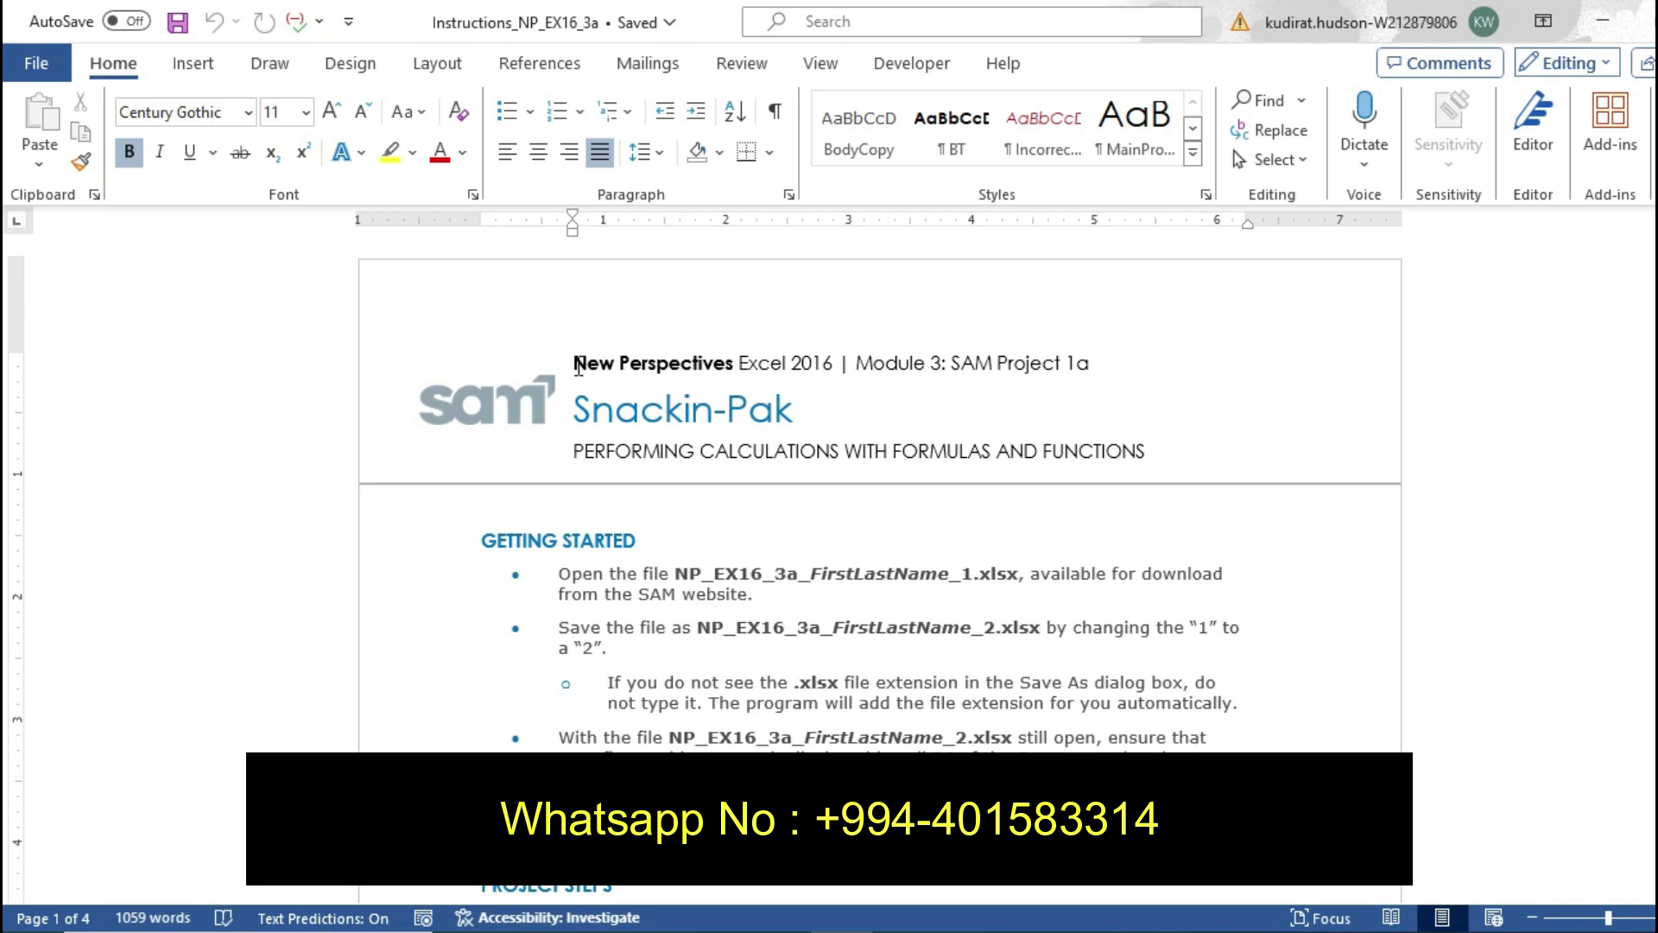
Highlight the document's header line in yellow, then undo the highlight
mouse_move(576, 364)
left_mouse_down()
mouse_move(1071, 346)
mouse_move(1096, 365)
left_mouse_up()
left_click(1060, 313)
left_click(1048, 411)
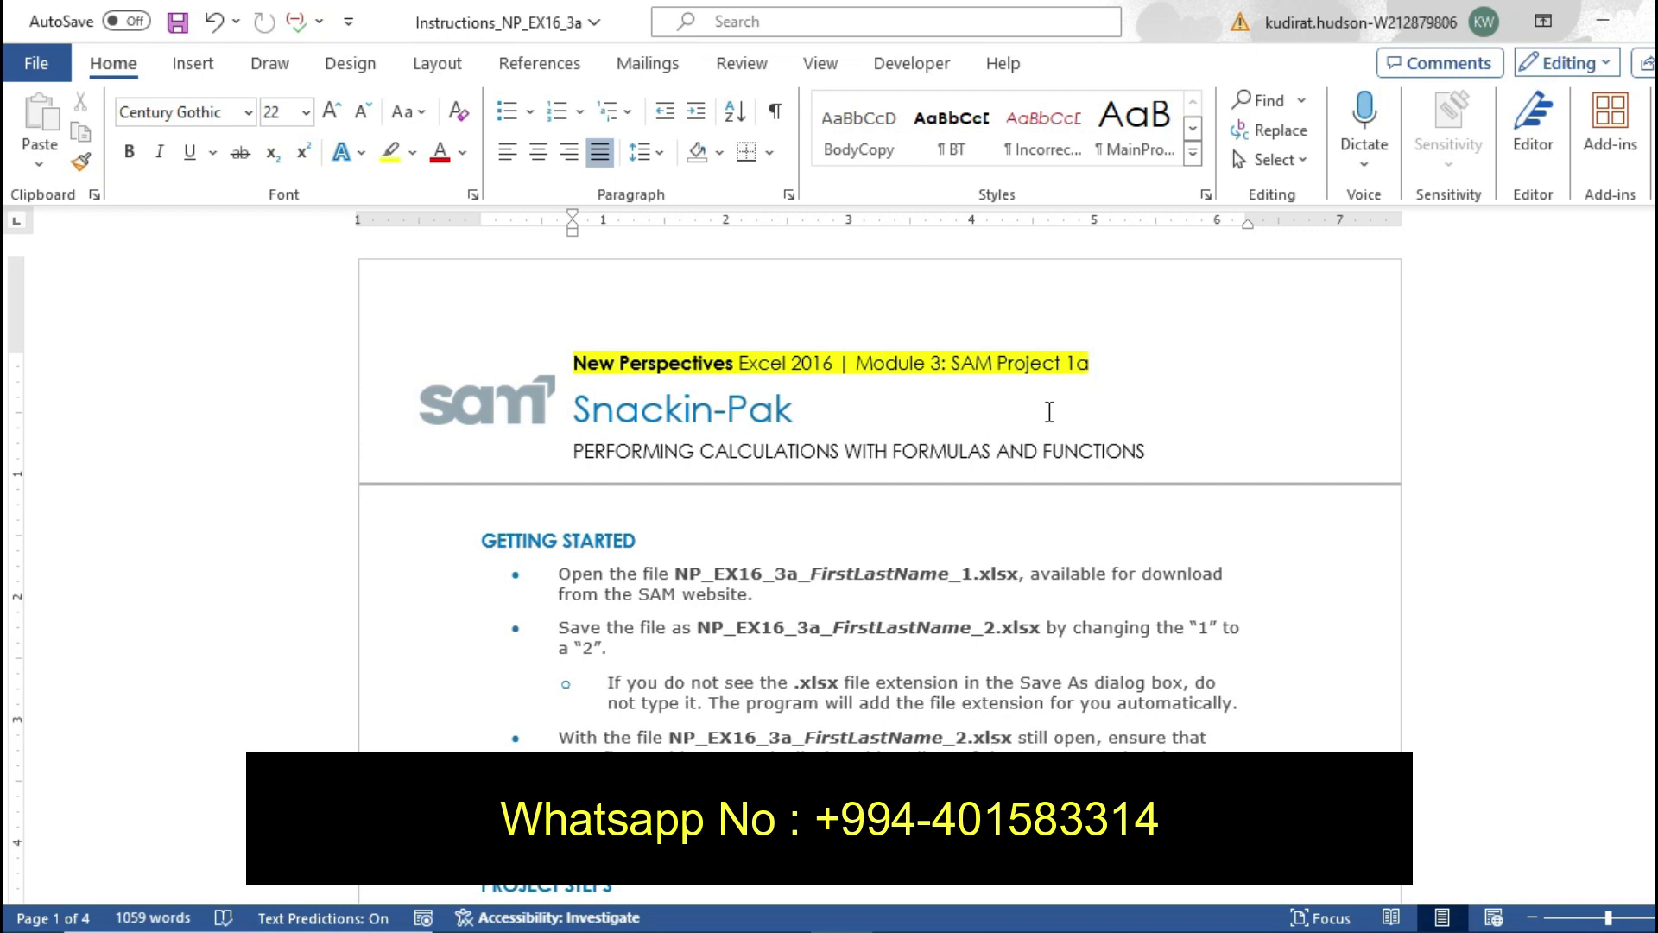
key("ctrl+z")
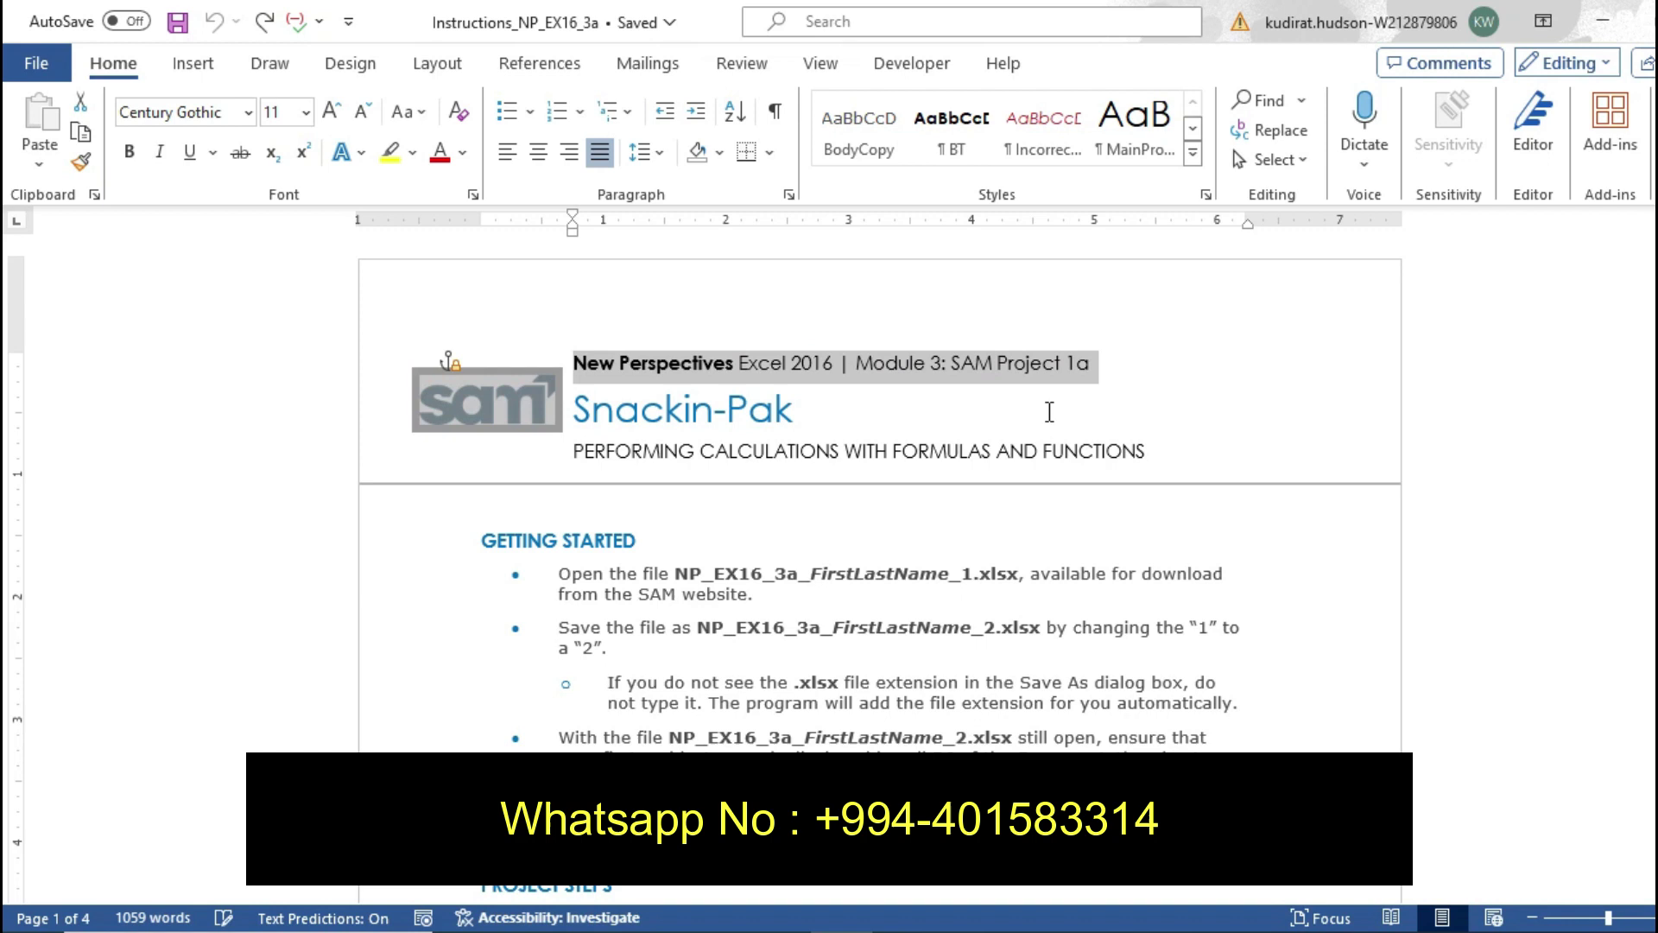
Highlight the first bullet's workbook file name in yellow, then undo it
left_click_drag(645, 573, 1021, 573)
left_click(1057, 534)
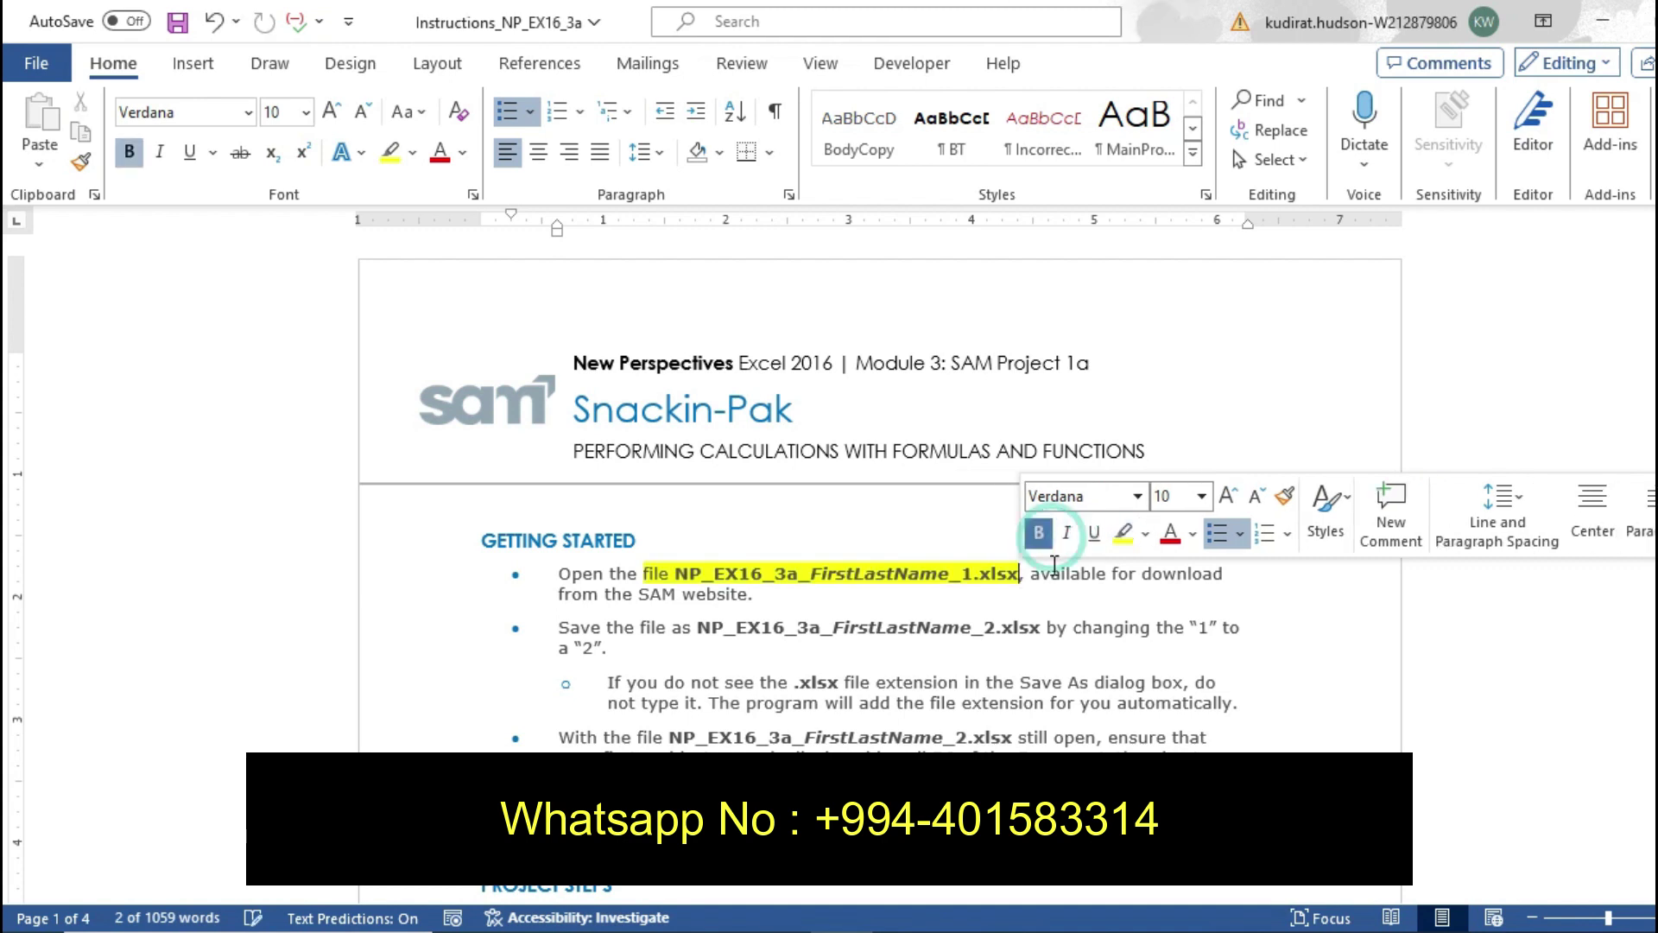
left_click(1048, 606)
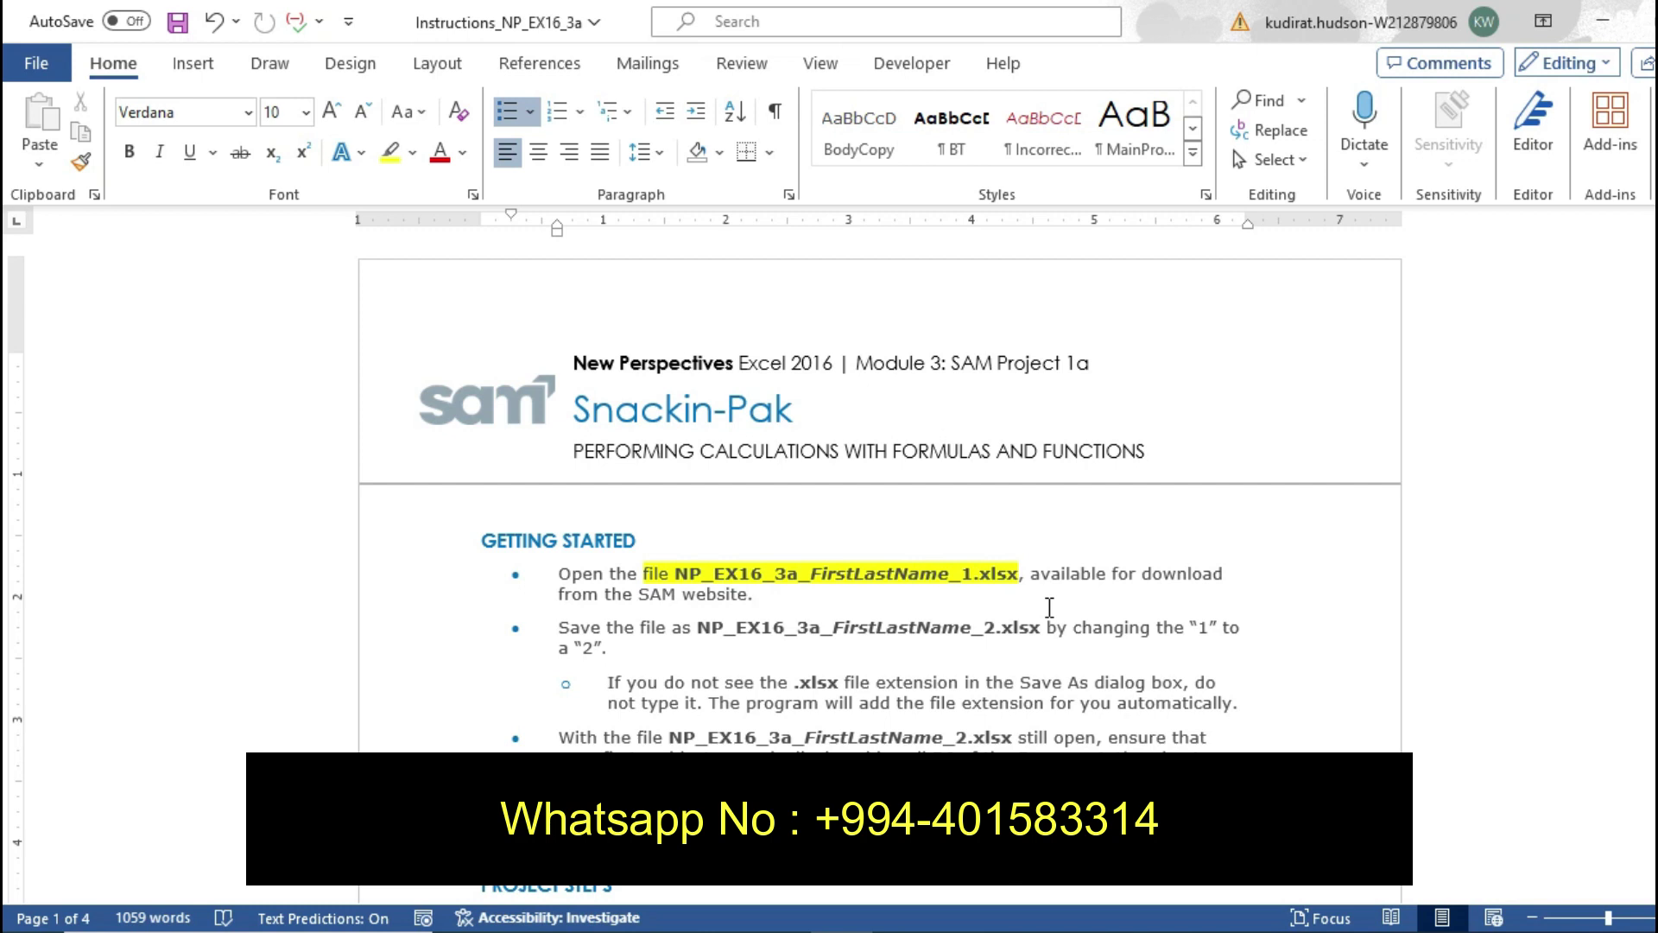
key("ctrl+z")
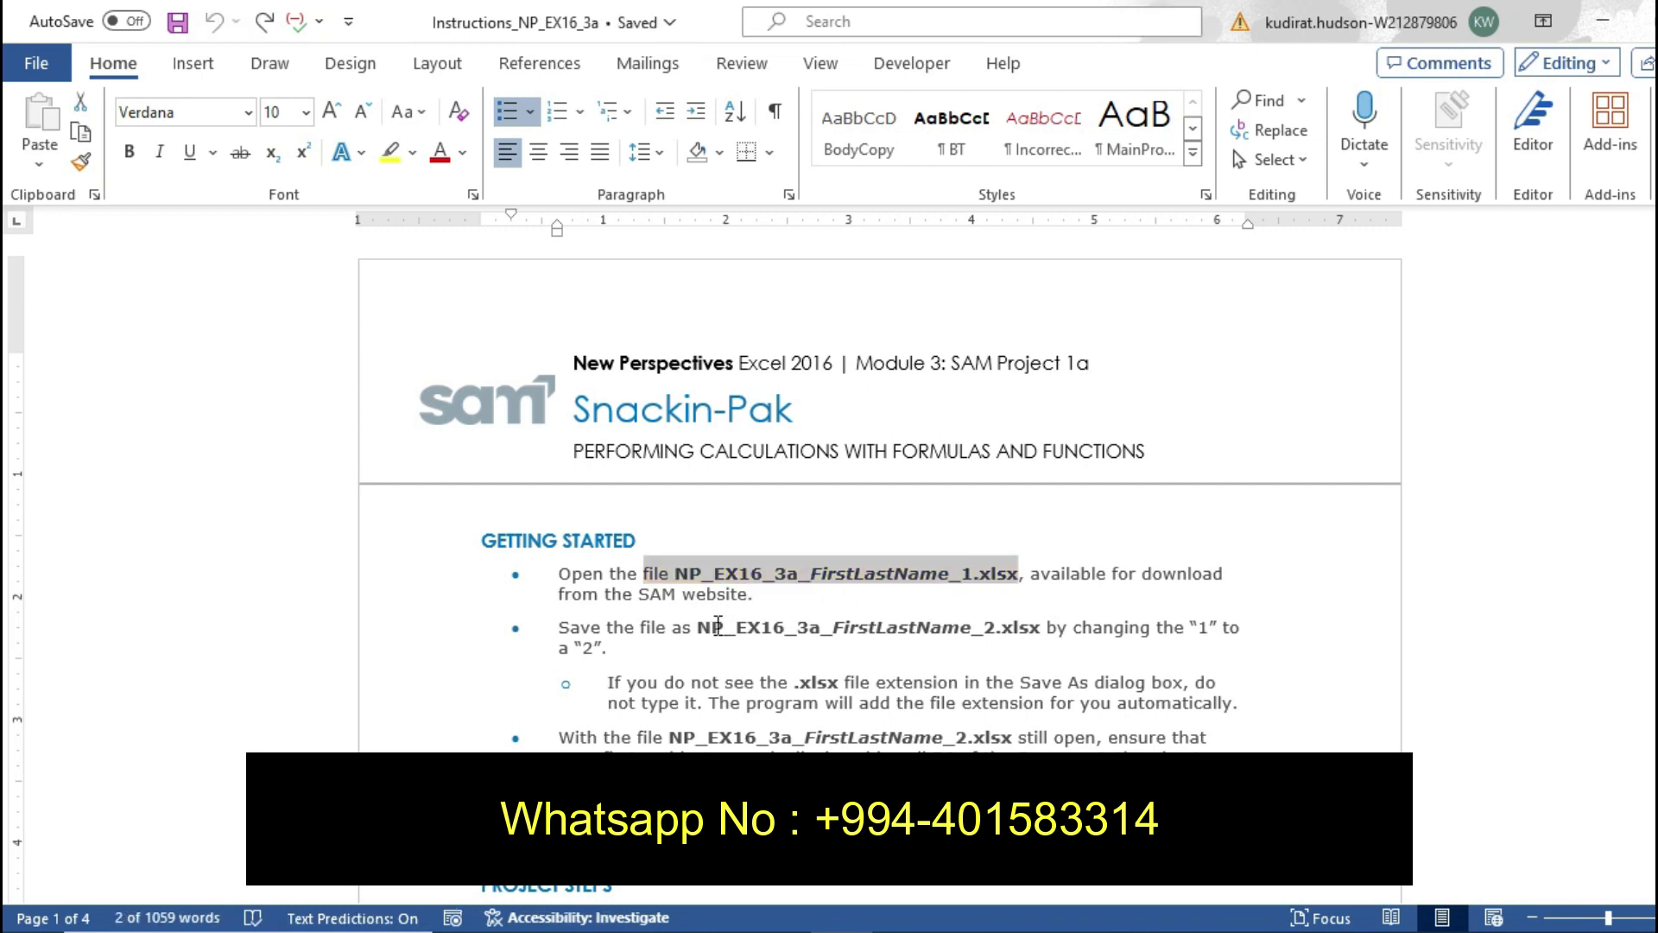
Highlight the second bullet's save-as file name, undo it, and scroll down to Project Steps
left_click_drag(702, 626, 1021, 629)
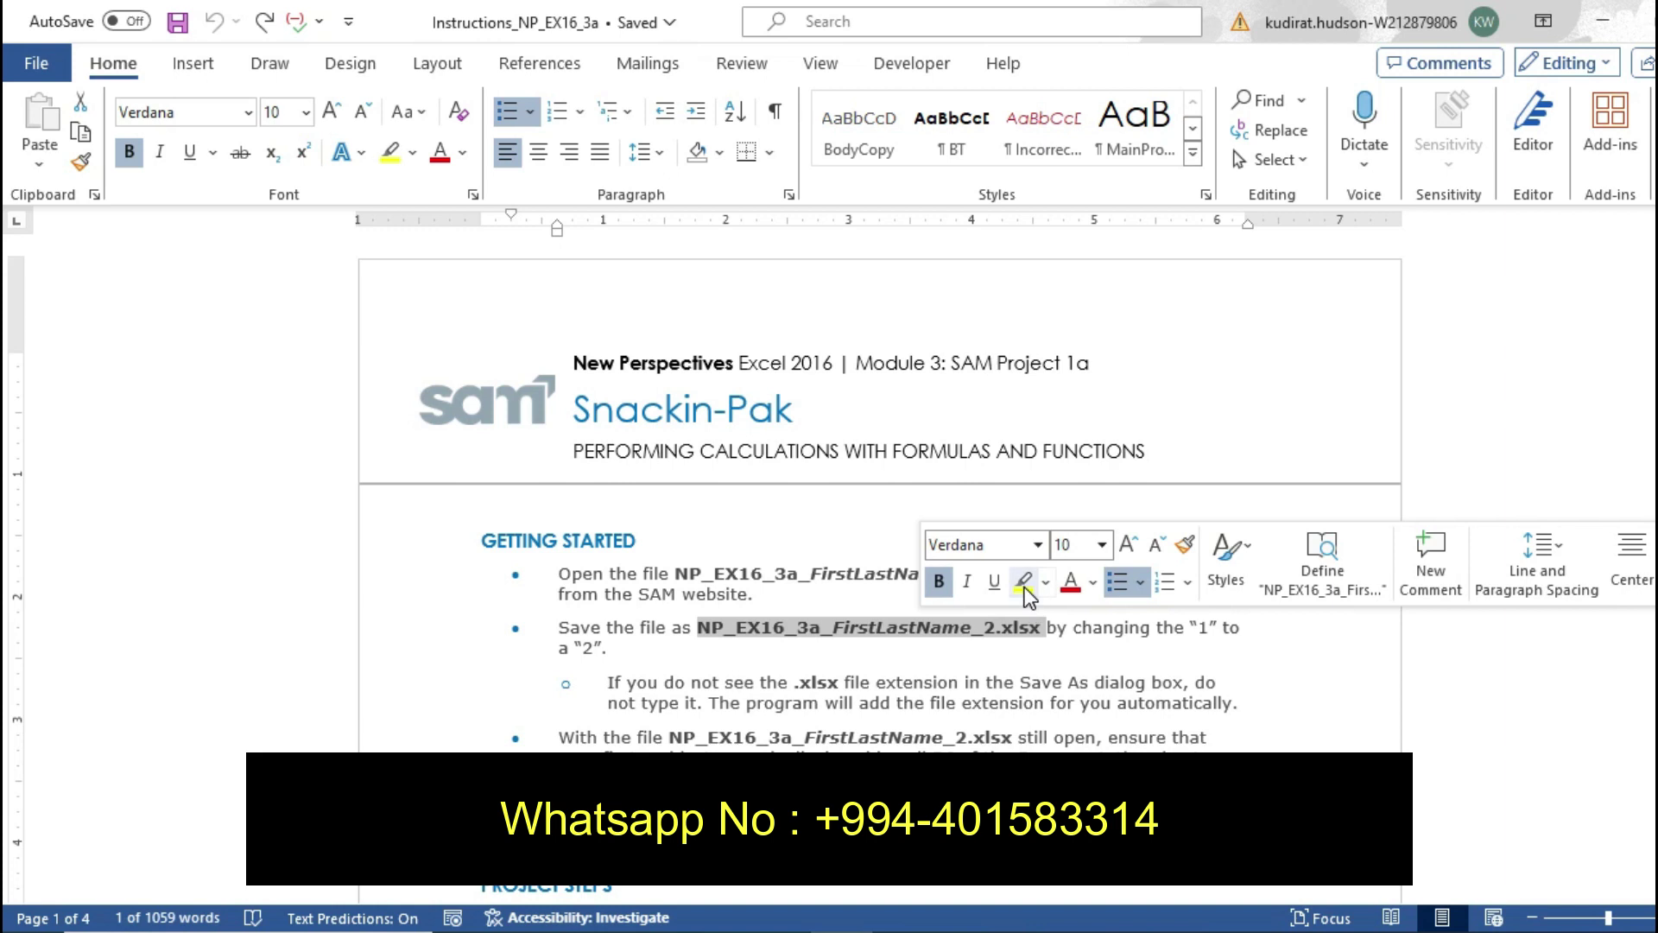
left_click(1025, 587)
left_click(1020, 658)
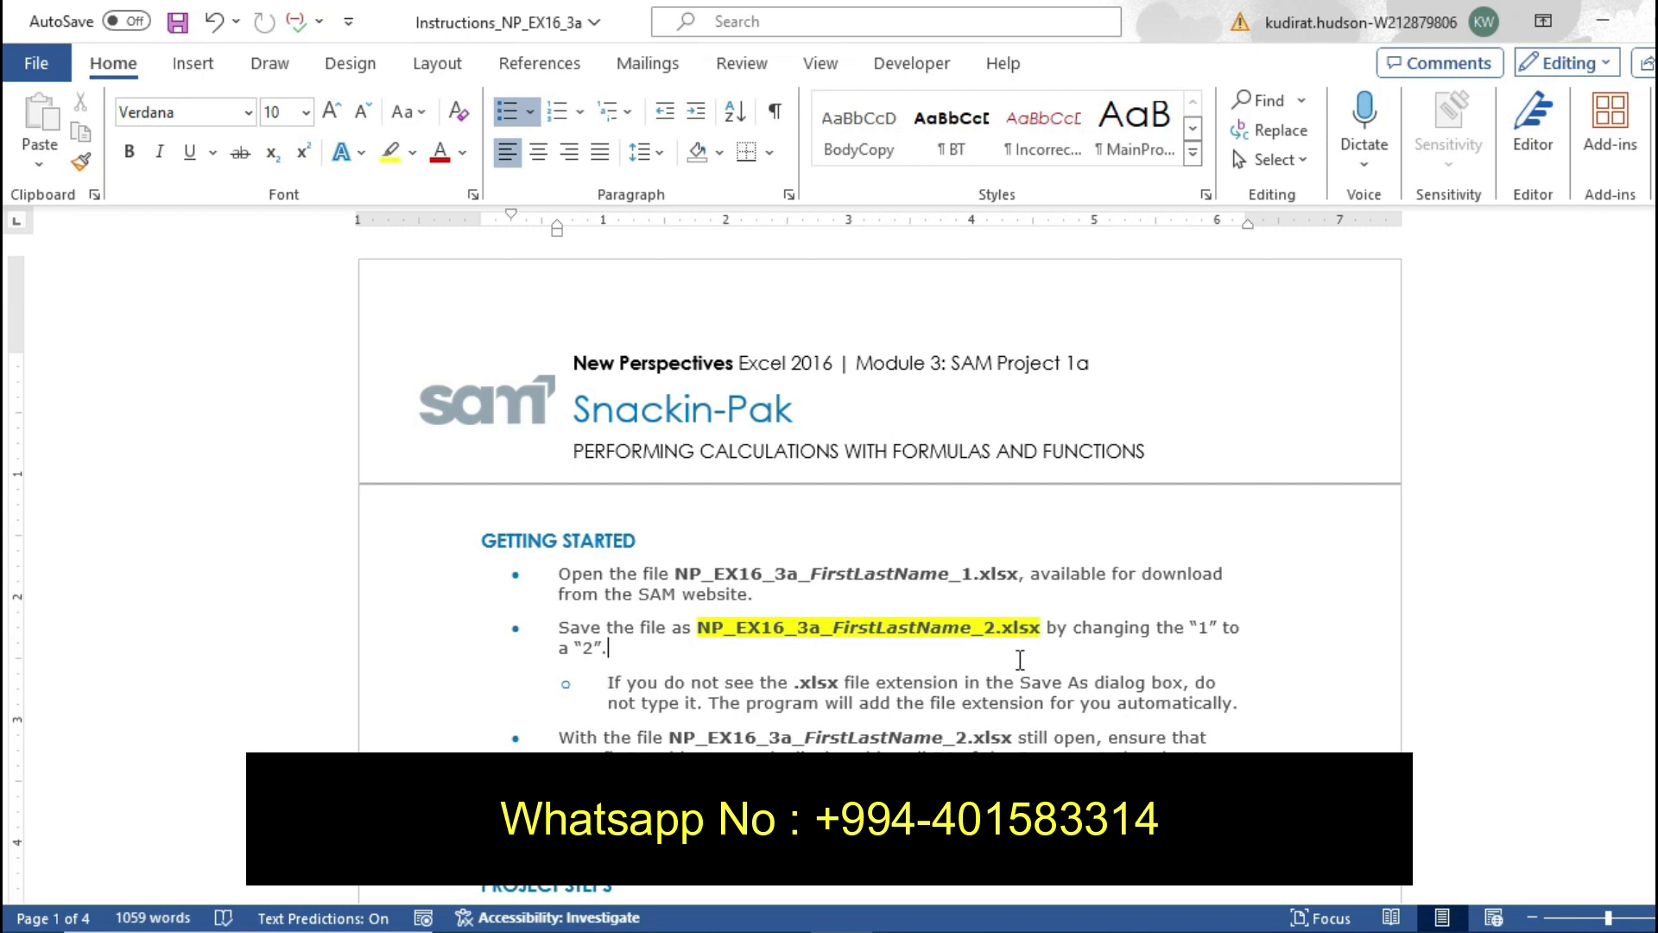
key("ctrl+z")
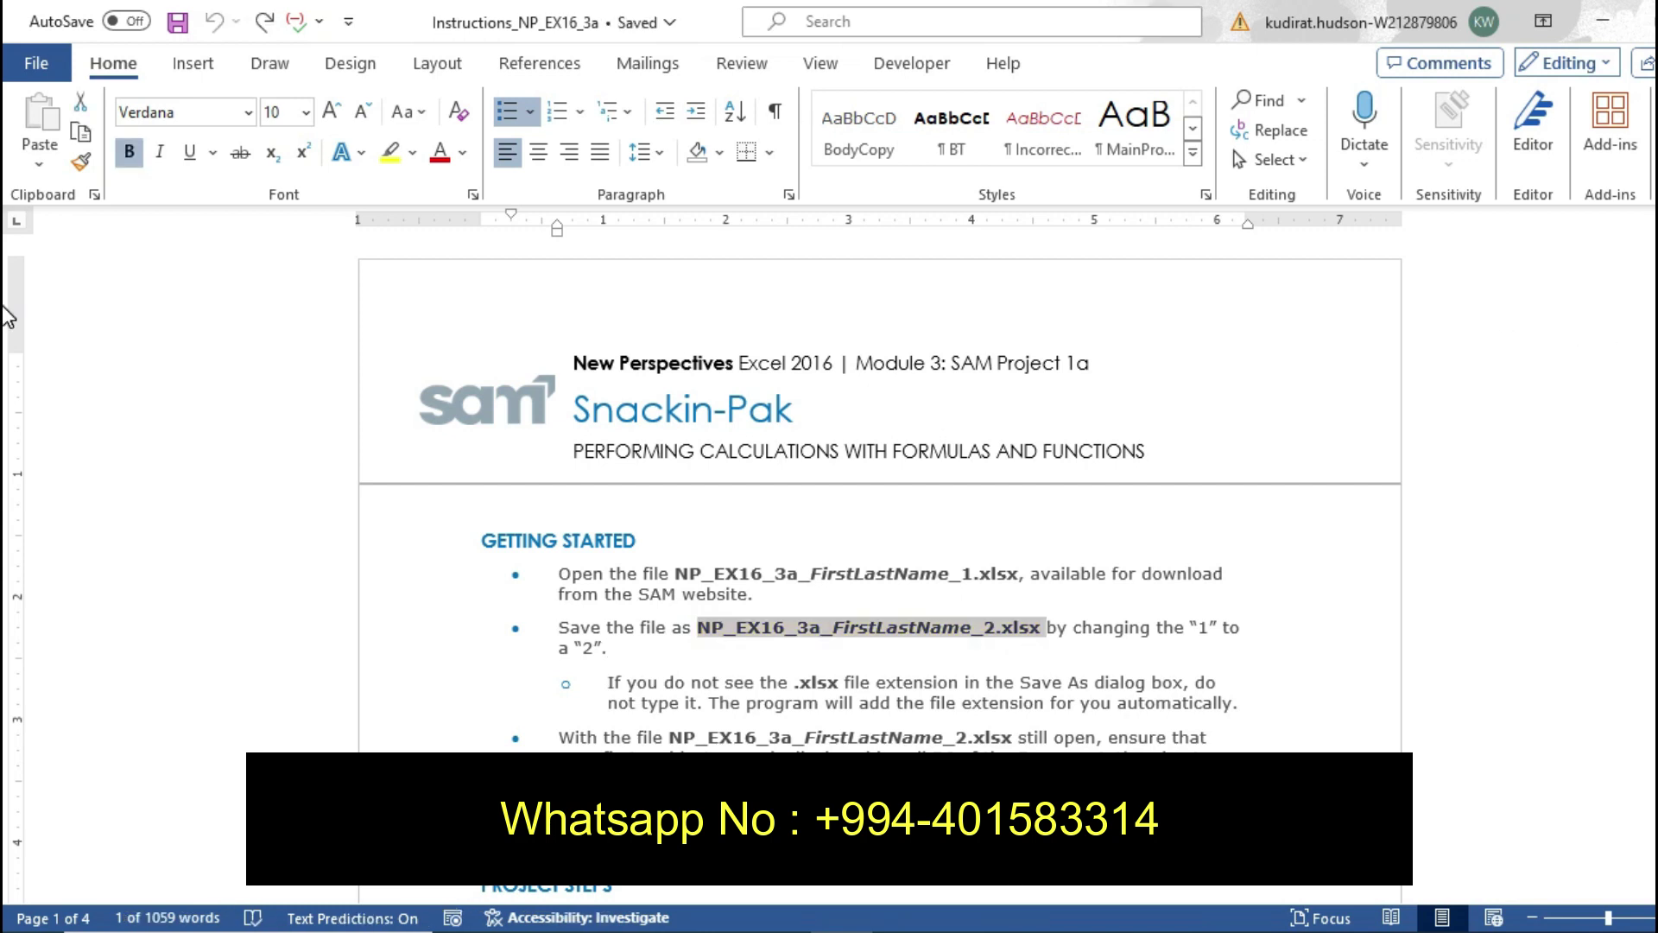
scroll(8, 346, "down", 6)
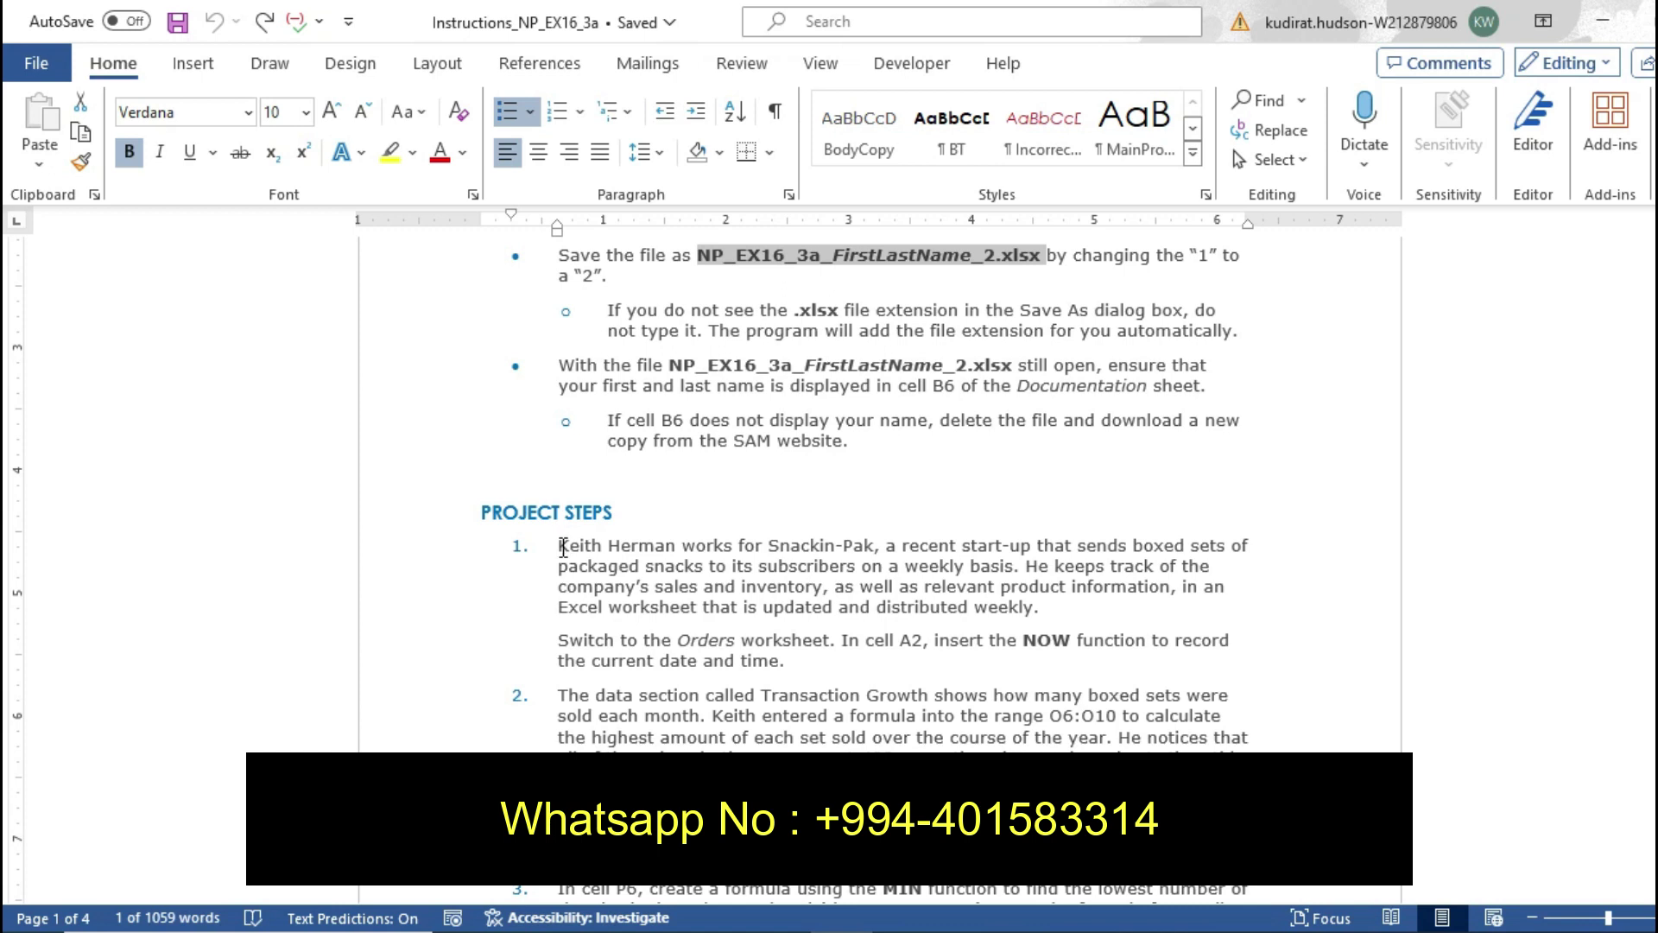
Highlight step 1's intro then undo it, and highlight the NOW-in-A2 instruction yellow
mouse_move(562, 547)
left_mouse_down()
mouse_move(999, 587)
mouse_move(1037, 608)
left_mouse_up()
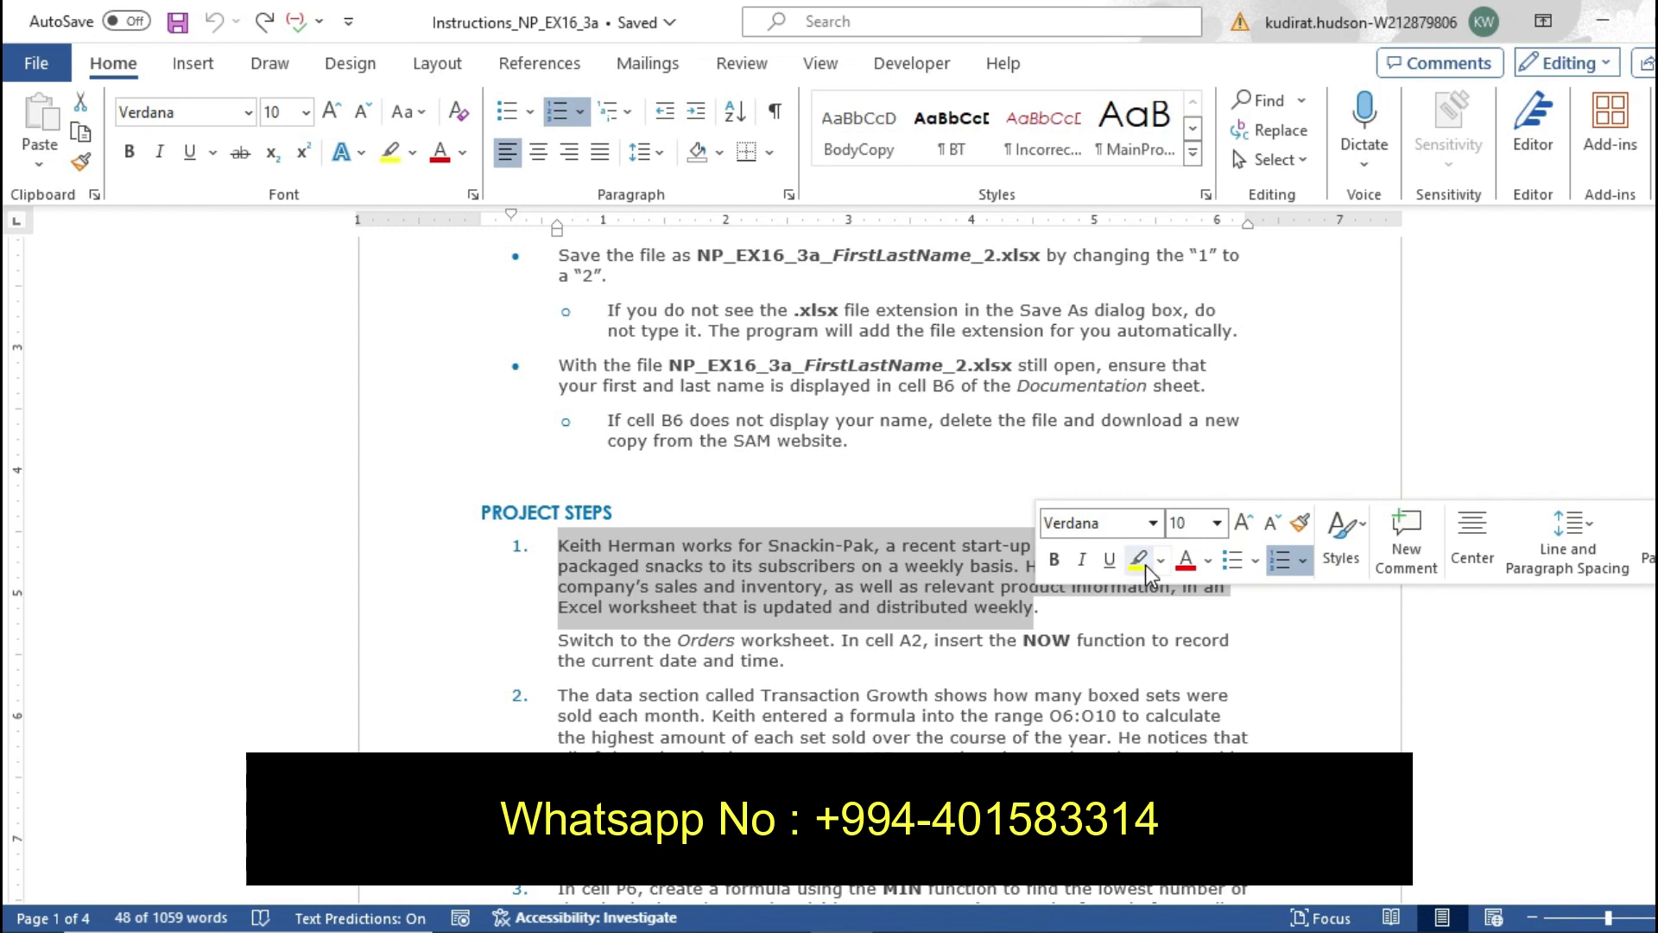
left_click(1140, 563)
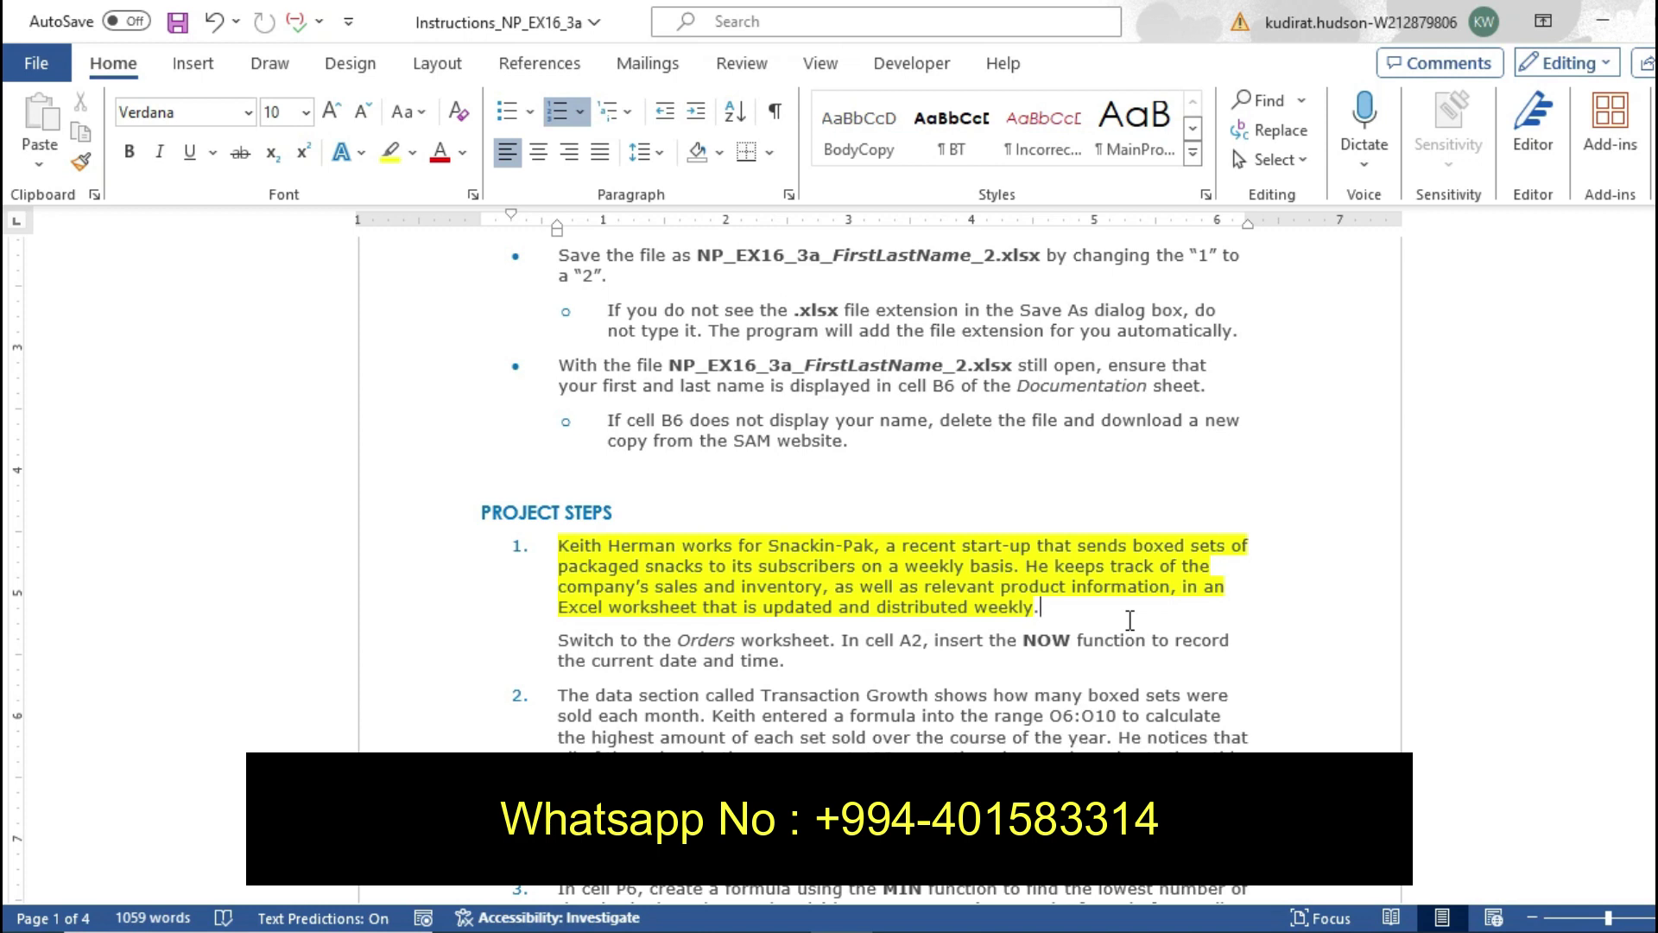
key("ctrl+z")
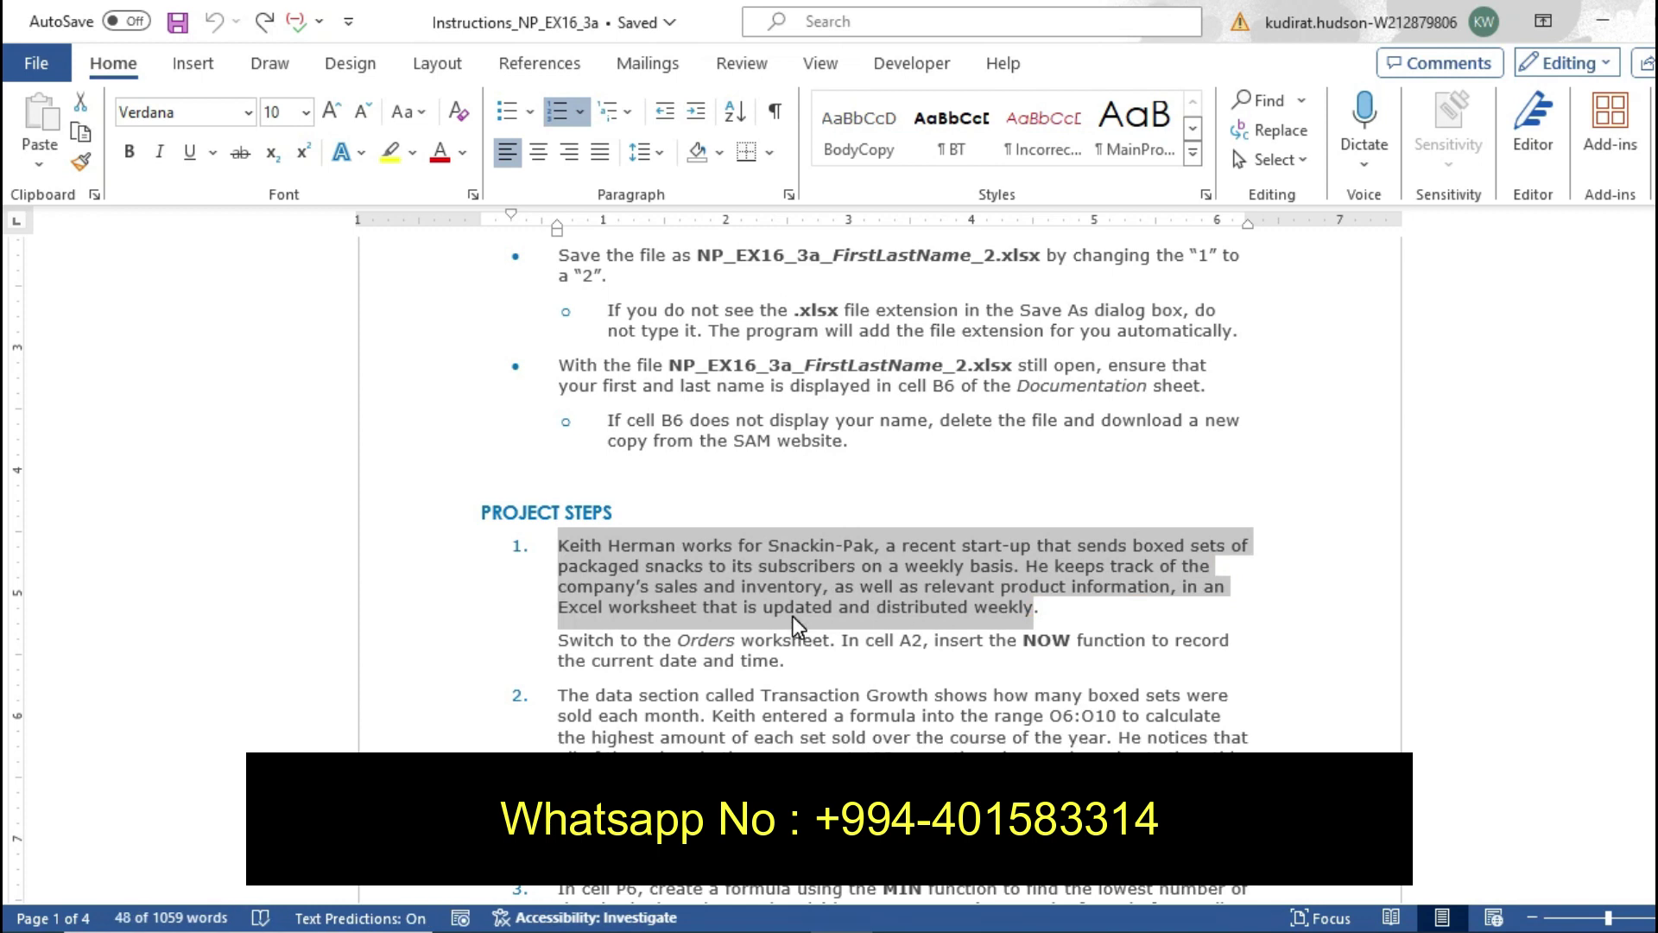
left_click_drag(558, 640, 786, 658)
left_click(890, 612)
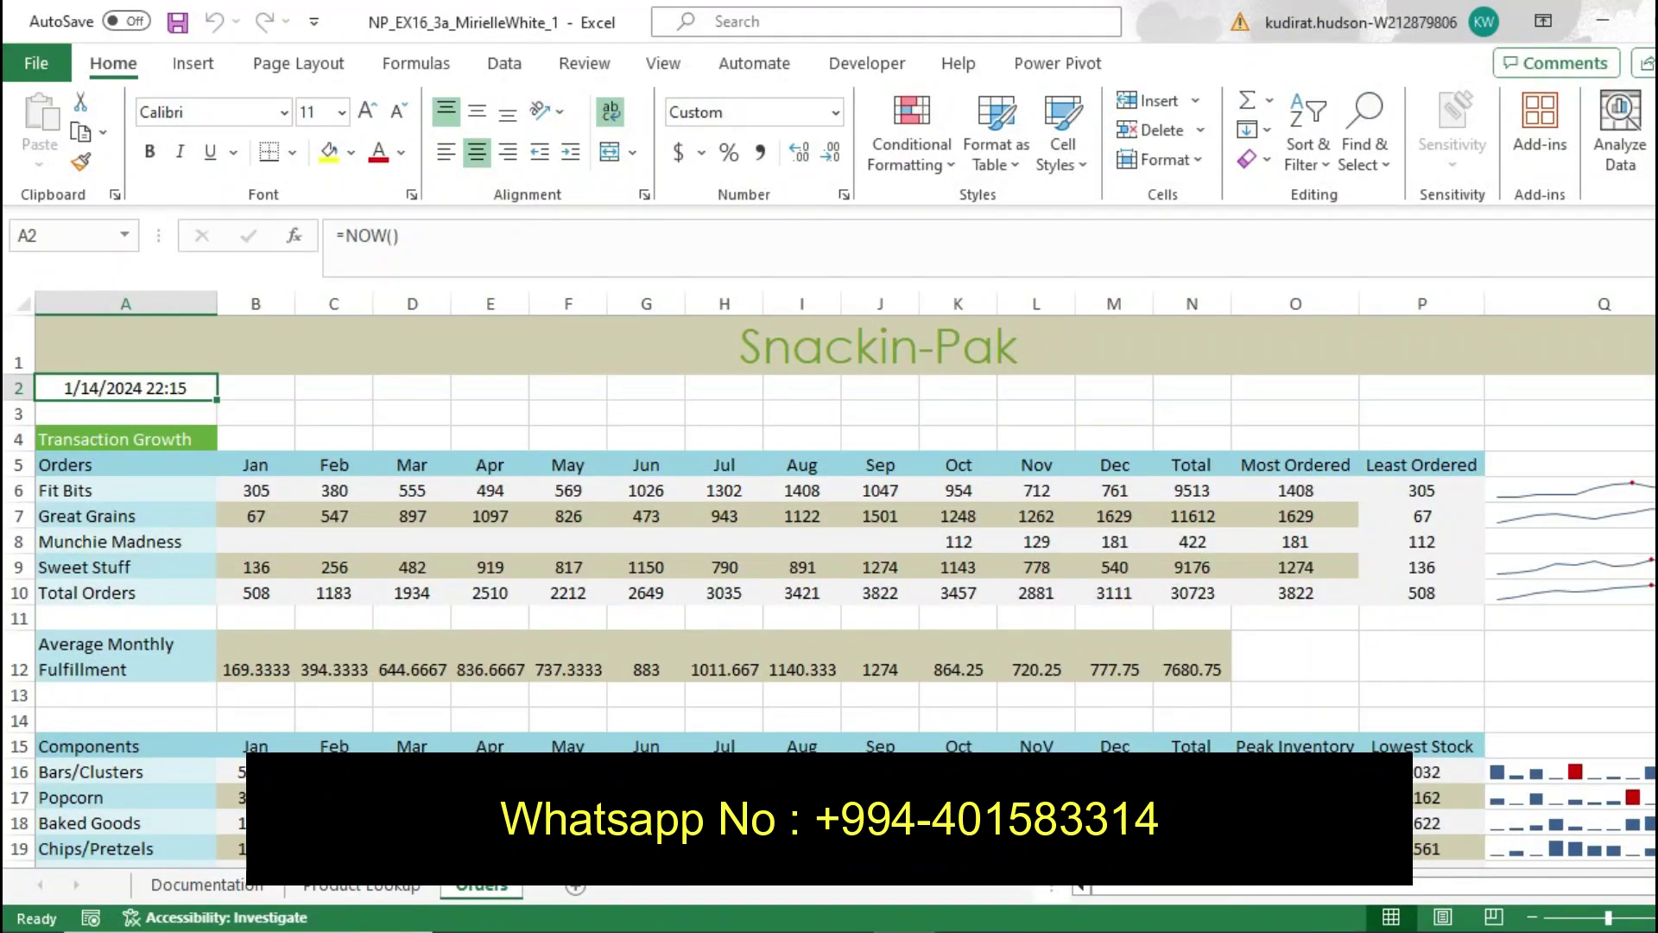
Confirm in Excel that cell A2 holds =NOW(), showing 1/14/2024 22:15
left_click(334, 823)
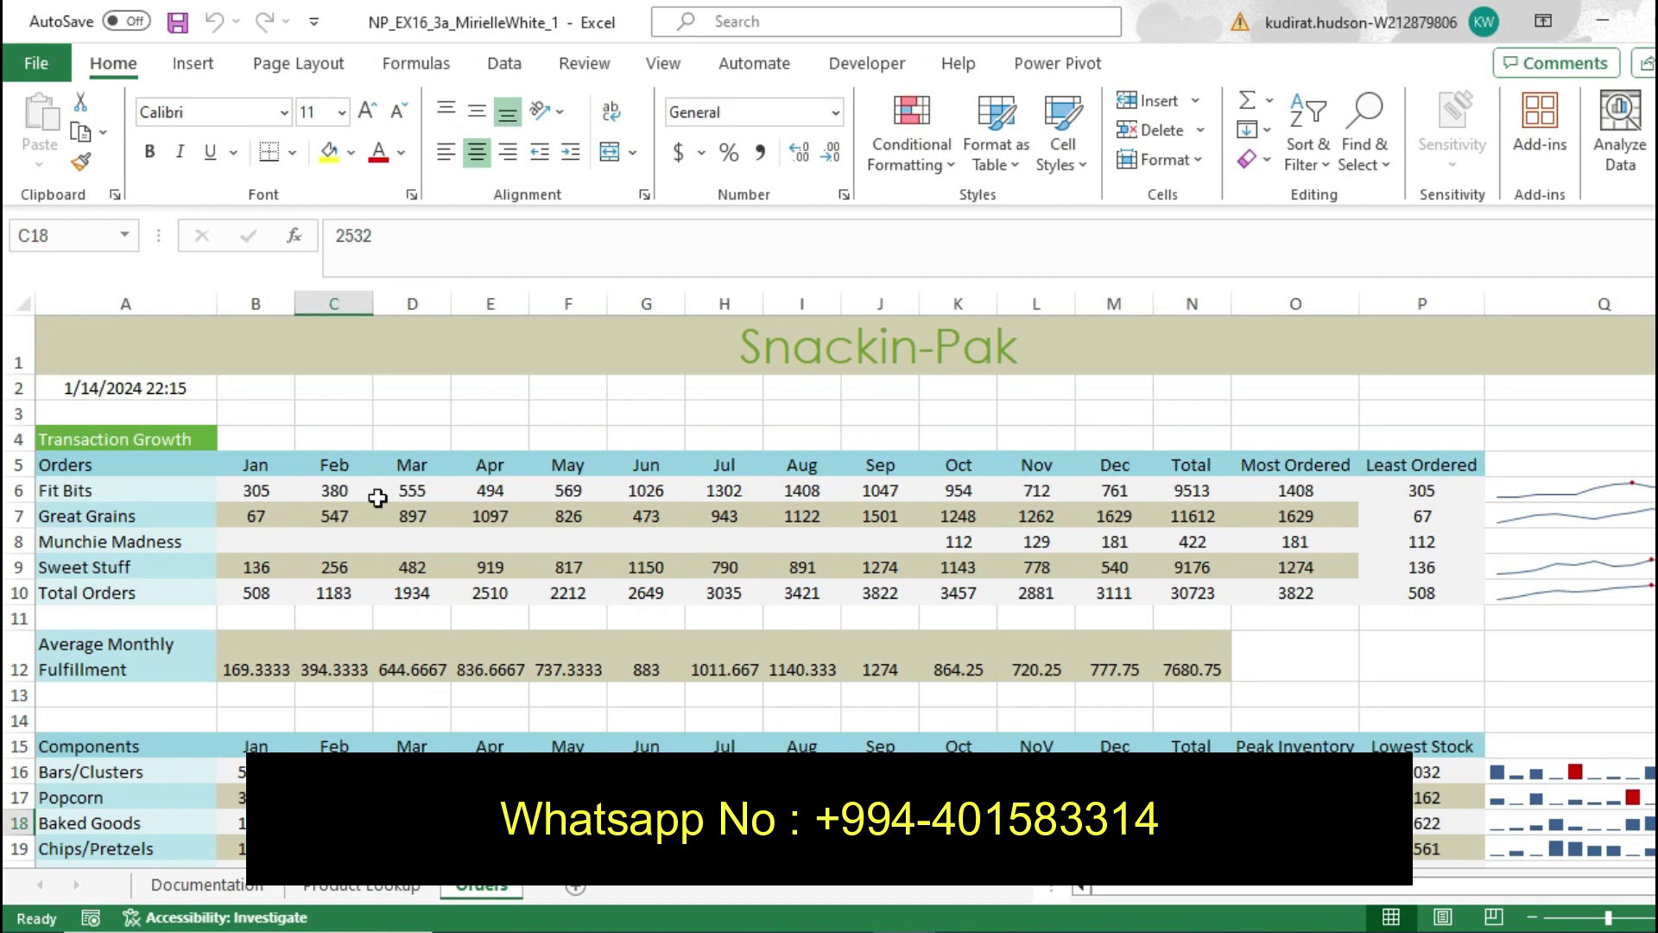
left_click(850, 930)
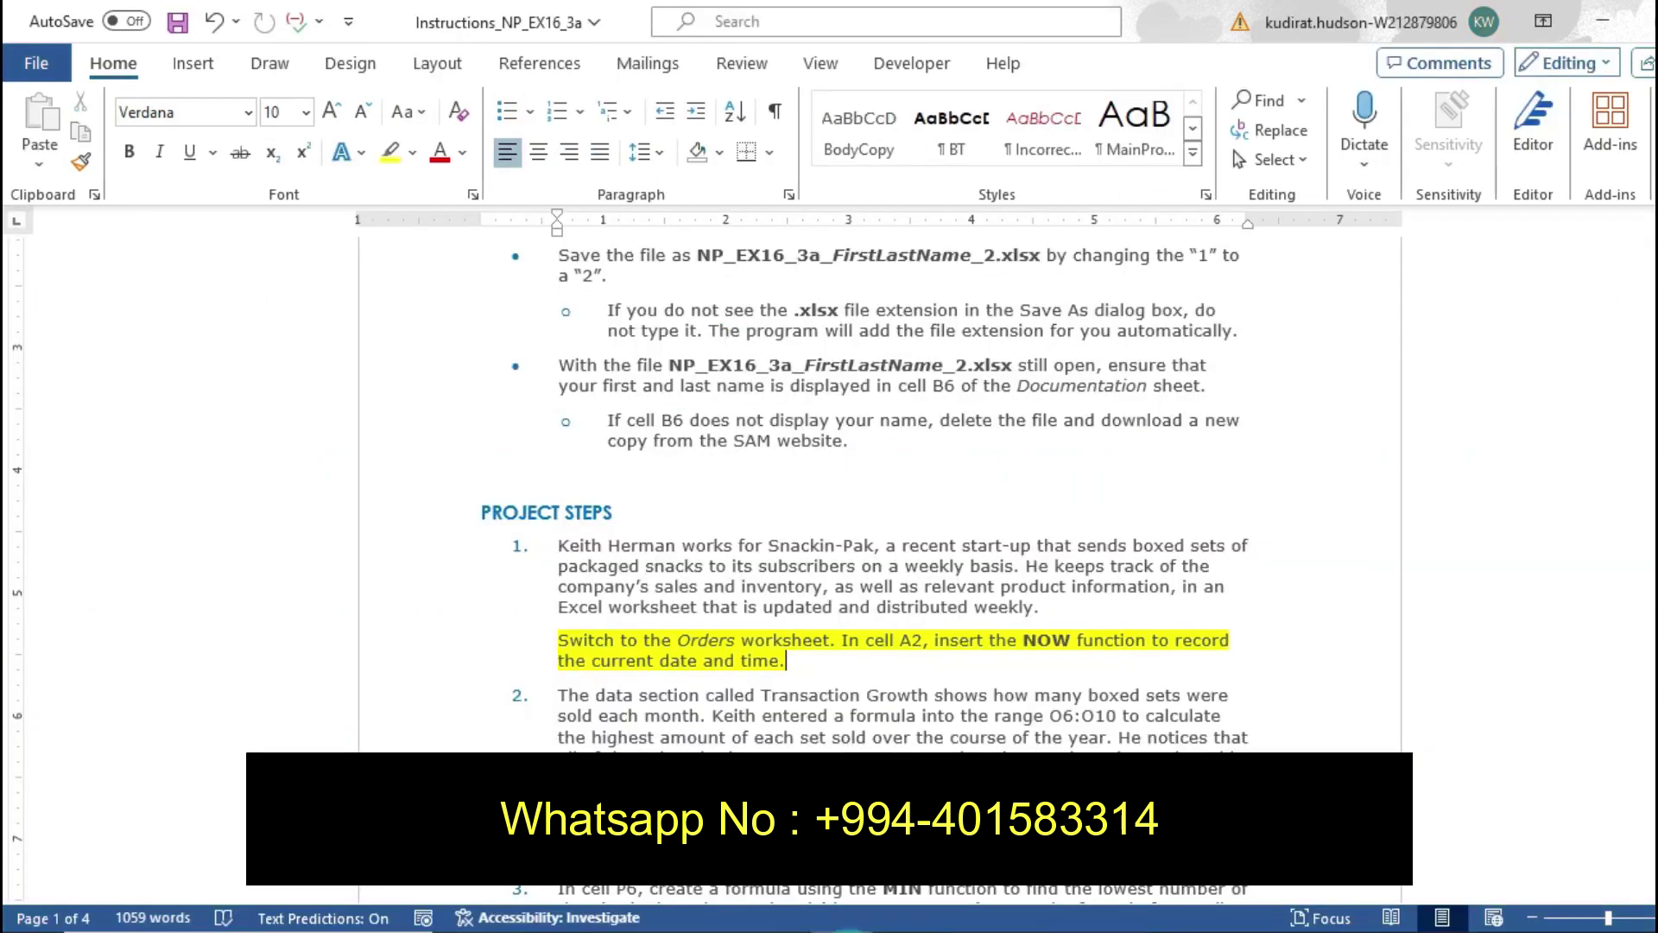
left_click(888, 930)
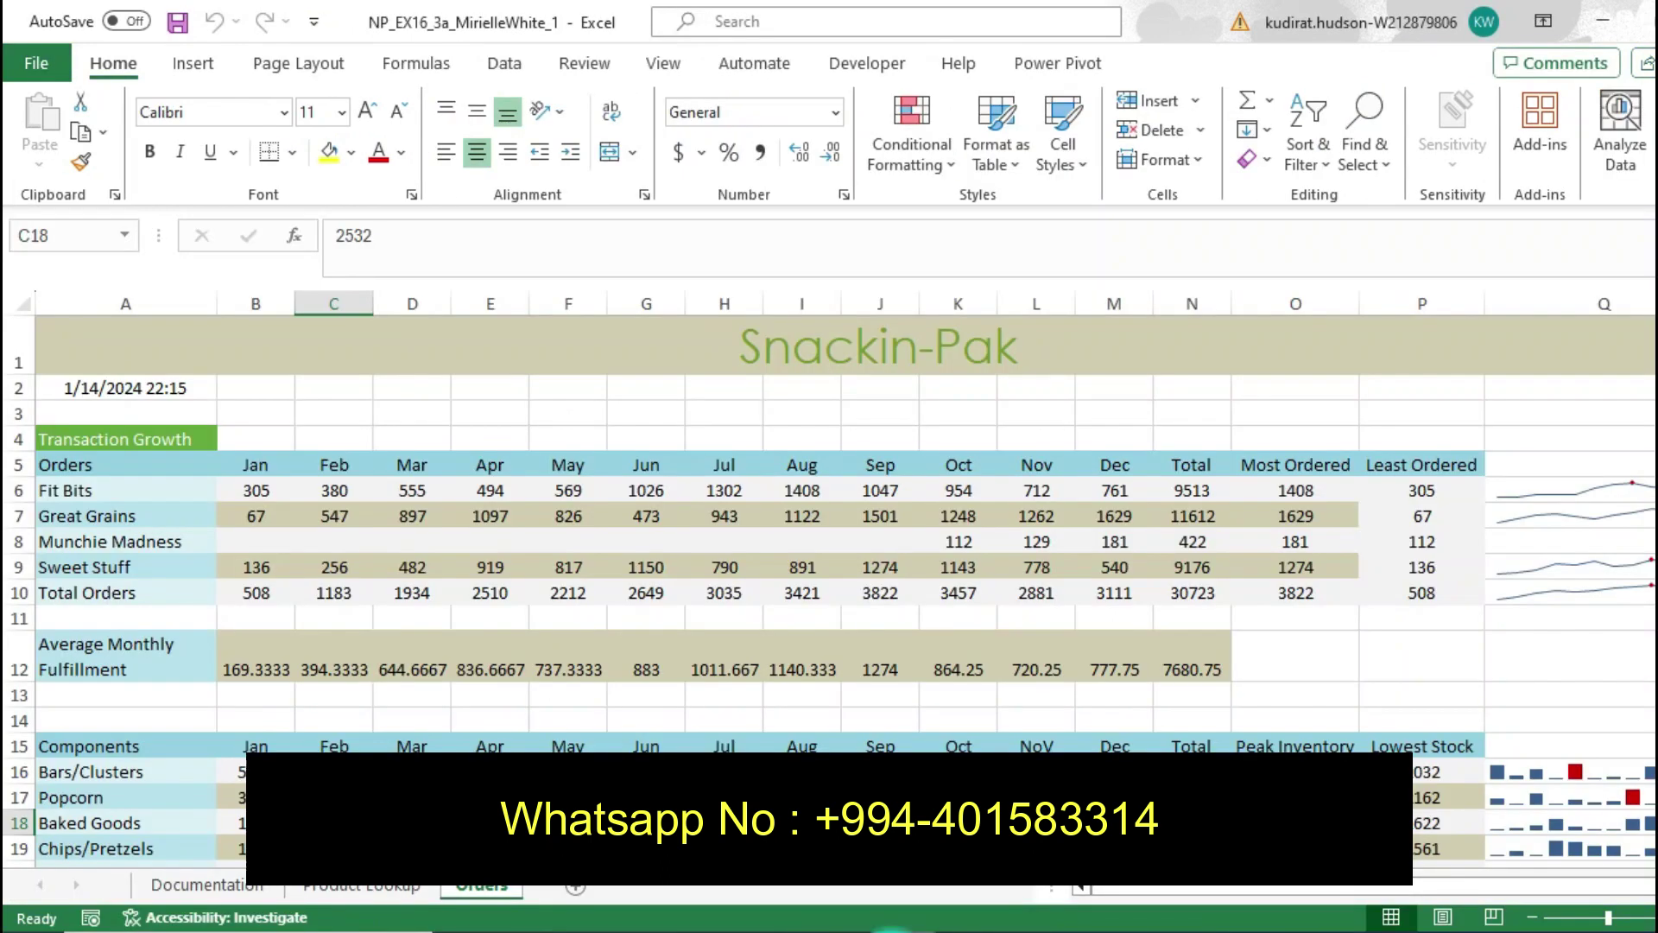
left_click(113, 386)
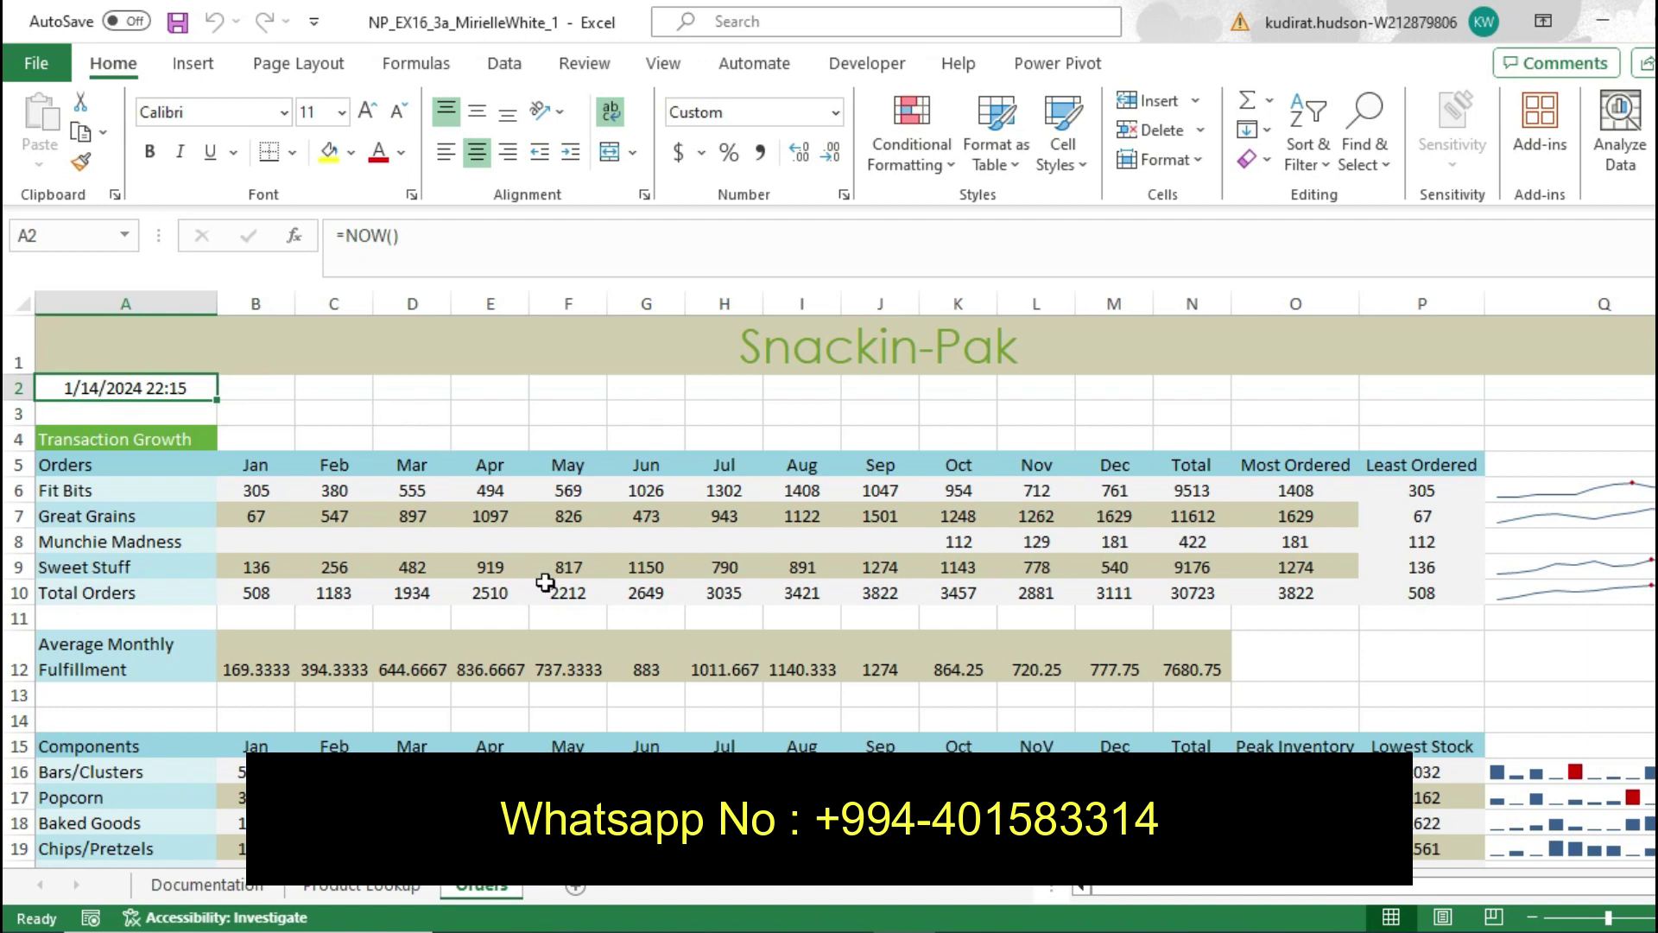
Back in Word, select the NOW instruction paragraph in Project Steps
key("alt+Tab")
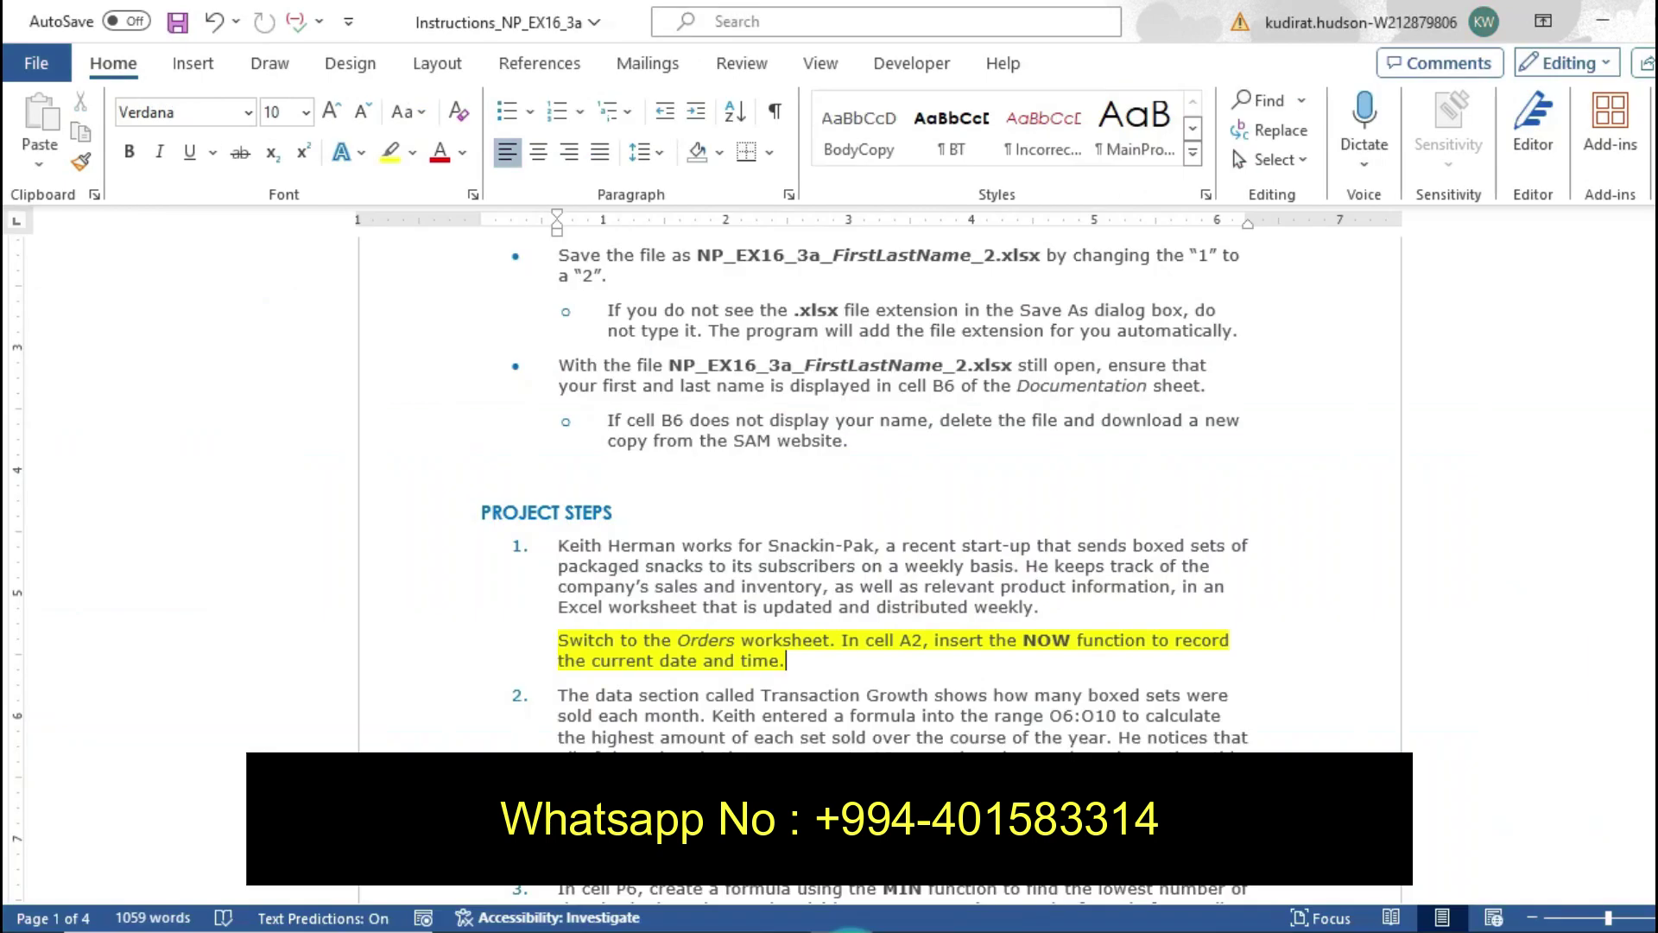
right_click(842, 931)
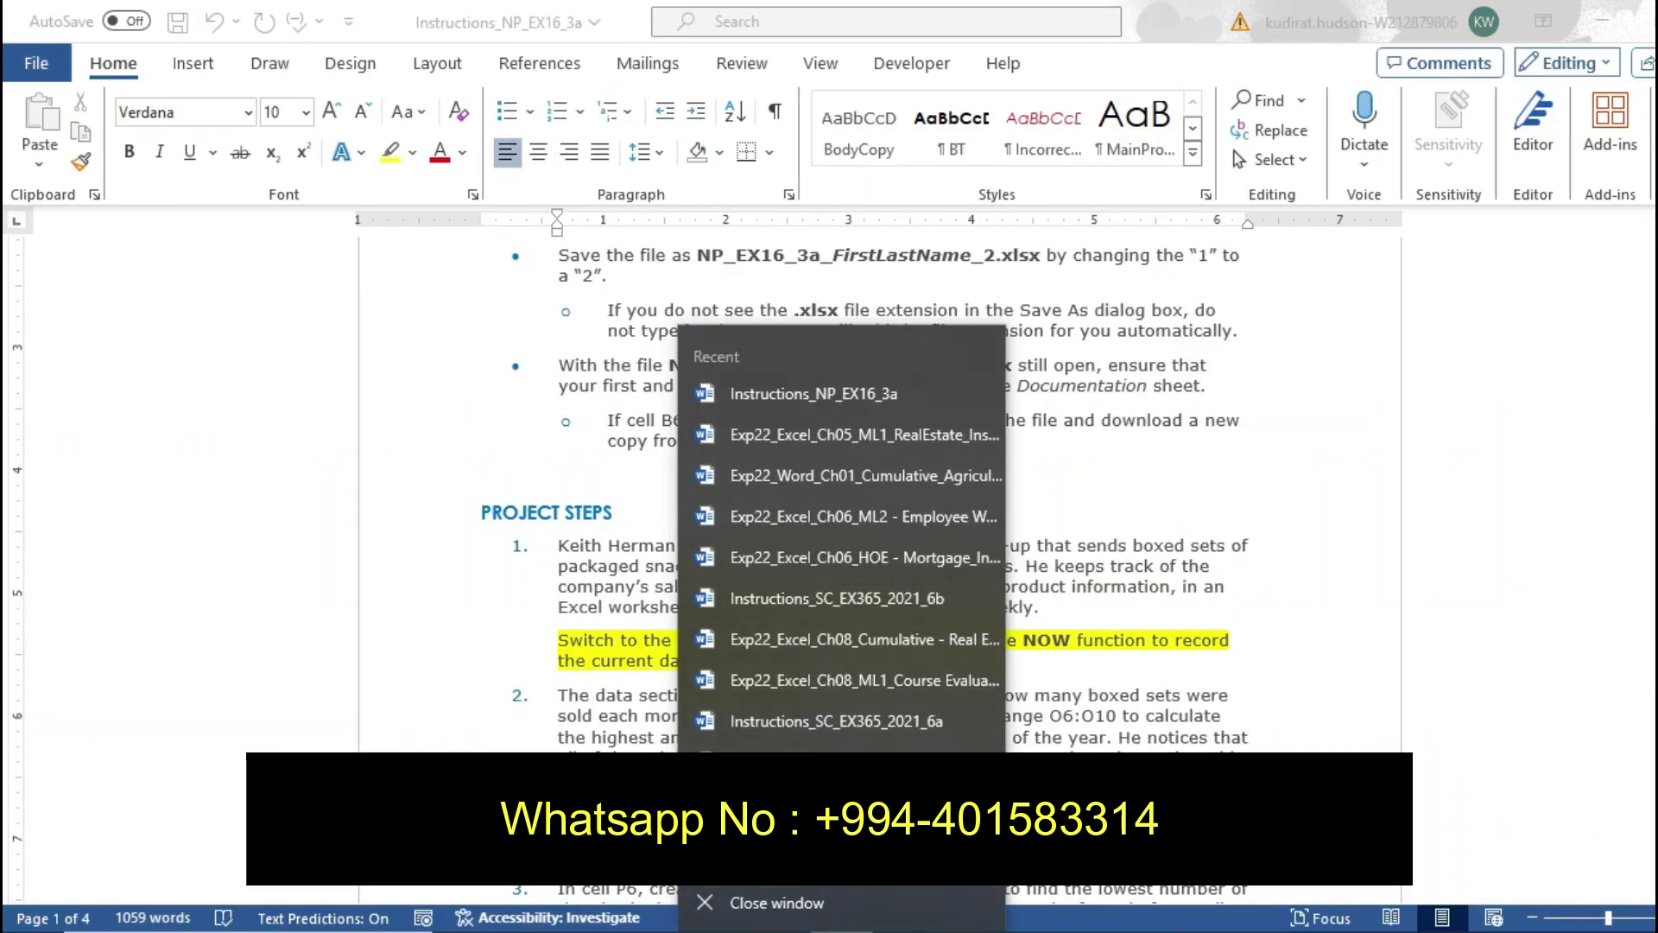
key("Escape")
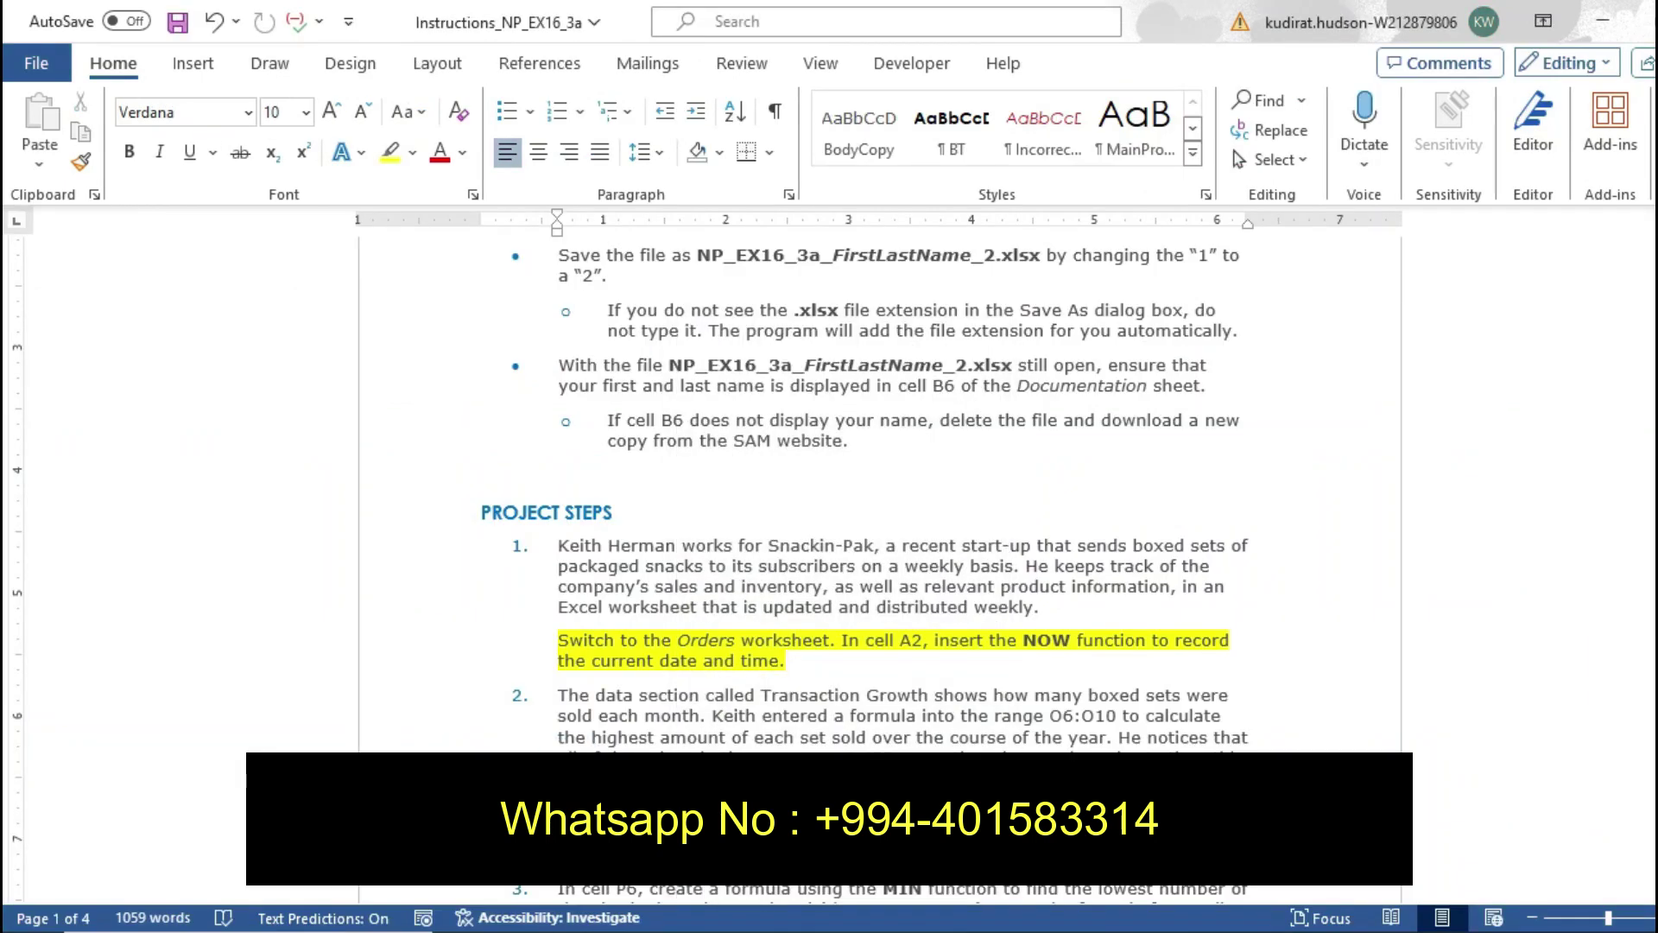
triple_click(778, 640)
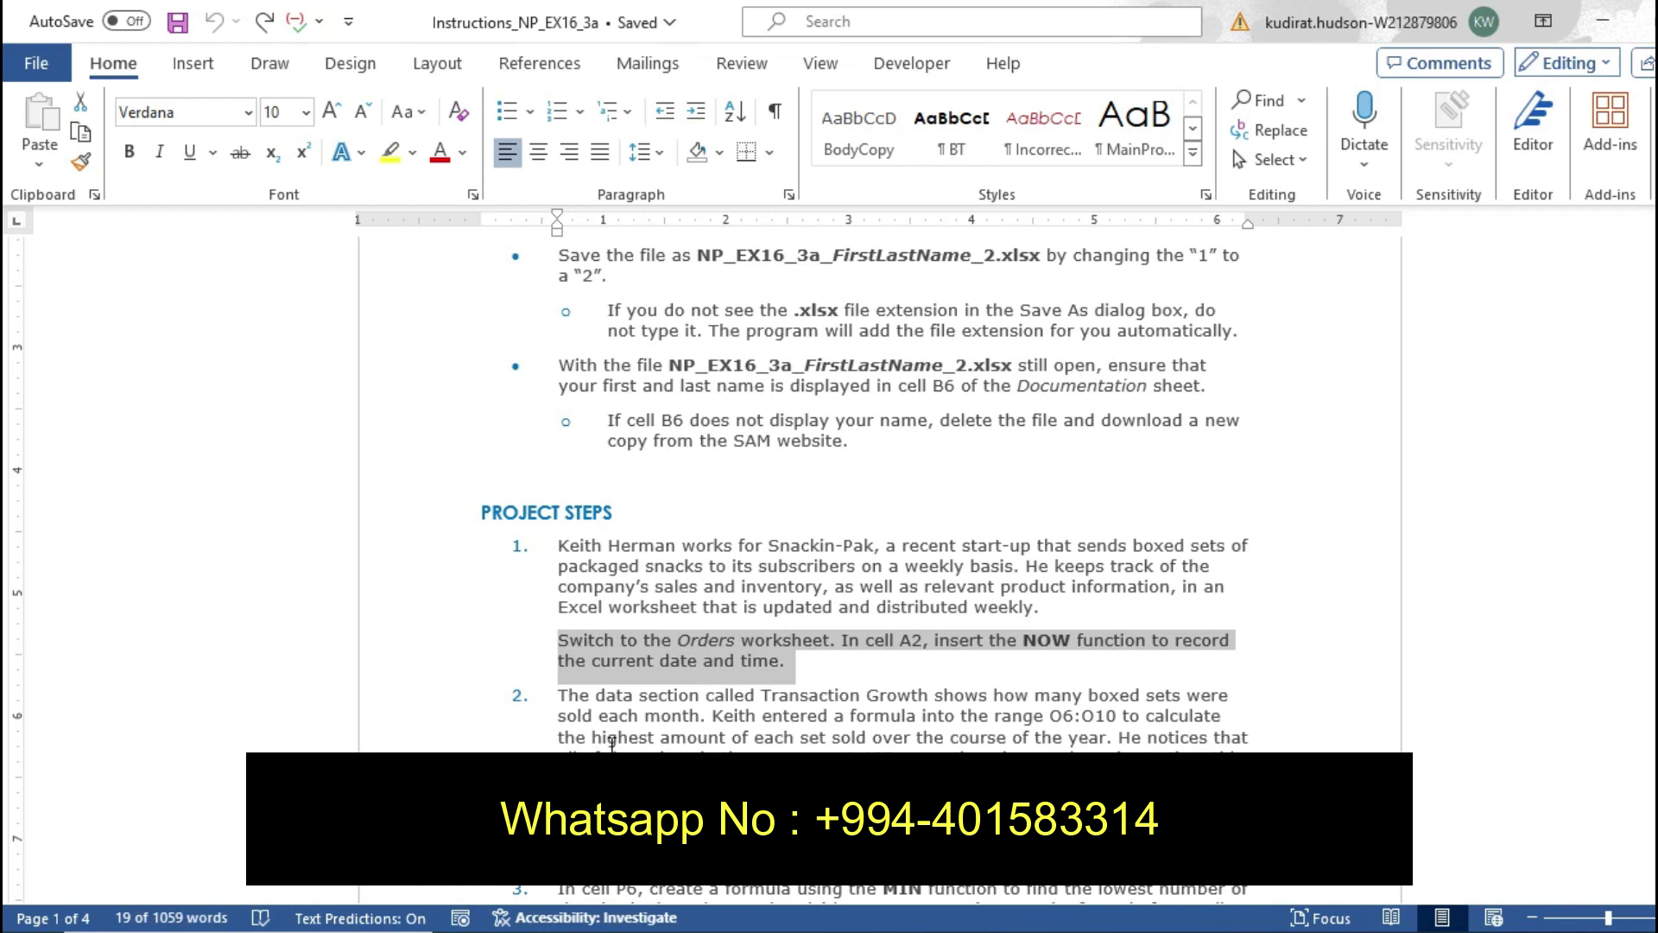
Highlight the step 2 paragraph yellow, undo it, and clear the selection before returning to Excel
left_click(552, 704)
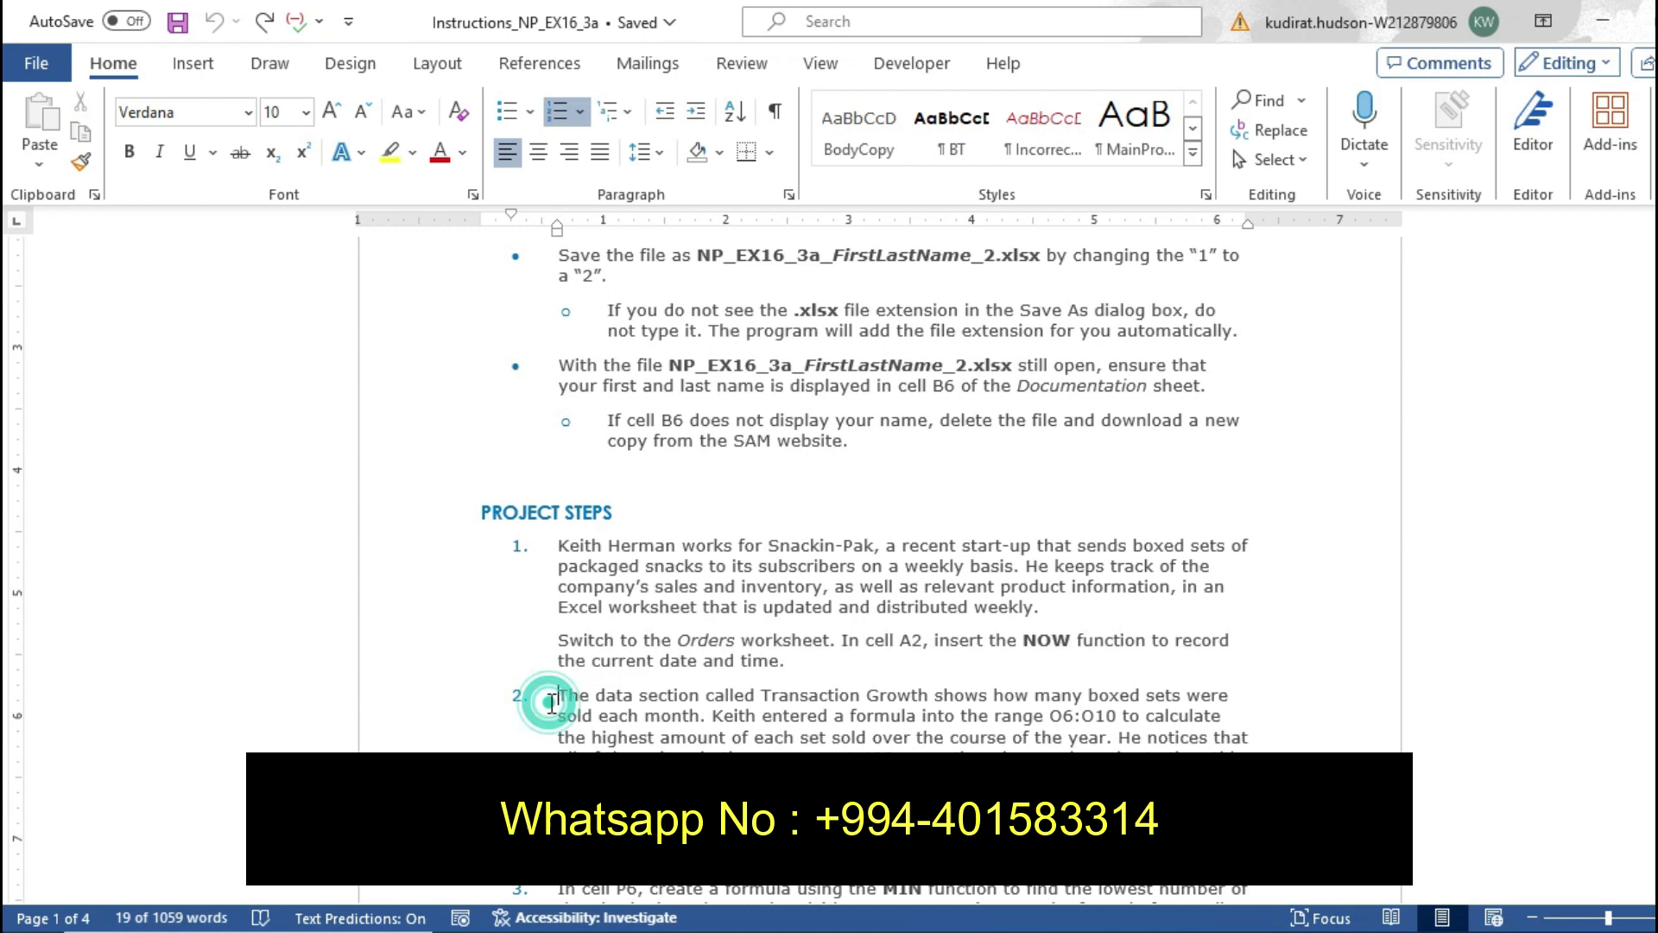
triple_click(552, 704)
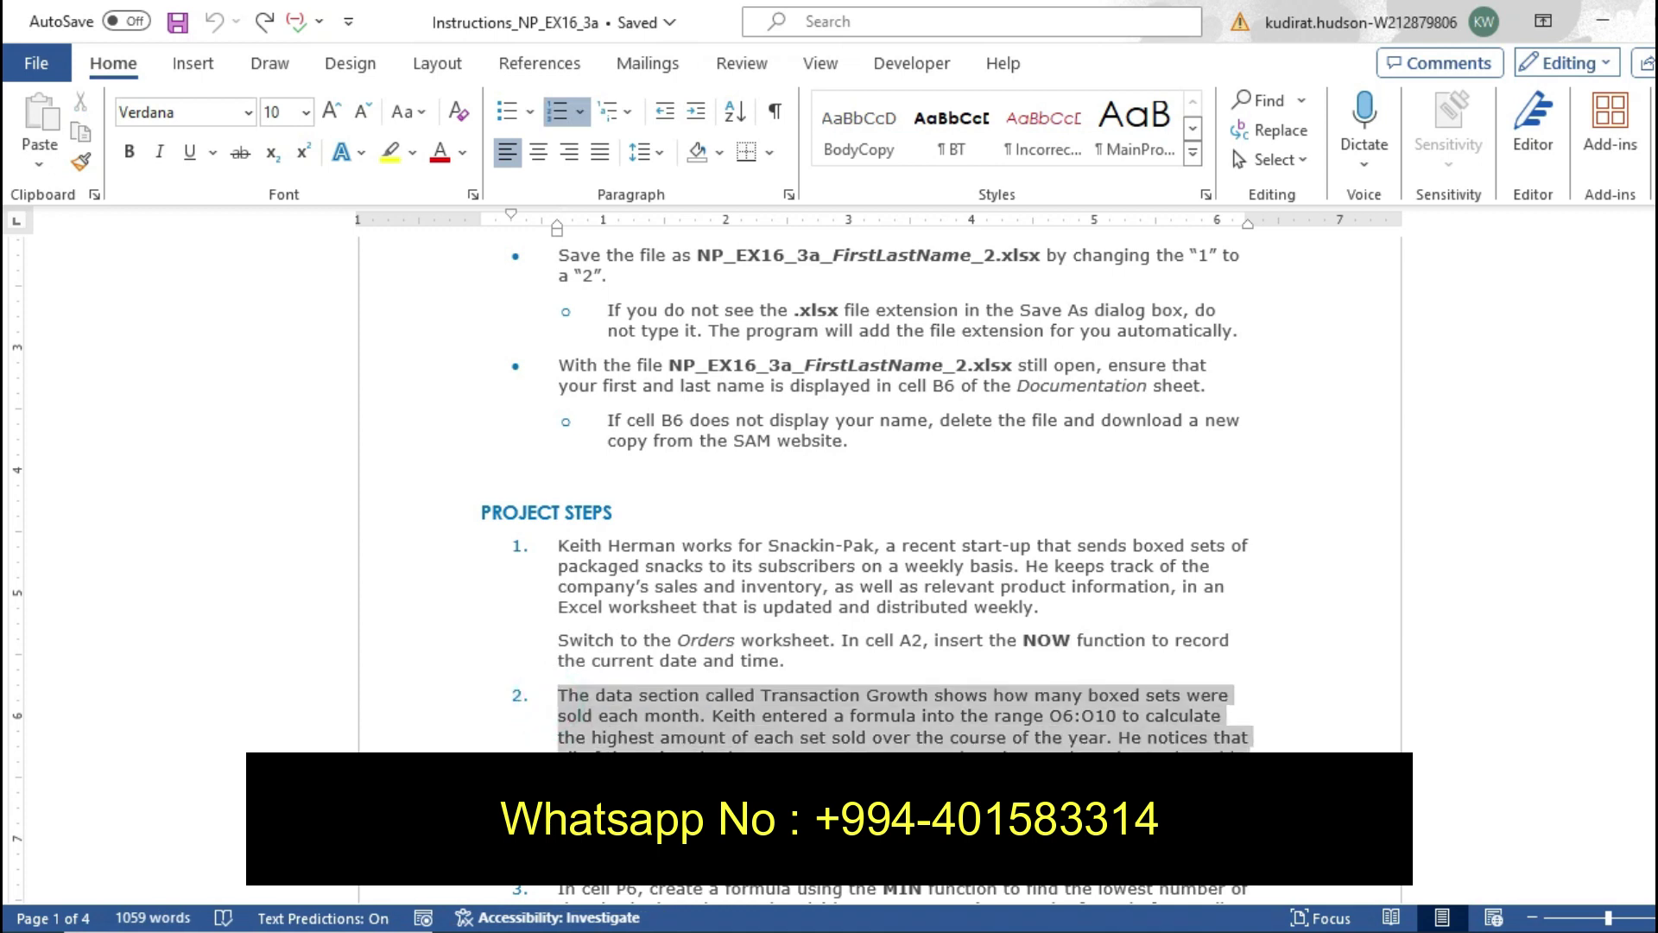
left_click_drag(863, 774, 898, 773)
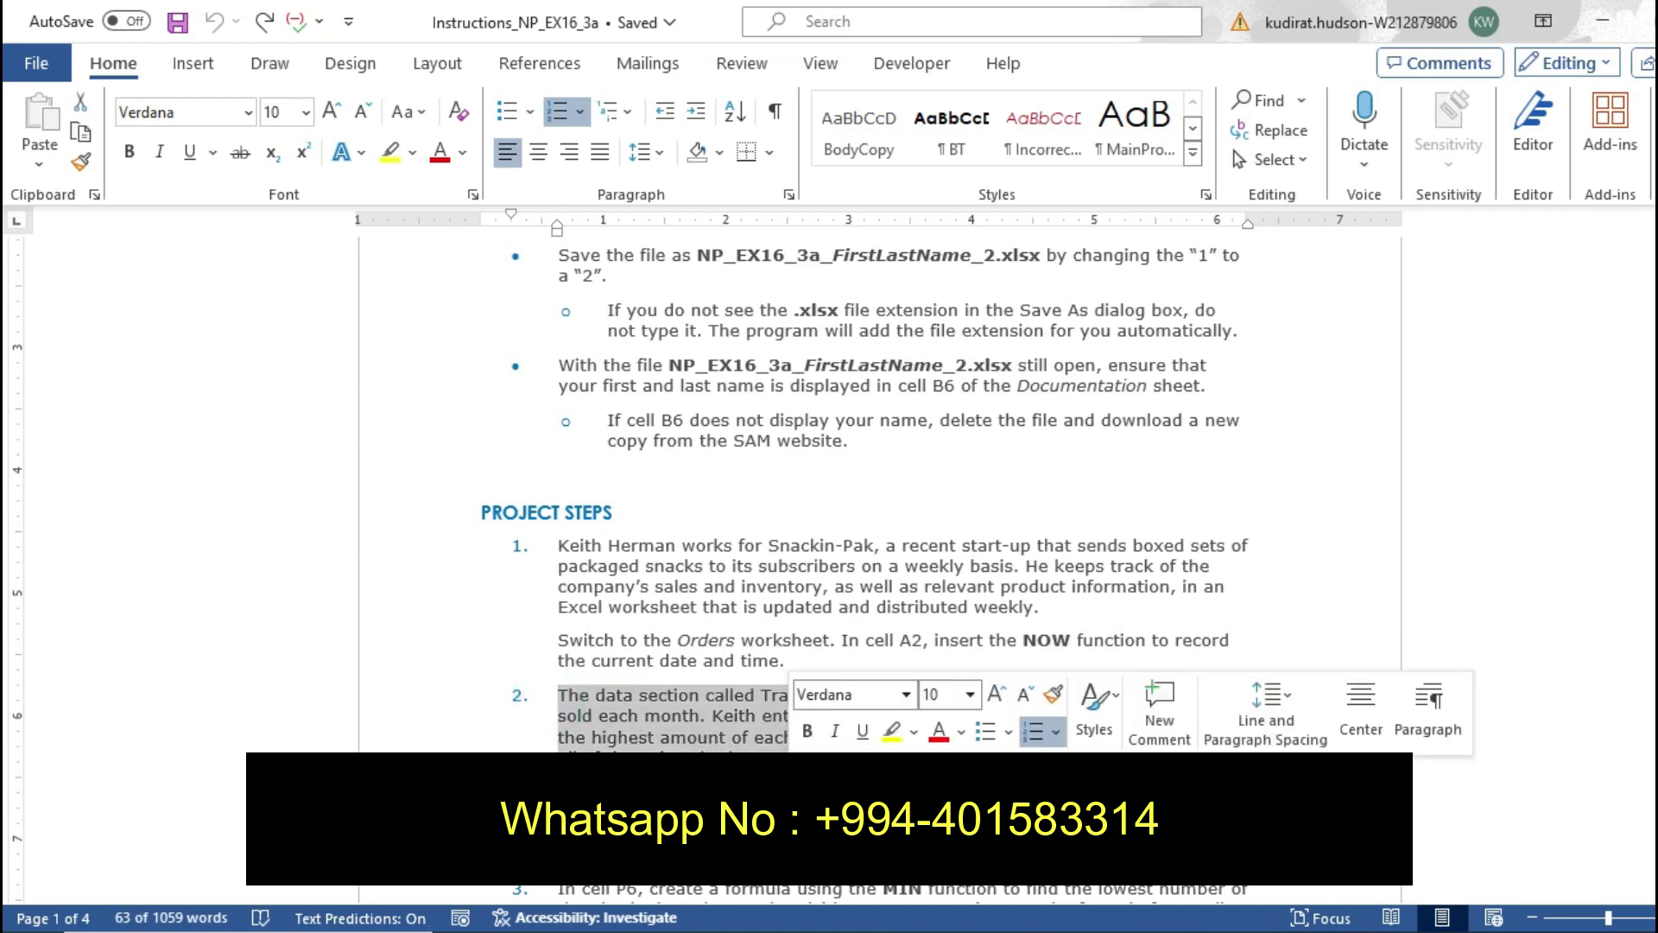
left_click(892, 733)
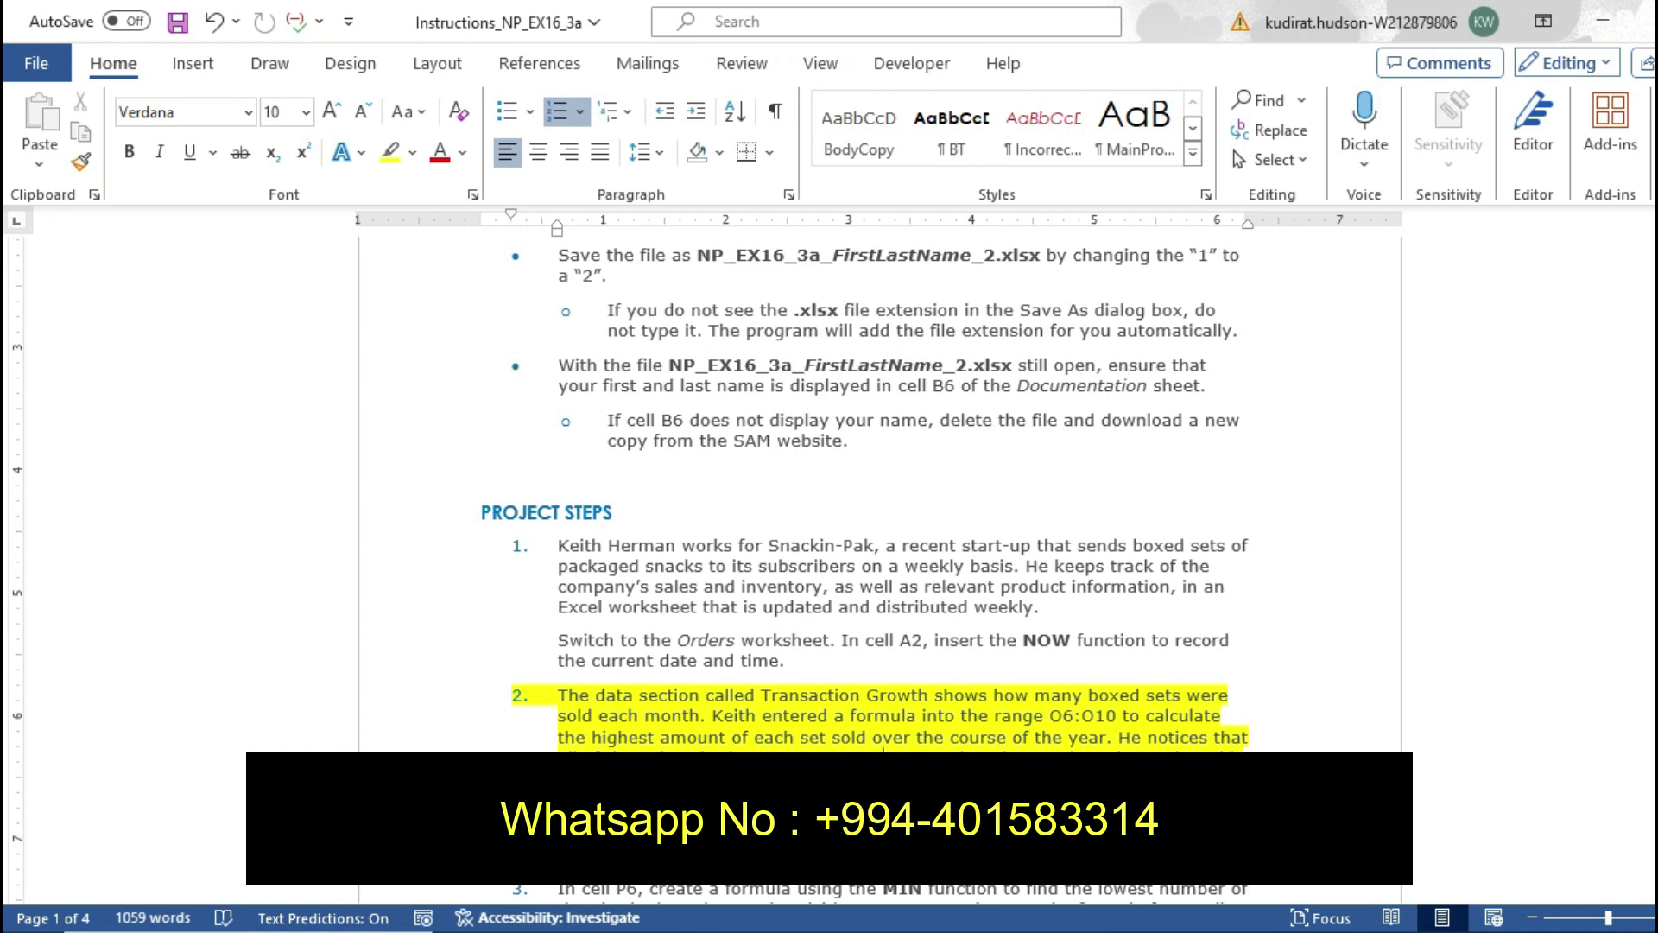
key("ctrl+z")
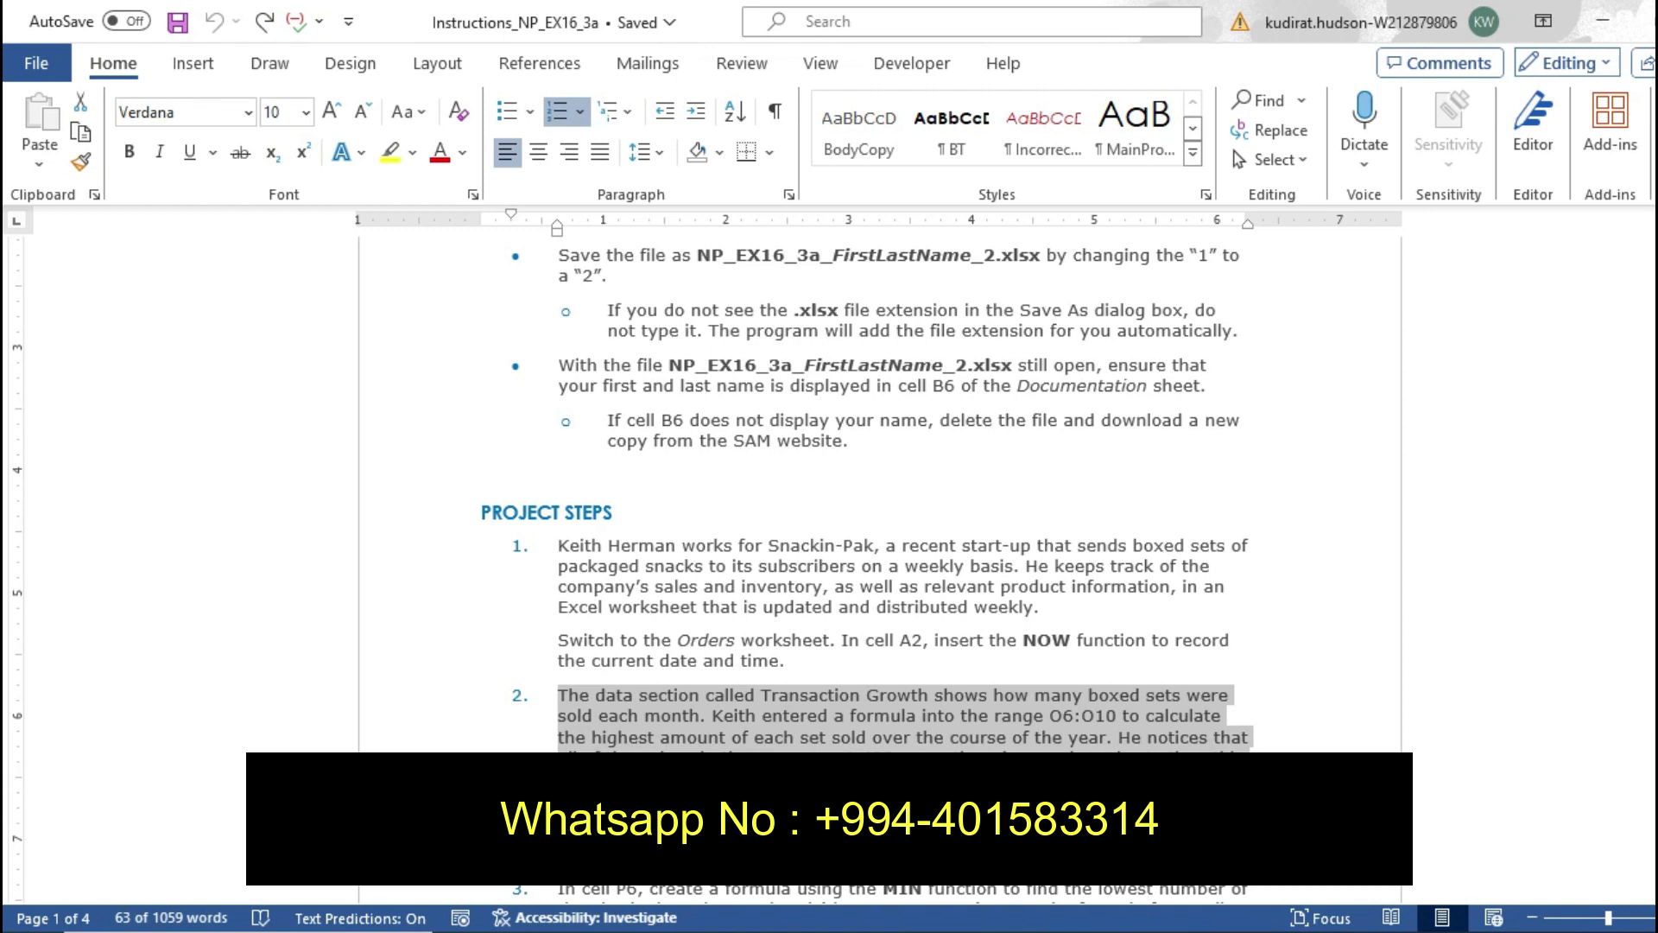
key("Right")
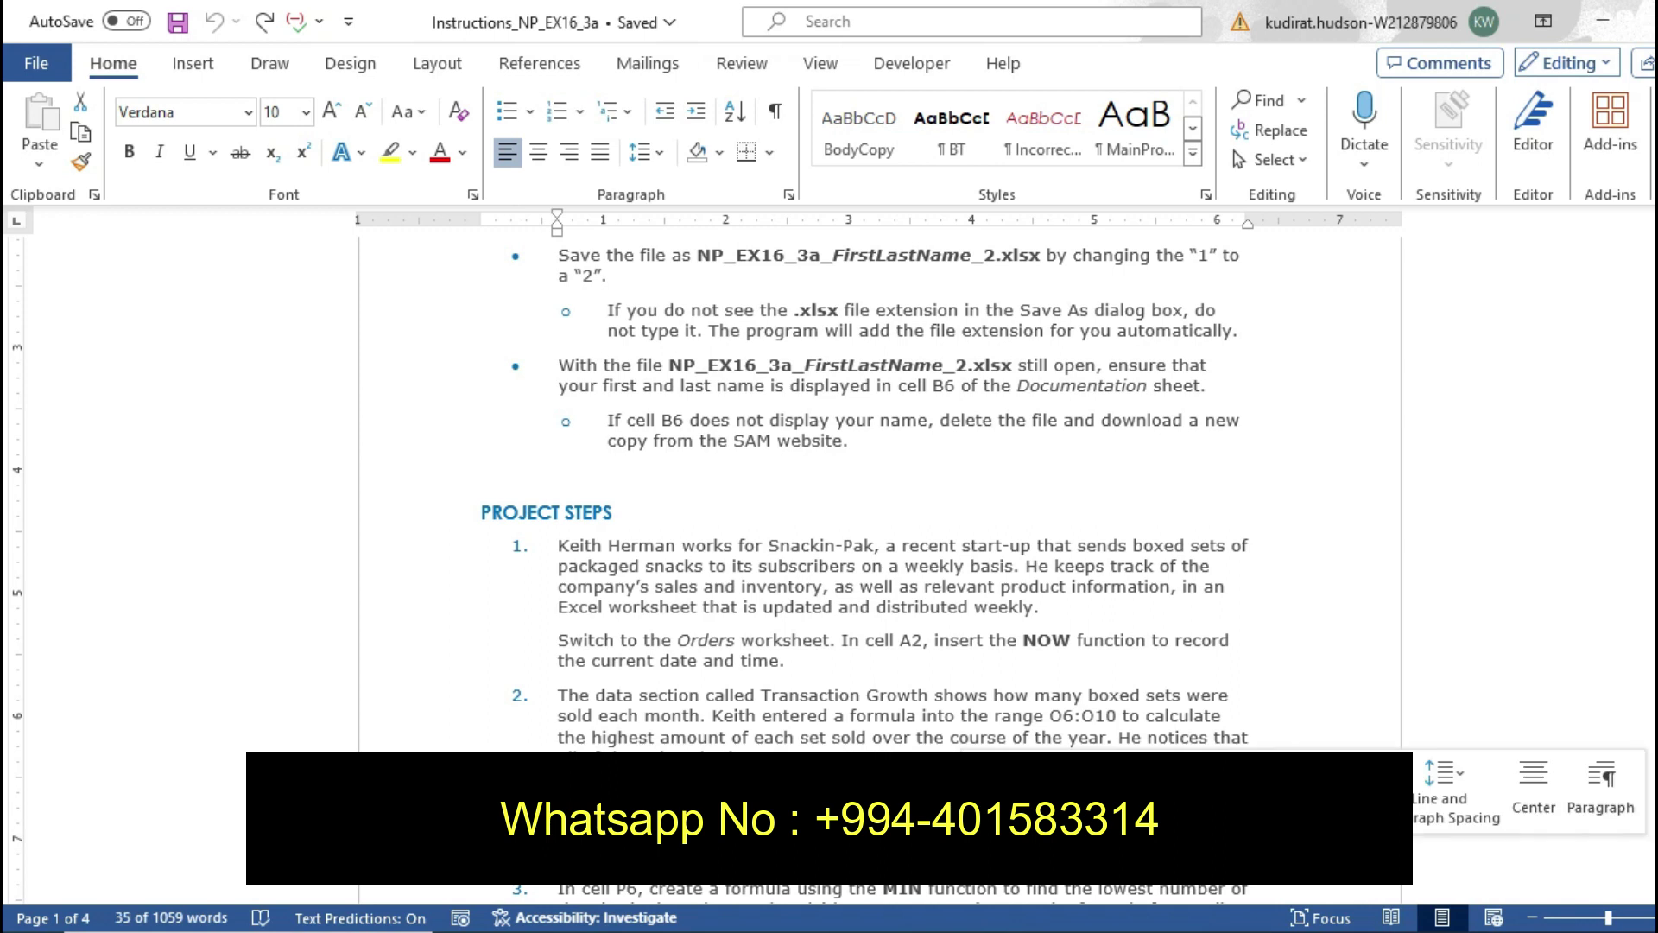
key("ctrl+v")
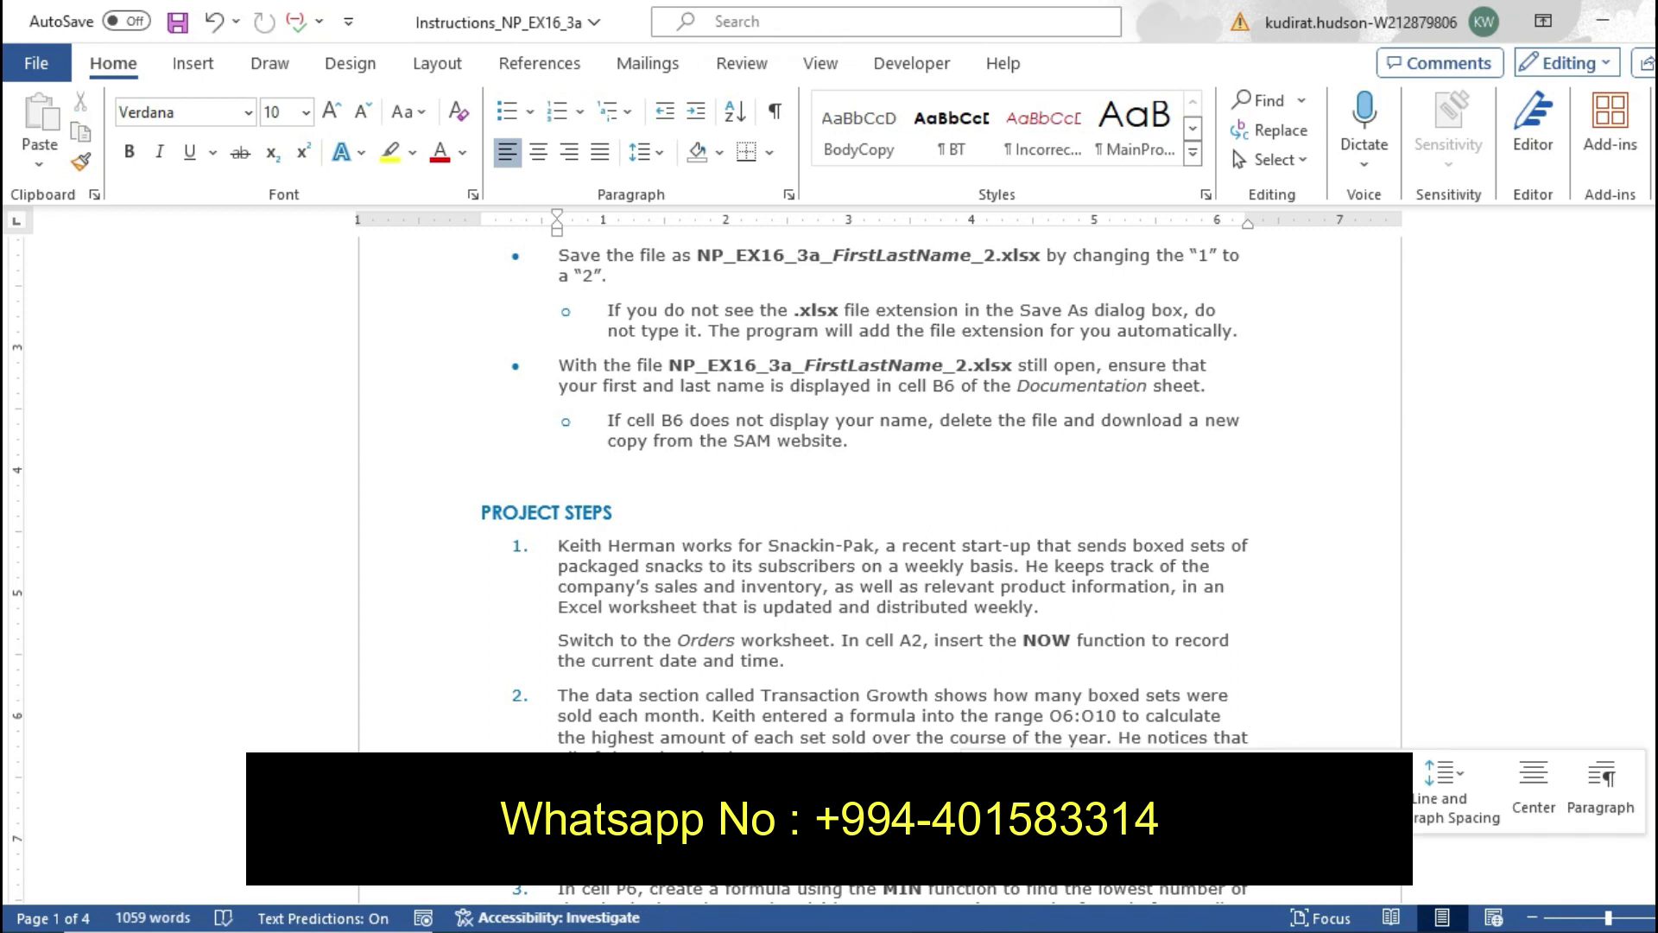
key("alt+Tab")
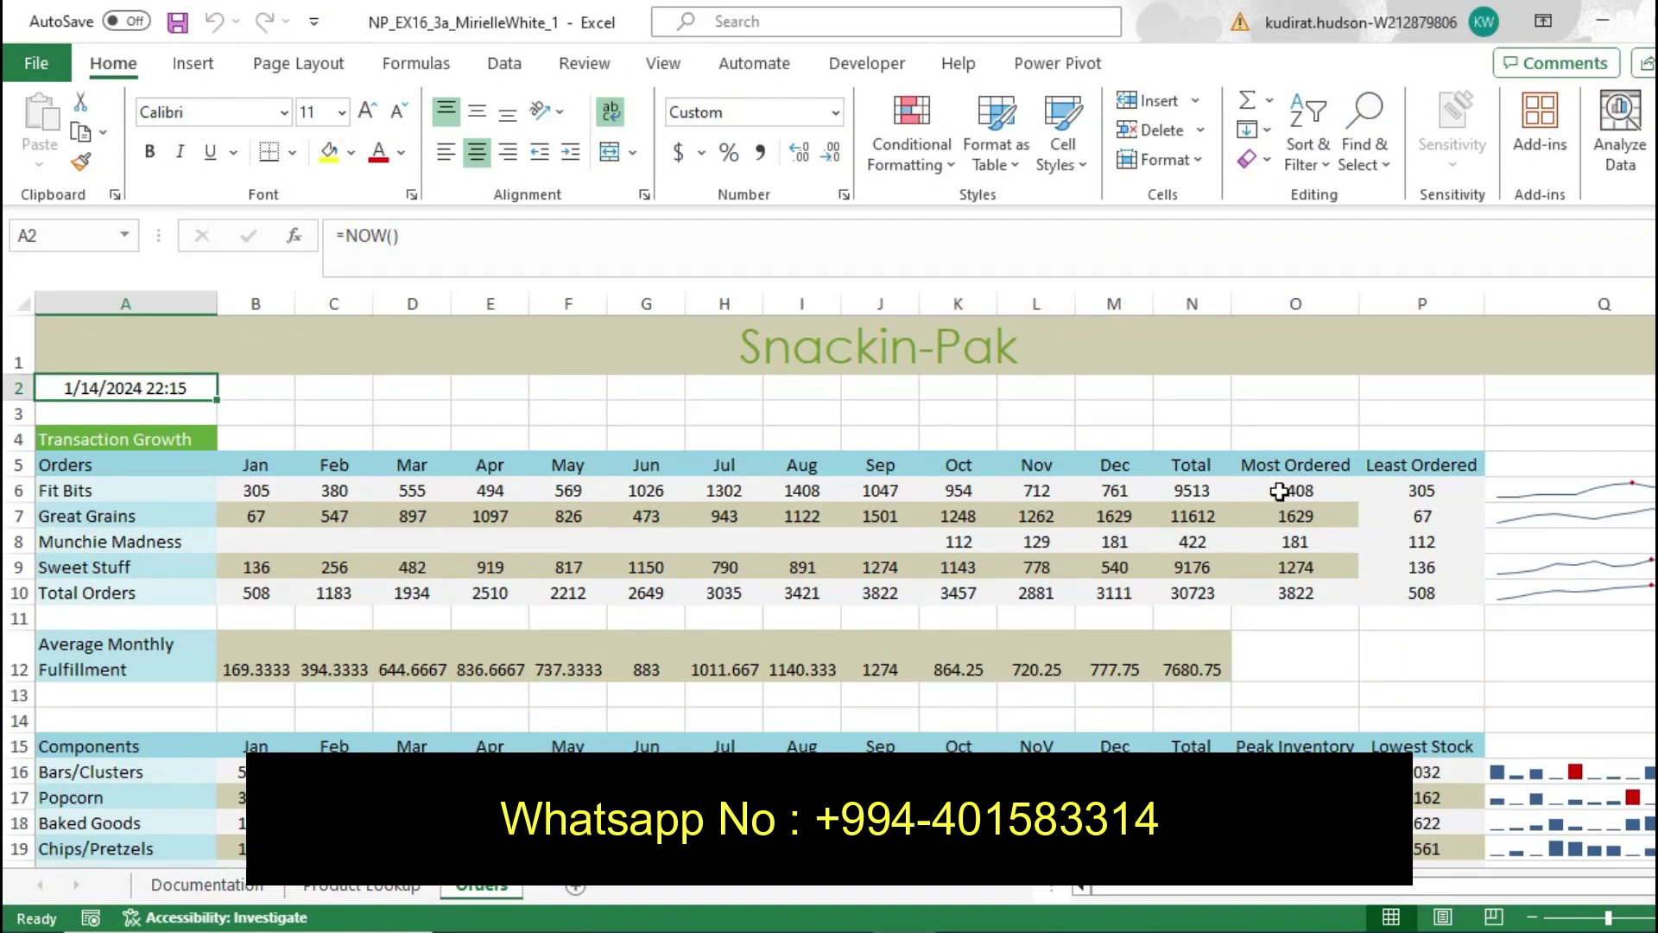
Review the Fit Bits total in N6 and the Most Ordered MAX formula in O6
left_click(1282, 488)
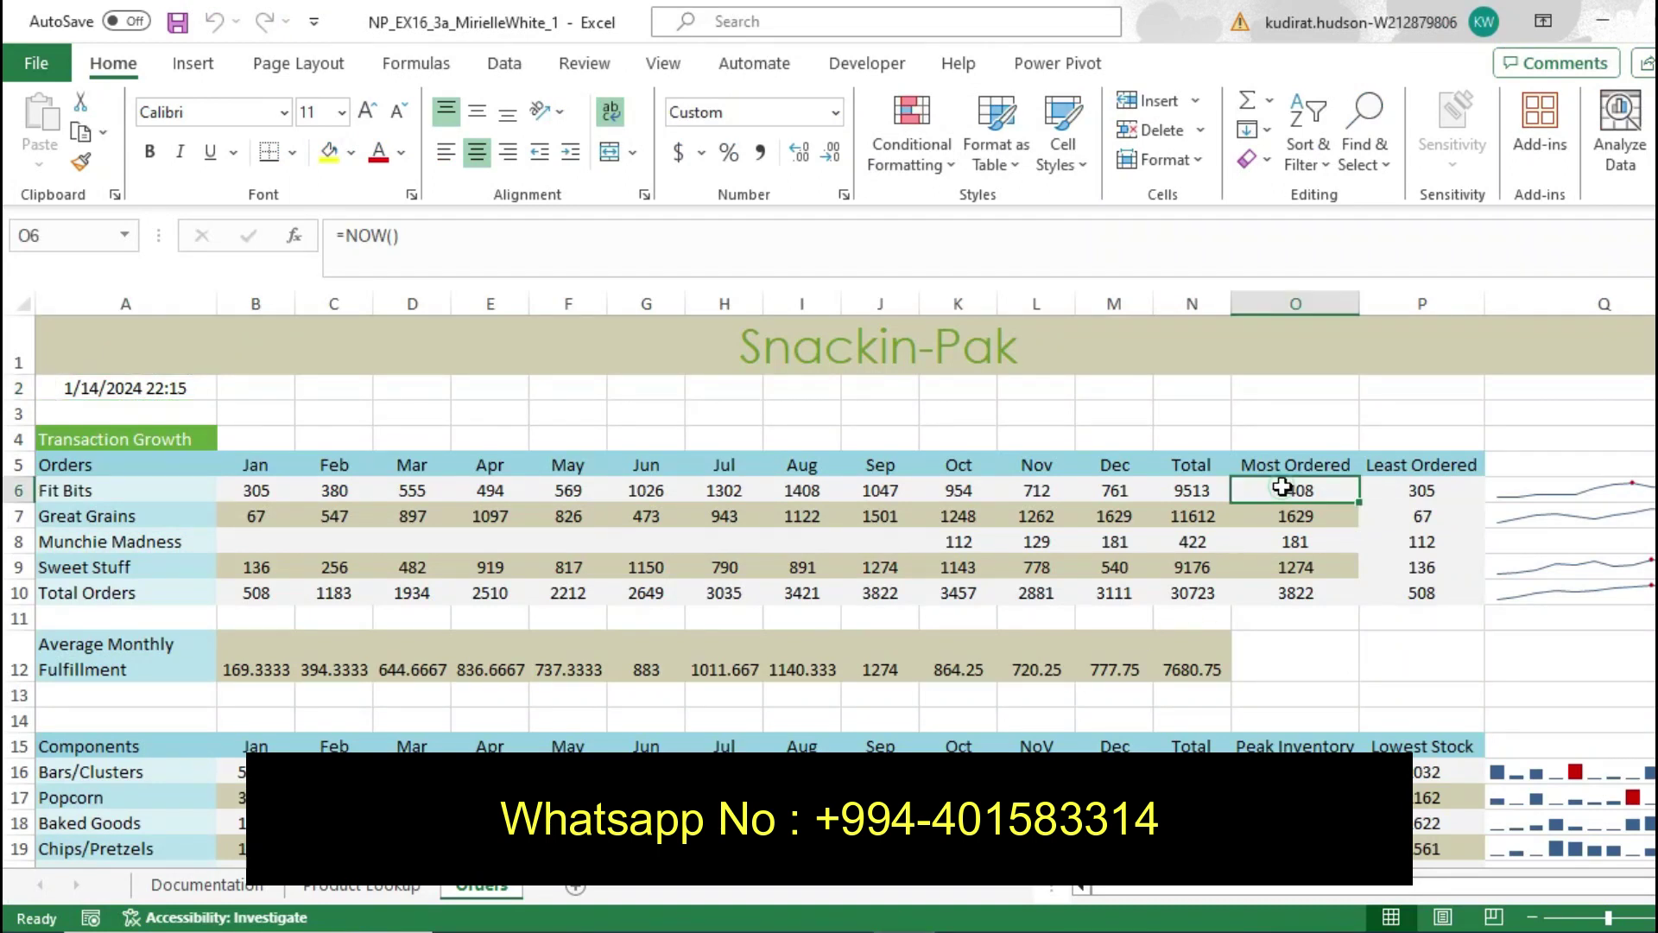
left_click(1209, 486)
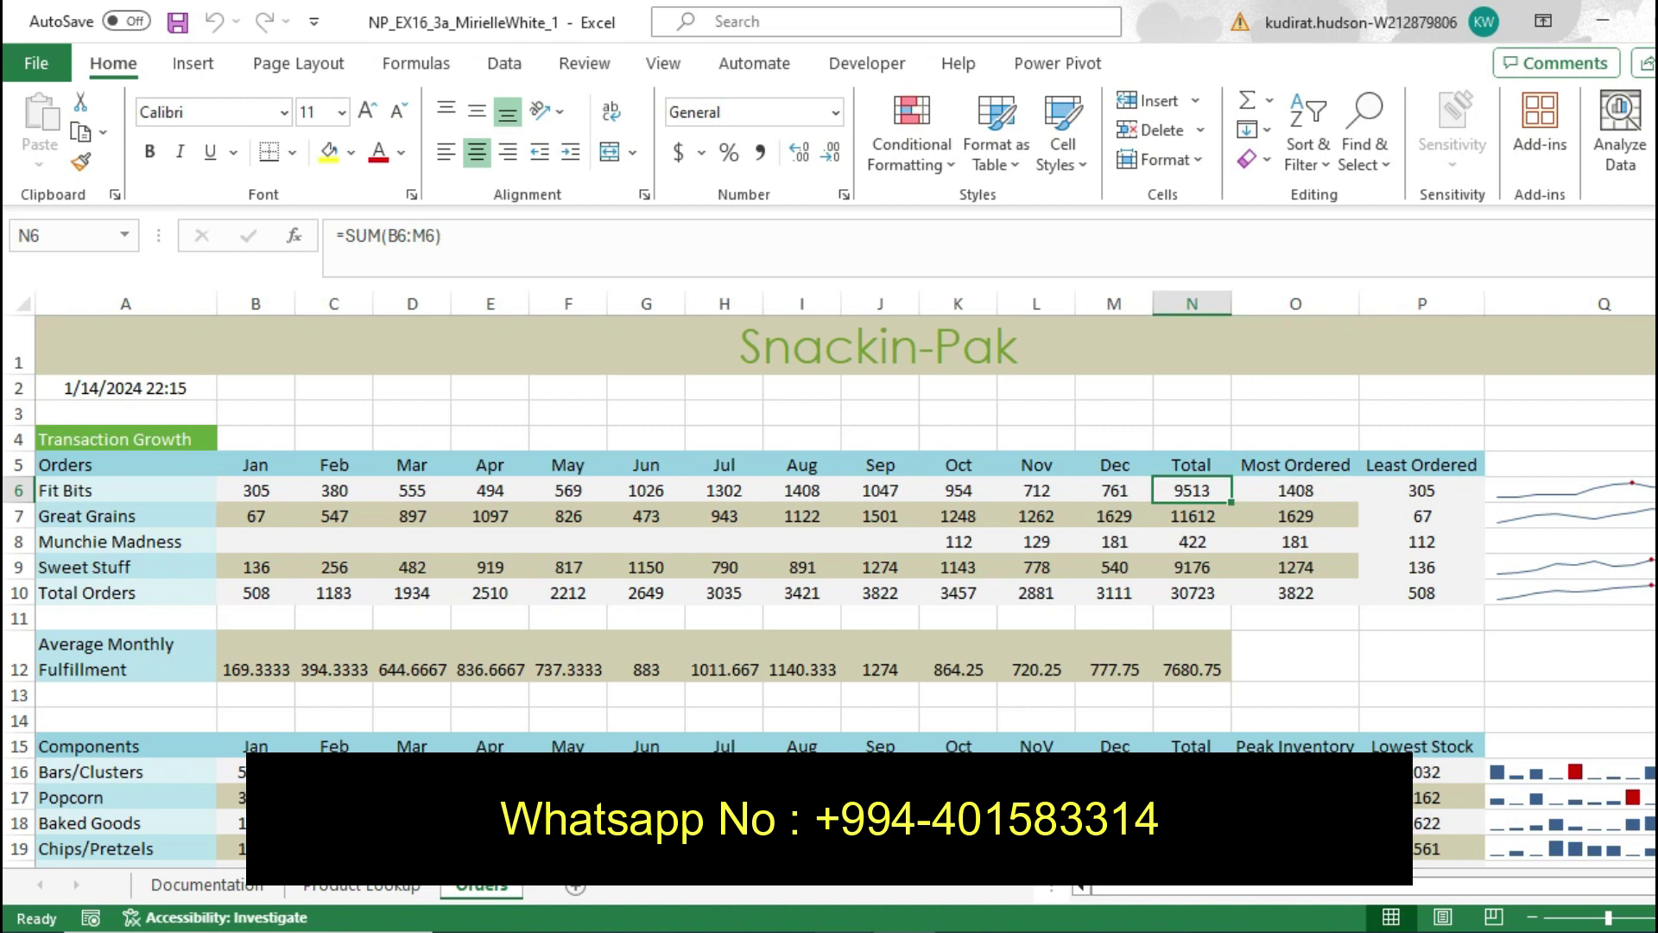
left_click(849, 930)
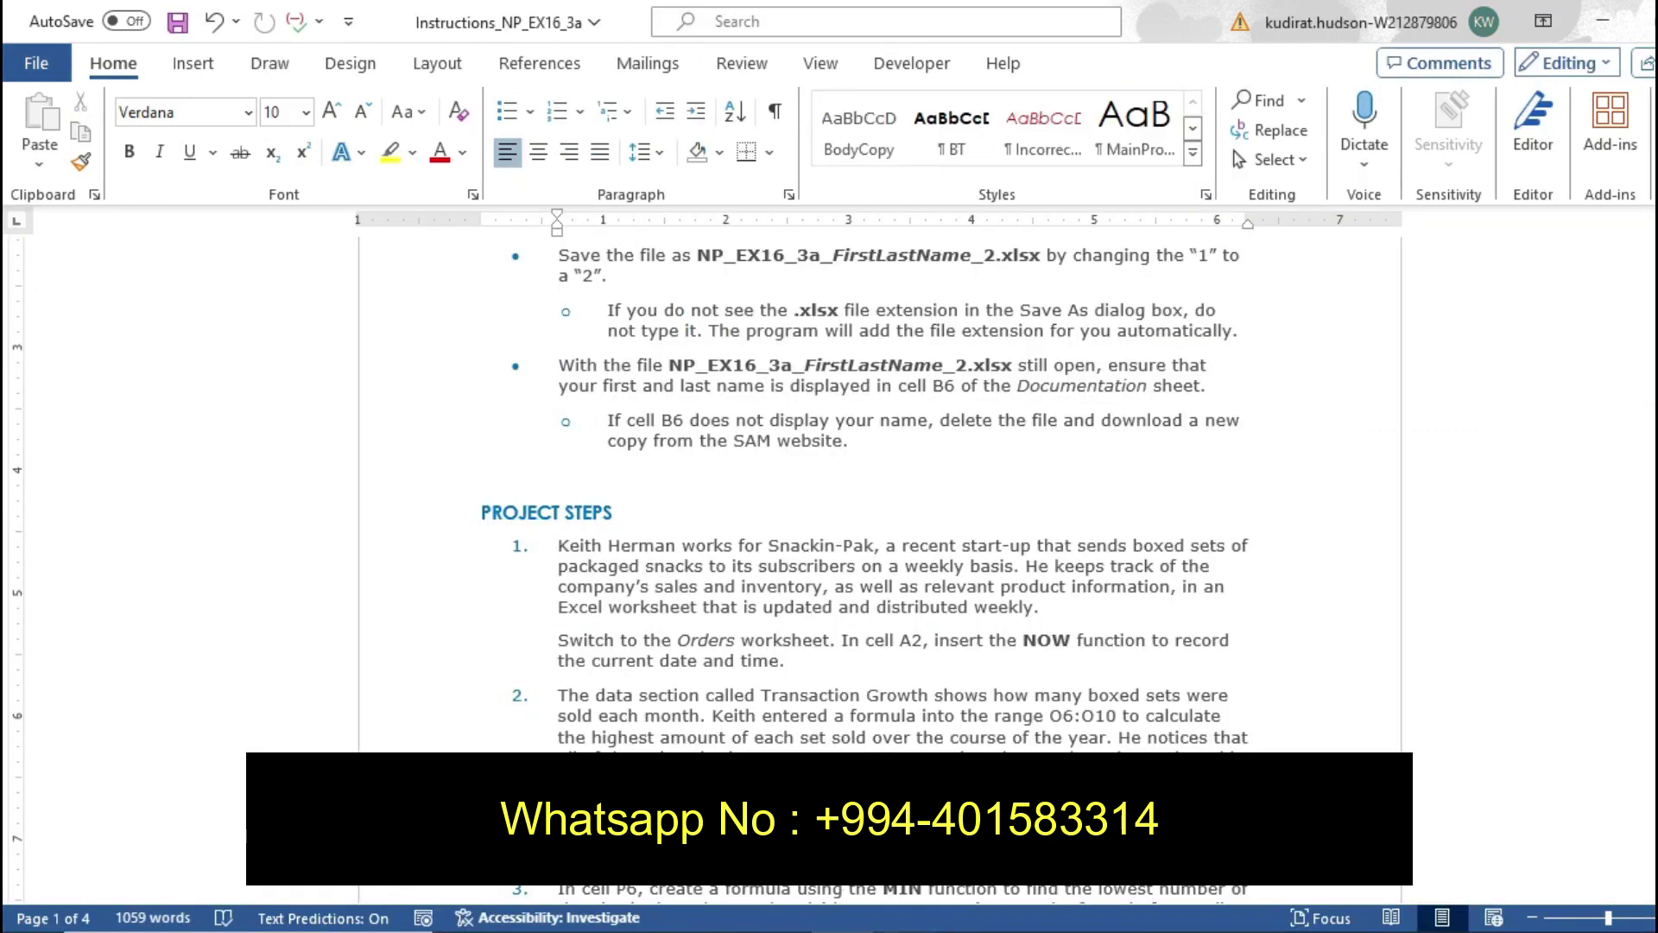
left_click(901, 930)
left_click(1287, 491)
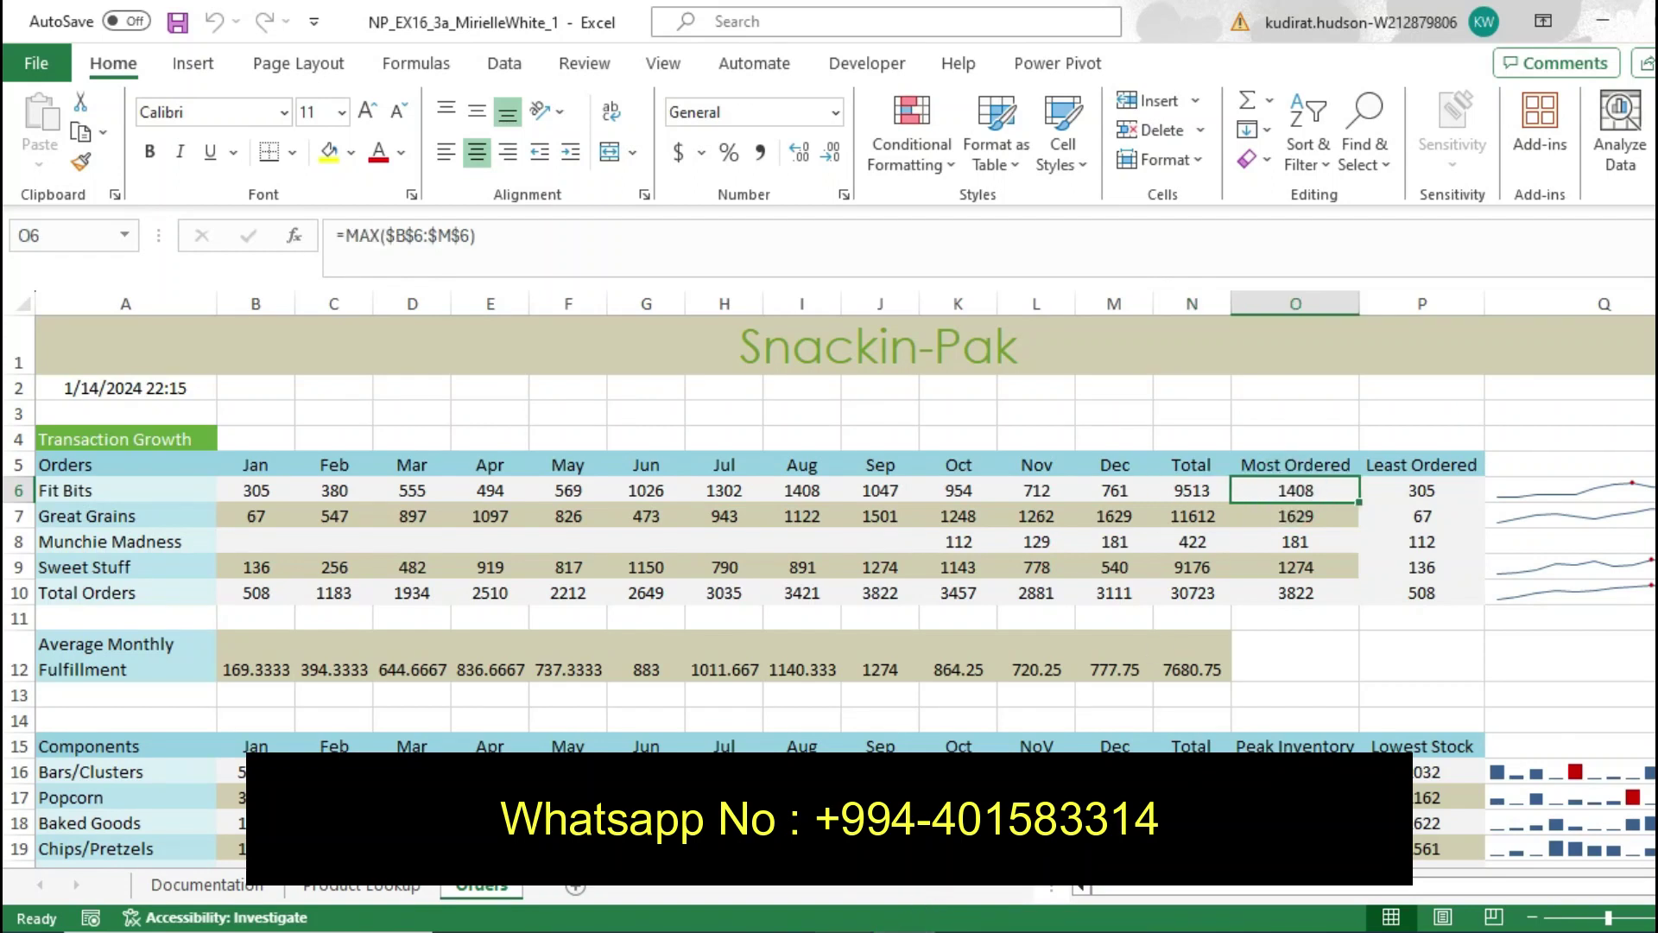
key("alt+Tab")
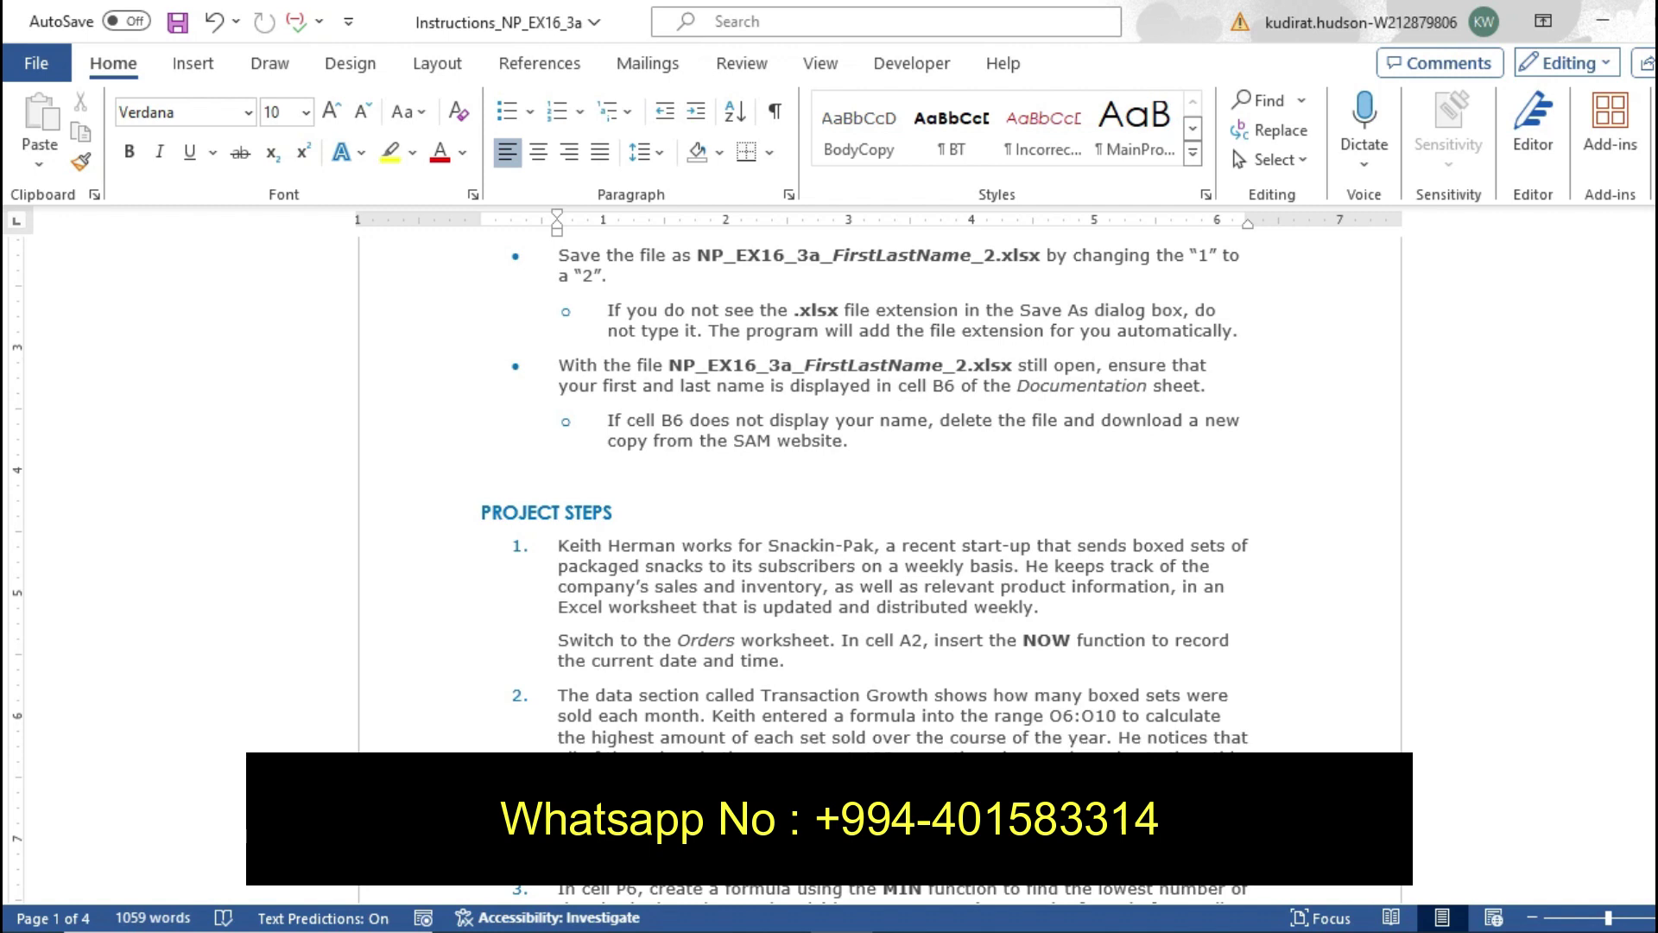
left_click(901, 929)
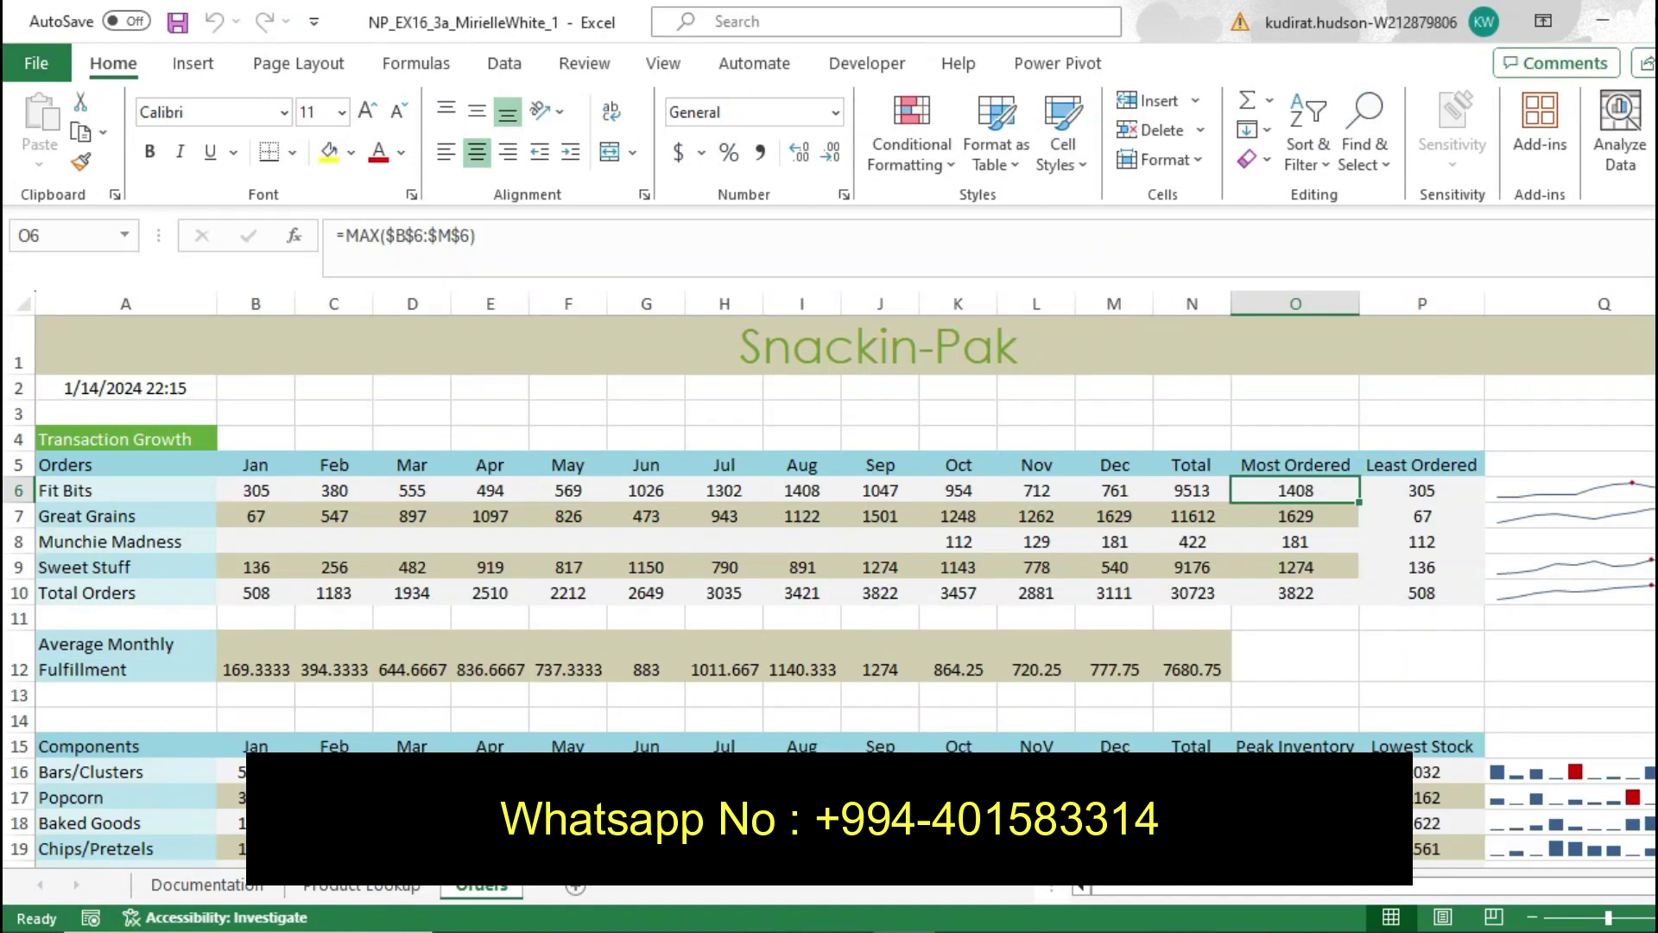
left_click(842, 929)
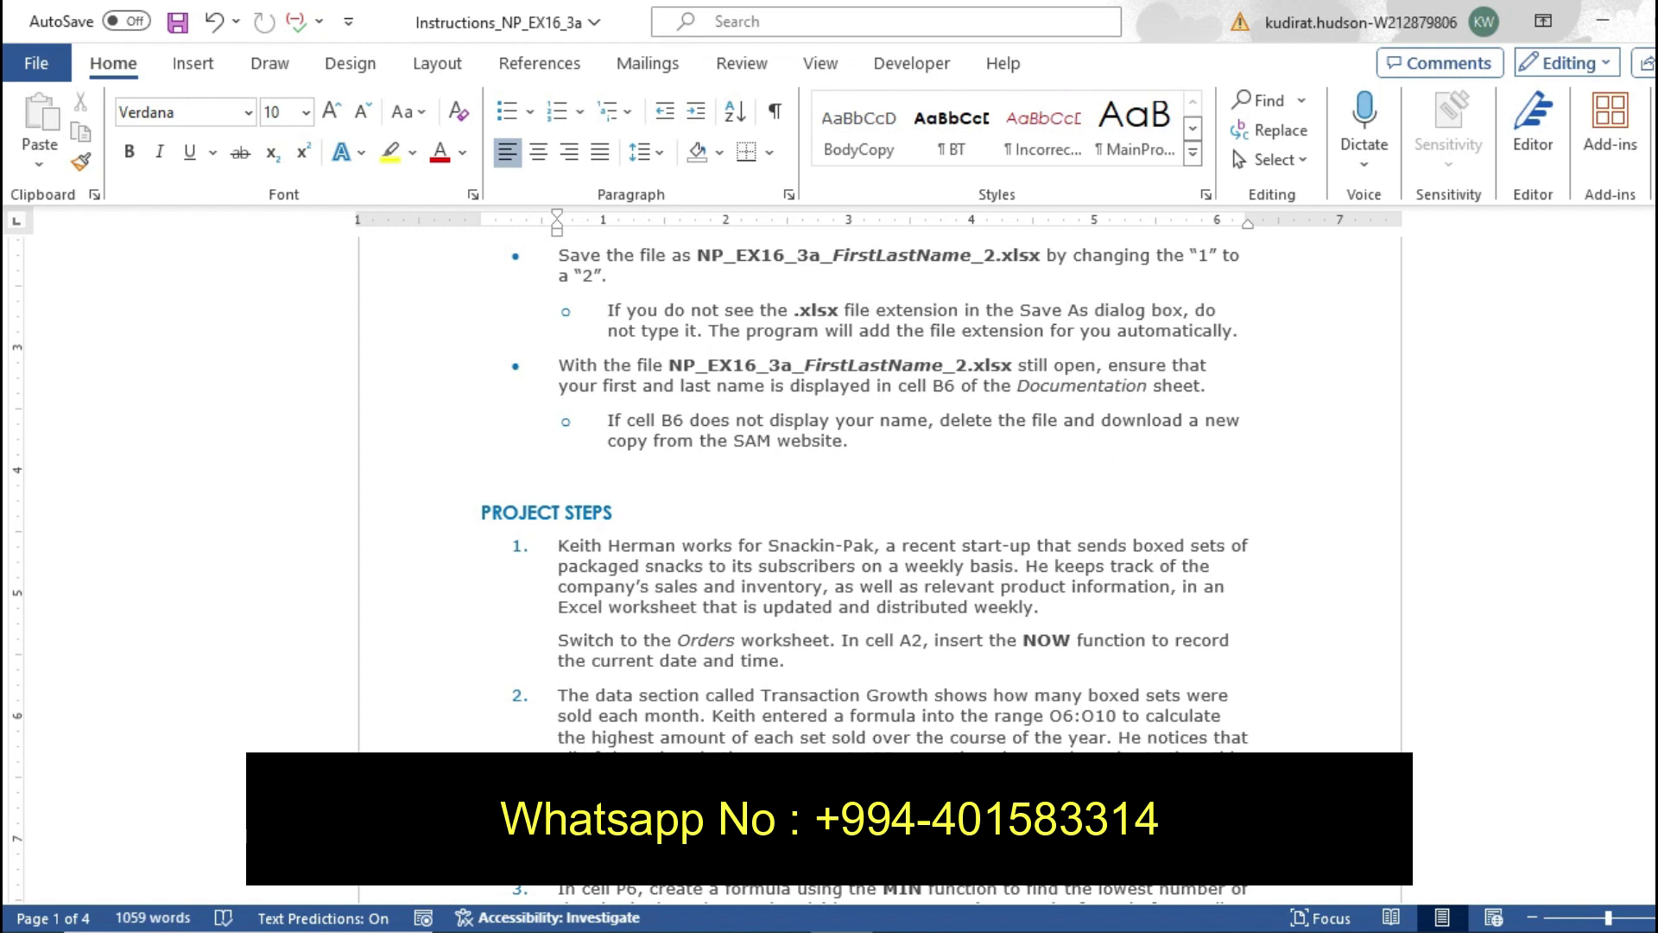
Check the absolute-range MAX formulas in cells O7, O8, O9 and O10
left_click(900, 929)
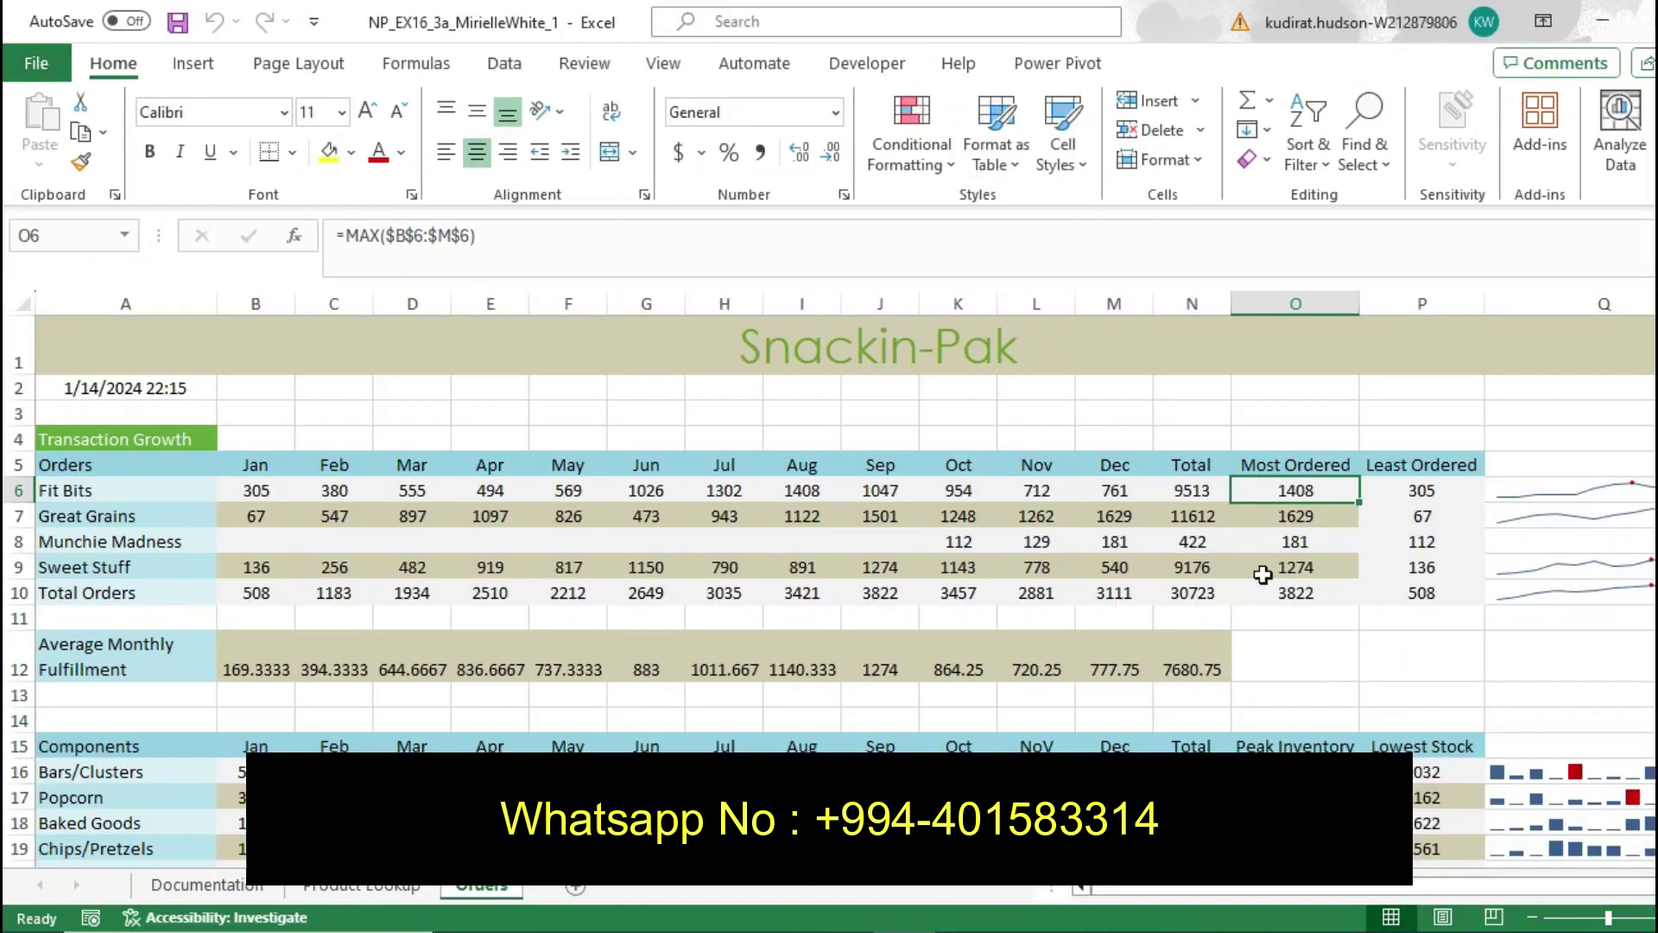
left_click(1296, 518)
left_click(1294, 540)
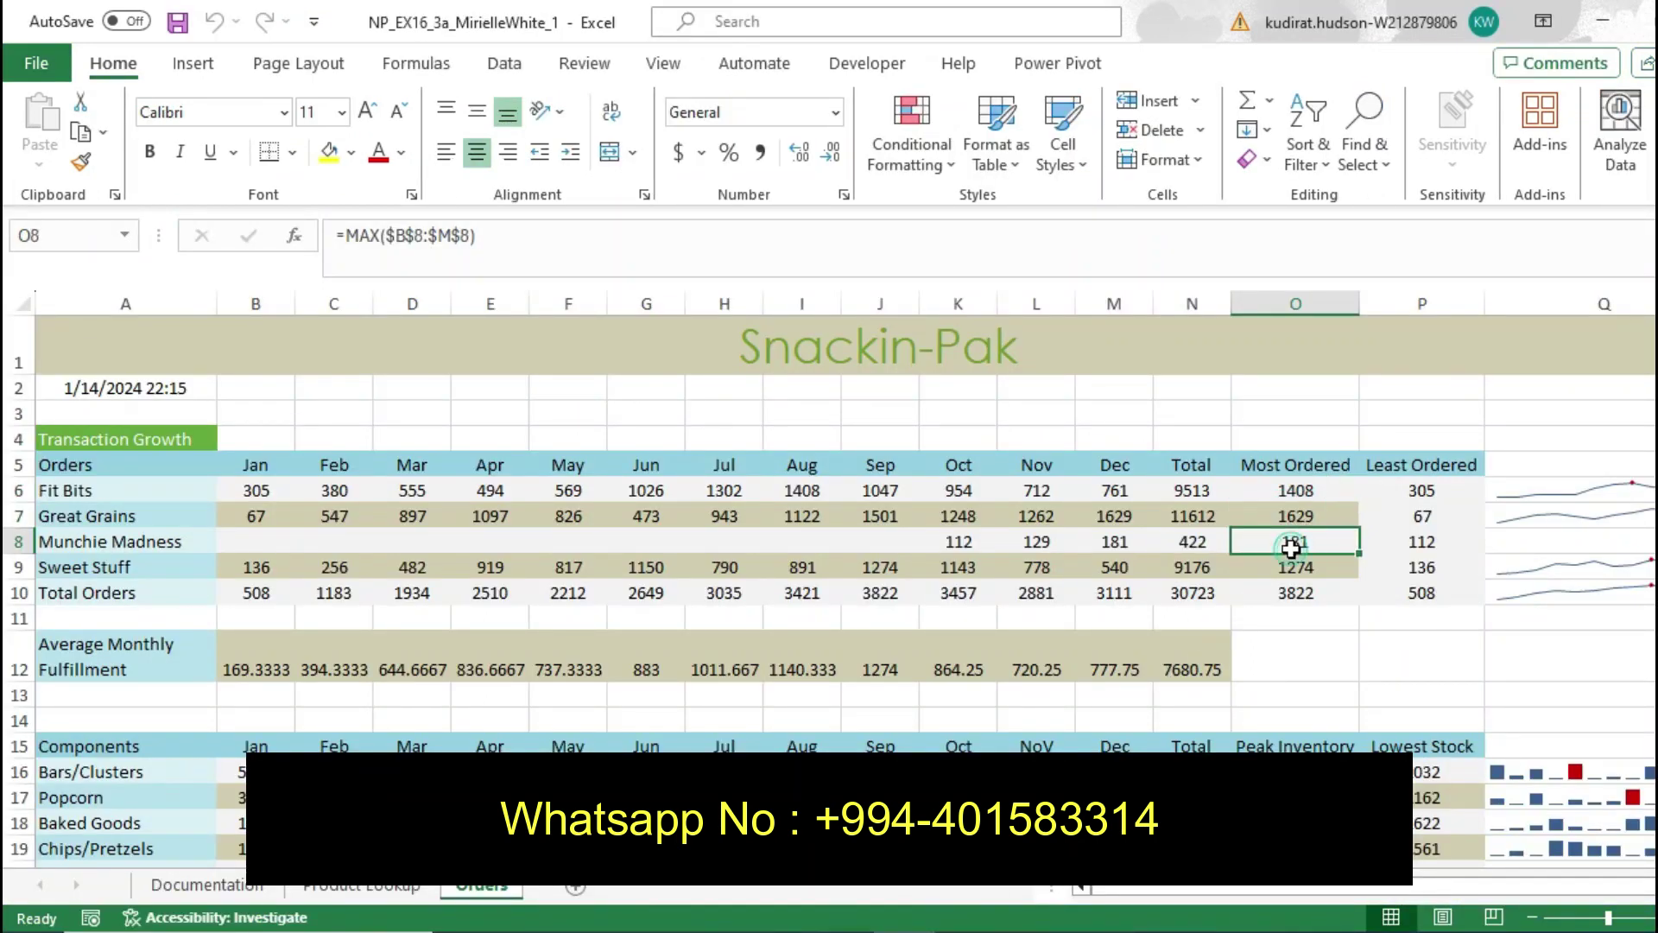
left_click(1285, 570)
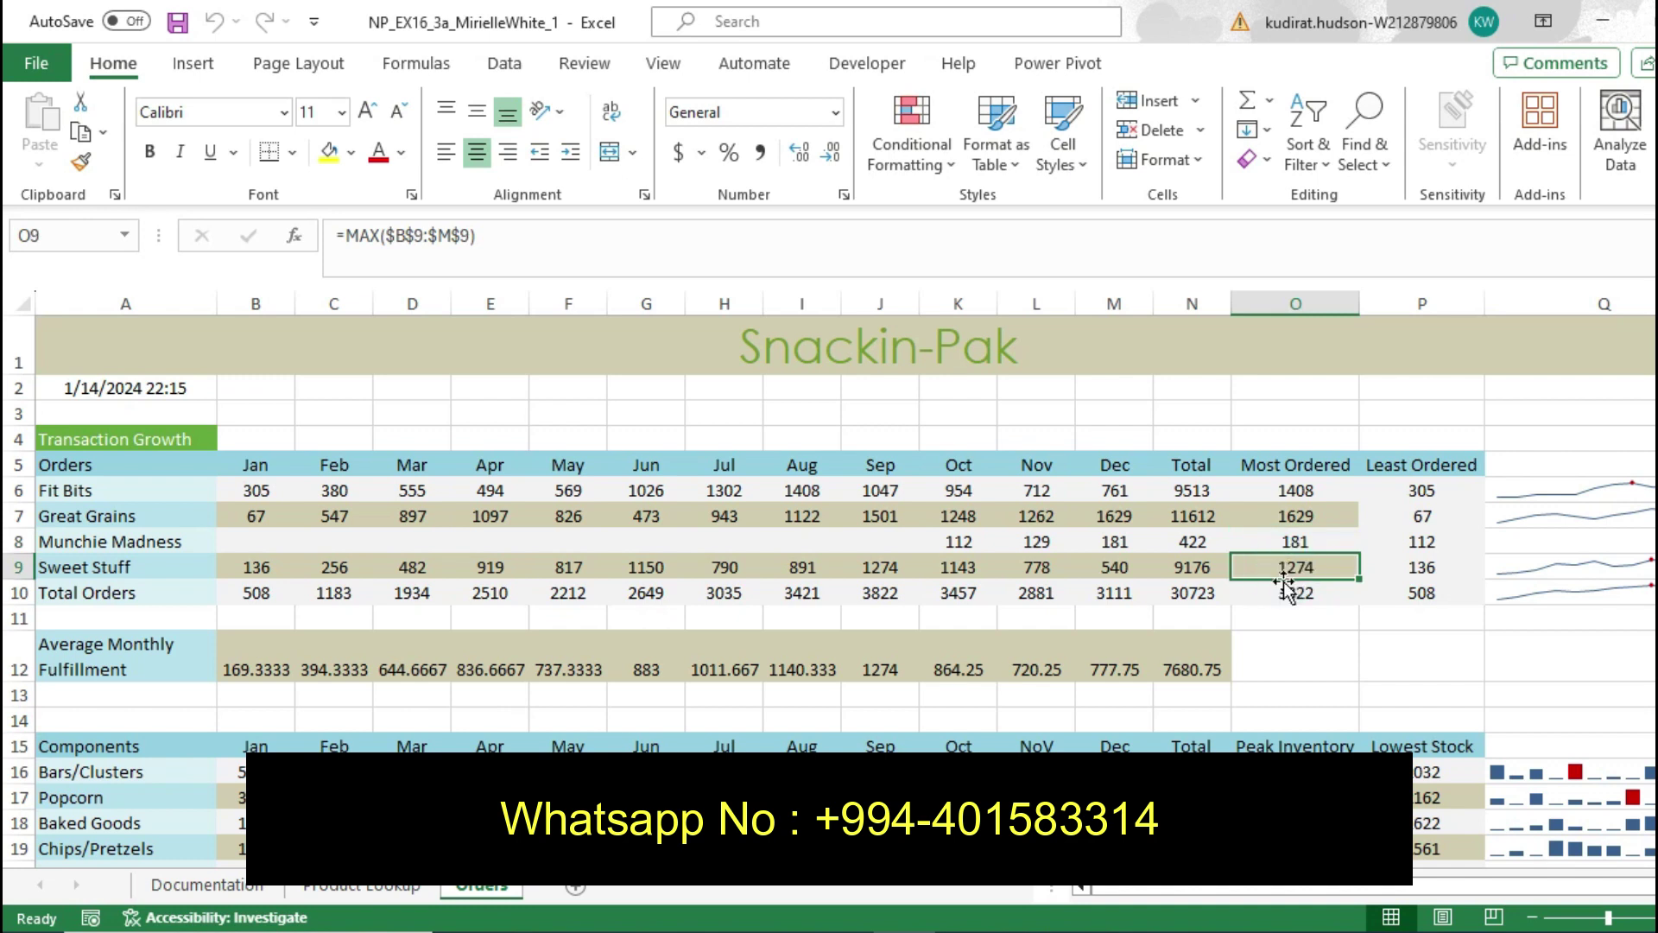
left_click(1285, 593)
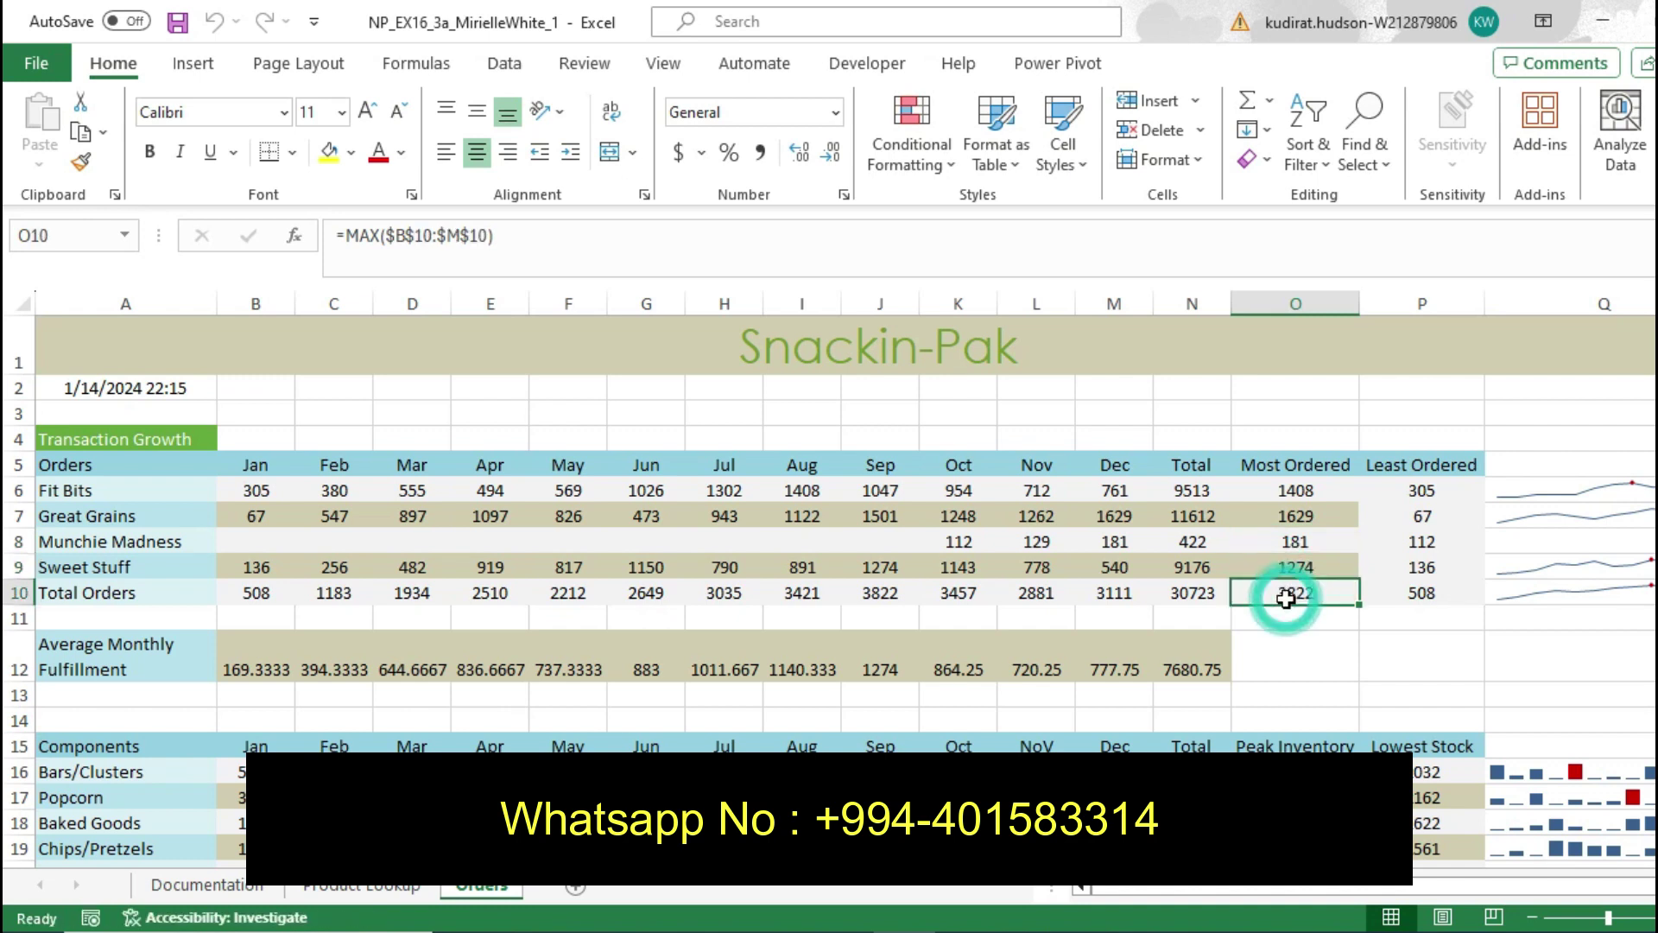
left_click(856, 928)
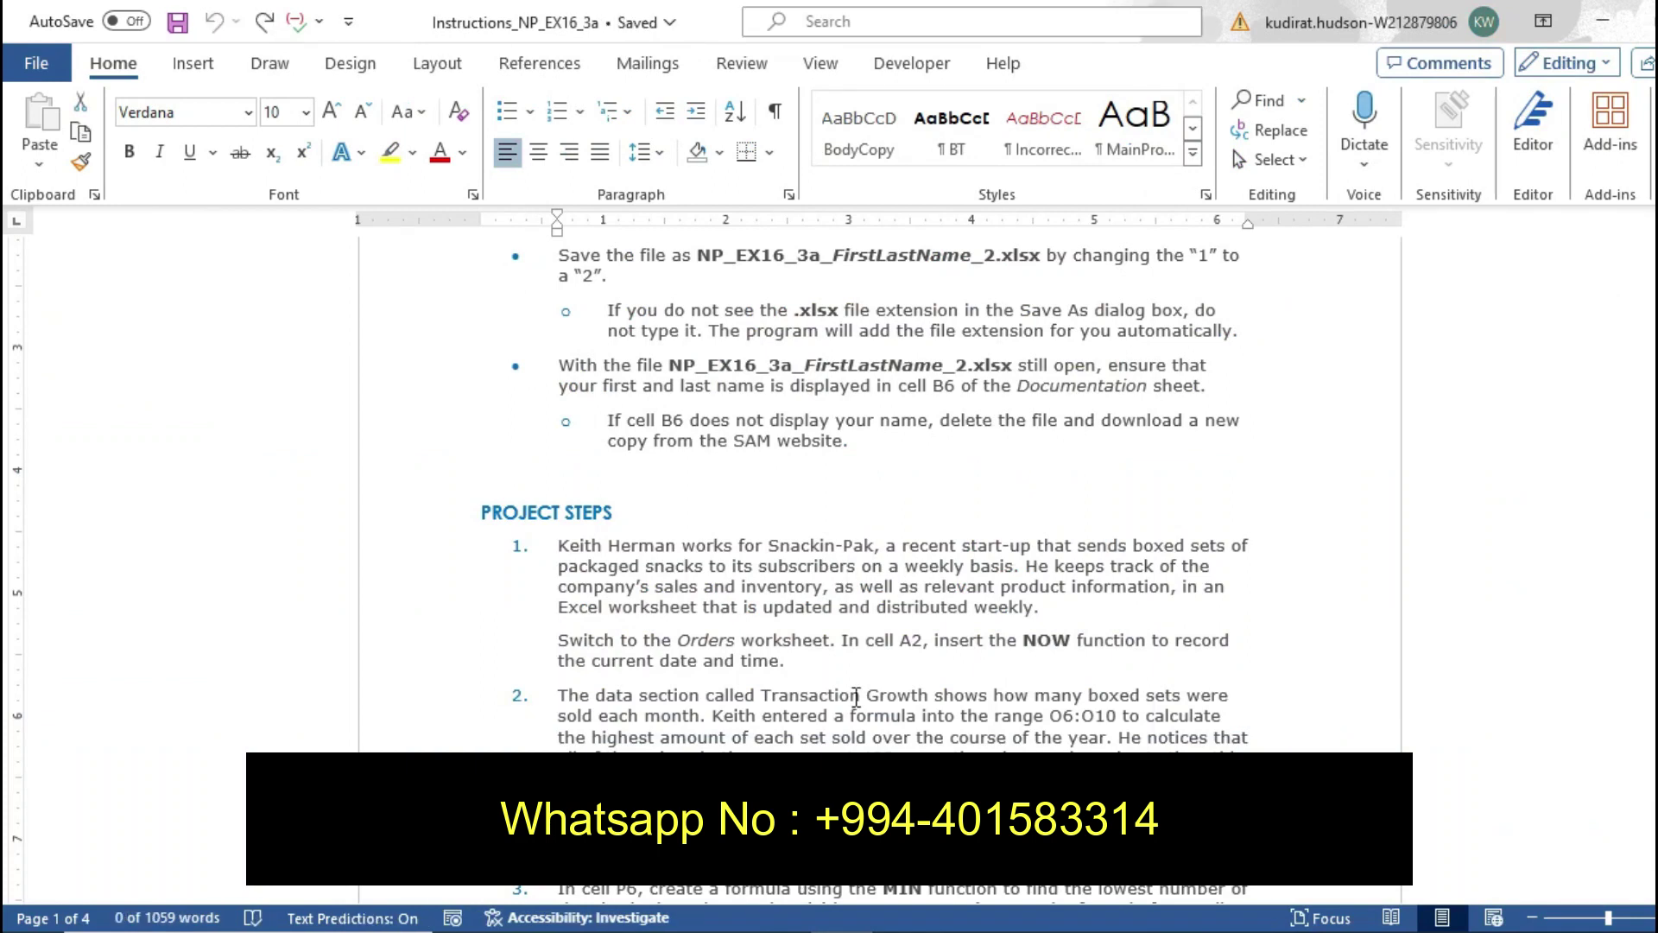
Highlight step 3, the MIN formula in P6 filled to P7:P10, in yellow
left_click_drag(3, 341, 4, 373)
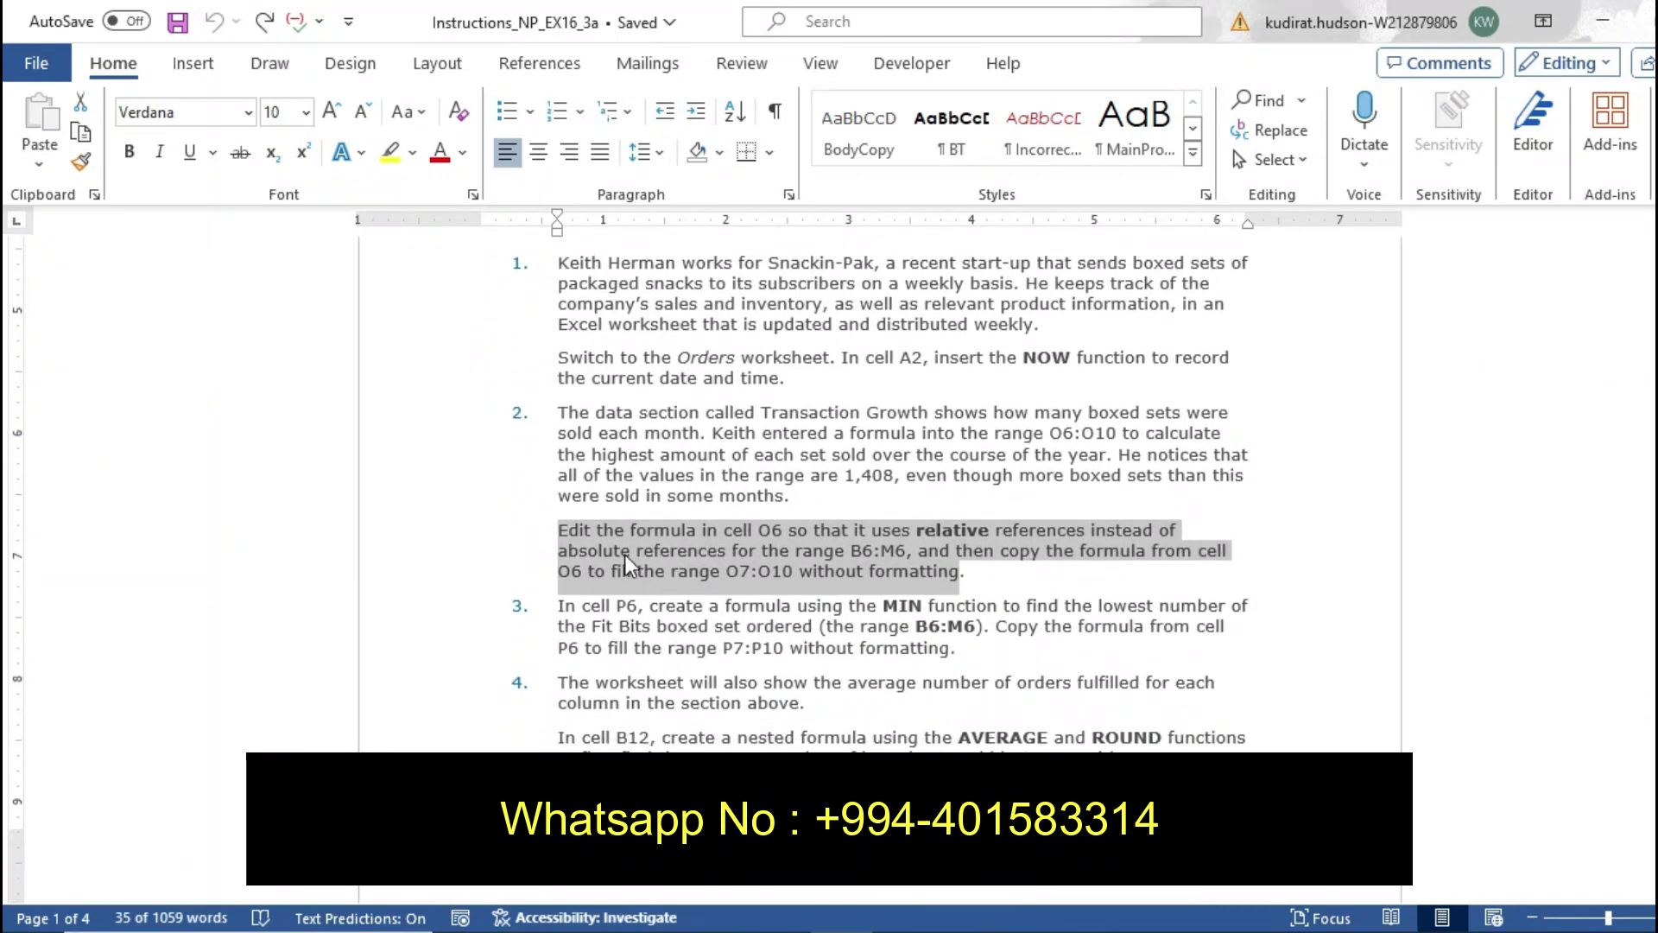
left_click(558, 605)
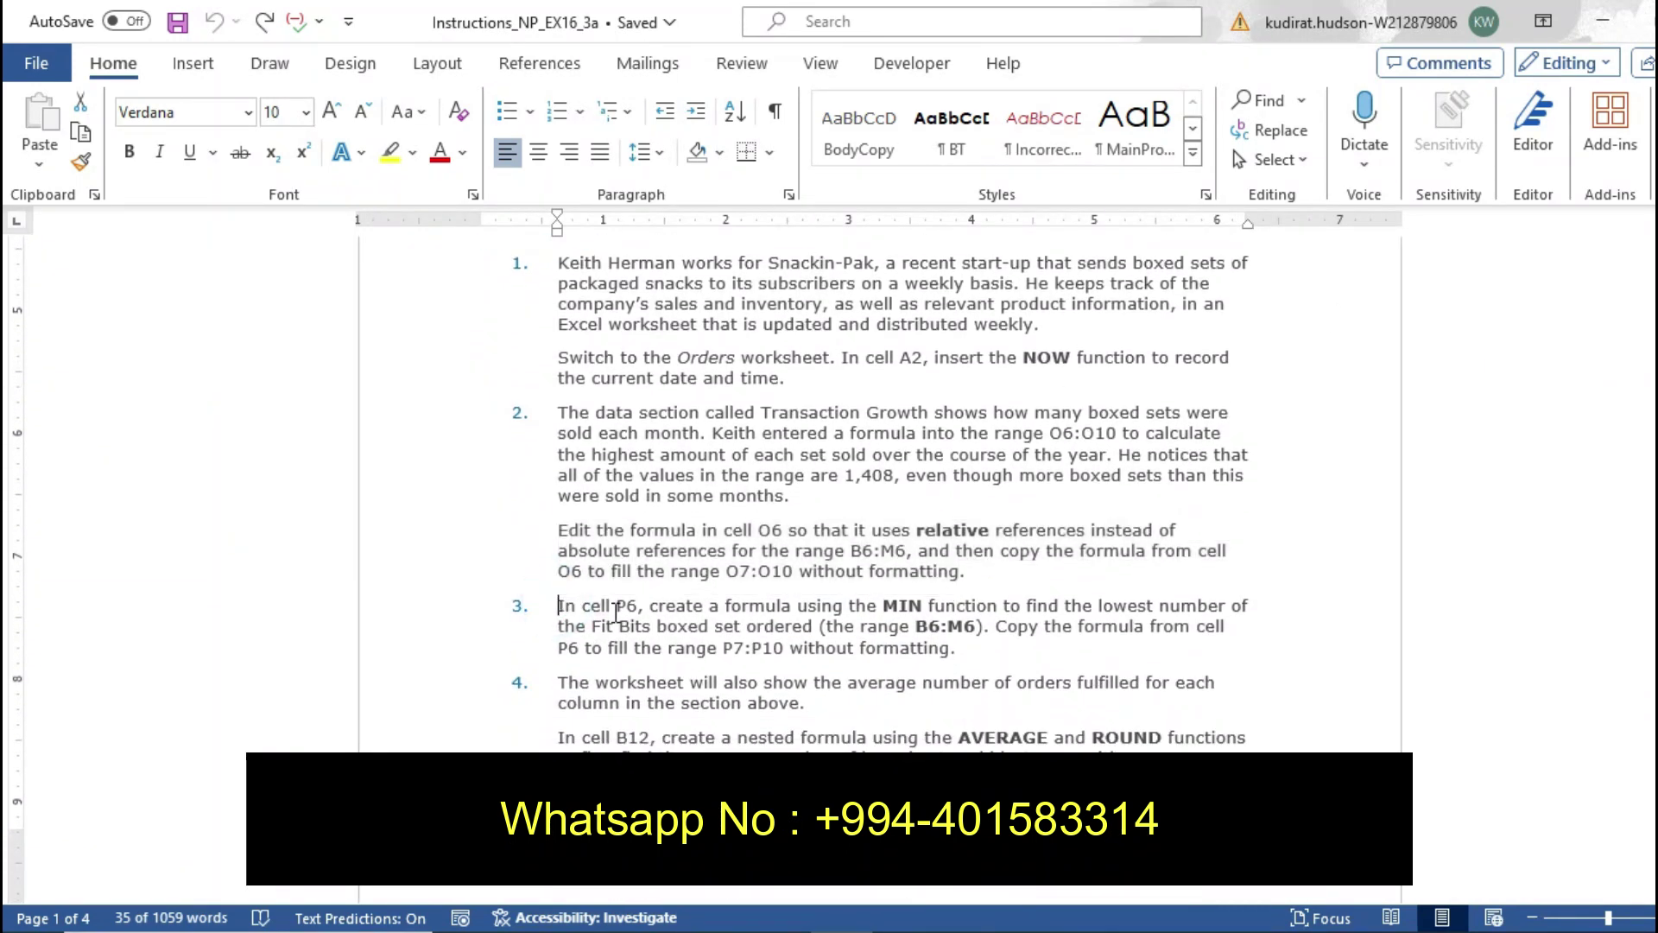
left_click_drag(615, 612, 853, 639)
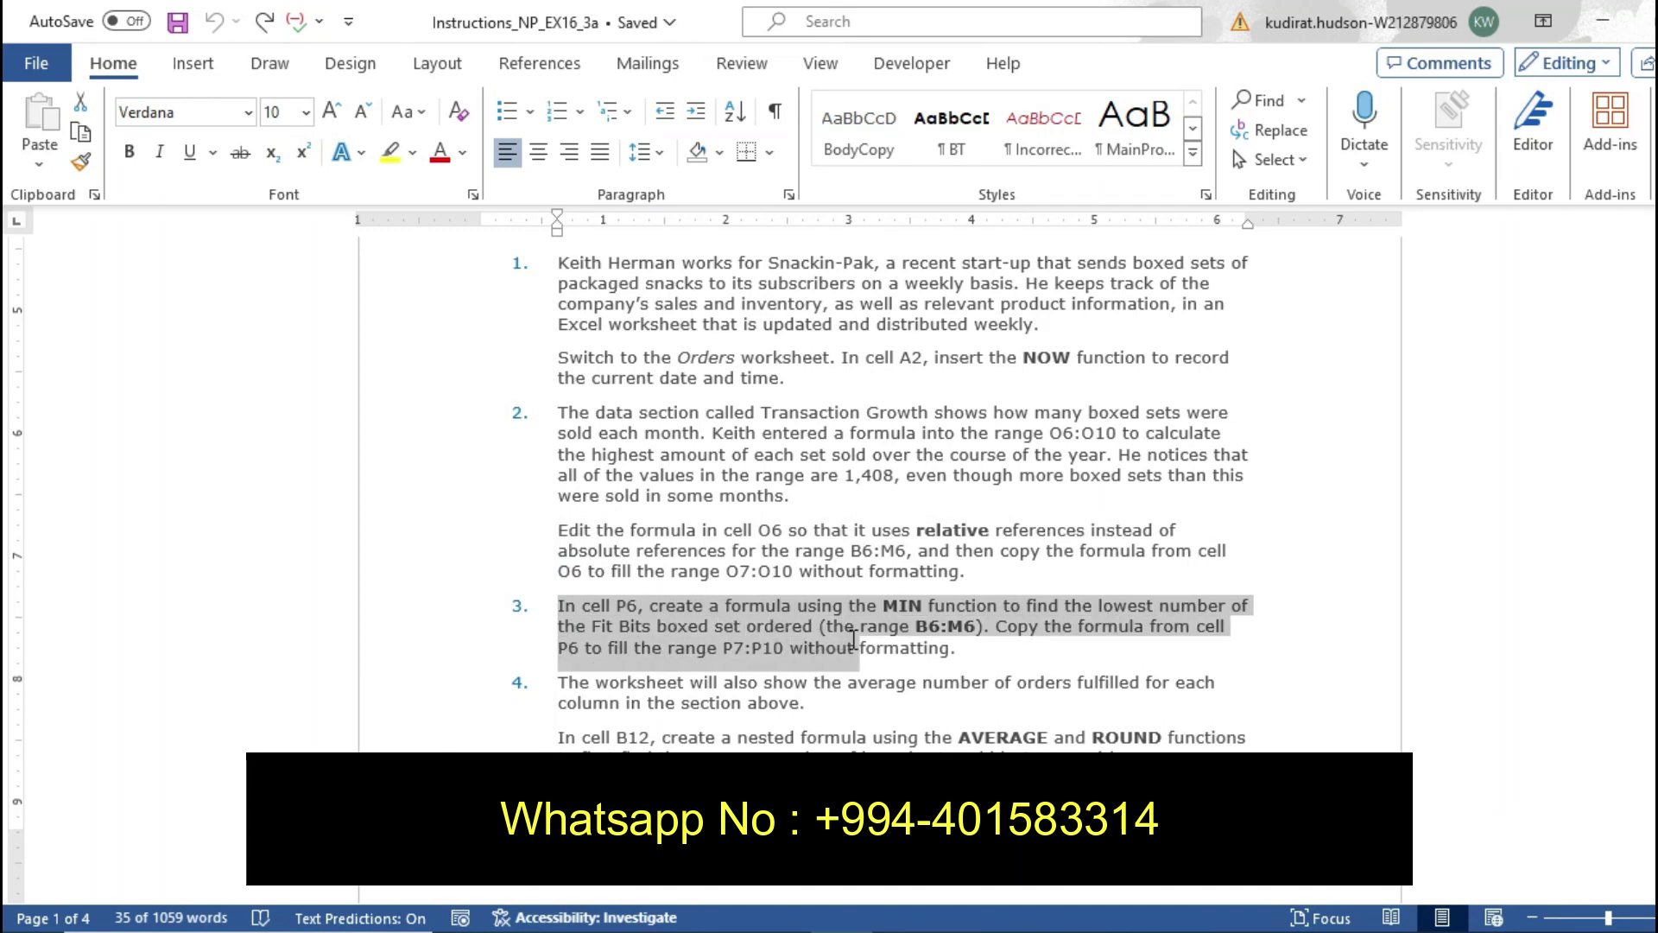
left_click_drag(853, 639, 964, 654)
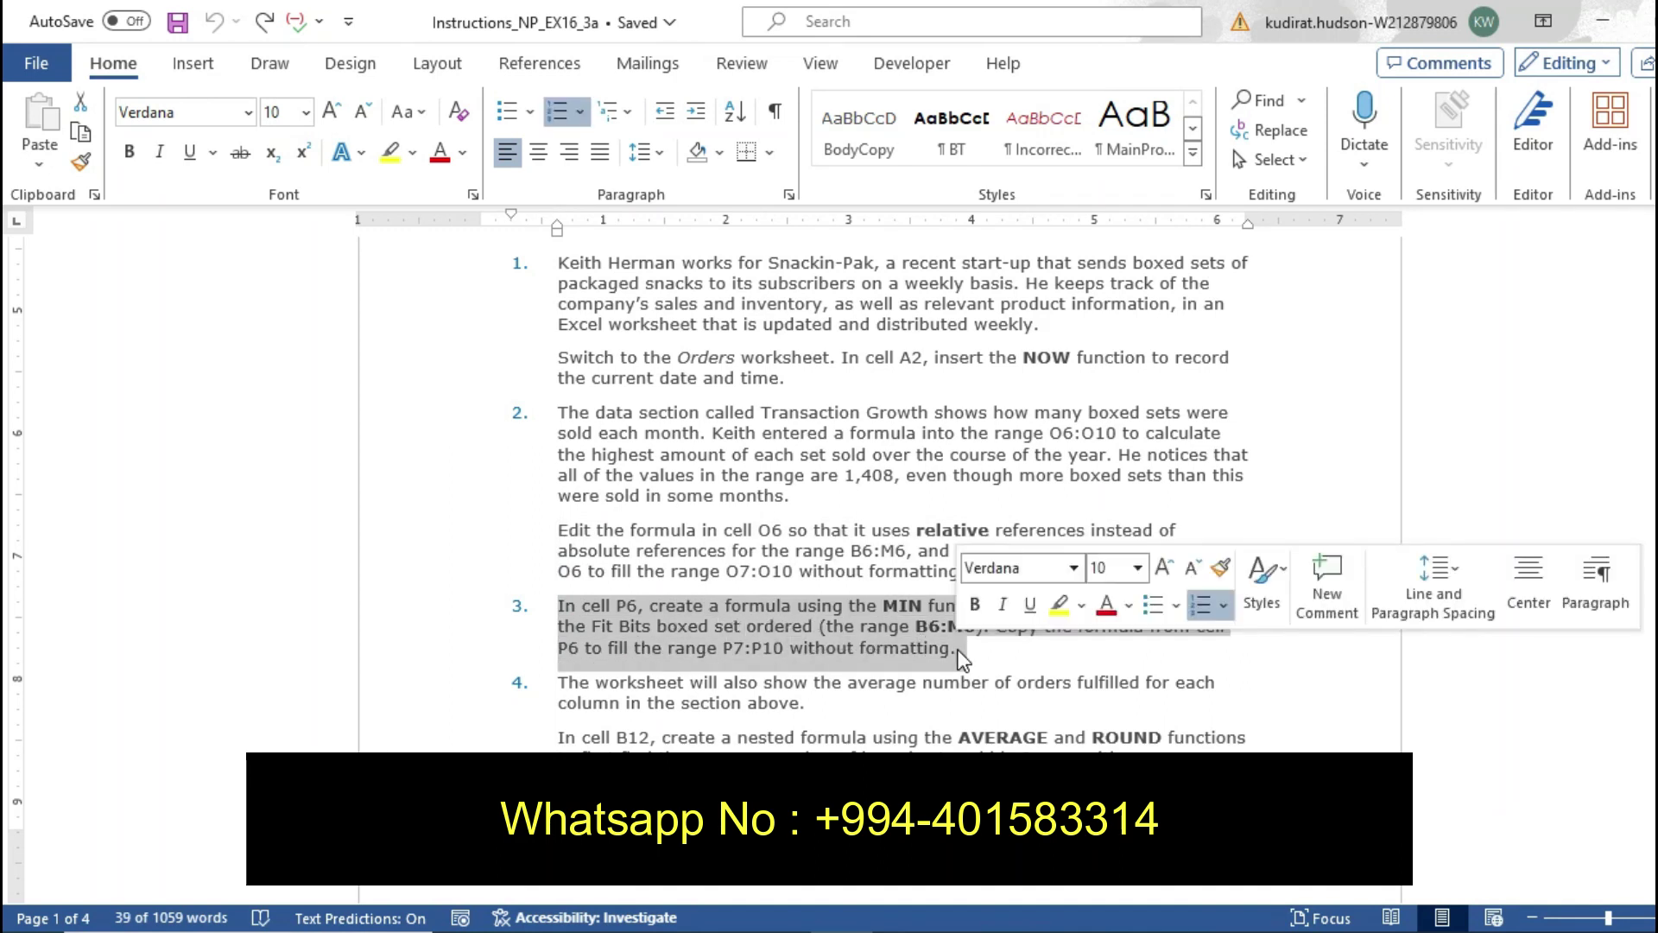
left_click(1059, 604)
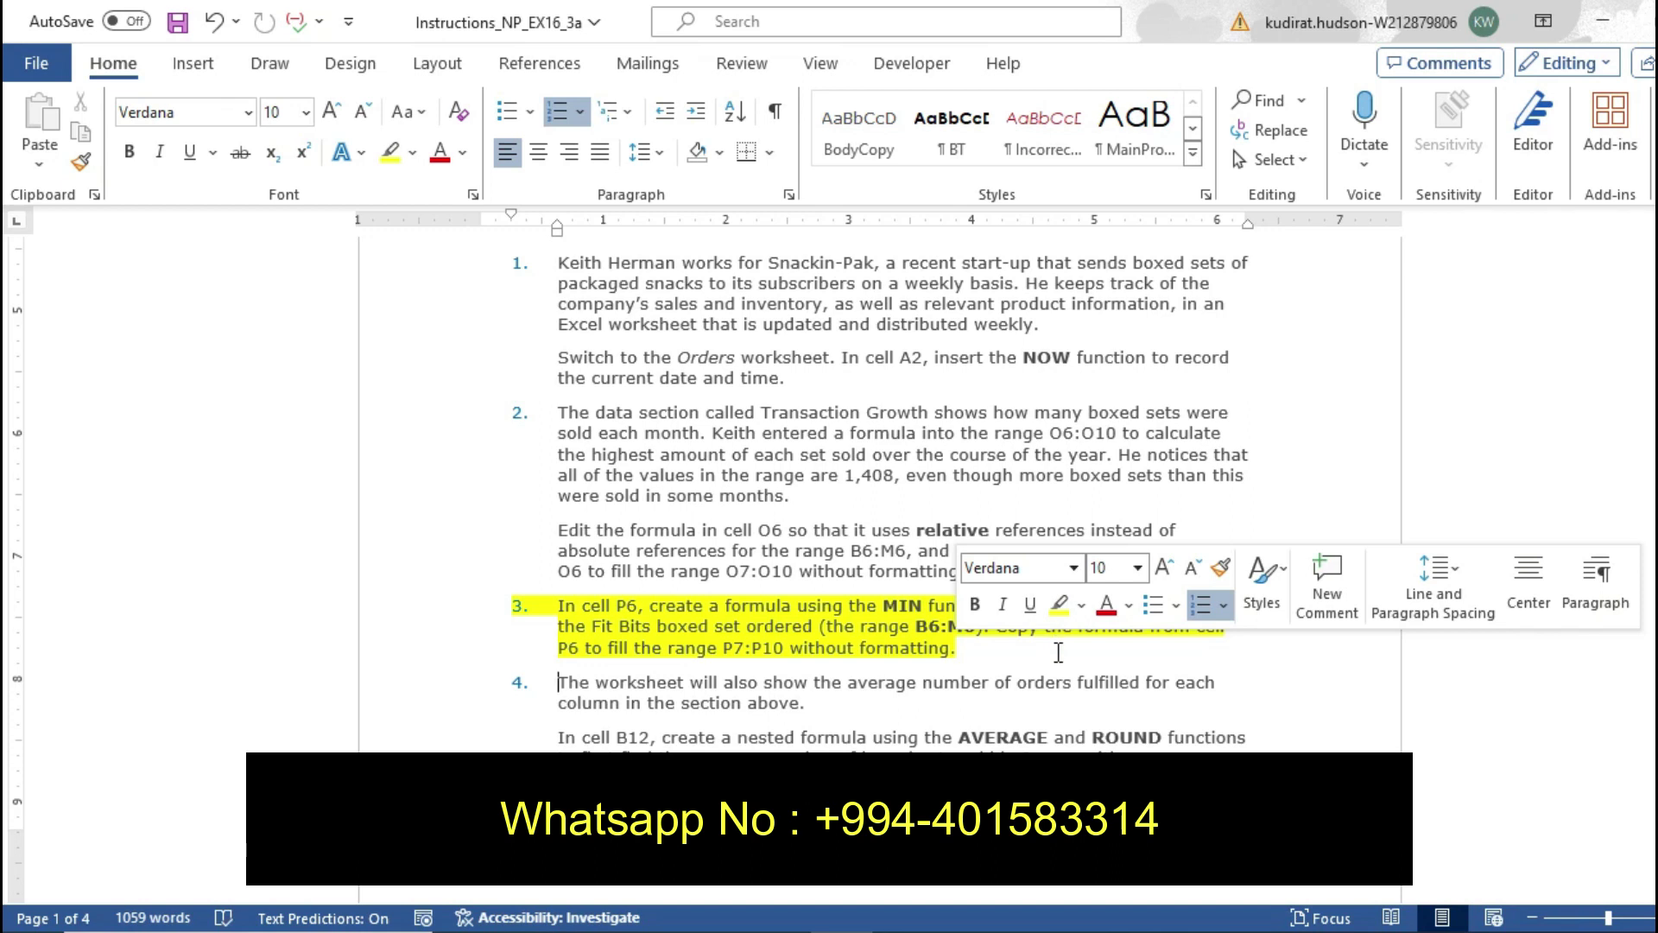
left_click(1058, 653)
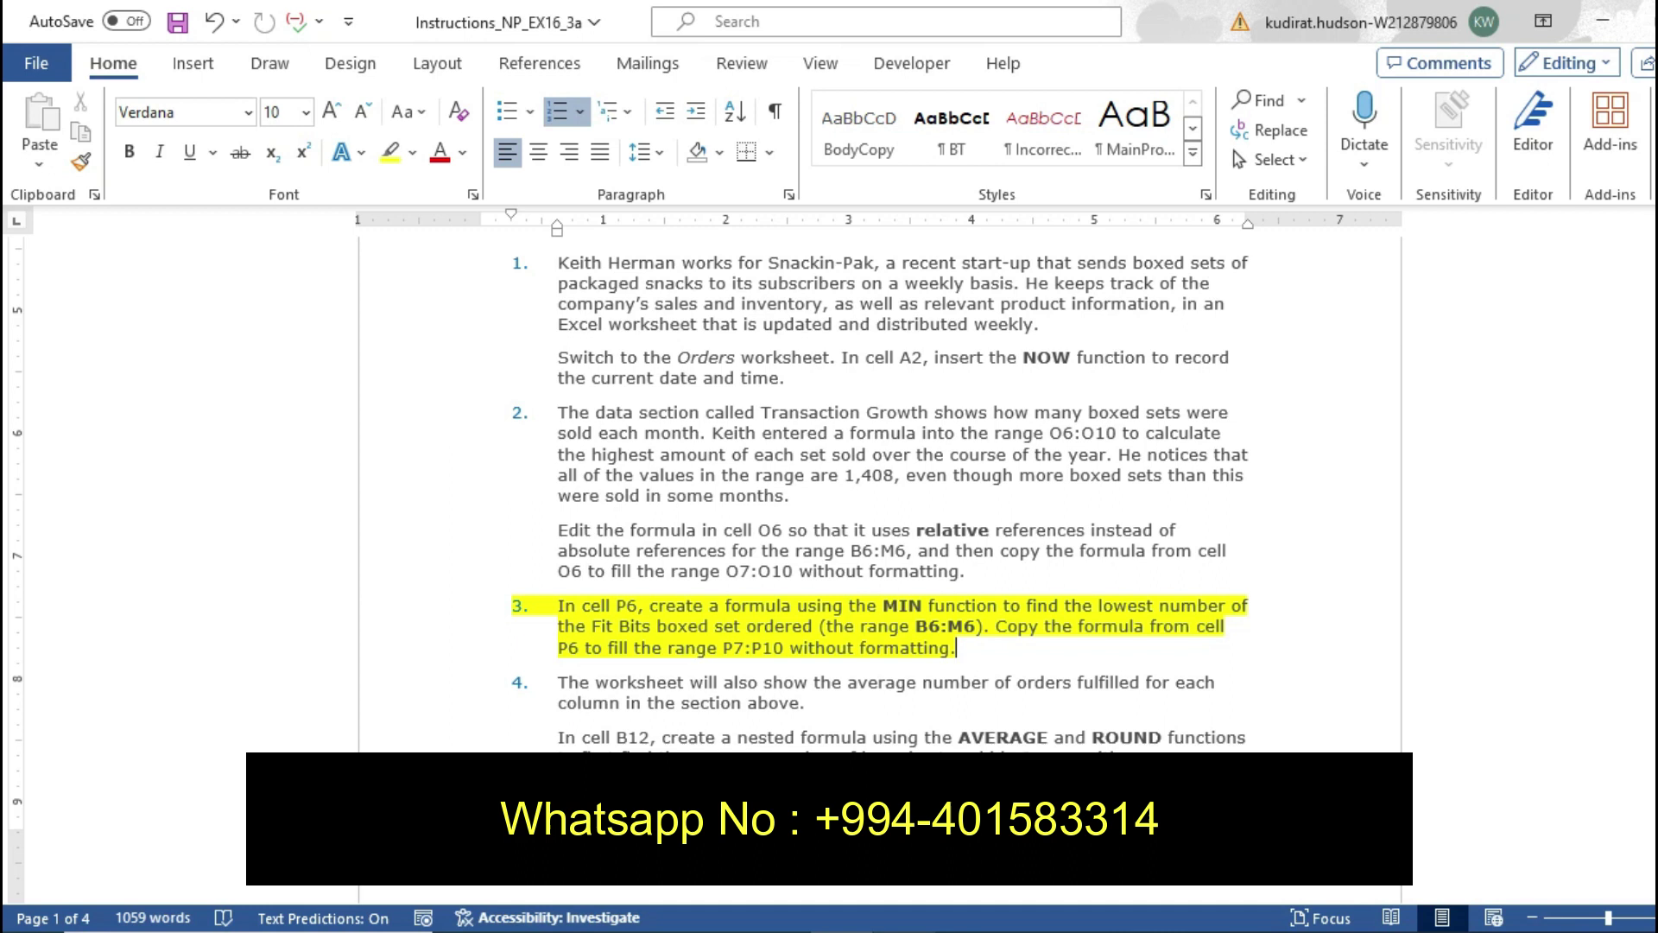
key("alt+Tab")
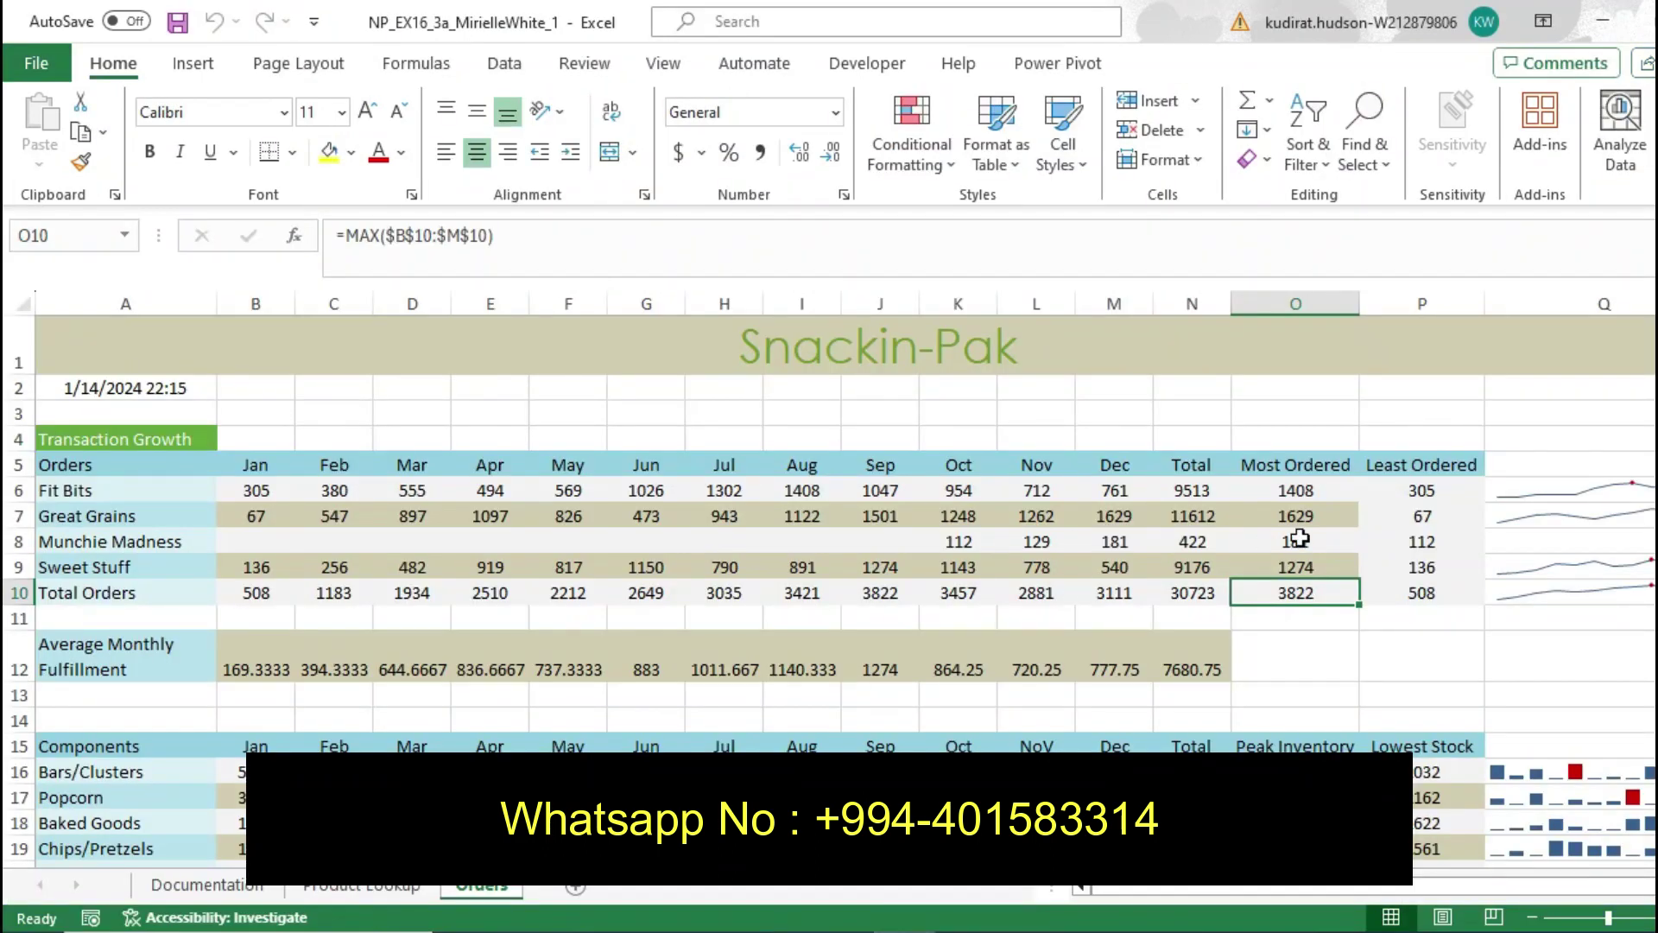
Check the relative MIN formulas in P6 through P10, such as =MIN(B6:M6)
left_click(1403, 488)
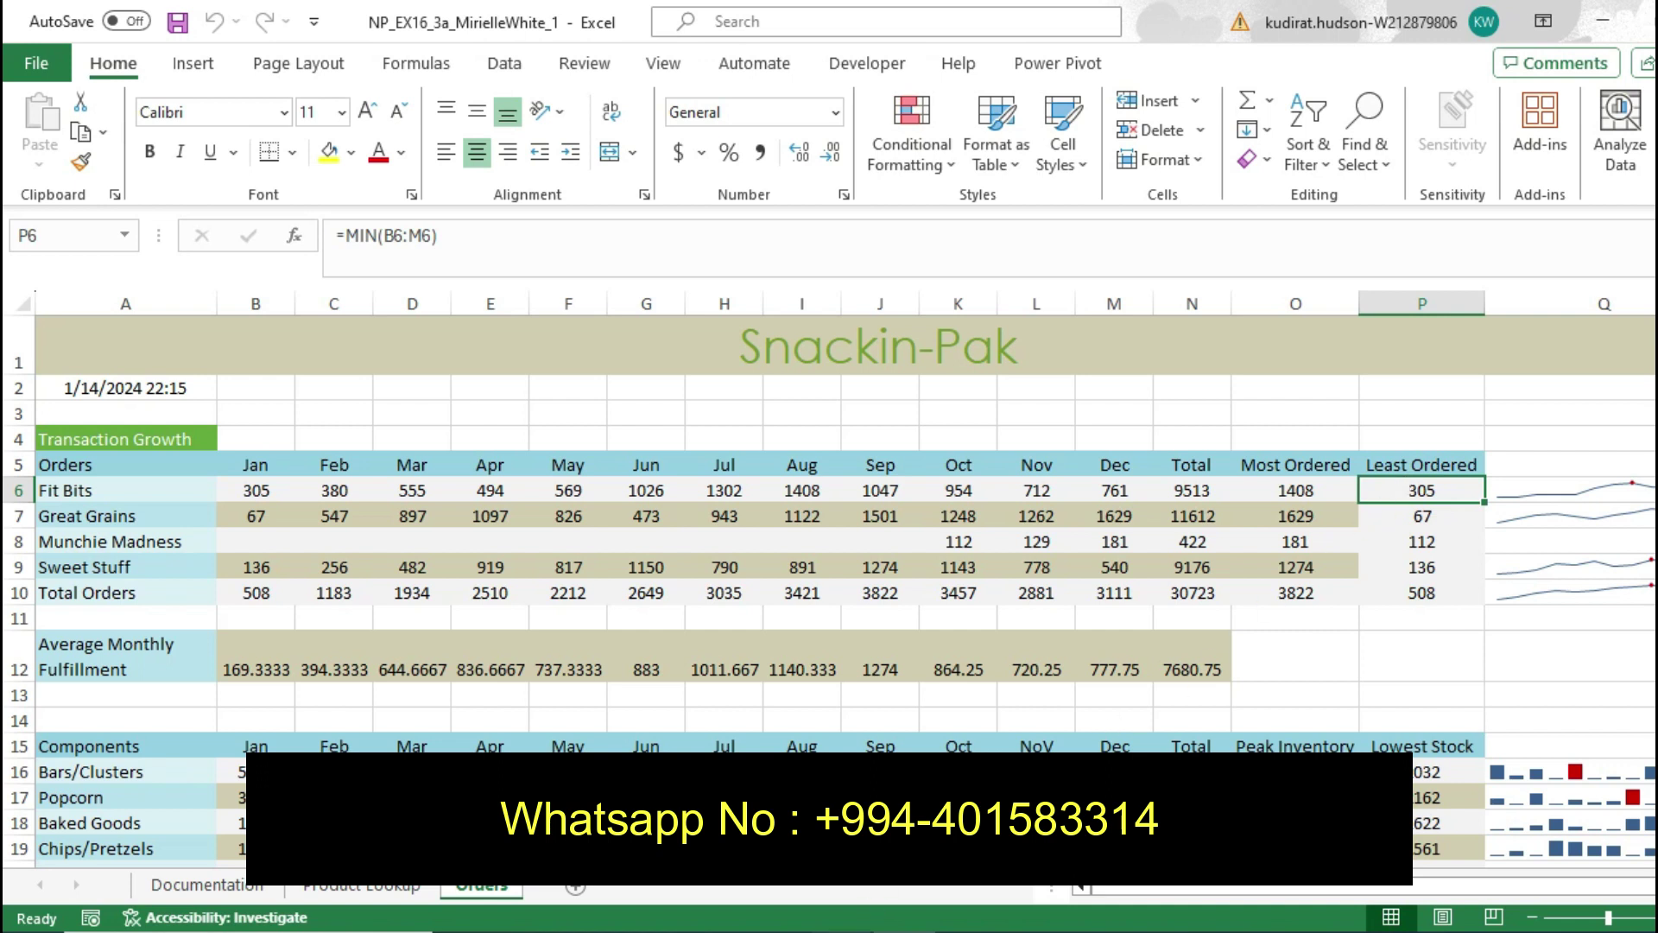
key("alt+Tab")
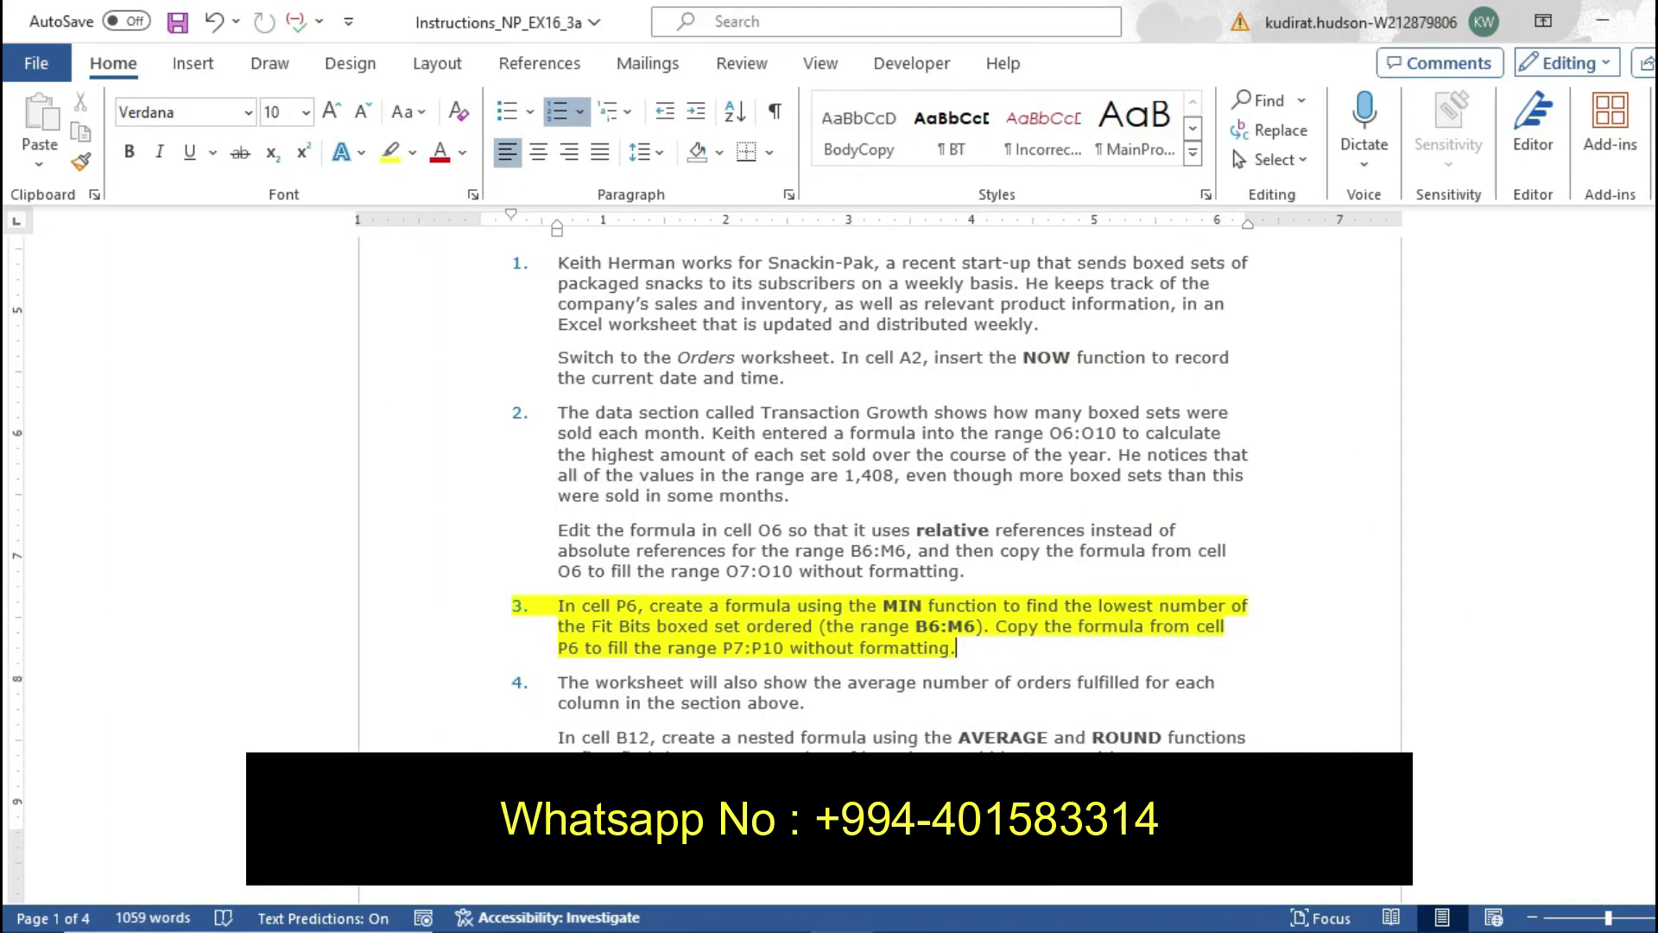
key("alt+Tab")
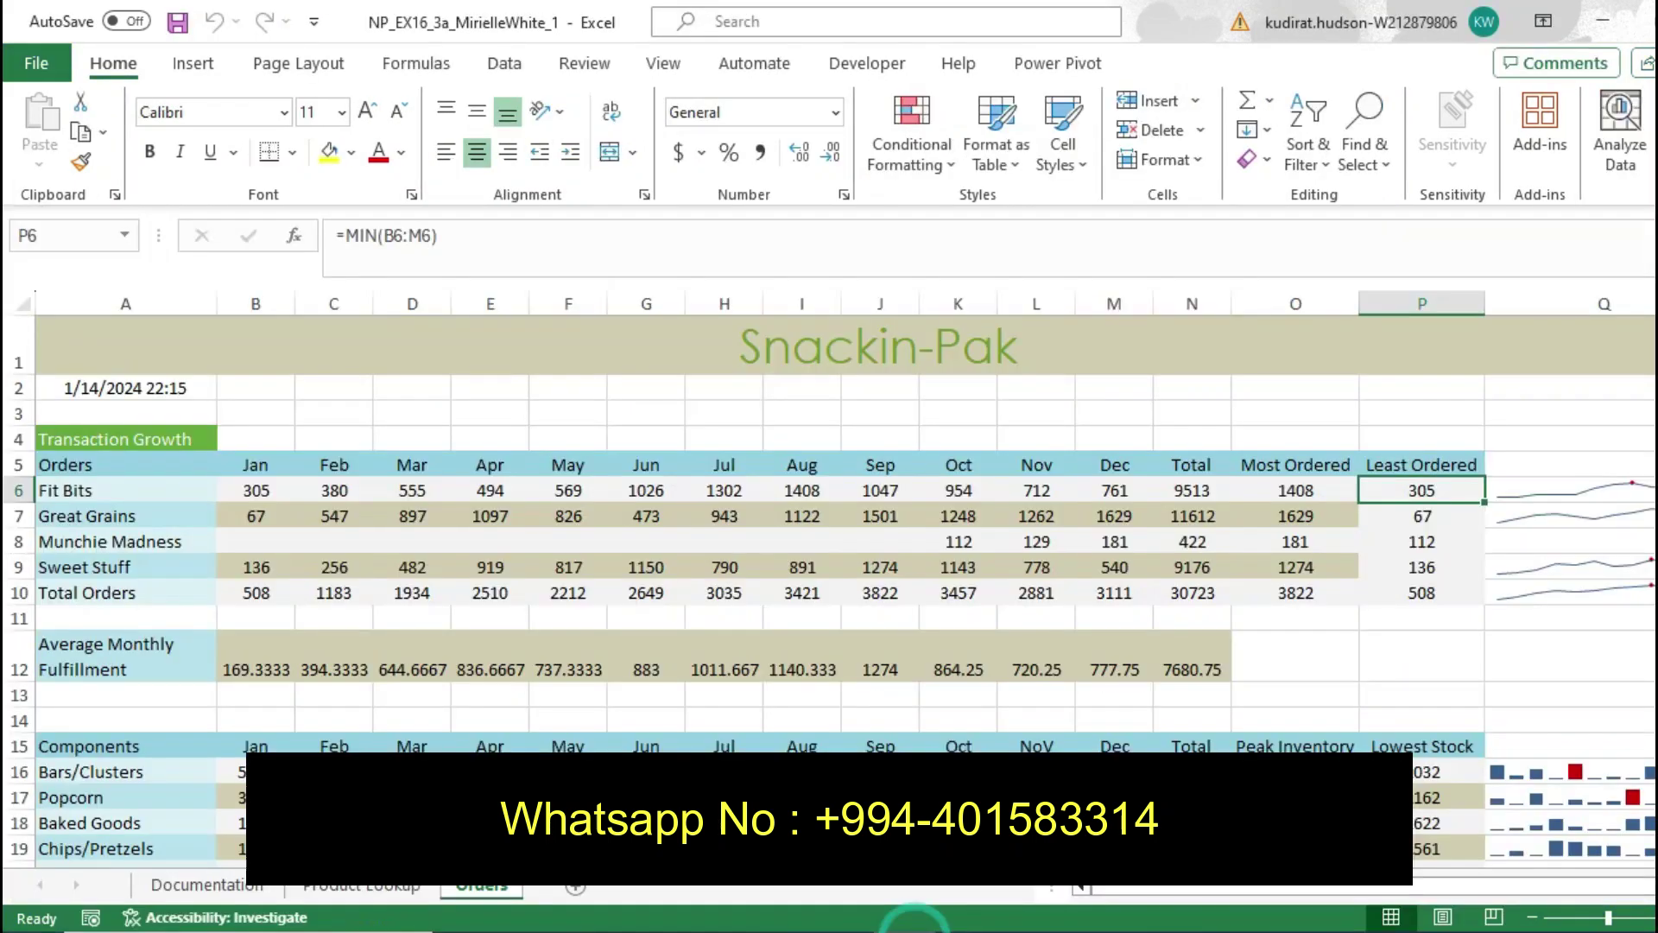
left_click(1404, 518)
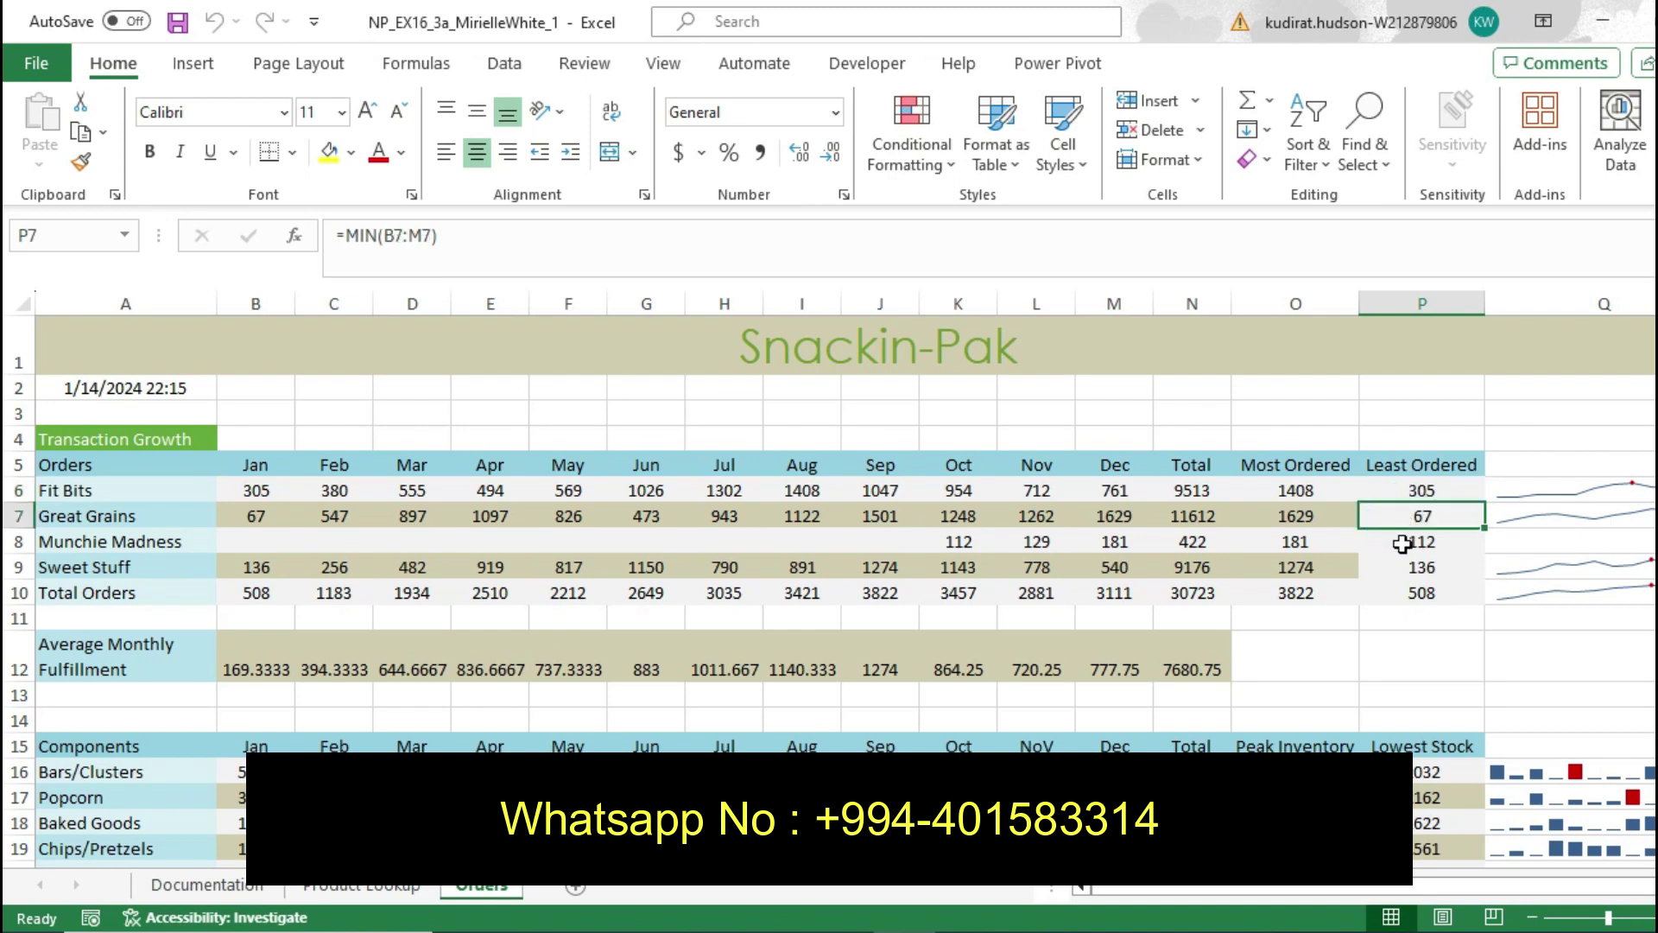
left_click(1403, 542)
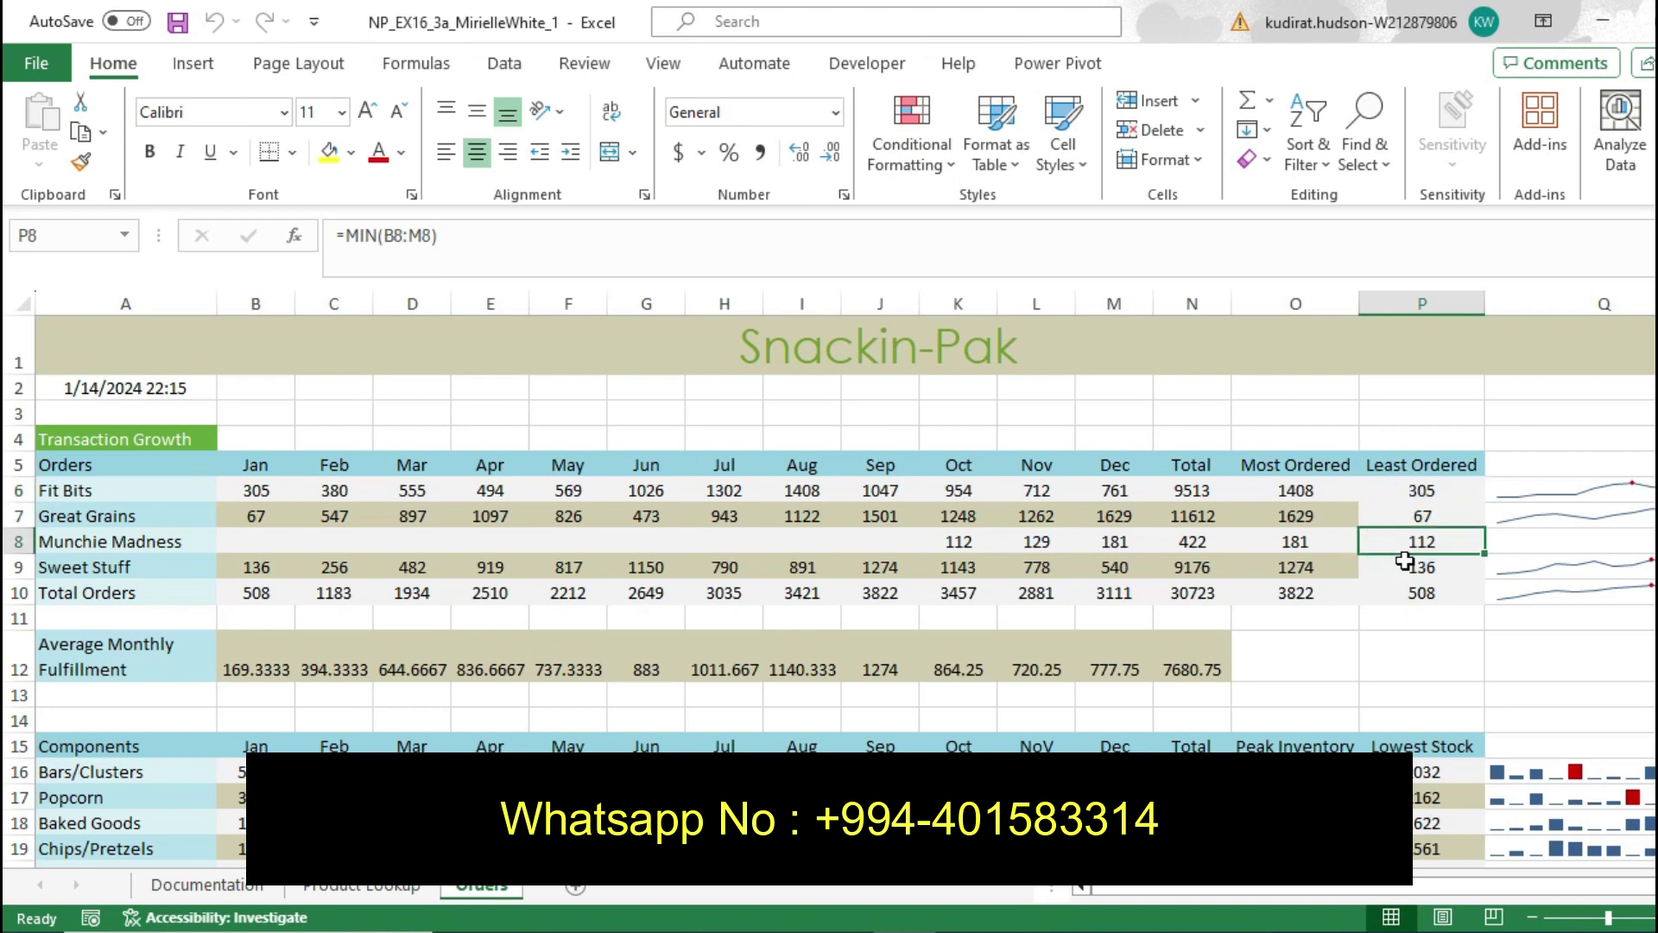
left_click(1406, 568)
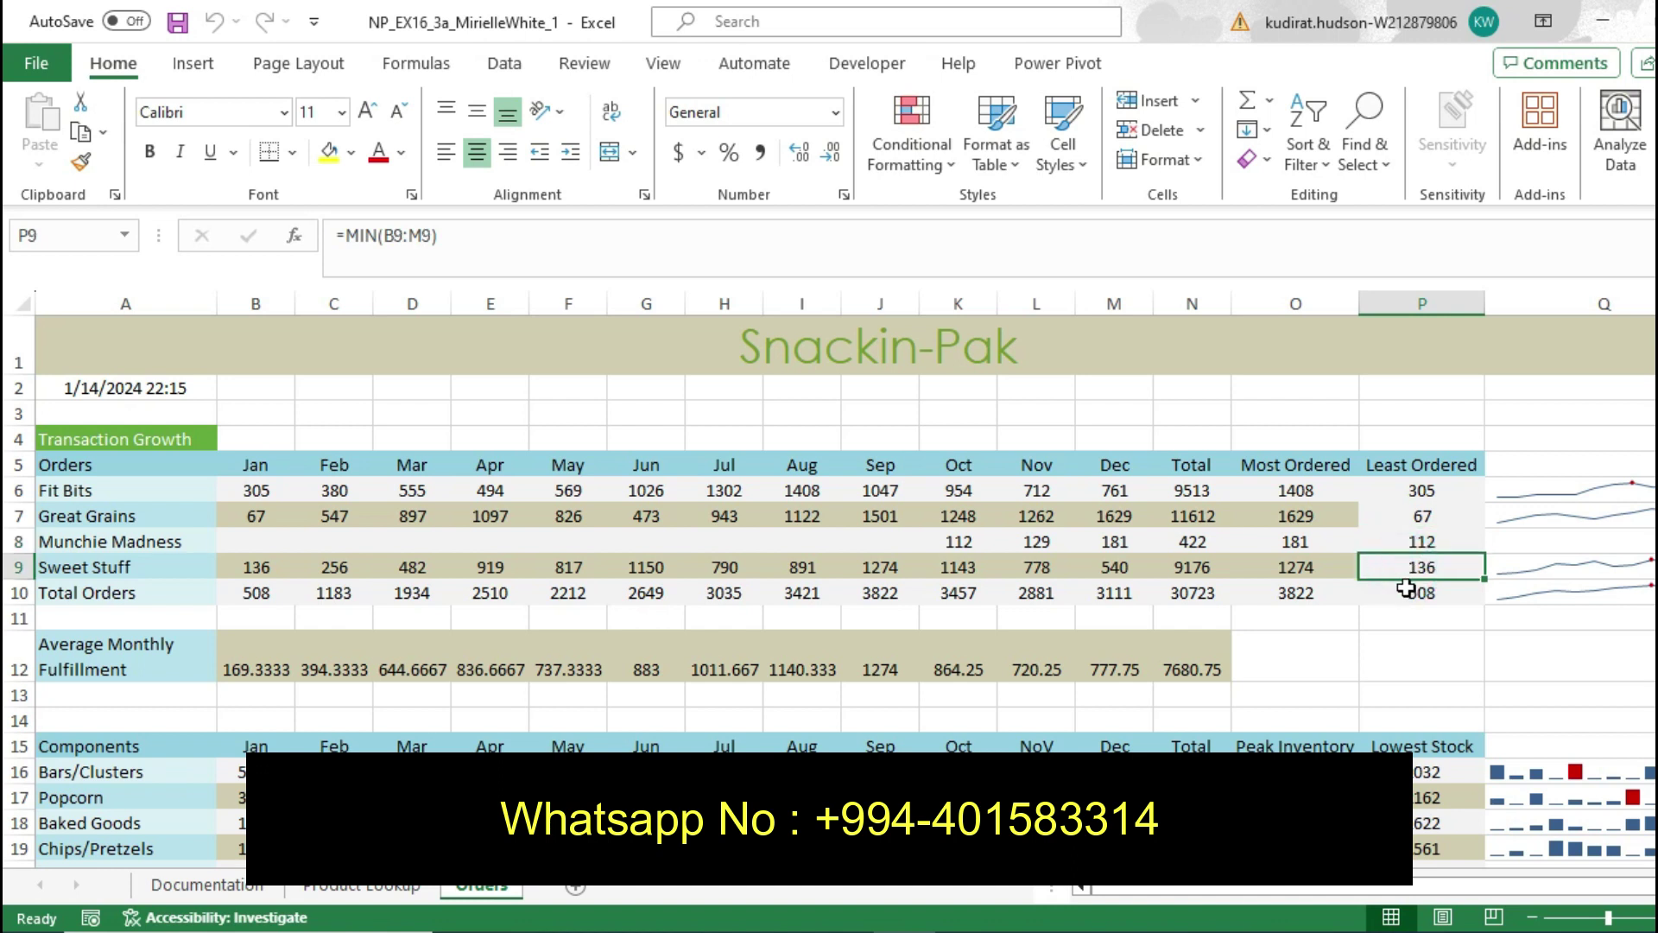
left_click(1406, 593)
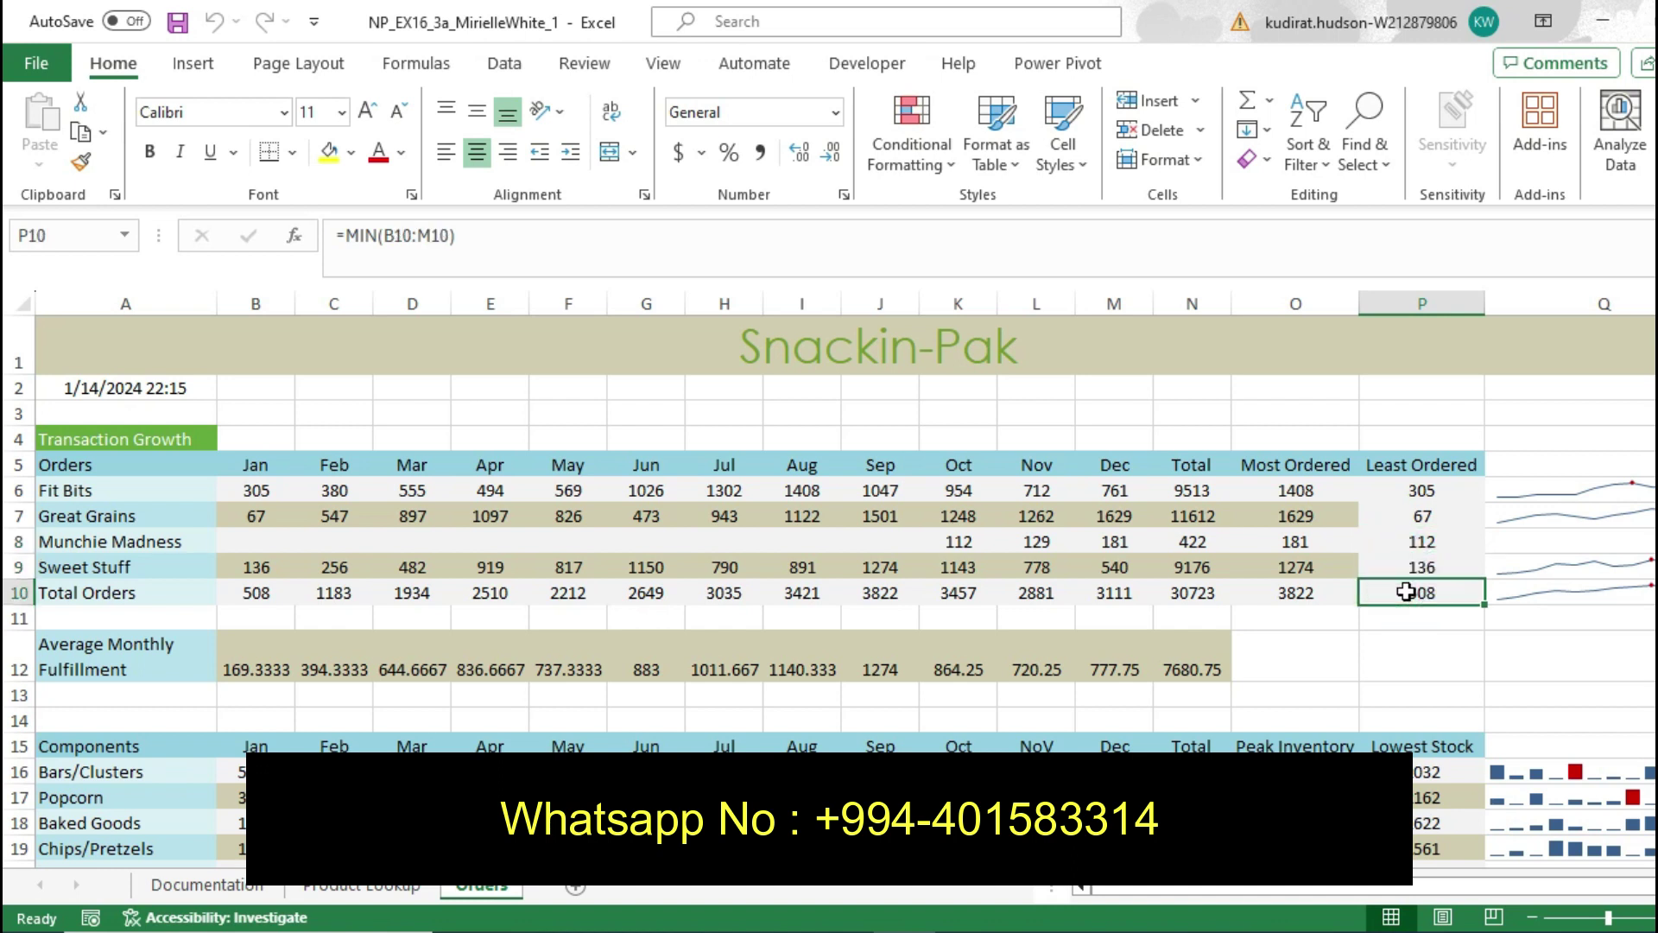
left_click(1411, 484)
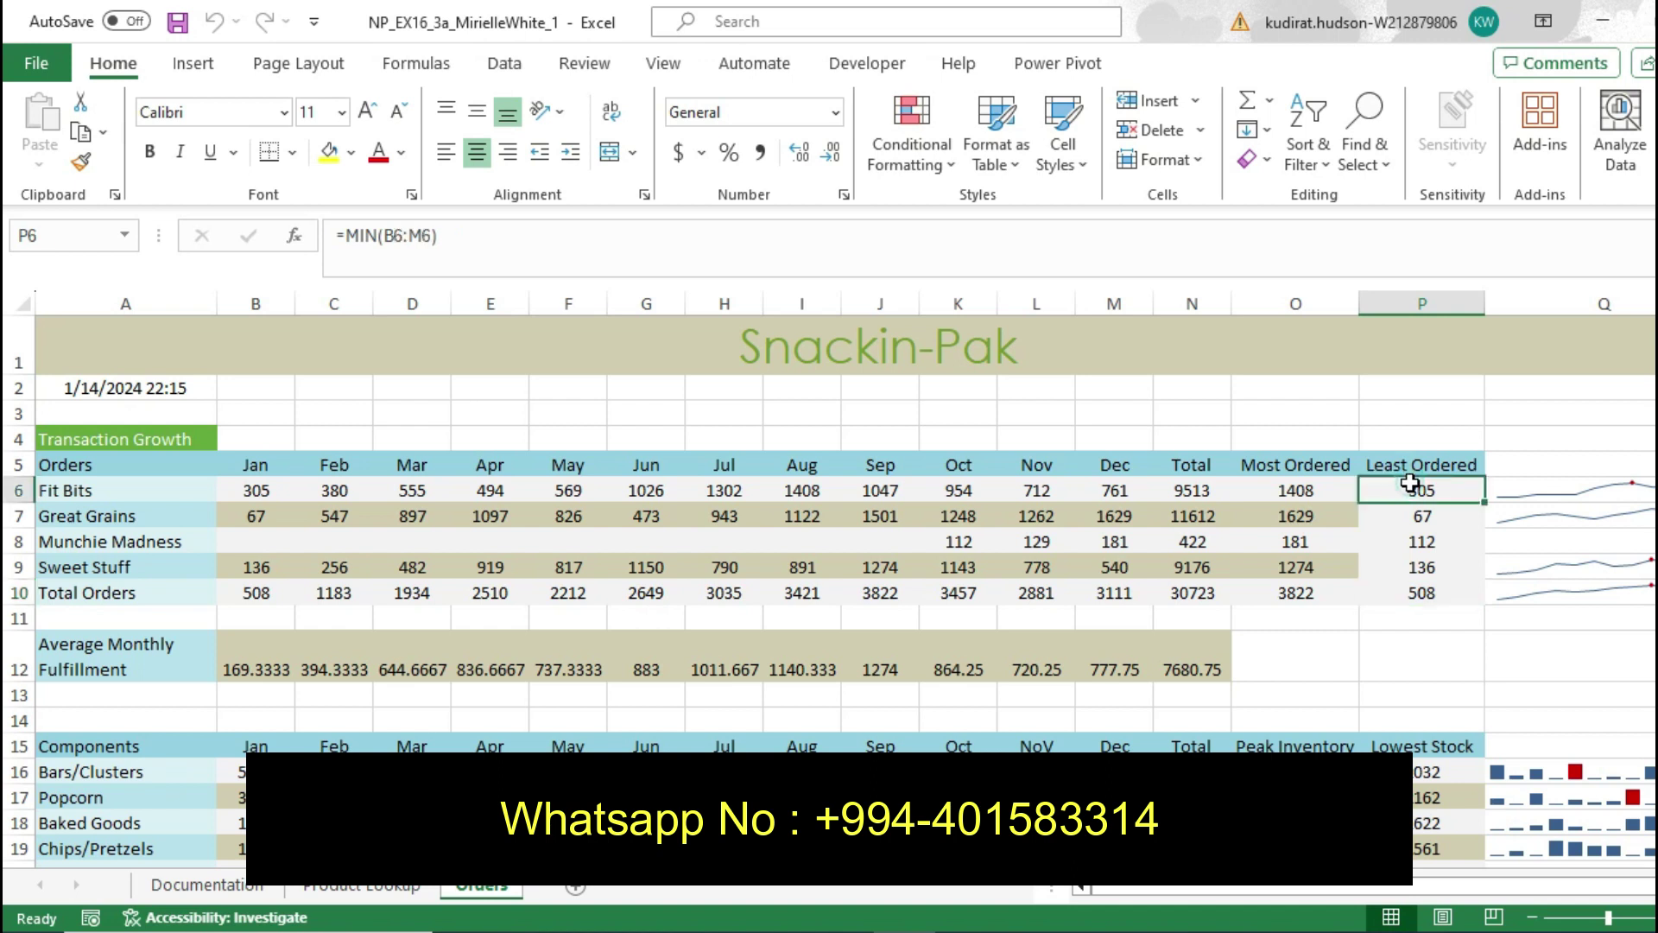
left_click(1407, 512)
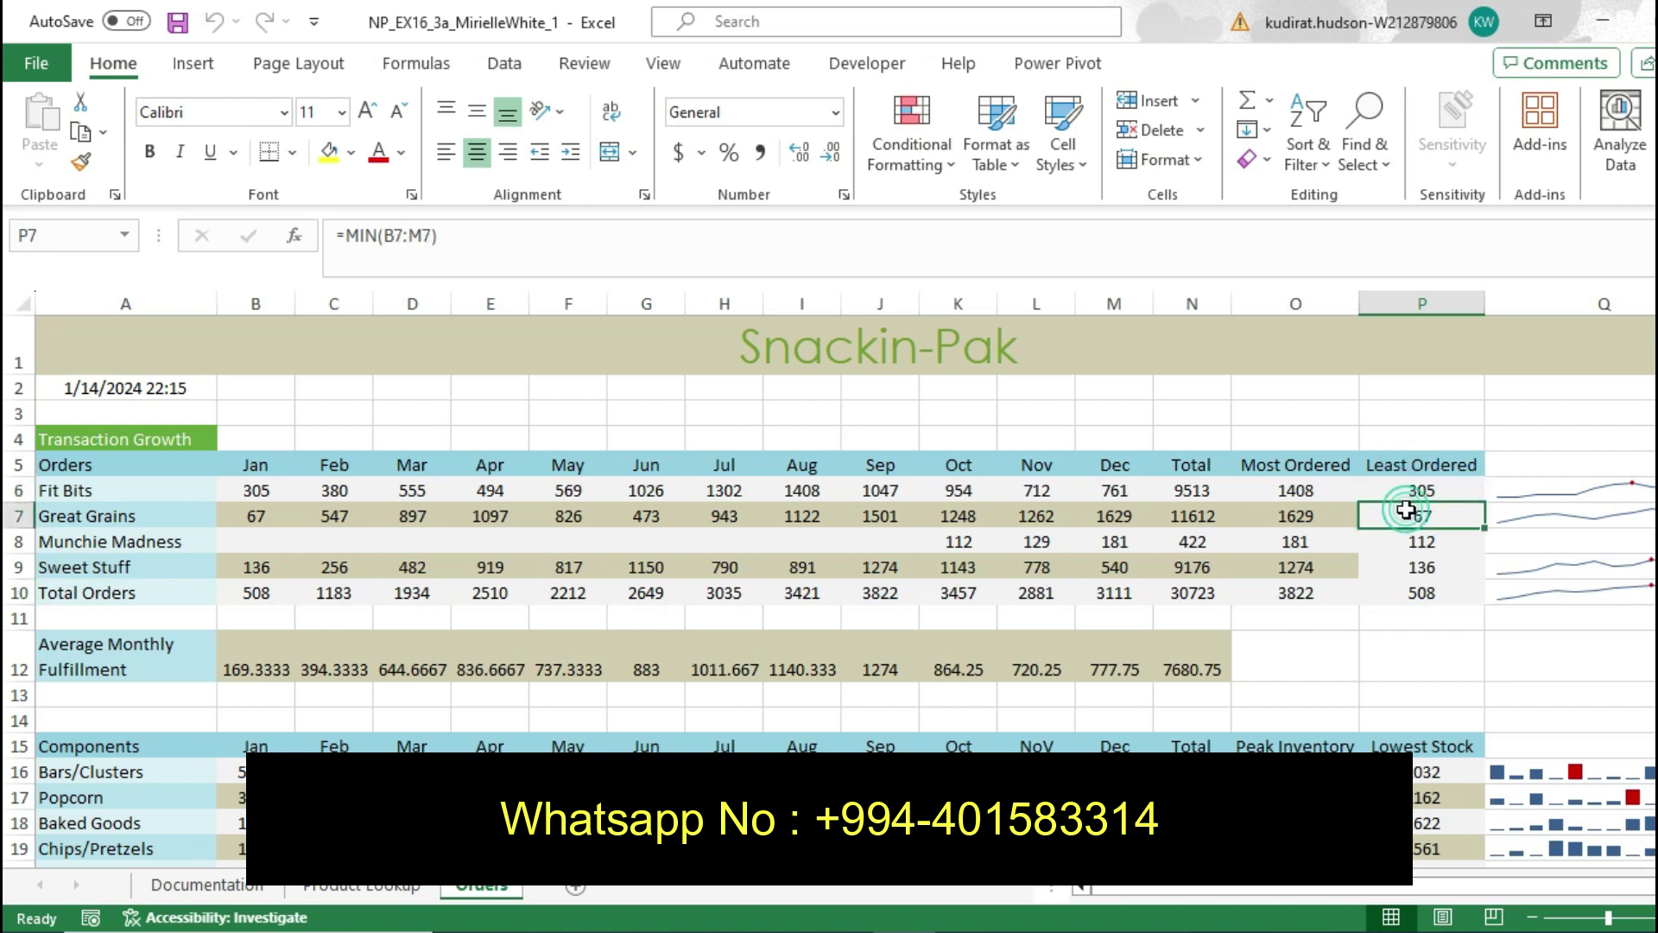
left_click(1410, 563)
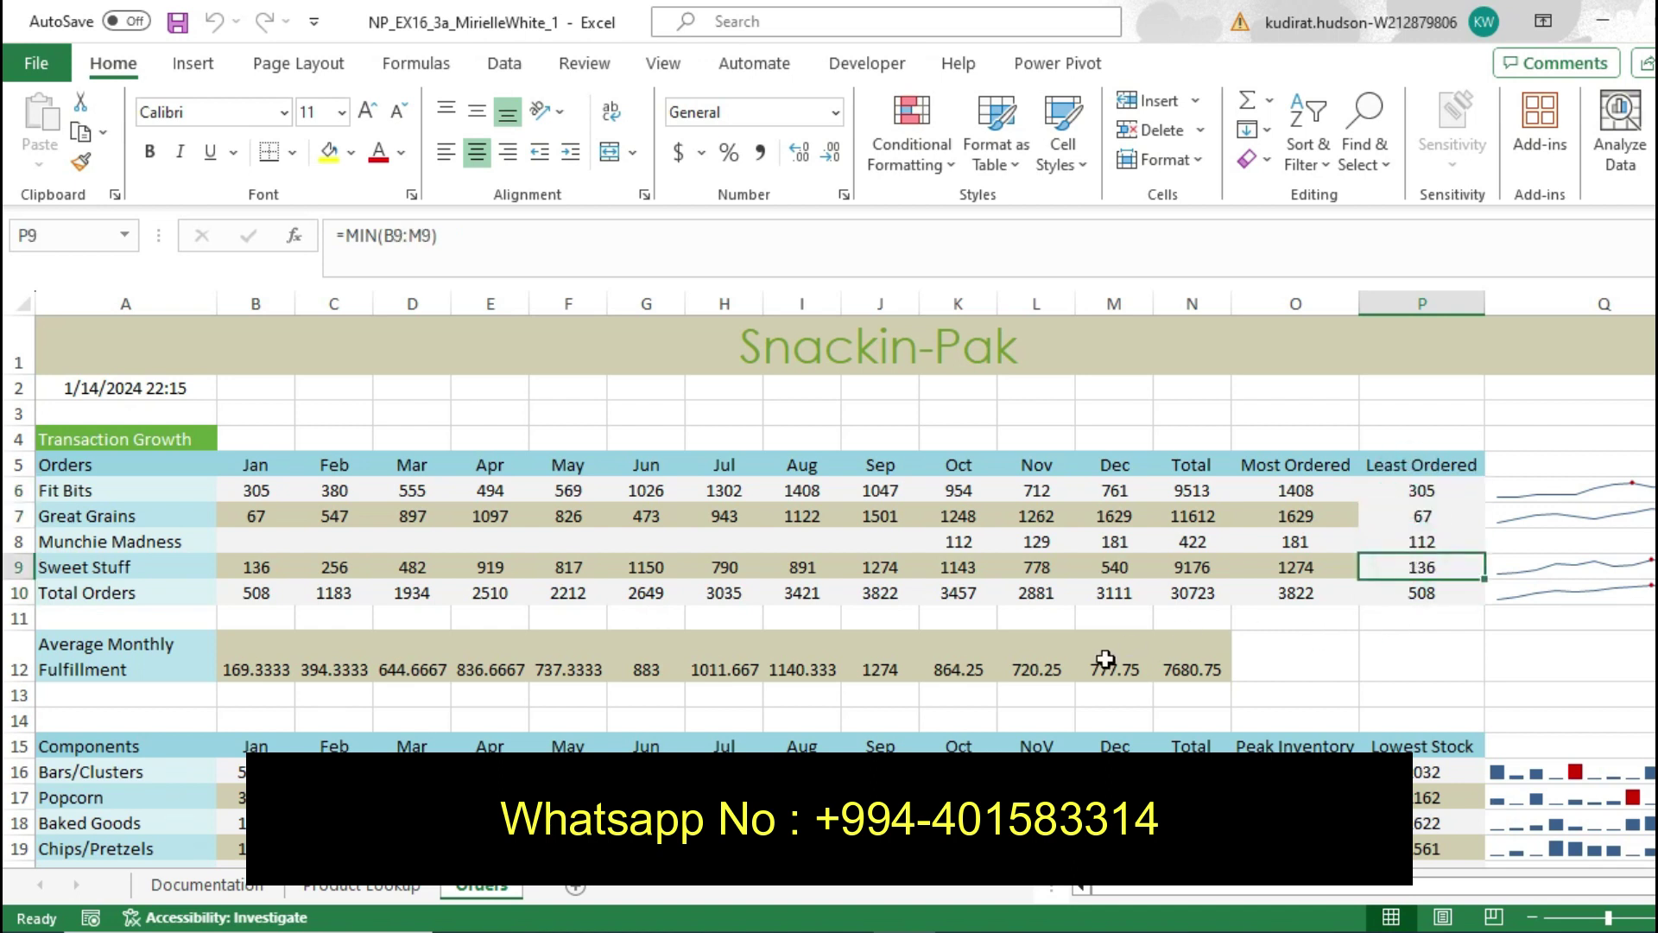
left_click(842, 932)
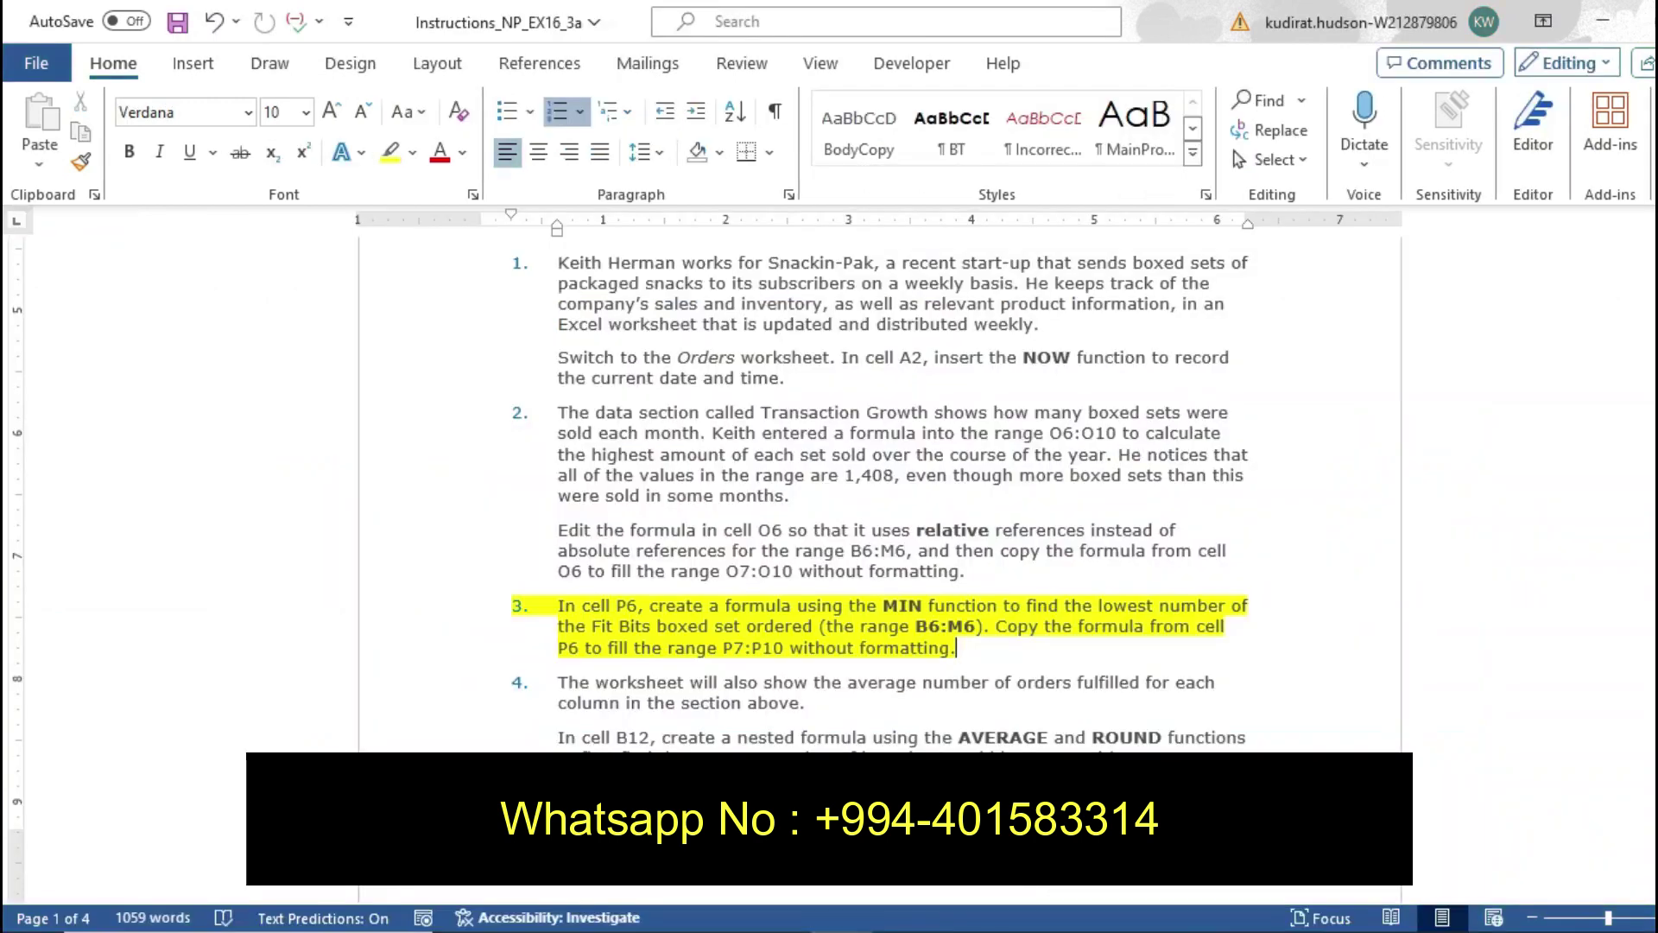
Remove step 3's highlight and highlight step 4's nested AVERAGE/ROUND instruction for B12 yellow
key("ctrl+z")
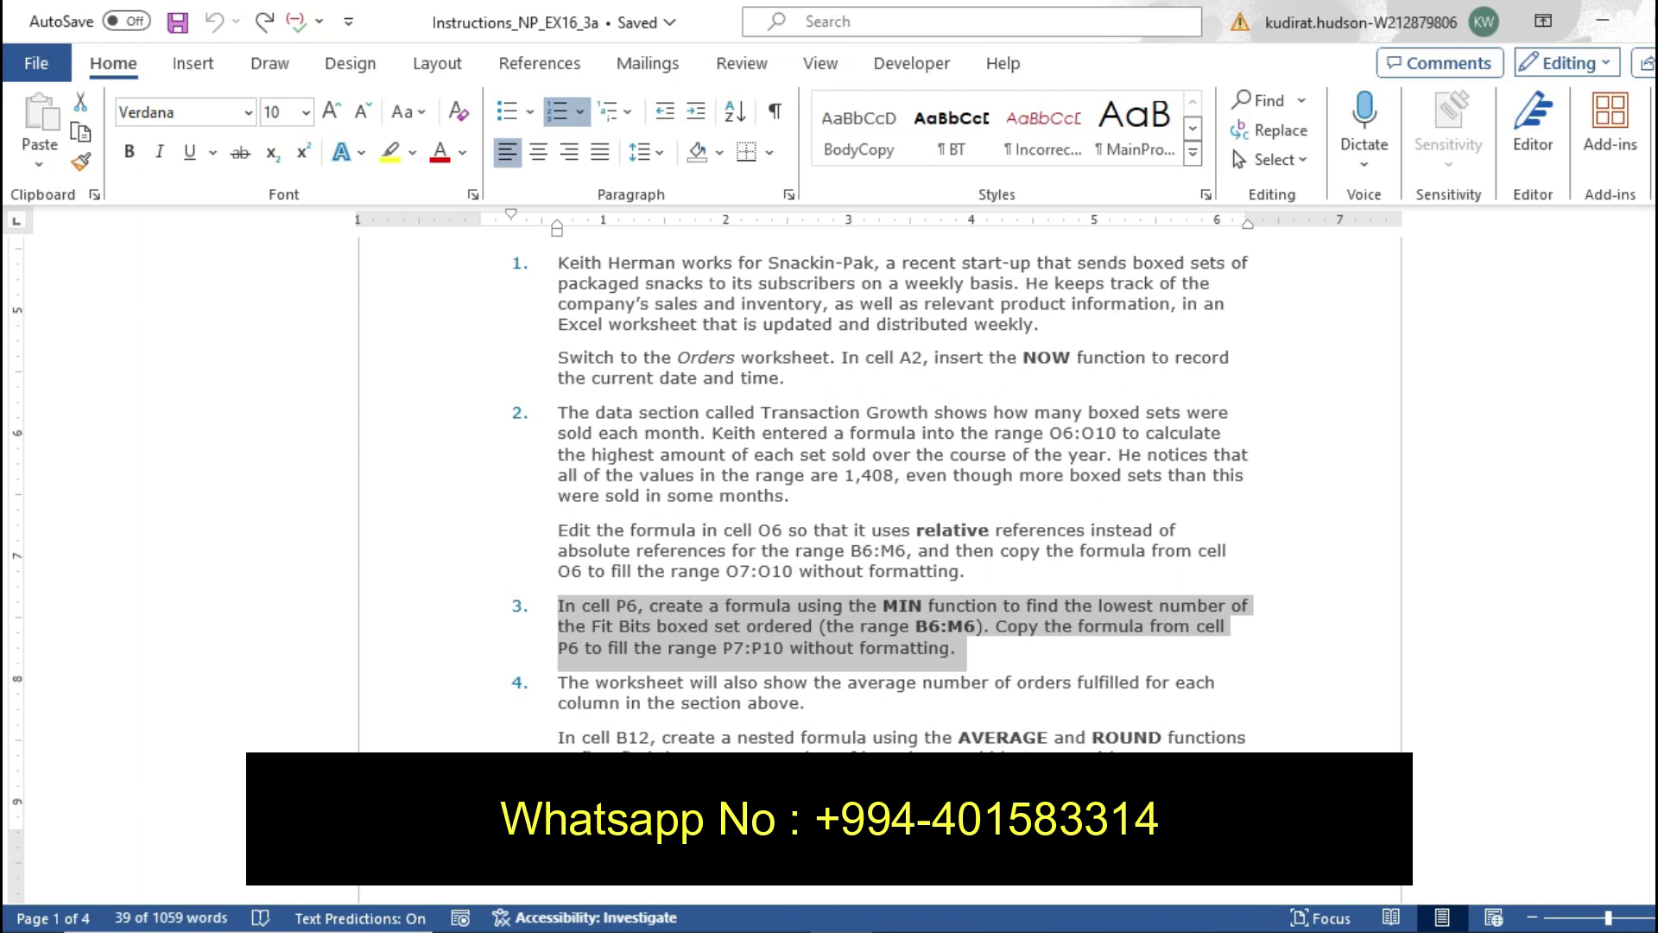
scroll(9, 408, "down", 3)
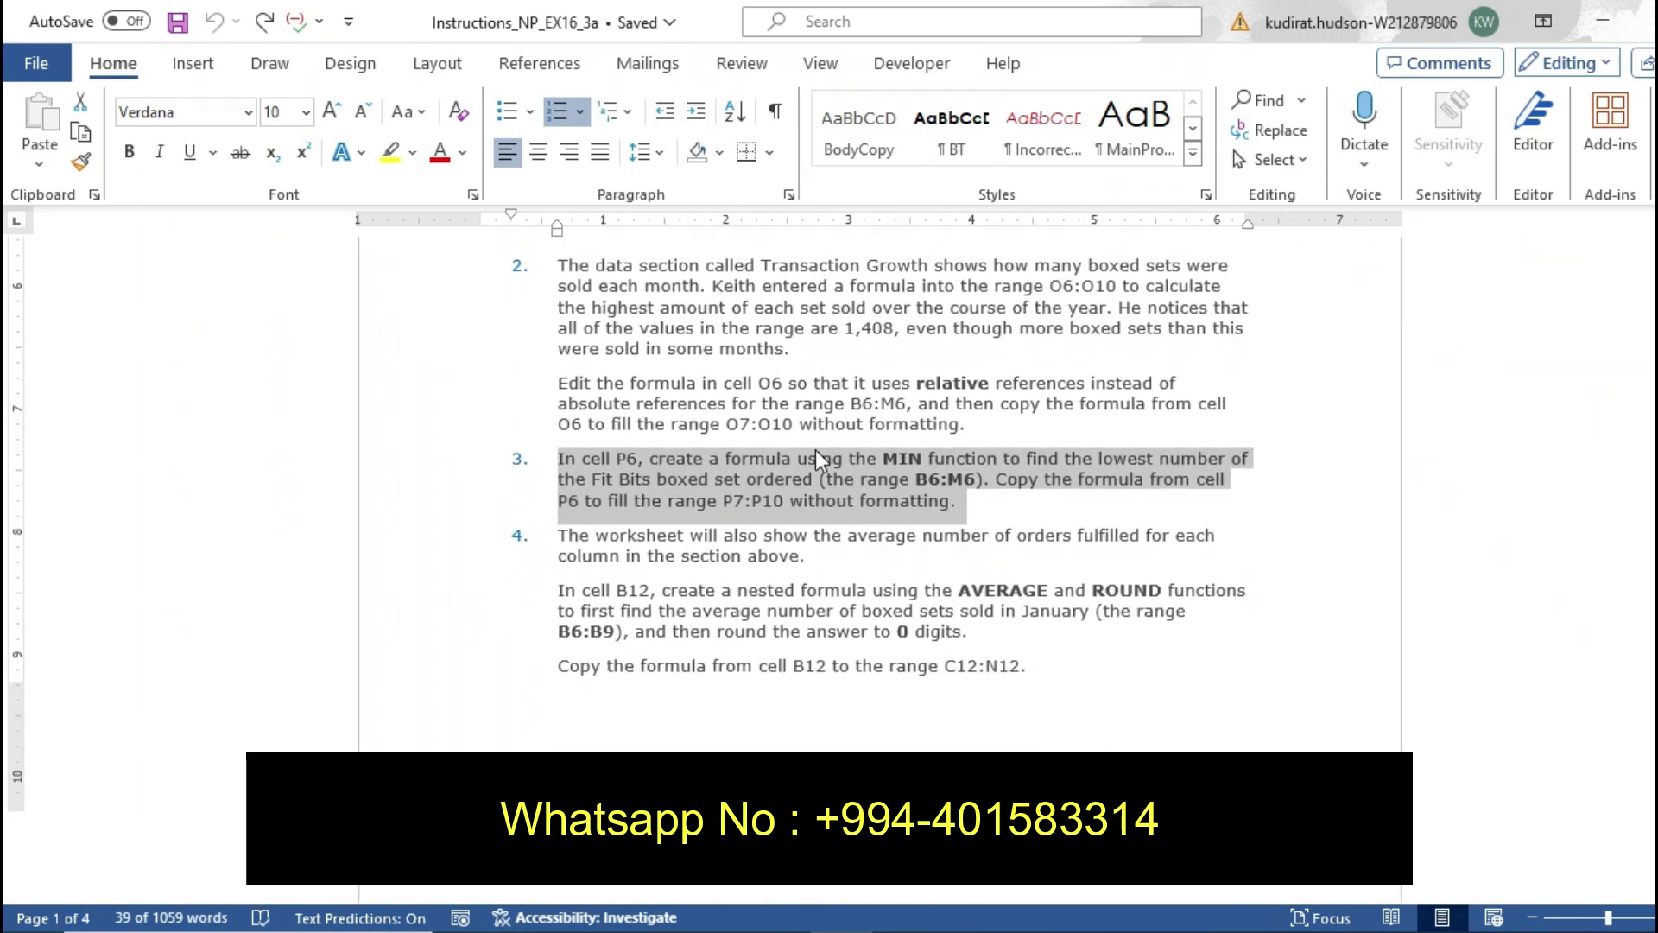
mouse_move(560, 536)
left_mouse_down()
mouse_move(1007, 693)
mouse_move(1041, 685)
left_mouse_up()
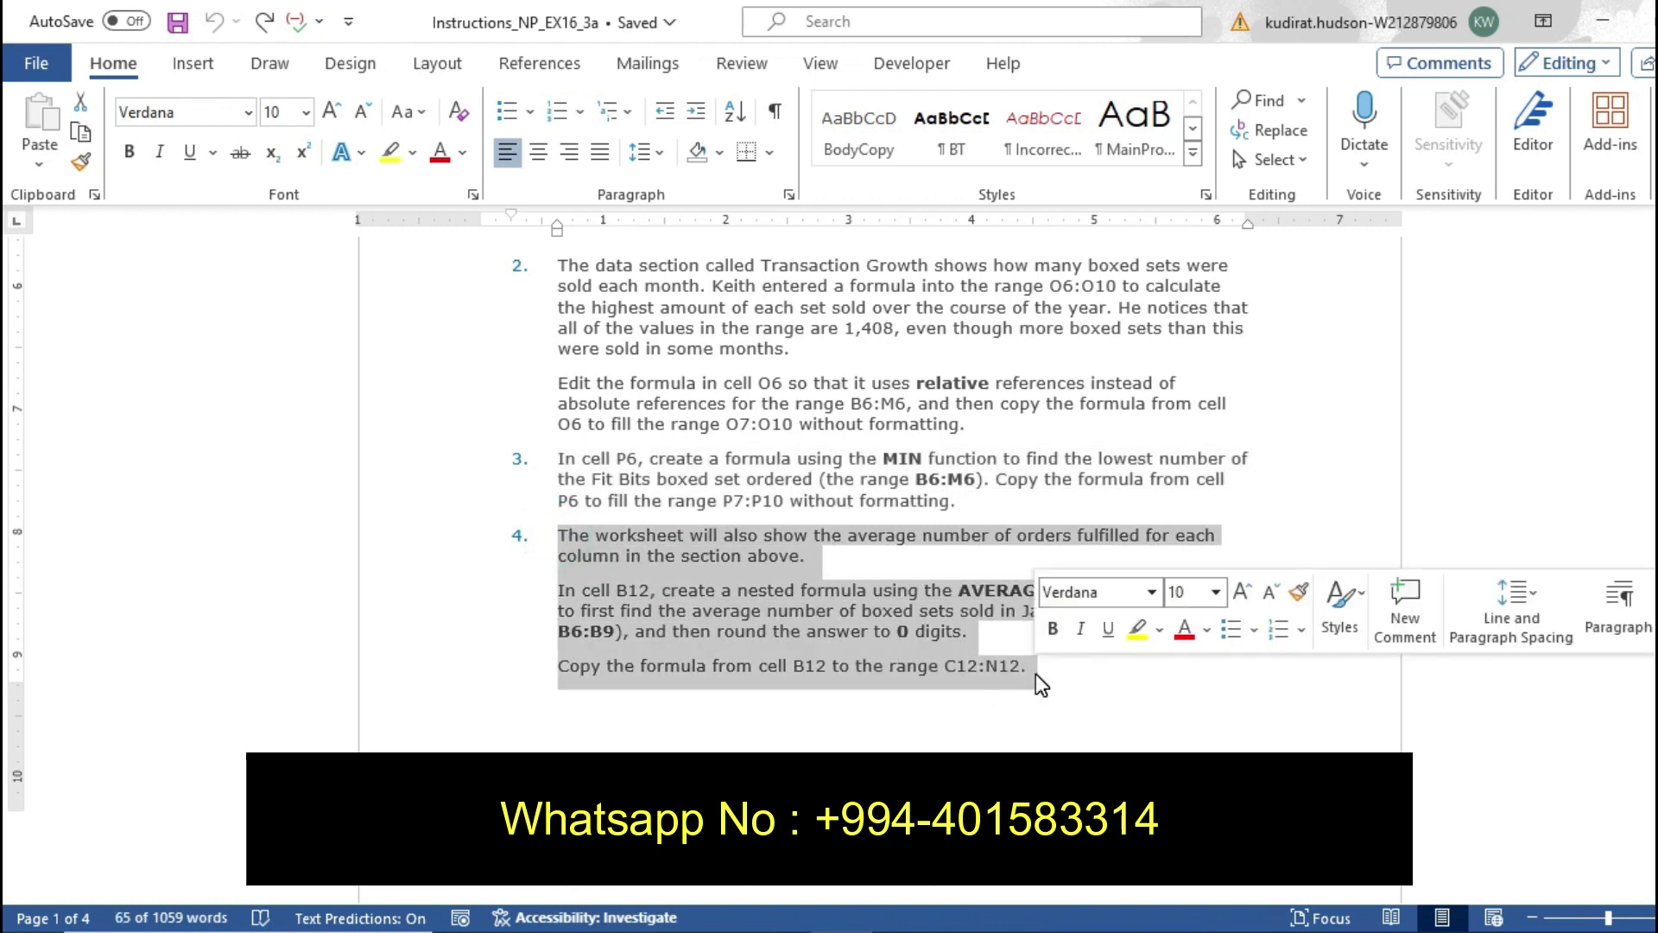
left_click(1137, 628)
left_click(1123, 676)
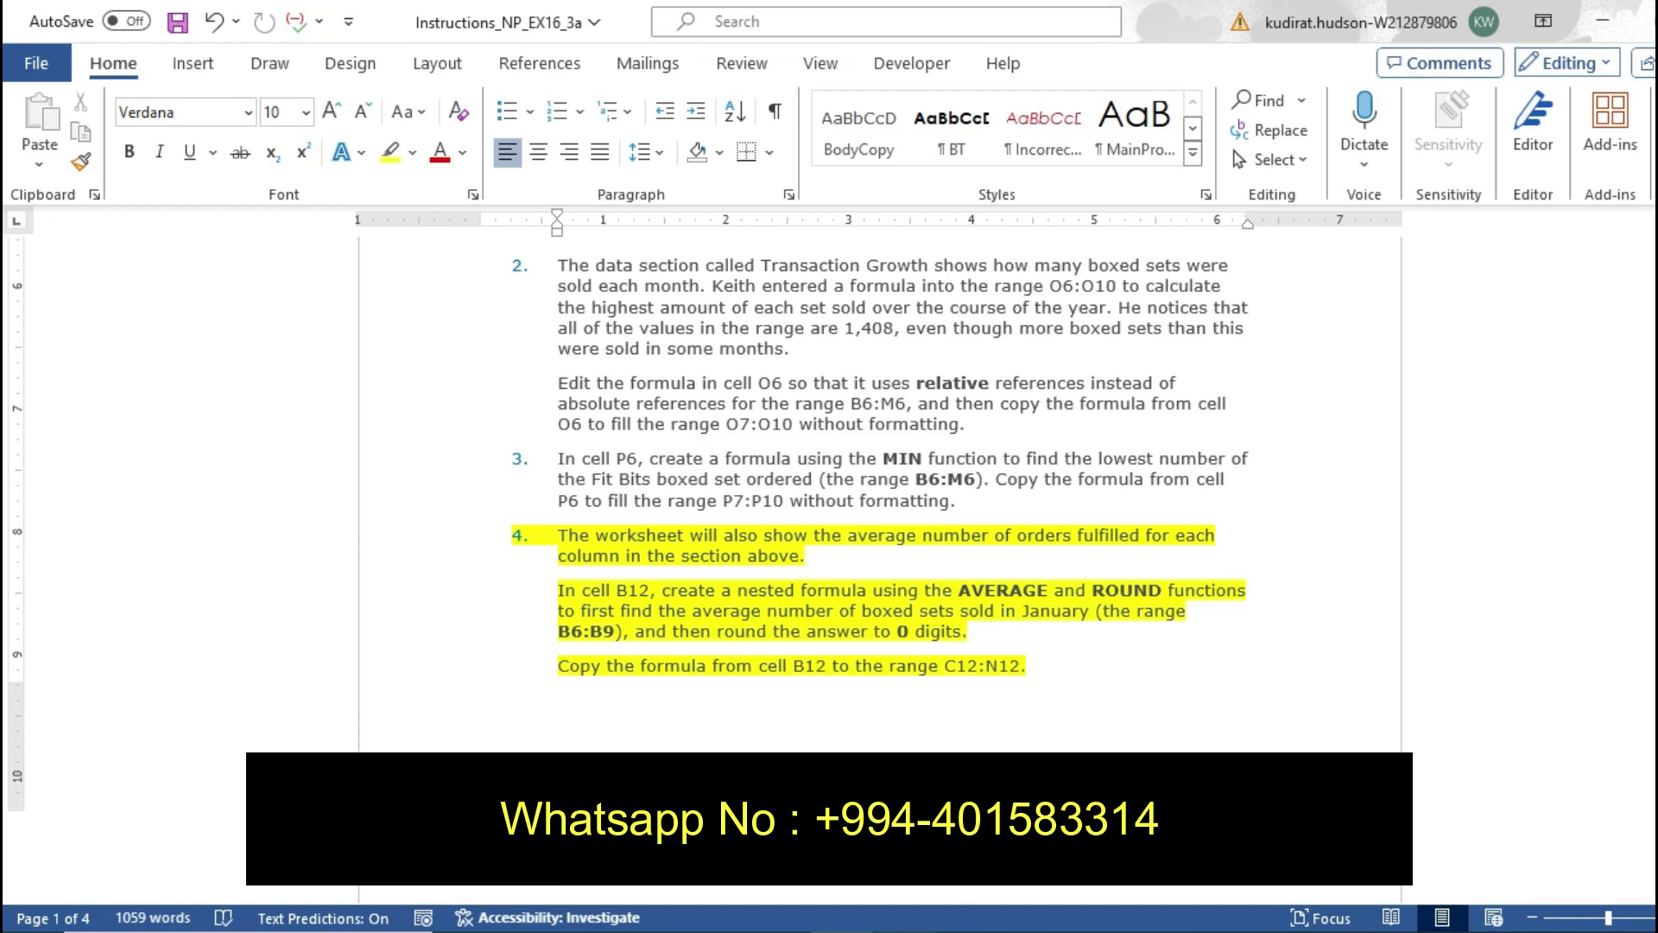
Check that B12 holds =AVERAGE((B6:B9)) showing 169.3333, comparing against the instructions
key("alt+Tab")
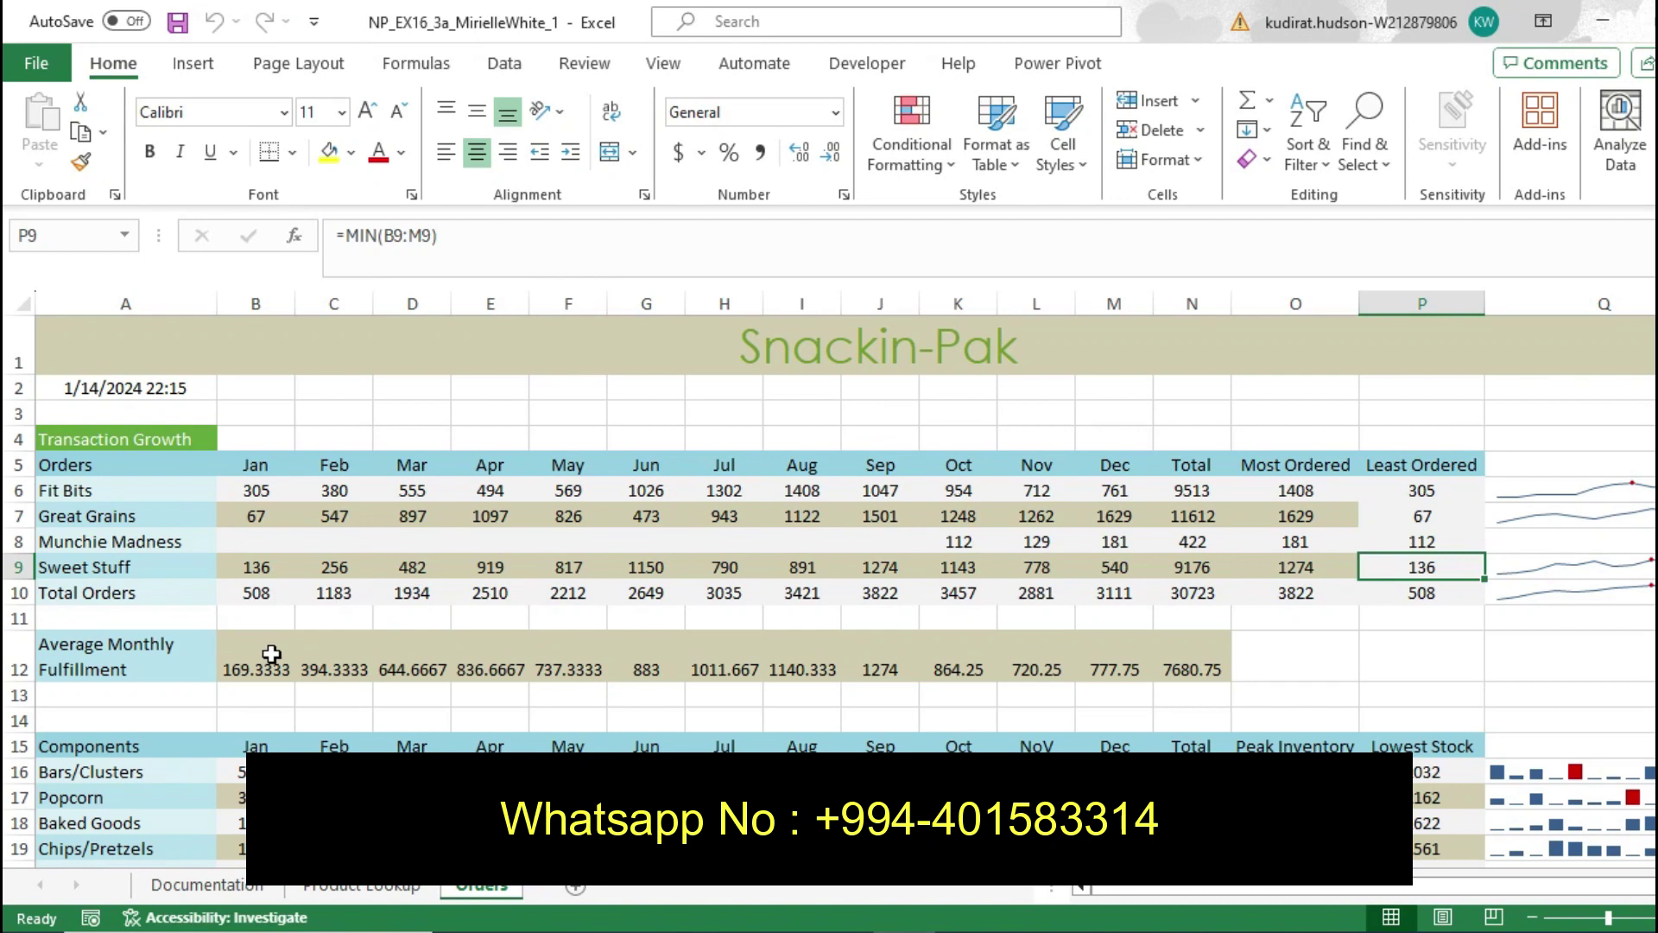
left_click(259, 672)
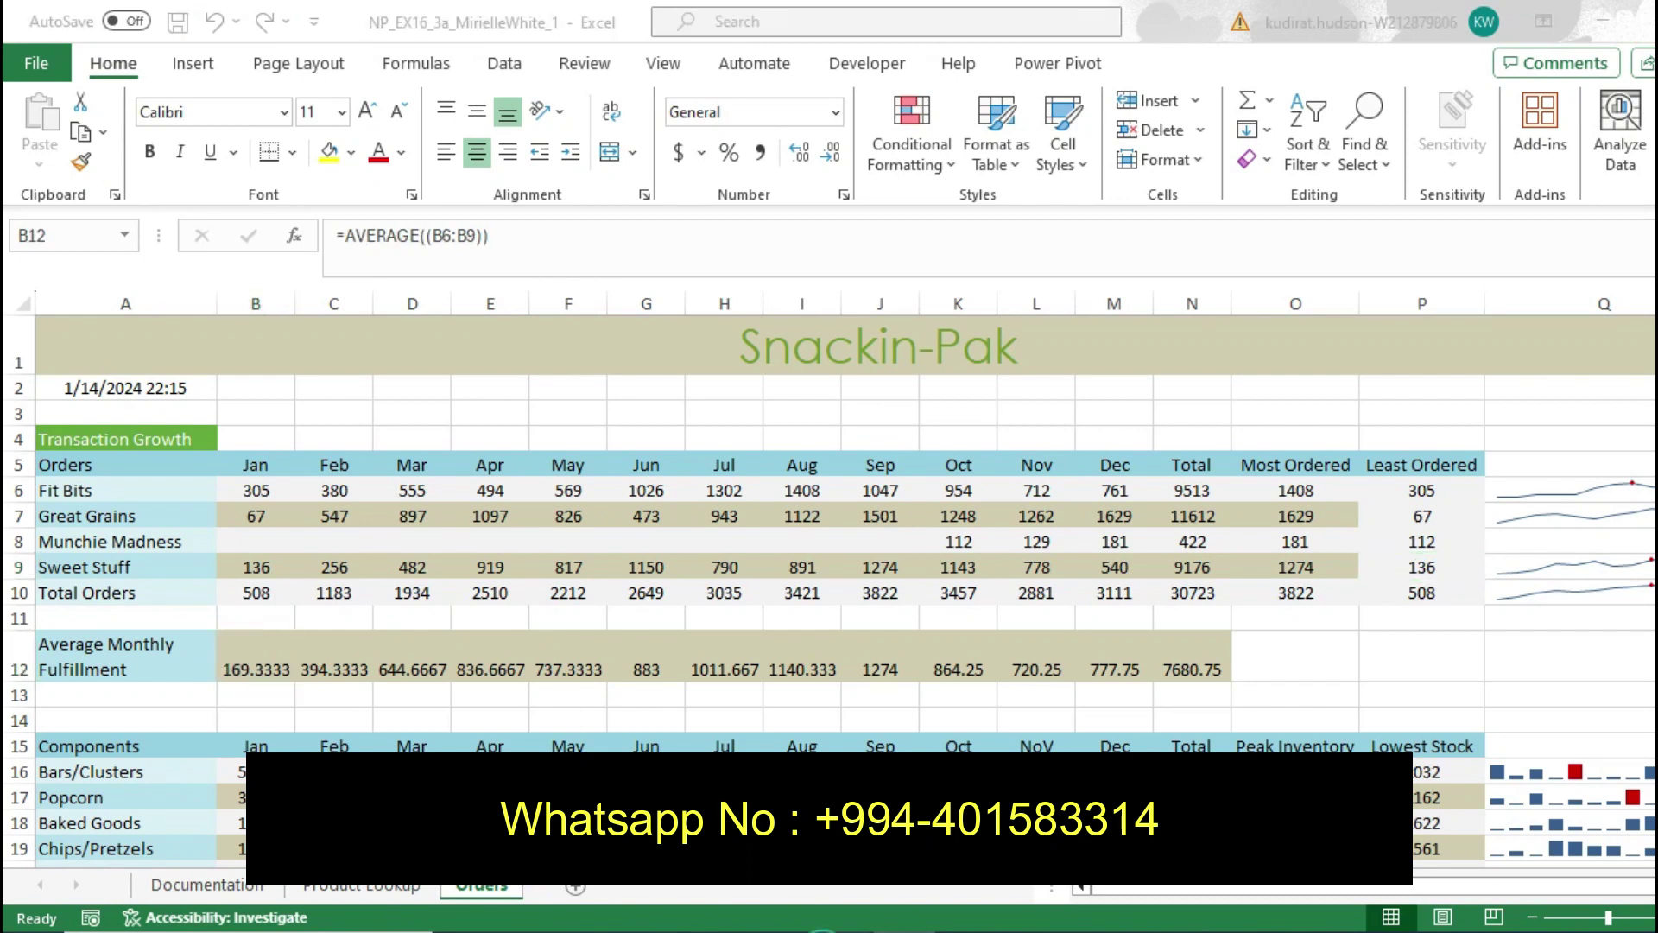
key("alt+Tab")
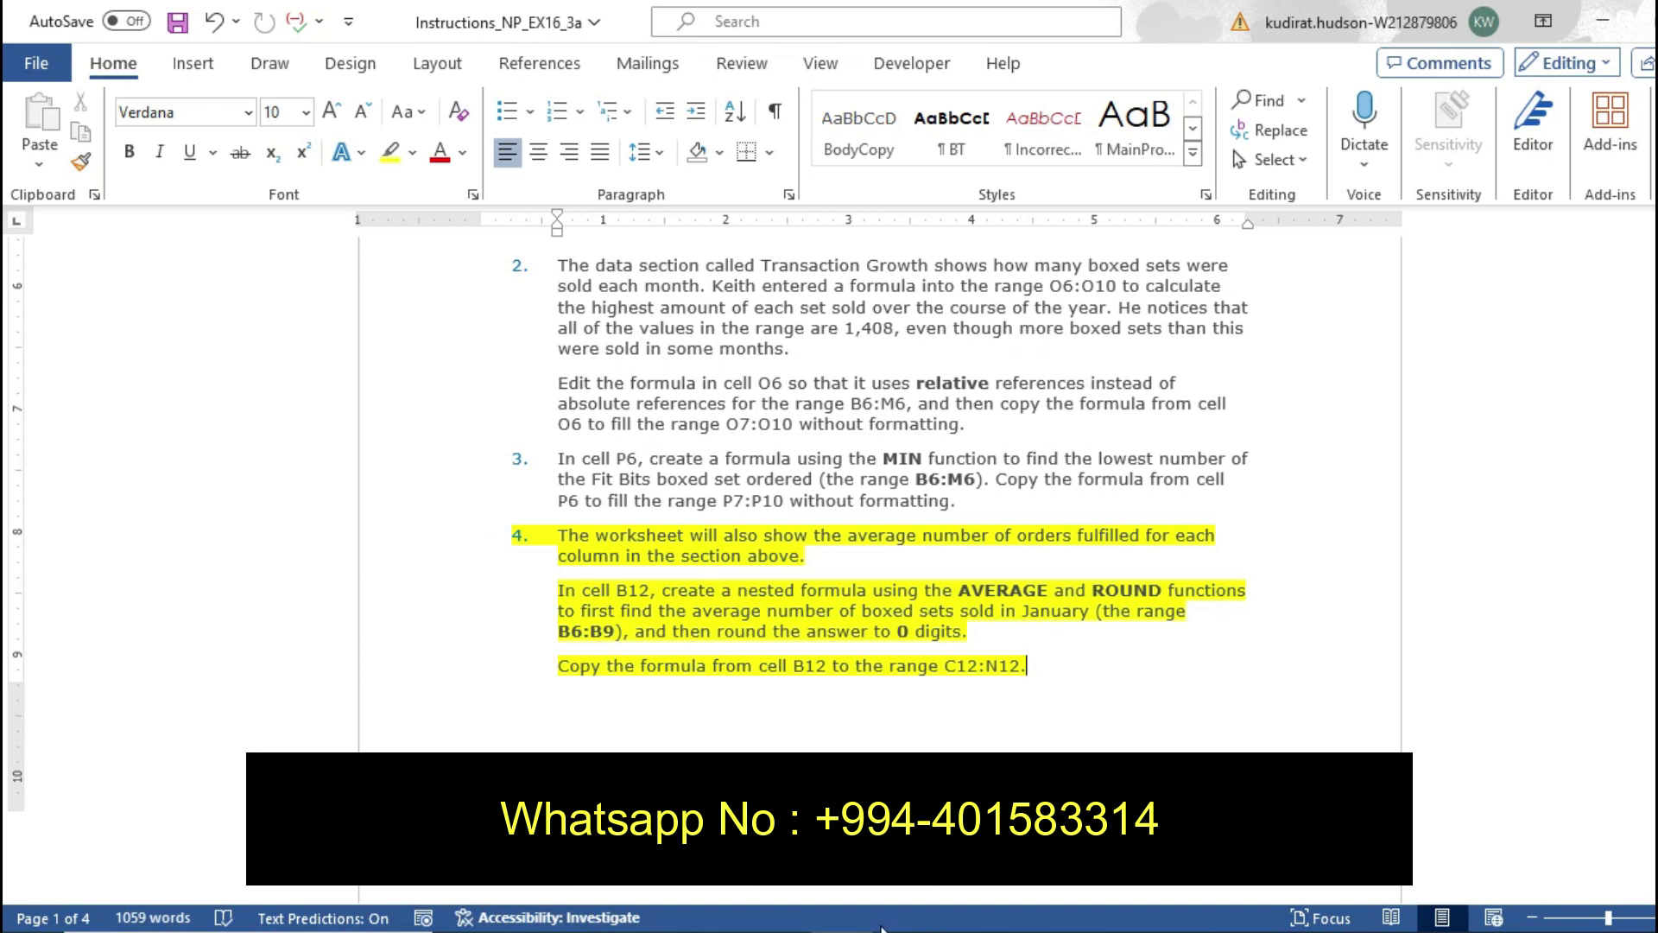
key("alt+Tab")
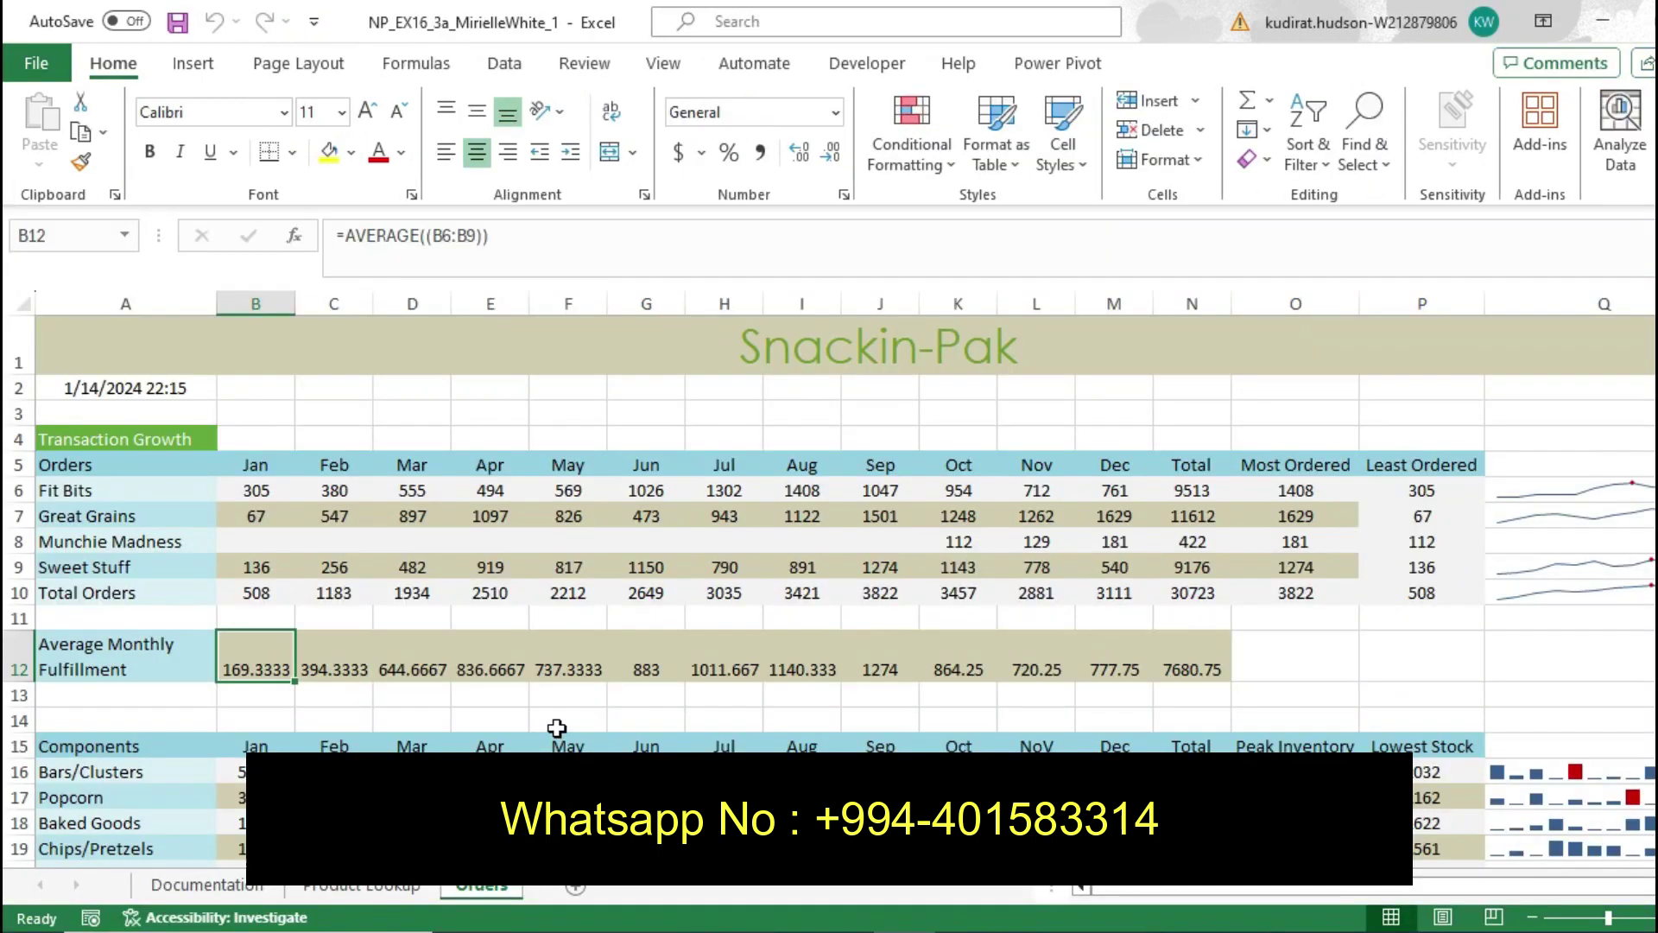
Wrap B12's AVERAGE in ROUND with ,0 and accept Excel's correction, which shows 0
double_click(255, 659)
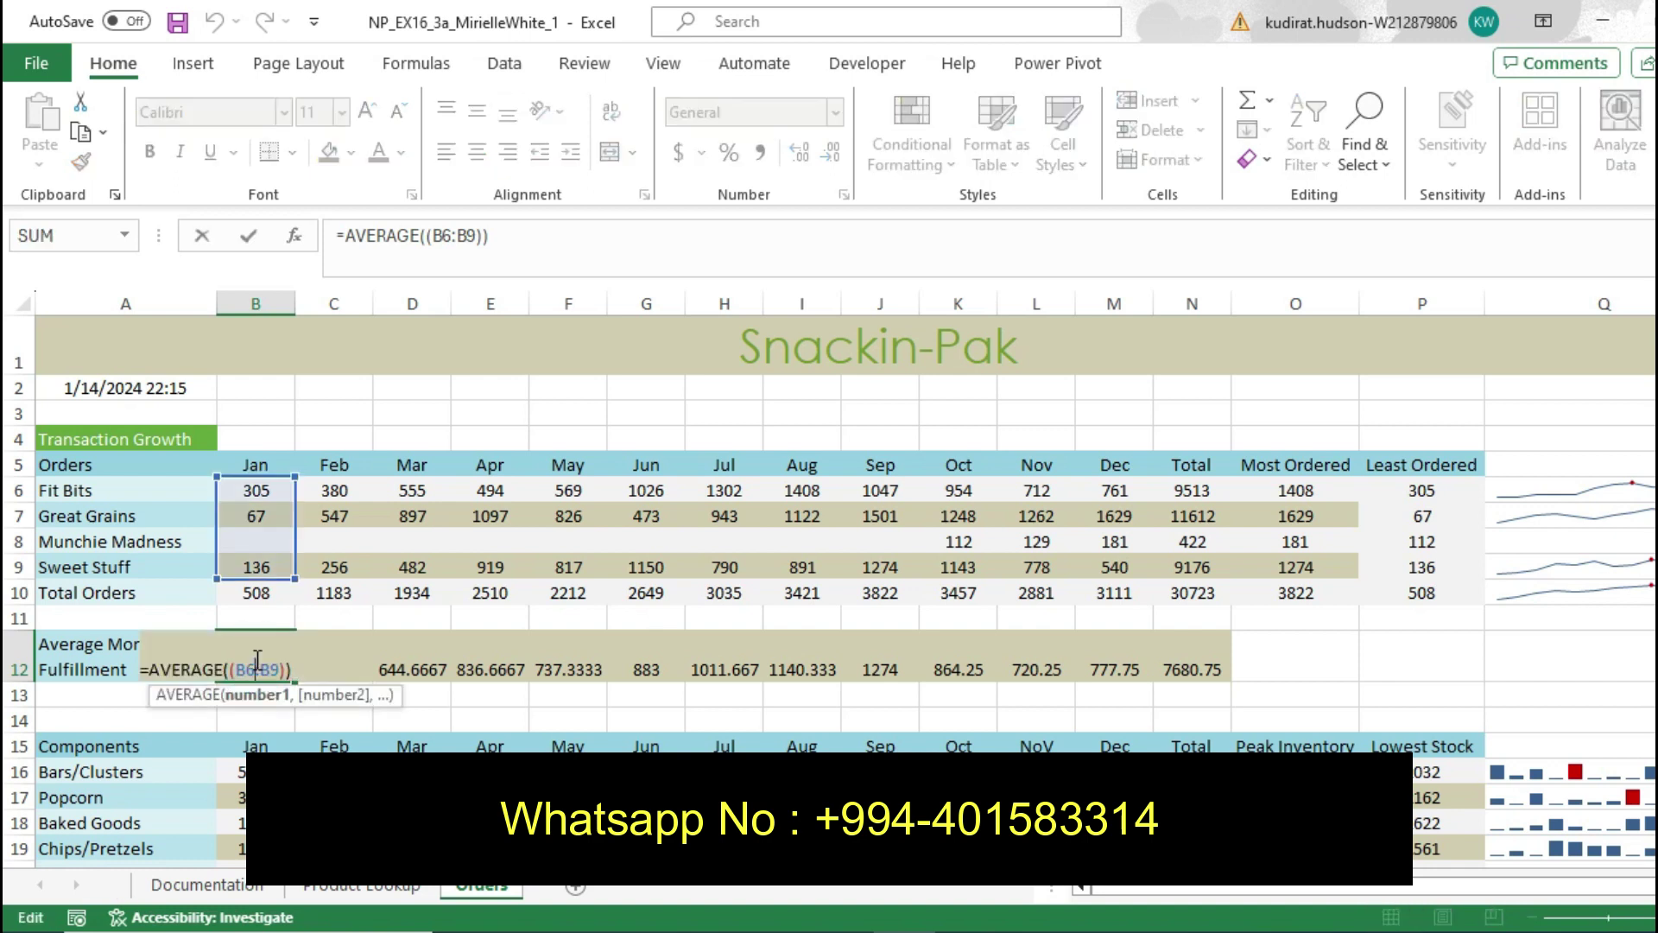
left_click(153, 668)
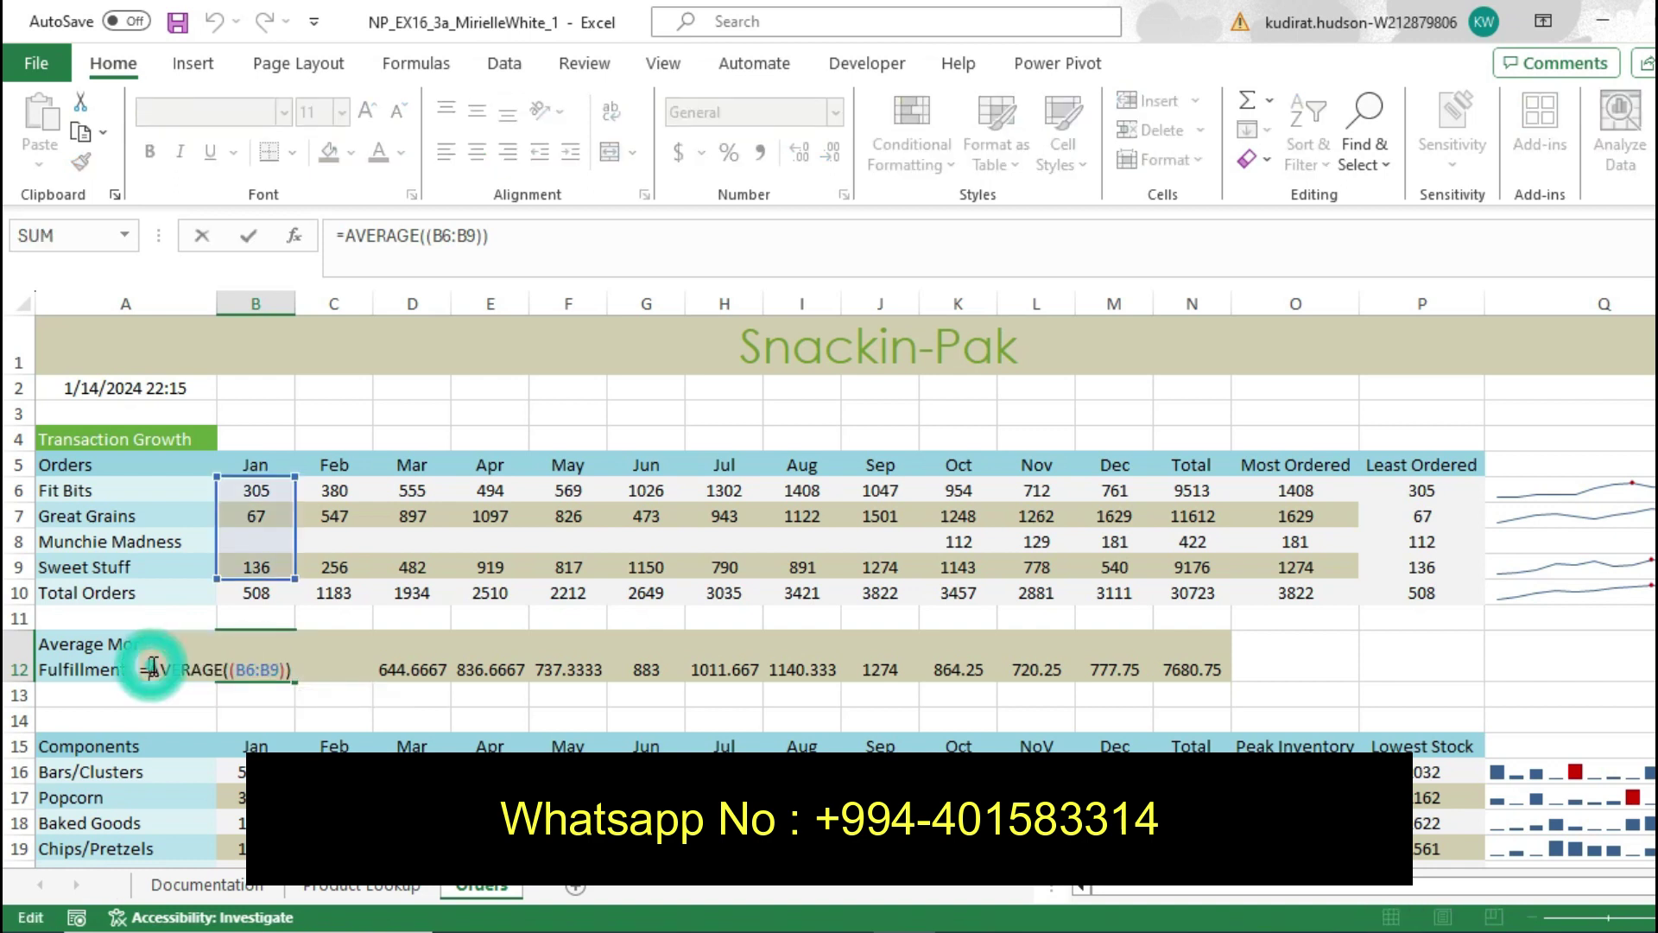
type("R")
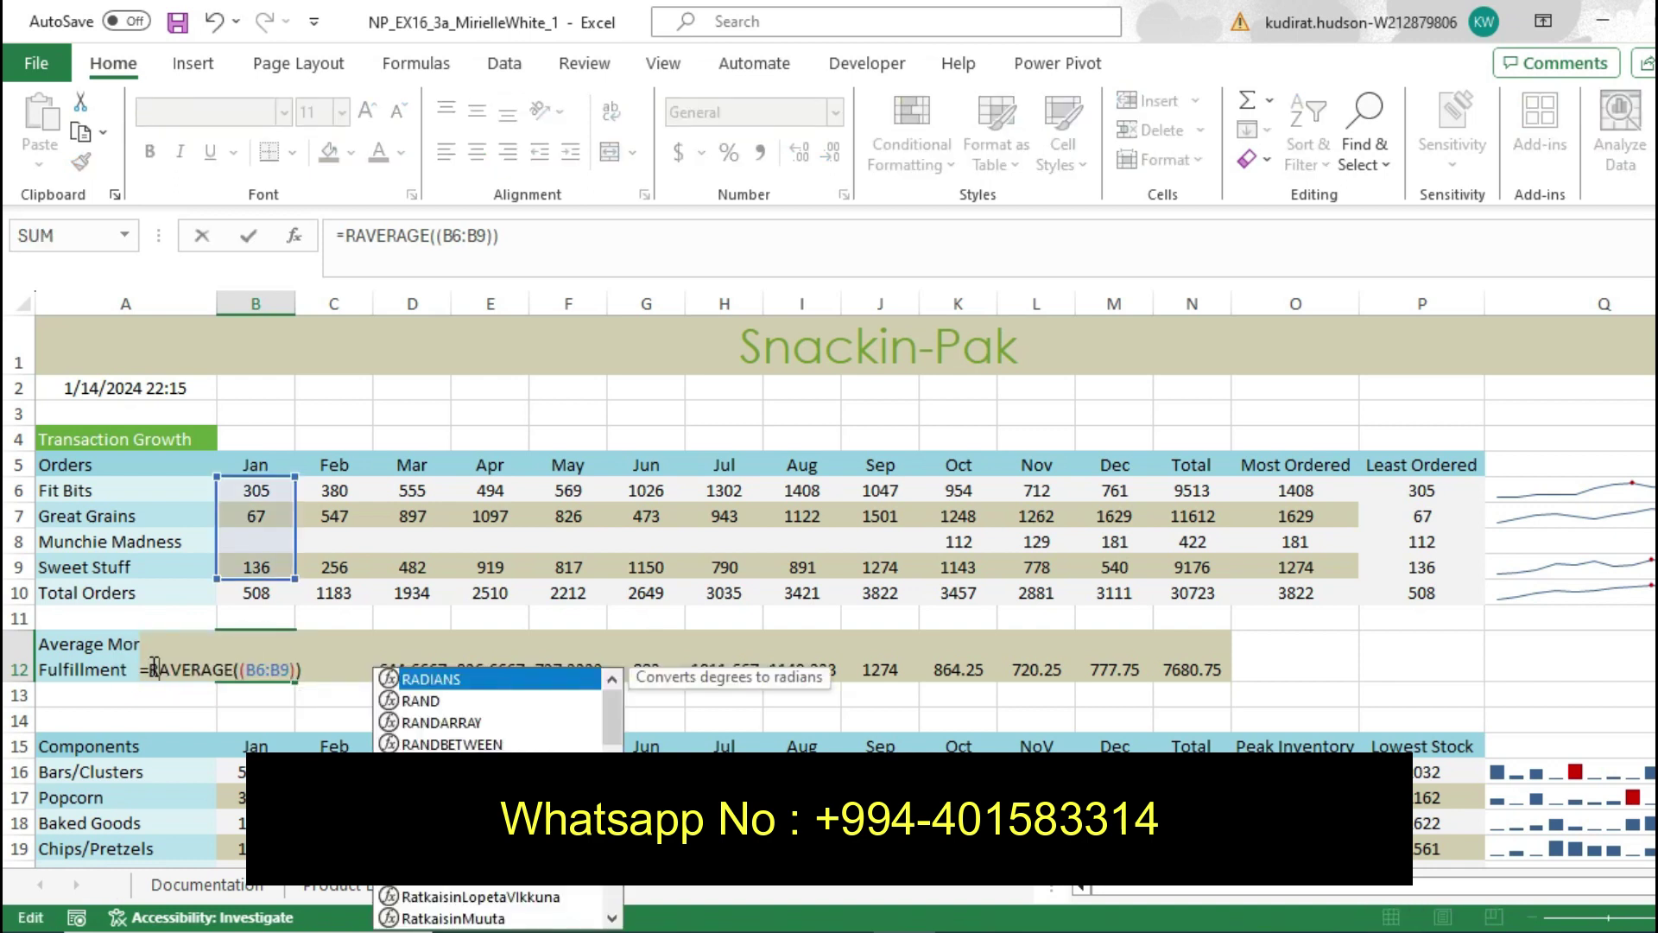
type("o")
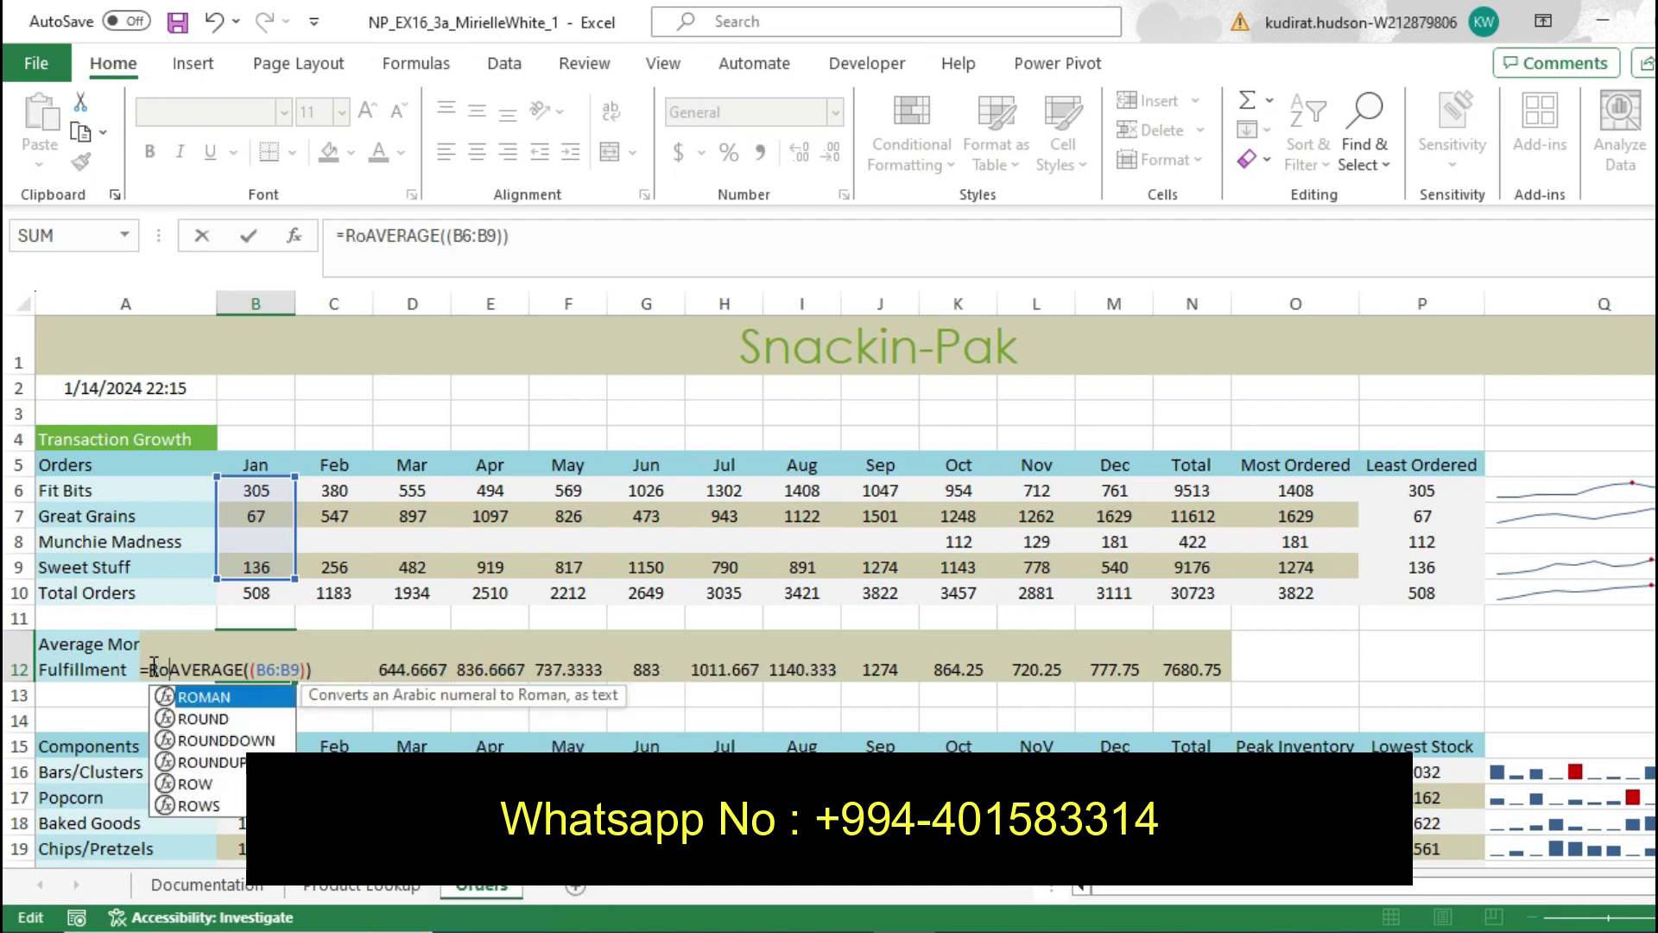
double_click(194, 718)
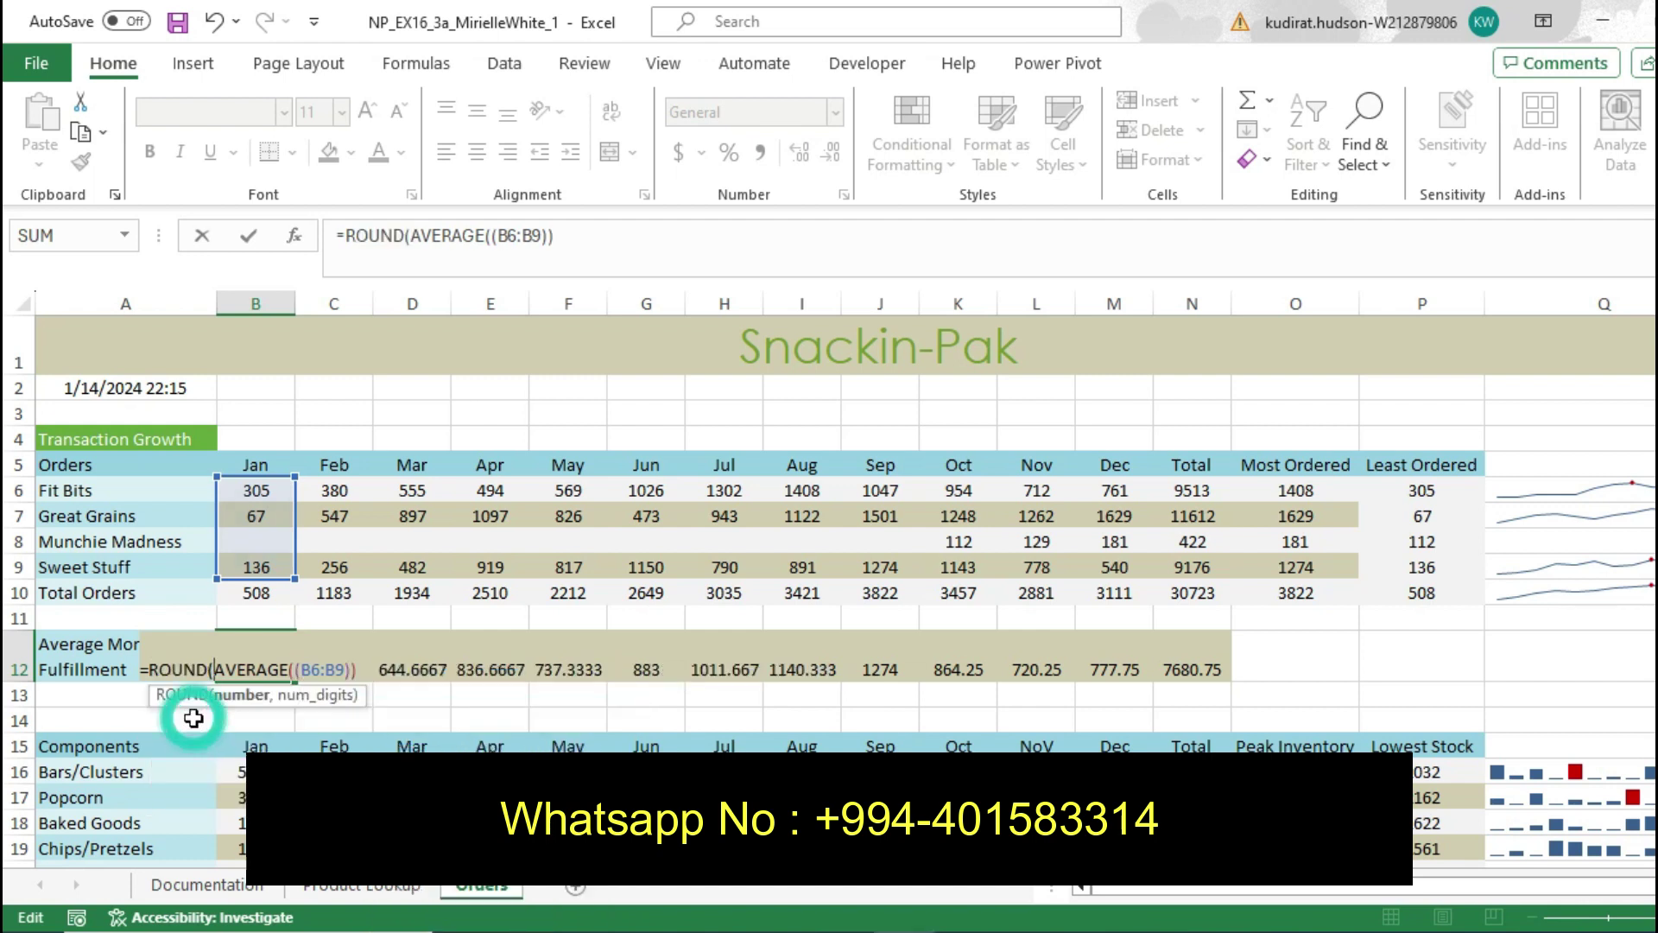
left_click(370, 673)
type(",0")
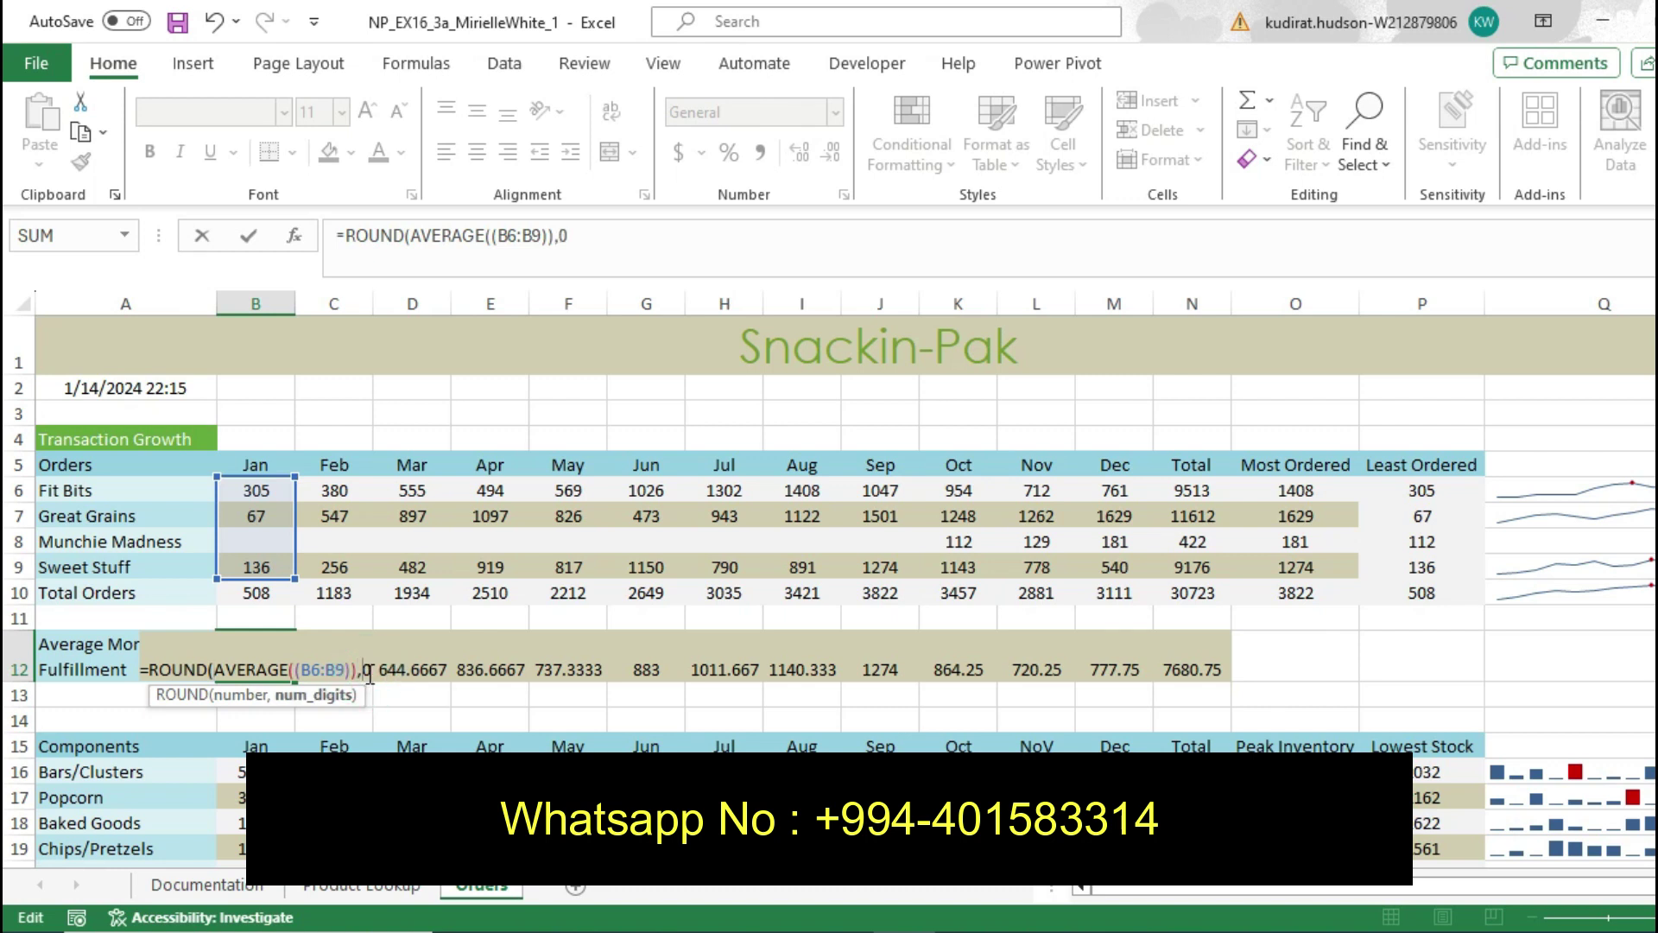
type(")")
key("Return")
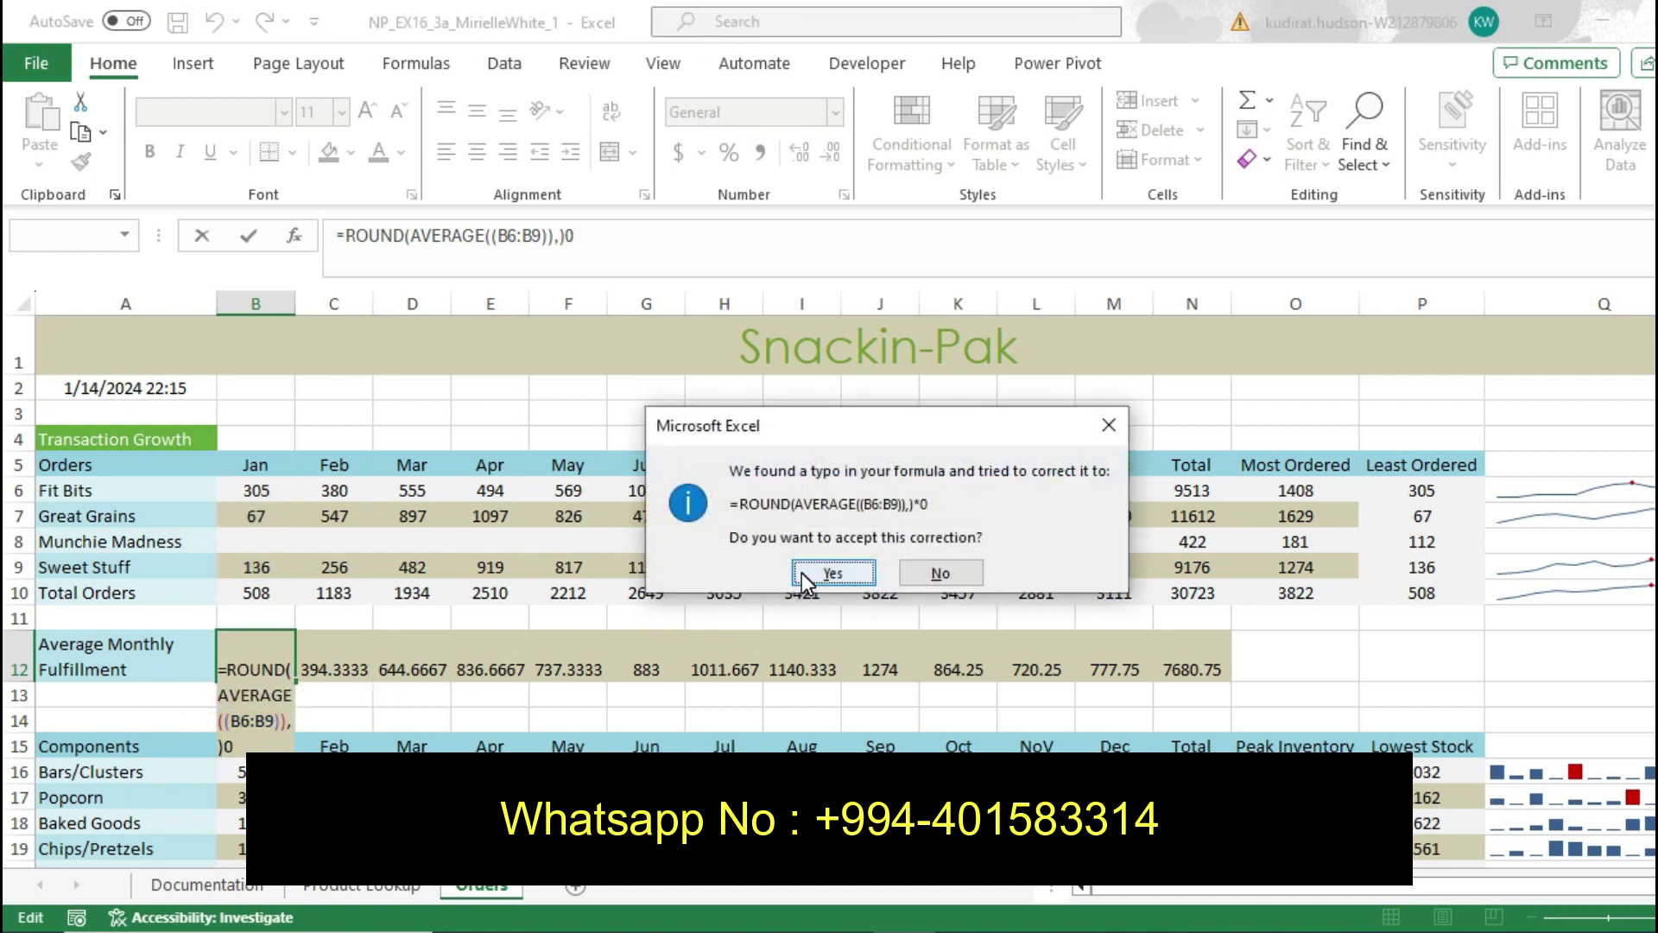
left_click(835, 577)
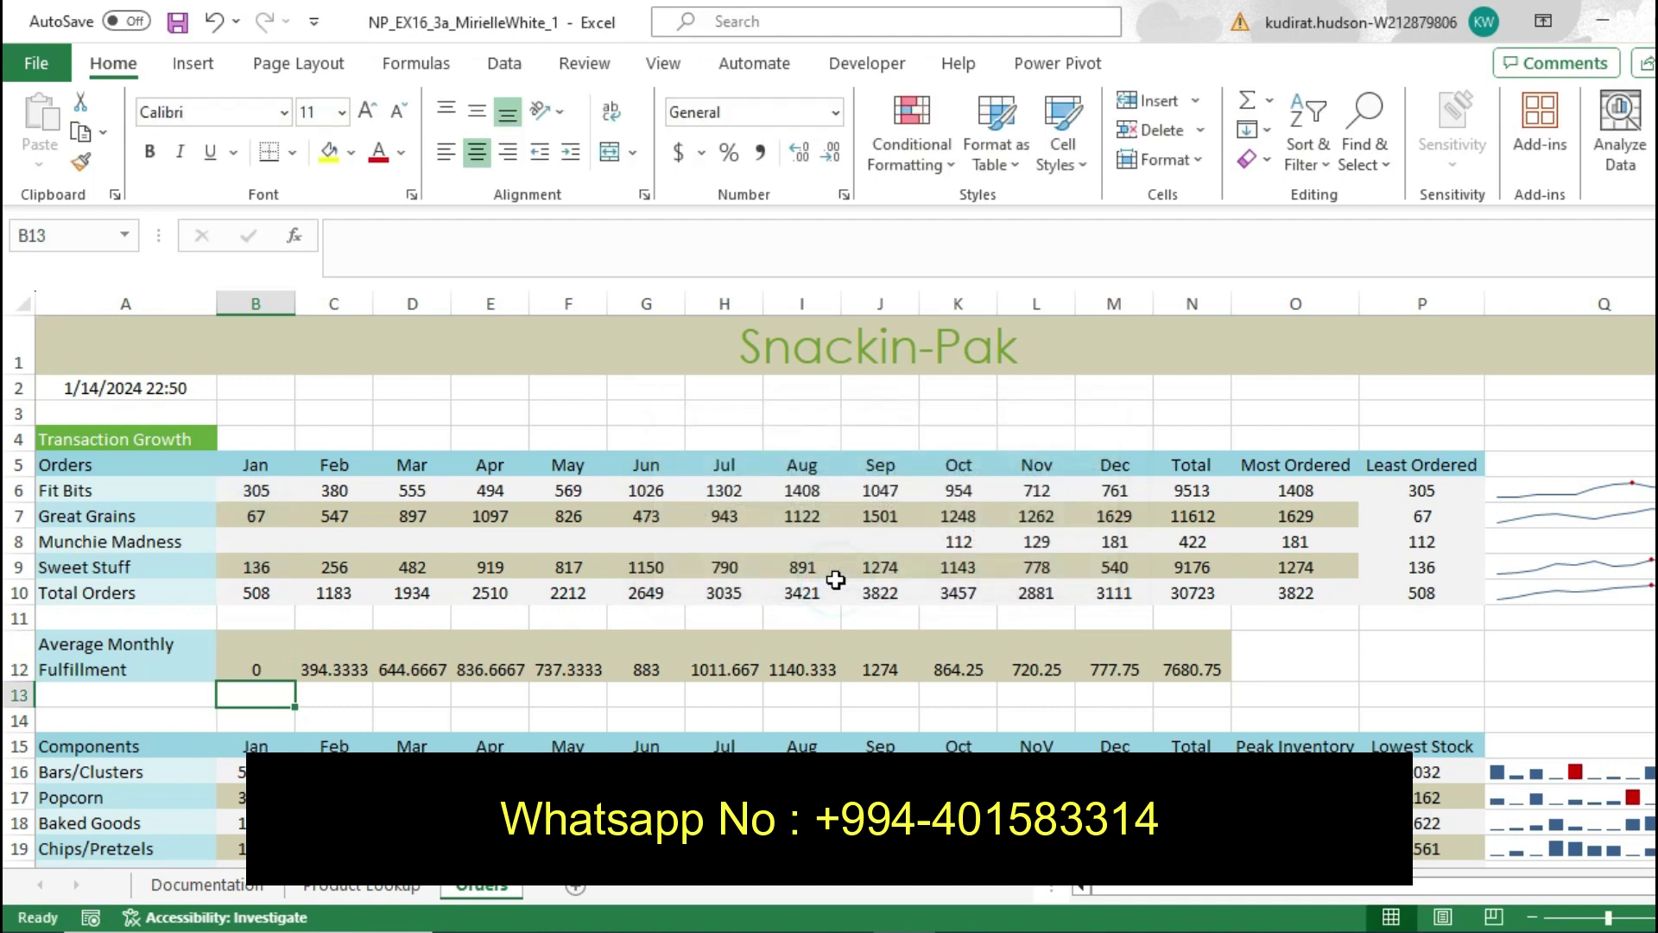
Wrap B12's AVERAGE(B6:B9) formula in ROUND with 0 digits
left_click(278, 638)
type("=AVERAGE((B6:B9))")
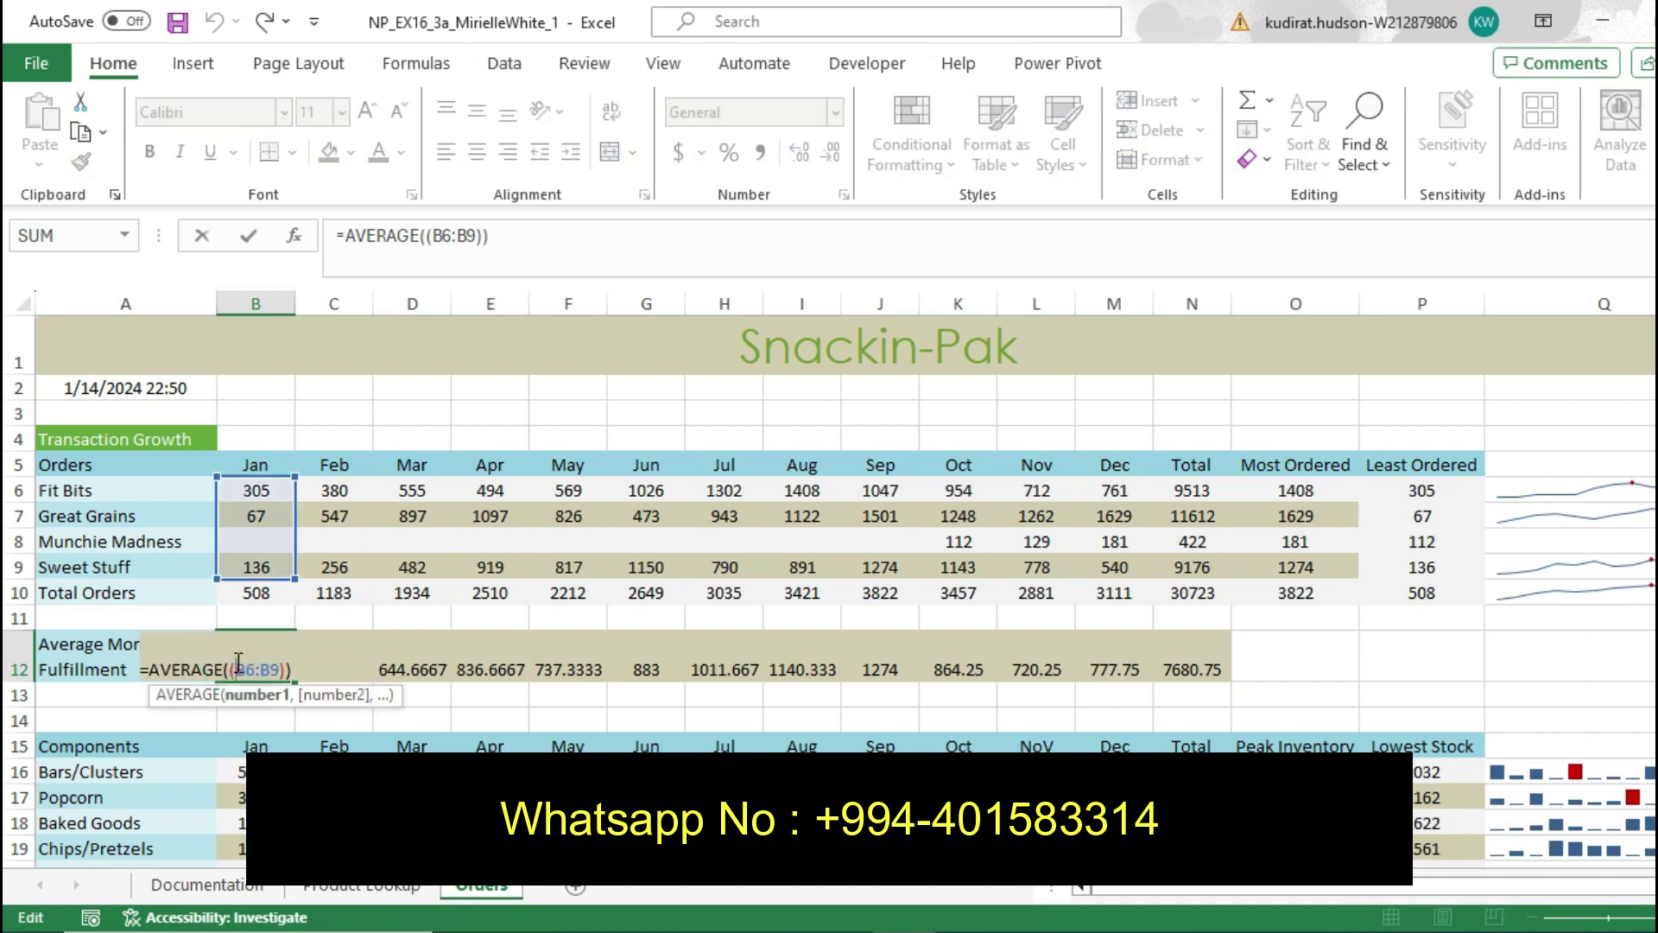
left_click(155, 673)
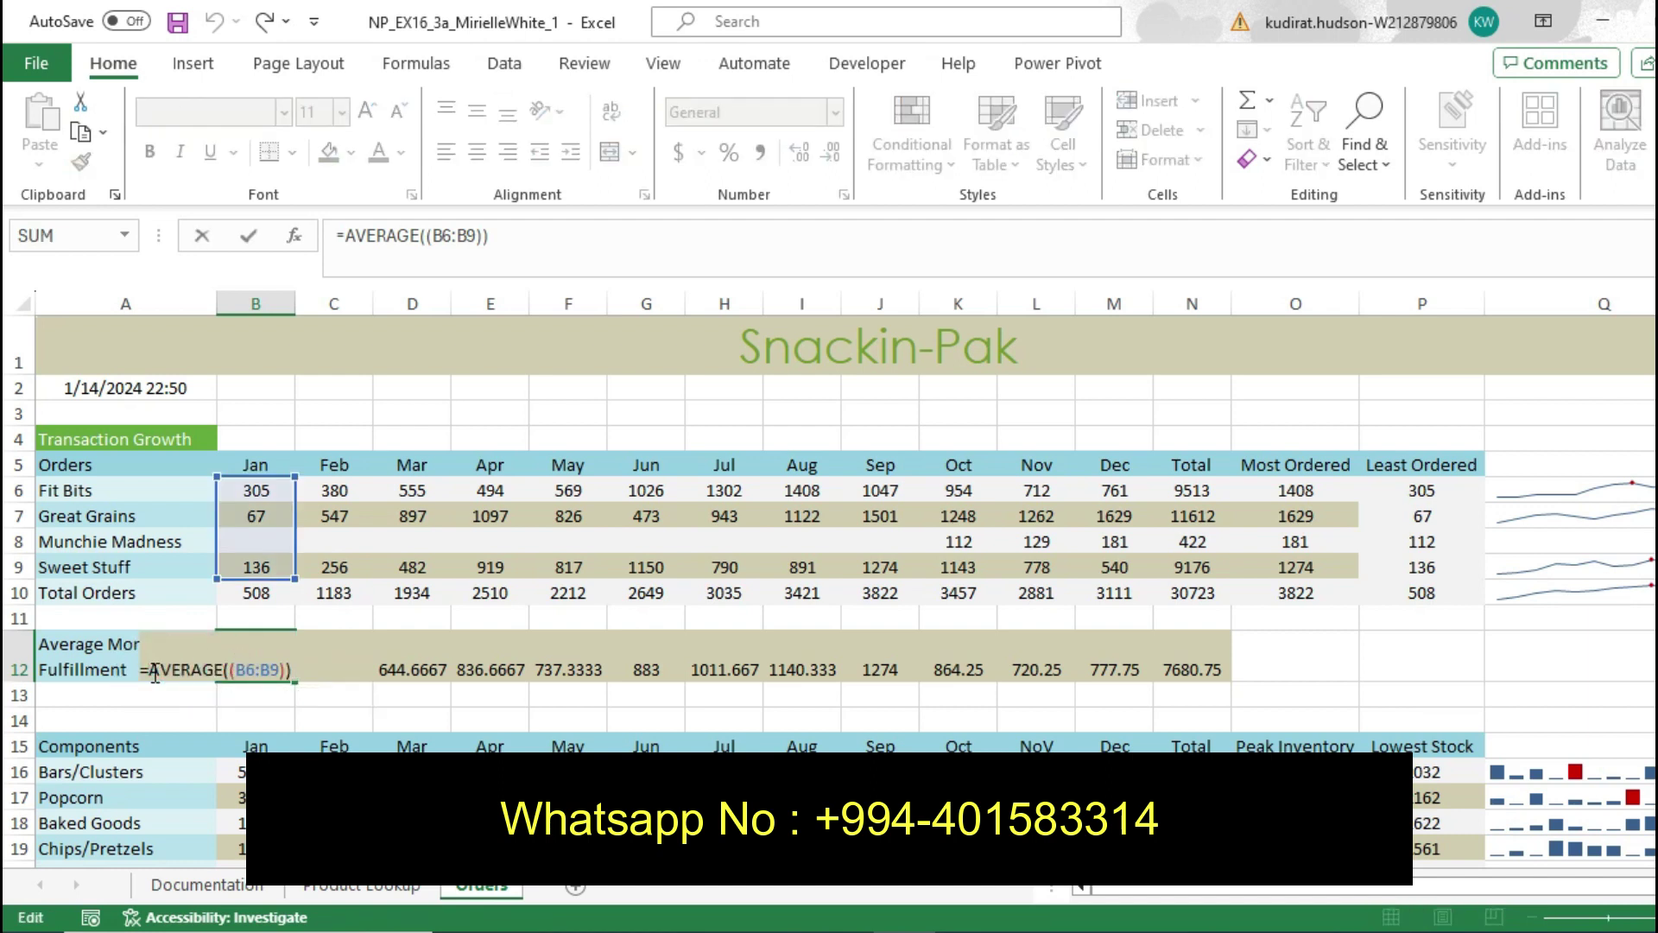
type("round")
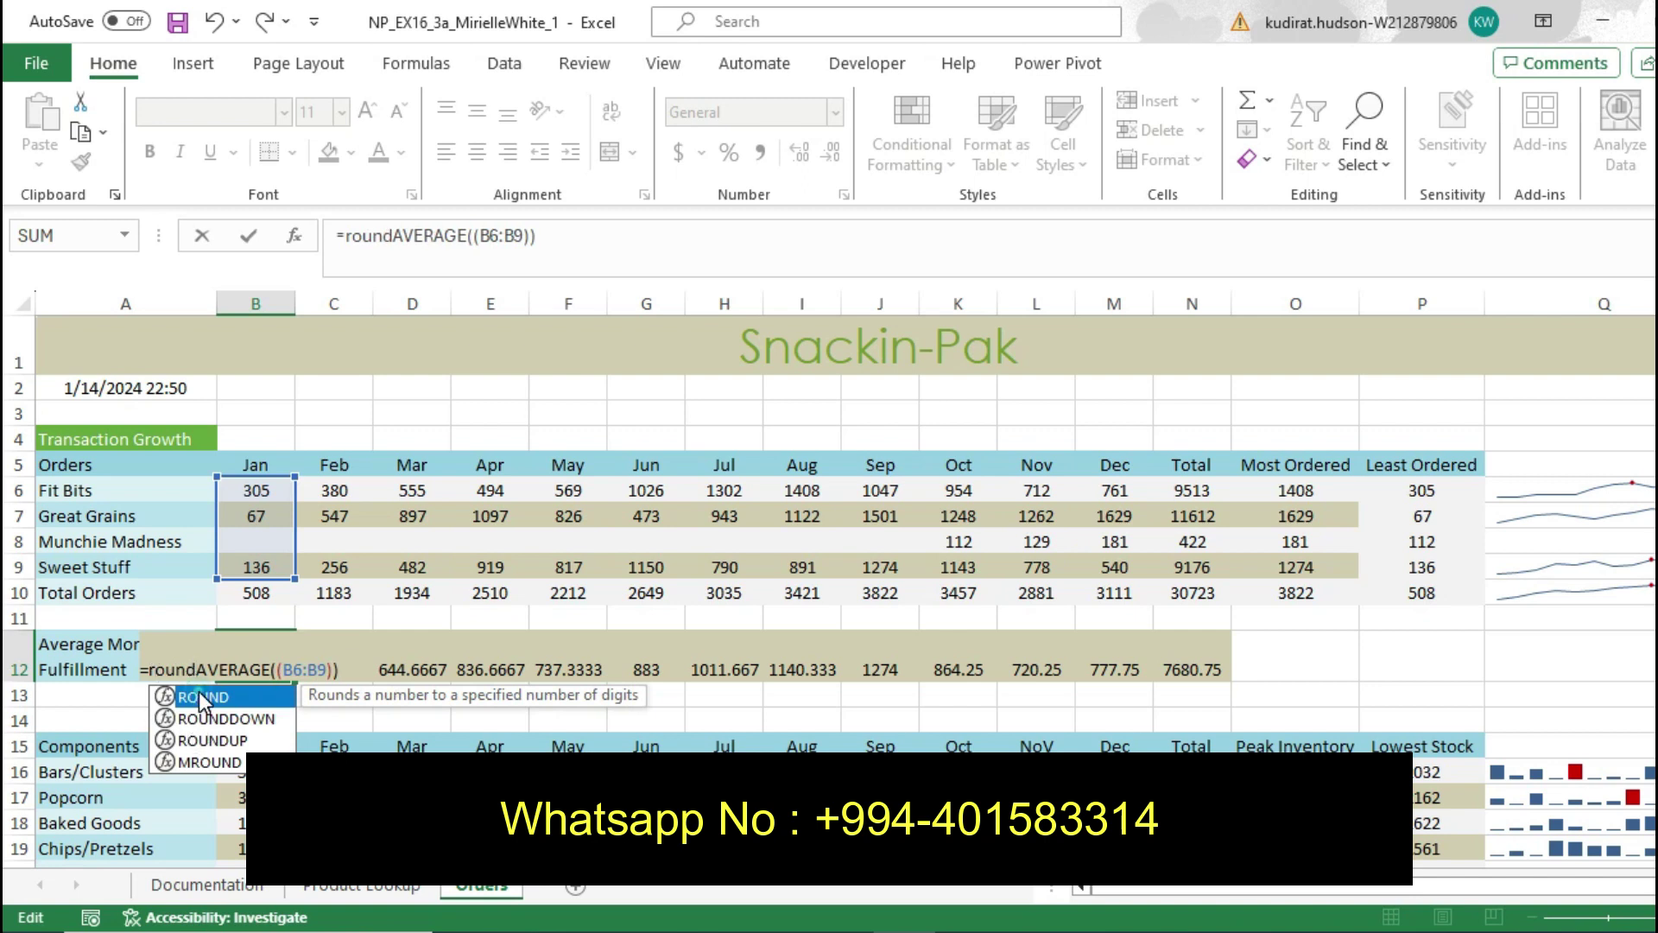
double_click(199, 696)
left_click(367, 672)
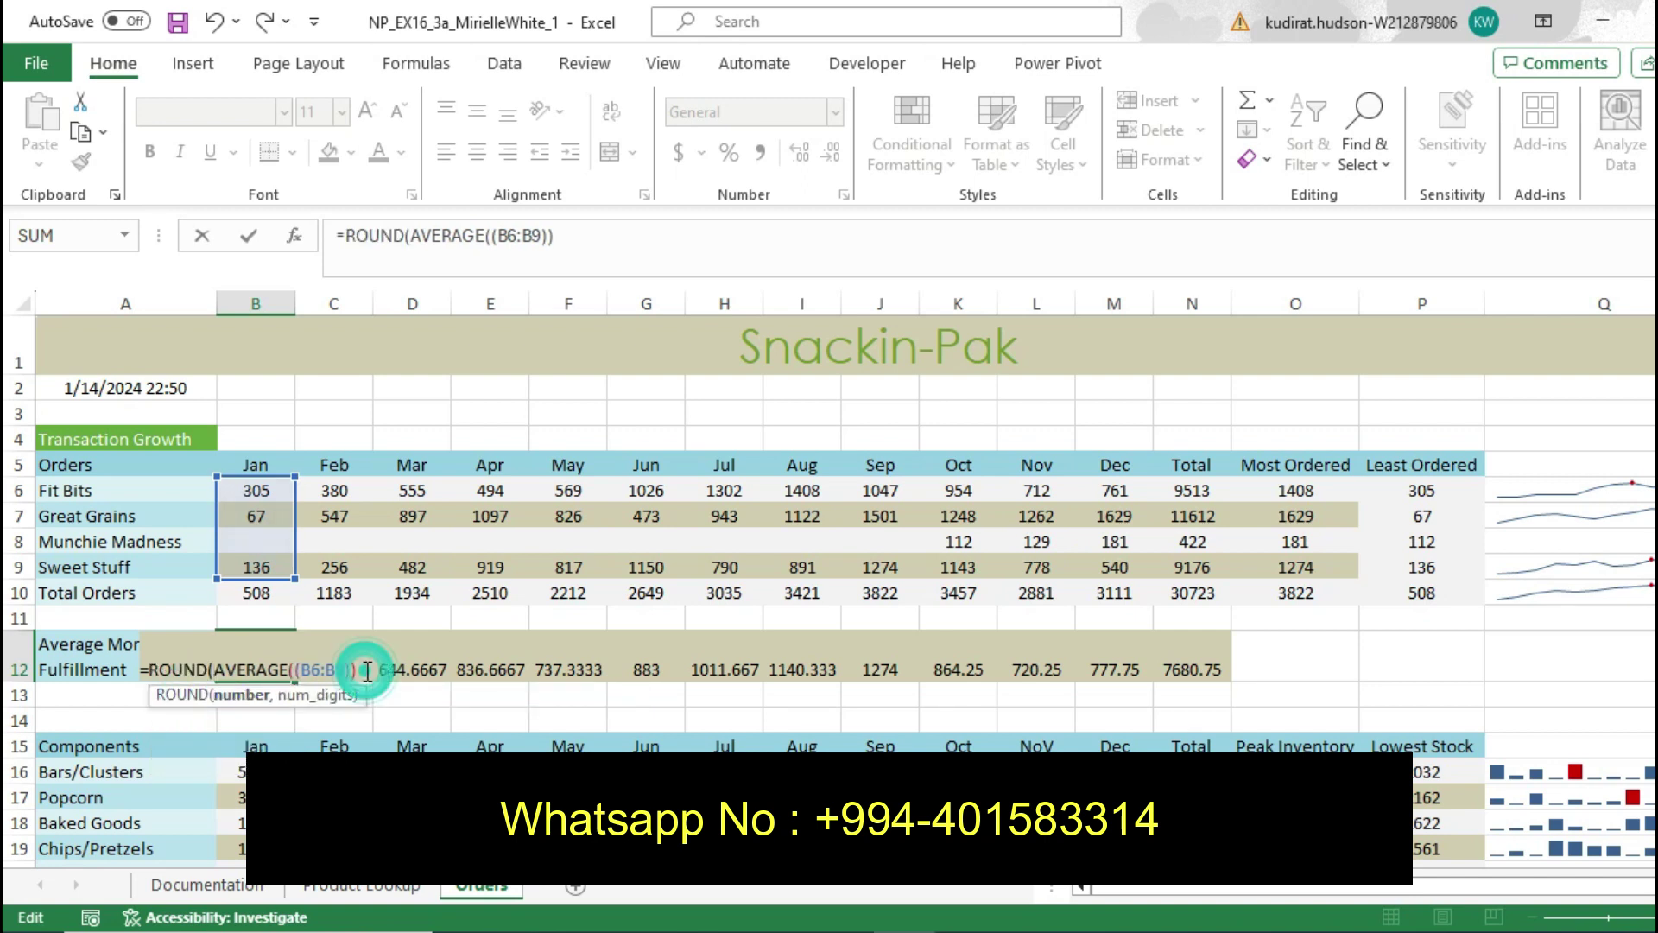
key("BackSpace")
type(",")
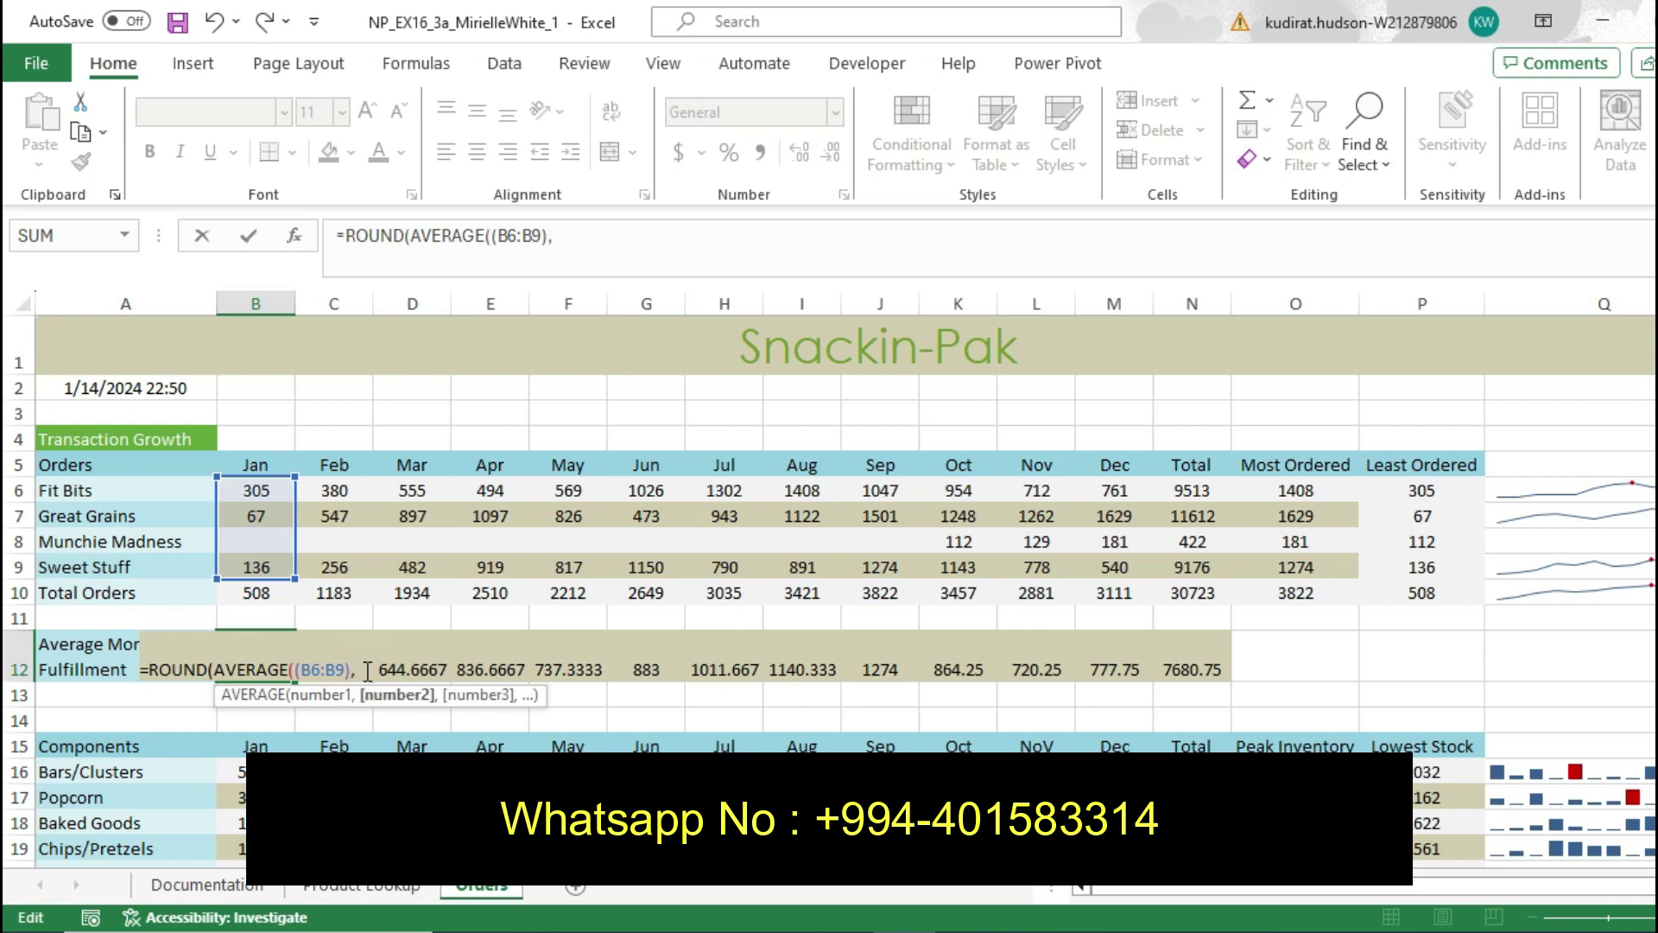
type("0")
key("BackSpace")
key("BackSpace")
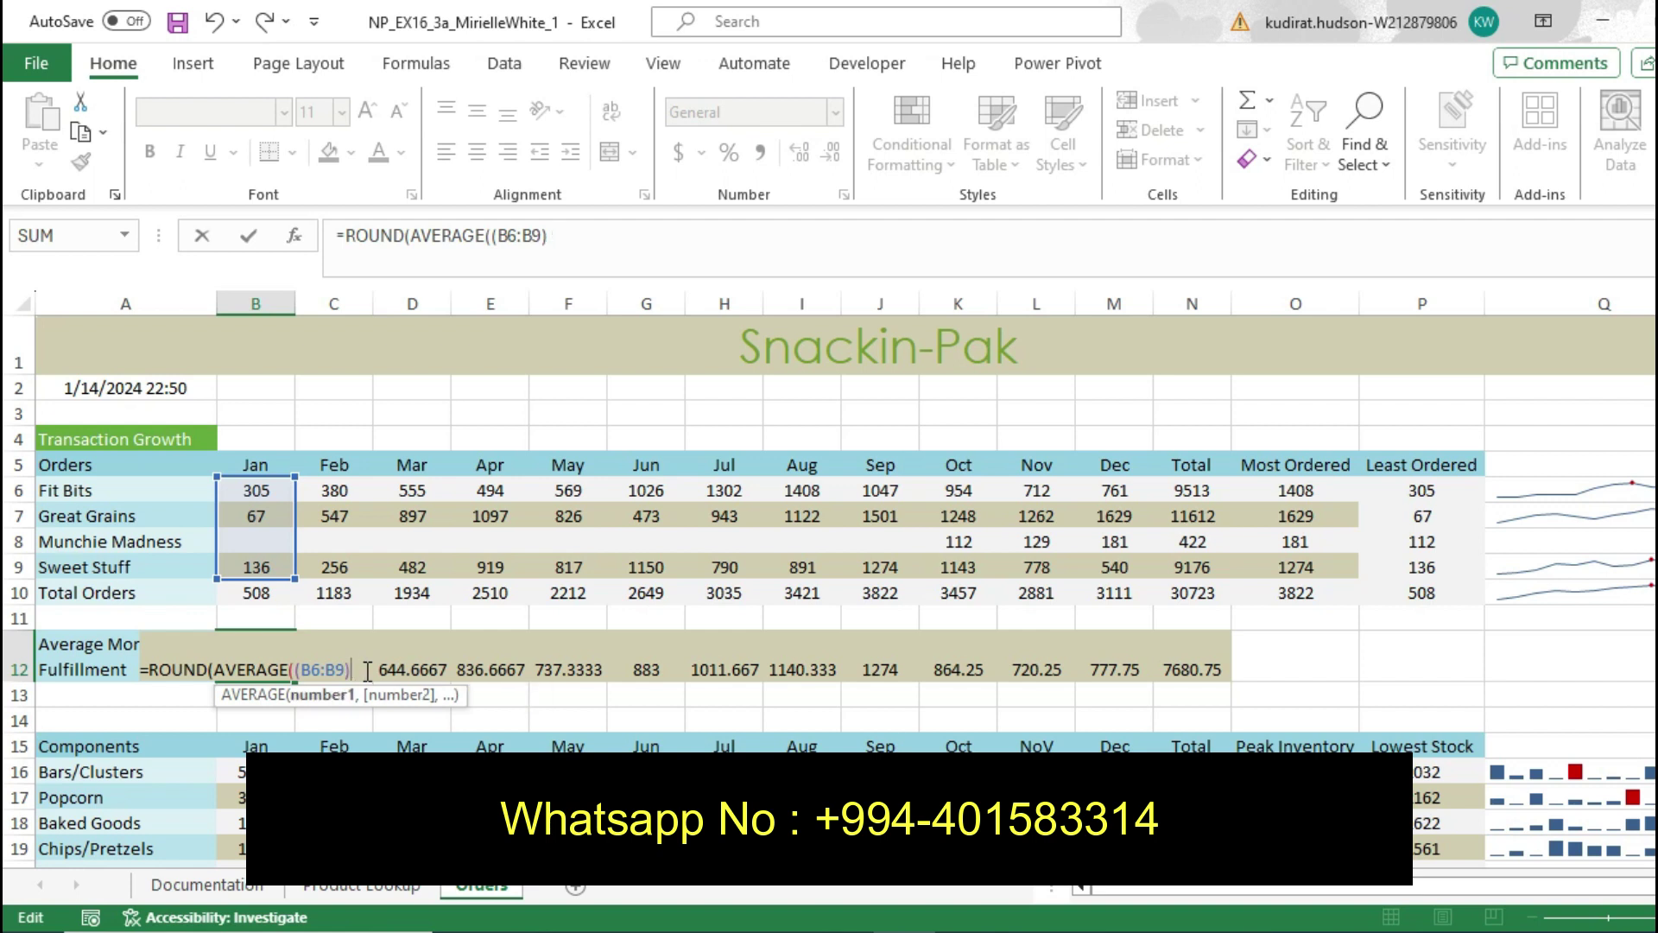
type(",")
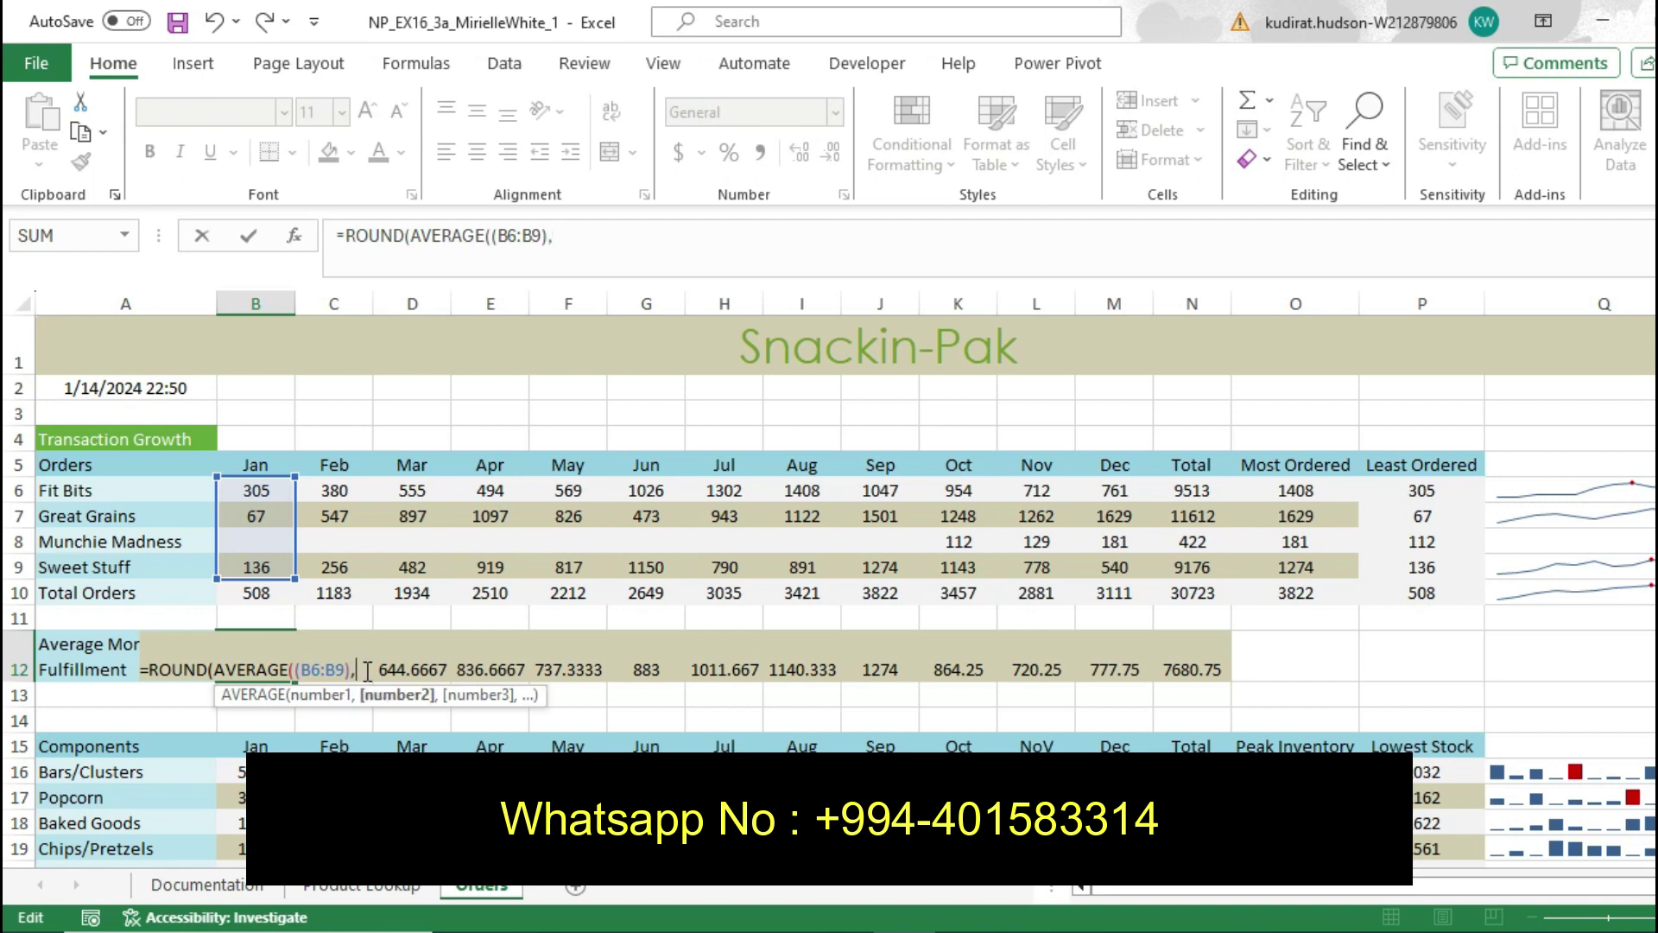
type("0)")
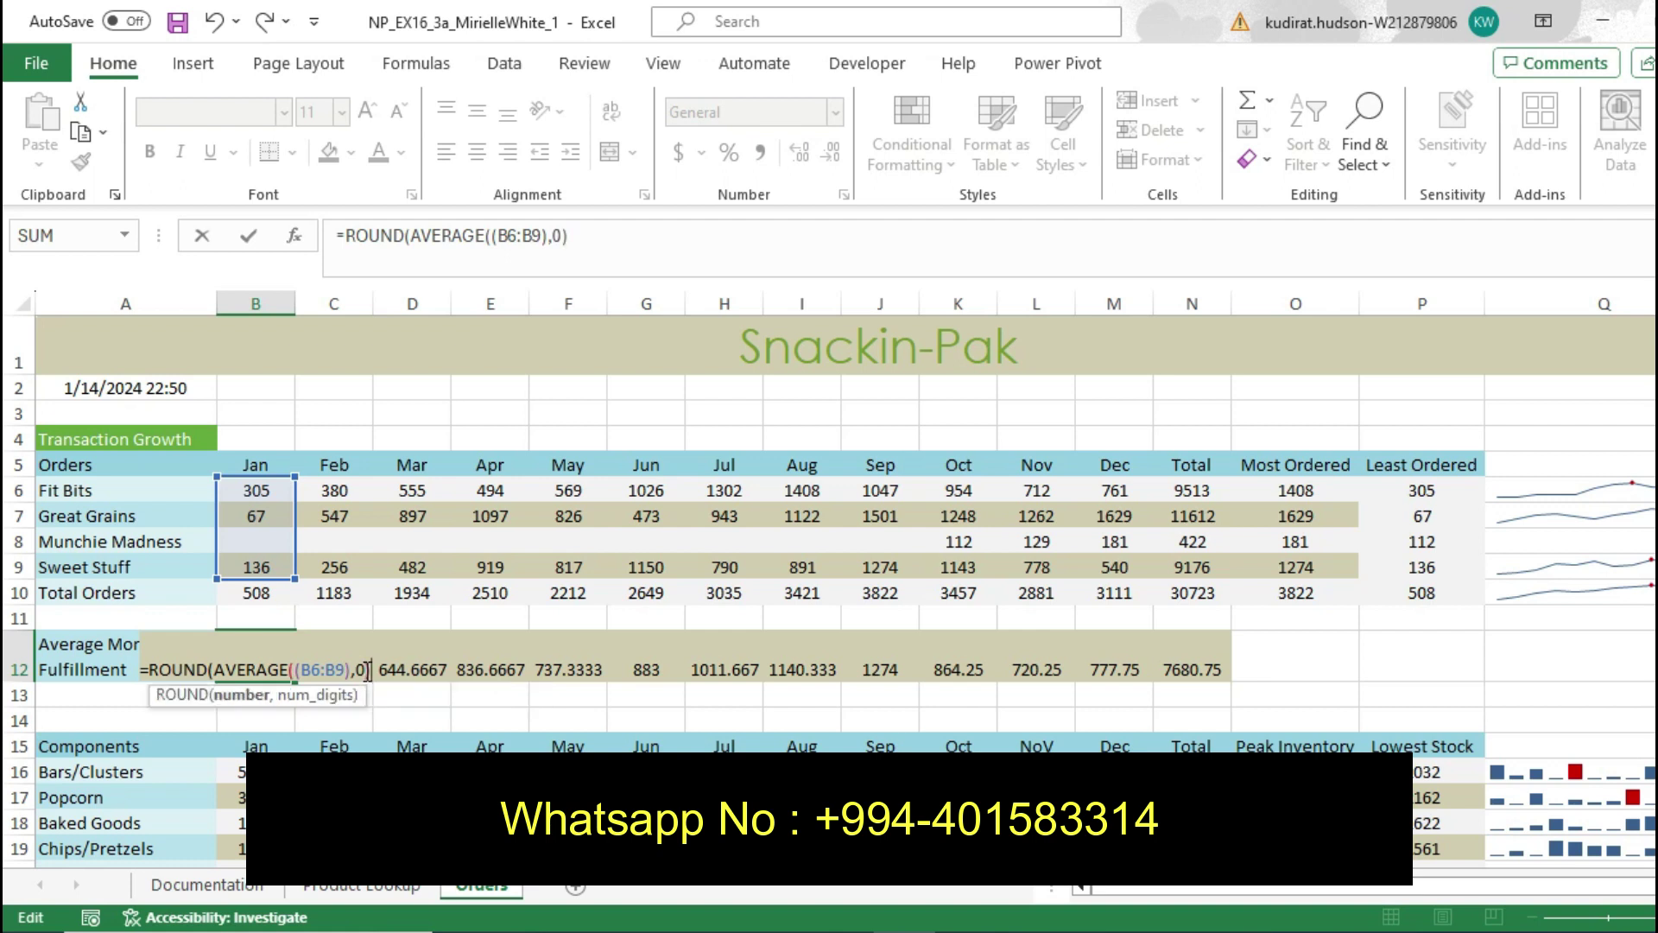
key("Return")
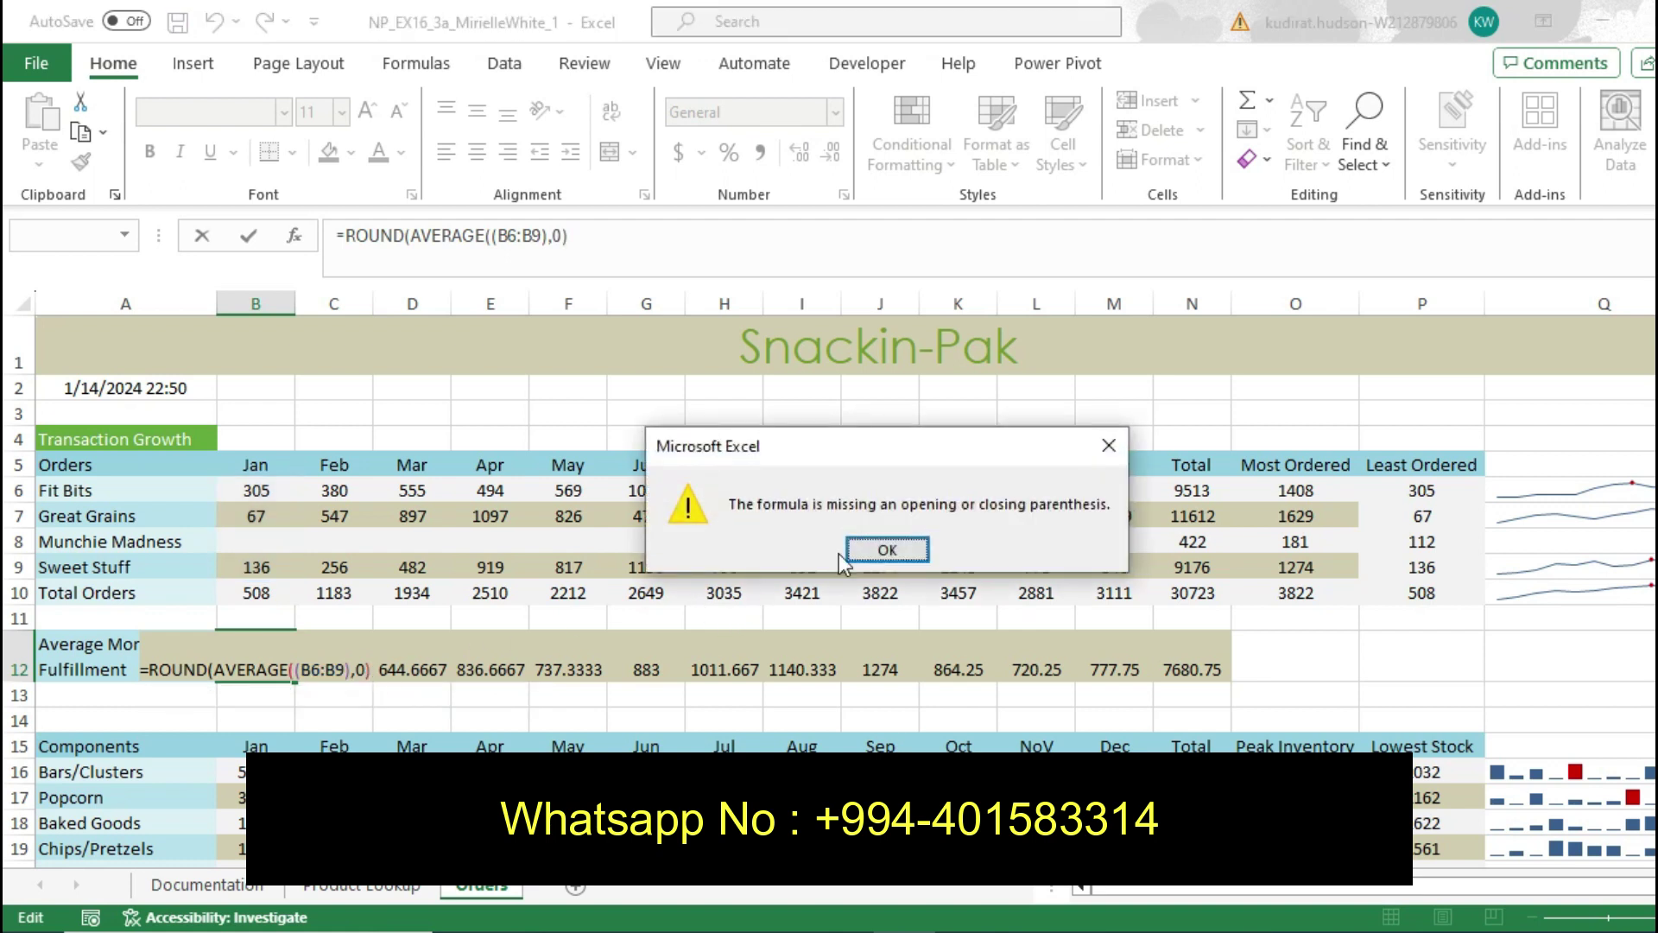
Dismiss the parenthesis warnings and add the missing closing parenthesis so B12 shows 169
left_click(867, 549)
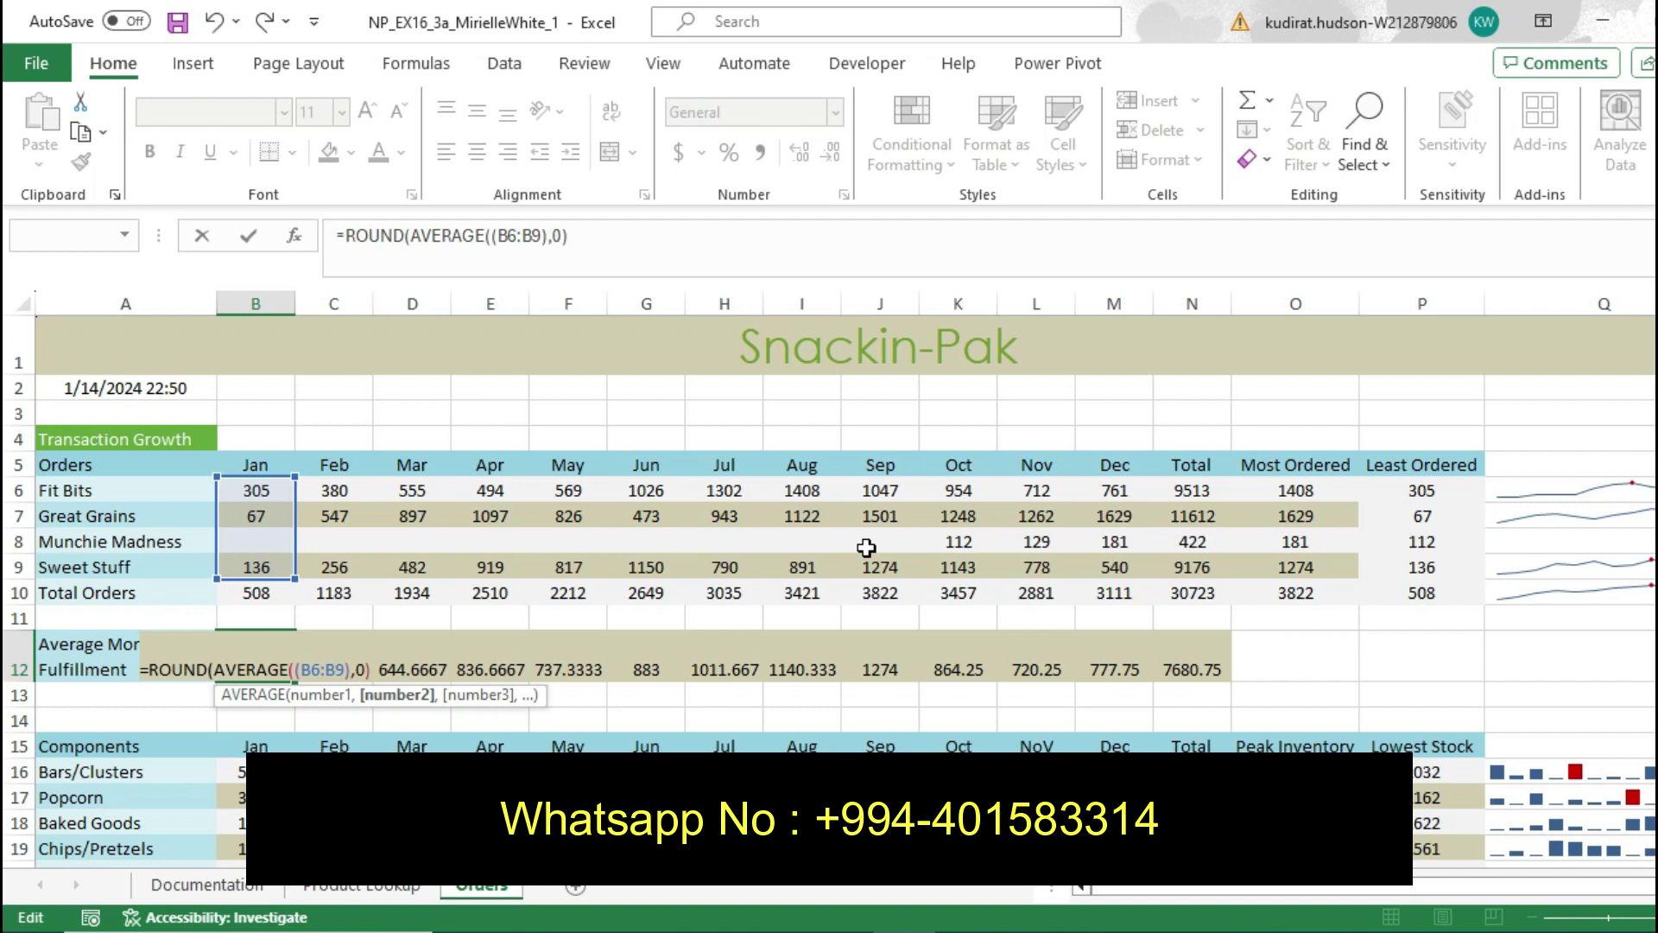
key("Return")
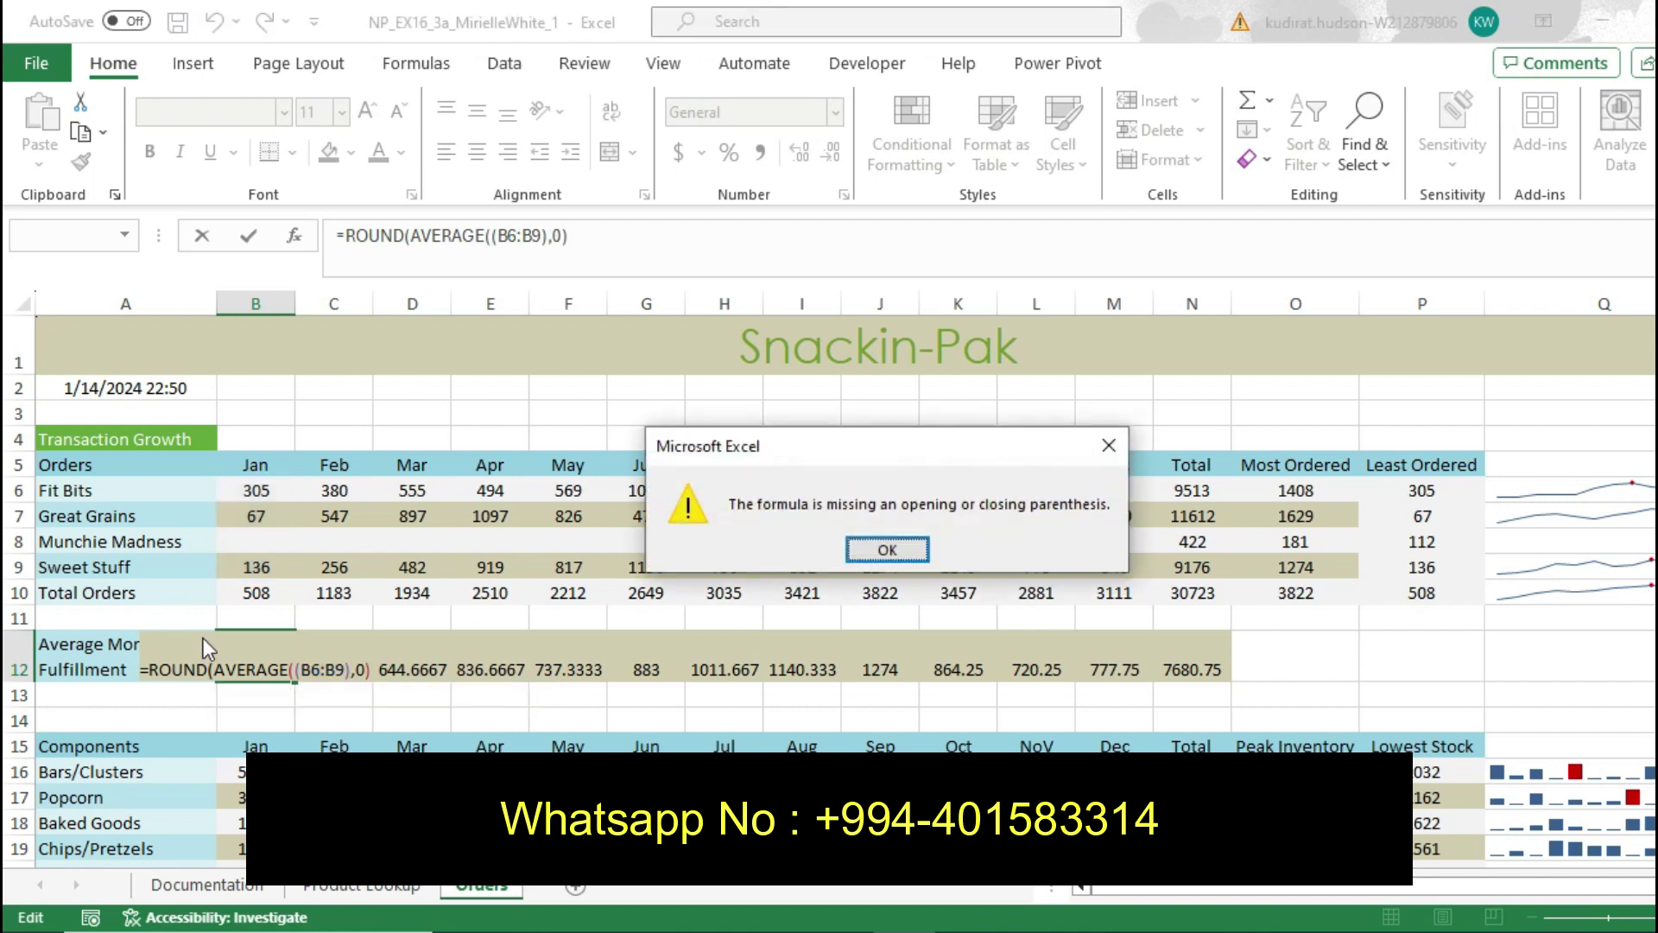
left_click(859, 551)
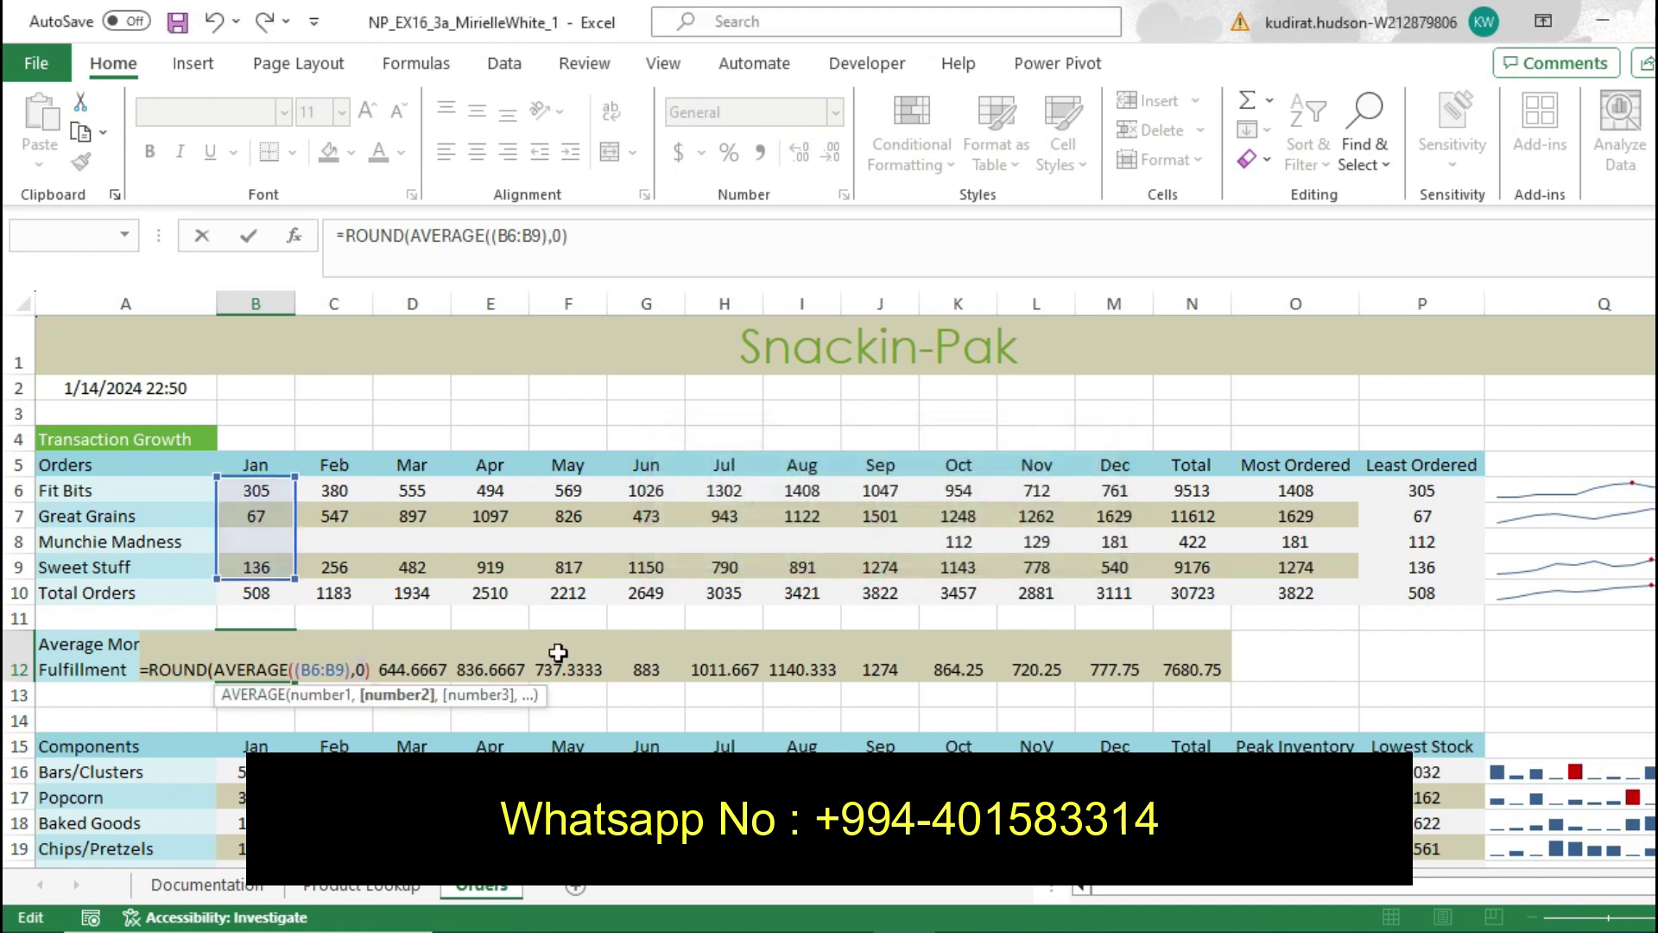
left_click(351, 669)
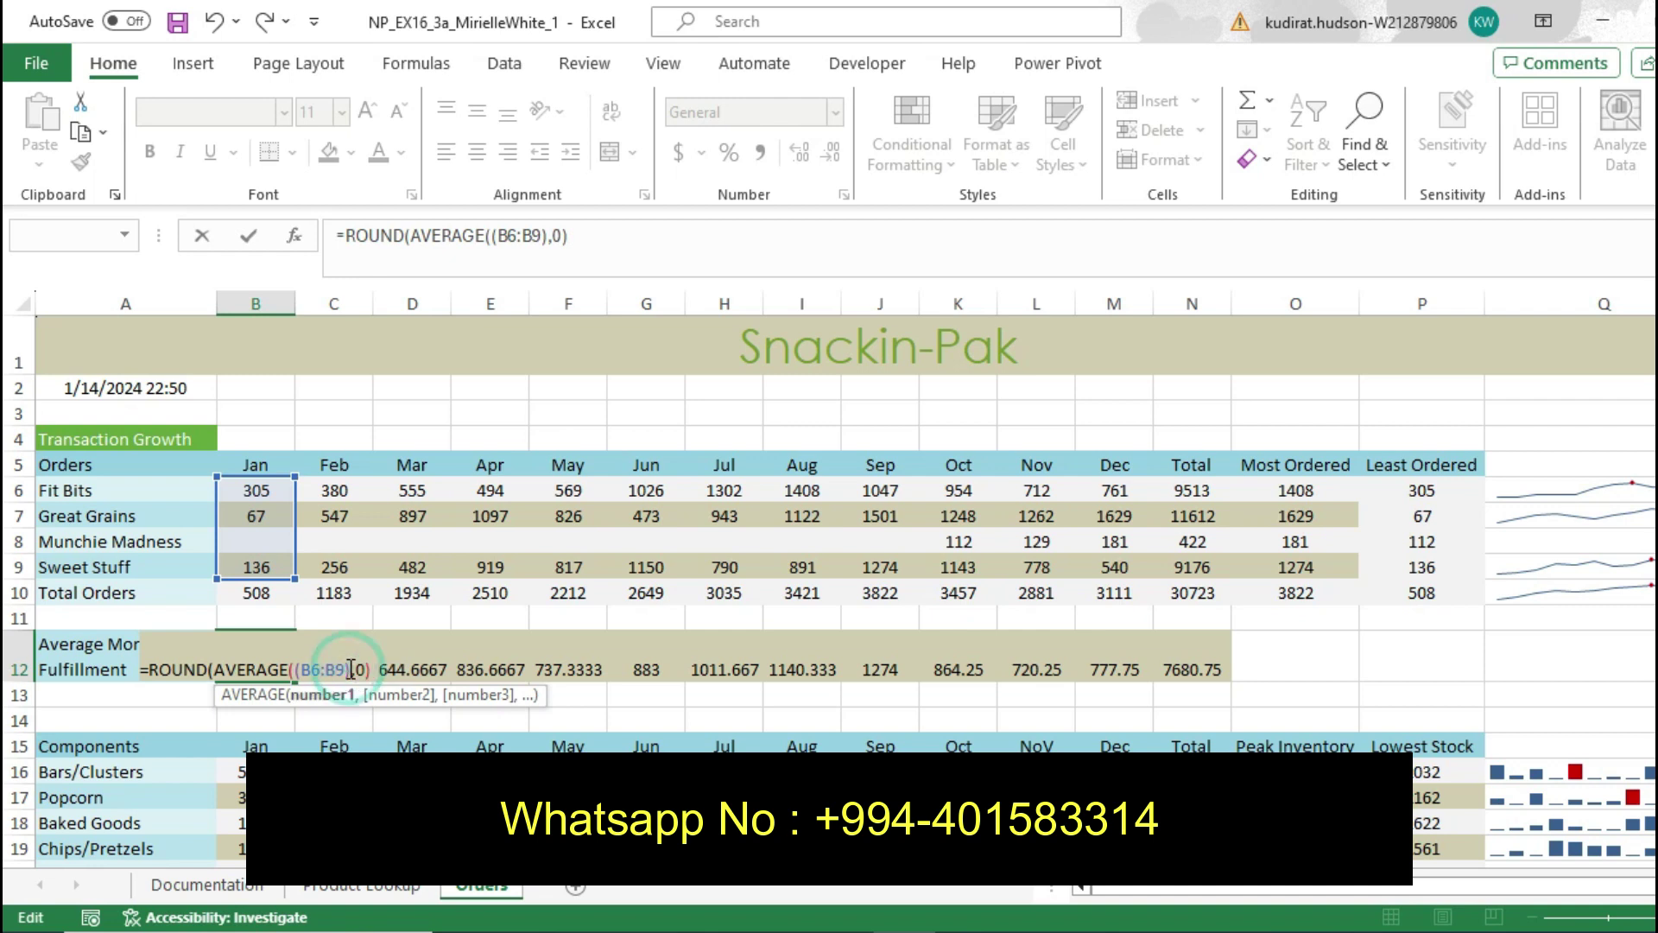
type(")")
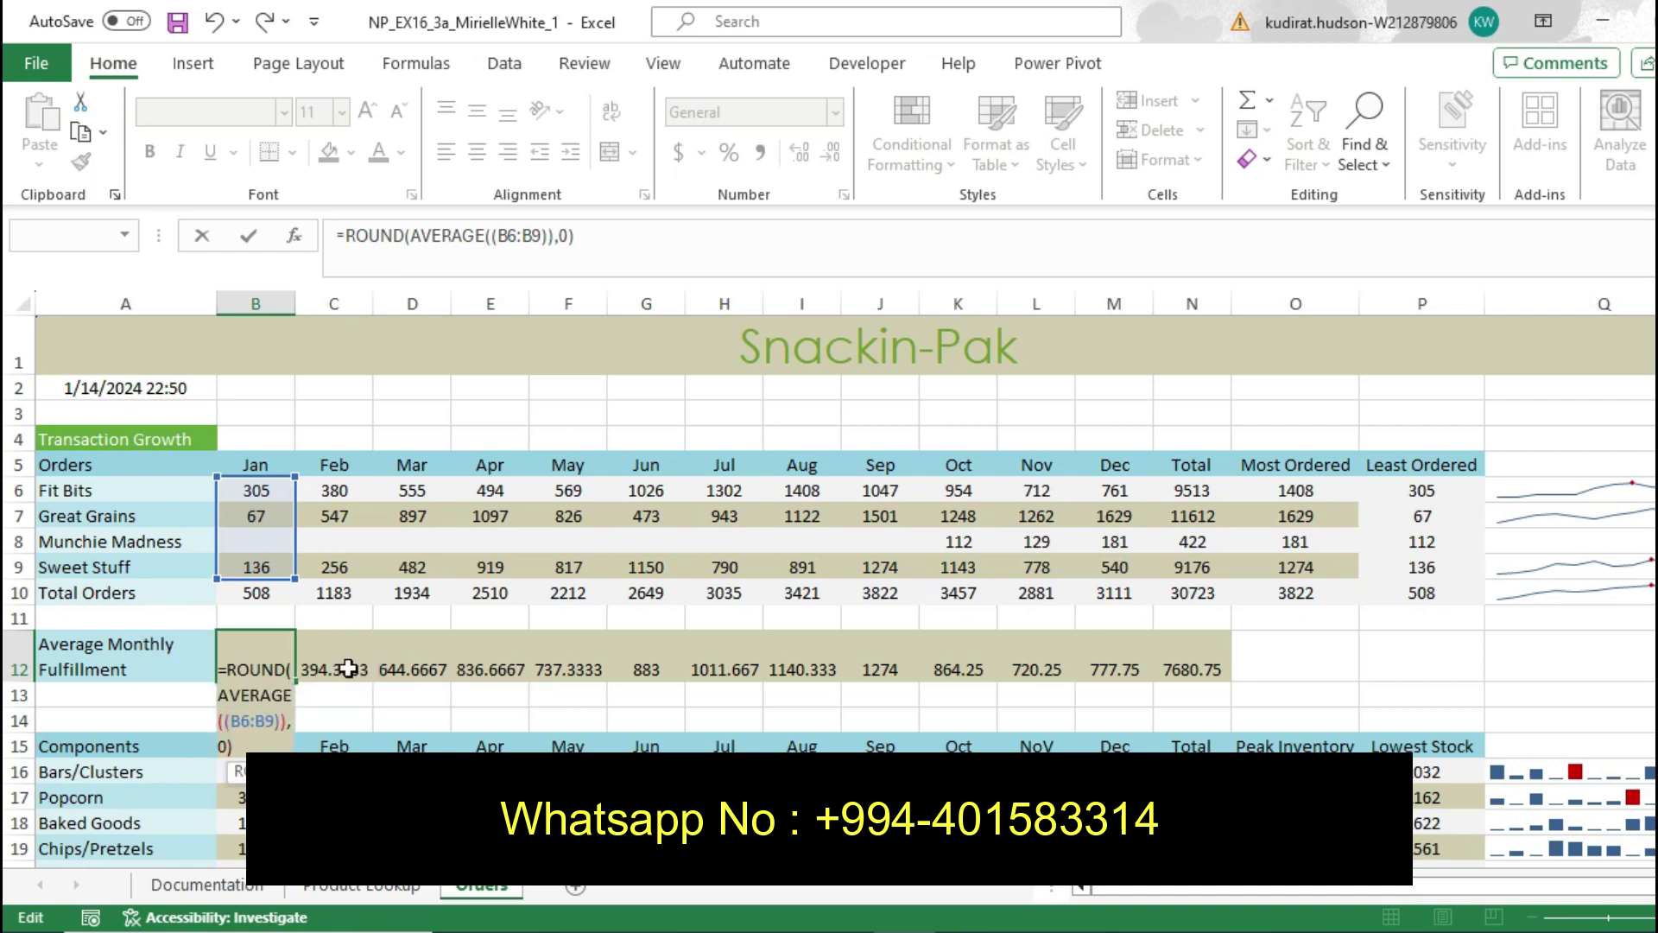
key("Return")
left_click(230, 670)
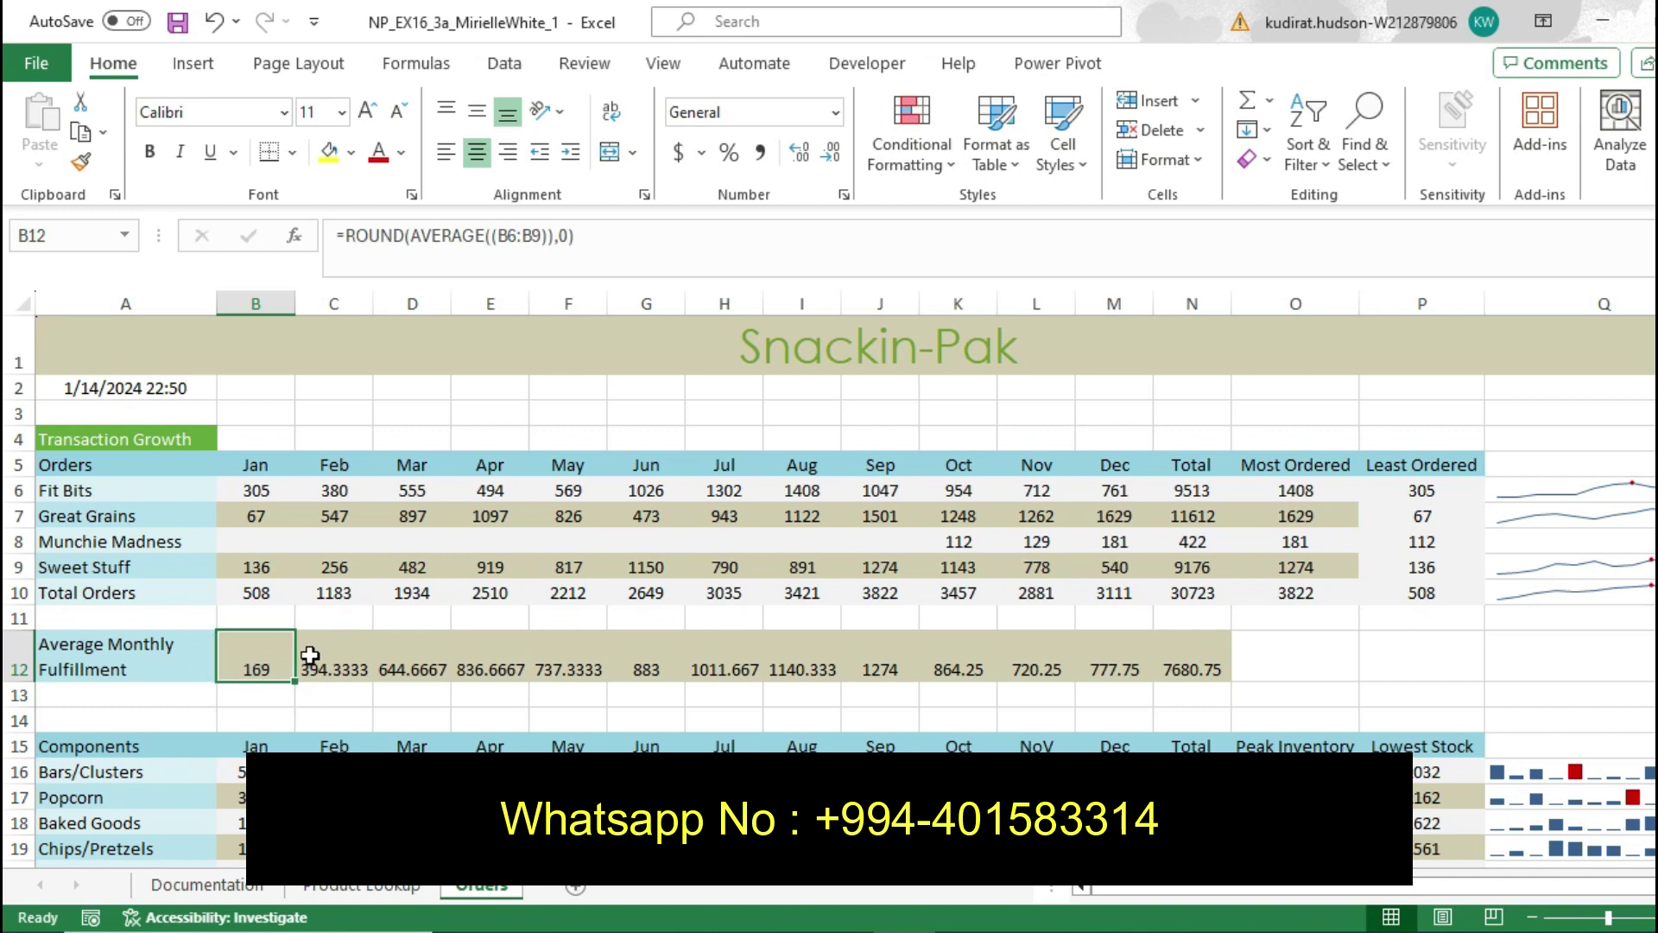
Fill B12's rounded average formula across C12:N12, giving whole numbers up to 7681
left_click_drag(297, 682, 1121, 681)
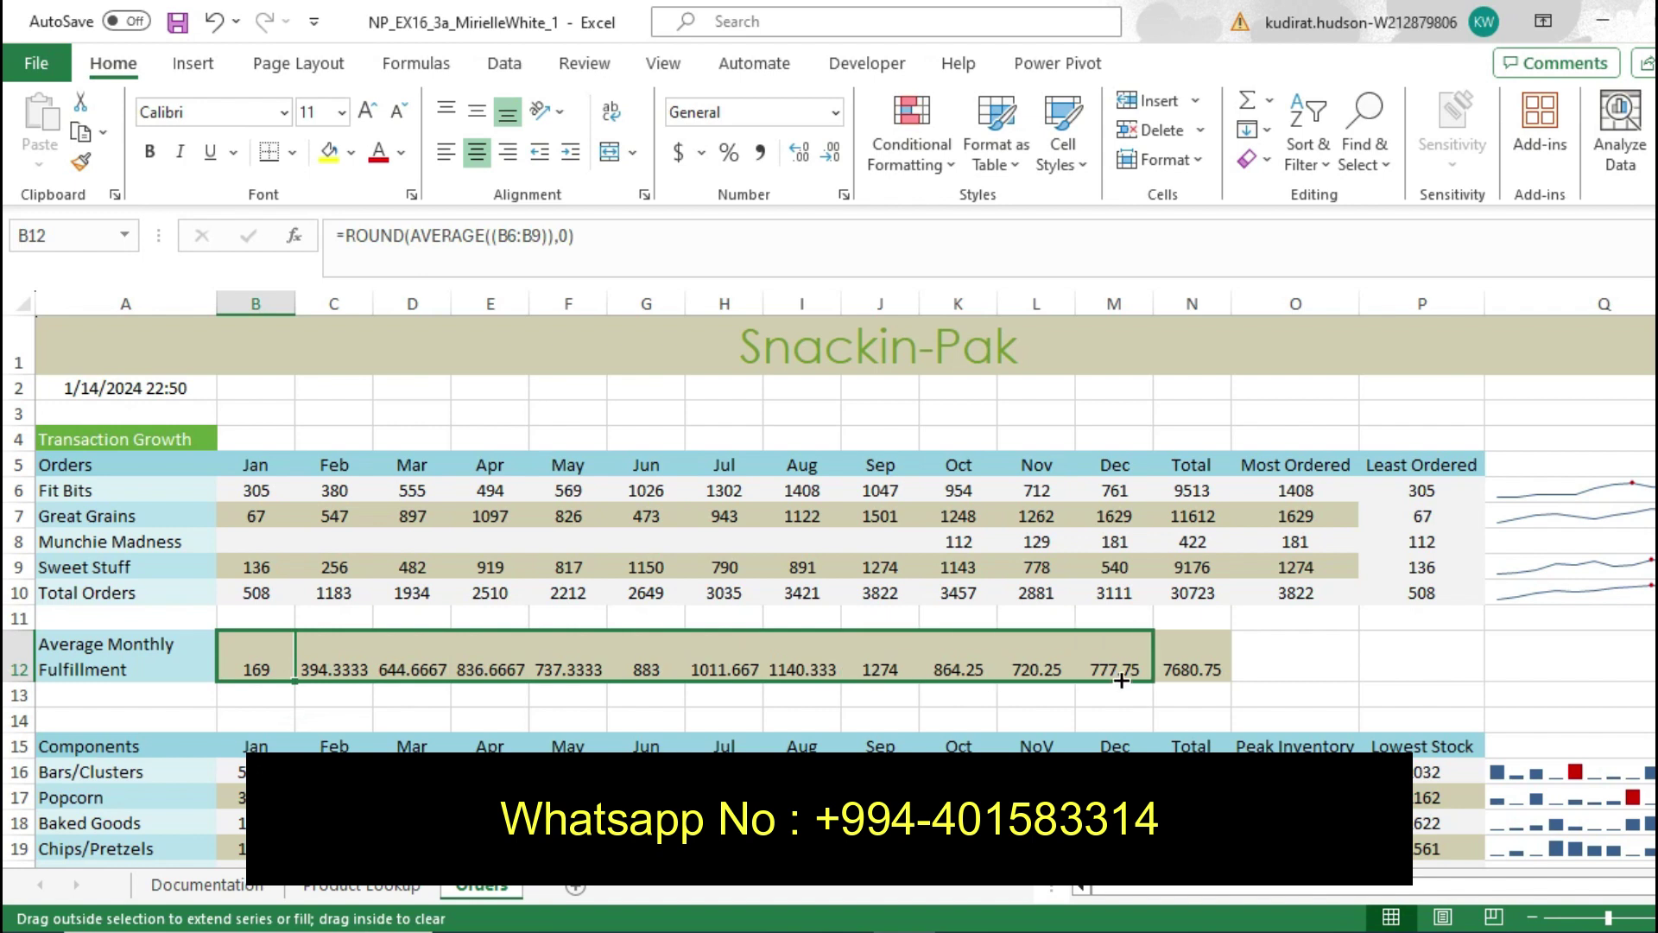
left_click_drag(1121, 681, 1218, 682)
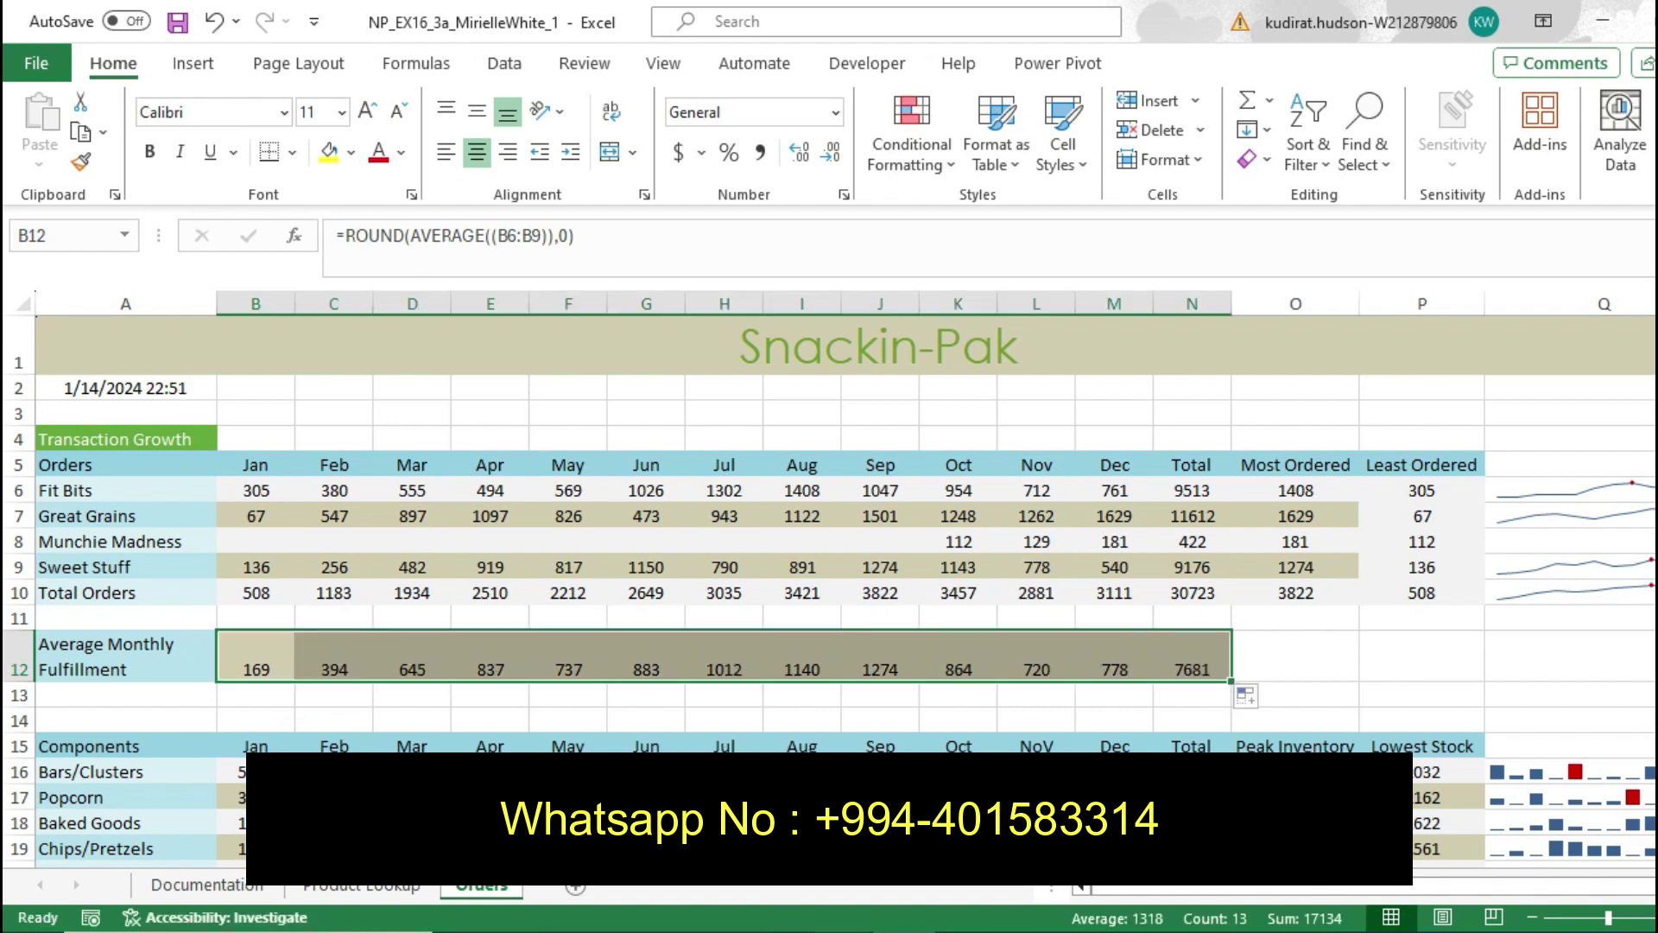
key("alt+Tab")
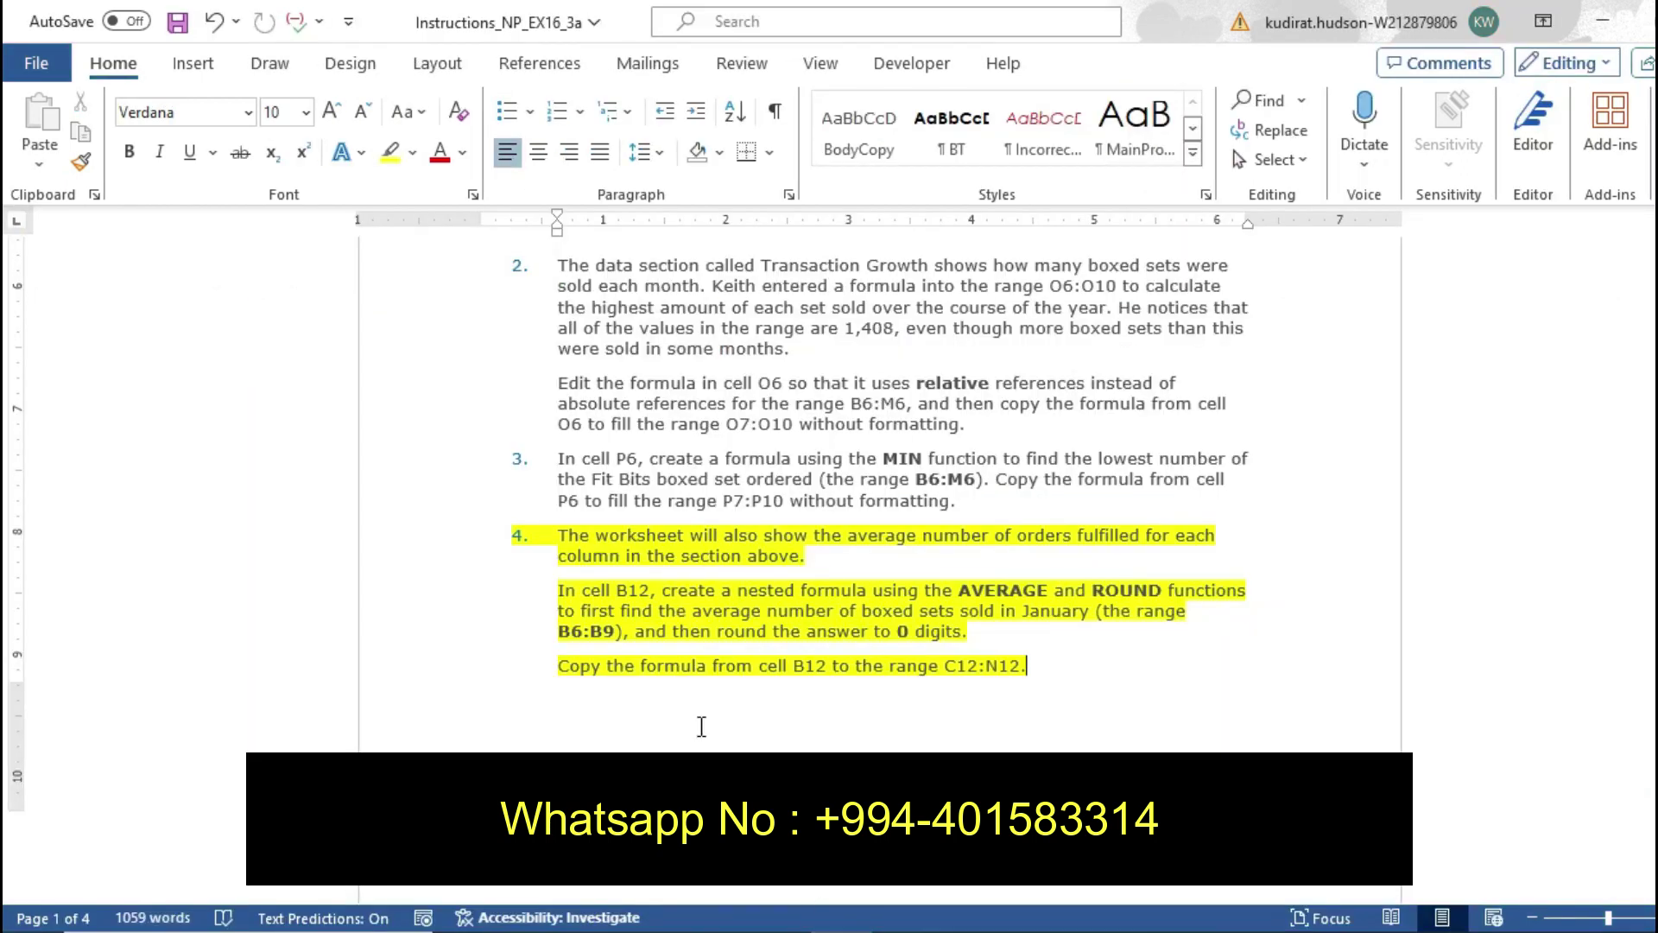
Undo step 4's highlight and highlight step 5 about AutoFilling months in yellow
key("ctrl+z")
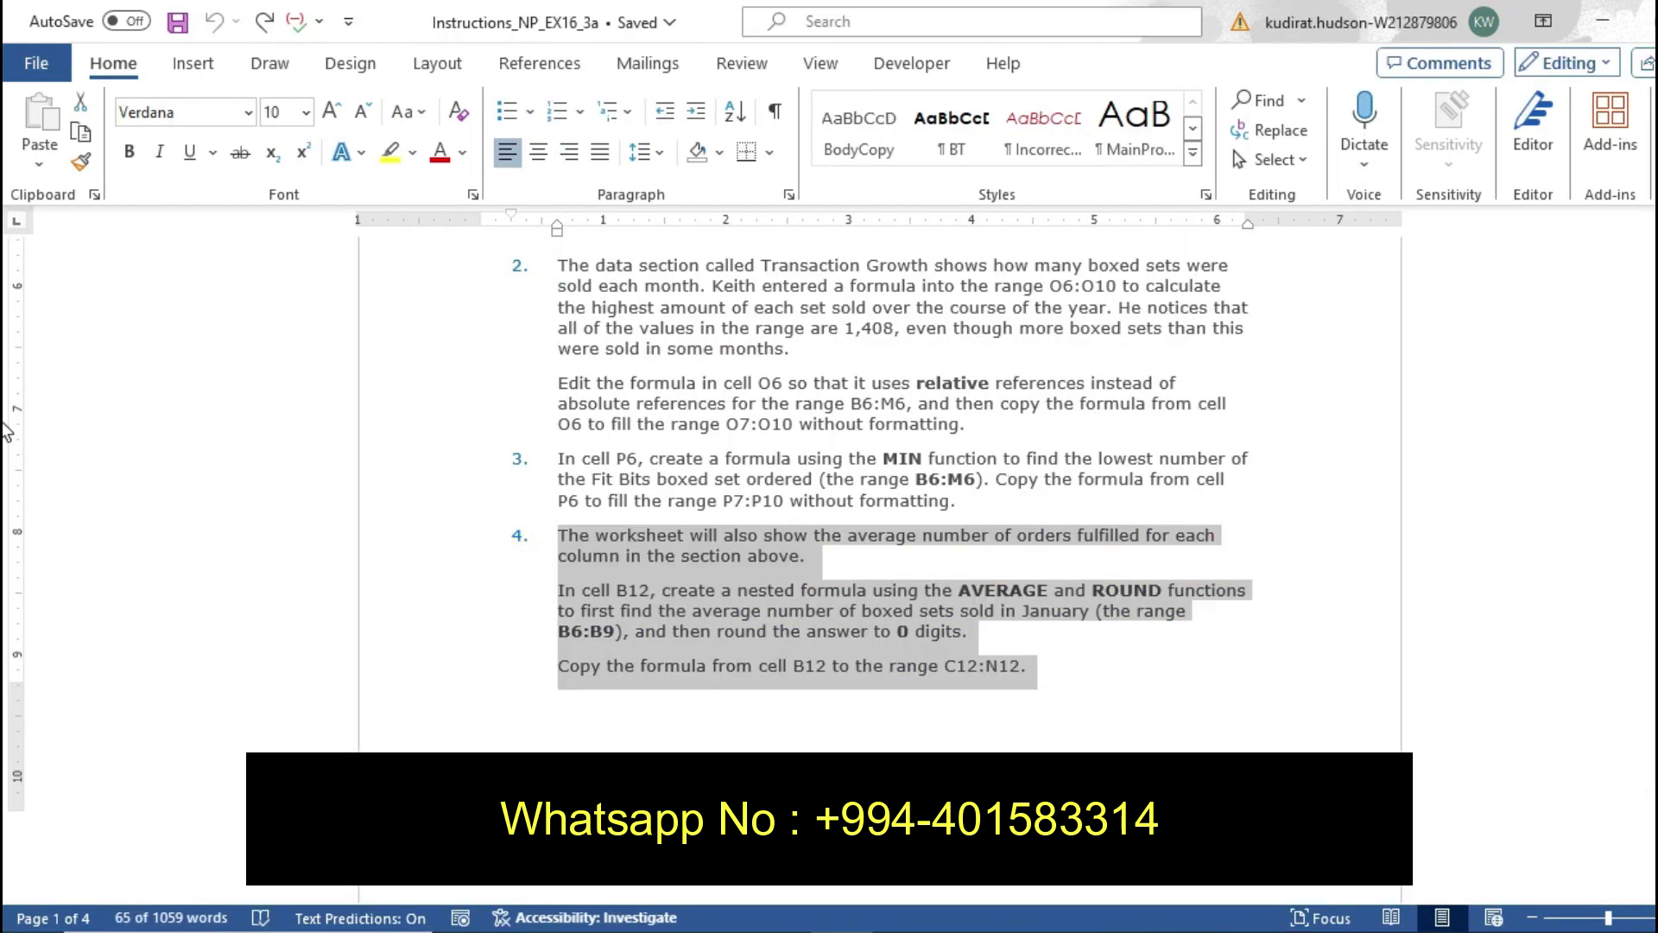
scroll(7, 467, "down", 5)
scroll(7, 493, "down", 5)
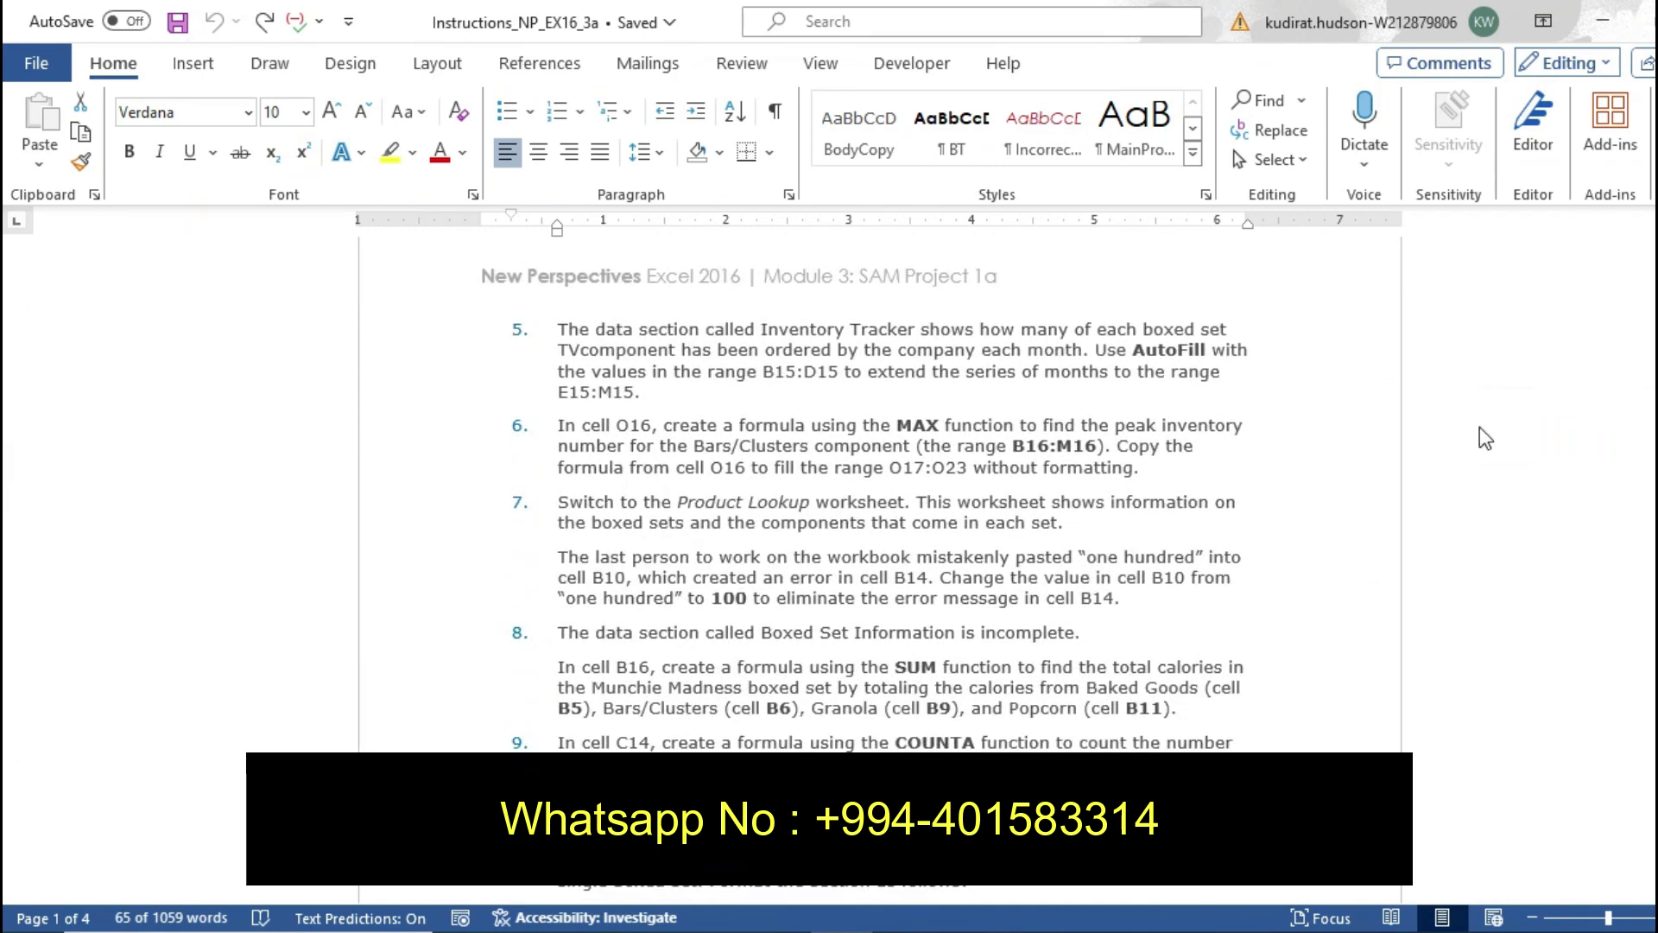
left_click(582, 383)
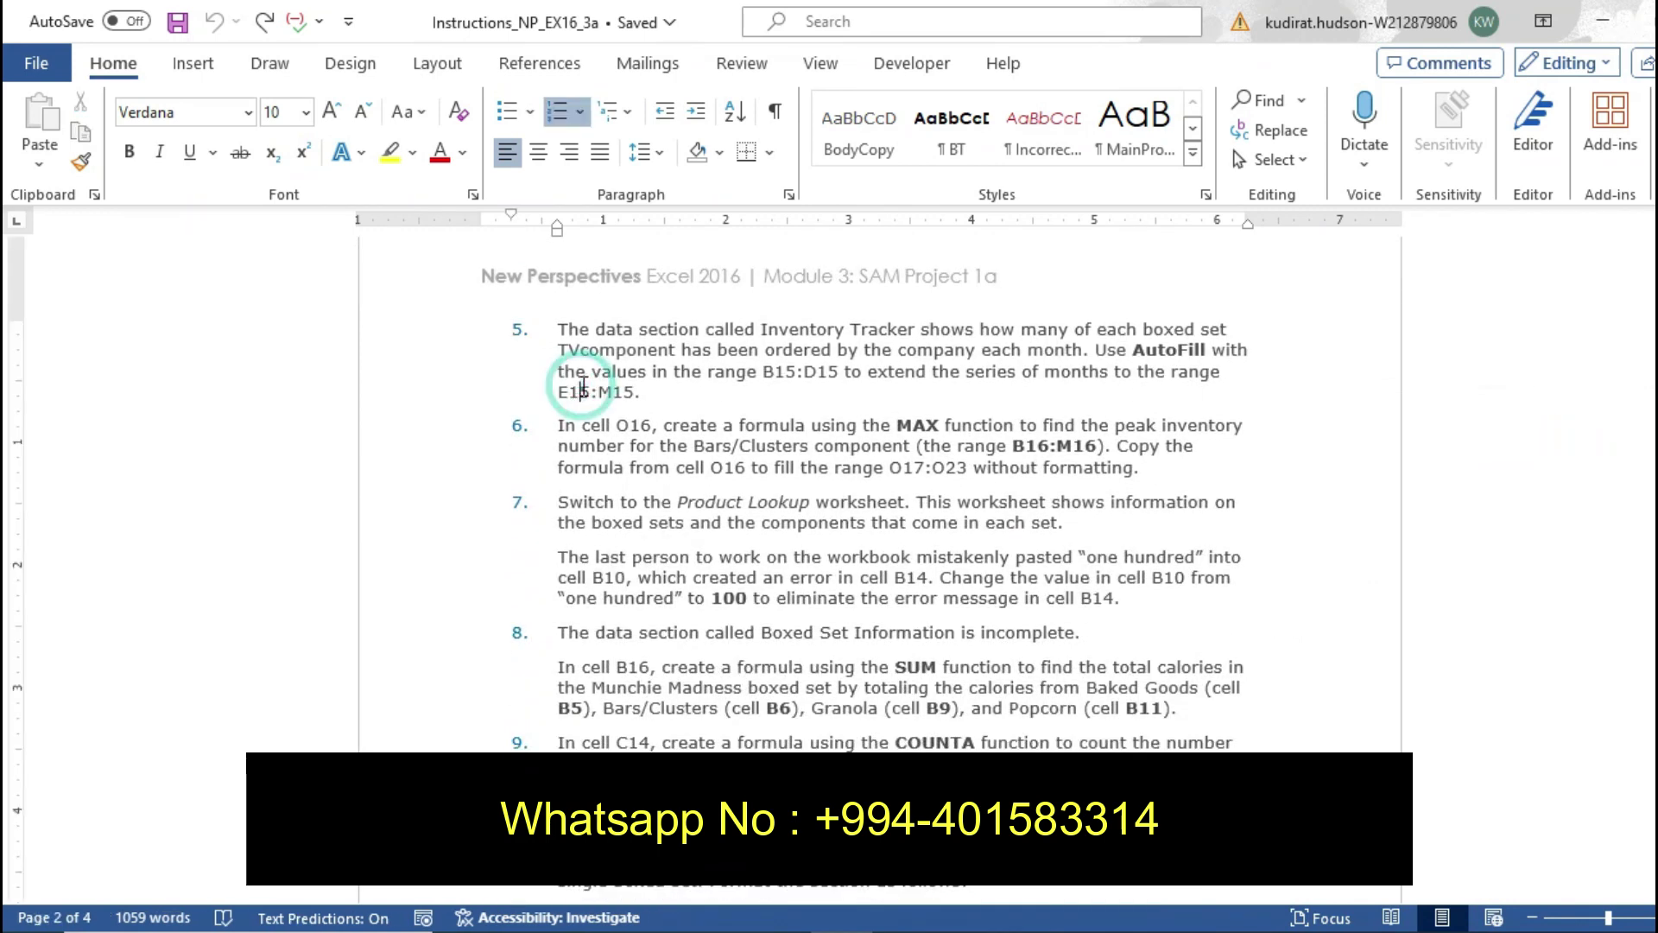
mouse_move(555, 322)
left_mouse_down()
mouse_move(574, 350)
mouse_move(683, 396)
left_mouse_up()
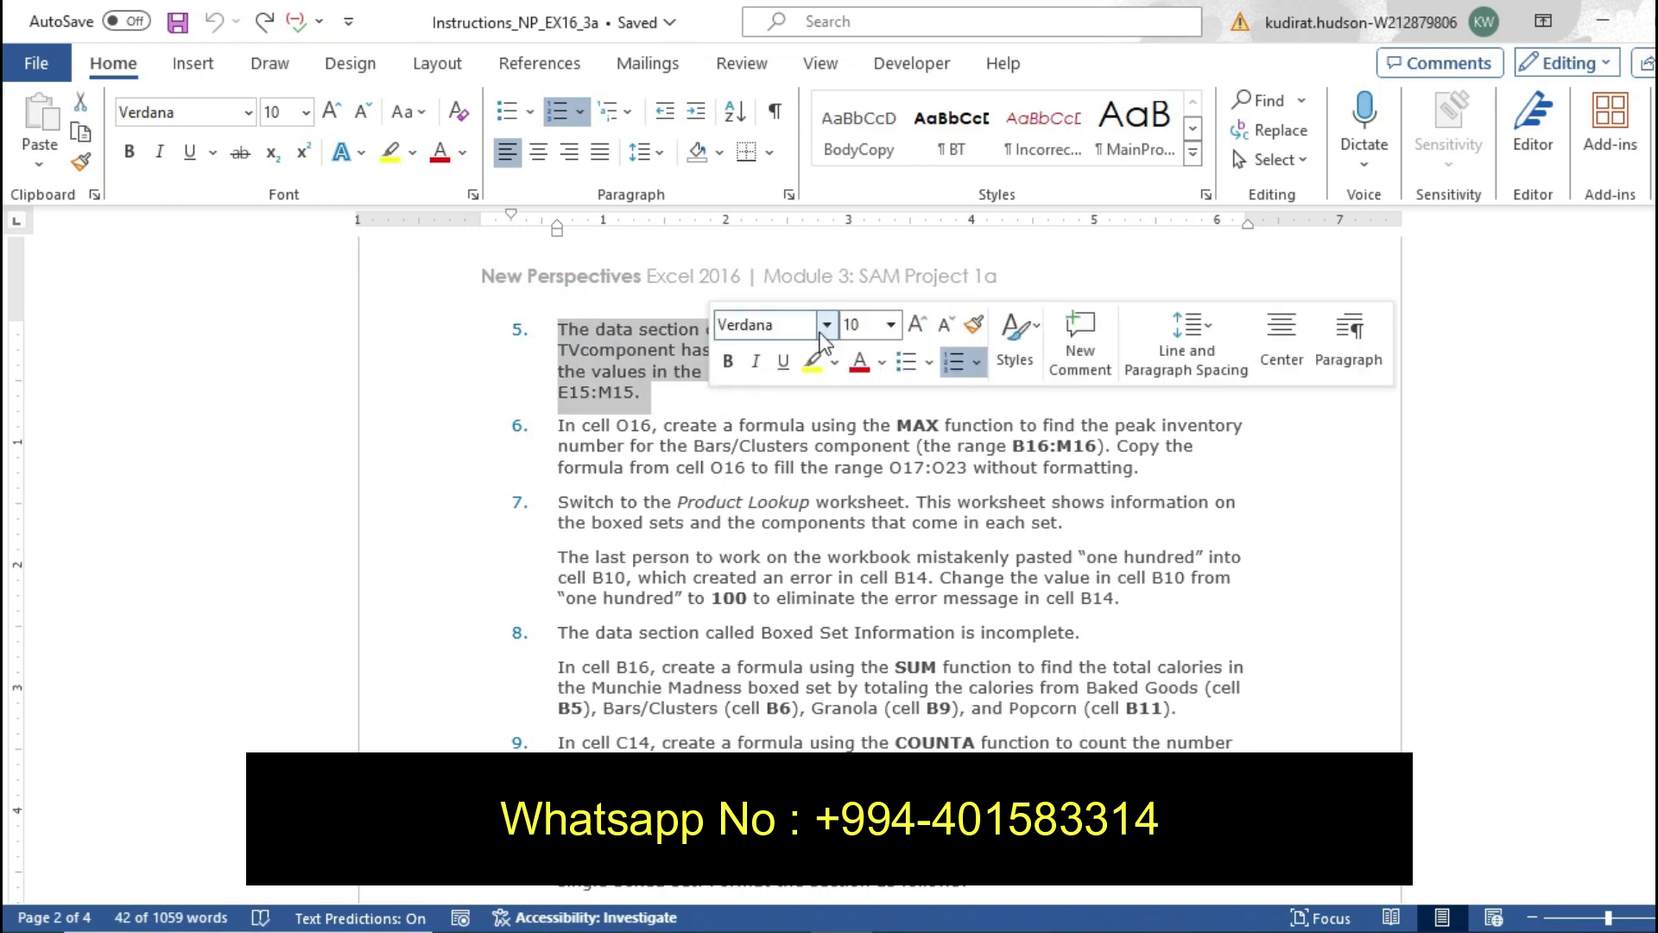
left_click(809, 368)
left_click(802, 399)
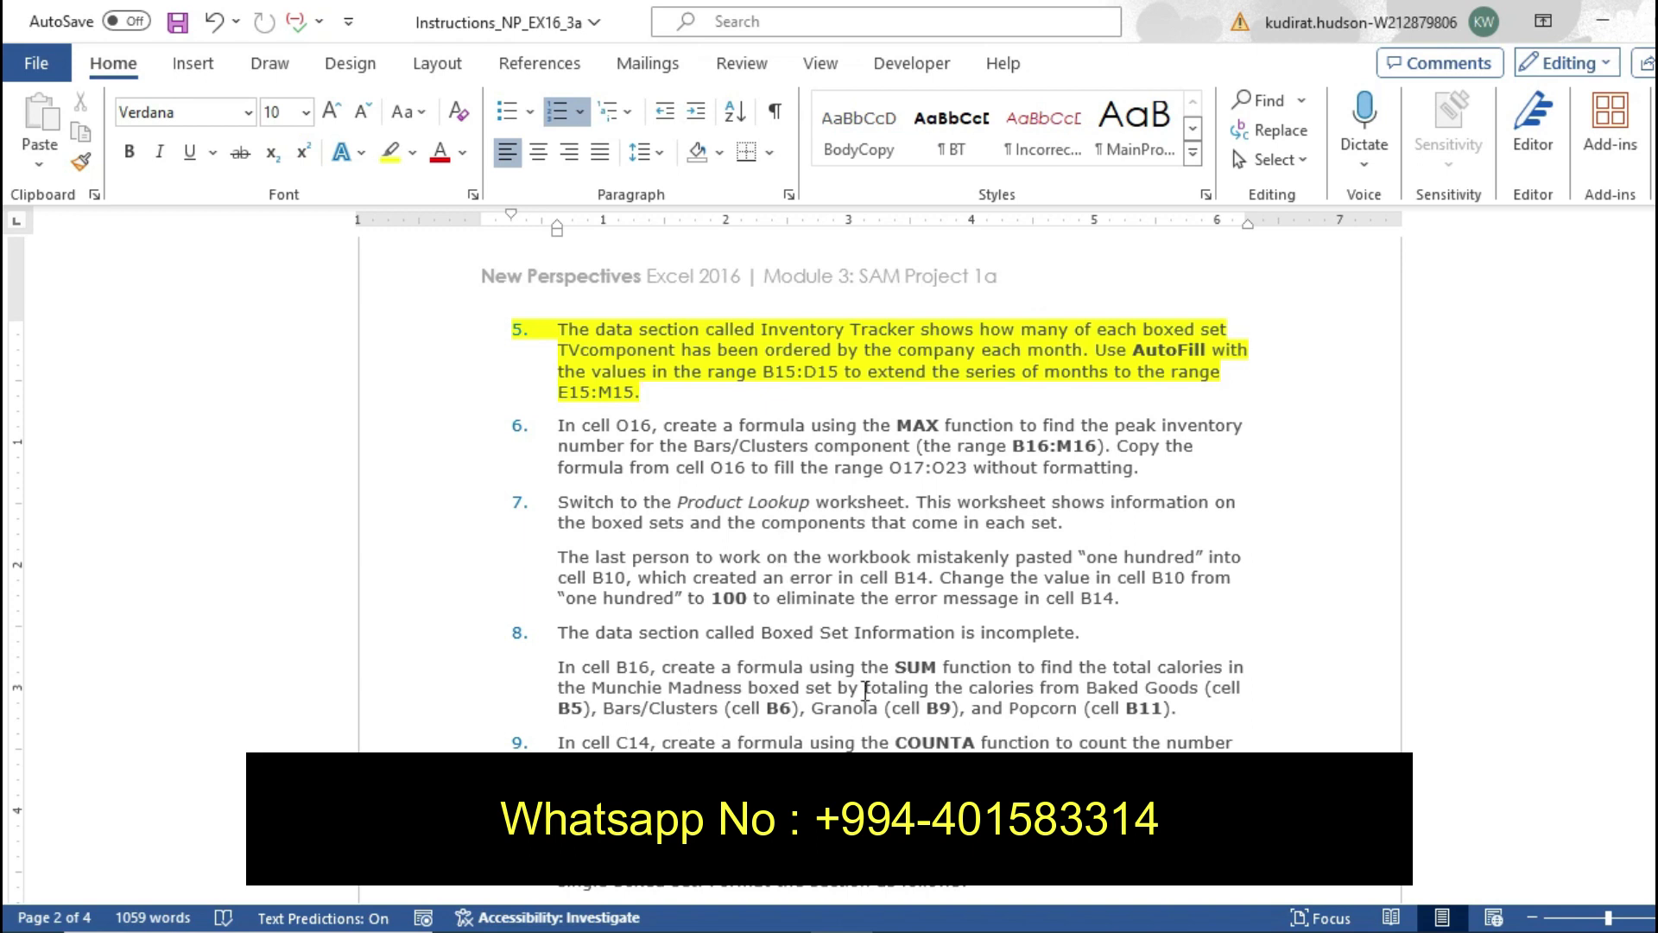
key("alt+Tab")
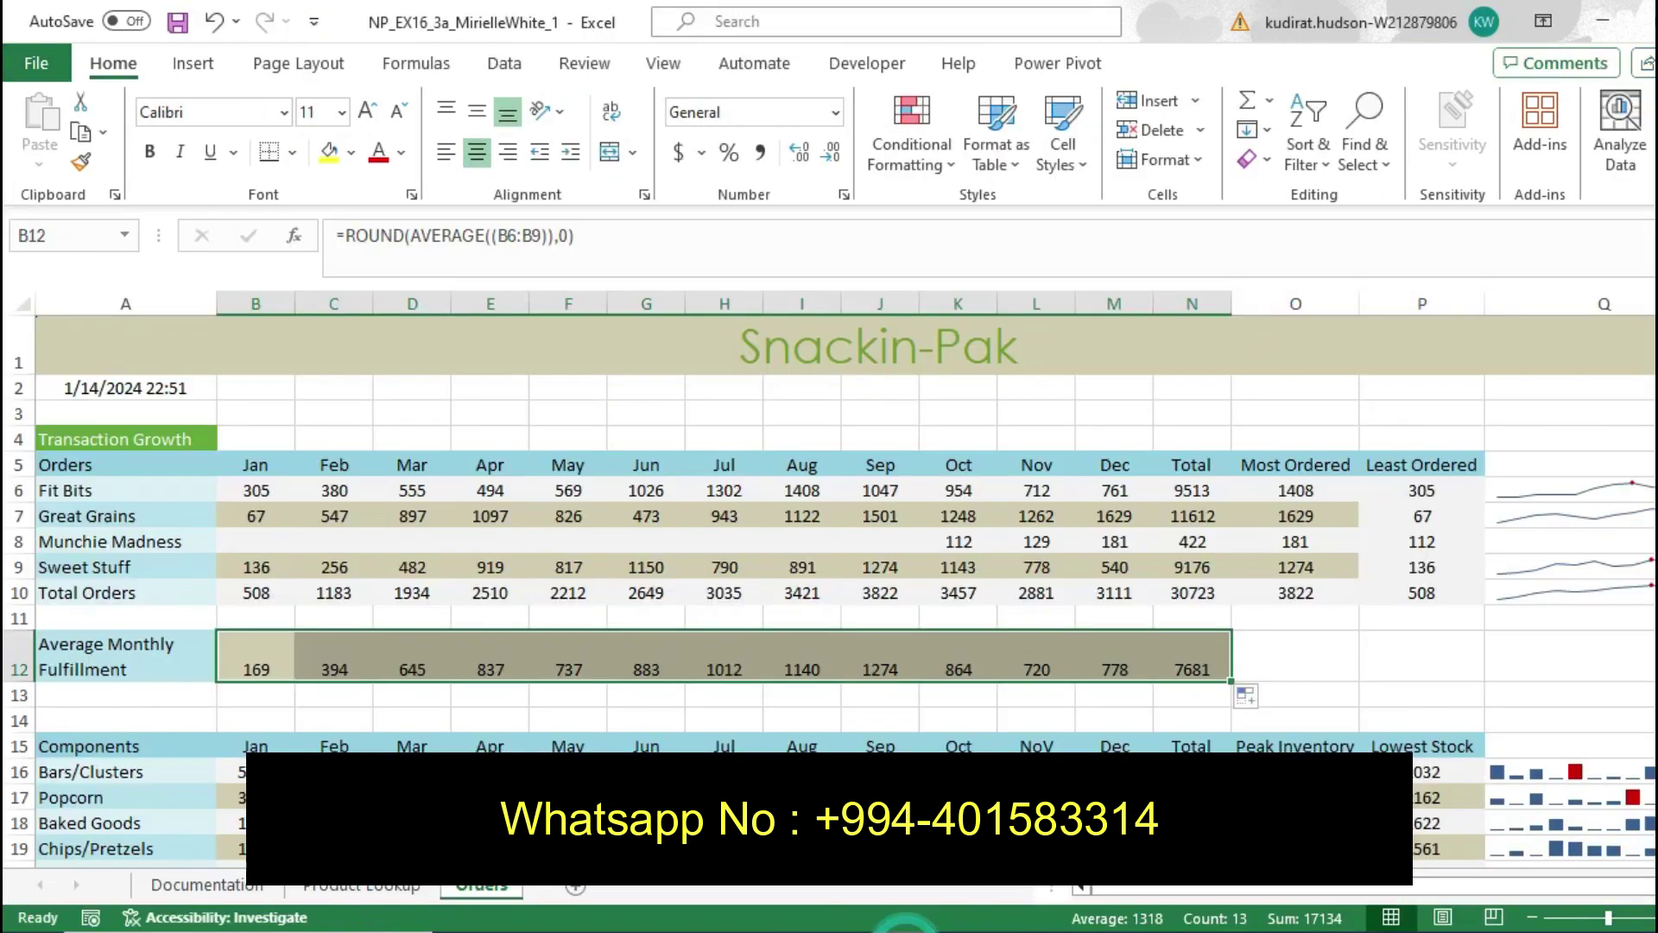
Check the Jan, Mar and May headings in B15, D15, F15 and undo step 5's highlight
left_click(263, 745)
left_click(393, 744)
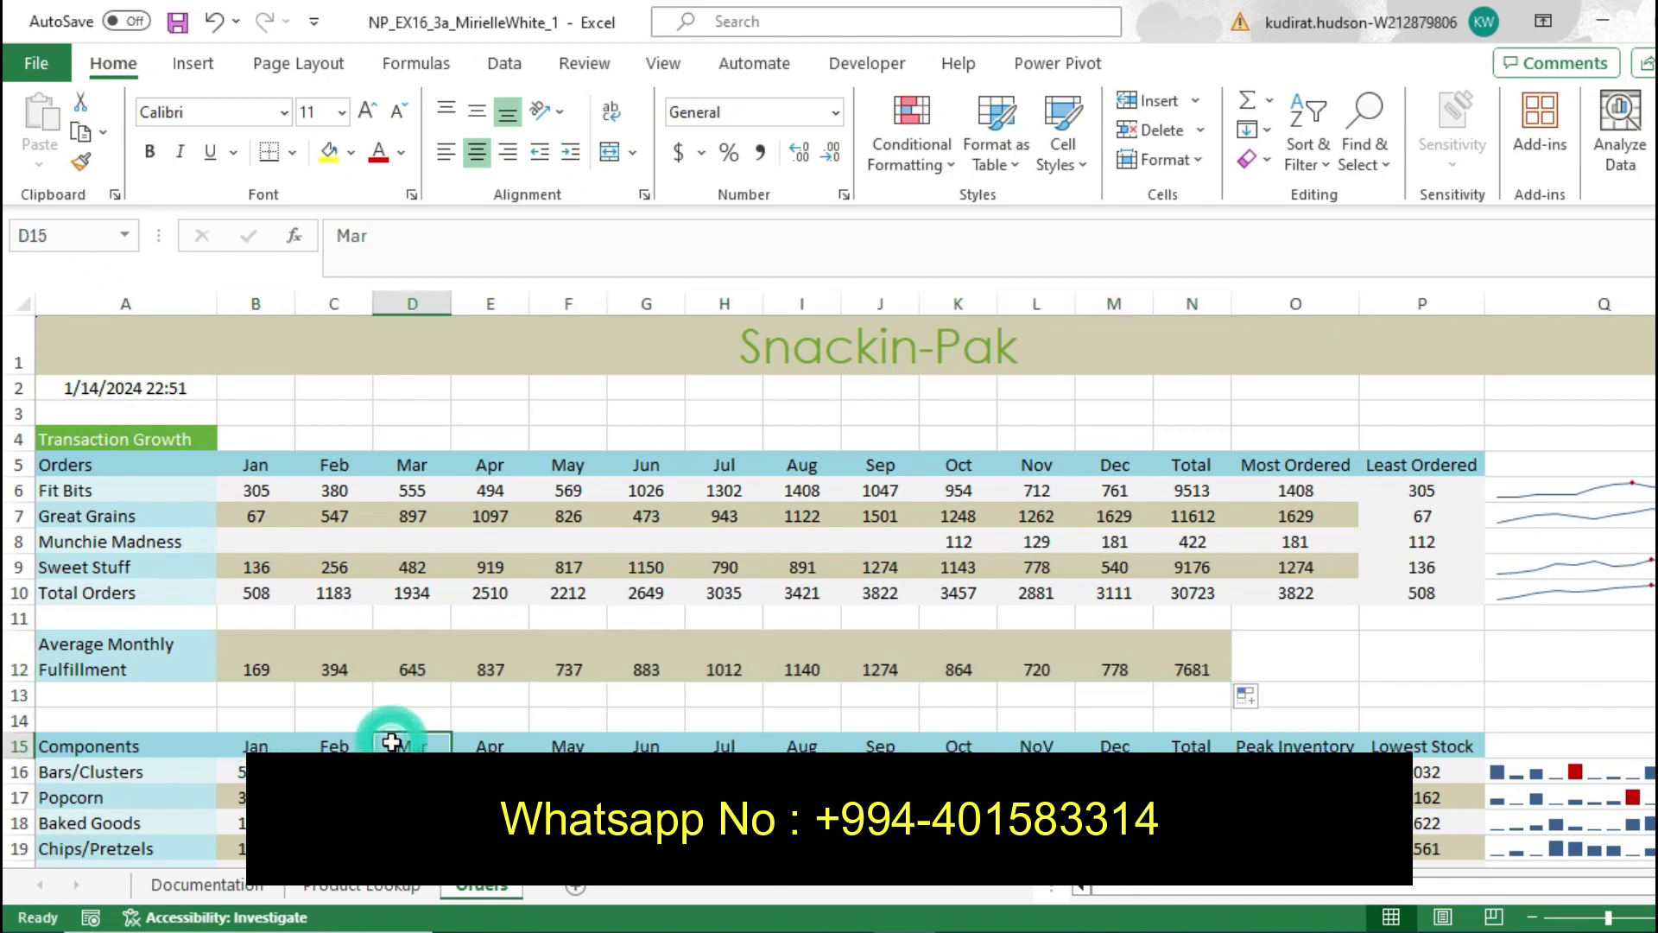
left_click(575, 745)
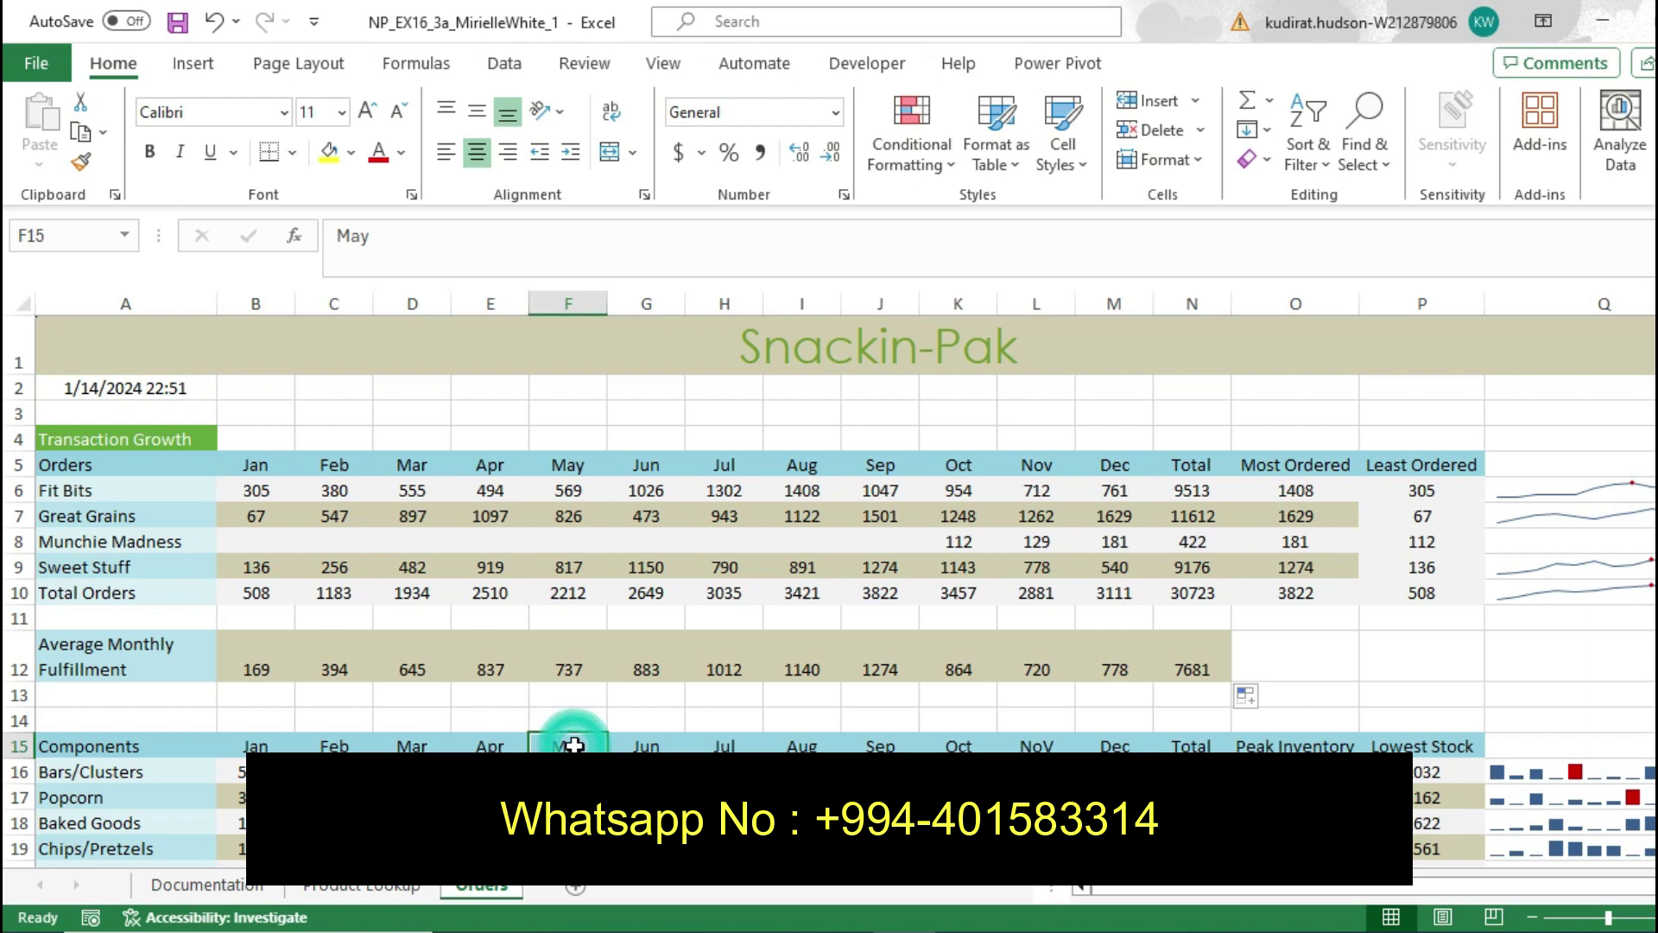
key("alt+Tab")
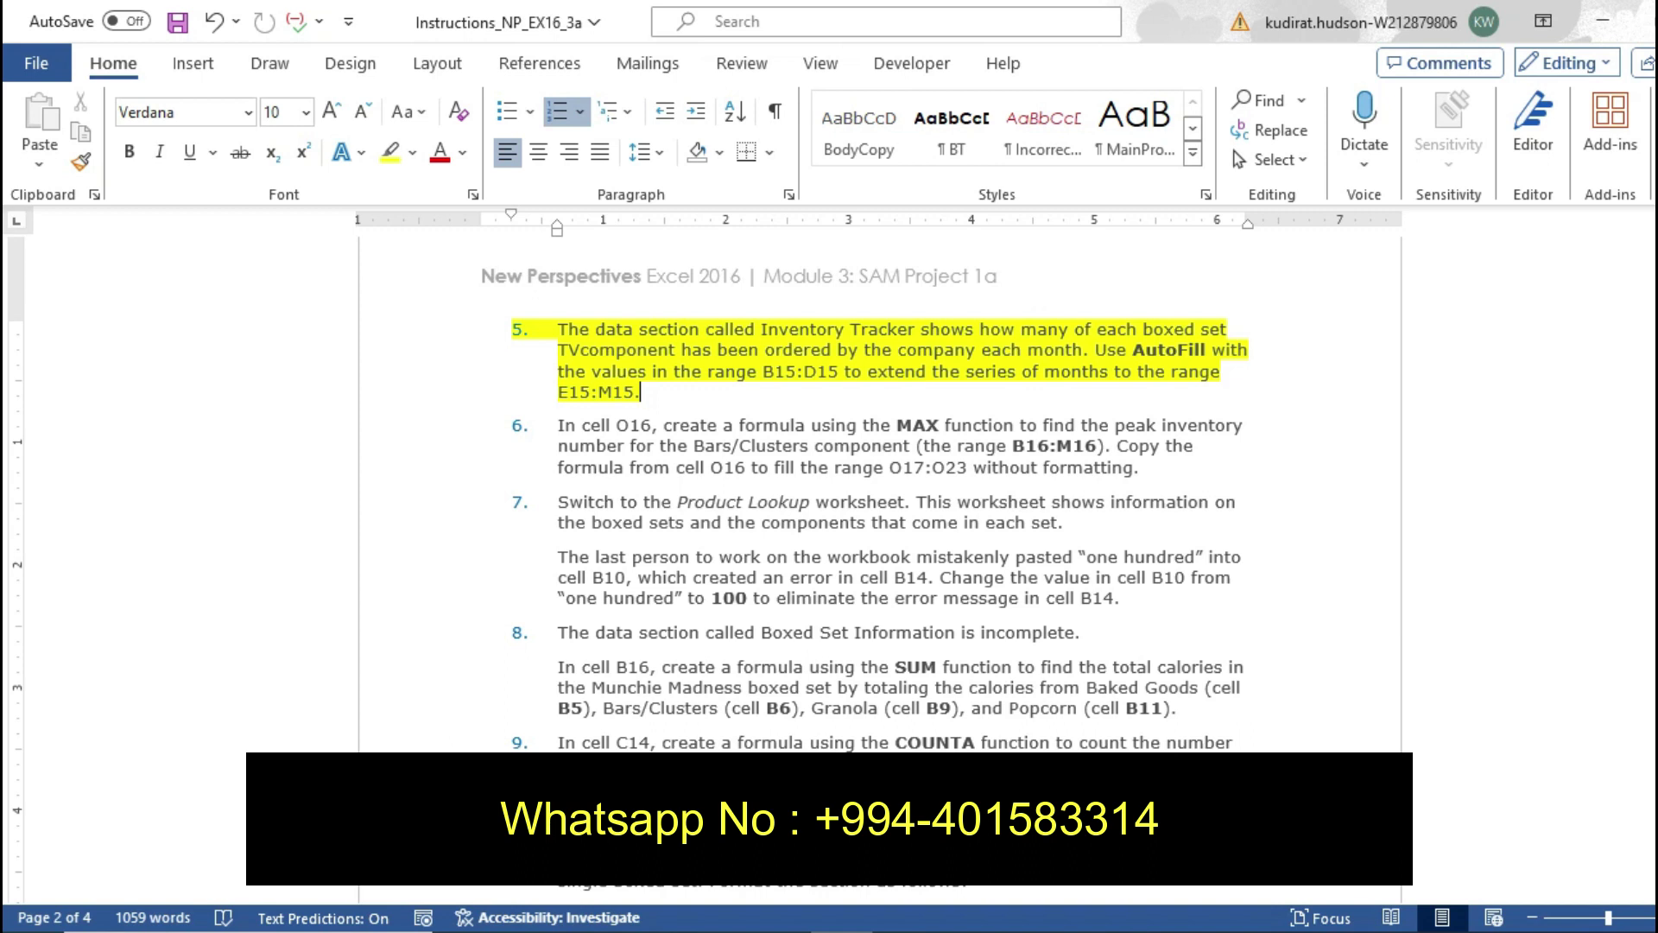
key("alt+Tab")
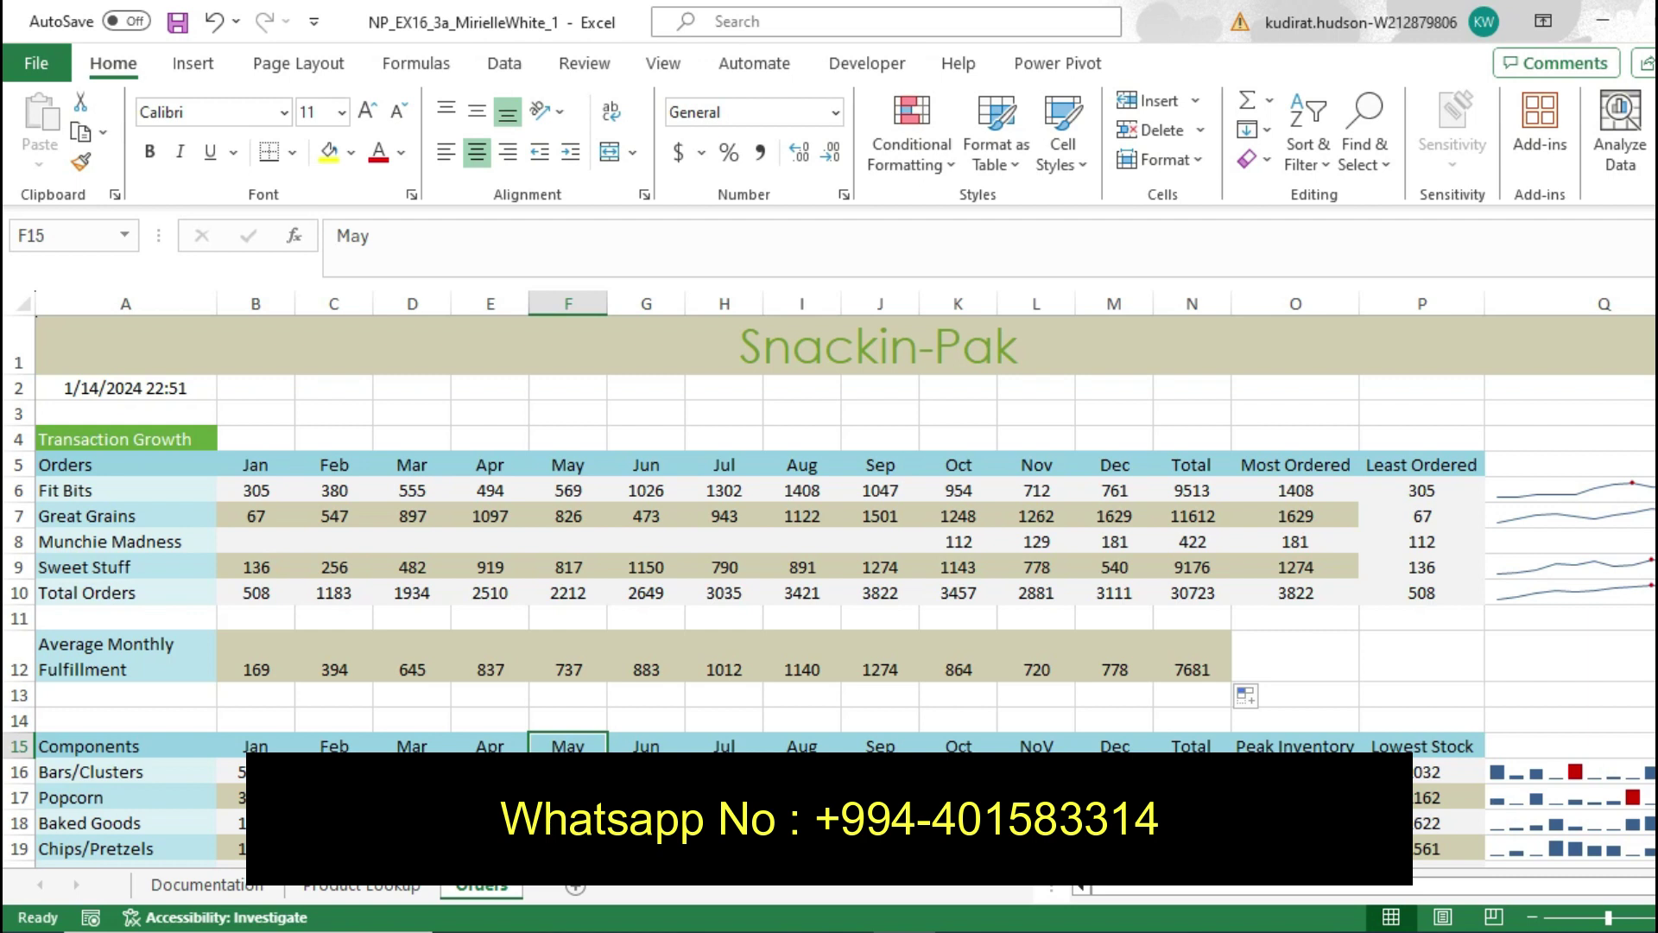
key("alt+Tab")
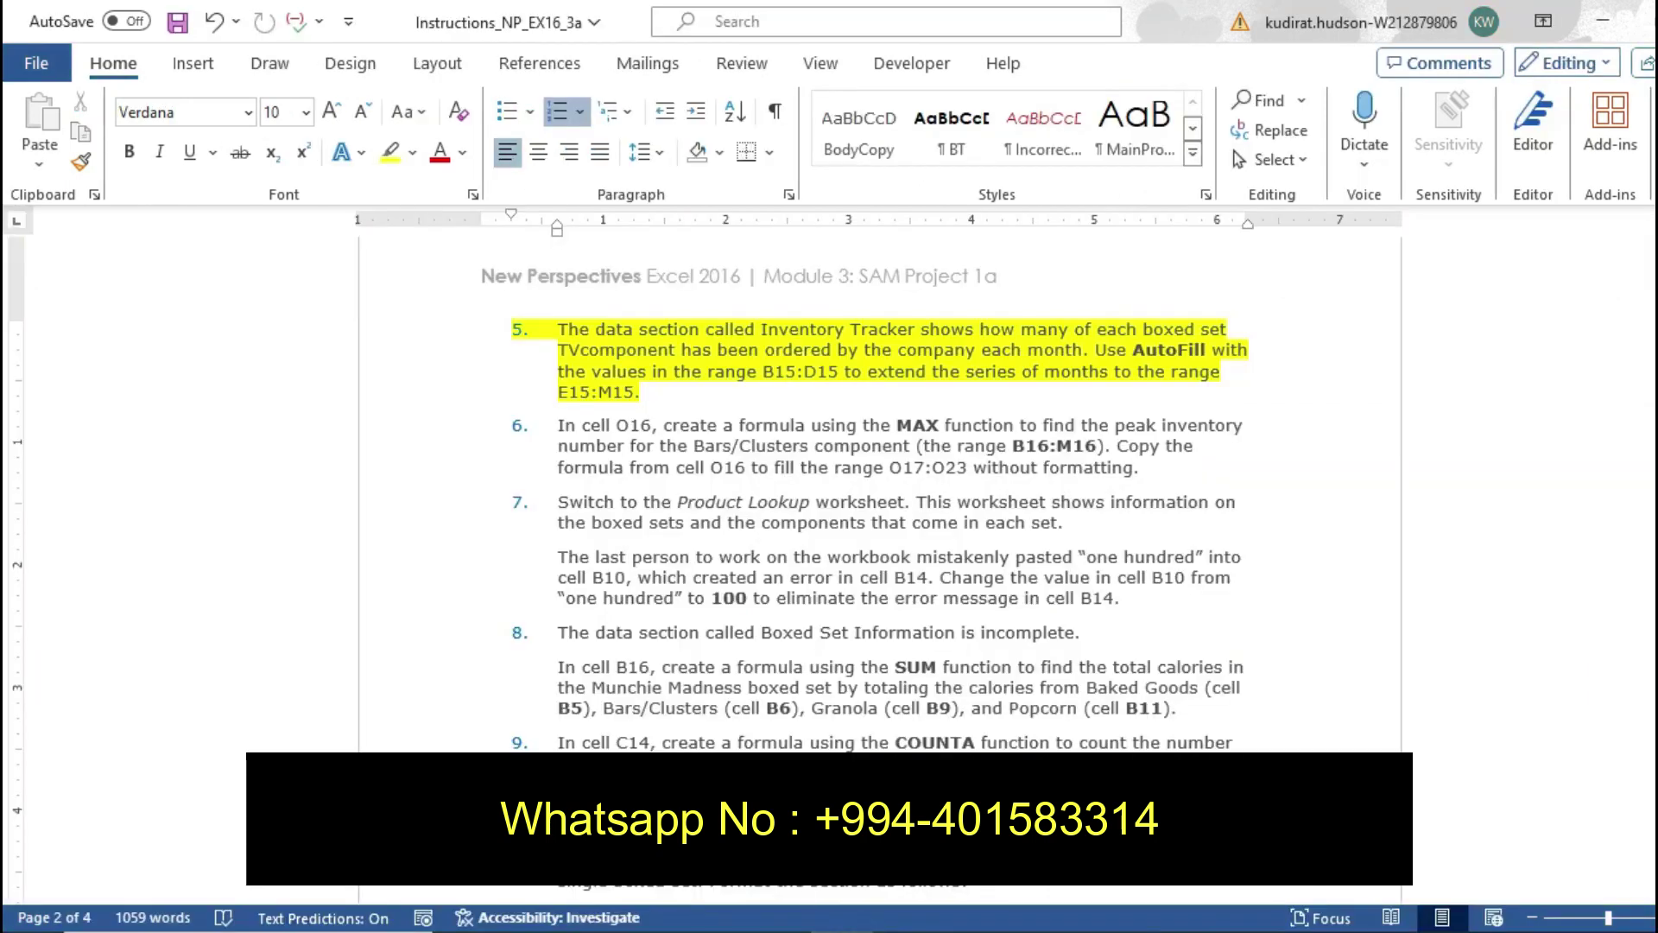
key("ctrl+z")
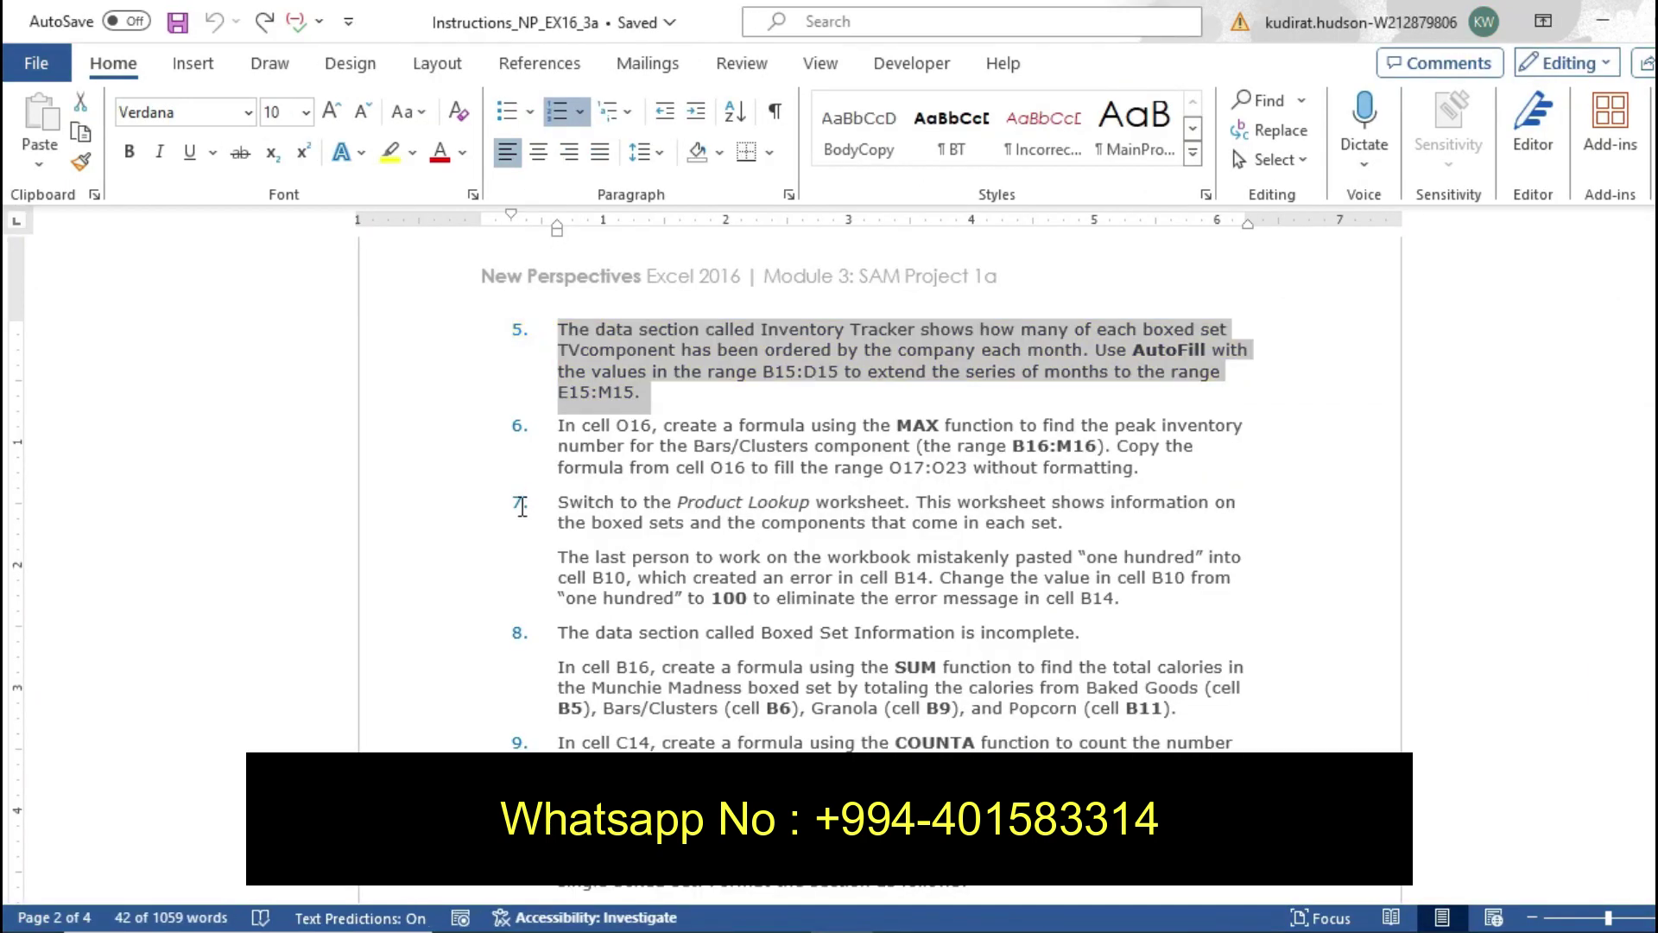
key("alt+Tab")
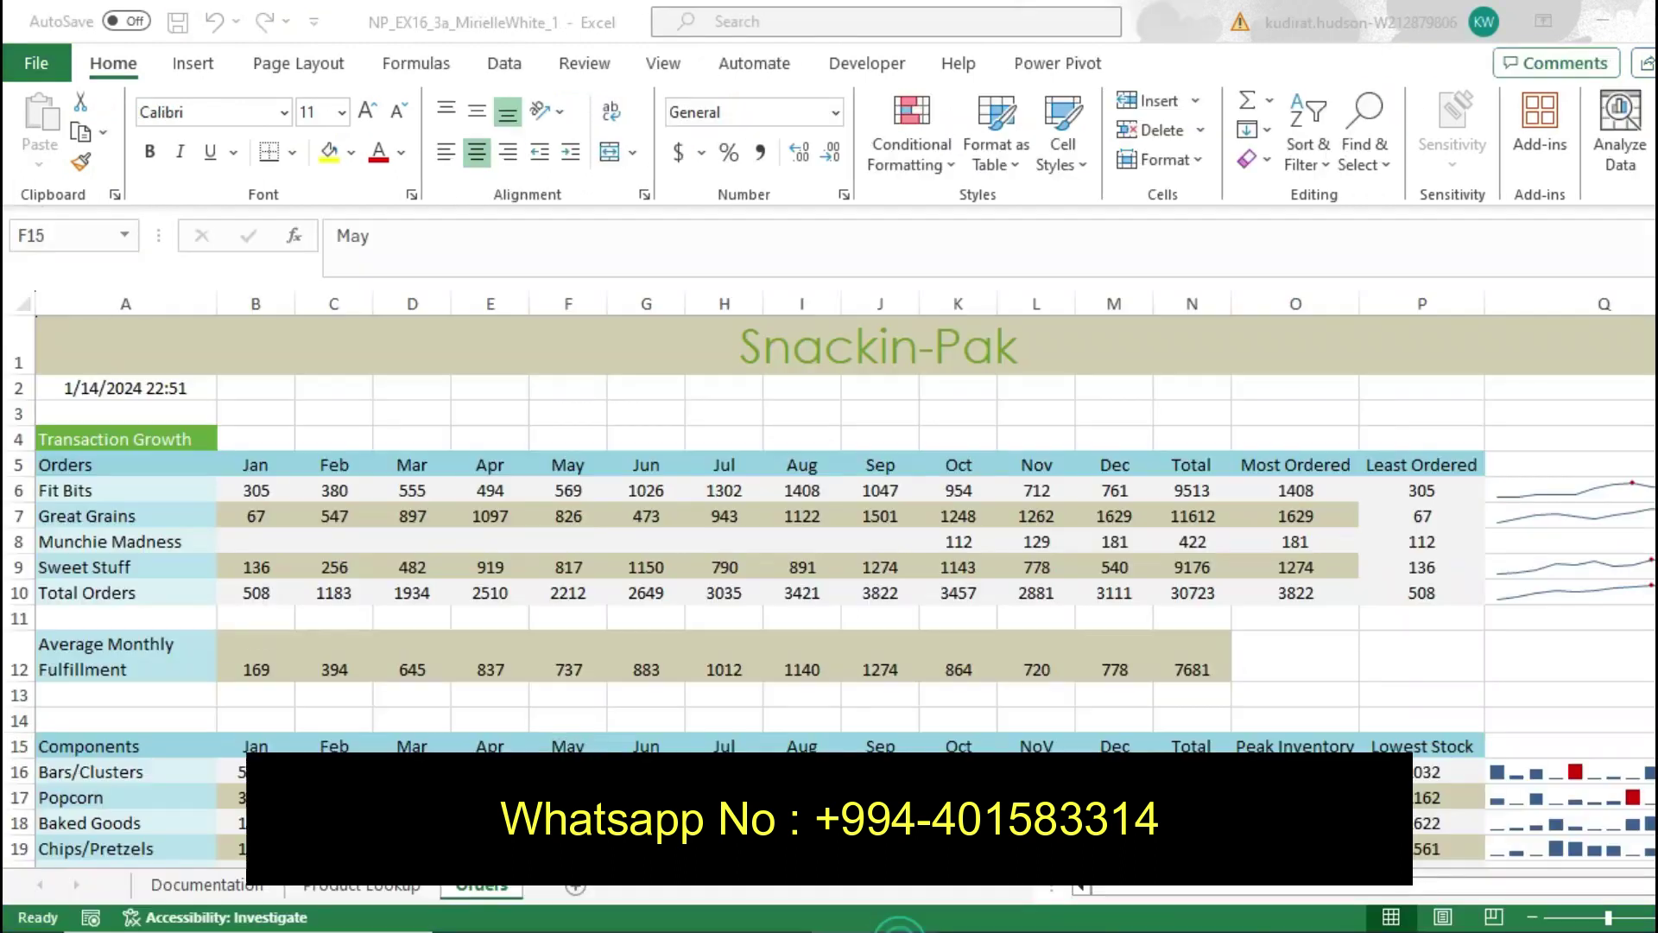
Extend the month headings across row 15 so B15:M15 list Jan through Dec
left_click_drag(253, 746, 520, 748)
left_click(555, 745)
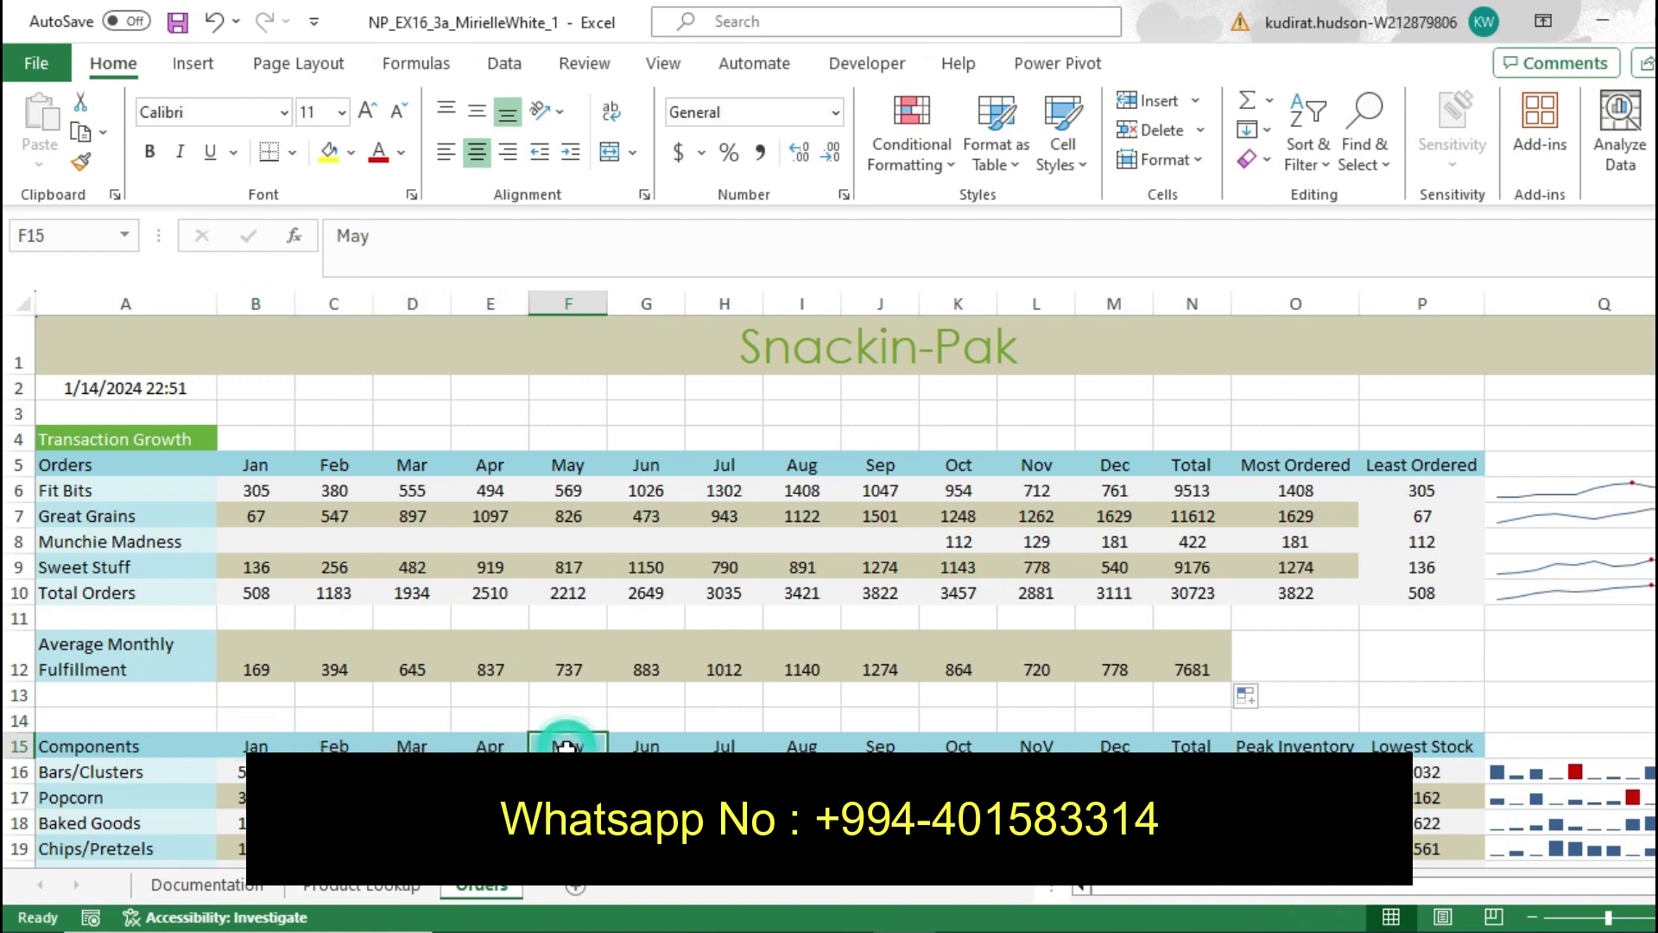
left_click_drag(252, 747, 1084, 748)
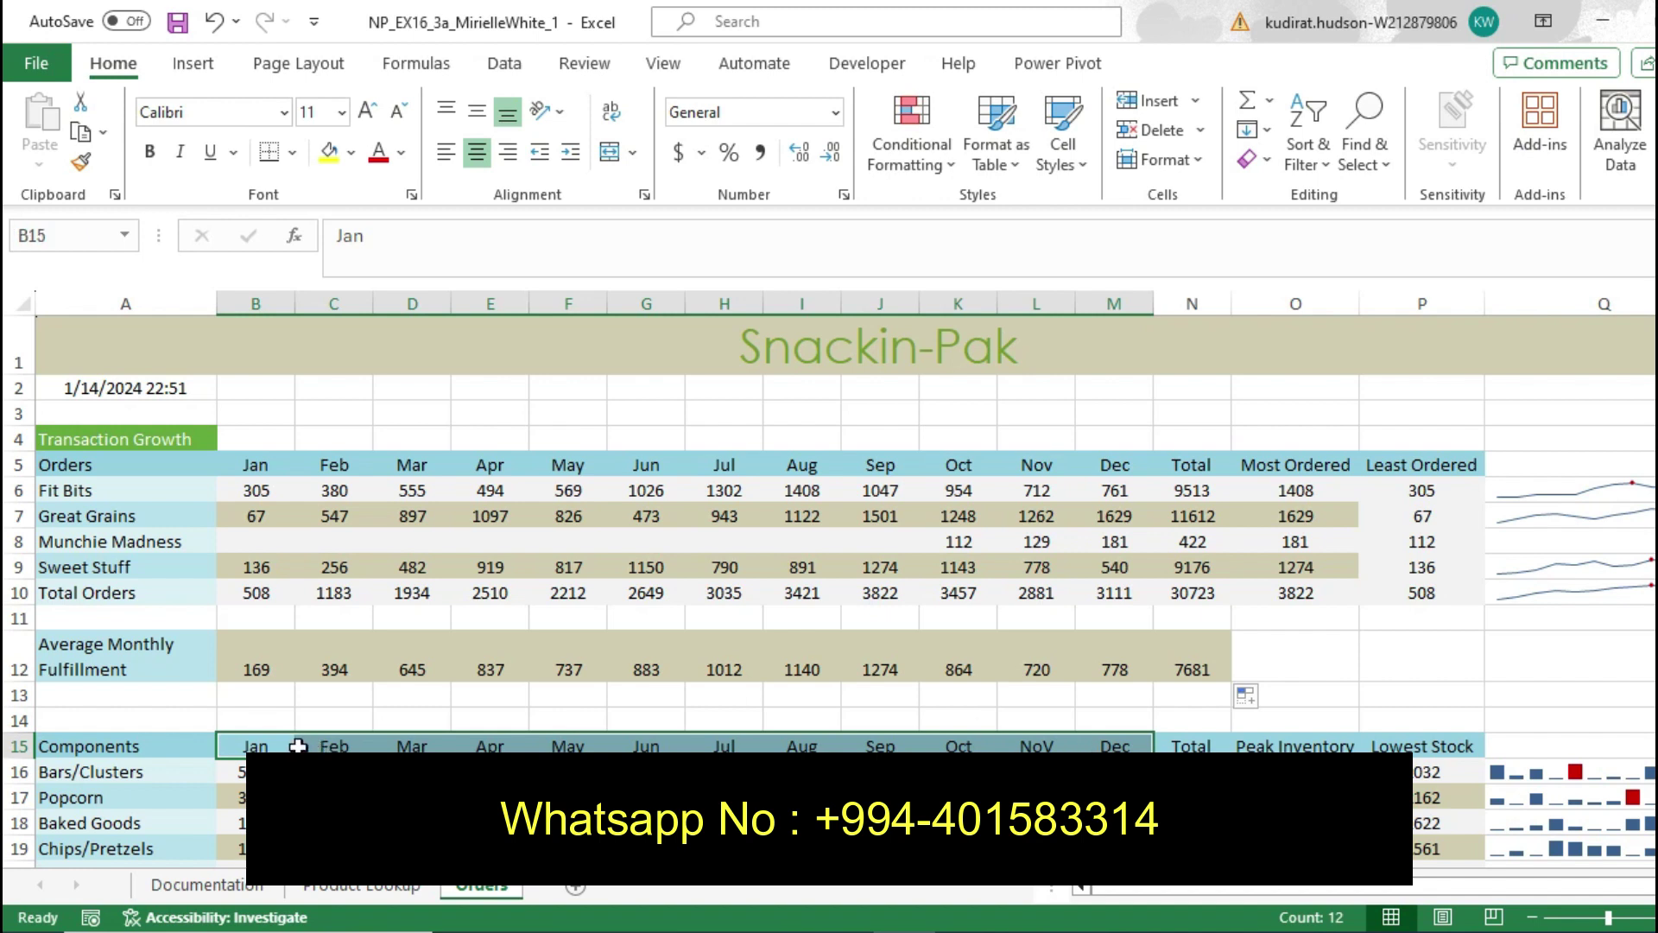
left_click_drag(283, 746, 1140, 747)
left_click(819, 930)
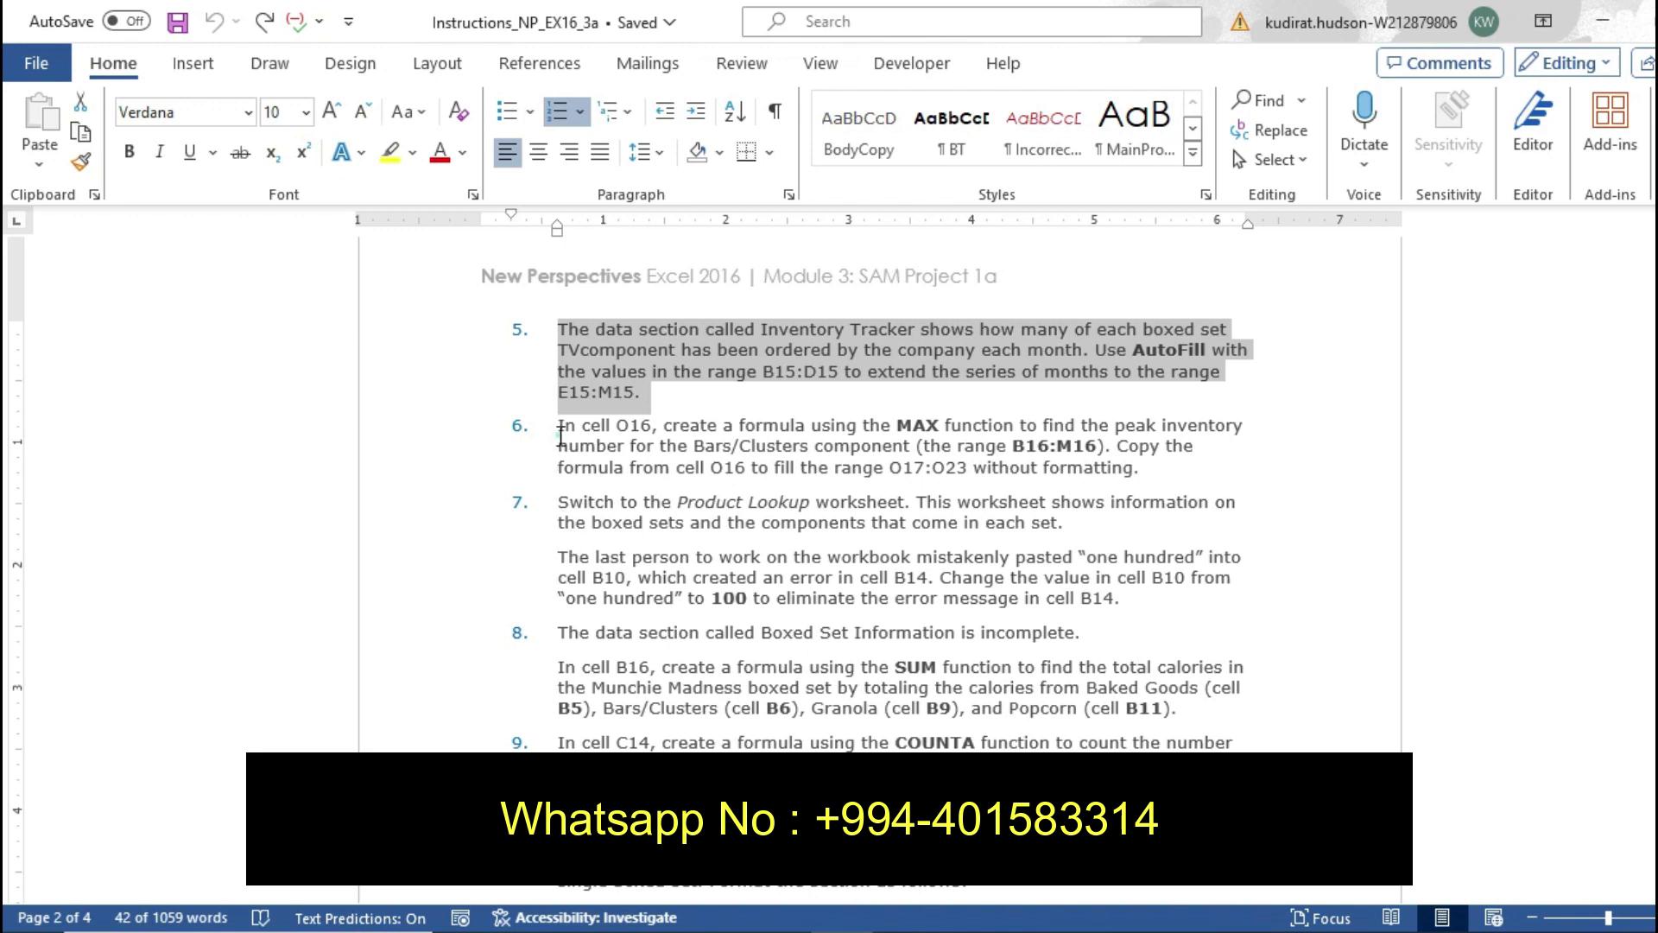
Highlight step 6 in yellow in the Word instructions
left_click_drag(559, 445, 890, 468)
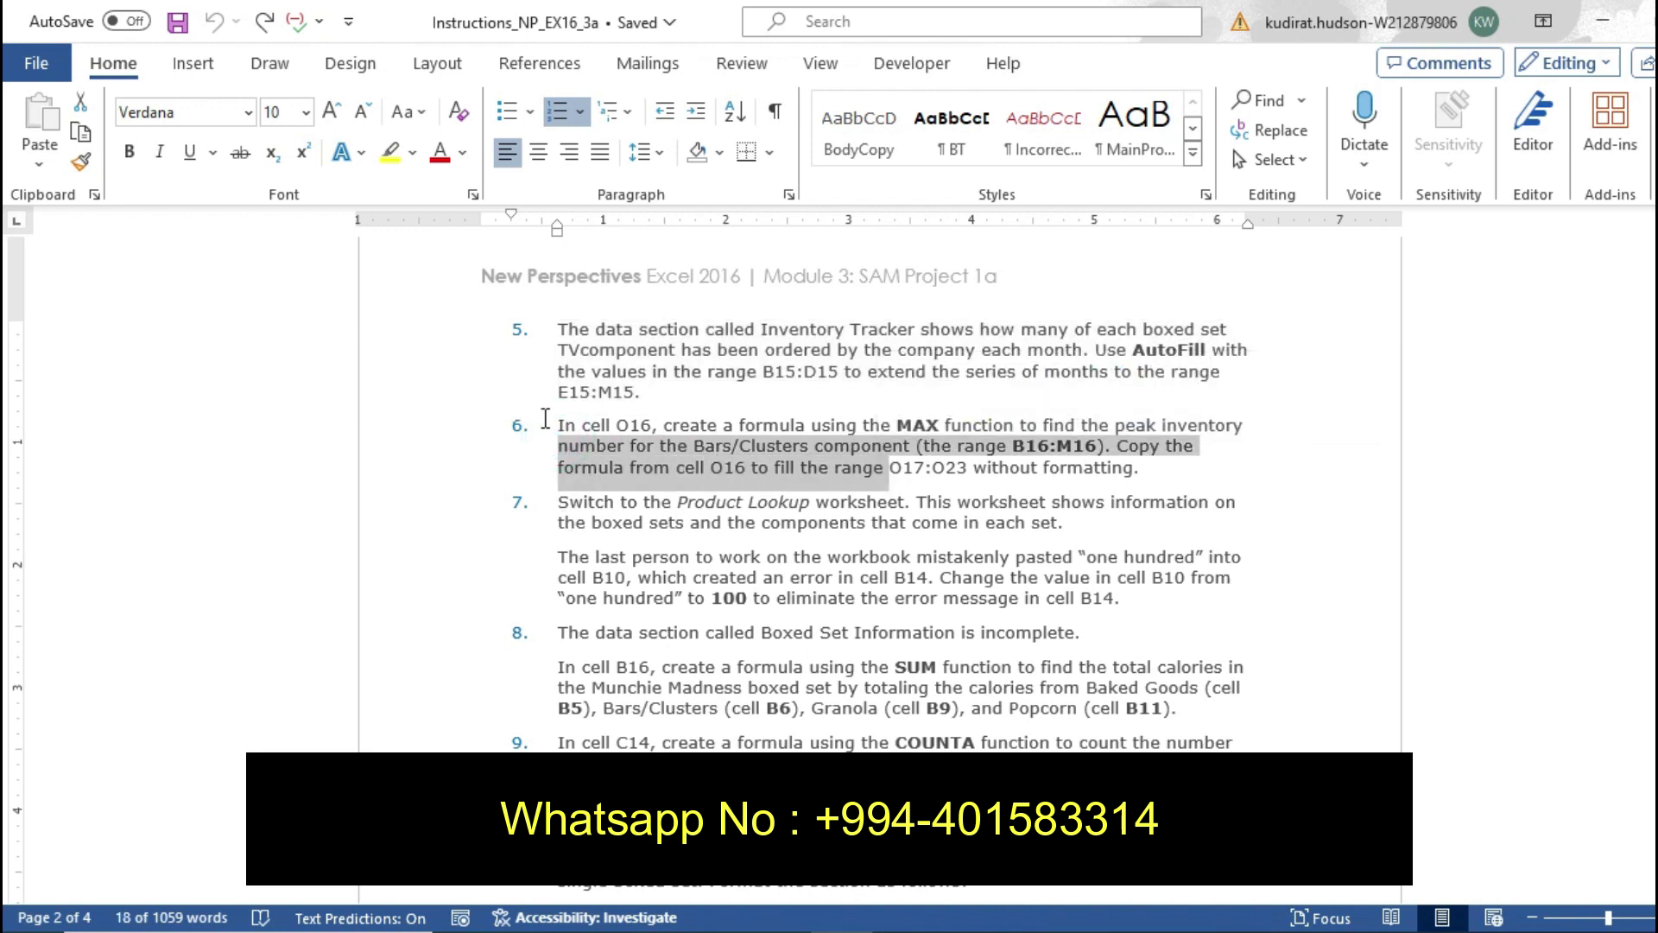
left_click_drag(547, 423, 1137, 469)
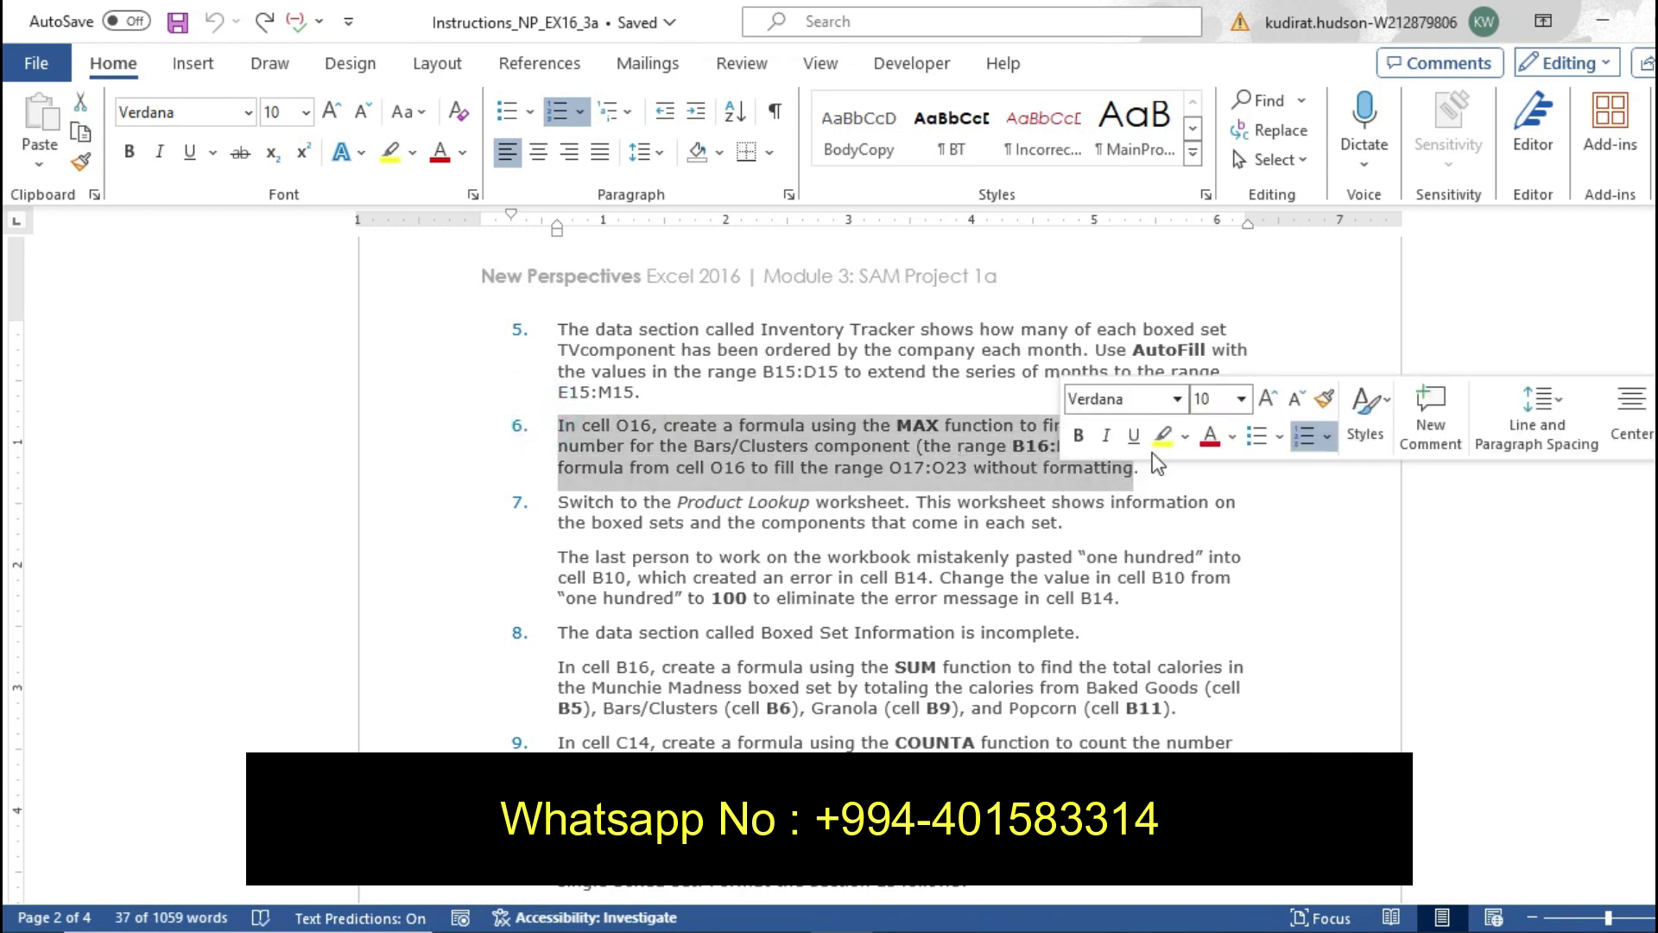
left_click(1157, 444)
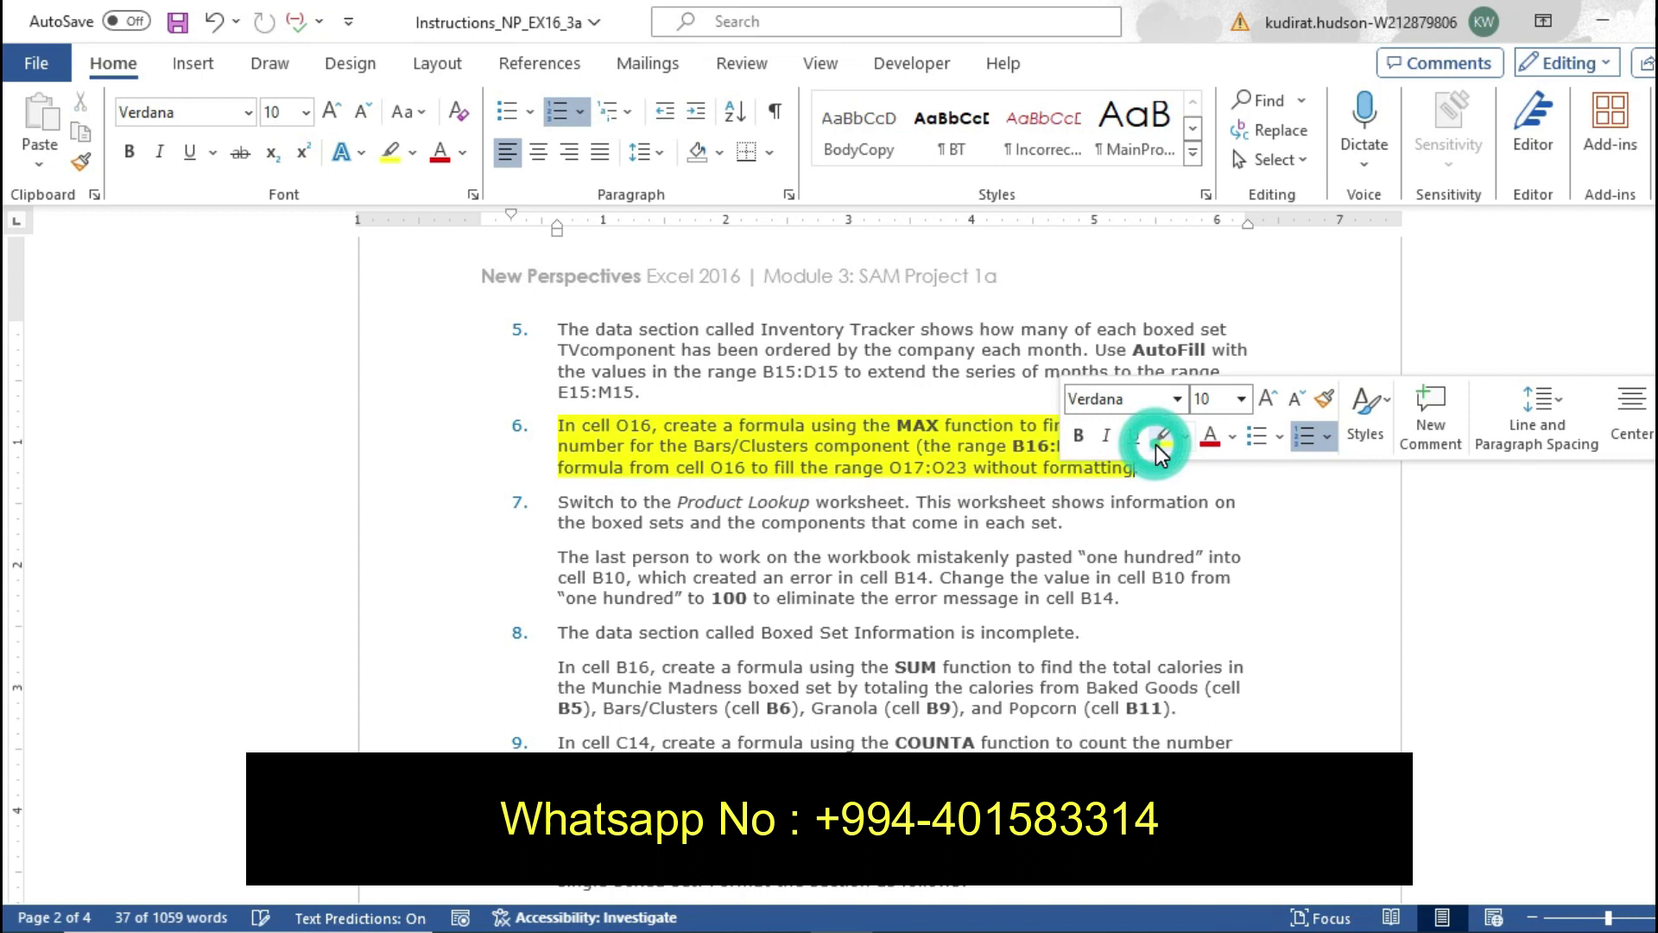
left_click(1155, 466)
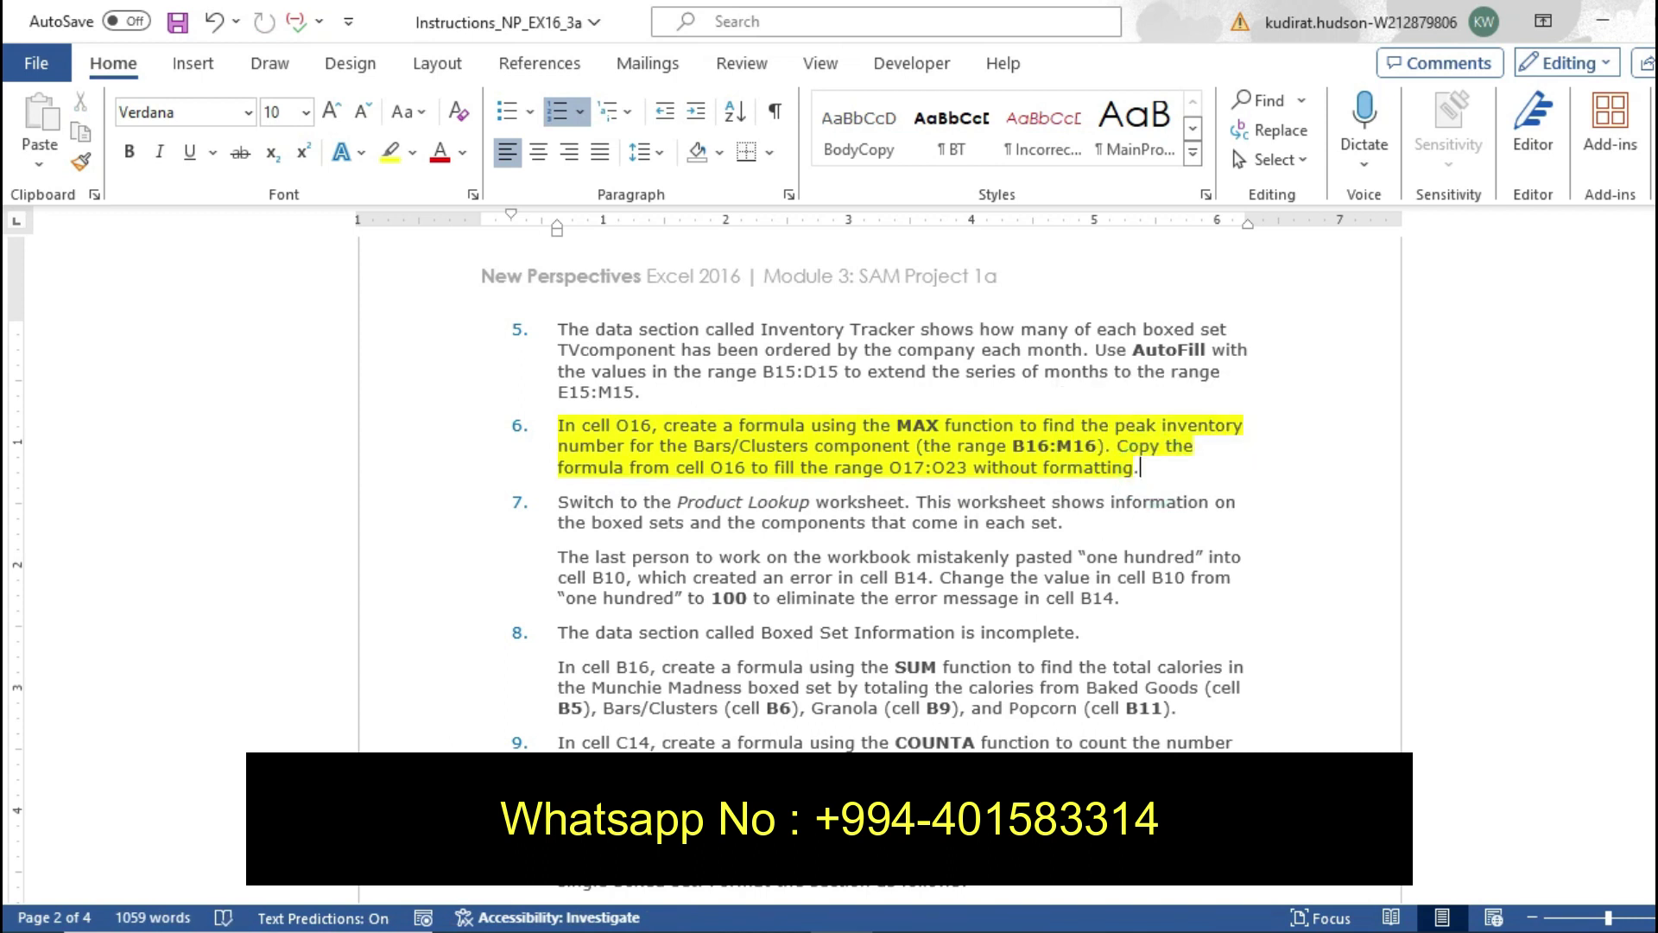
Inspect the SUM formula in N16 and the MAX formulas in O16, O17 and O18
key("alt+Tab")
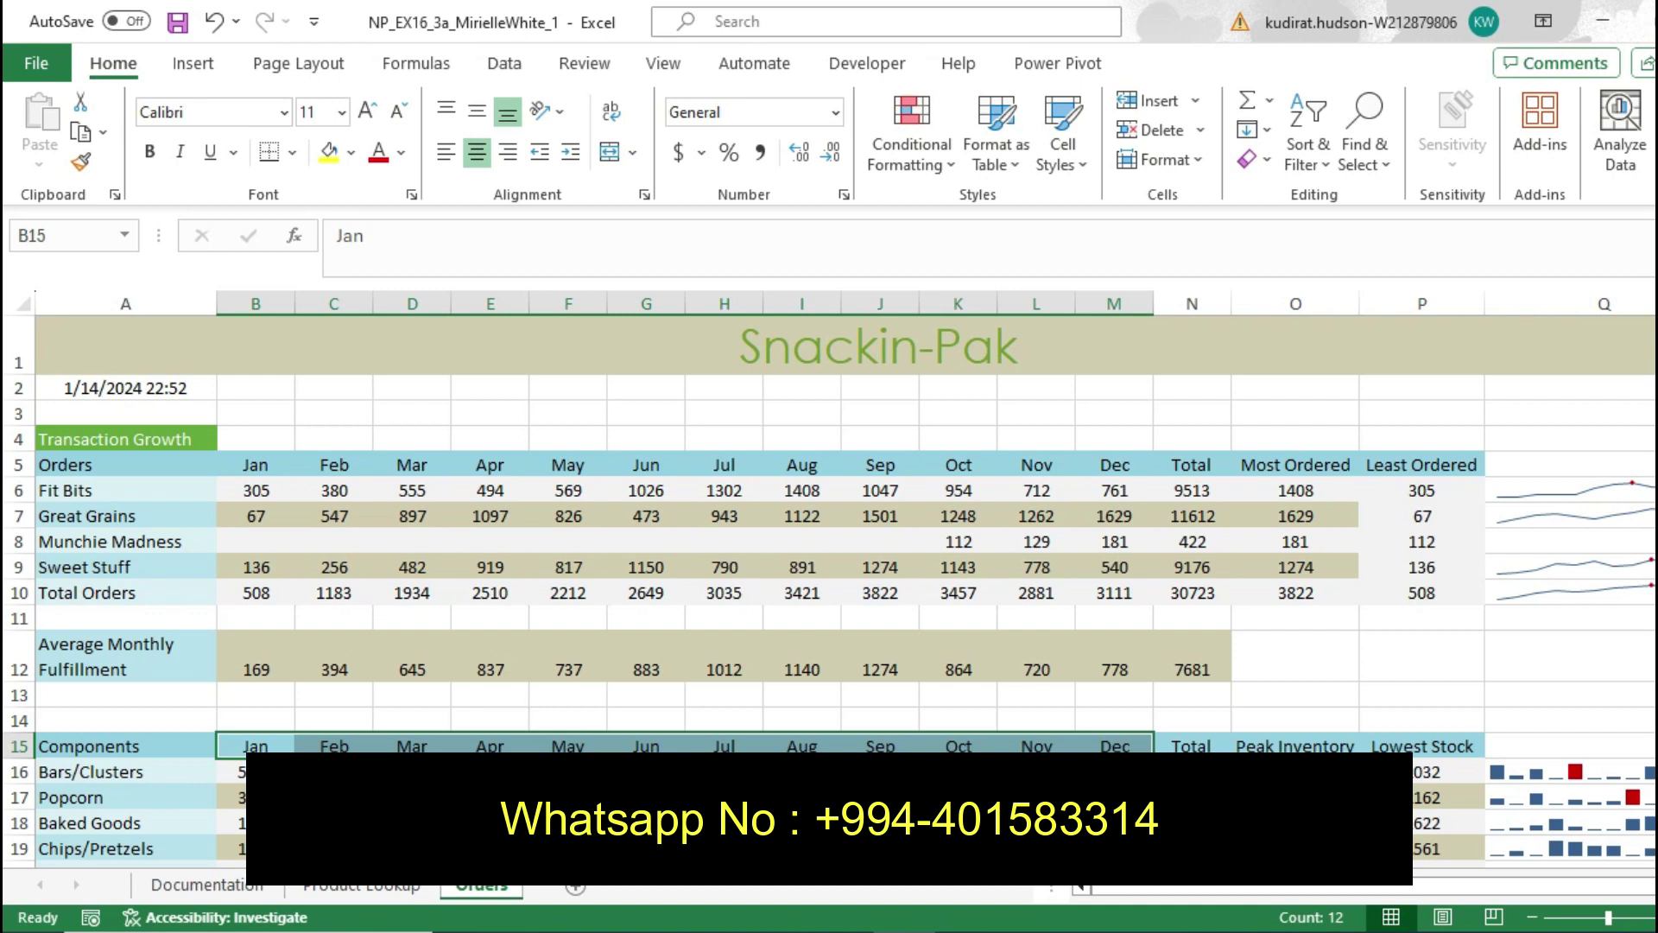
left_click(1192, 771)
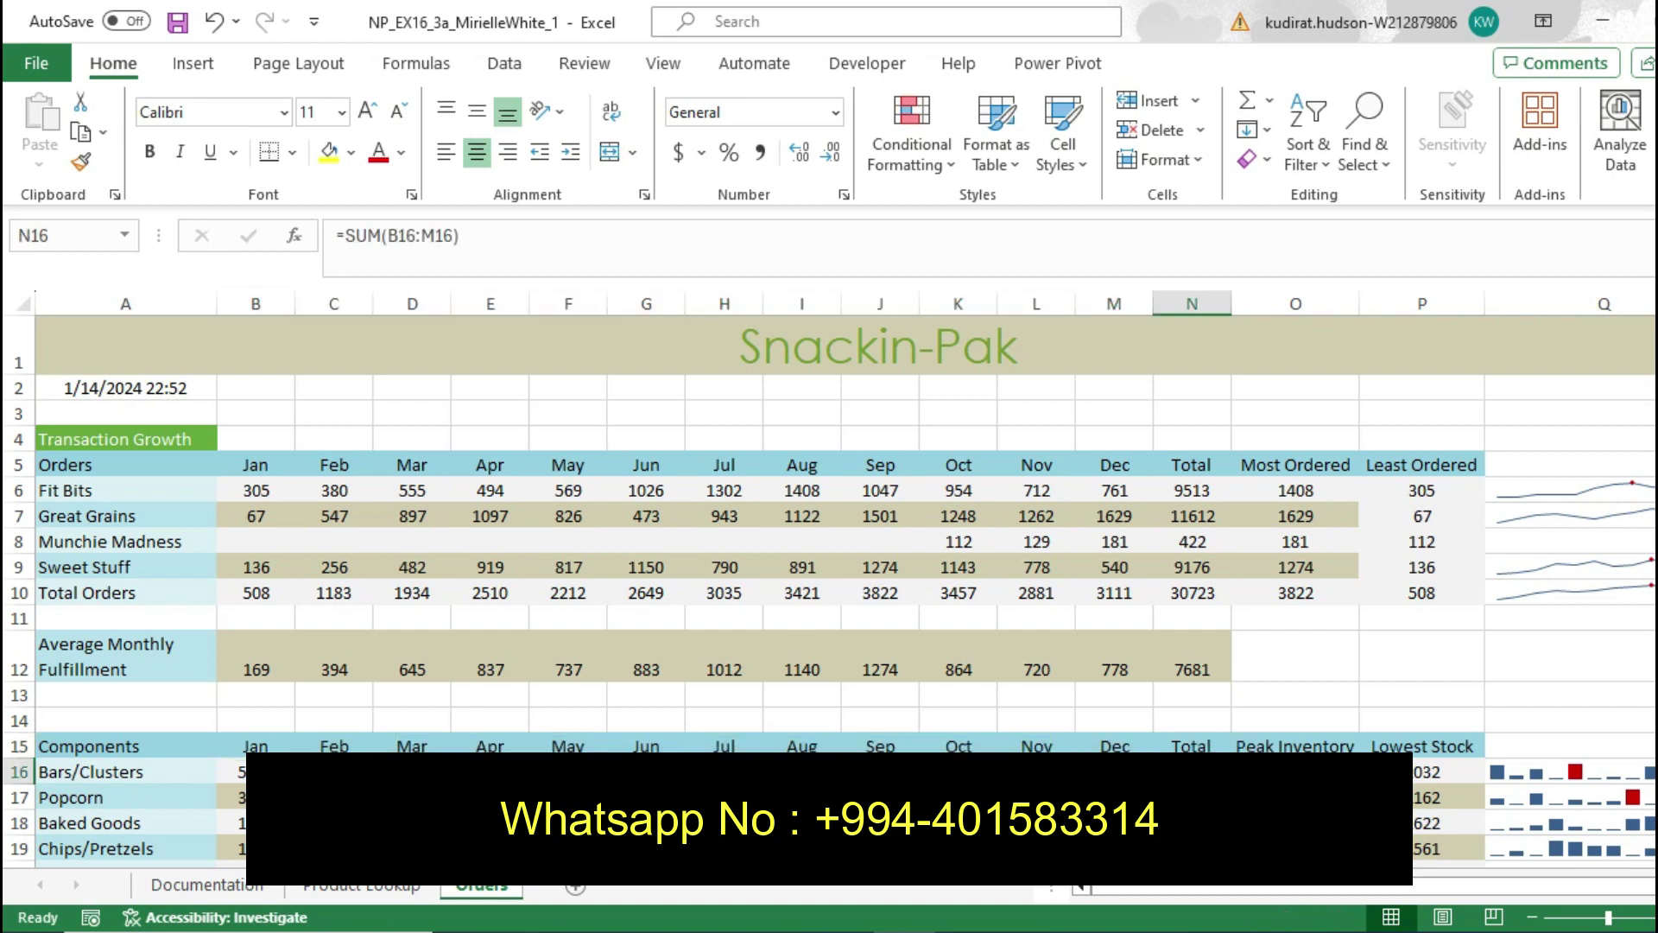
left_click(1296, 771)
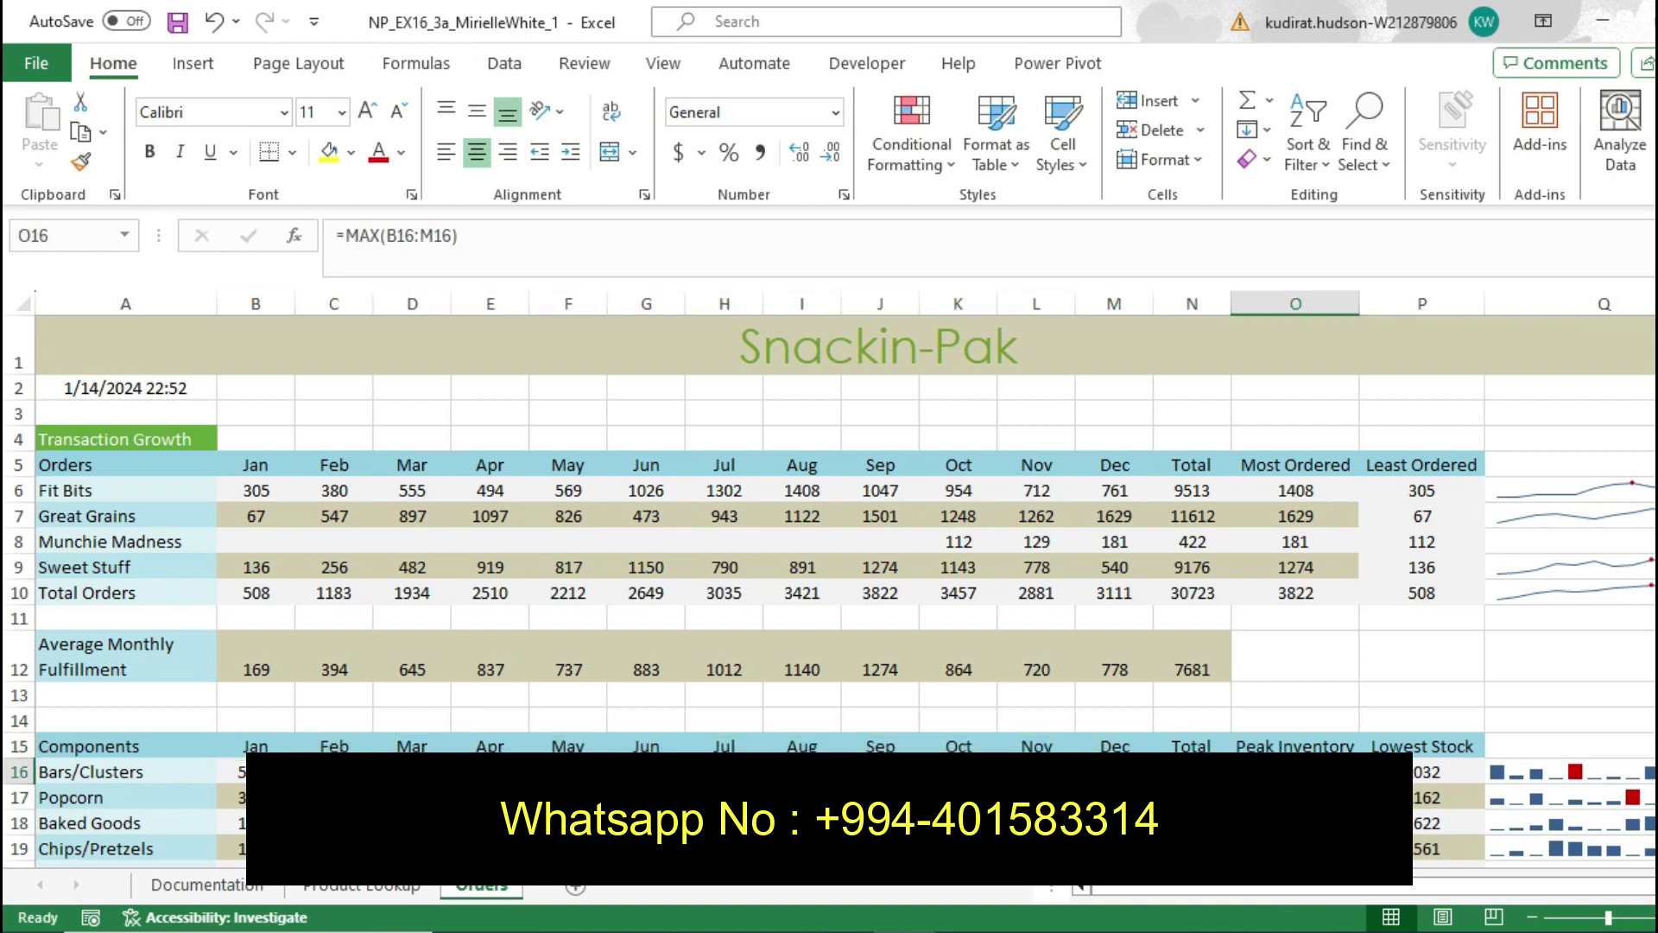
key("alt+Tab")
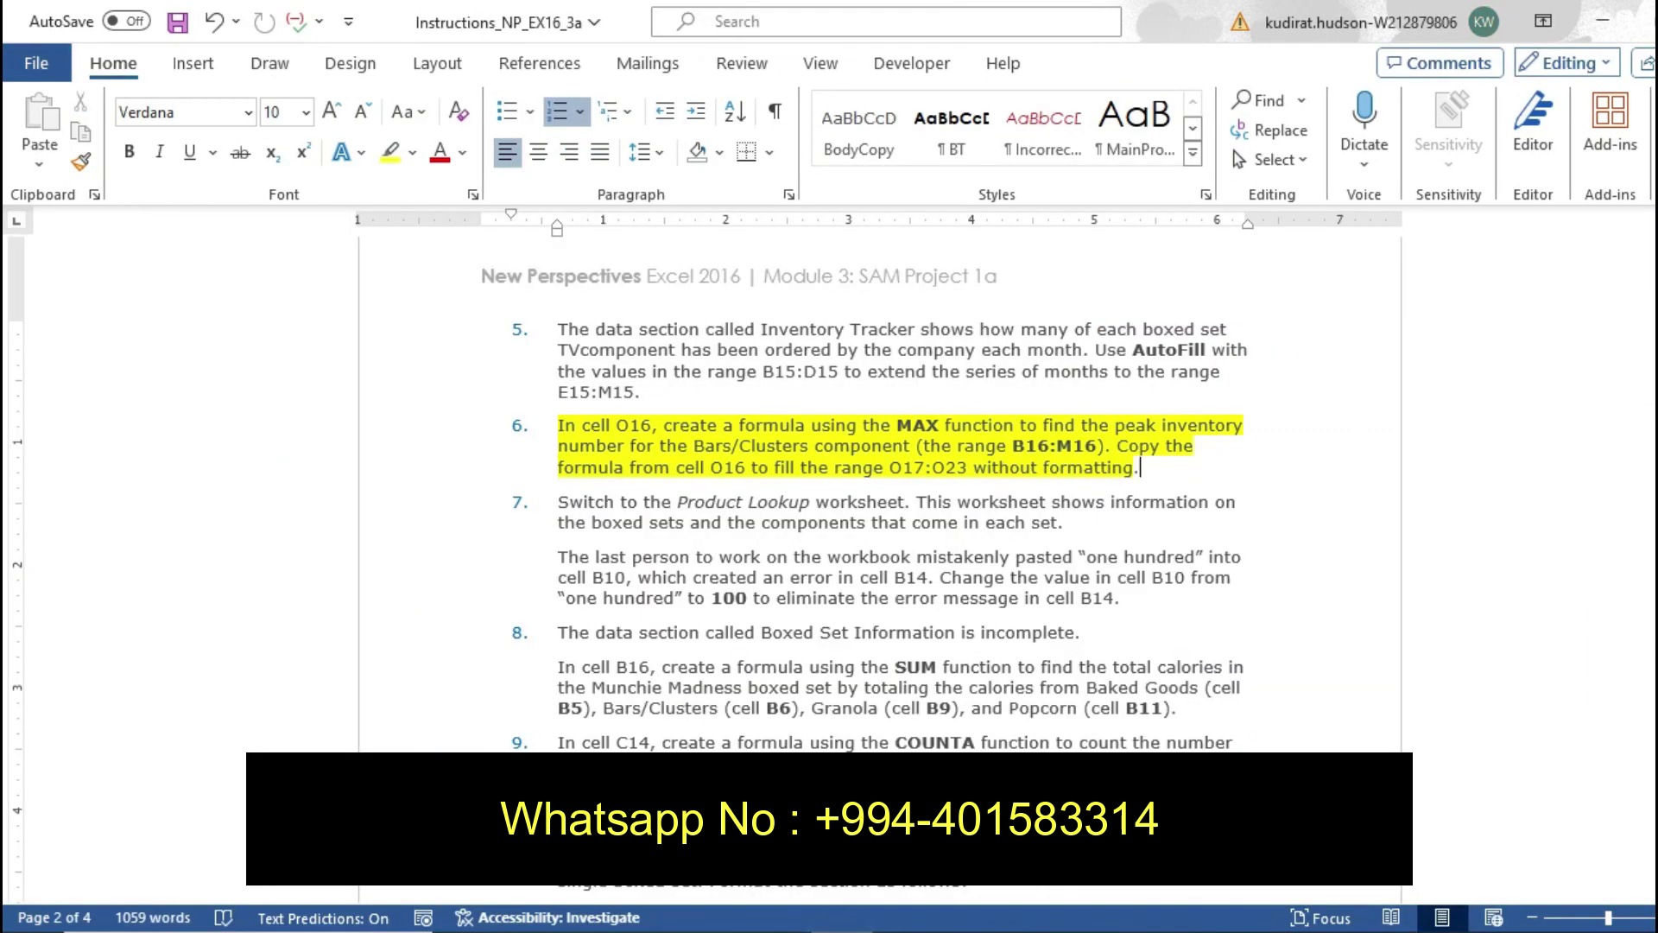
key("alt+Tab")
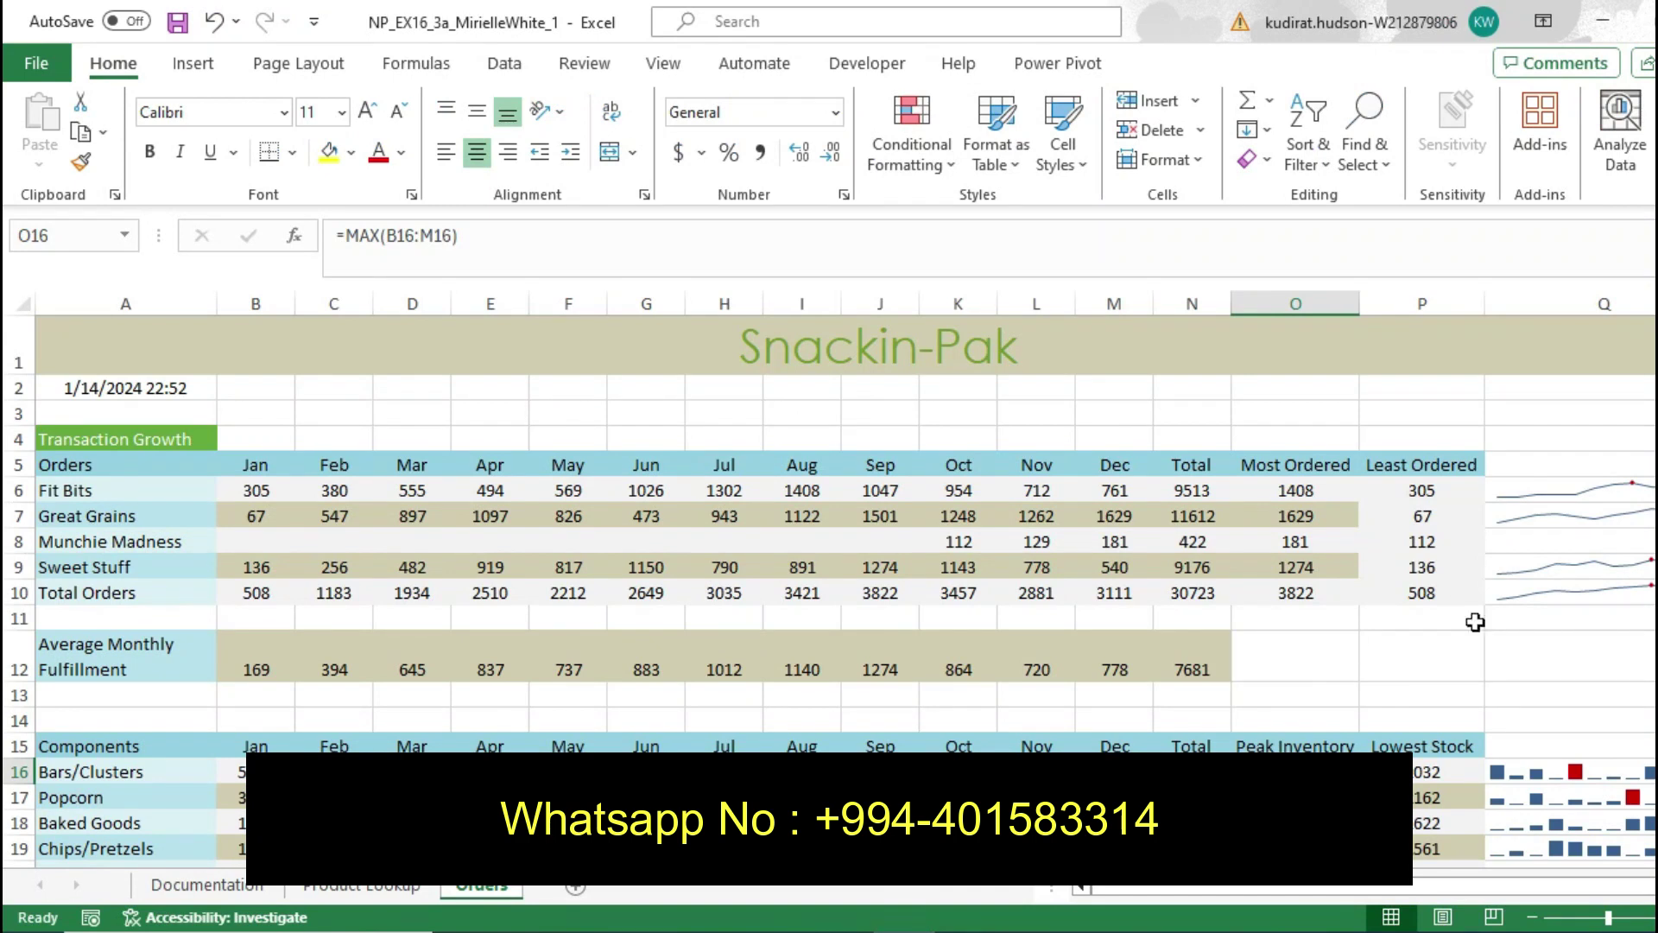
scroll(1266, 625, "down", 2)
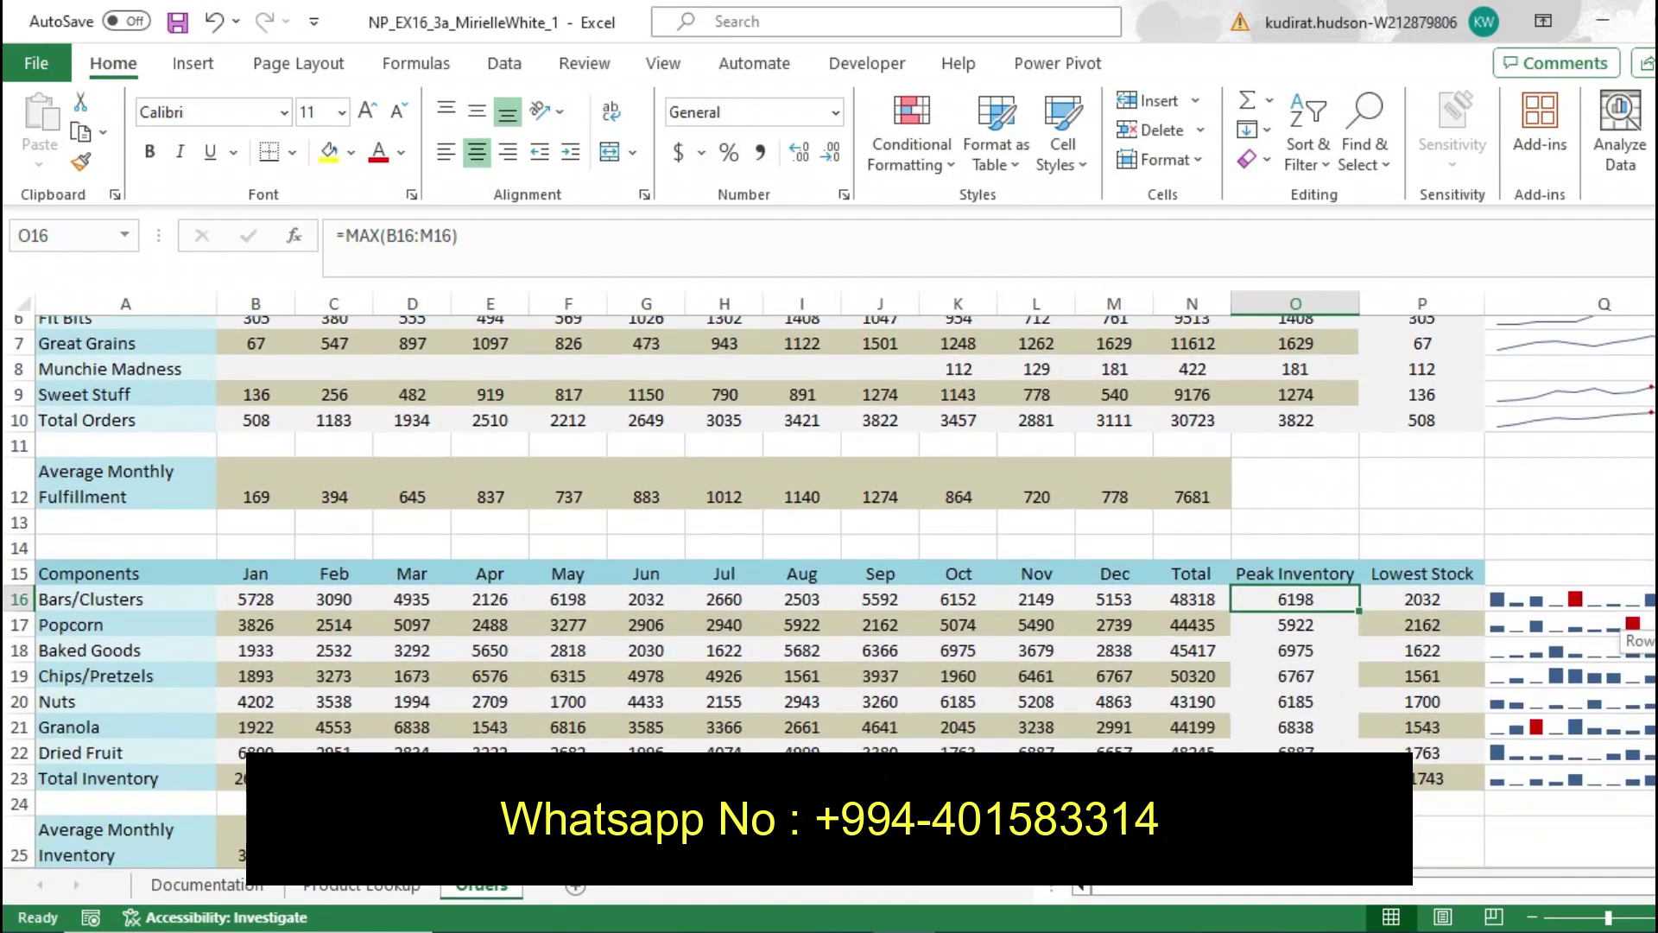
left_click(1267, 625)
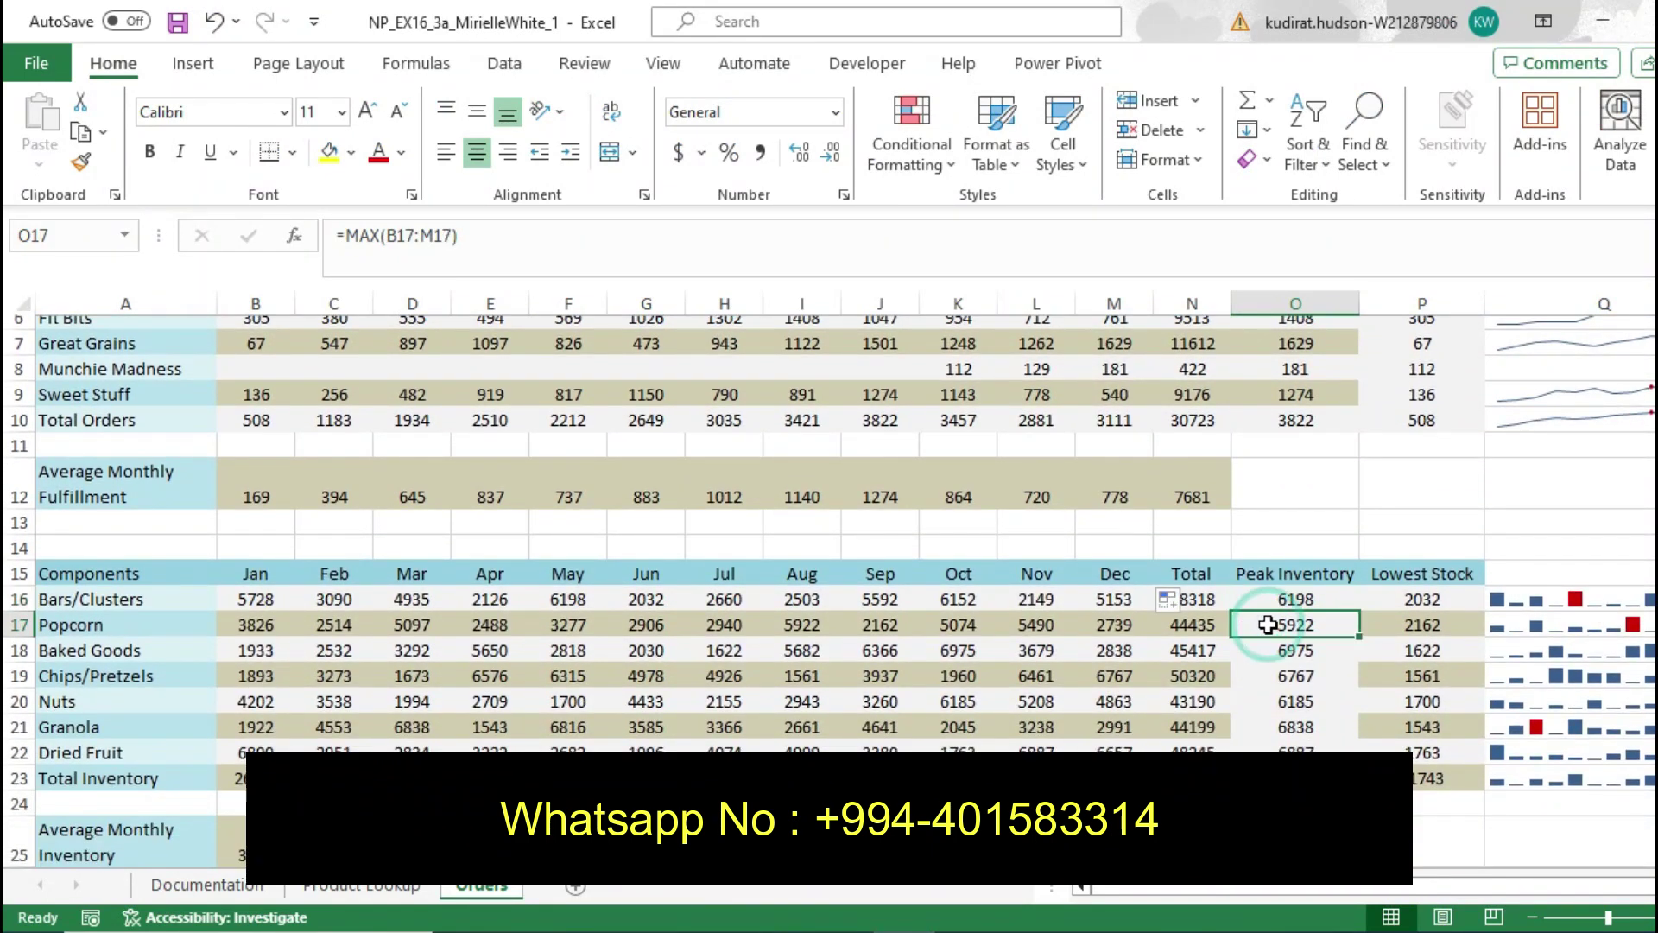
key("Down")
key("Down")
key("Down")
key("Down")
key("Down")
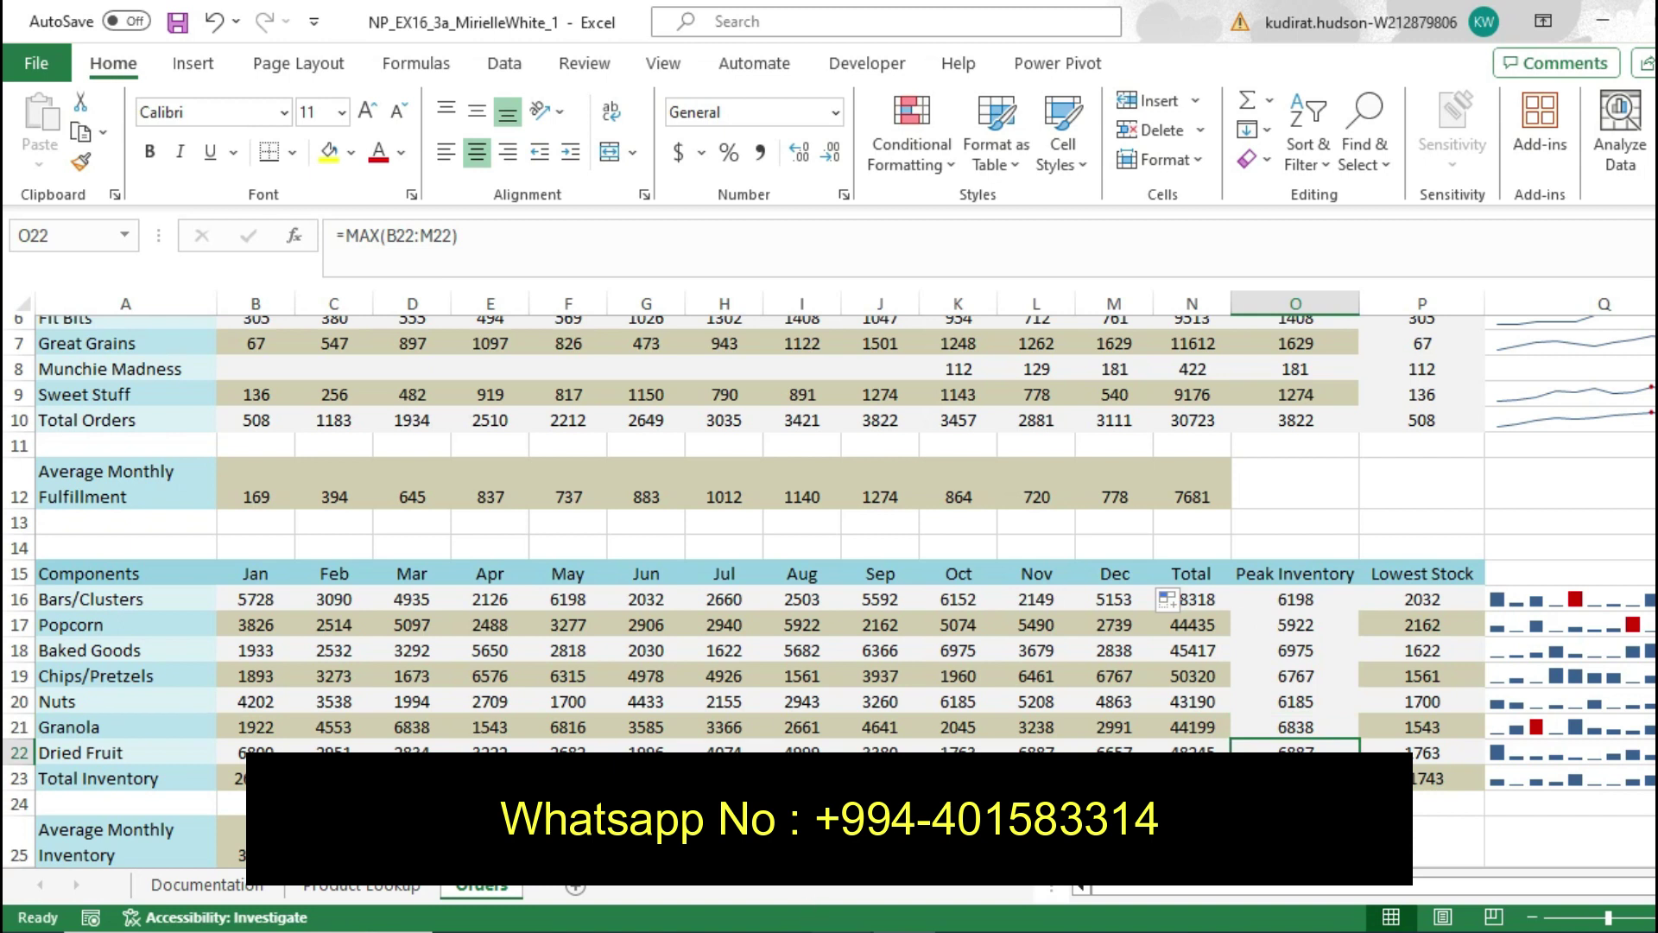
Undo step 6's highlight and check the Popcorn Jul value in H17
left_click(815, 920)
key("ctrl+z")
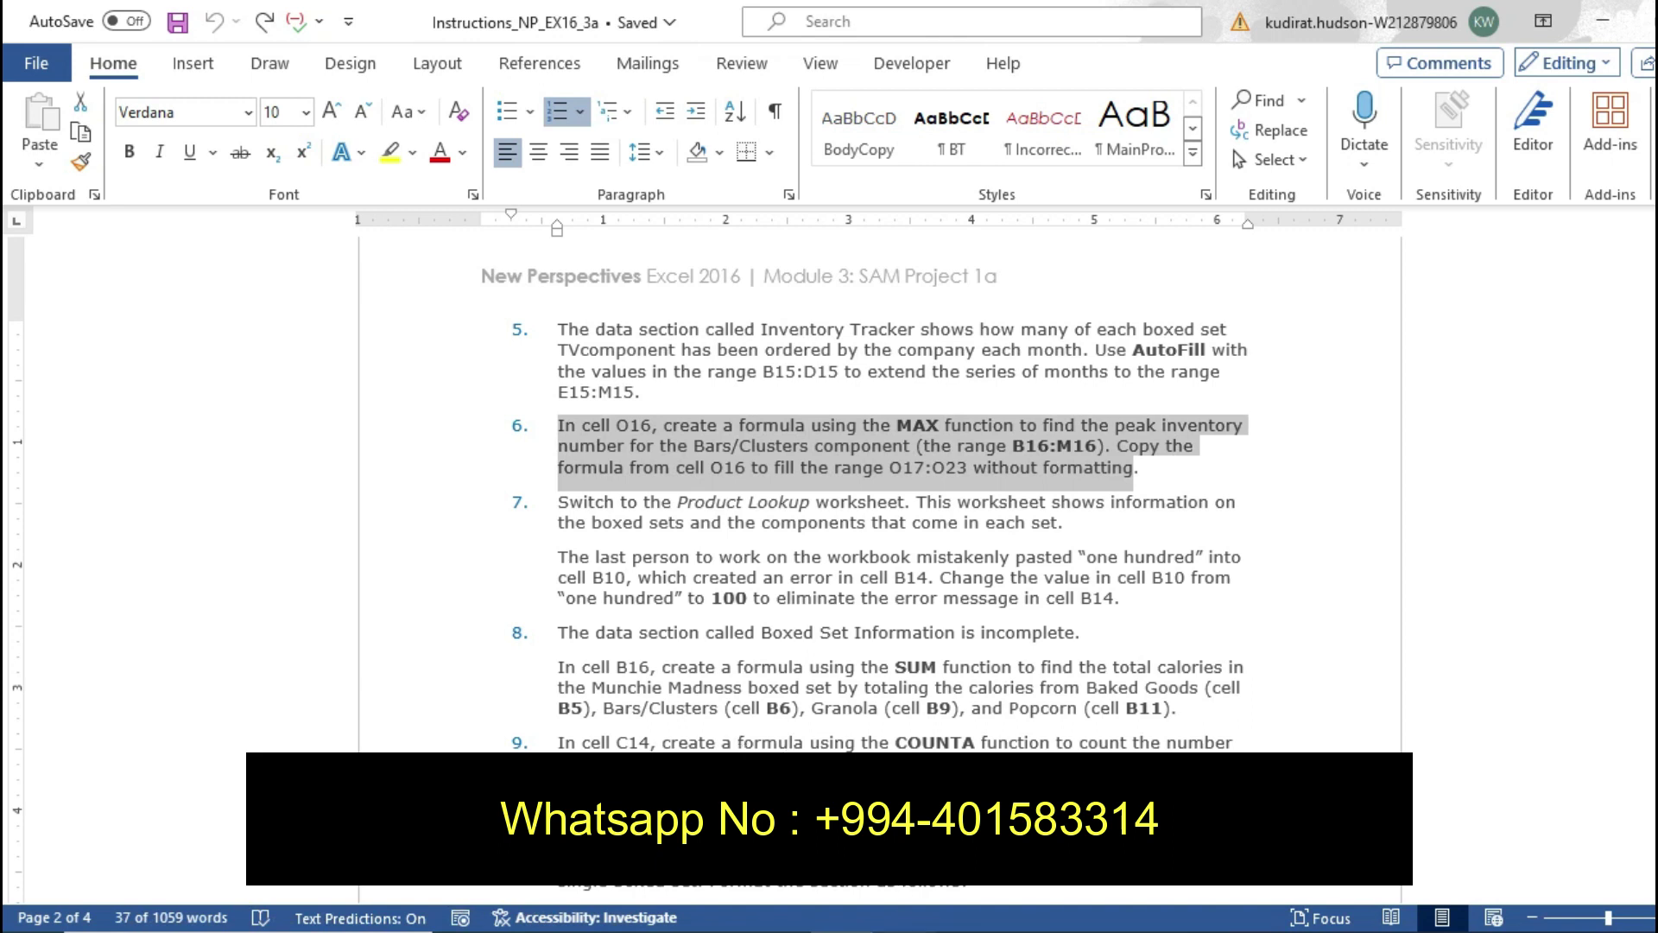
key("alt+Tab")
left_click(754, 620)
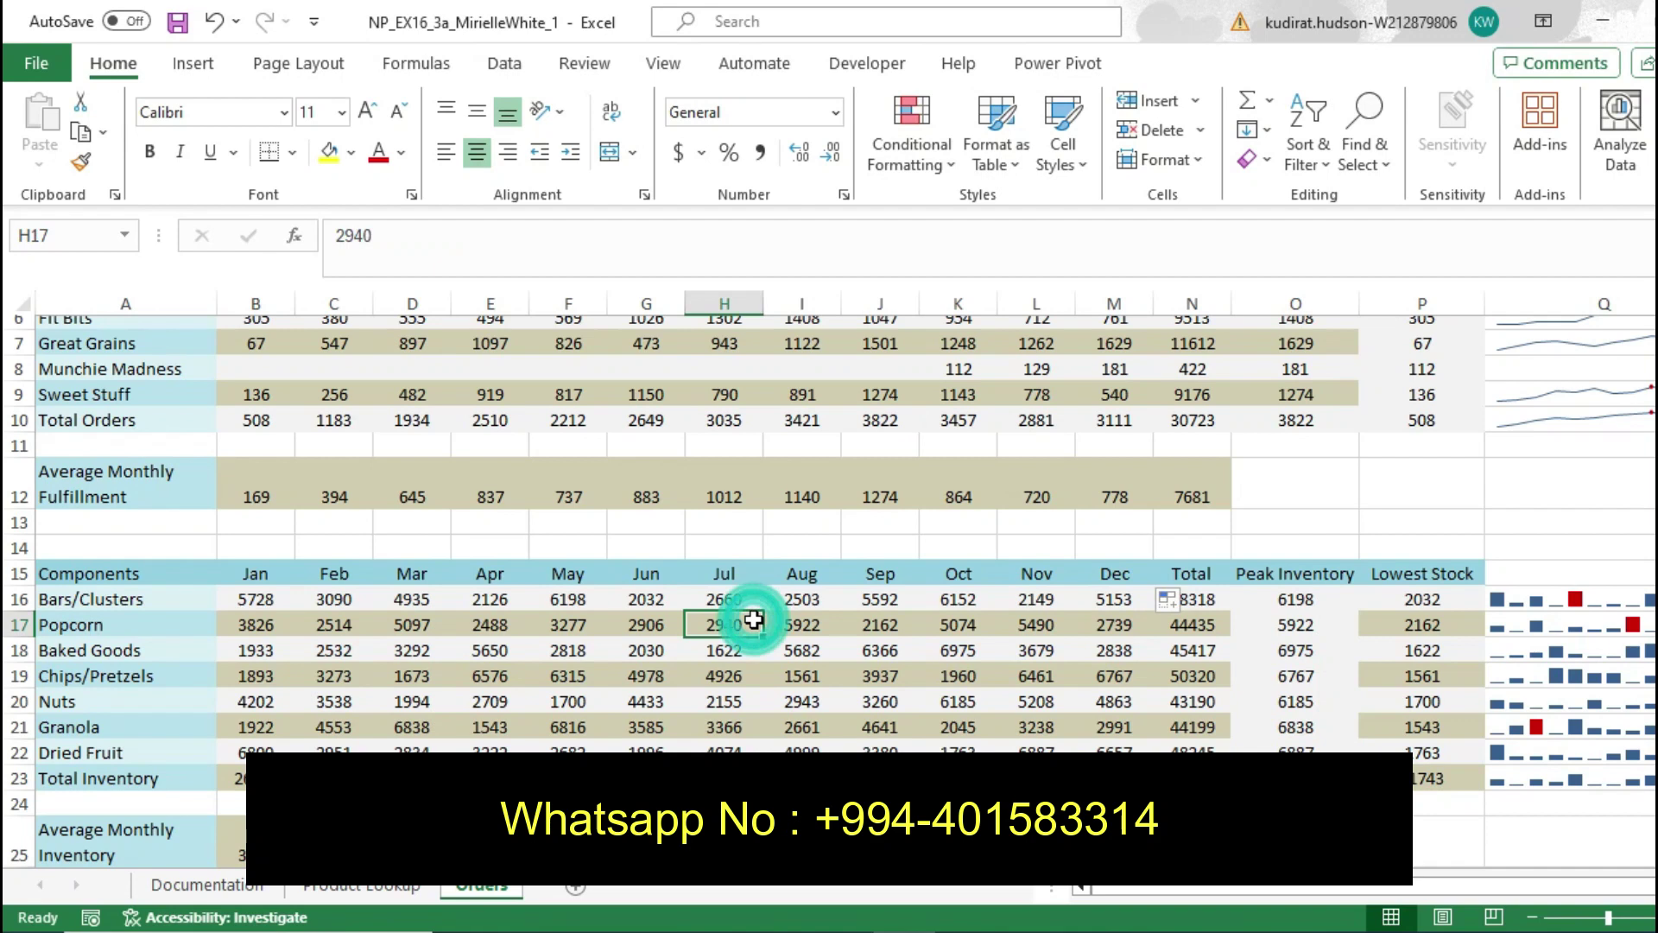
key("alt+Tab")
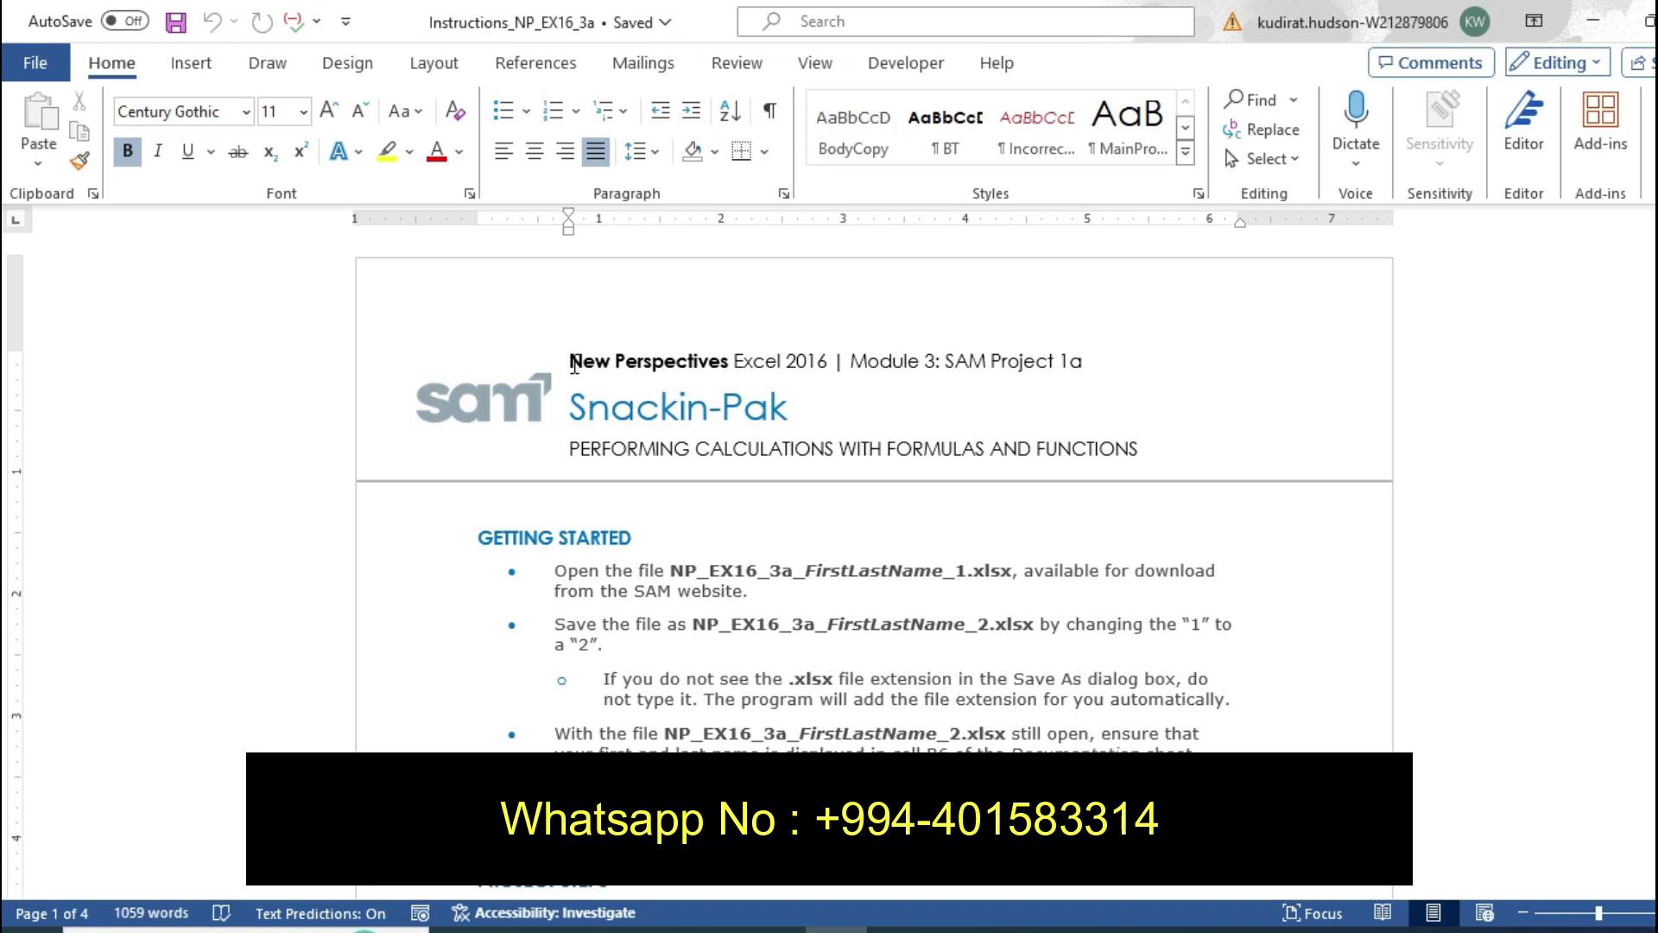
mouse_move(569, 361)
left_mouse_down()
mouse_move(944, 371)
mouse_move(1063, 337)
mouse_move(1090, 364)
left_mouse_up()
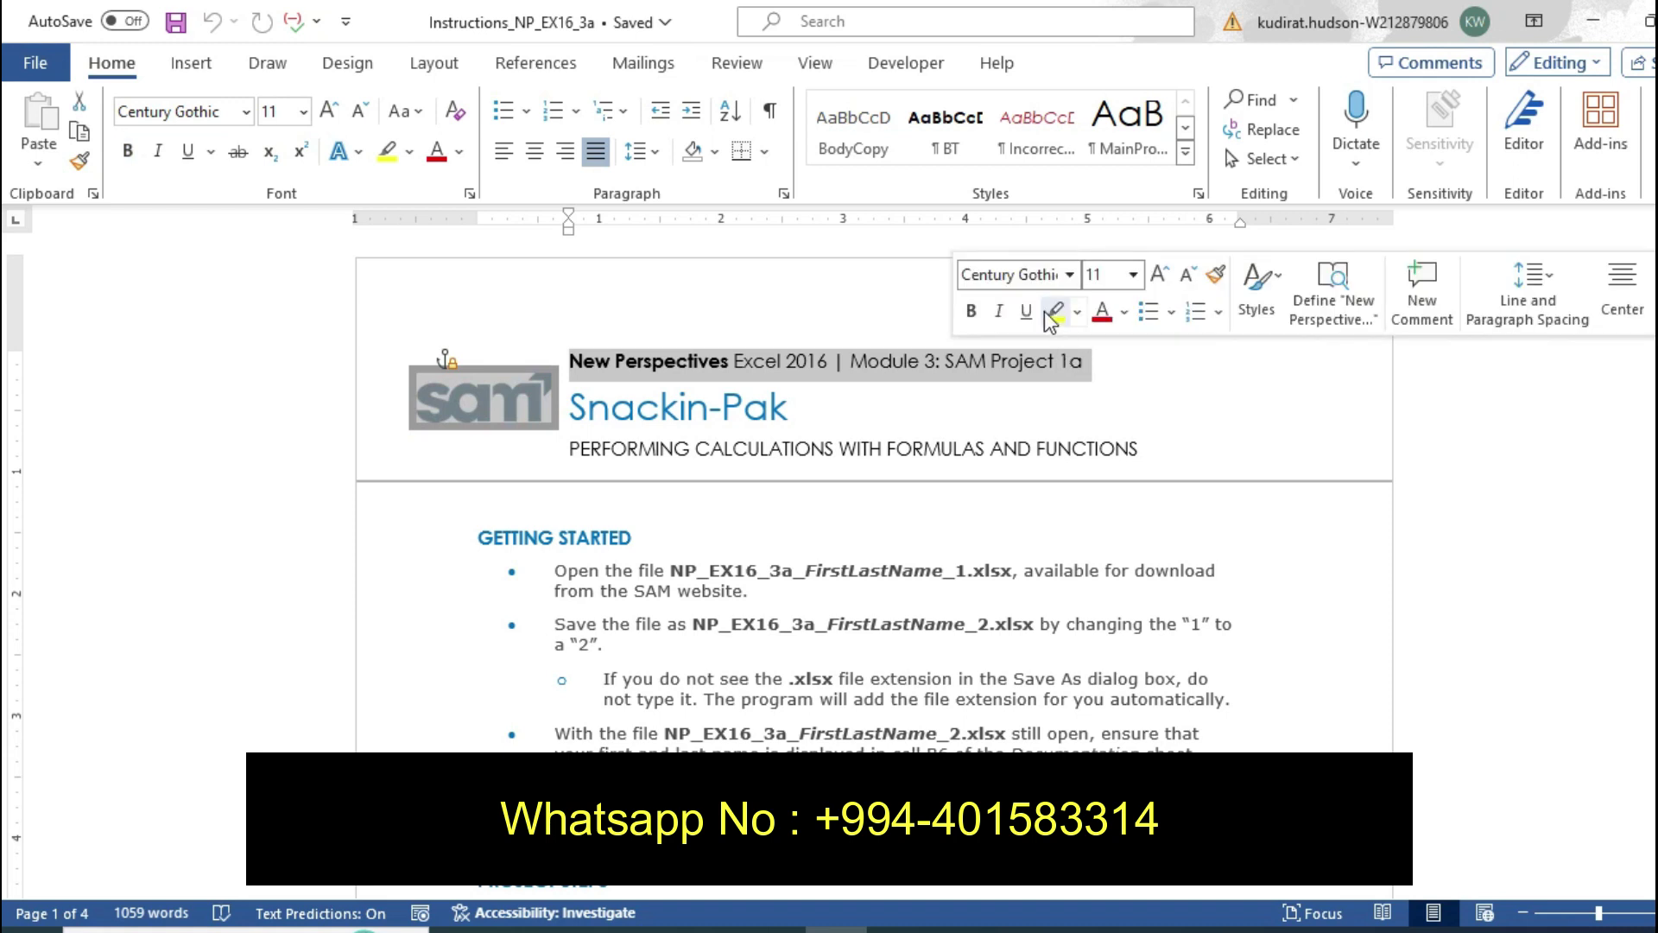
left_click(1055, 313)
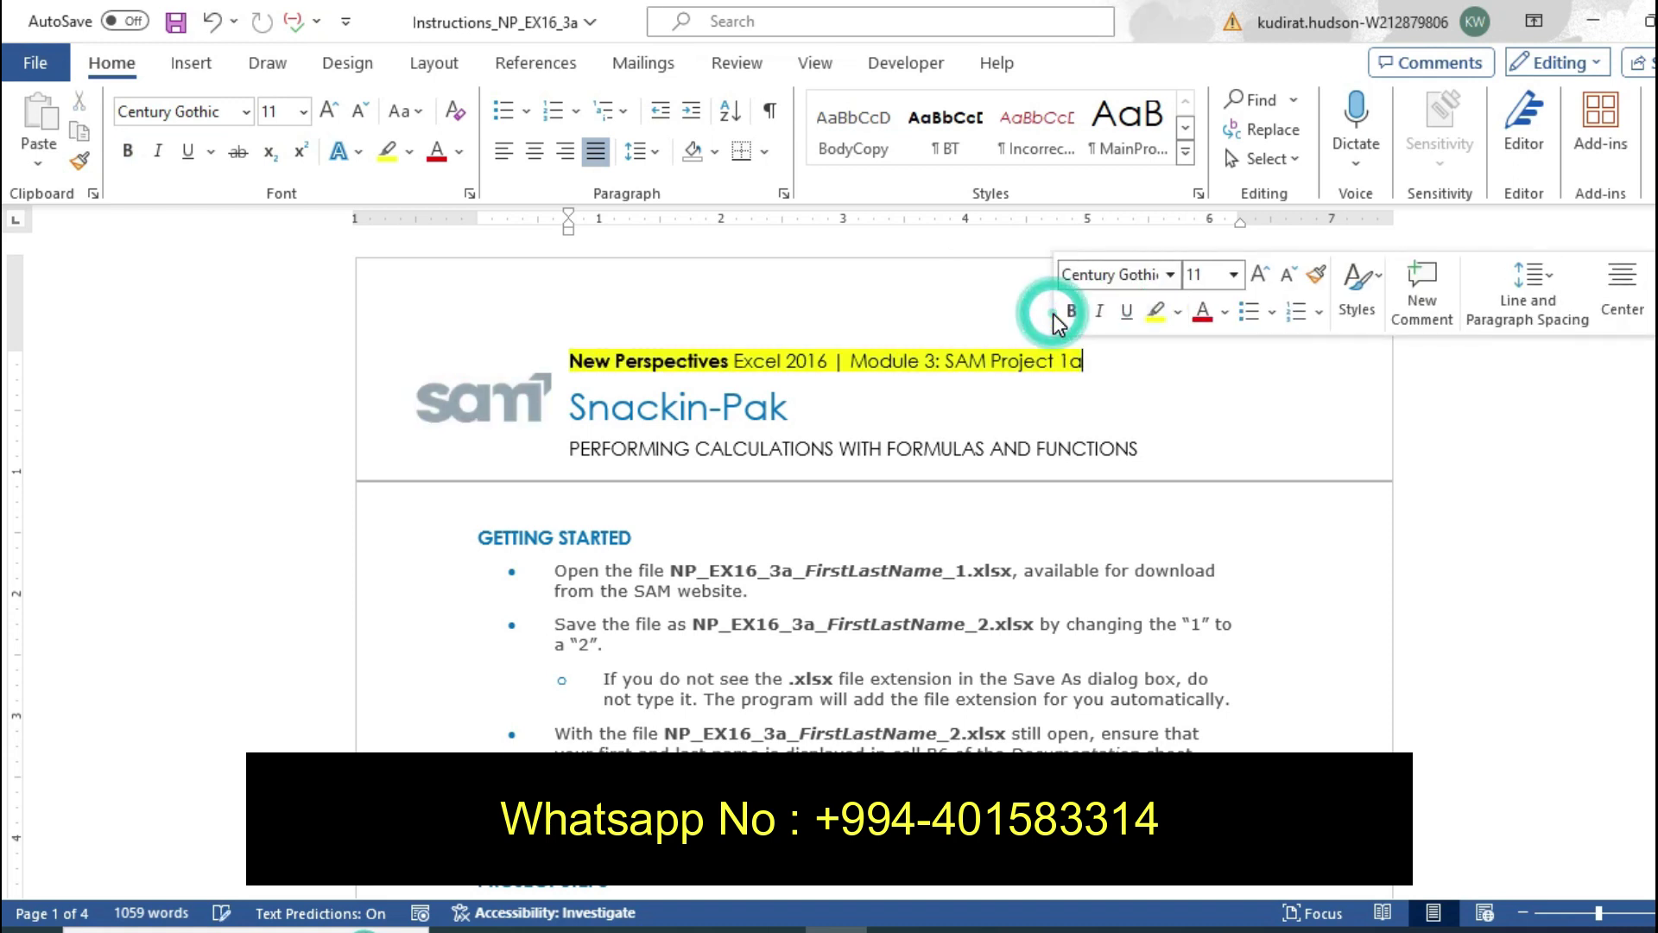
left_click(1043, 409)
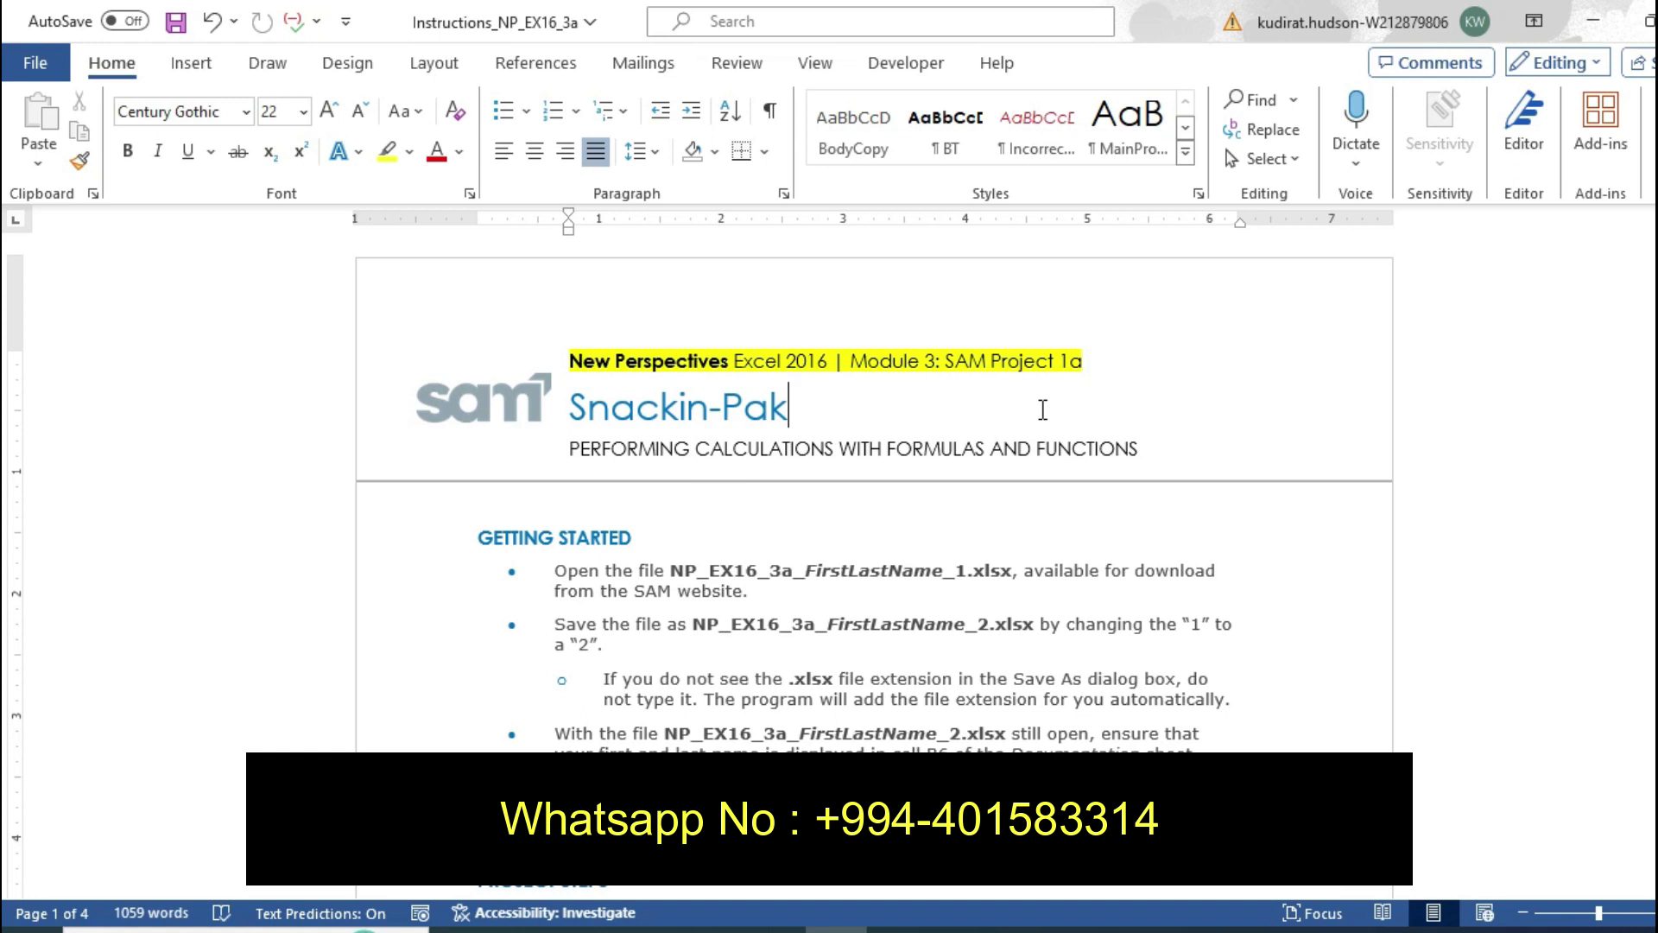
key("ctrl+s")
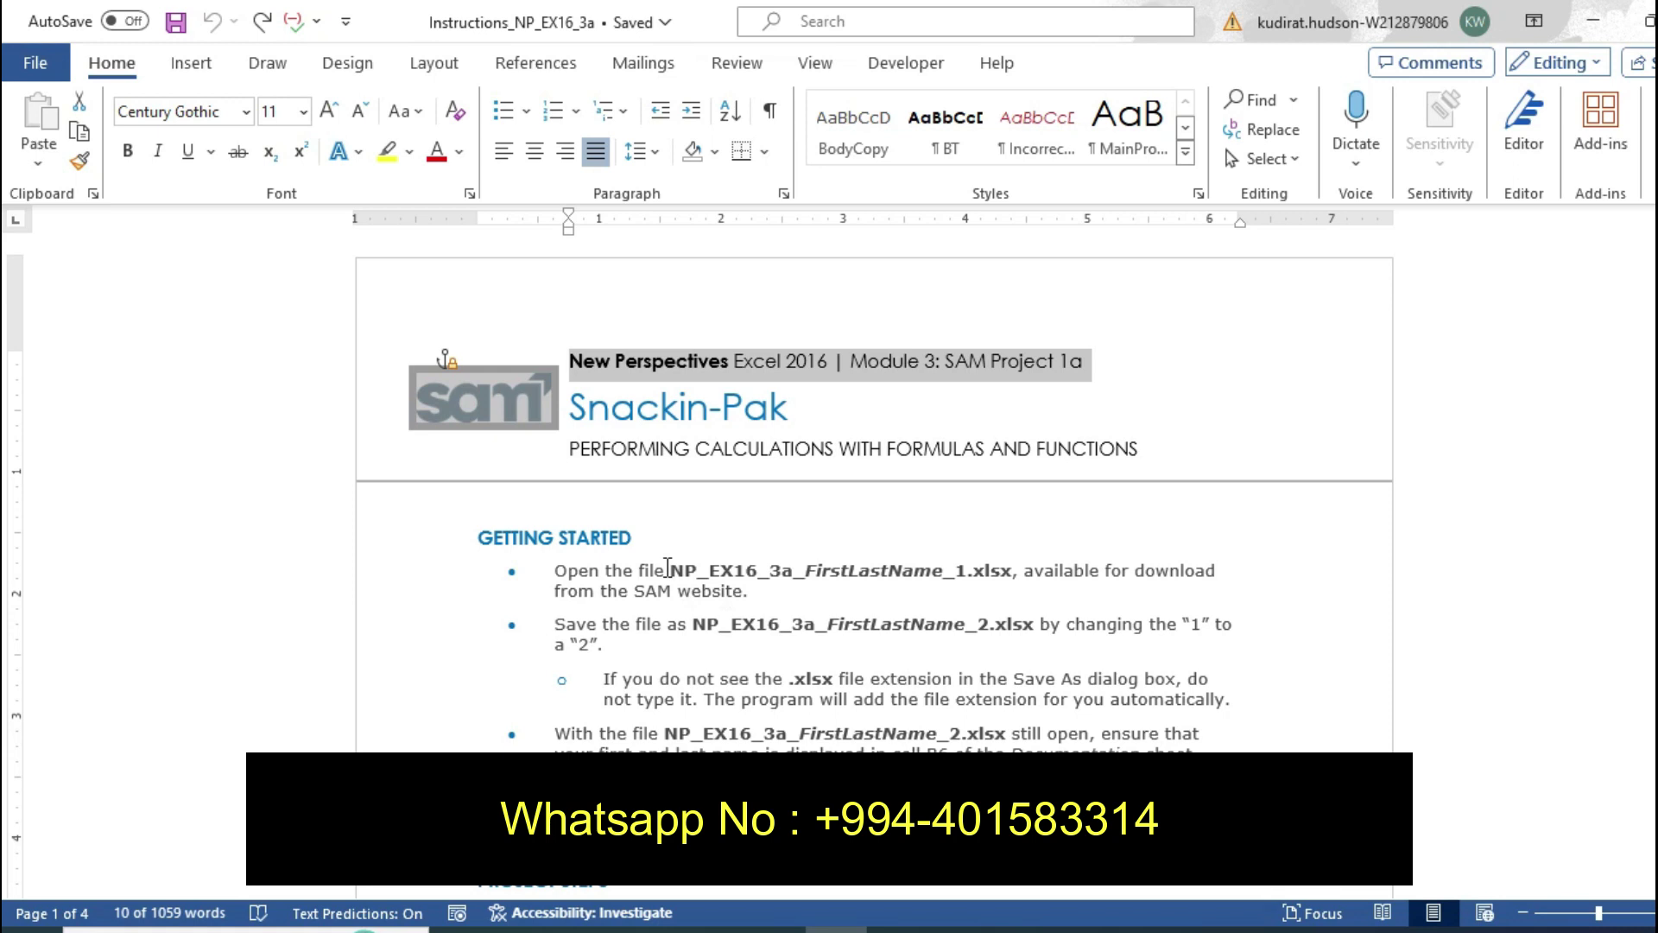
left_click_drag(668, 567, 1018, 574)
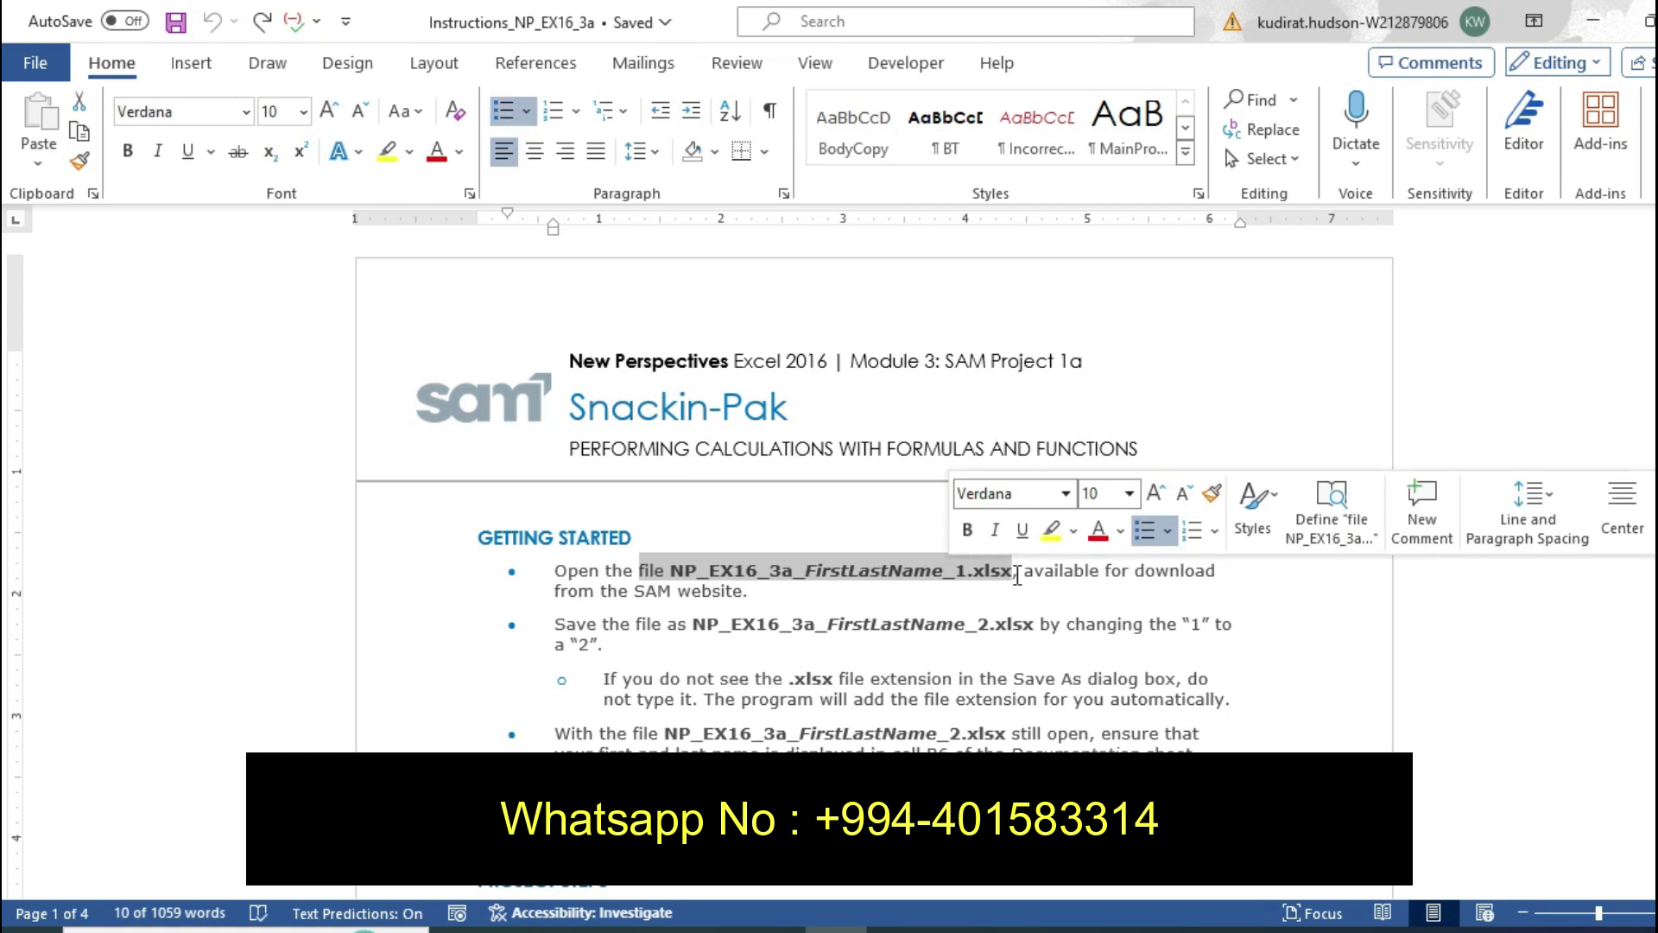
left_click(1046, 535)
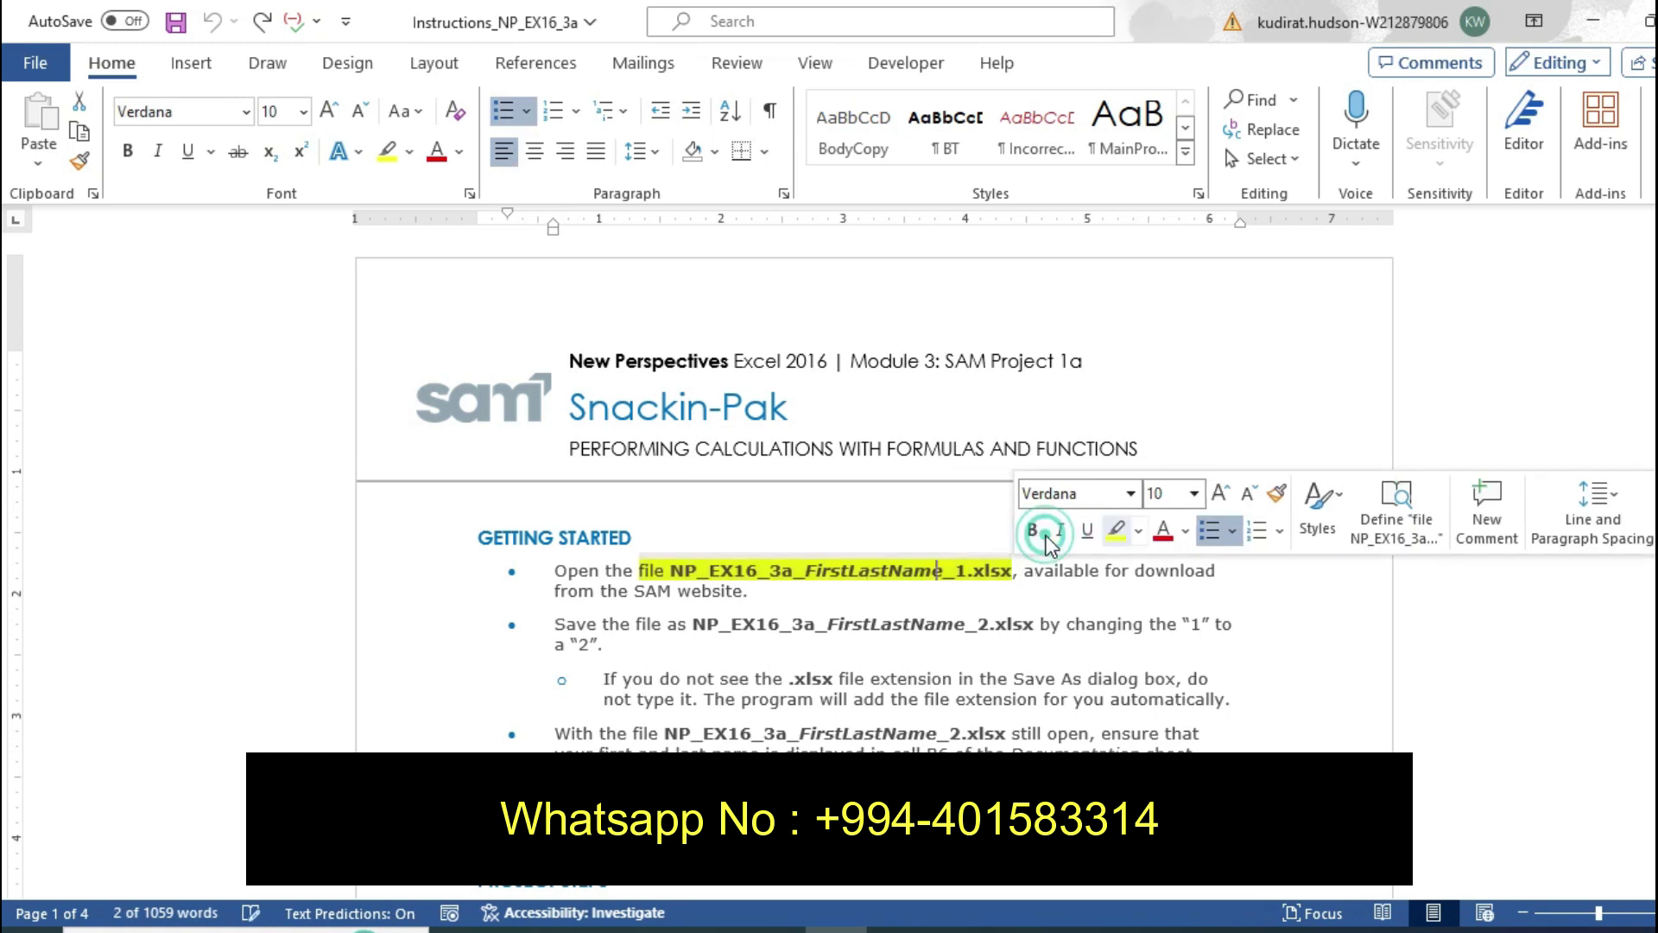
left_click(1043, 604)
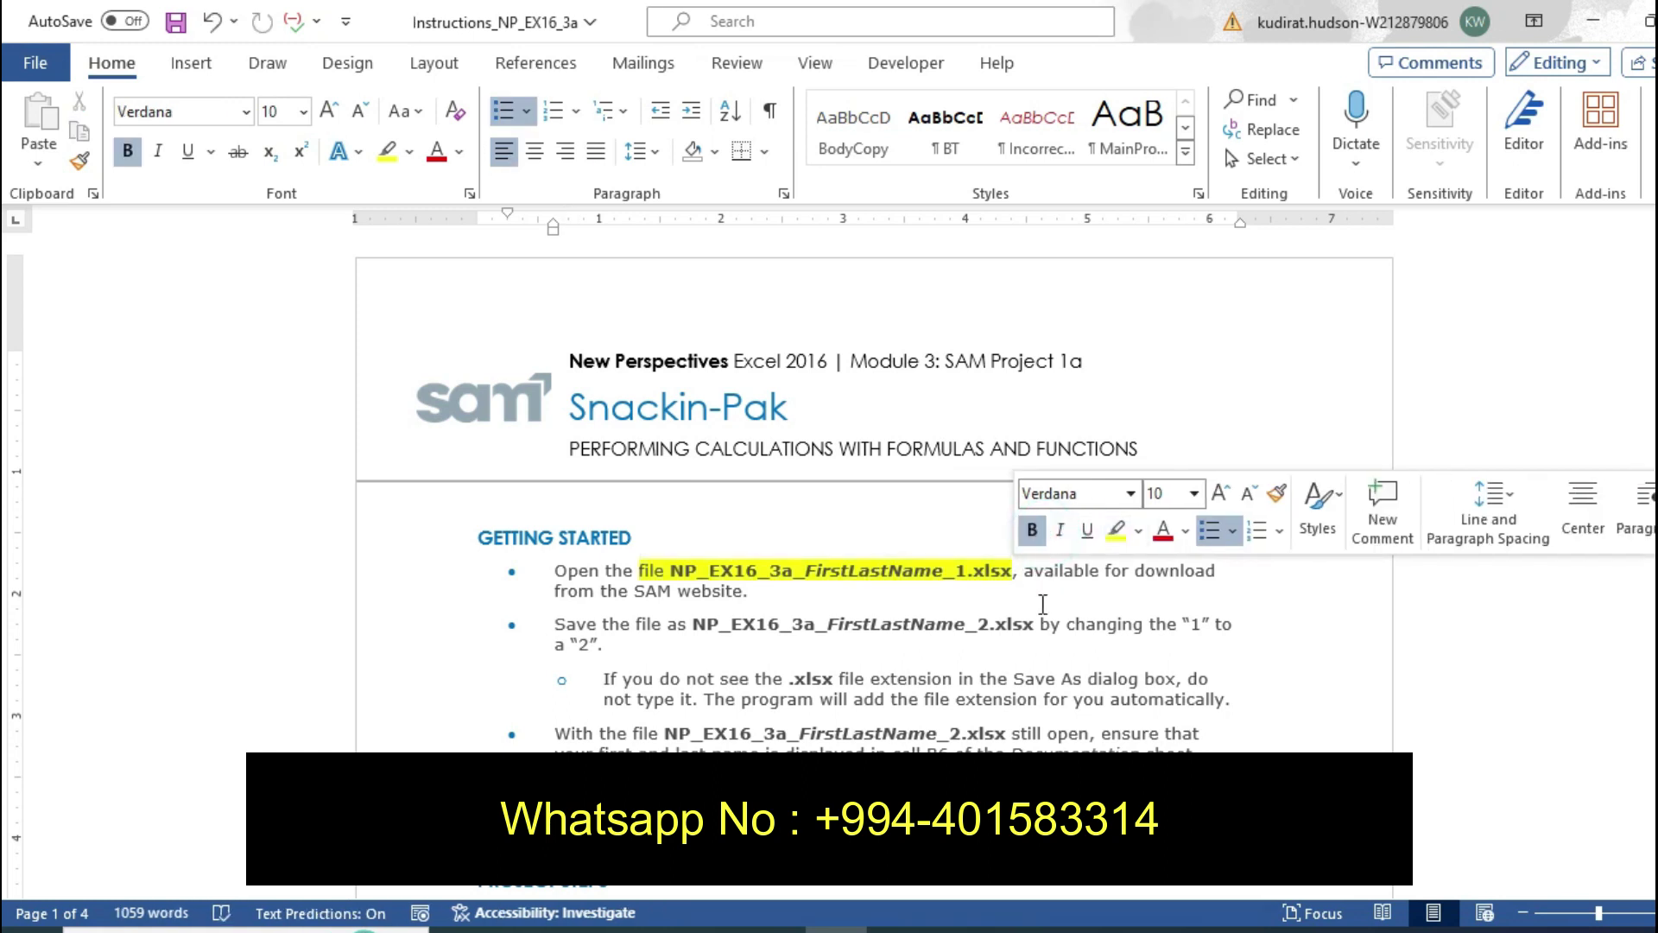
left_click(1044, 604)
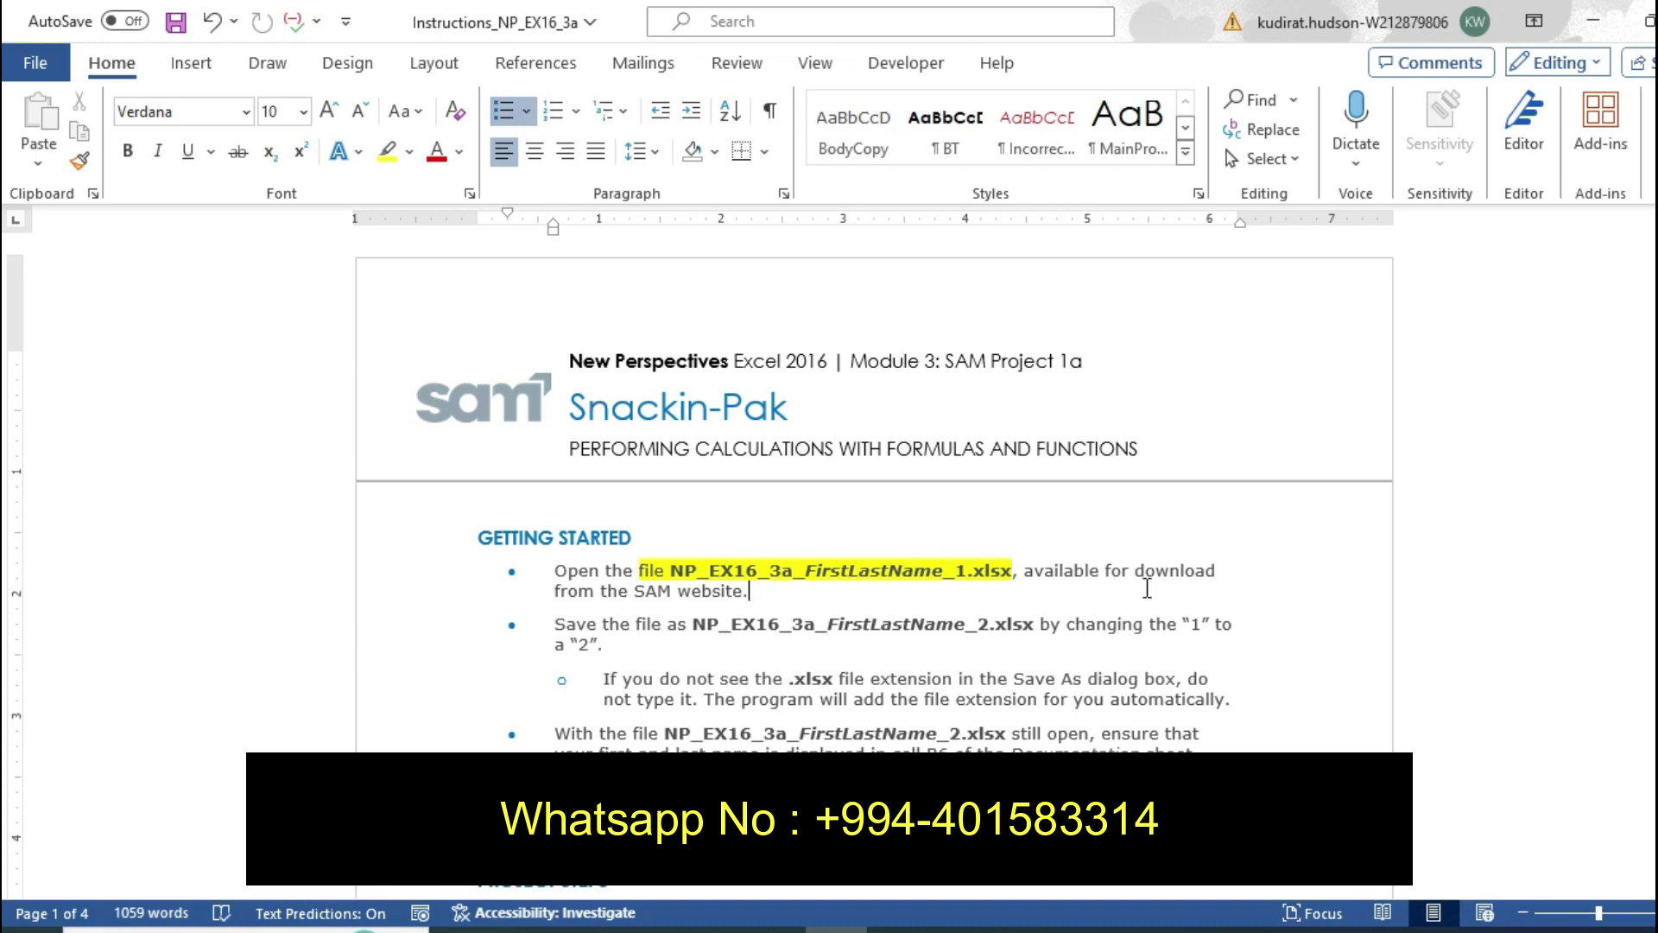
key("ctrl+z")
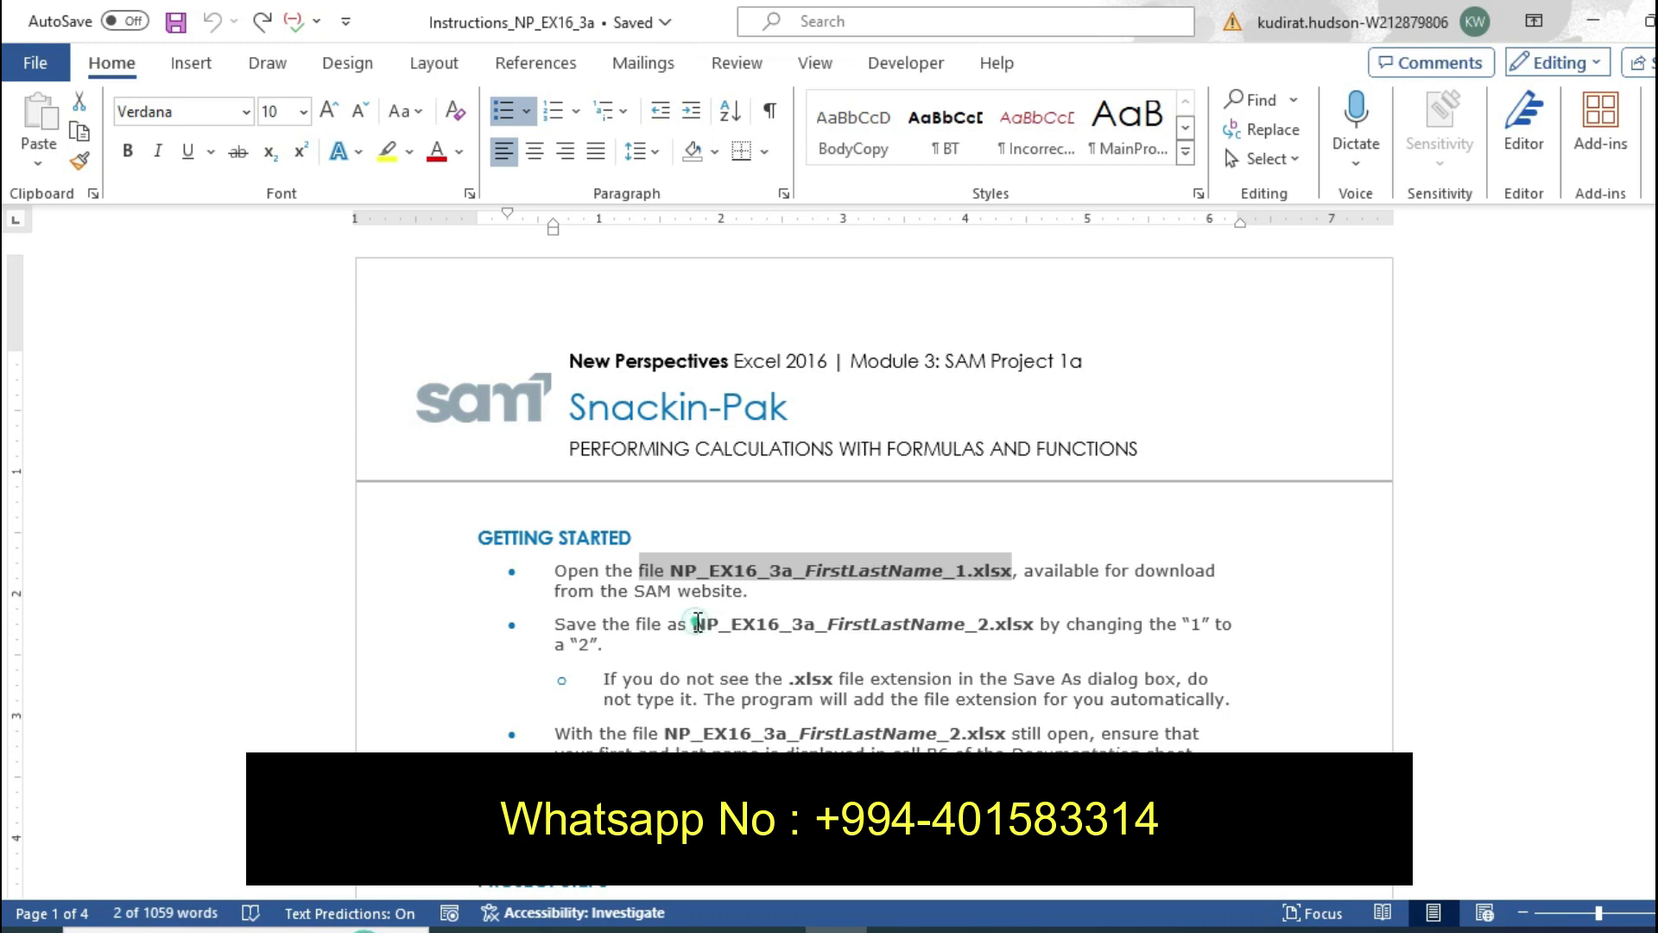
Highlight the second bullet's file name NP_EX16_3a_FirstLastName_2.xlsx in yellow
left_click_drag(695, 622, 1012, 624)
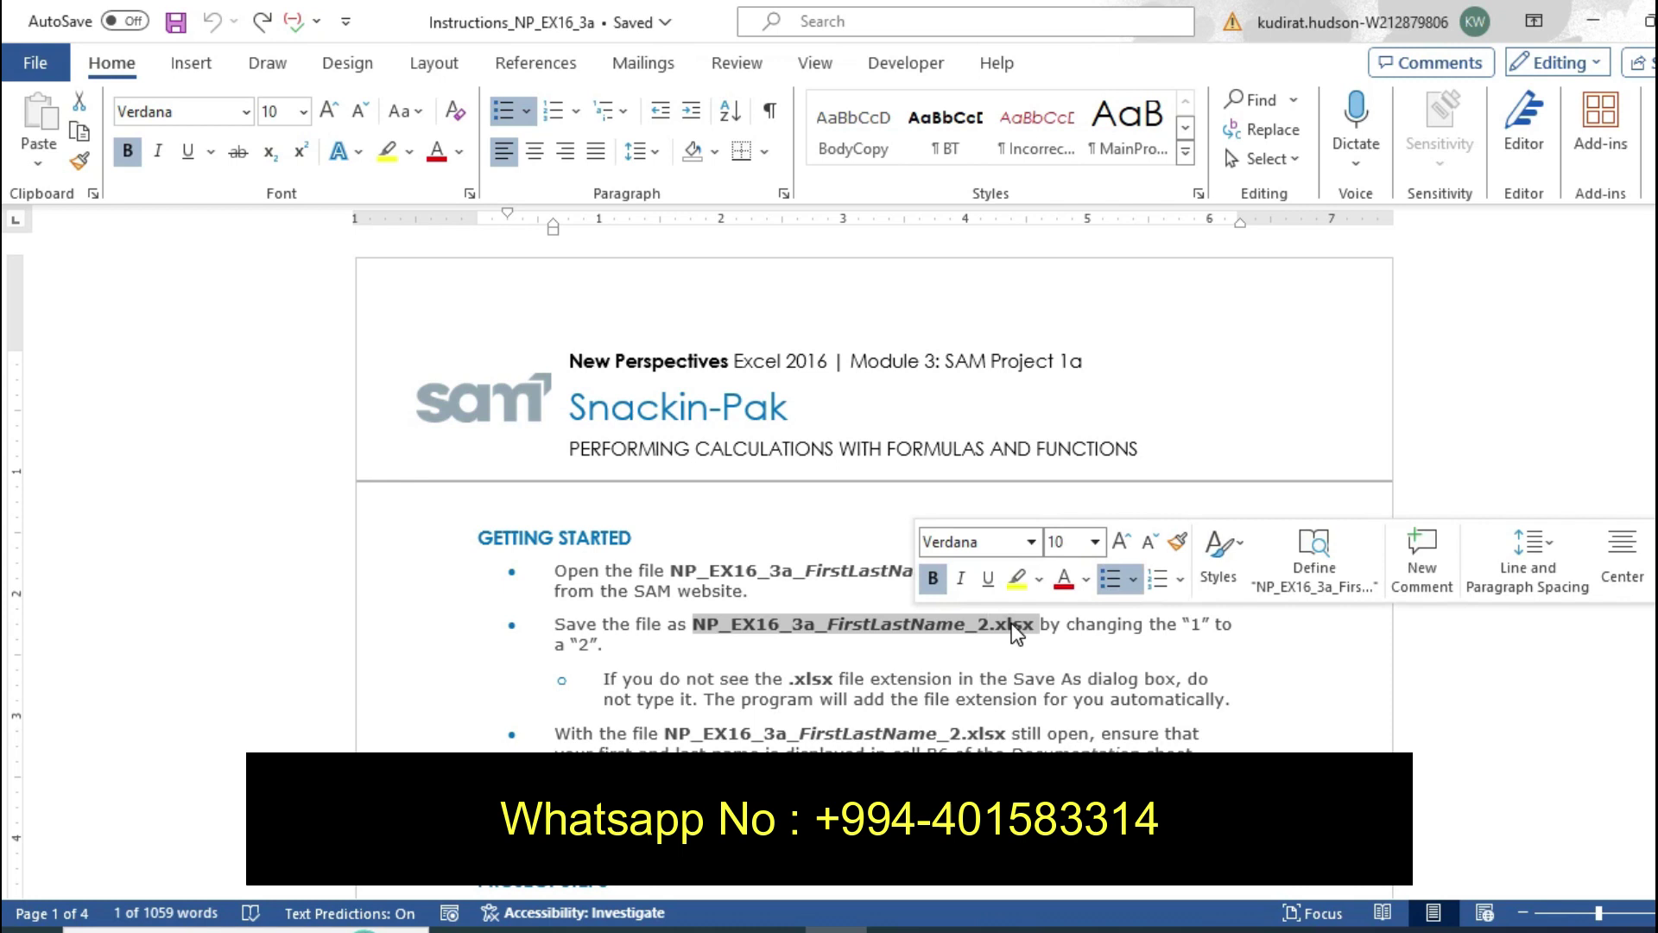
left_click(1017, 578)
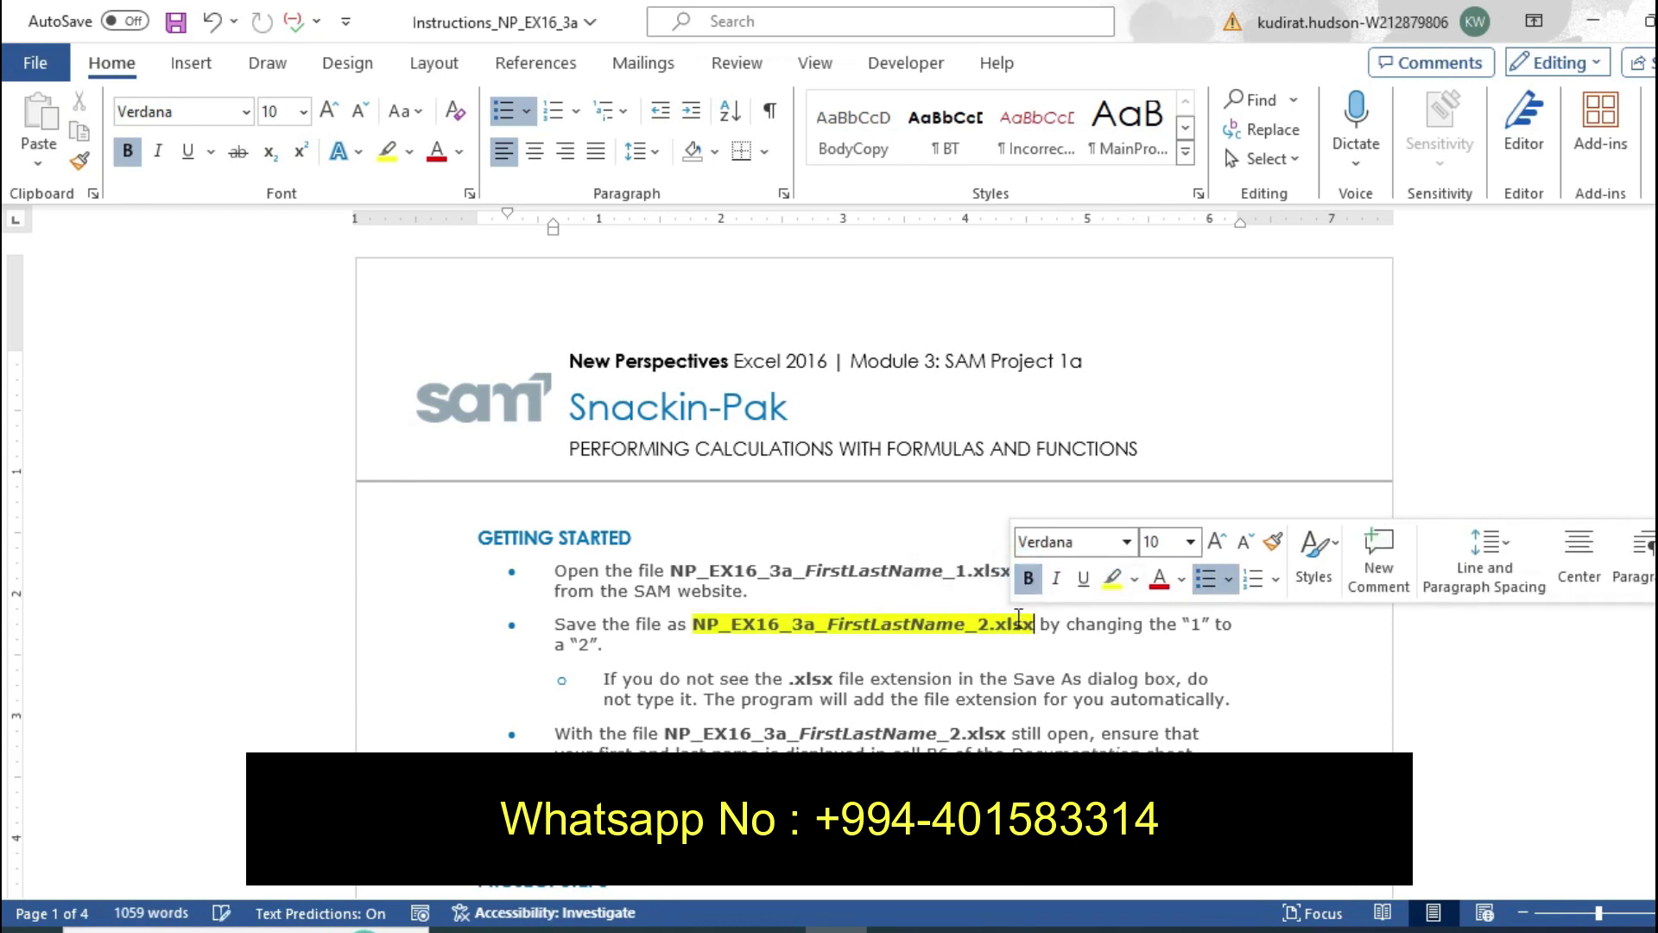
left_click(1015, 656)
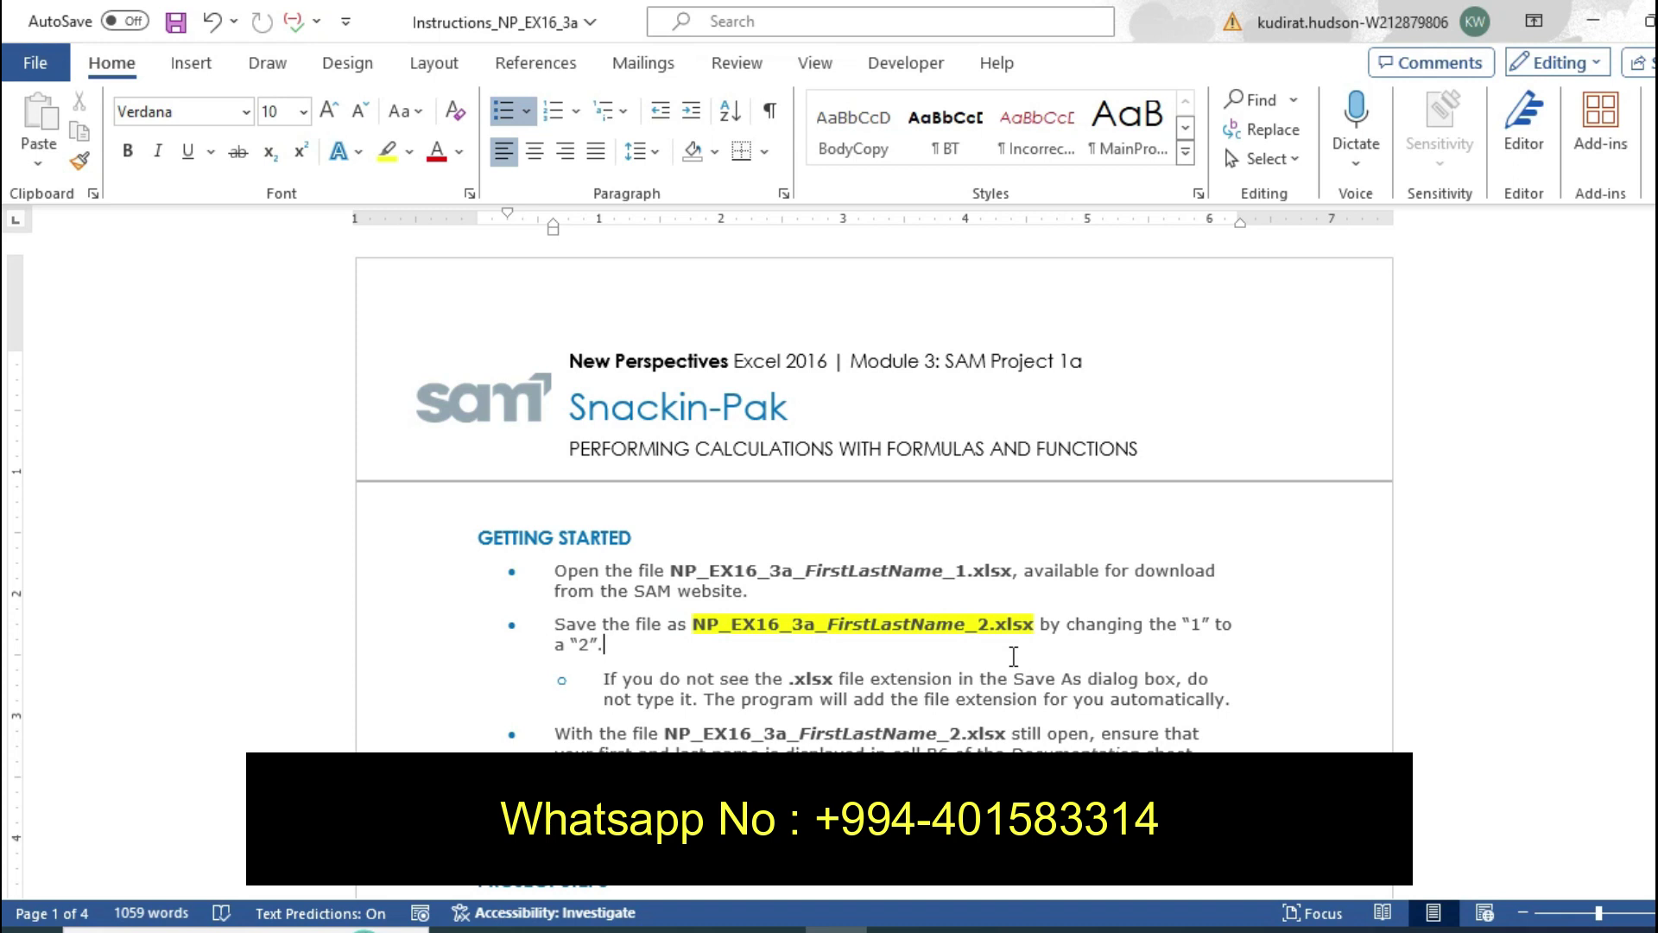
Undo the file-name highlight and scroll down to the PROJECT STEPS section
key("ctrl+z")
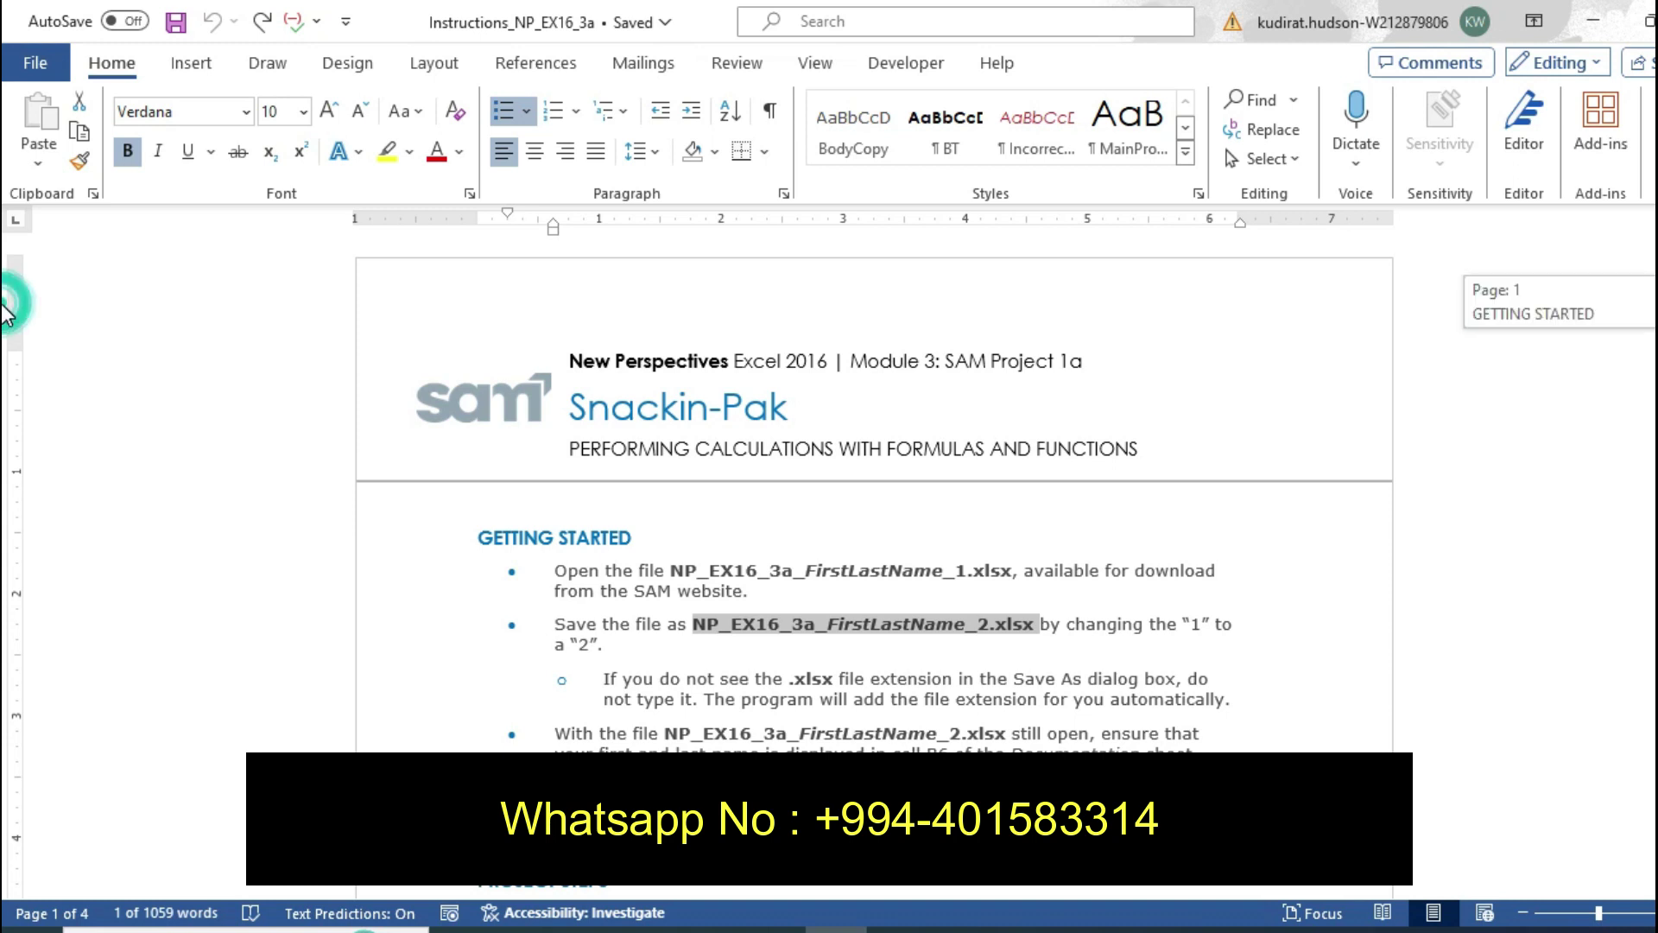
scroll(4, 316, "down", 2)
scroll(5, 337, "down", 2)
scroll(7, 356, "down", 2)
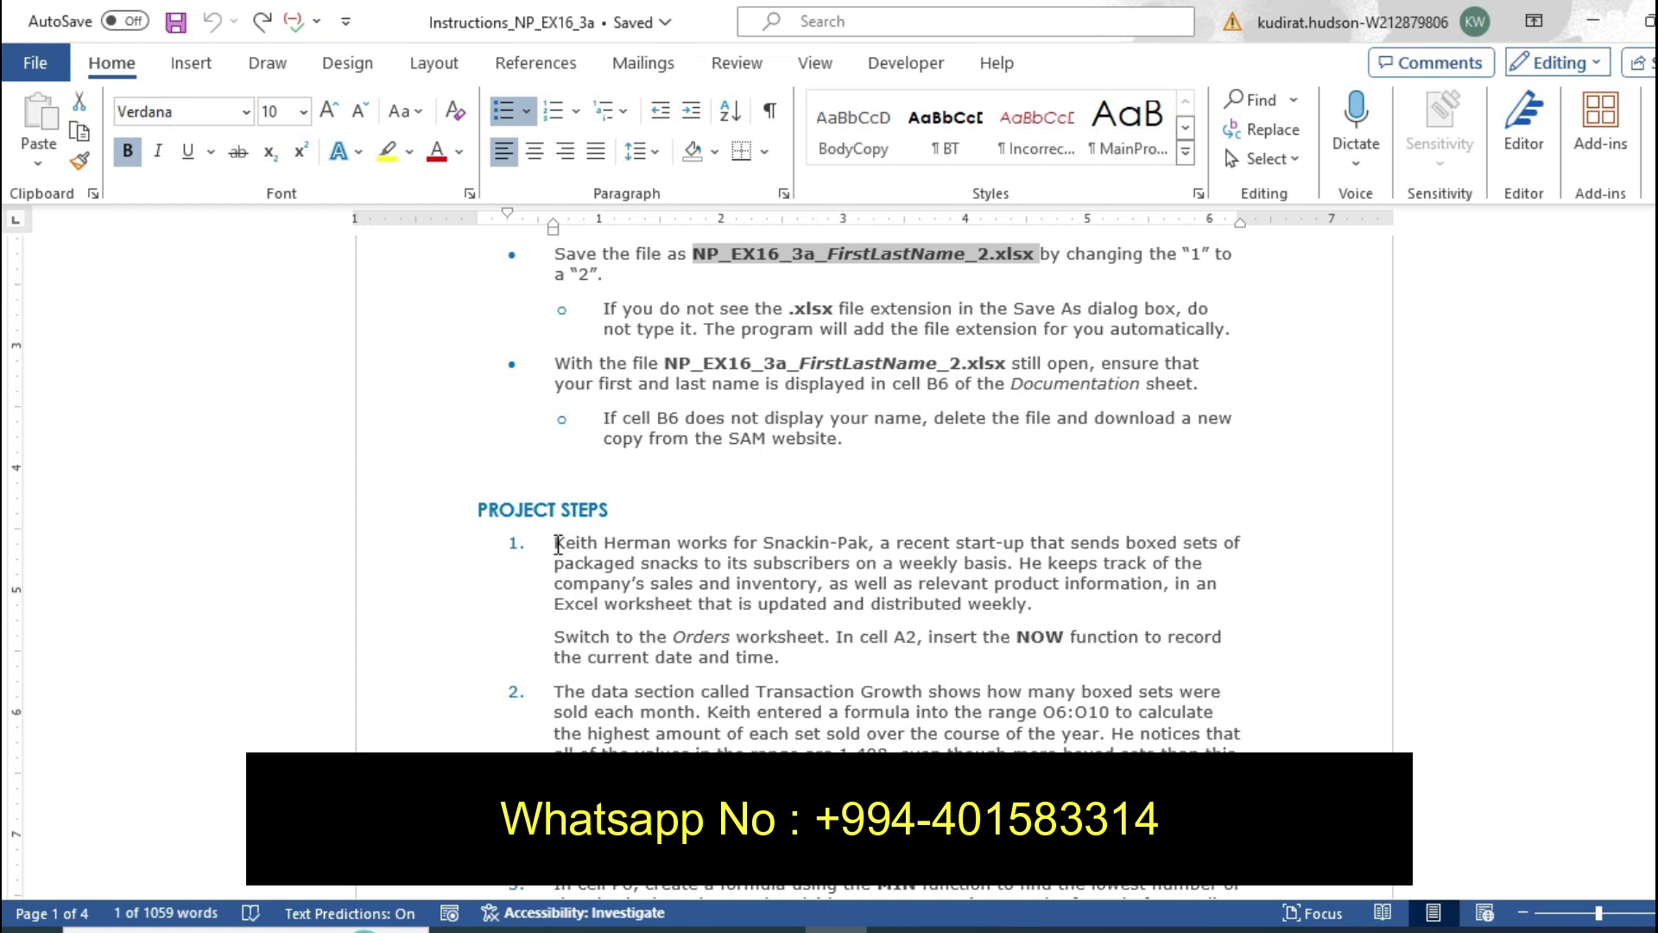
Highlight step 1's paragraph in yellow, then undo that highlight
left_click_drag(556, 544, 813, 581)
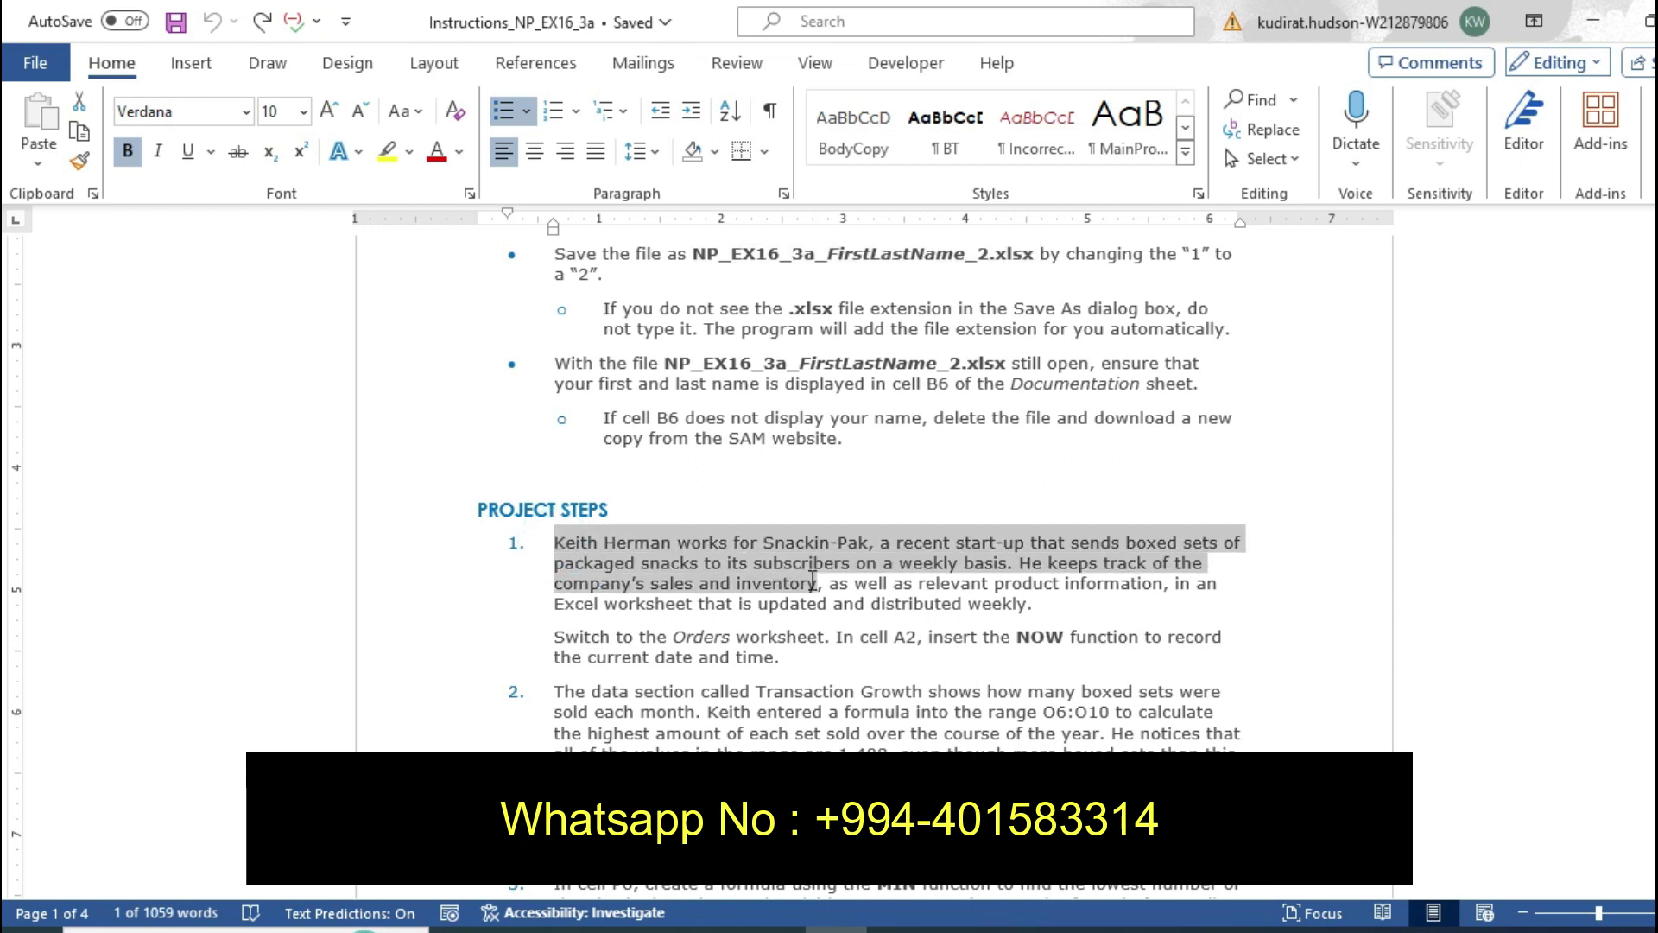
left_click_drag(813, 580, 1033, 603)
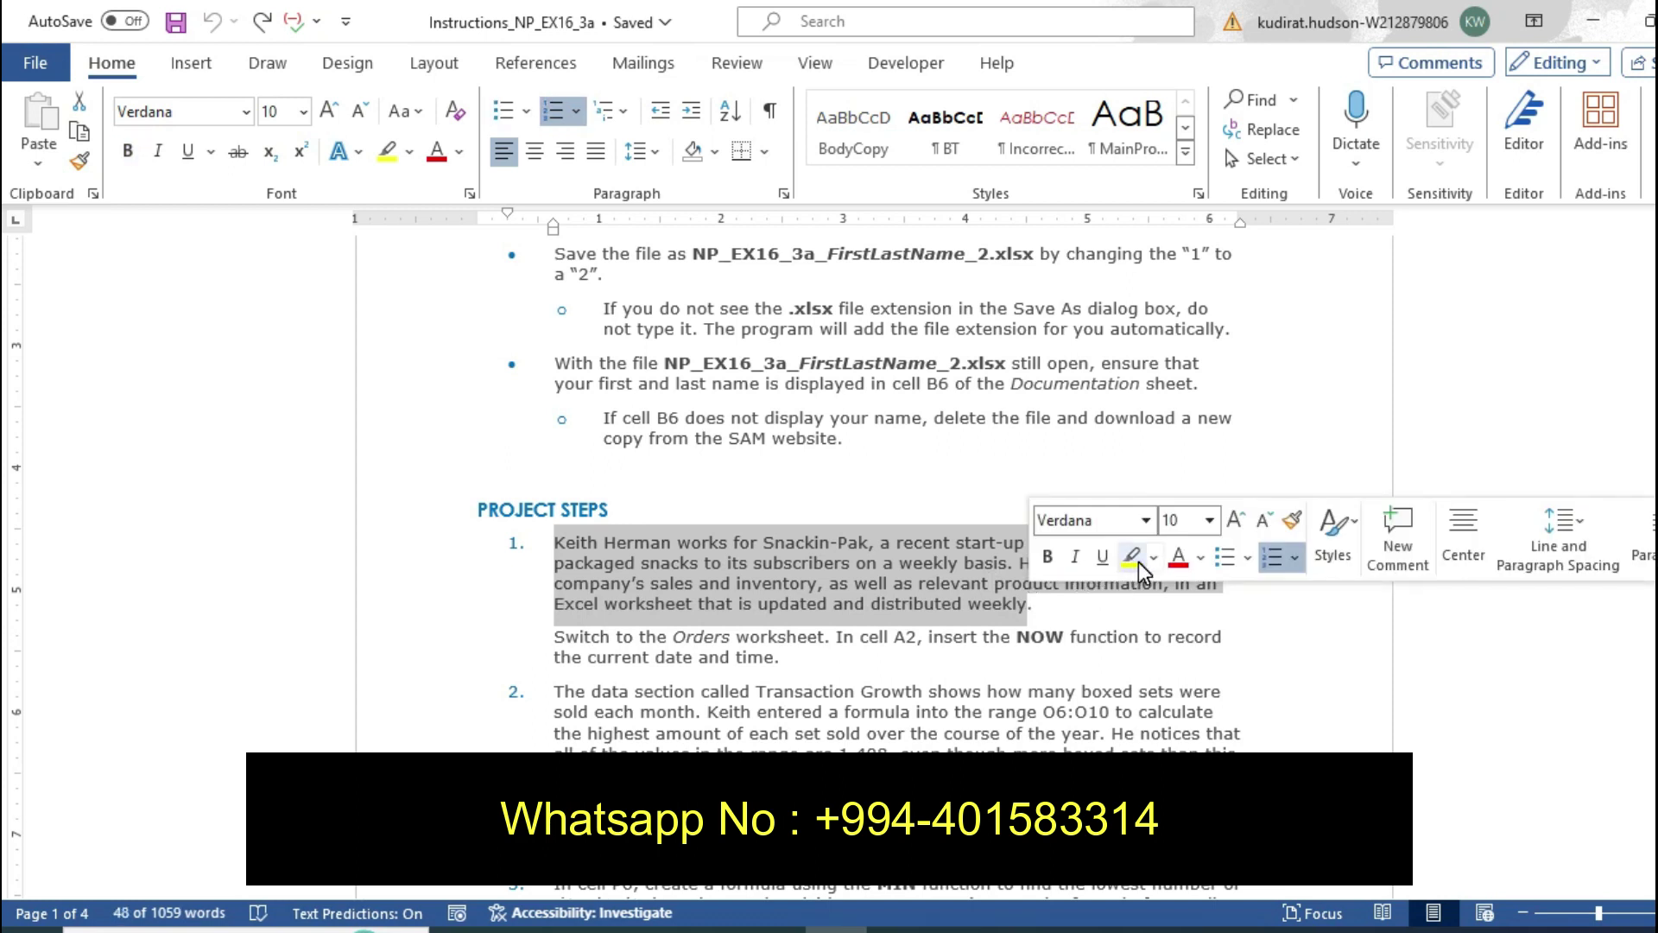
left_click(1131, 557)
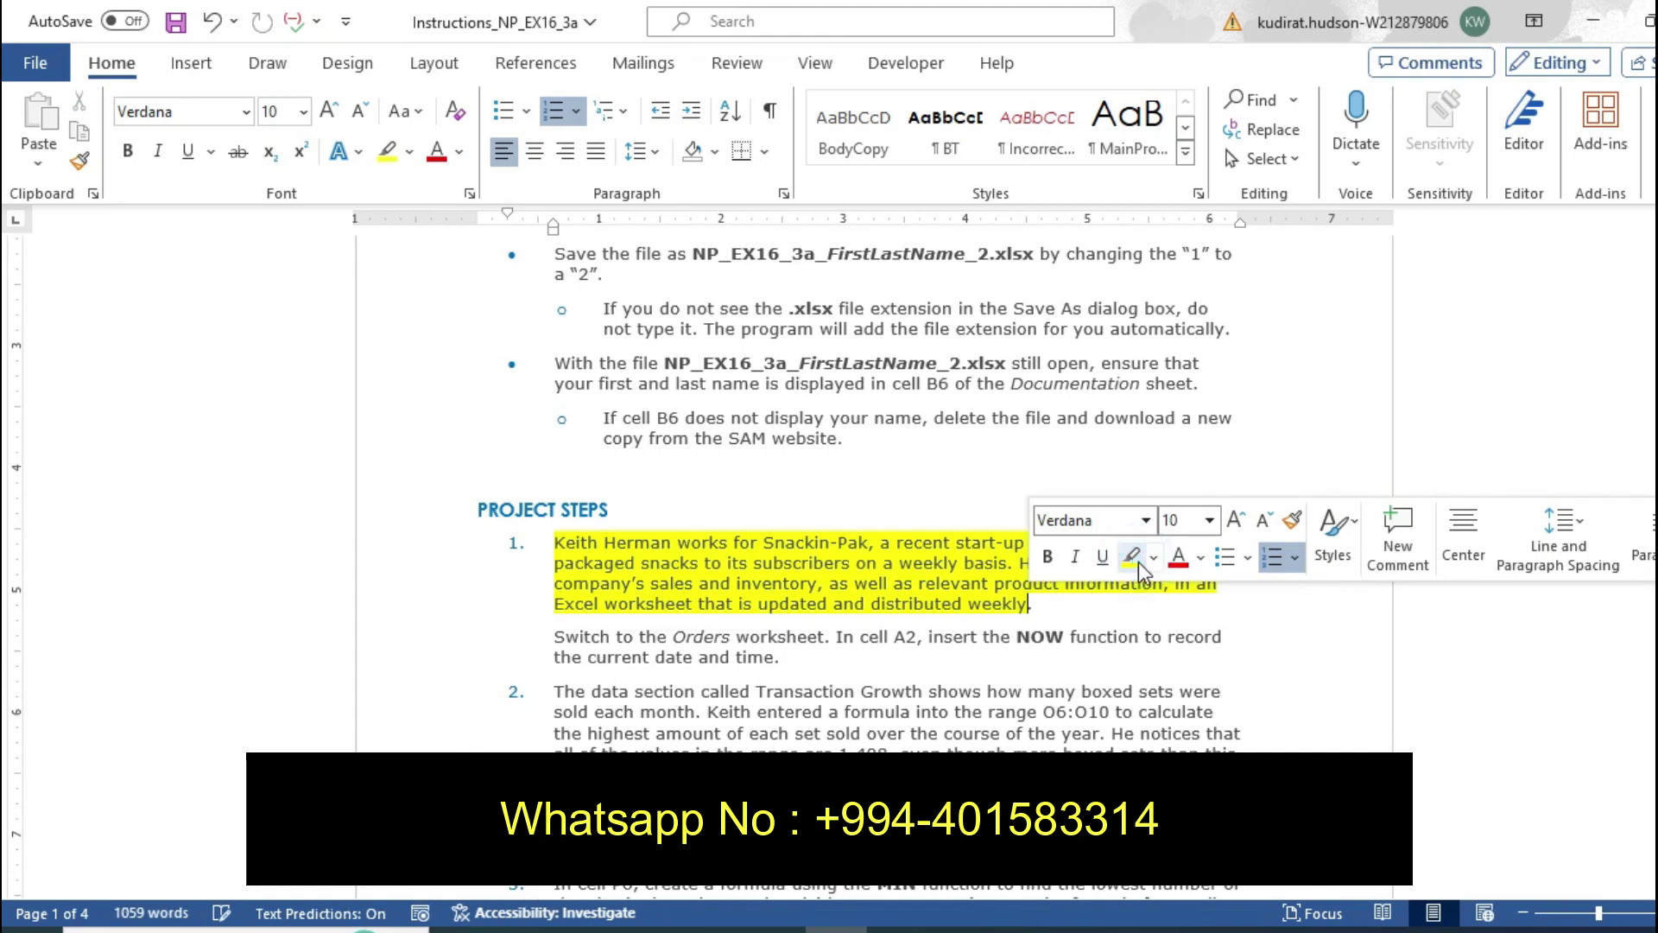
left_click(1123, 616)
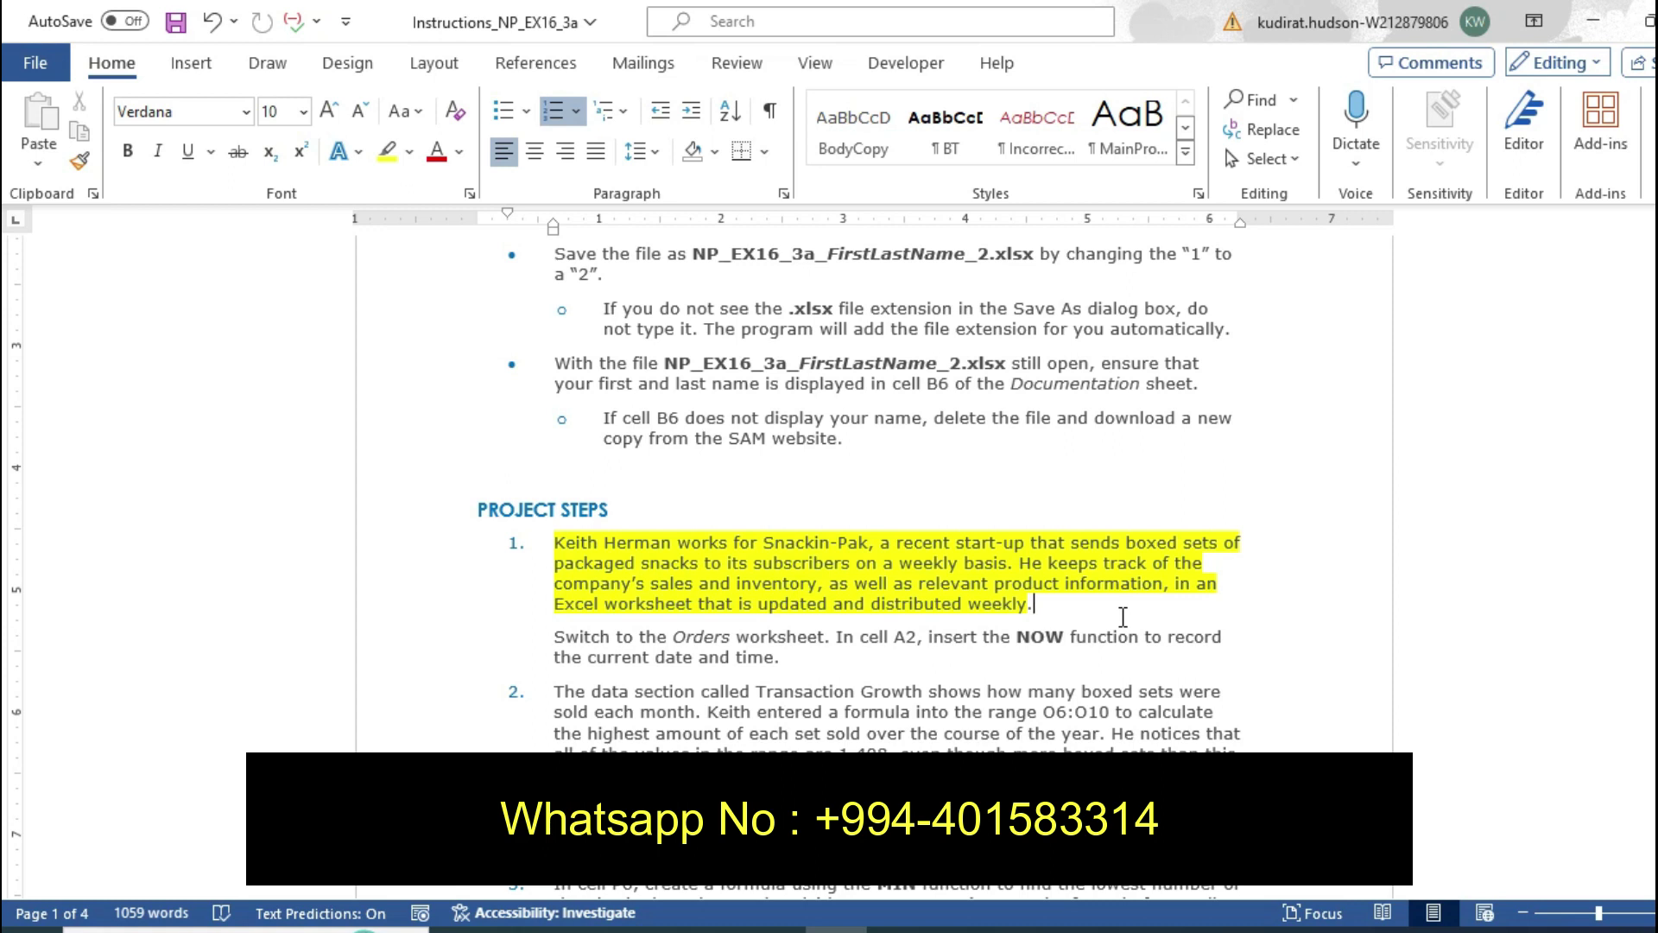
key("ctrl+z")
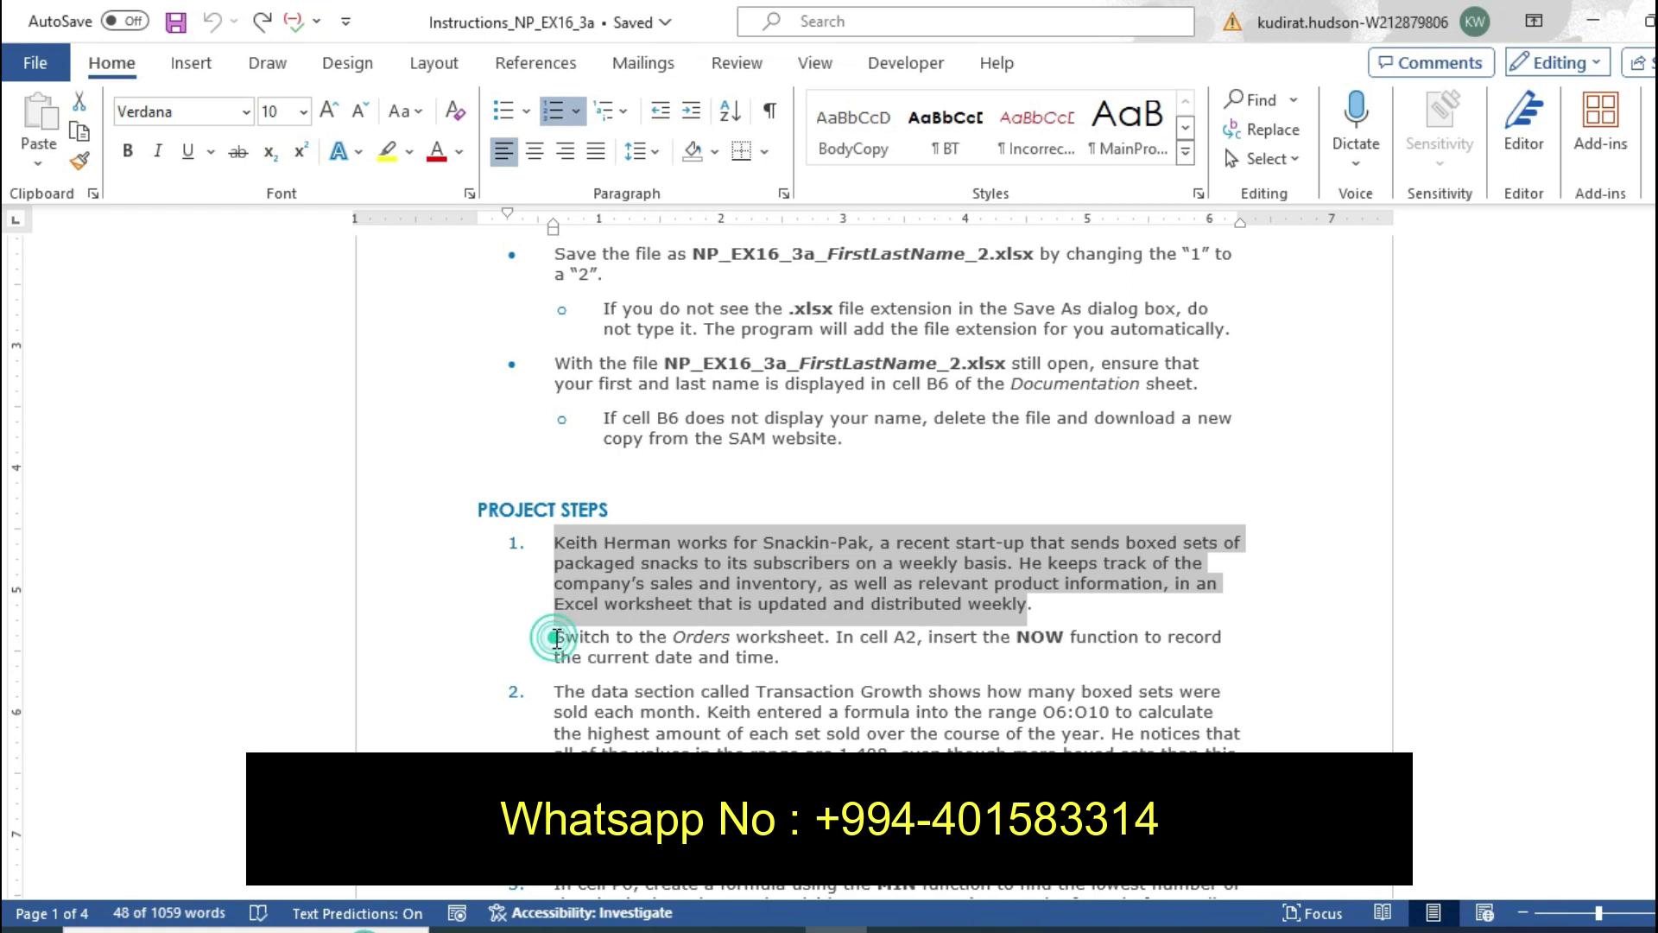
Highlight the instruction to insert NOW in cell A2 yellow and bring Excel forward
left_click_drag(555, 637, 782, 657)
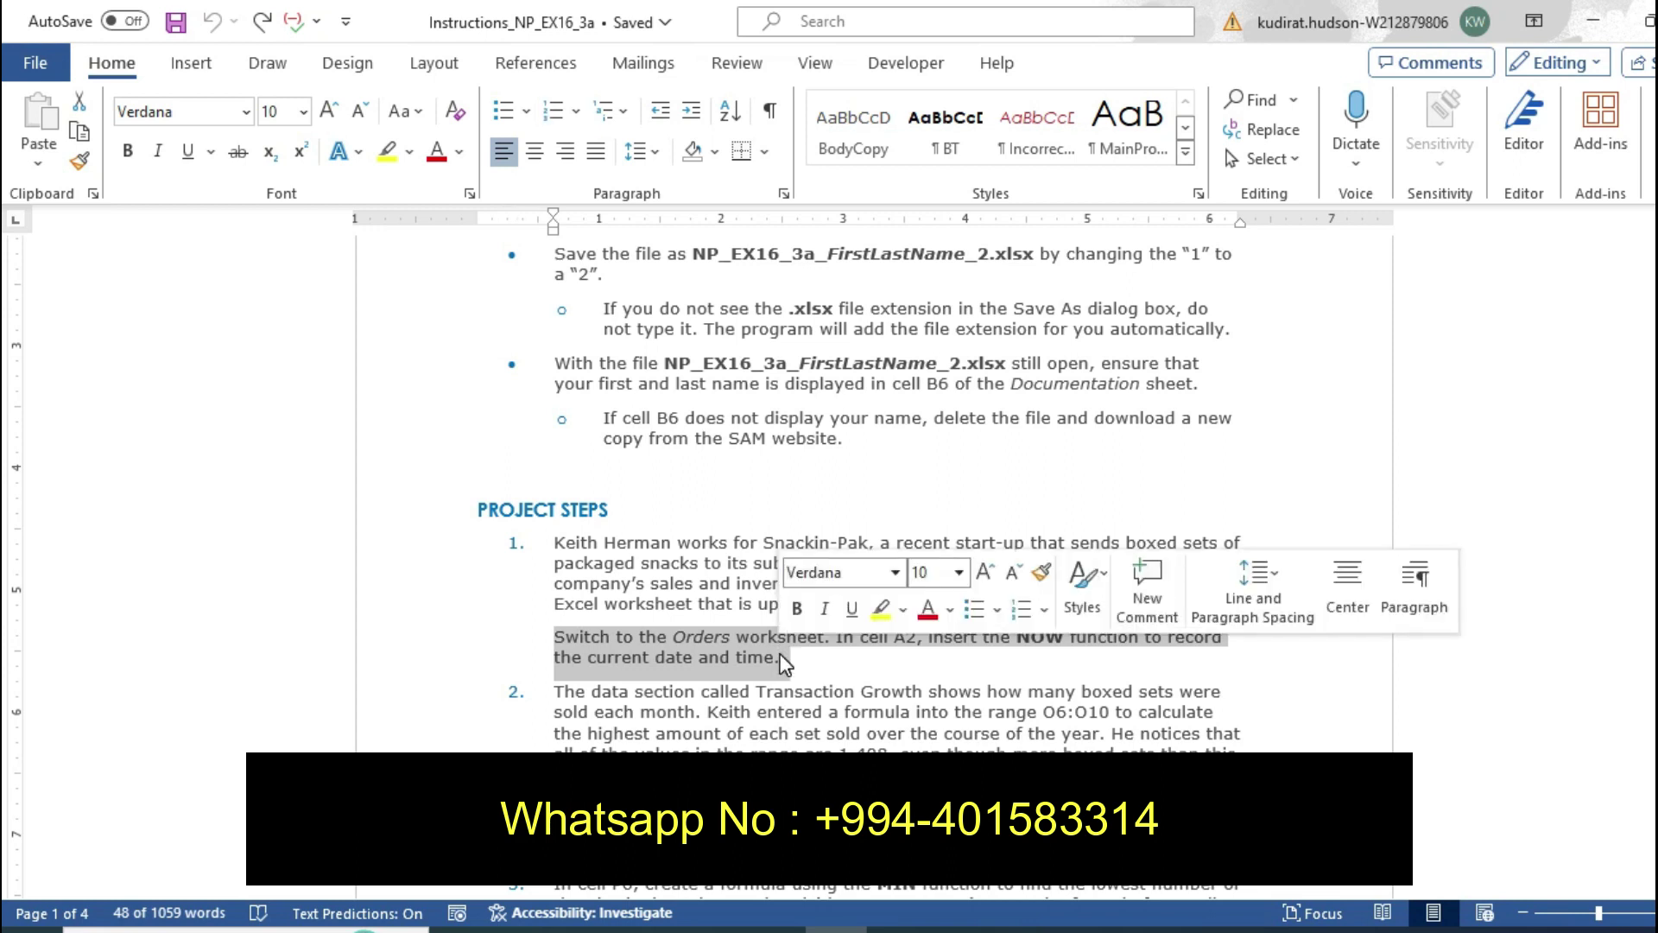
left_click(882, 609)
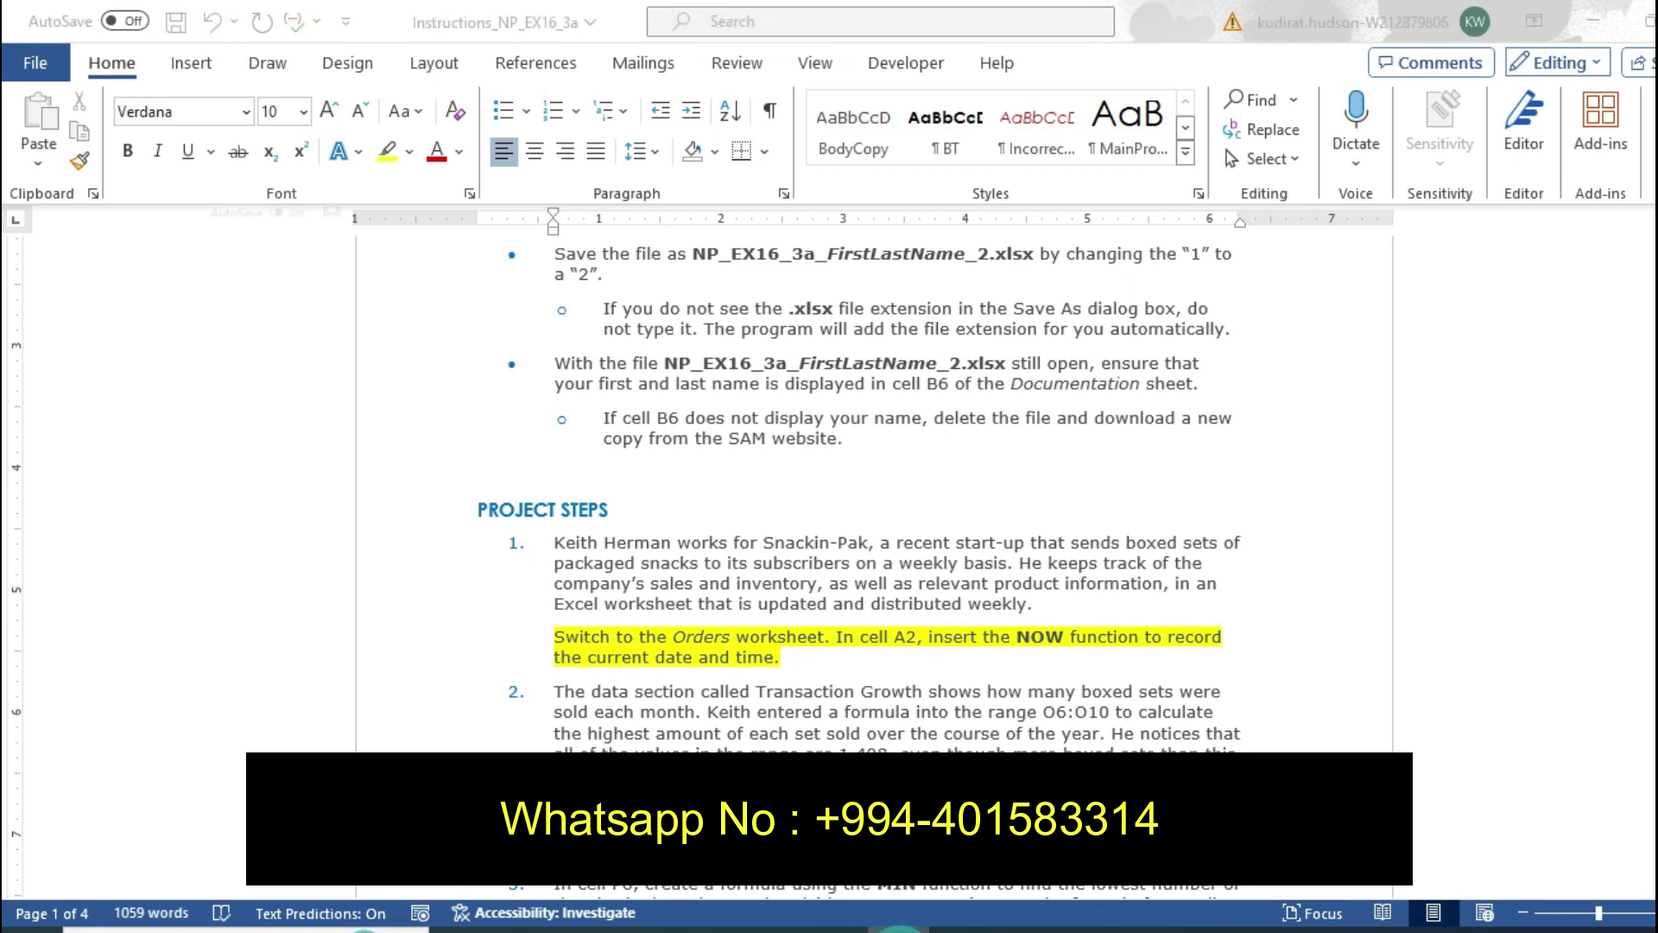
left_click(899, 930)
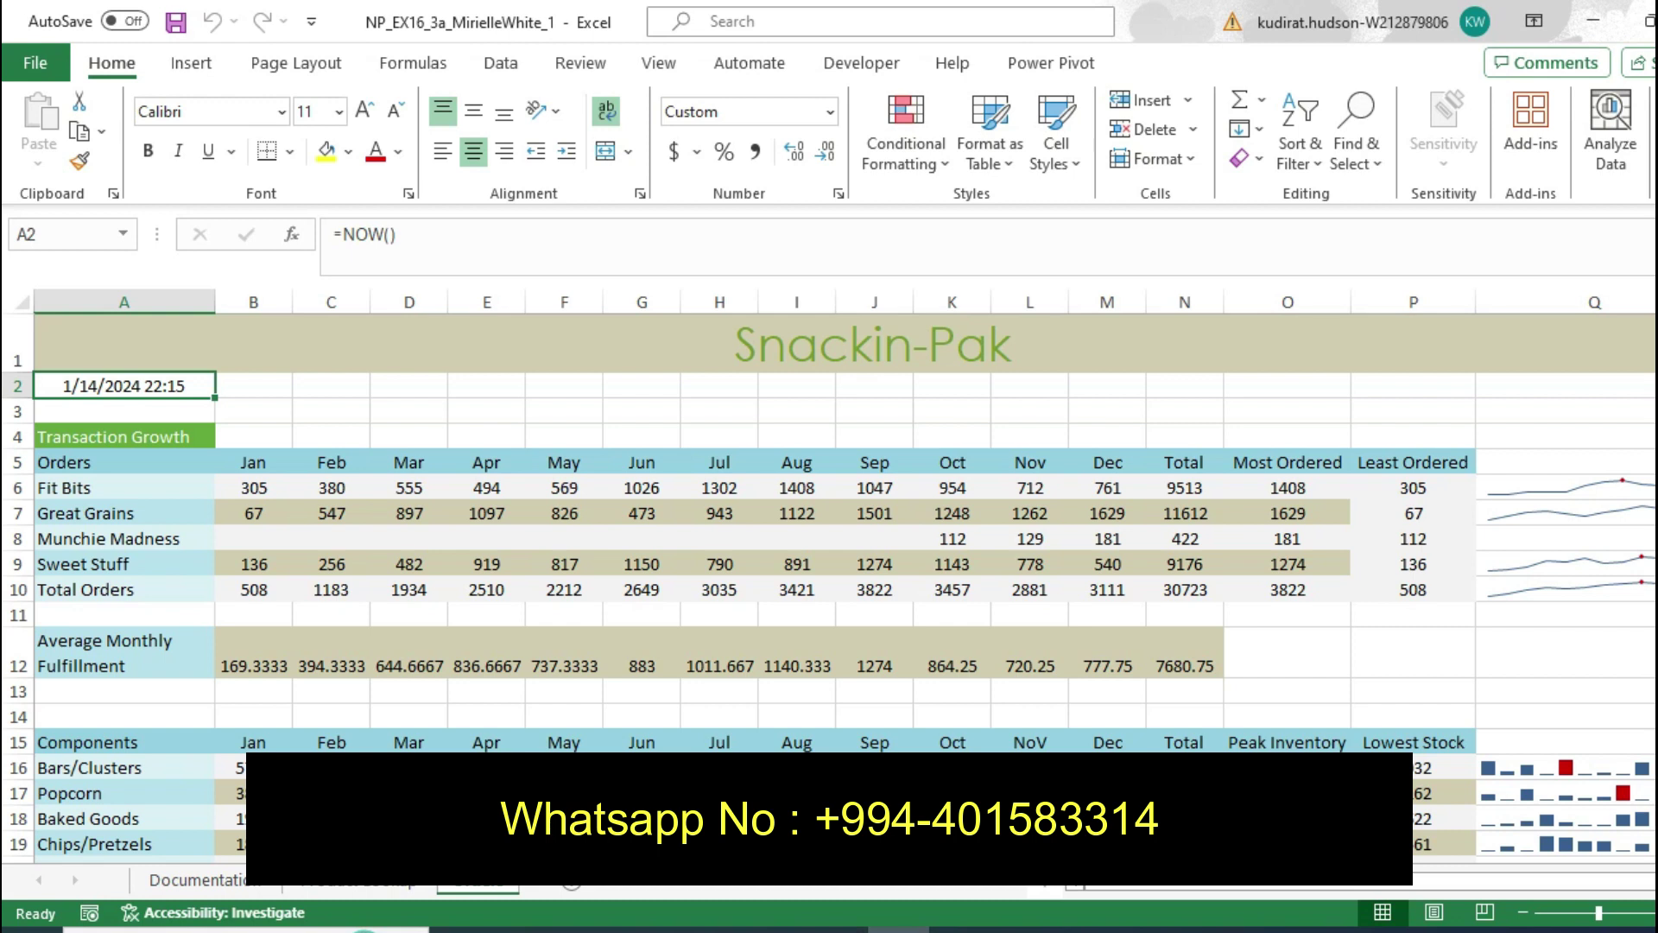
Check cell C18, then A2's =NOW() formula showing 1/14/2024 22:15
left_click(330, 818)
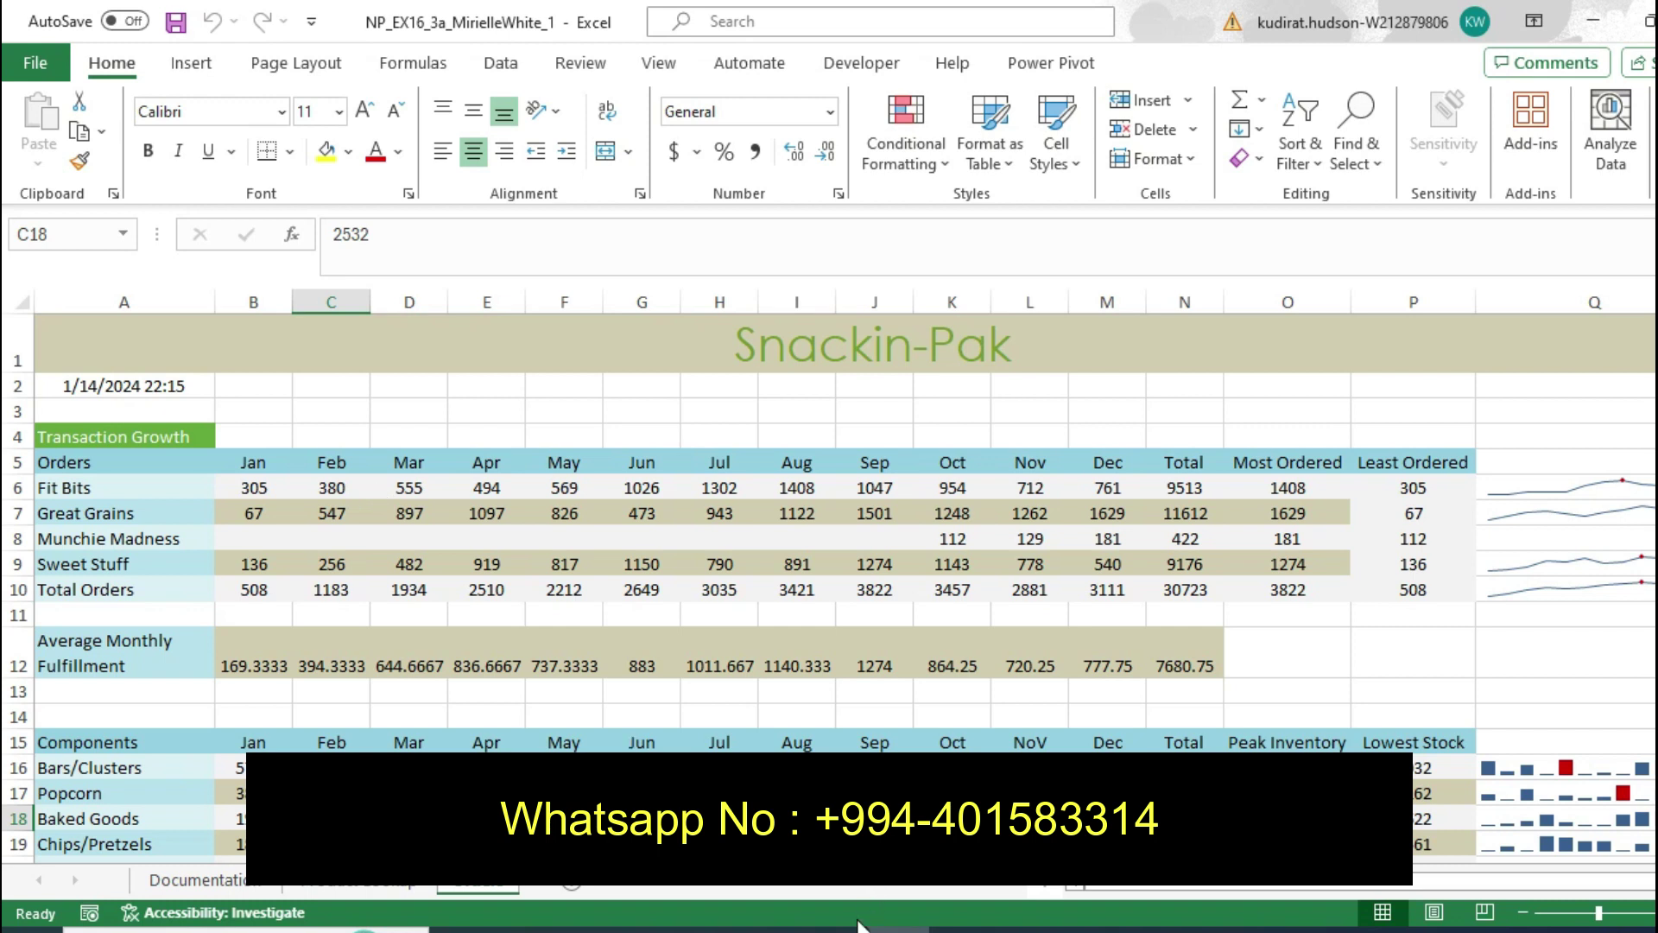
key("alt+Tab")
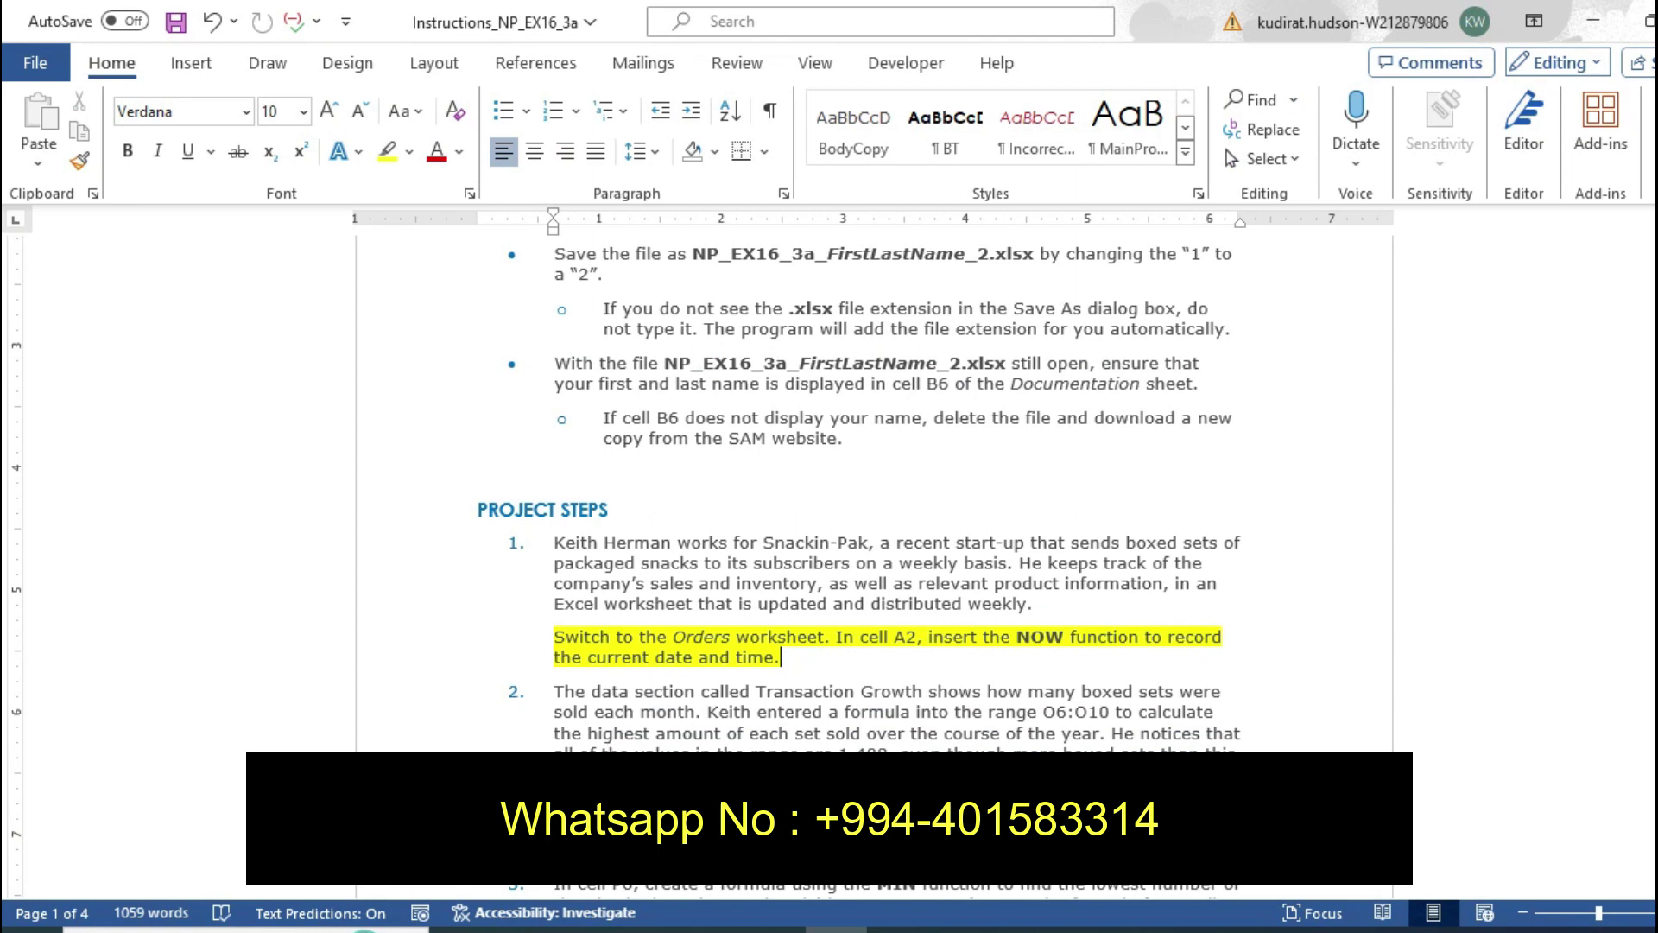
key("alt+Tab")
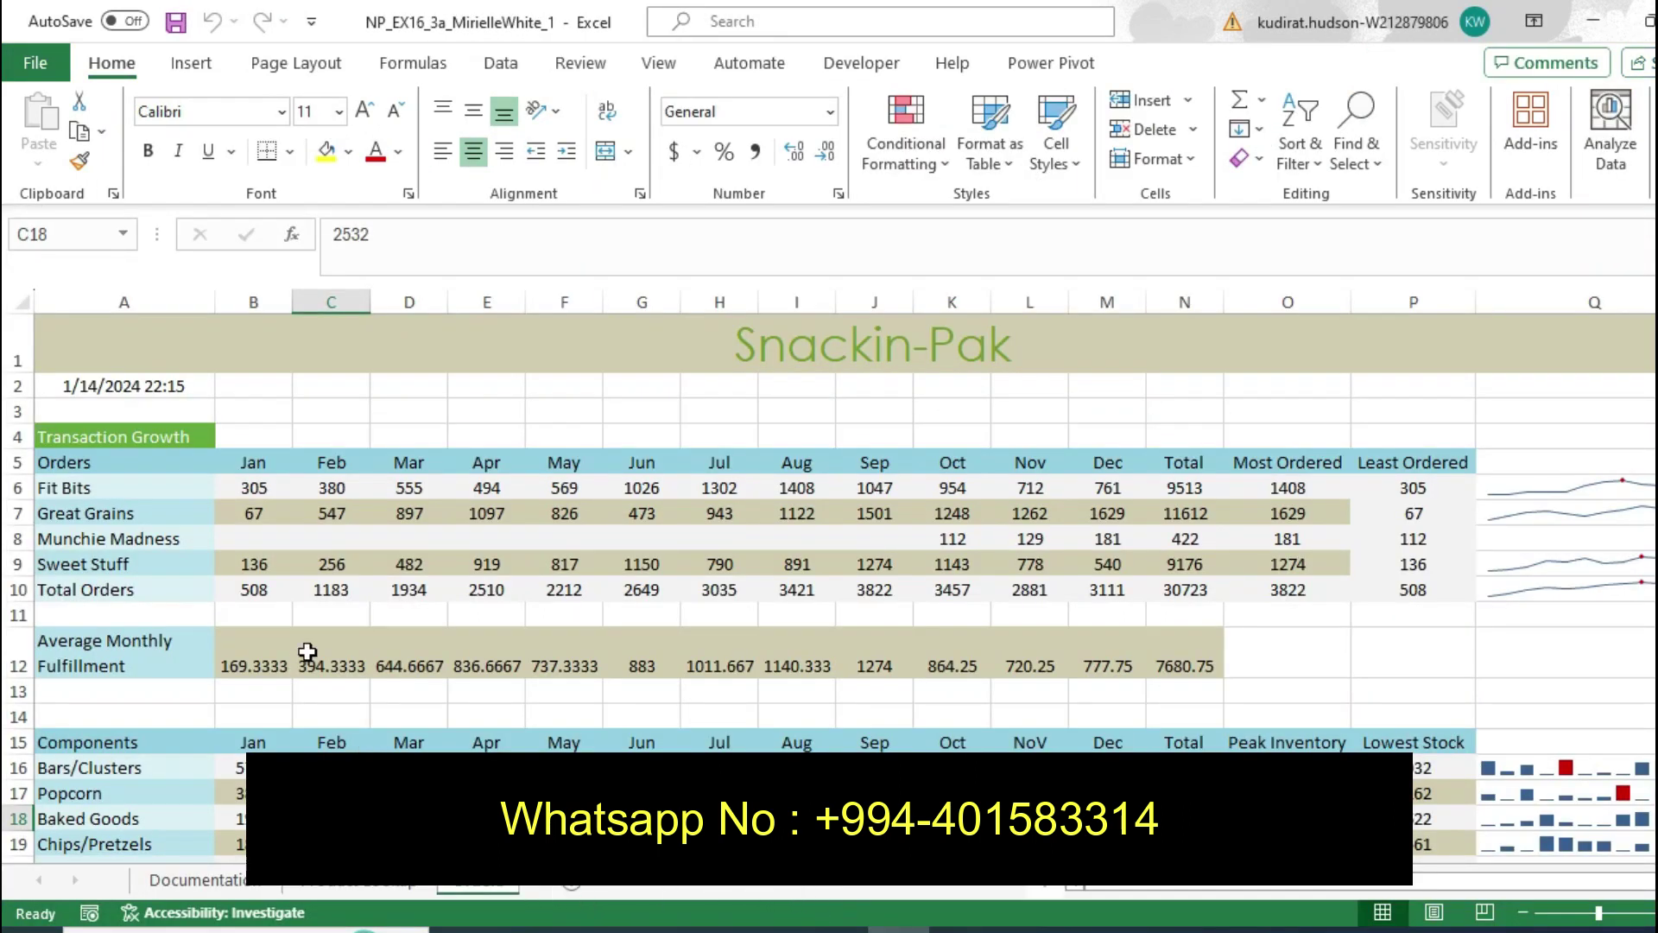
left_click(110, 384)
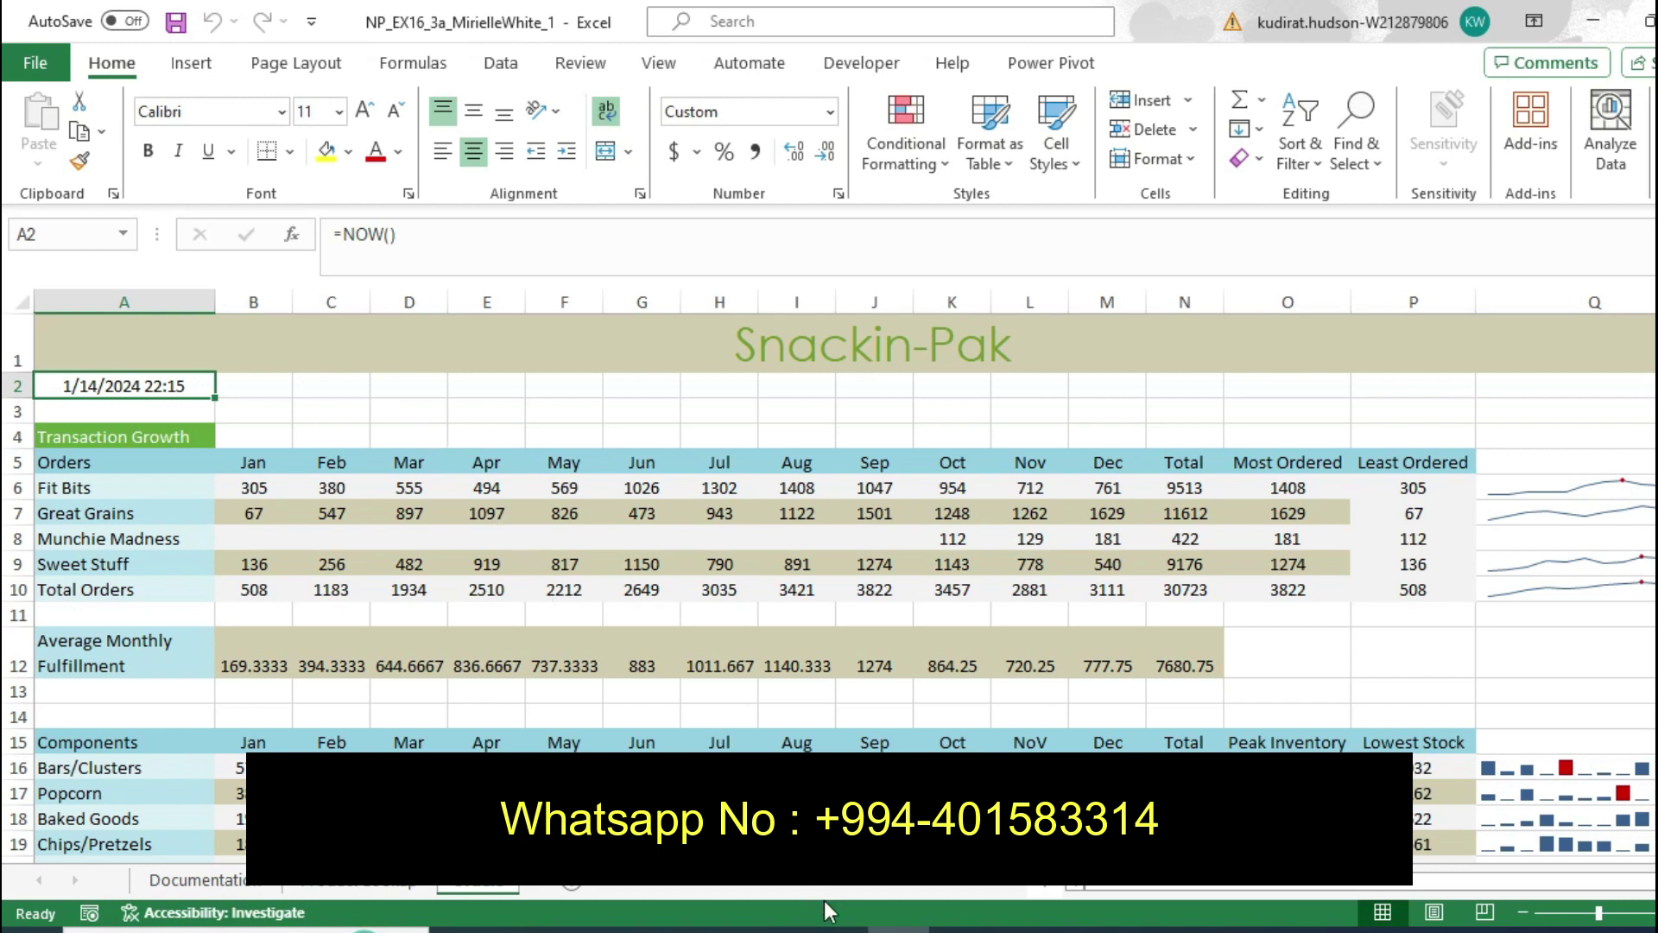
Bring the Word instructions forward, dismiss the recent documents list, and undo the NOW highlight
left_click(822, 930)
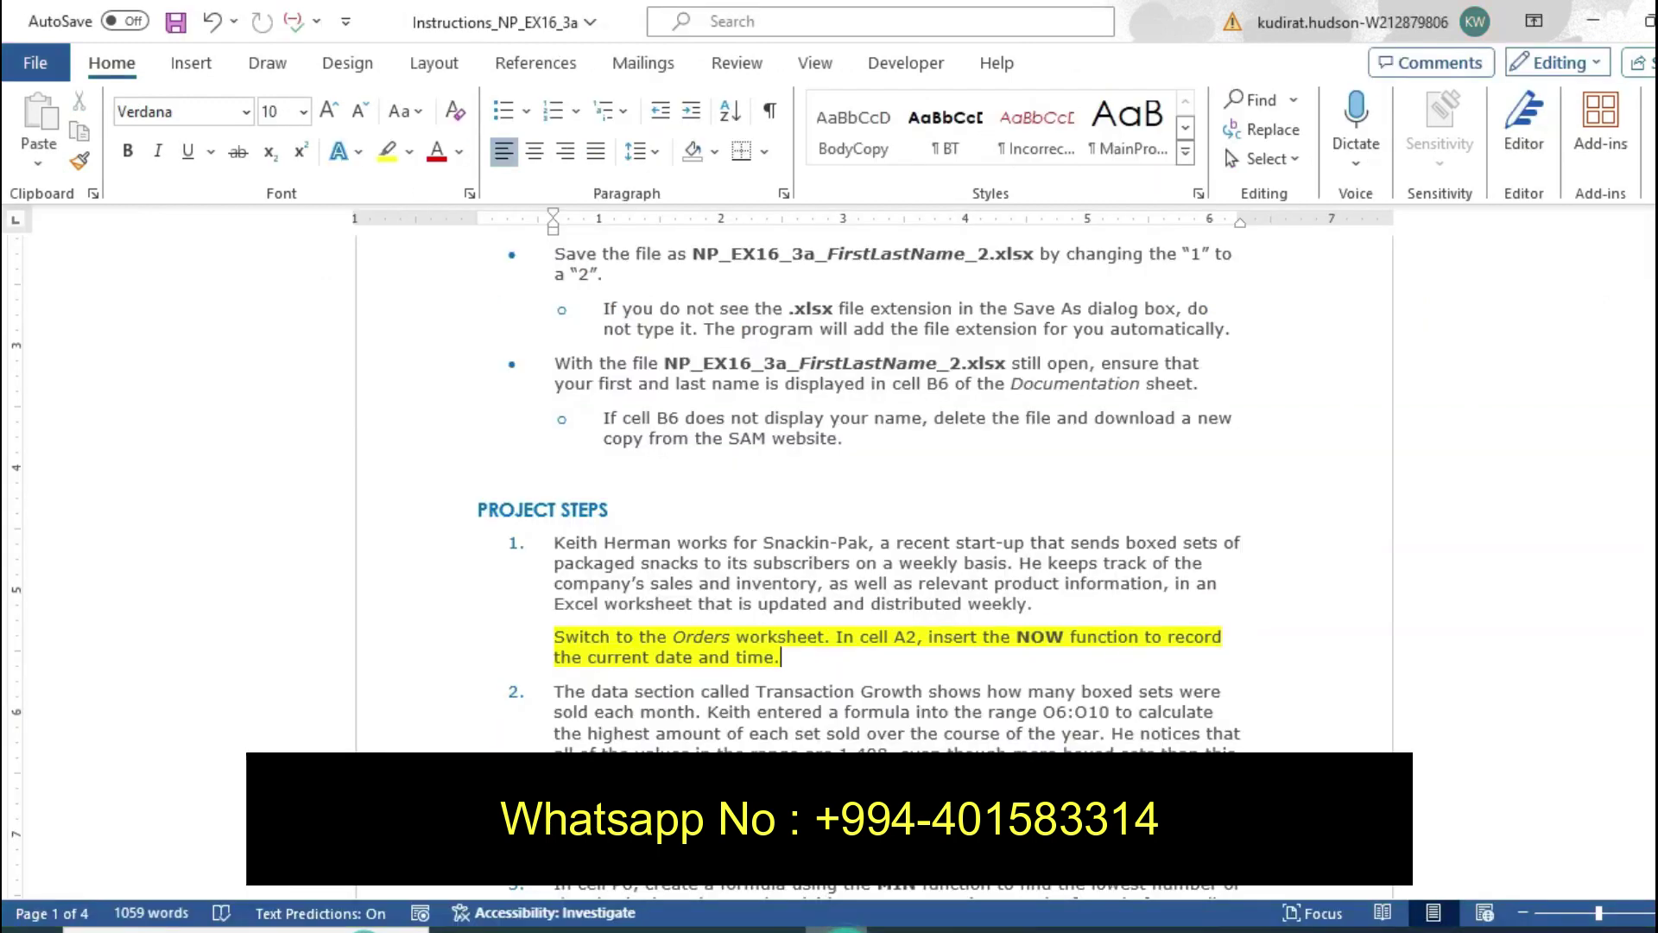
left_click(823, 930)
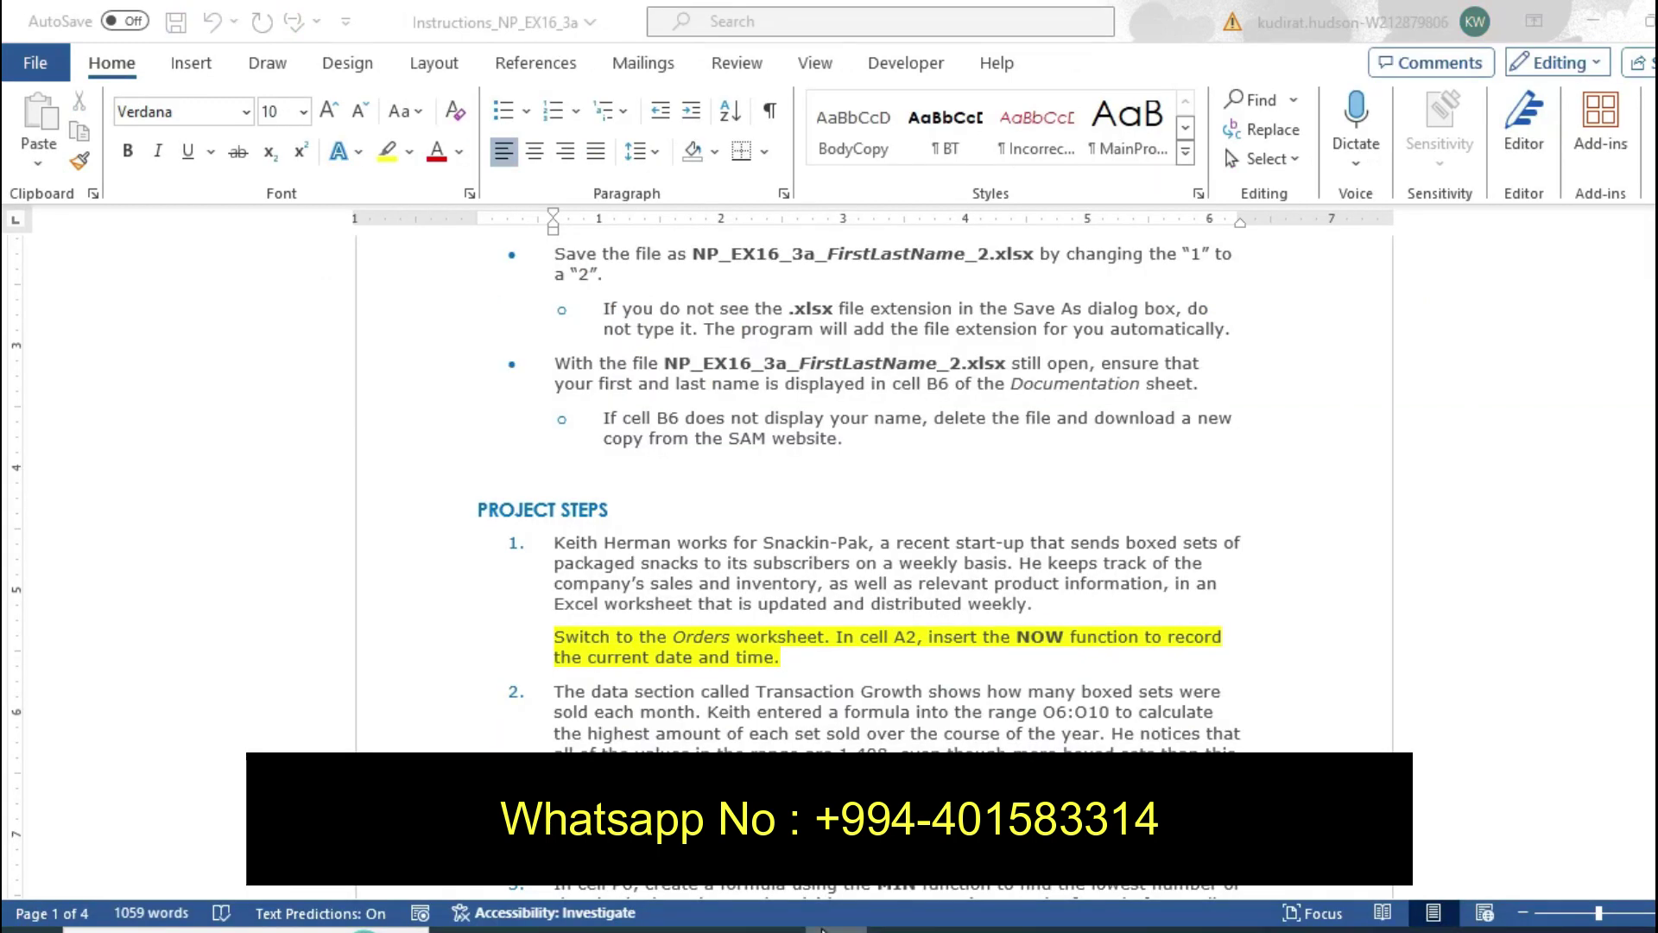
right_click(822, 930)
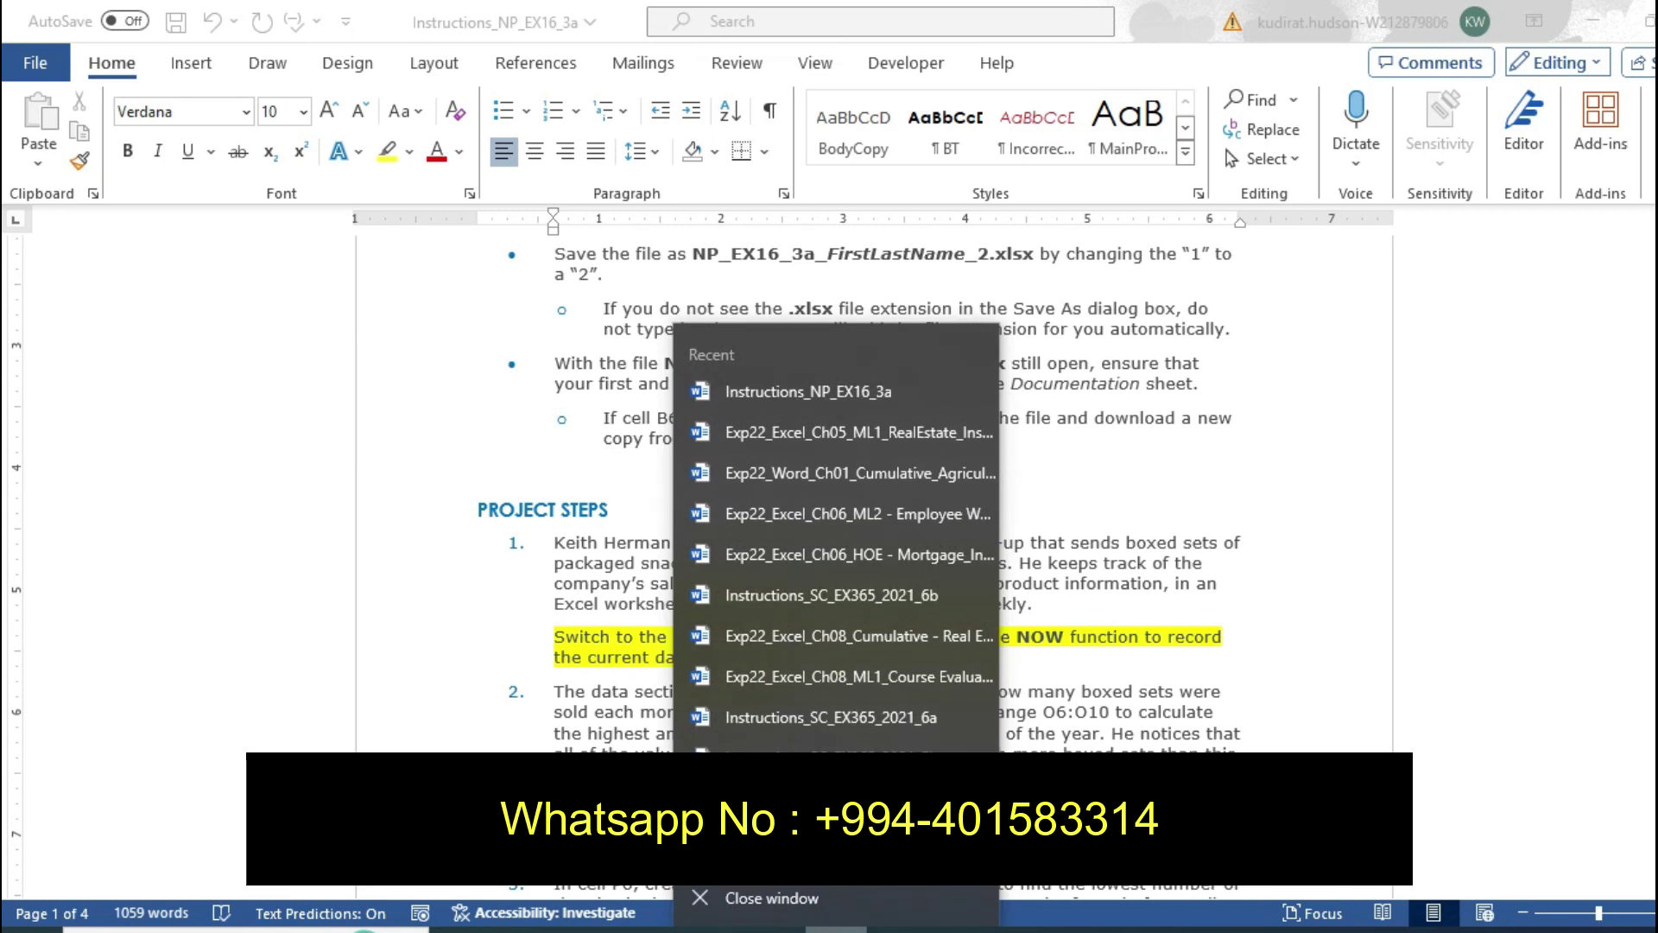
key("Escape")
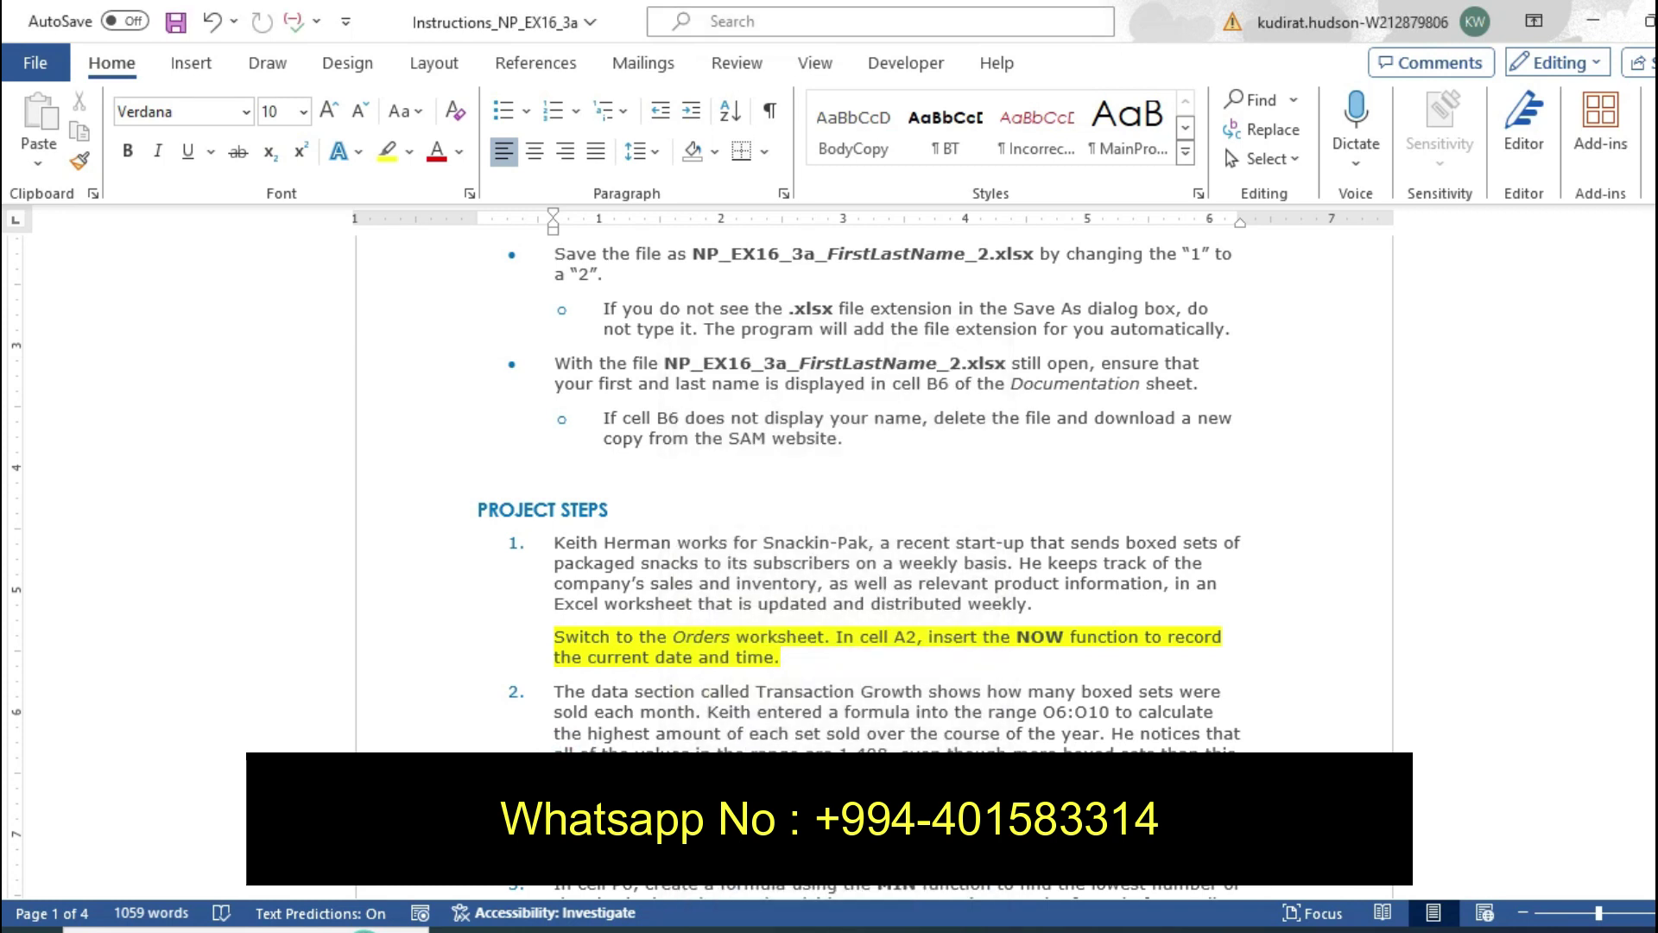
key("ctrl+z")
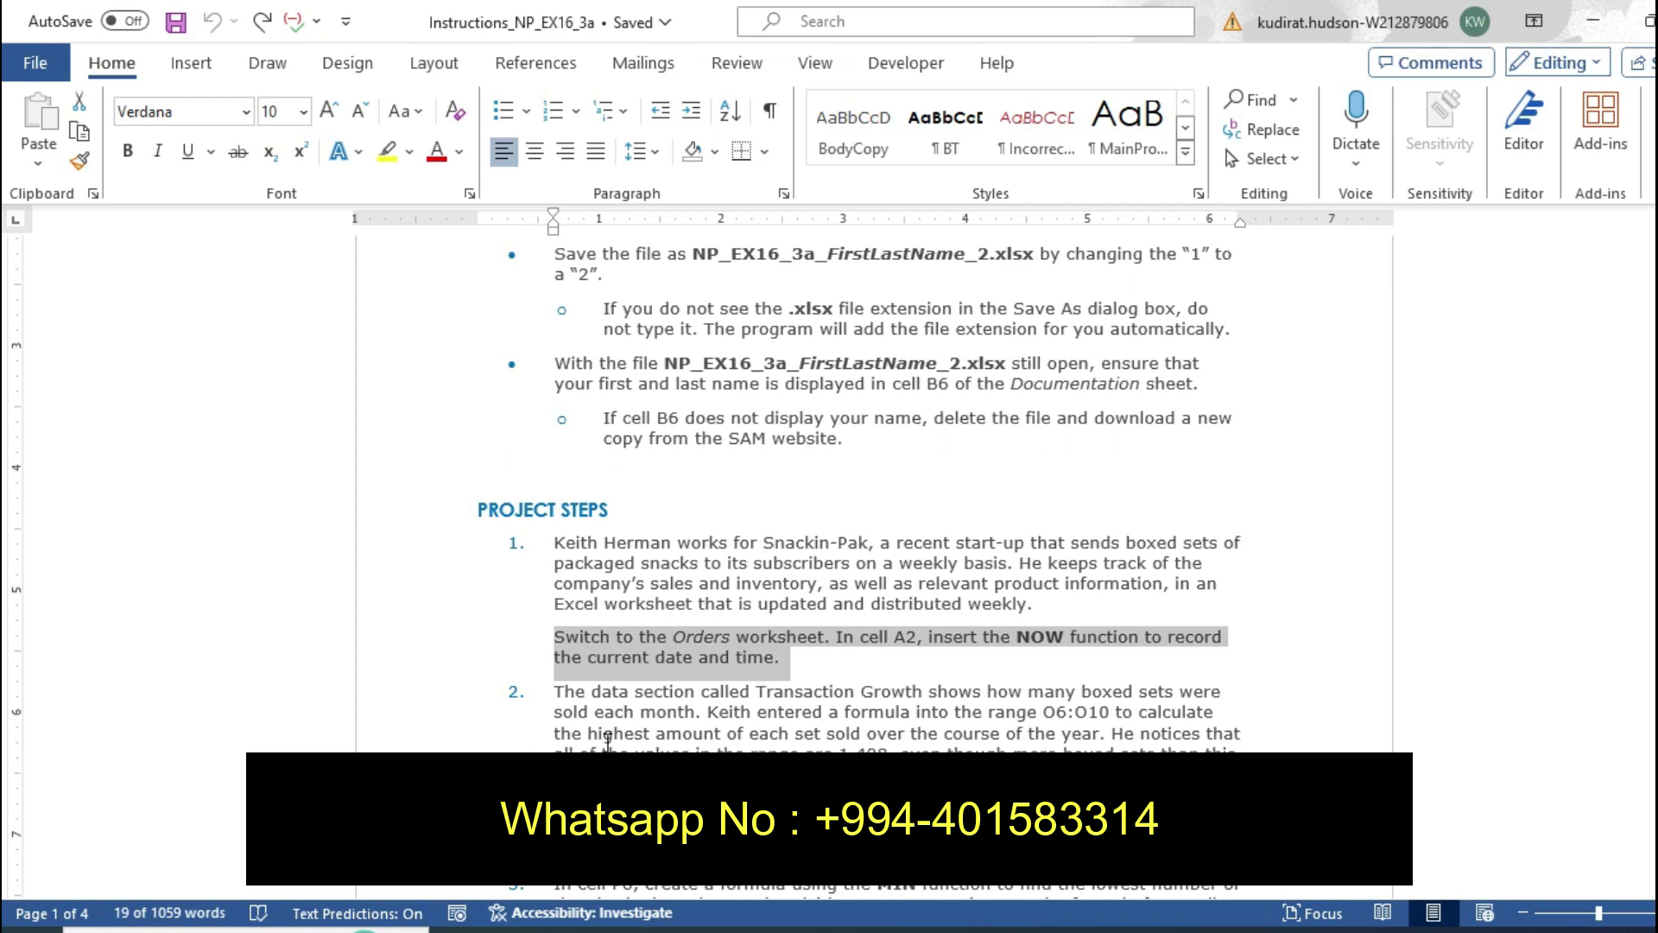
Highlight step 2's Transaction Growth paragraph about the O6:O10 formula in yellow
left_click(548, 700)
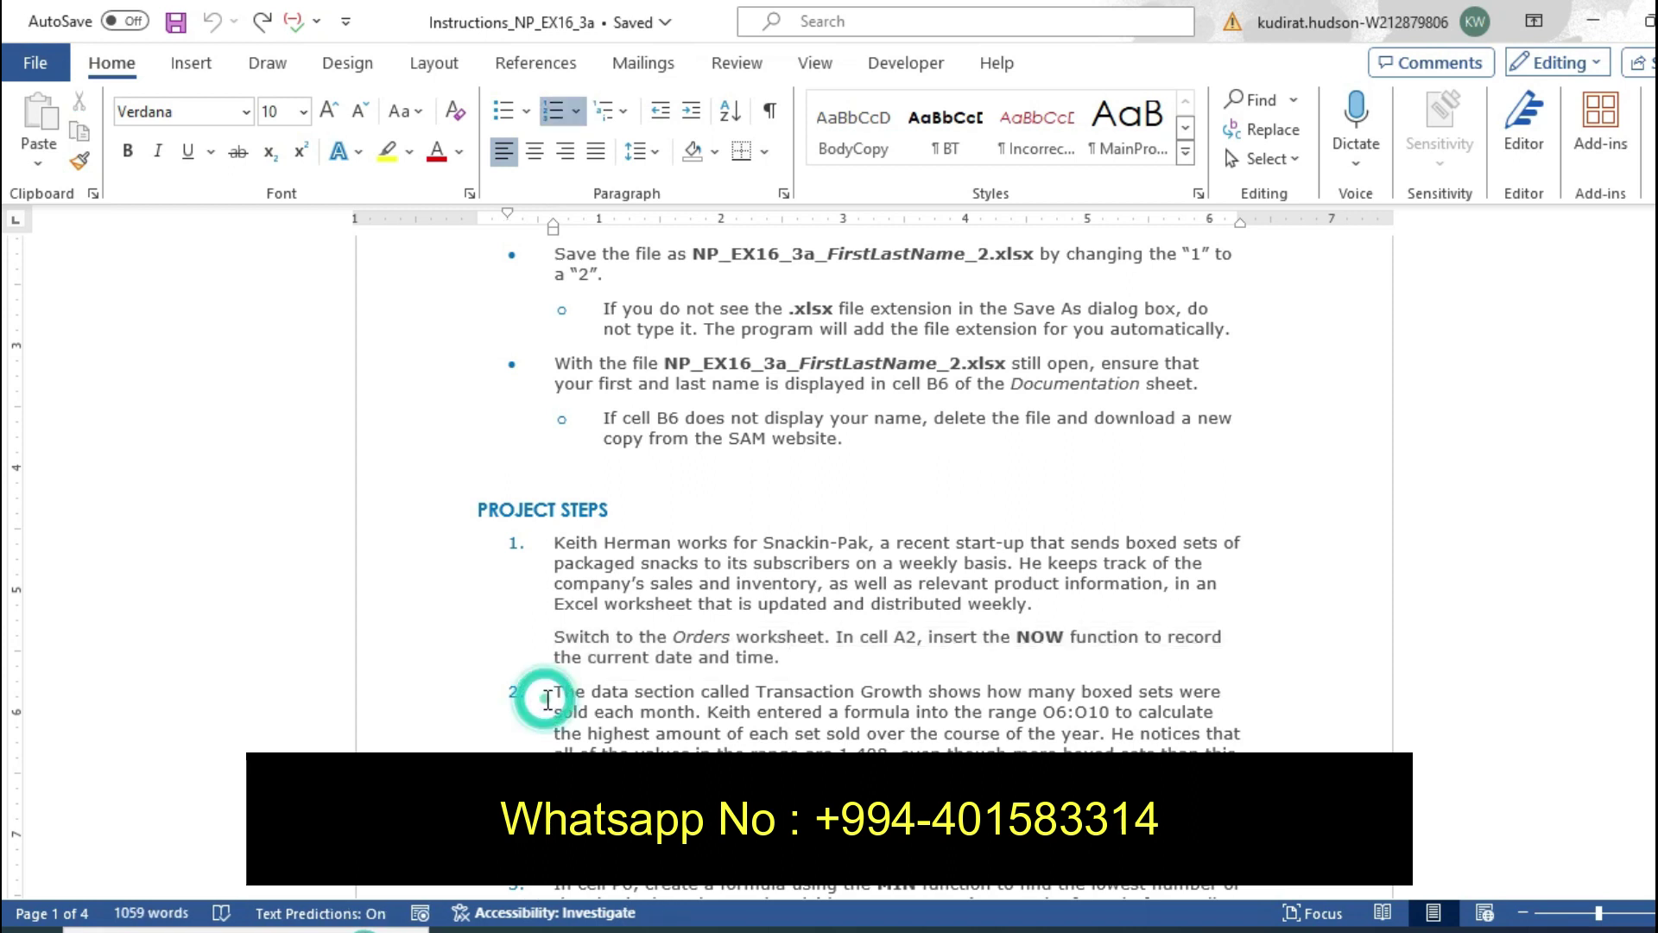
left_click_drag(548, 699, 1235, 756)
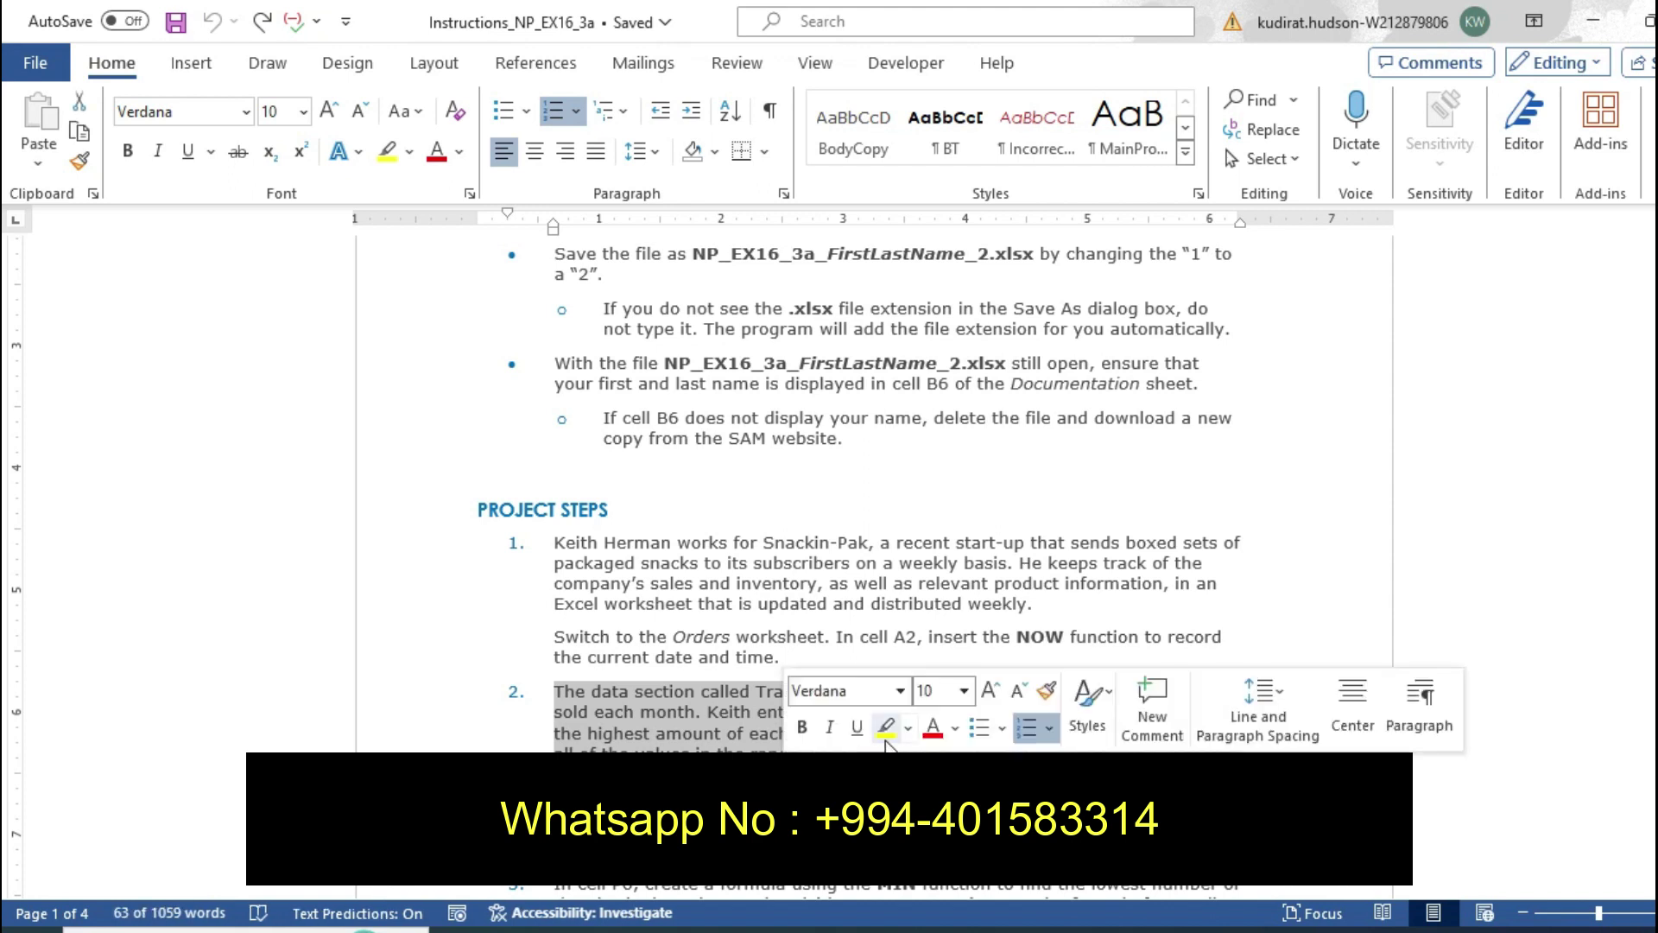
left_click(887, 730)
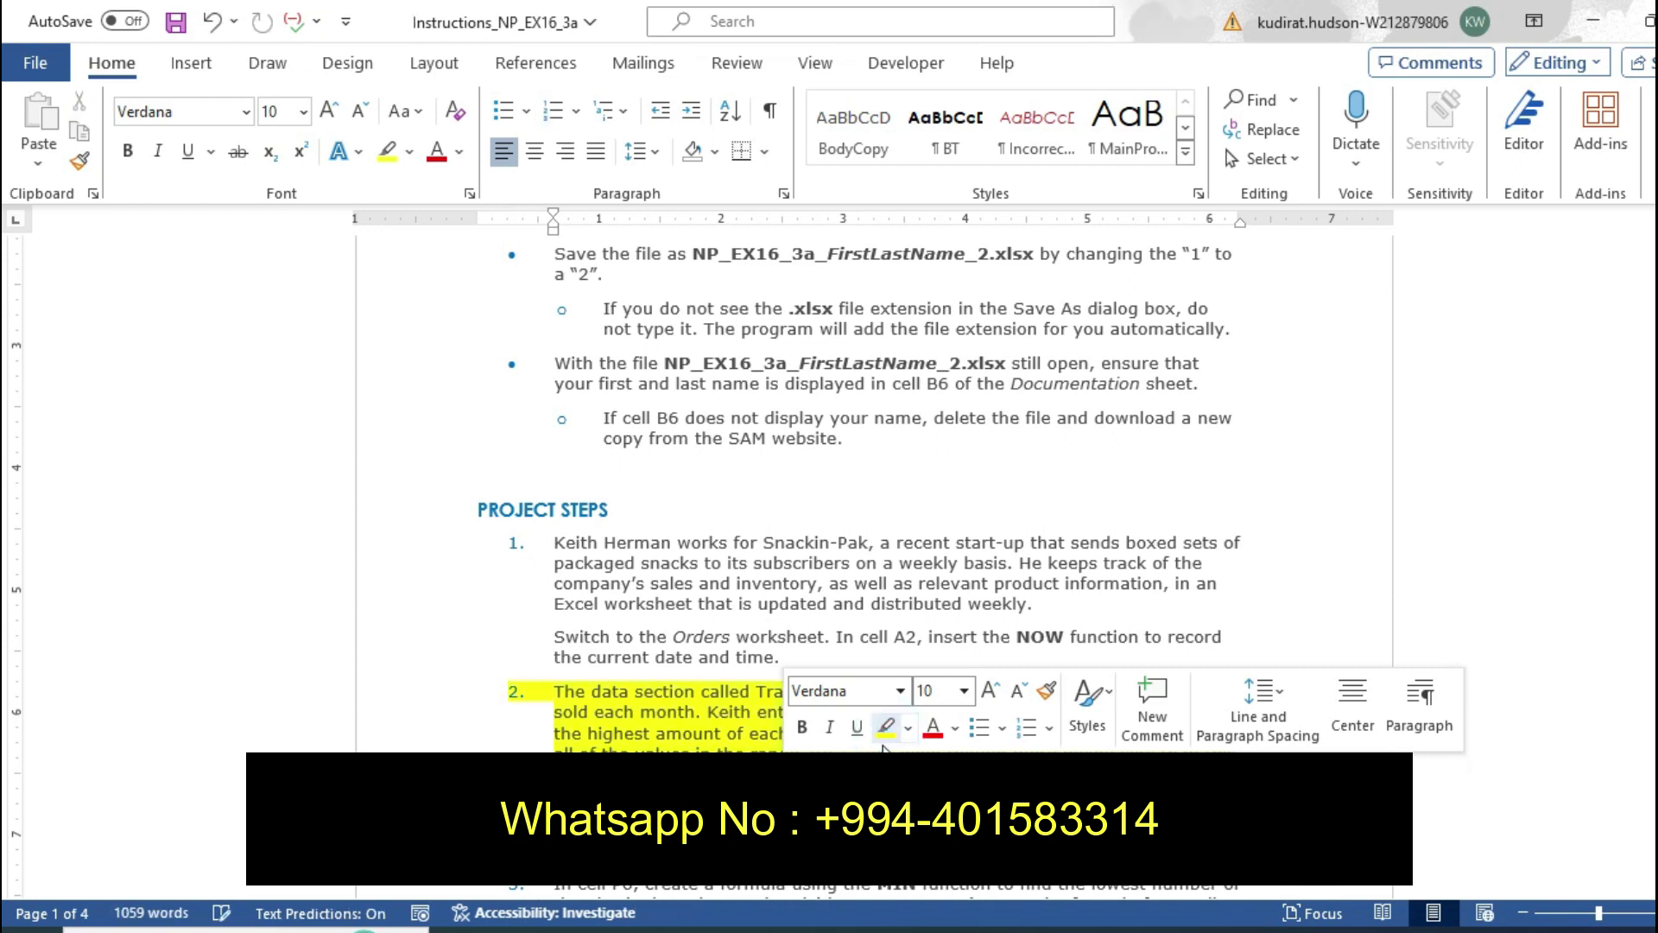
left_click(874, 747)
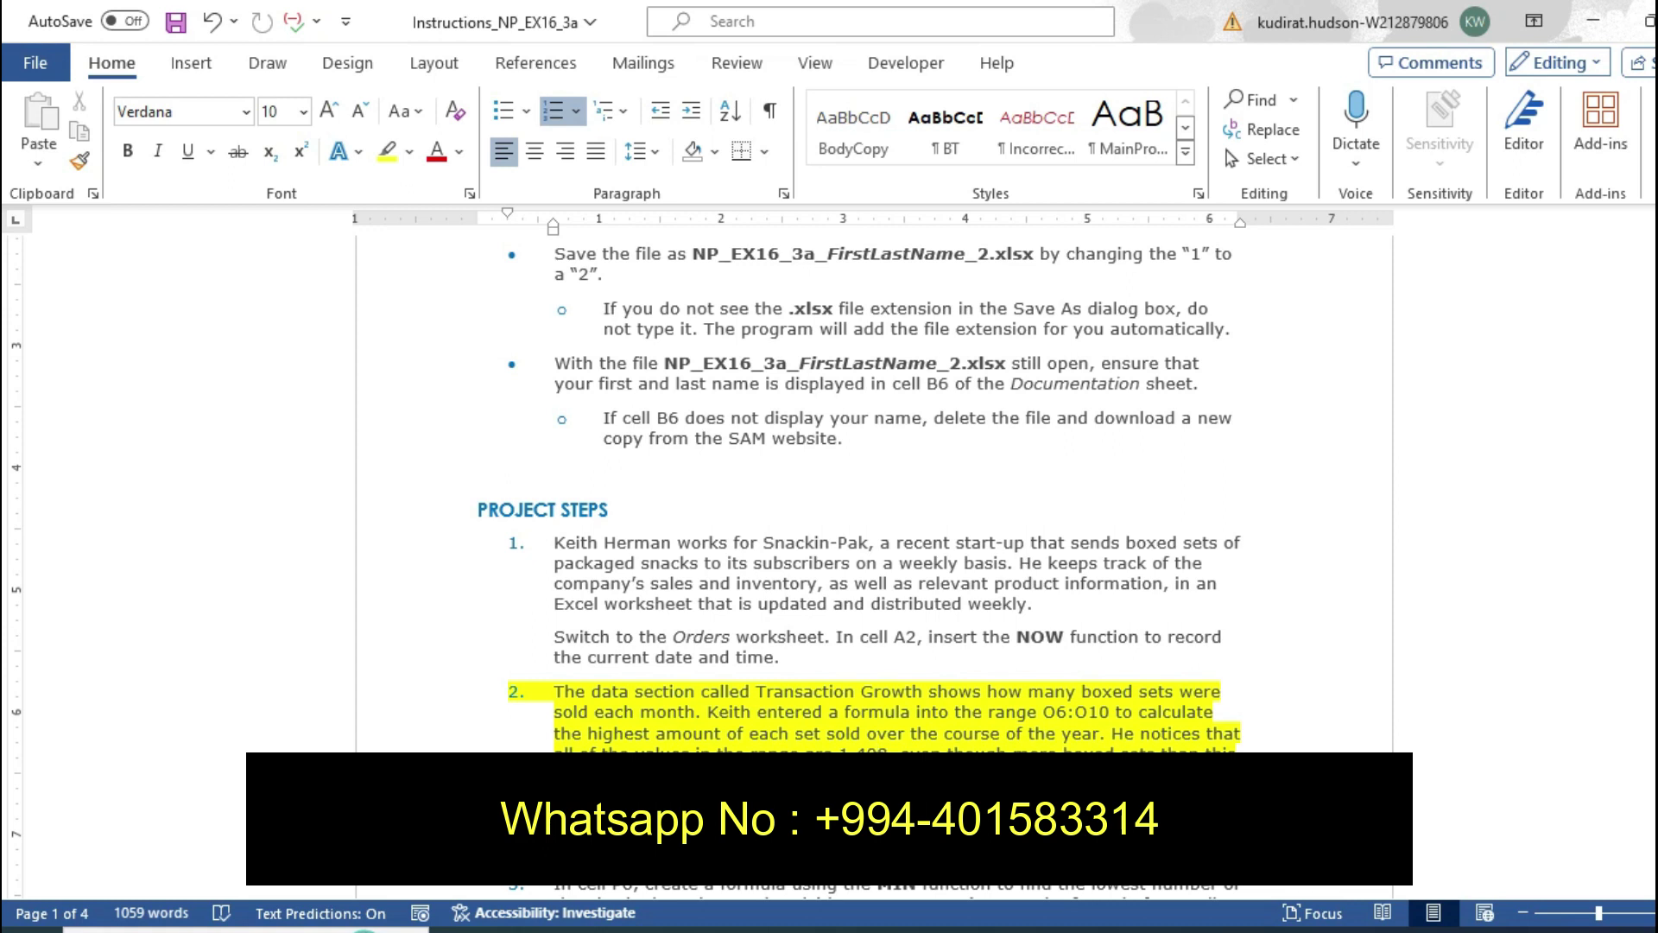
Undo step 2's yellow highlight, then bring the Snackin-Pak Excel workbook to the front
key("ctrl+z")
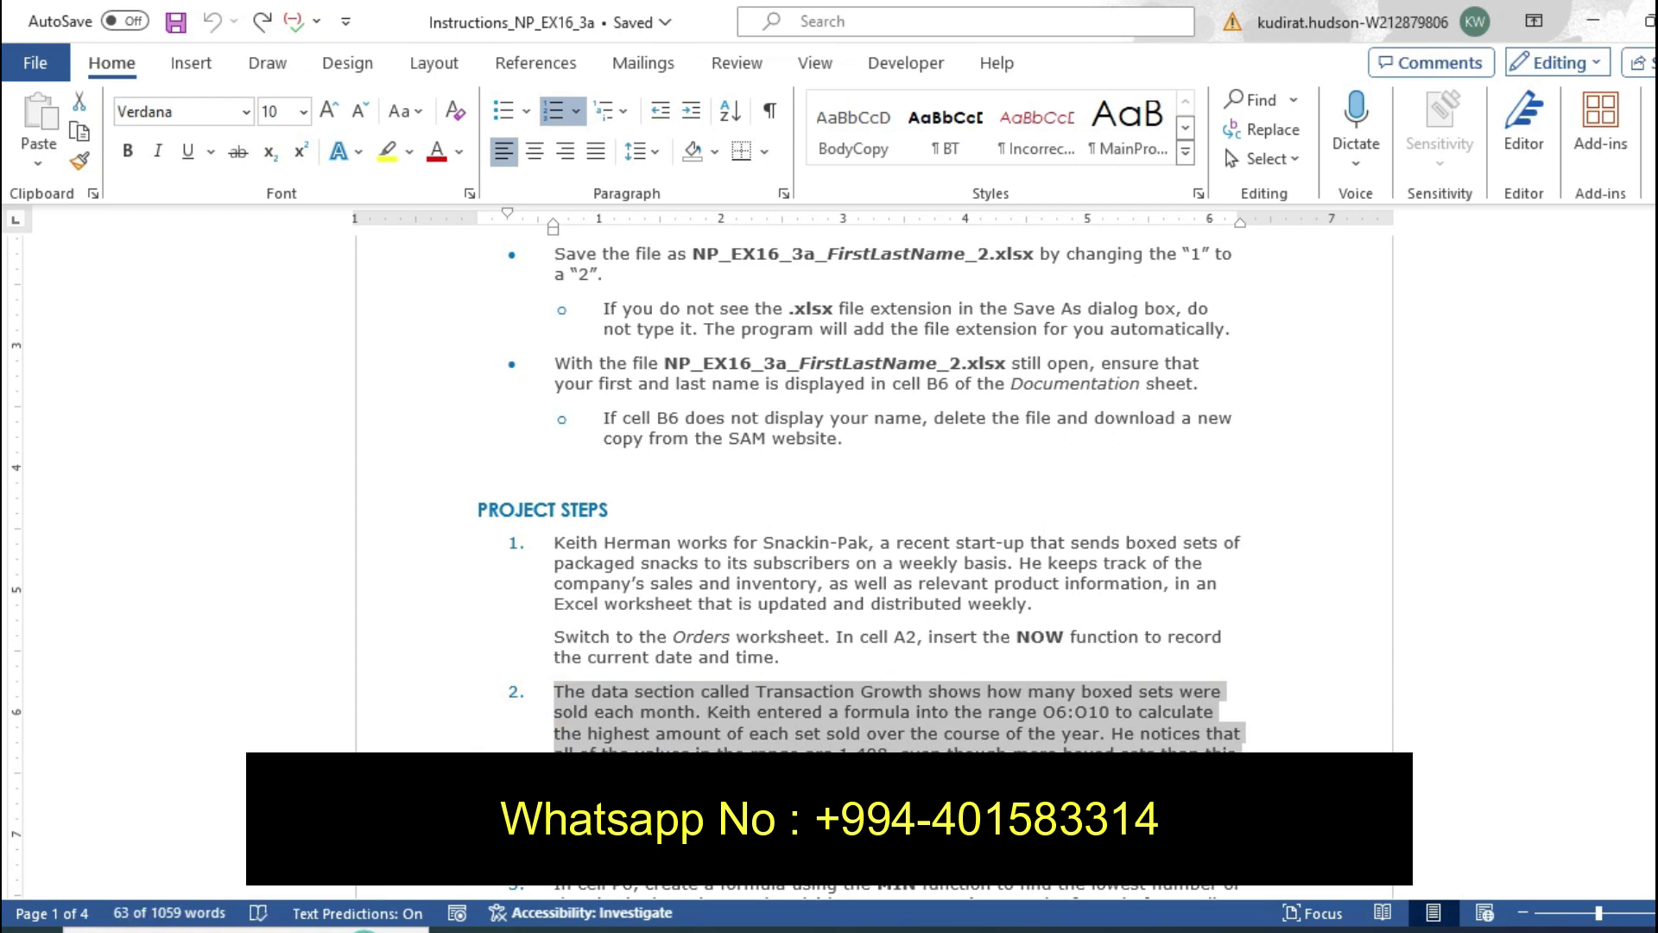
key("Left")
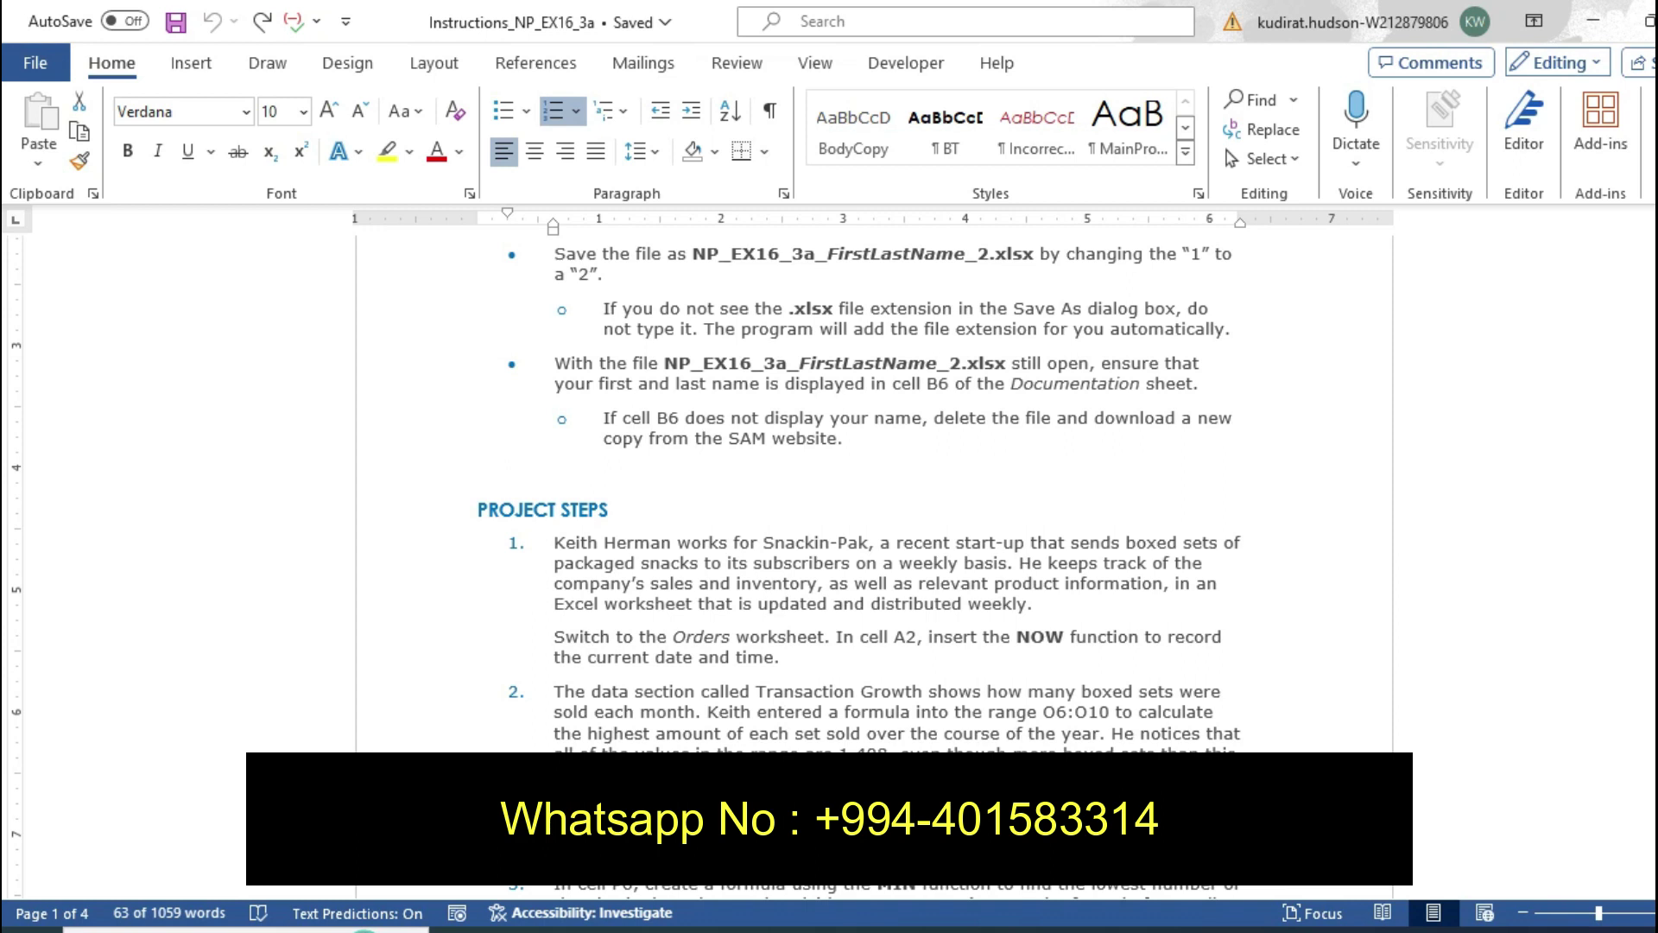
triple_click(864, 821)
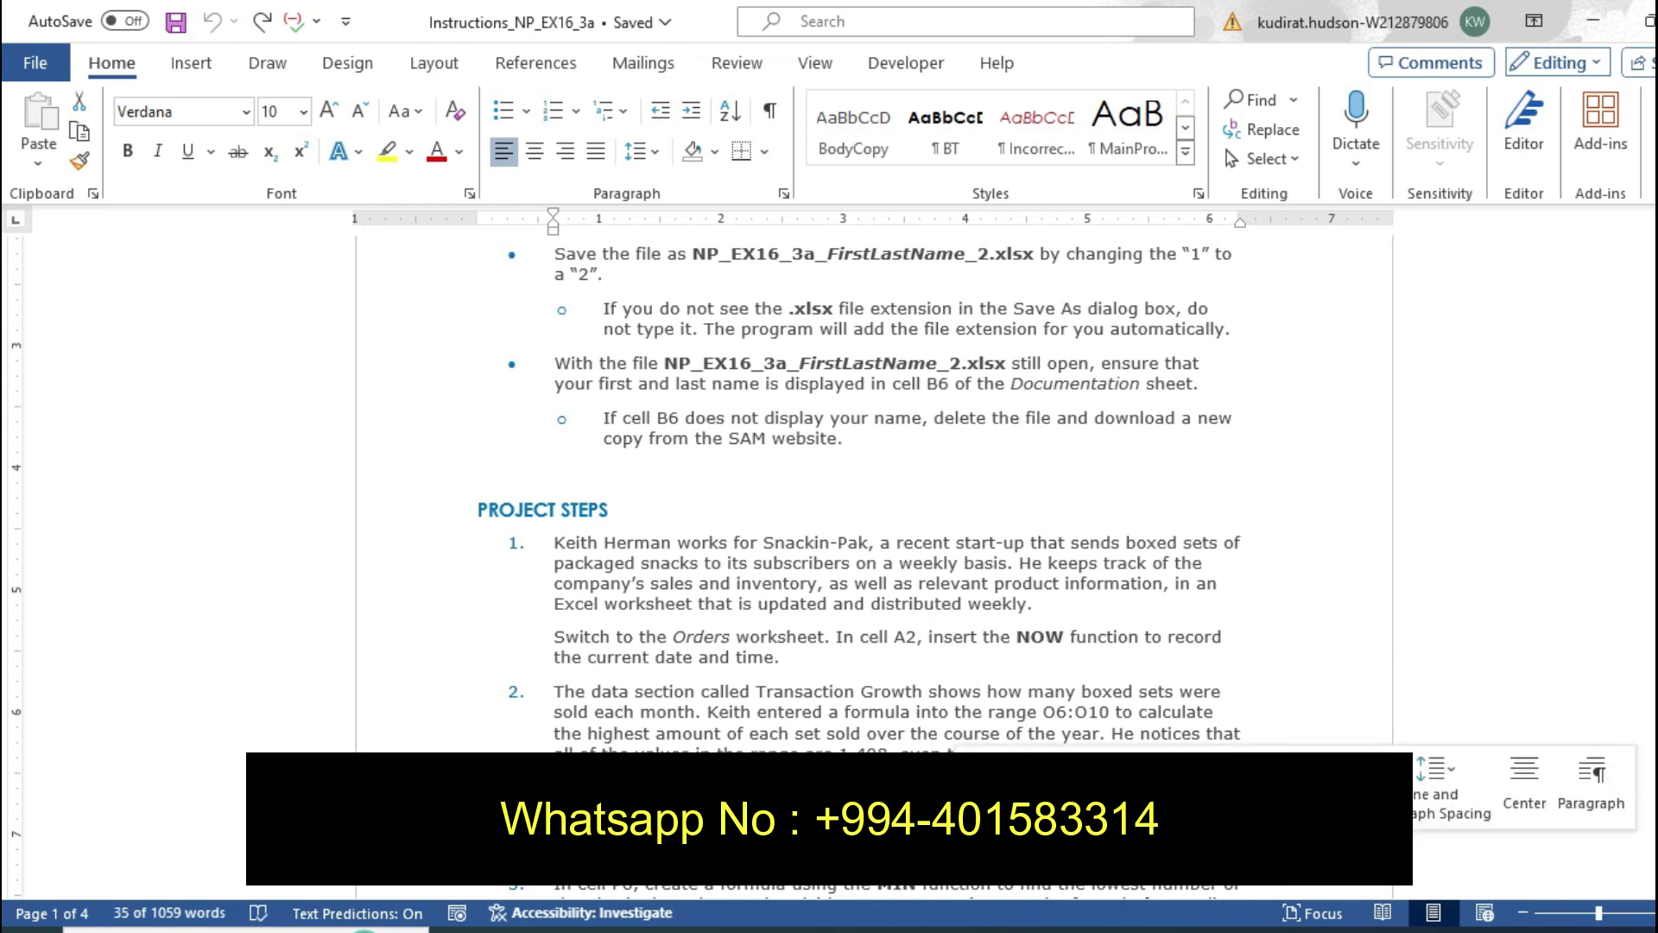
key("ctrl+v")
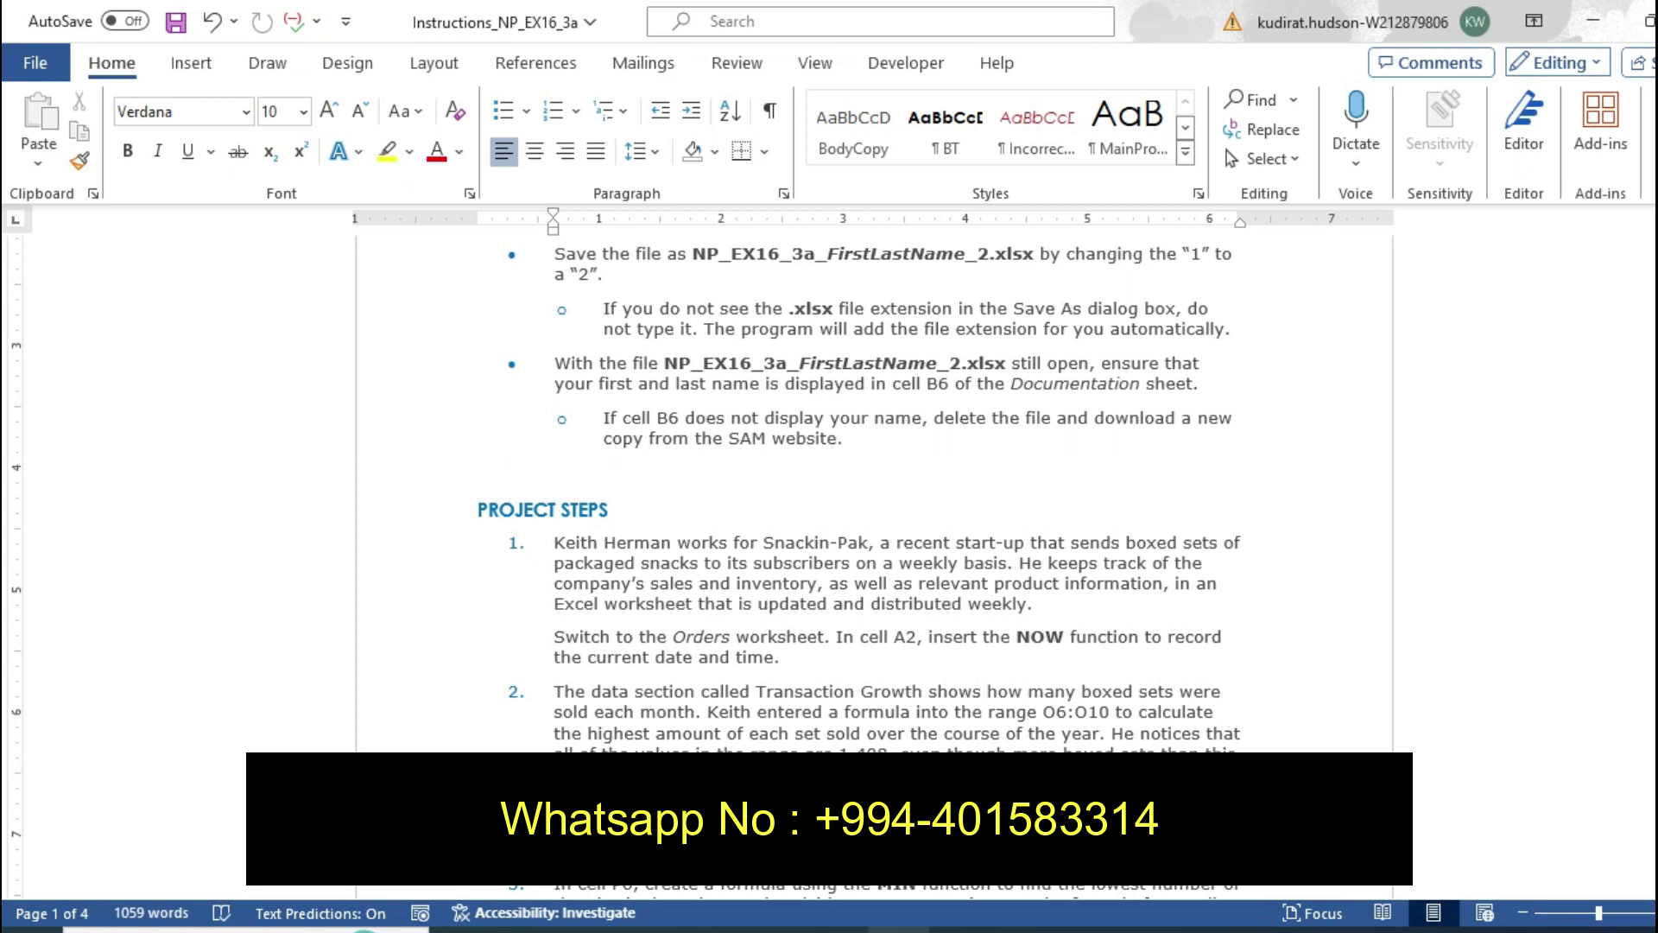
key("alt+Tab")
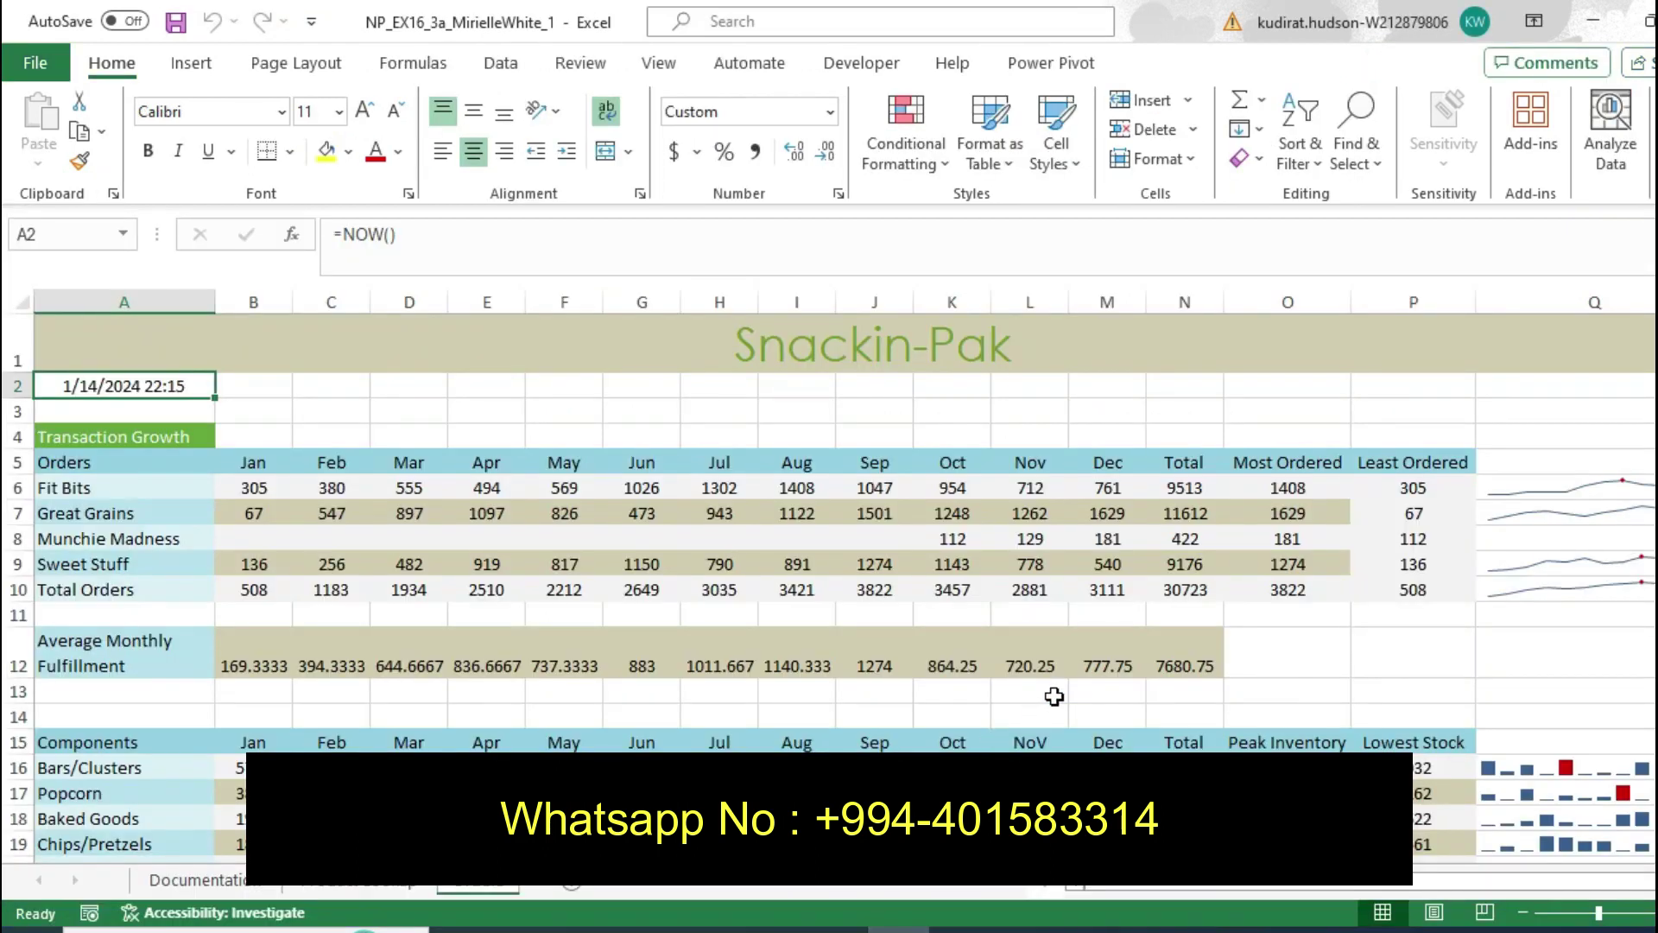
Inspect the Most Ordered formula in O6 and the Total in N6 against the Word instructions
left_click(1275, 485)
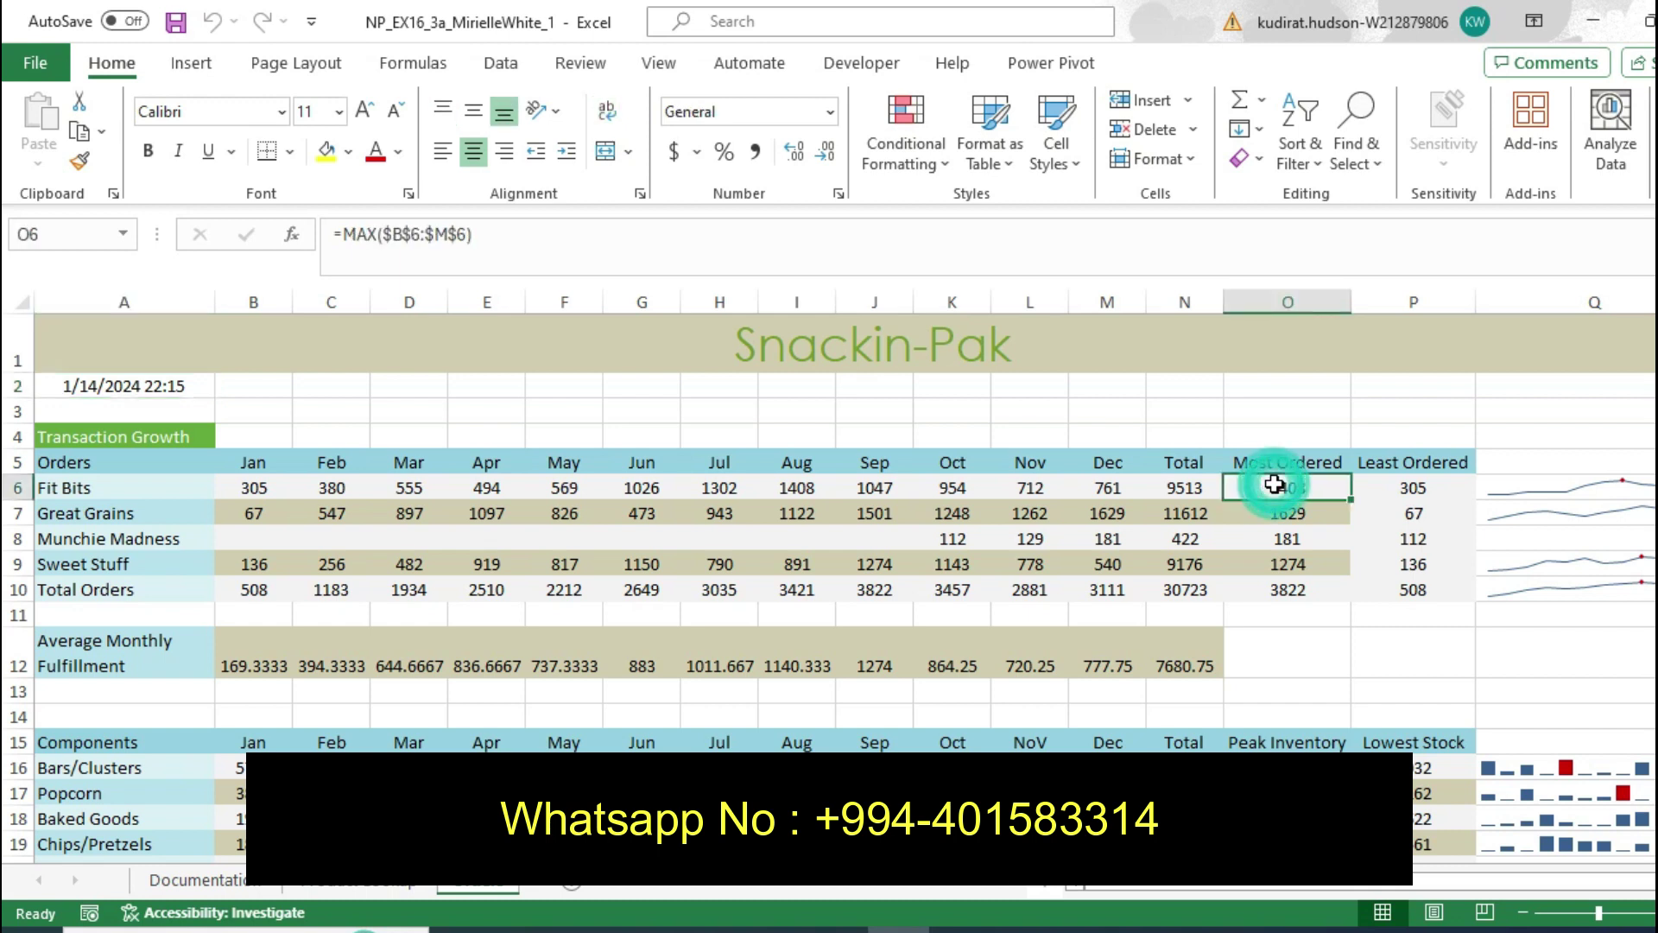
left_click(1202, 486)
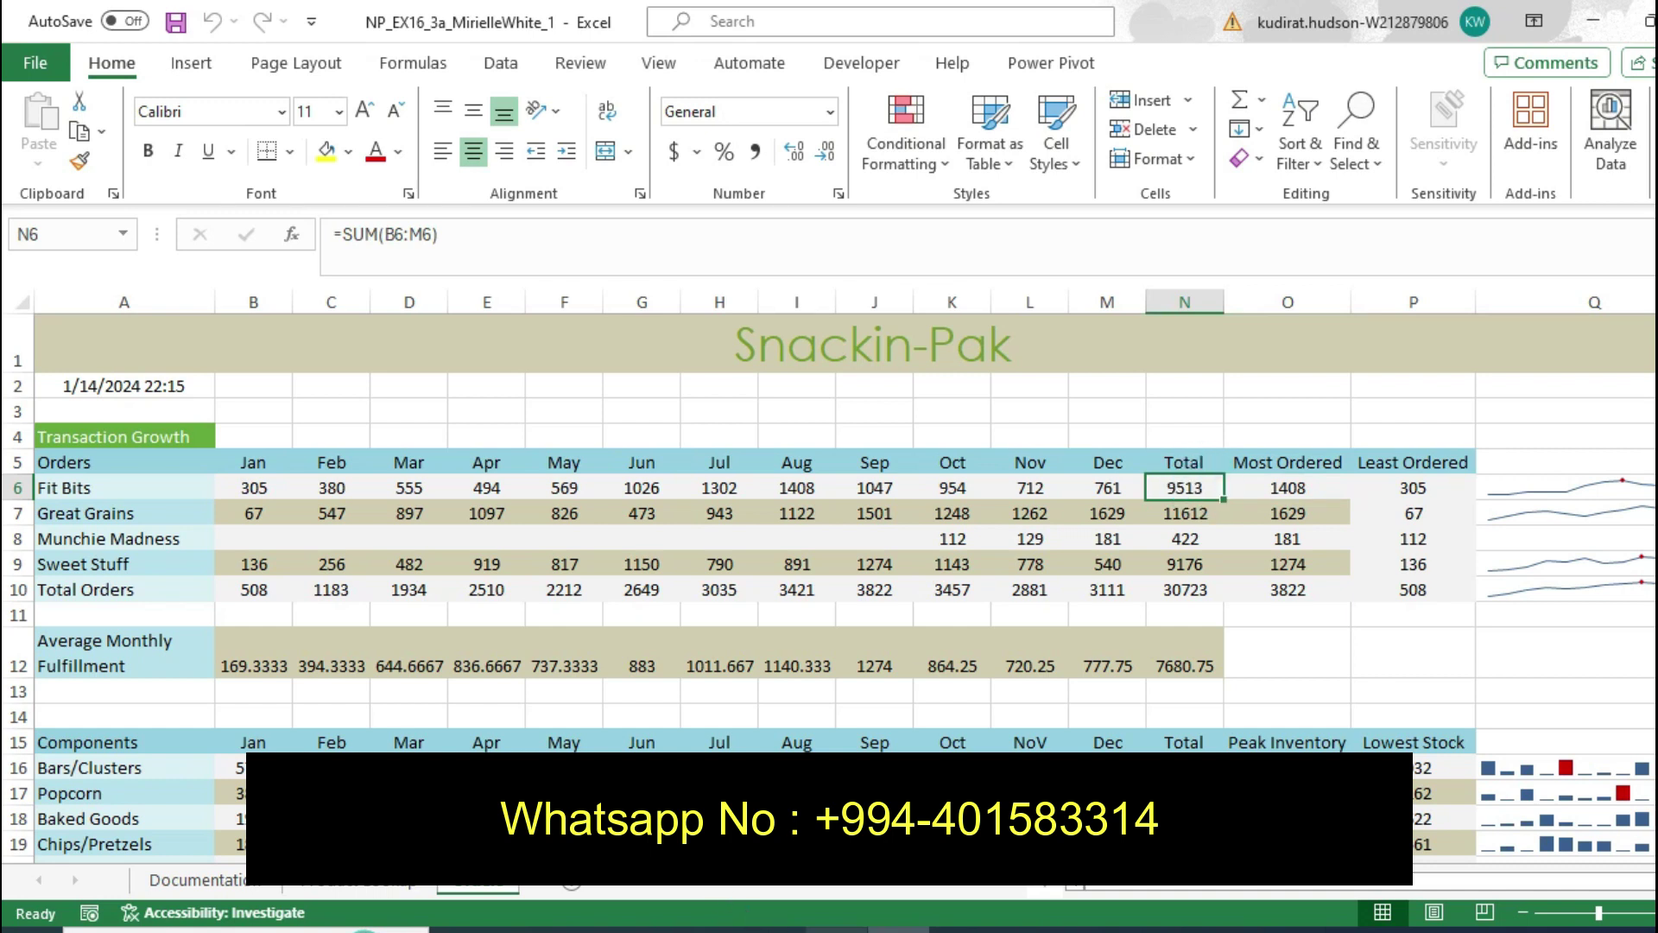
left_click(808, 924)
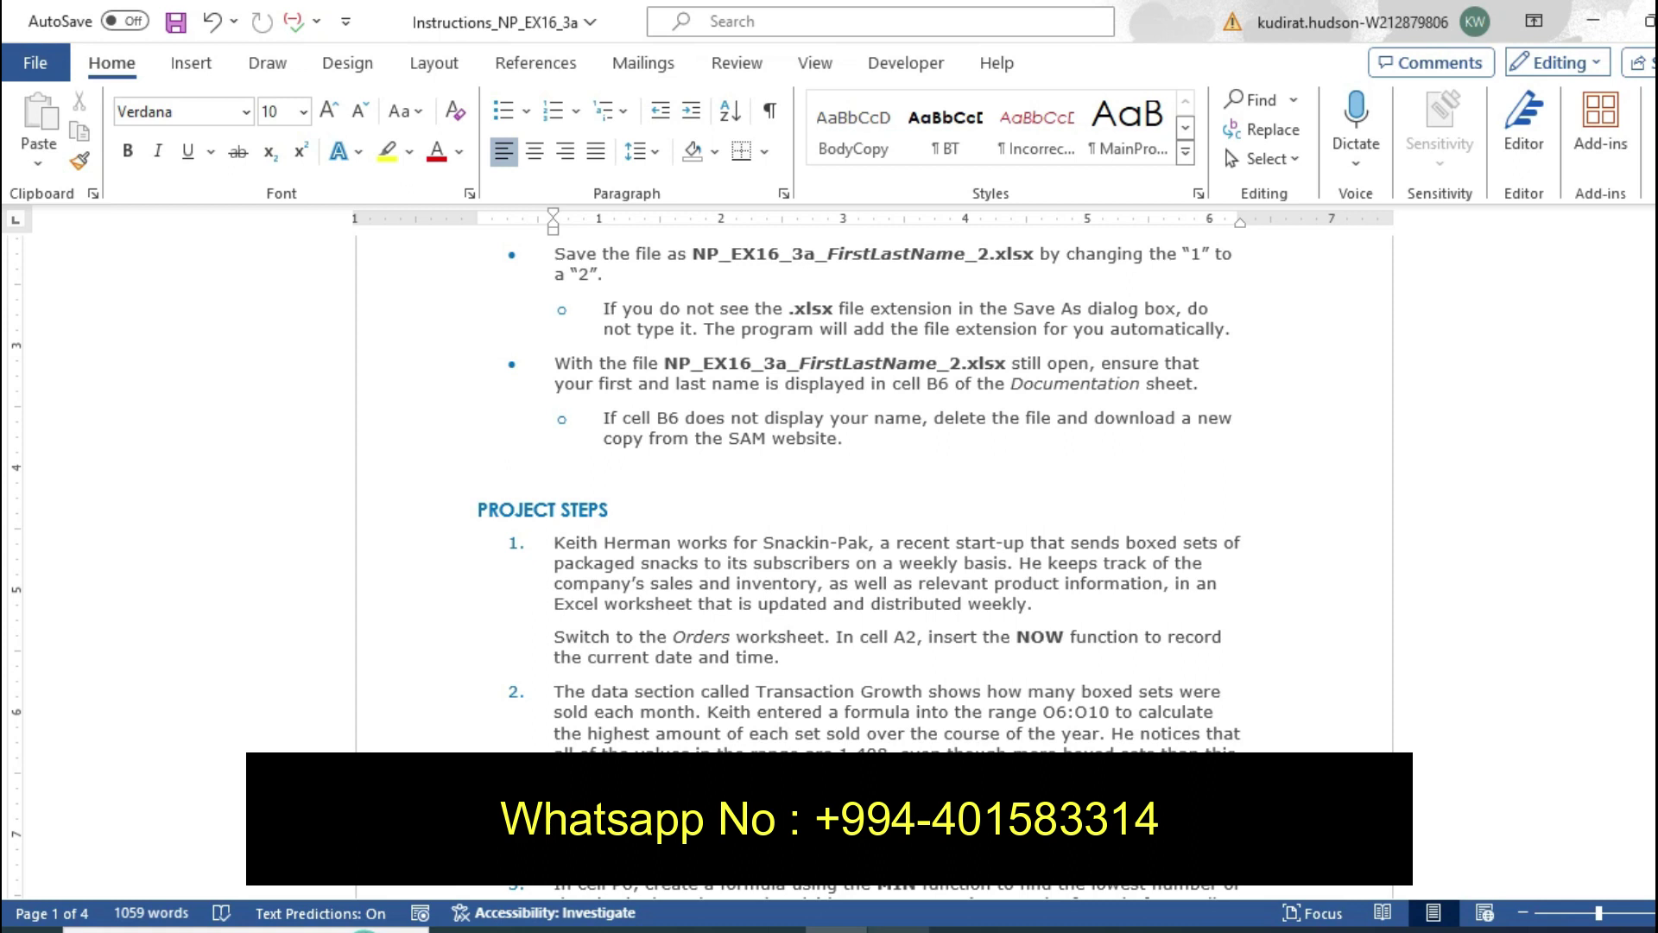
left_click(896, 930)
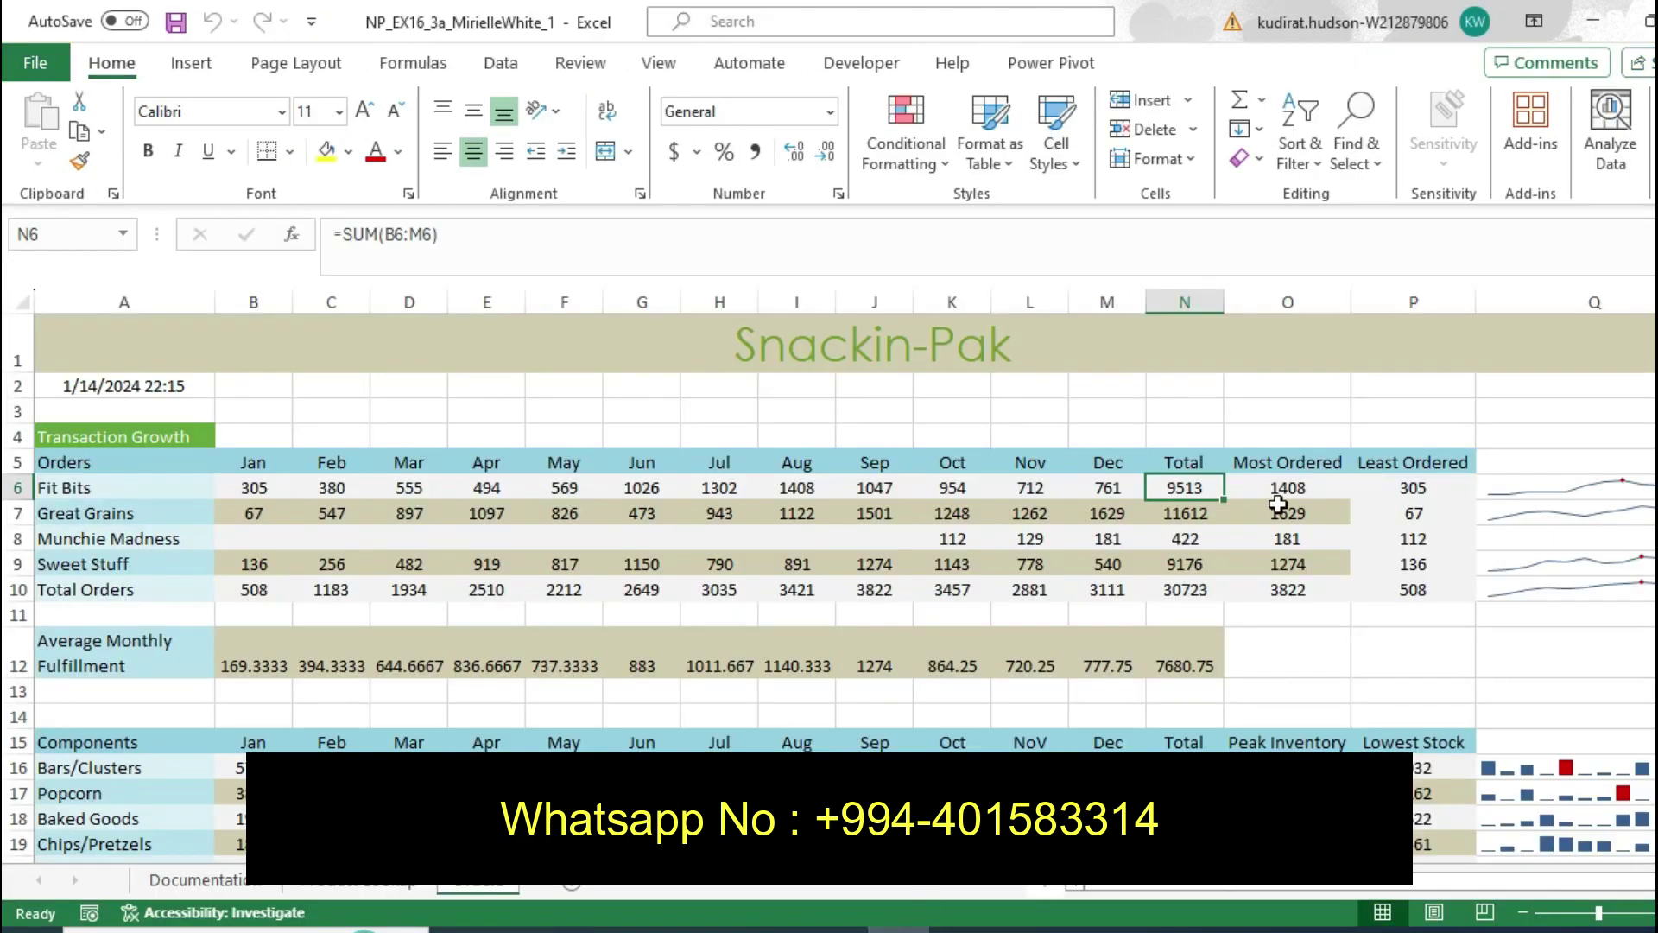
left_click(1280, 488)
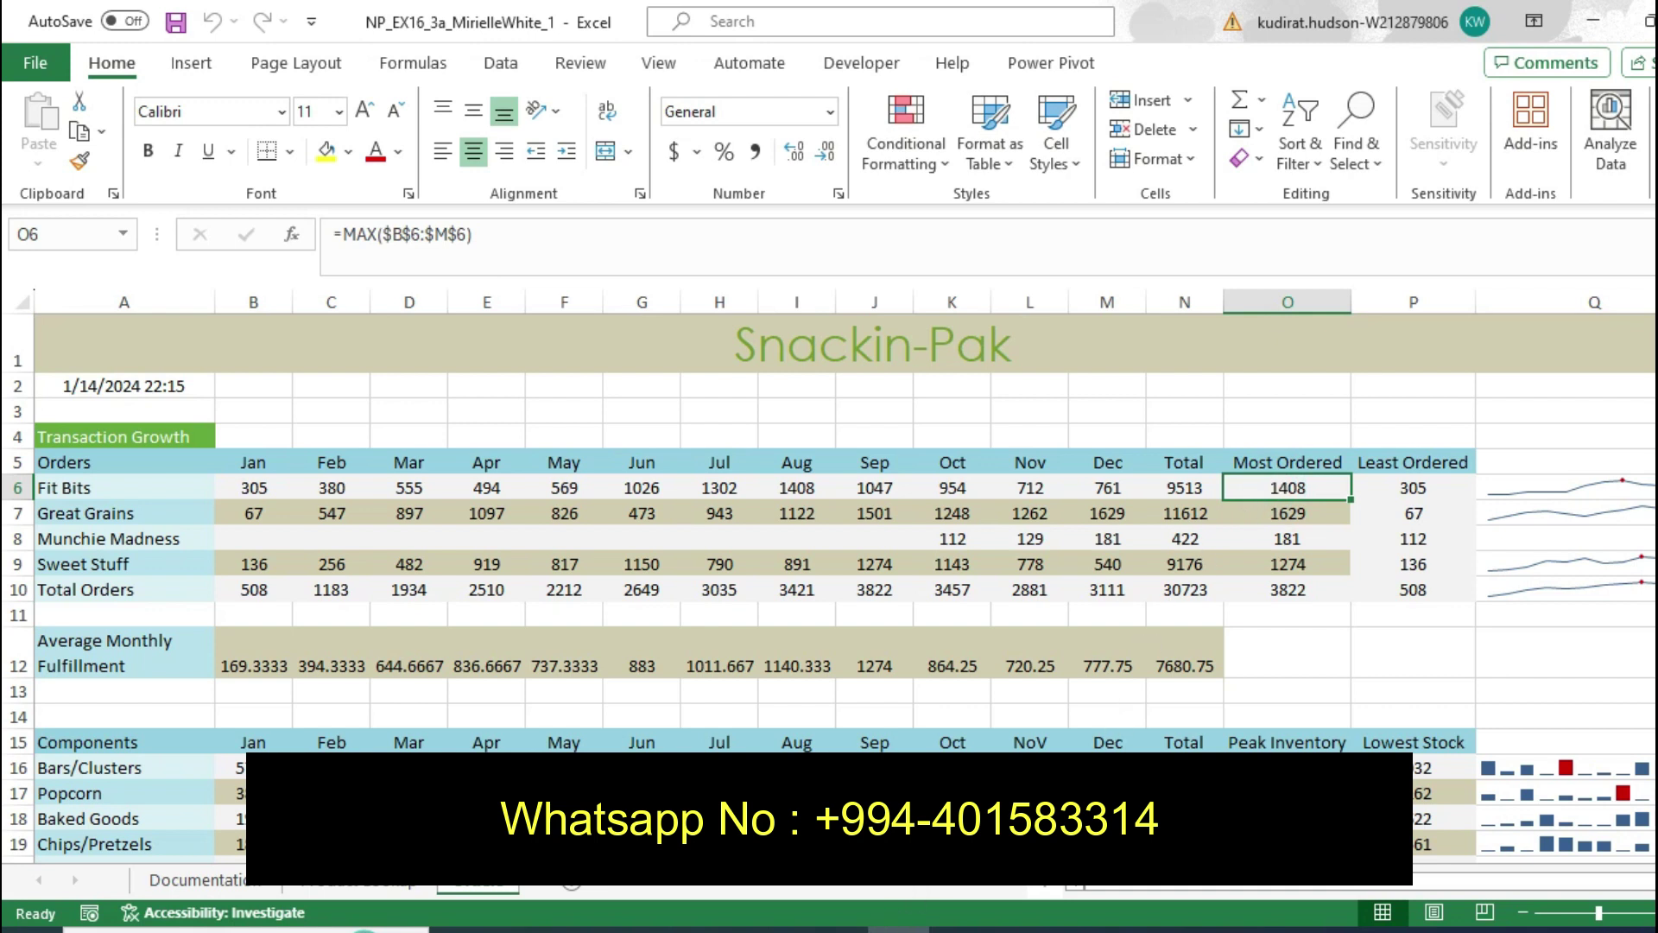
left_click(833, 929)
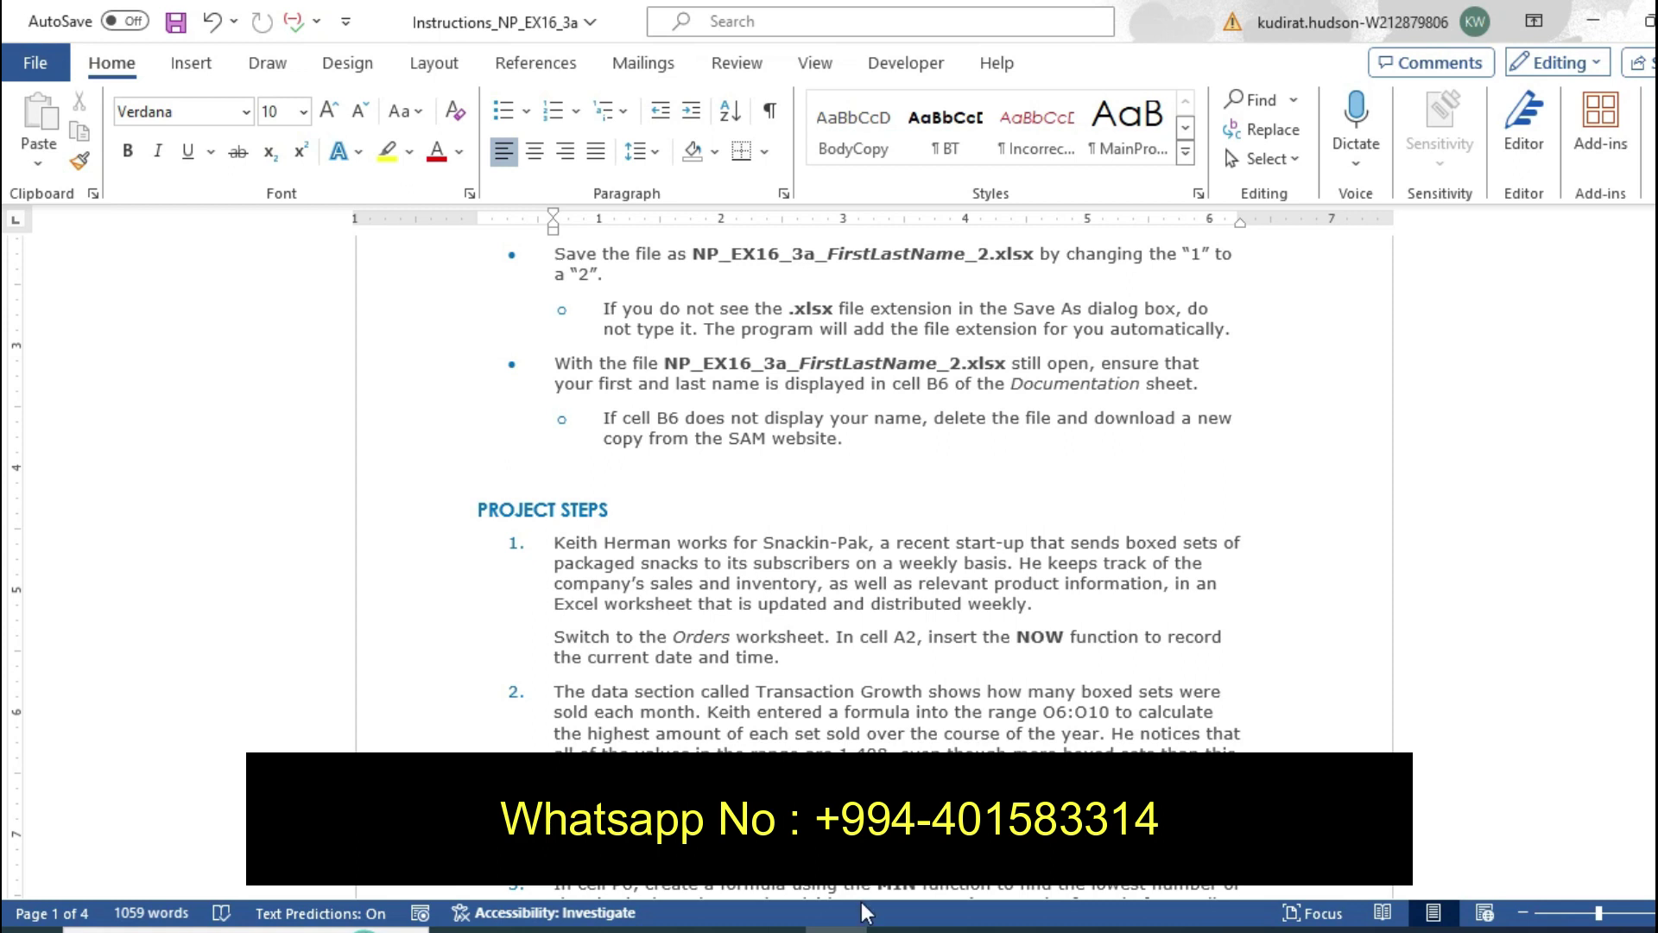
key("alt+Tab")
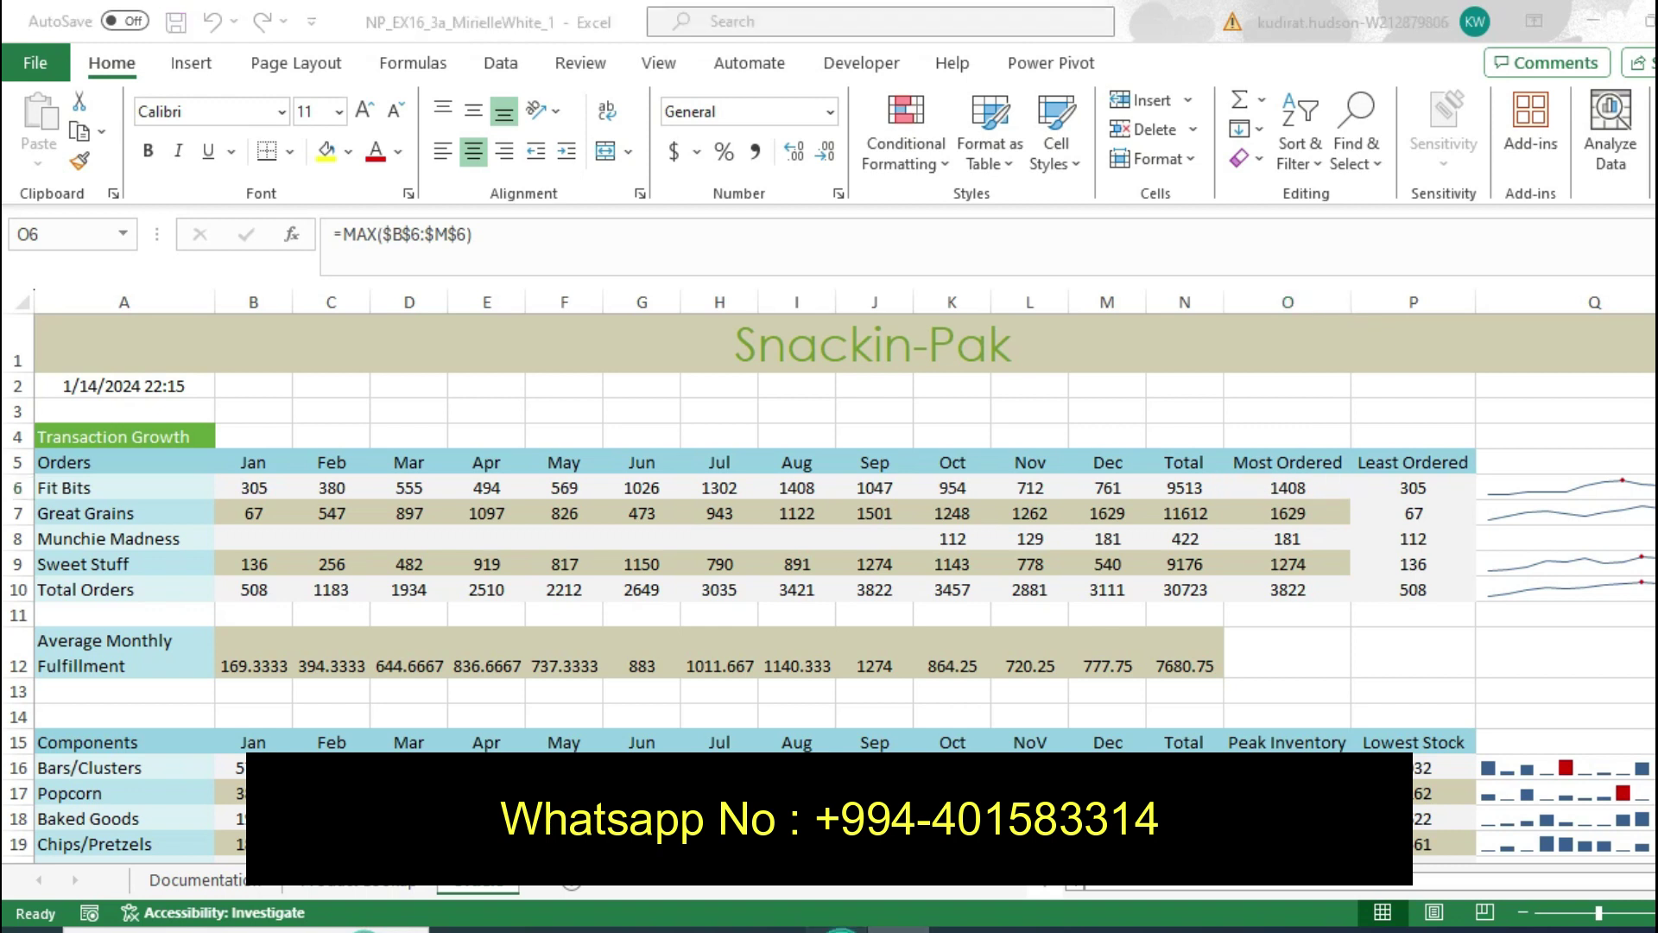
key("alt+Tab")
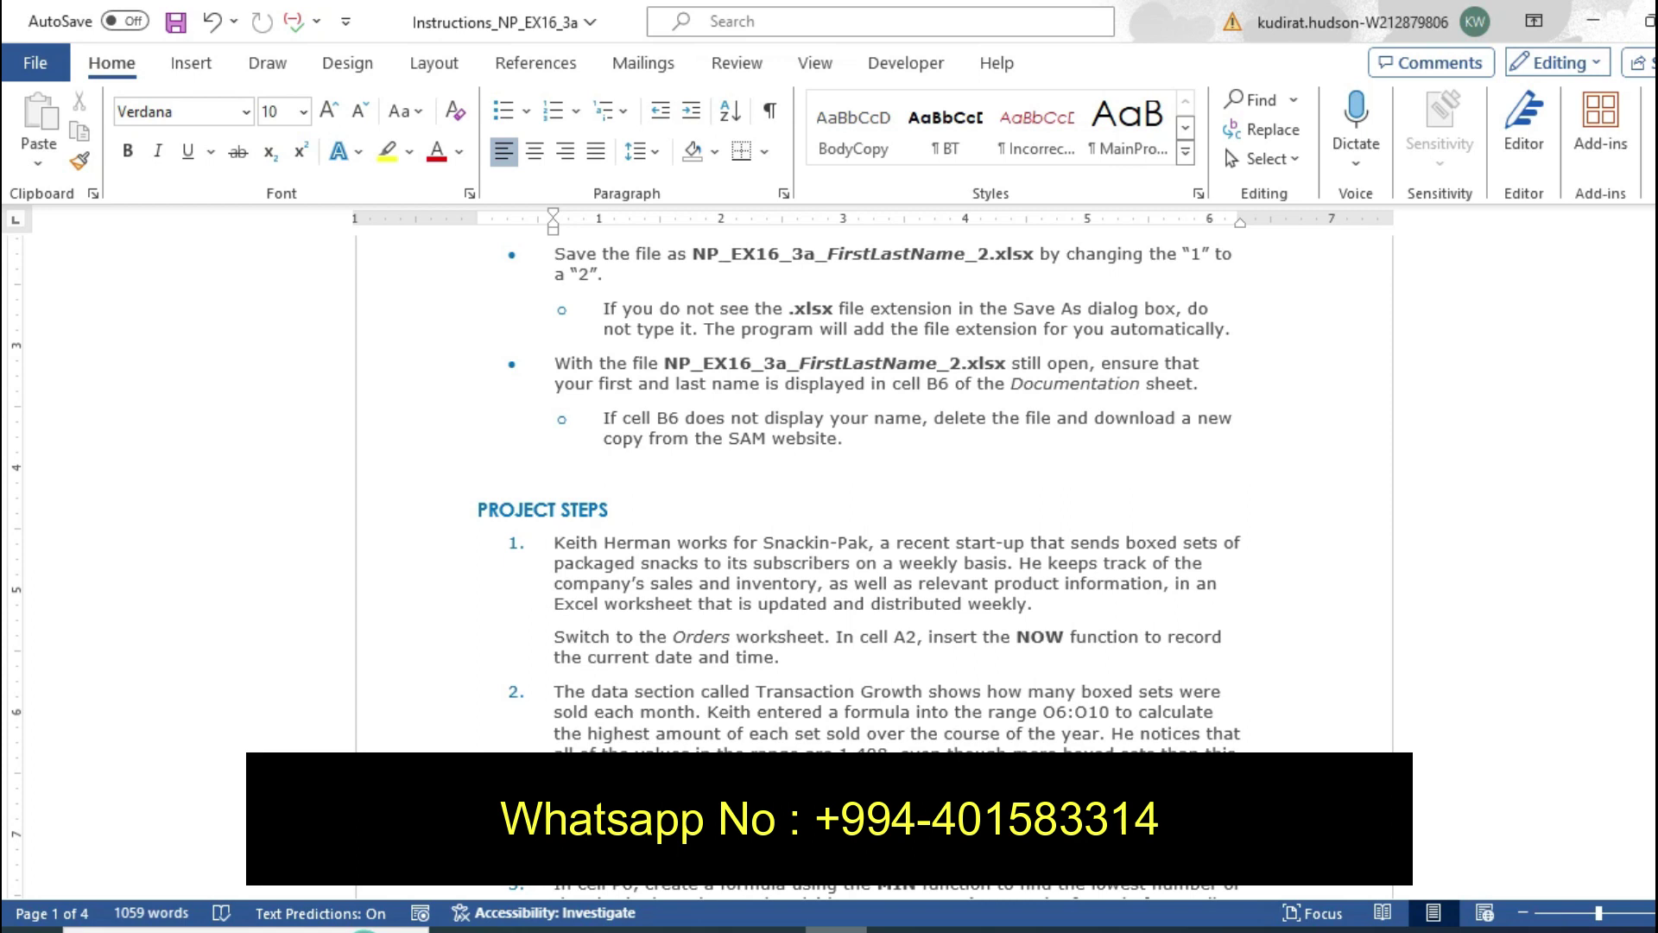
key("alt+Tab")
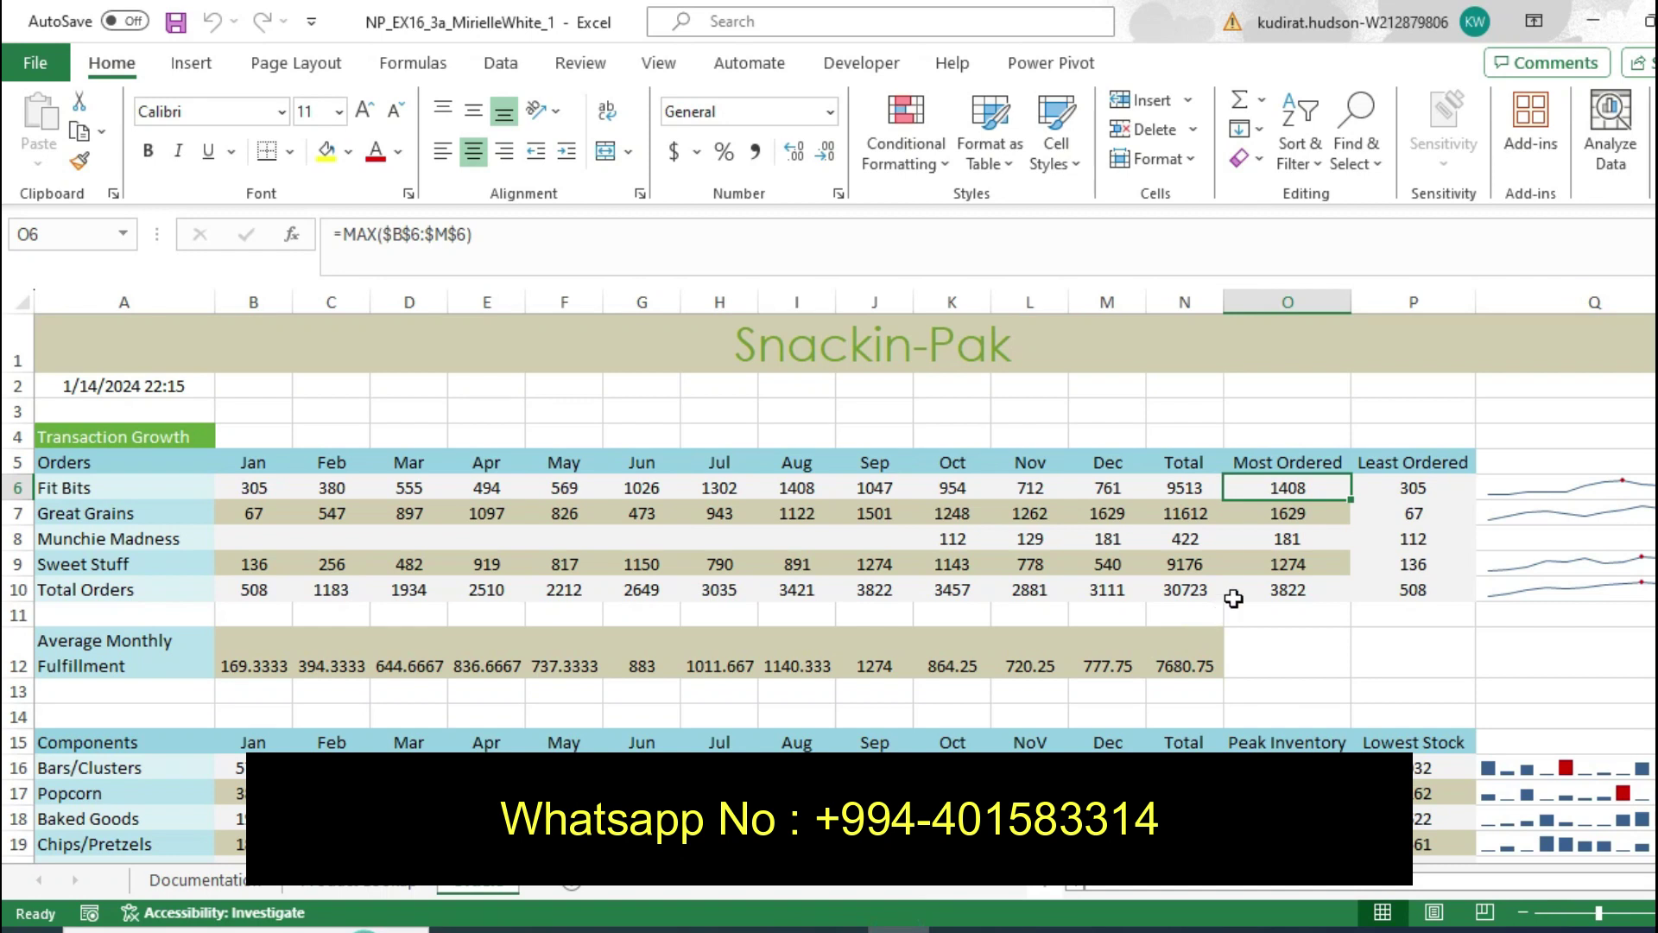
Check the MAX formulas in O7 through O10, ending at =MAX($B$10:$M$10) showing 3822
left_click(1288, 516)
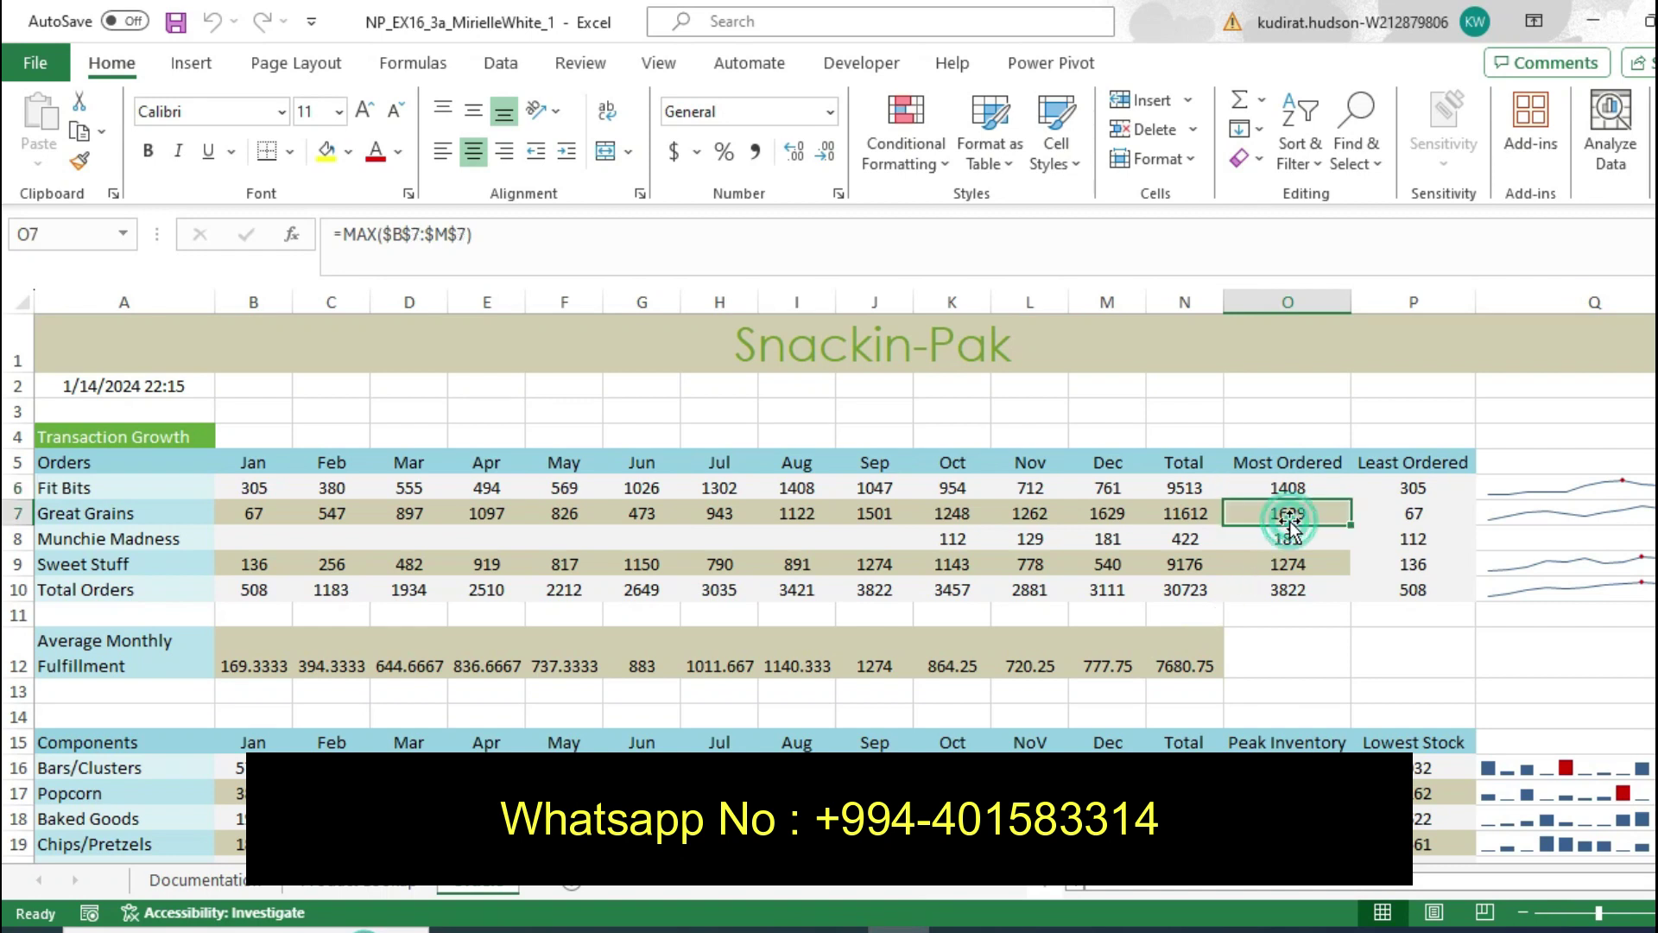
left_click(1284, 542)
left_click(1284, 545)
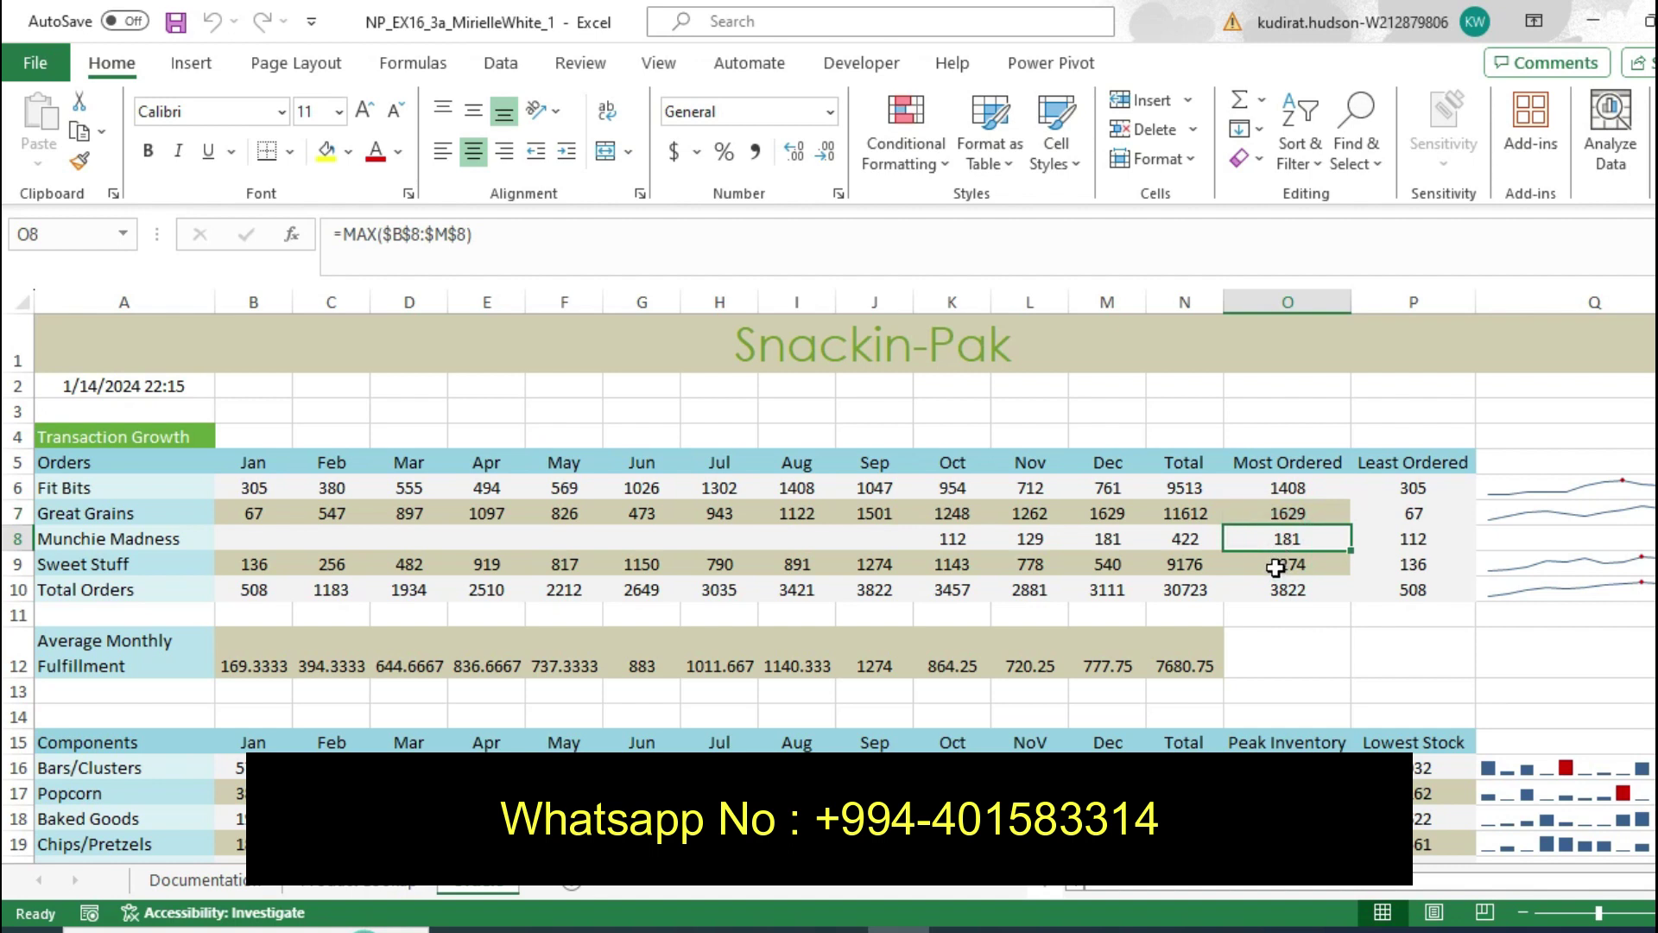
left_click(1275, 567)
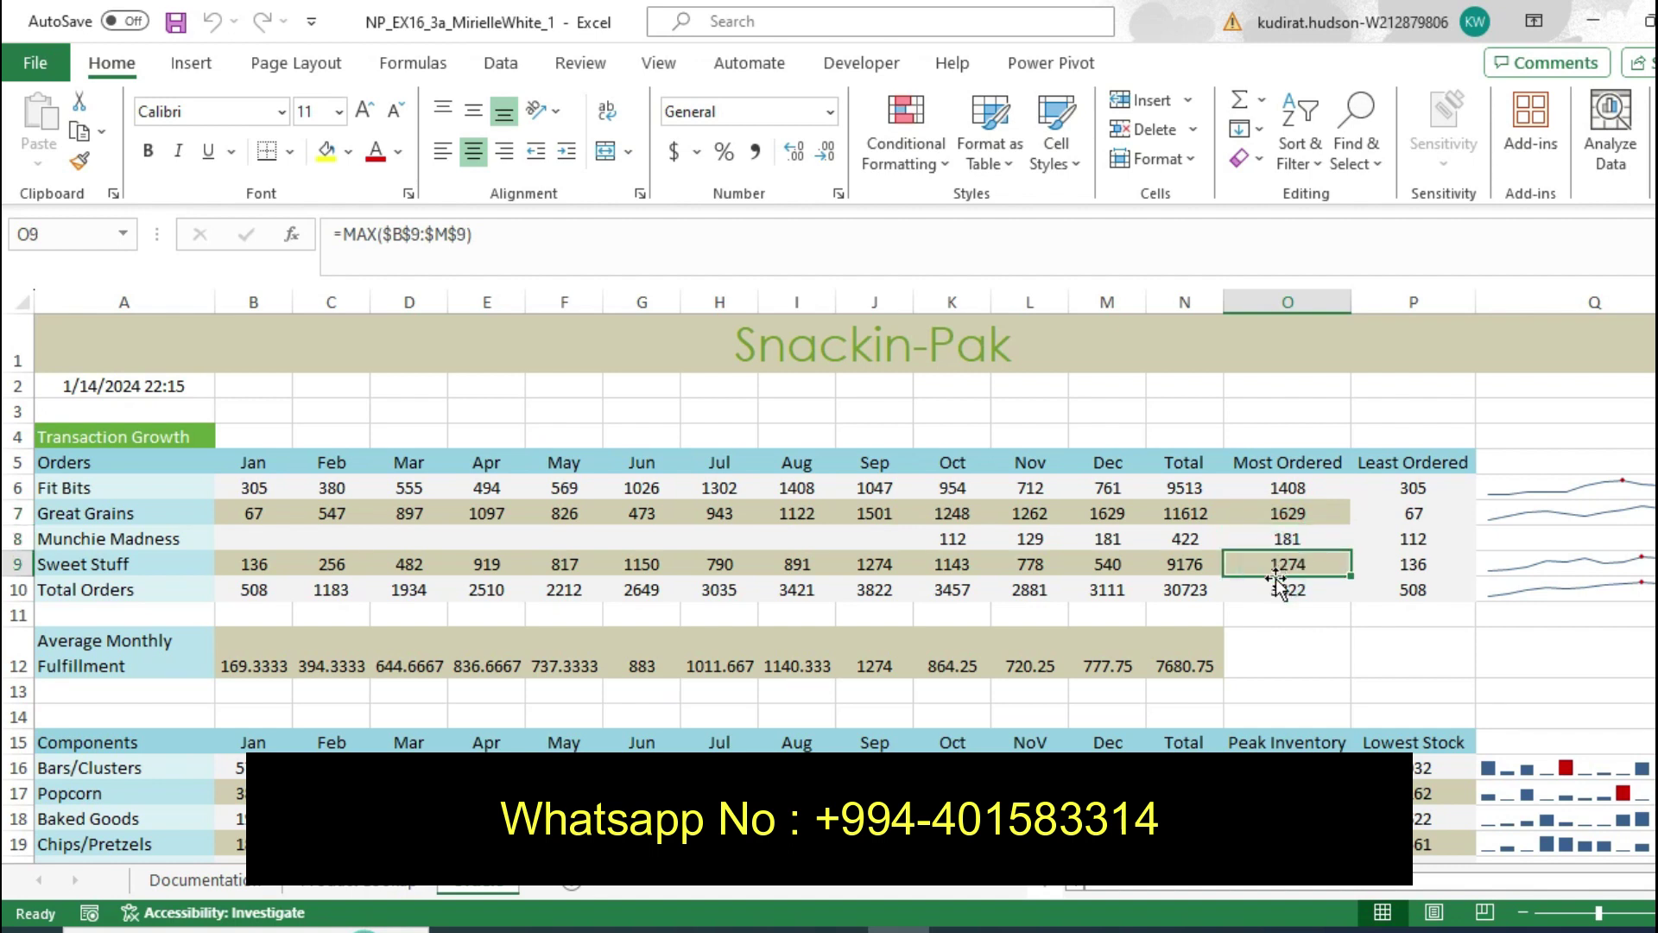
left_click(1277, 580)
left_click(1278, 595)
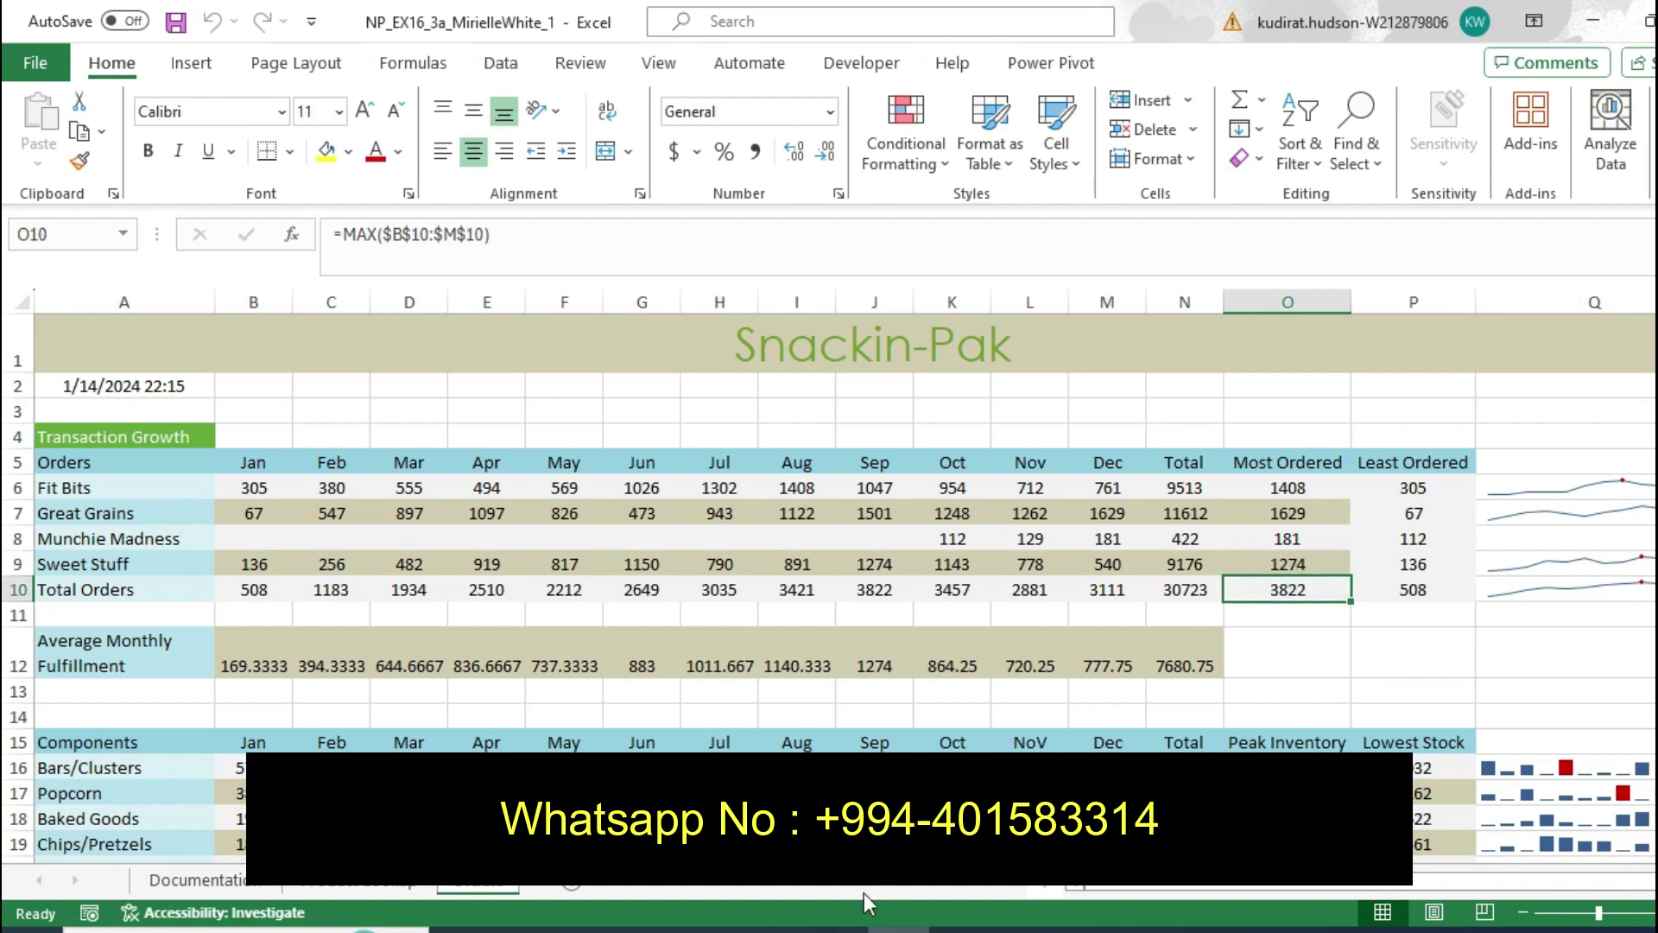
left_click(828, 929)
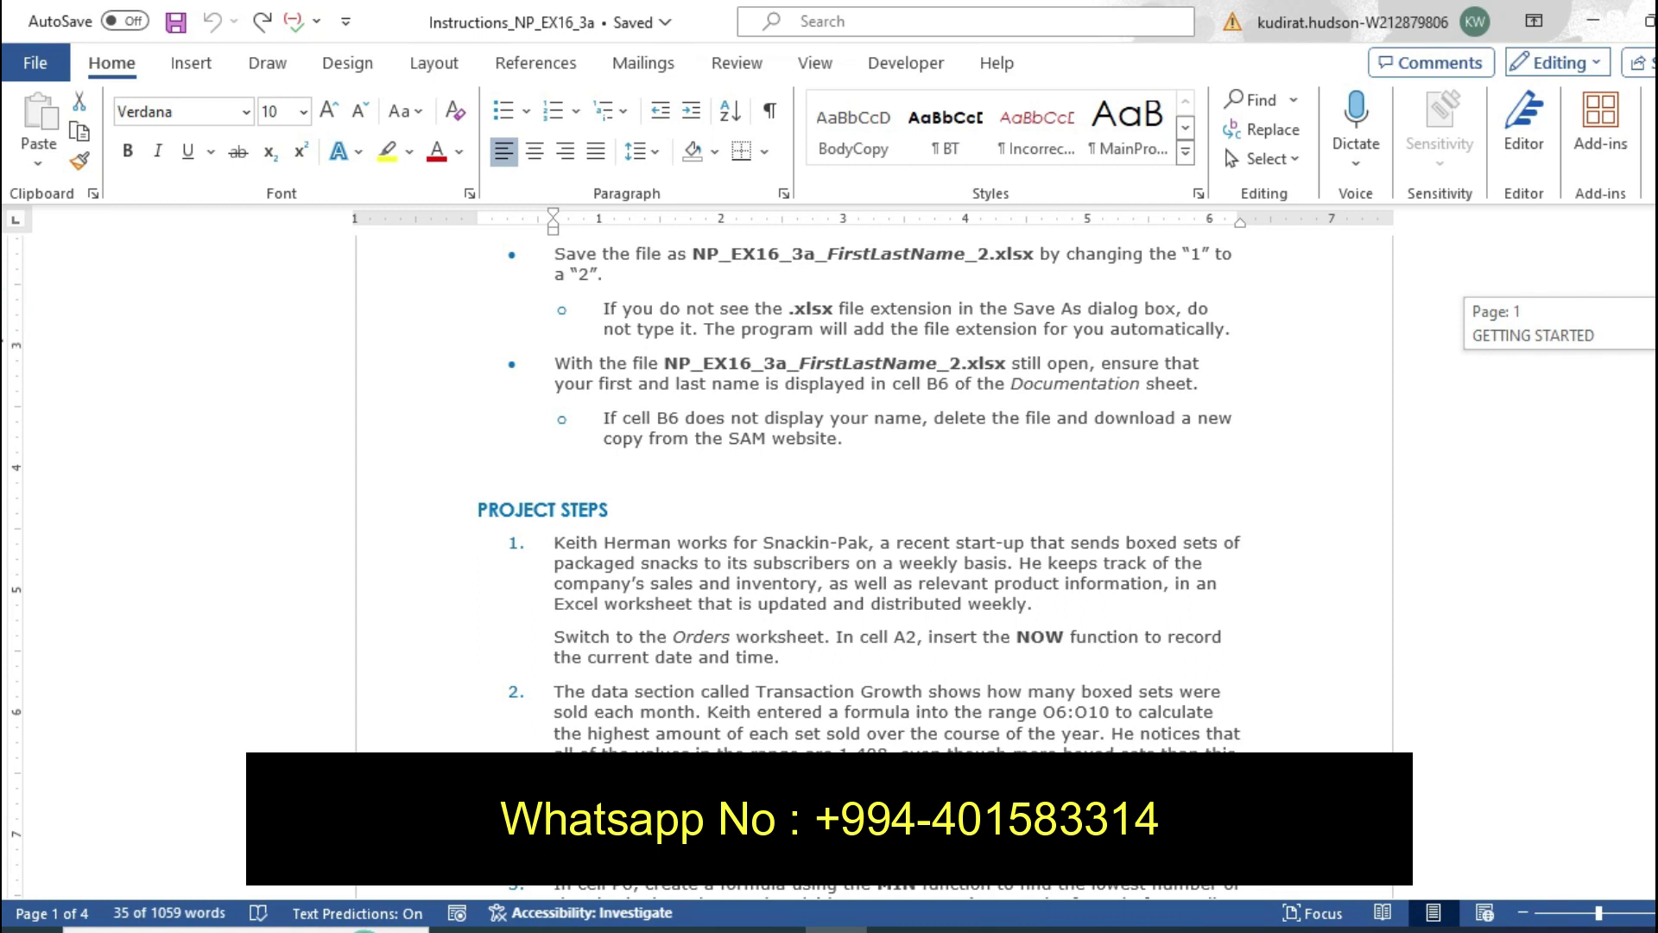
Highlight step 3's MIN formula instruction for P6 in yellow, then bring Excel forward
left_click_drag(3, 341, 4, 362)
scroll(3, 363, "down", 1)
scroll(4, 367, "down", 1)
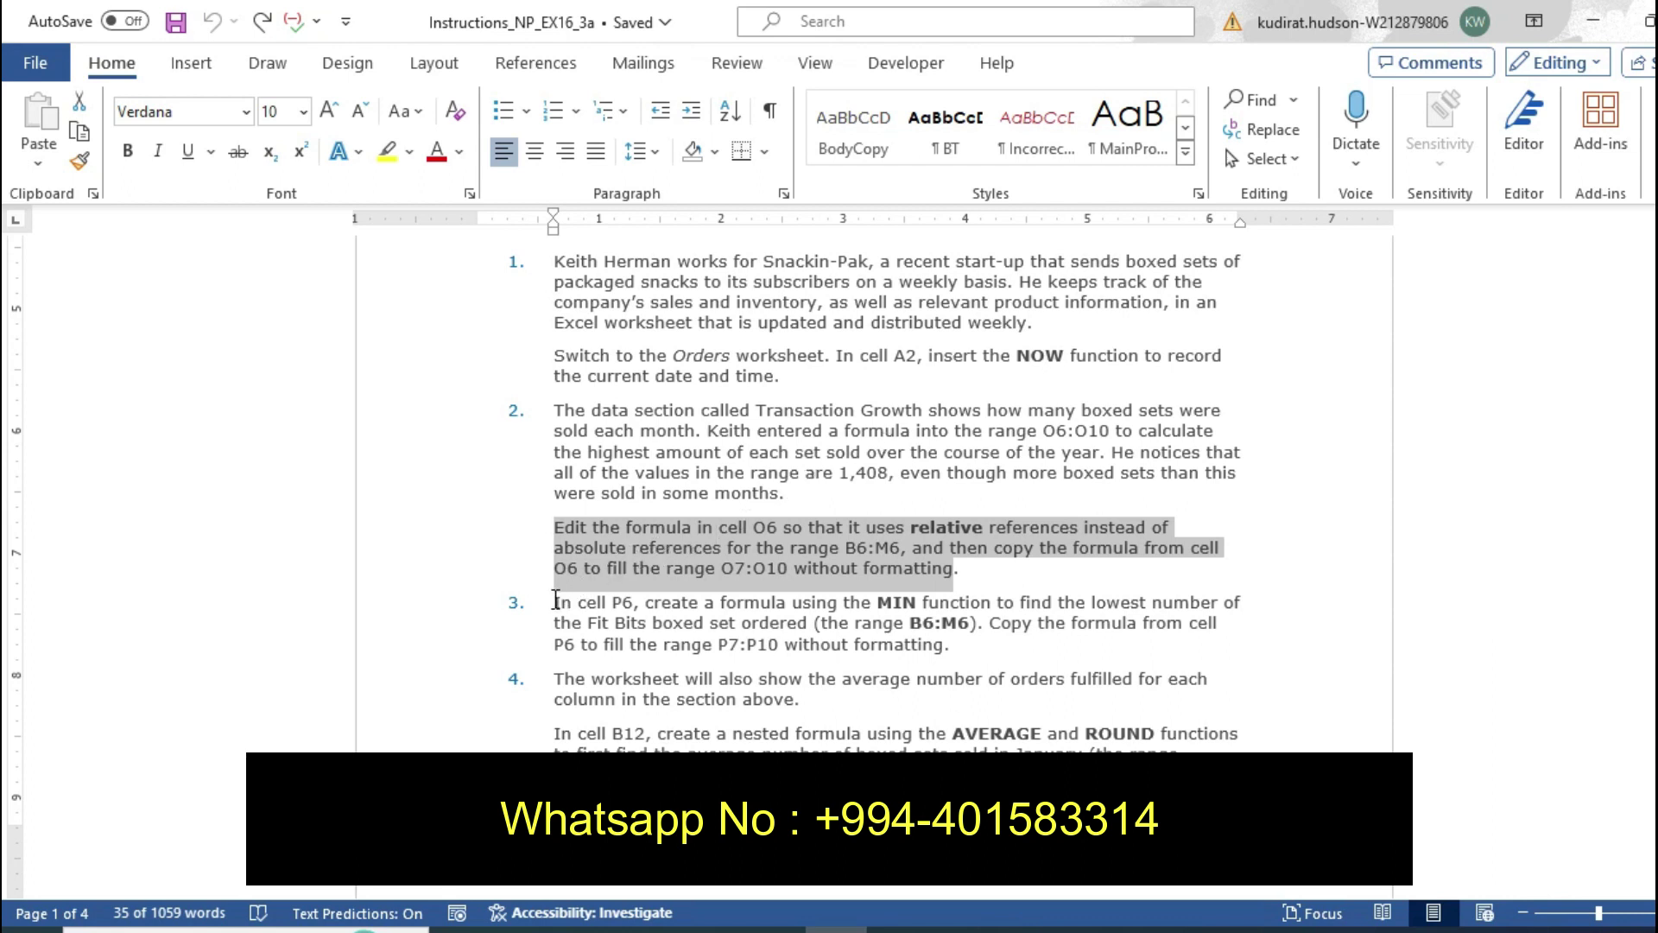
left_click_drag(555, 602, 838, 639)
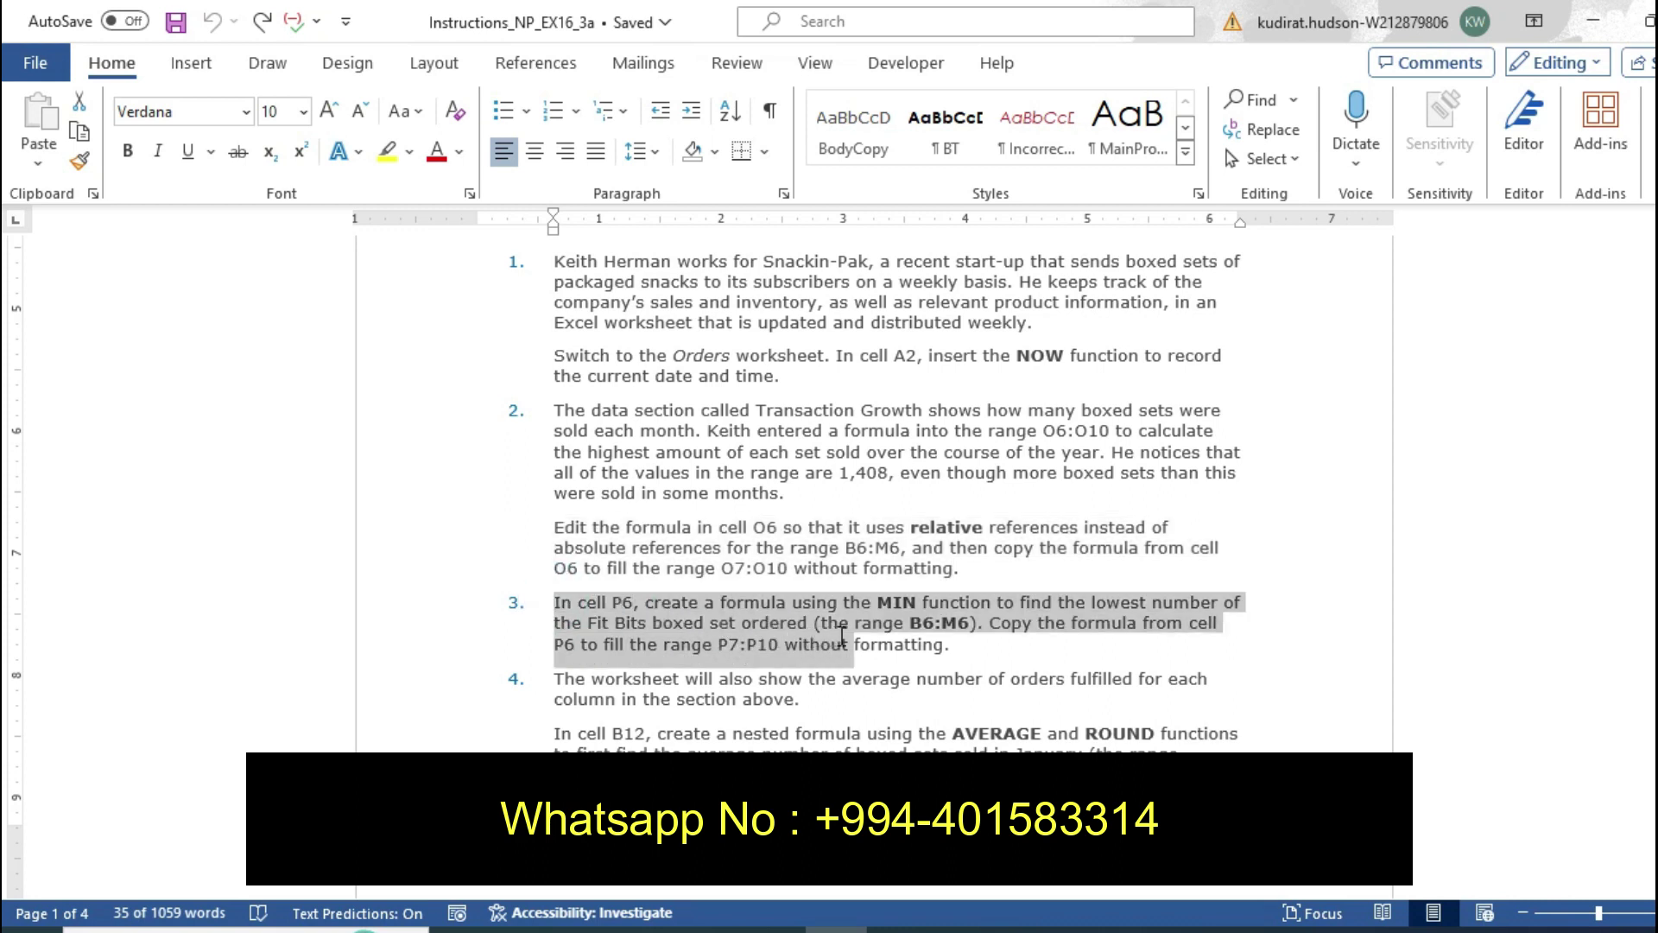
left_click_drag(838, 639, 953, 648)
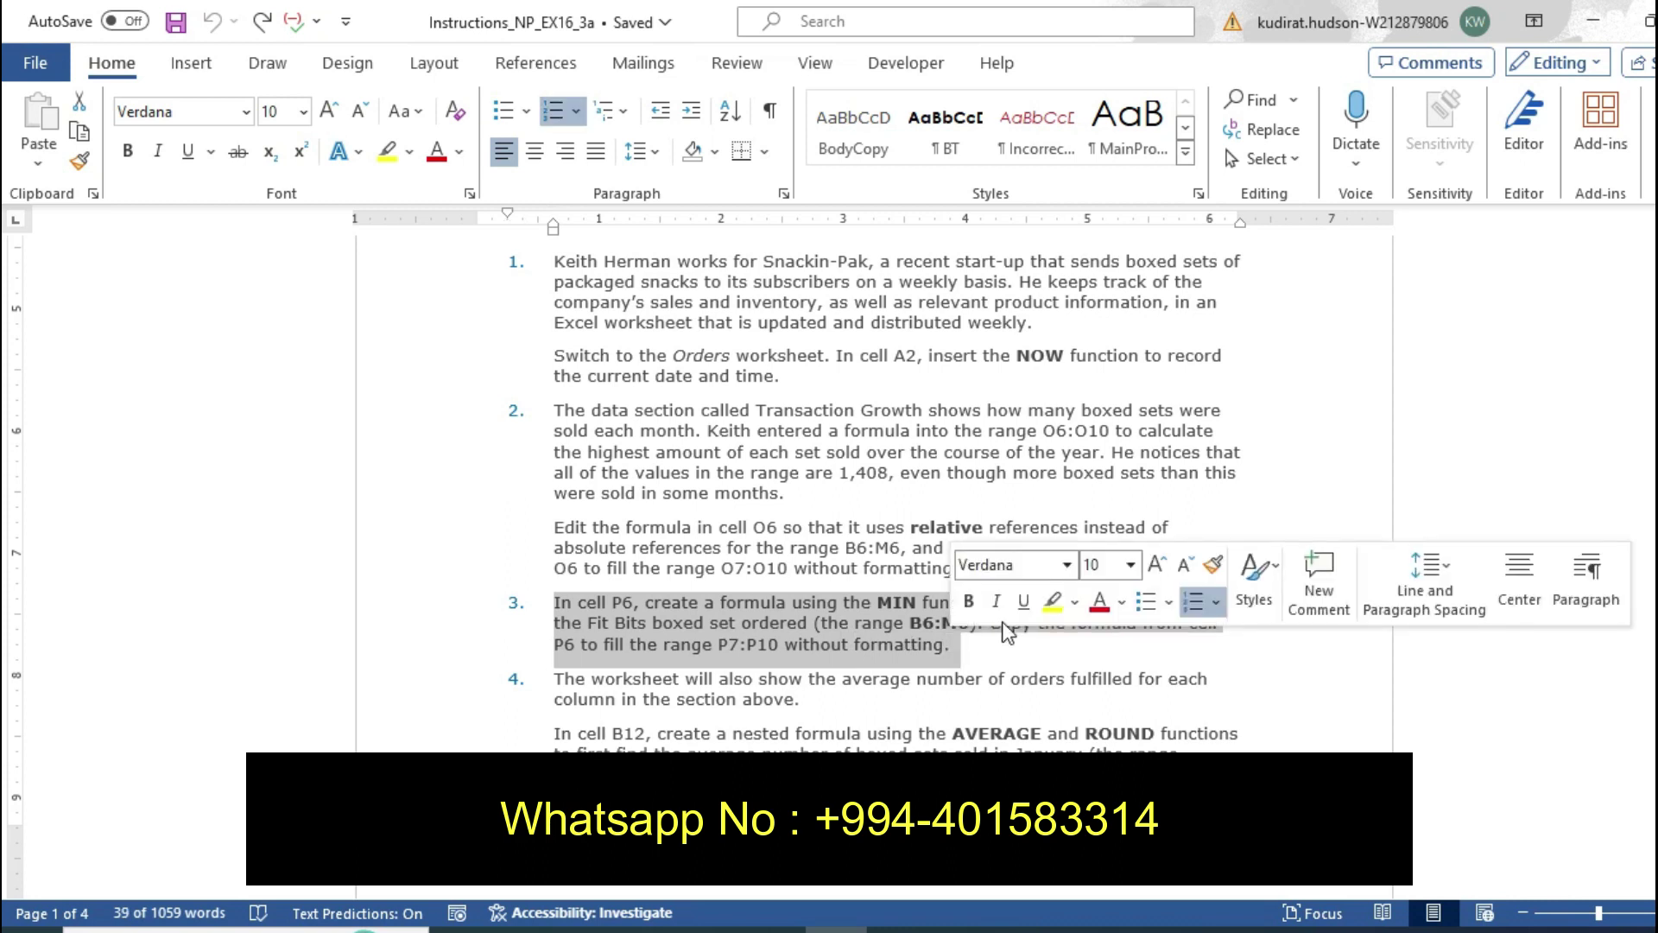
left_click(1052, 602)
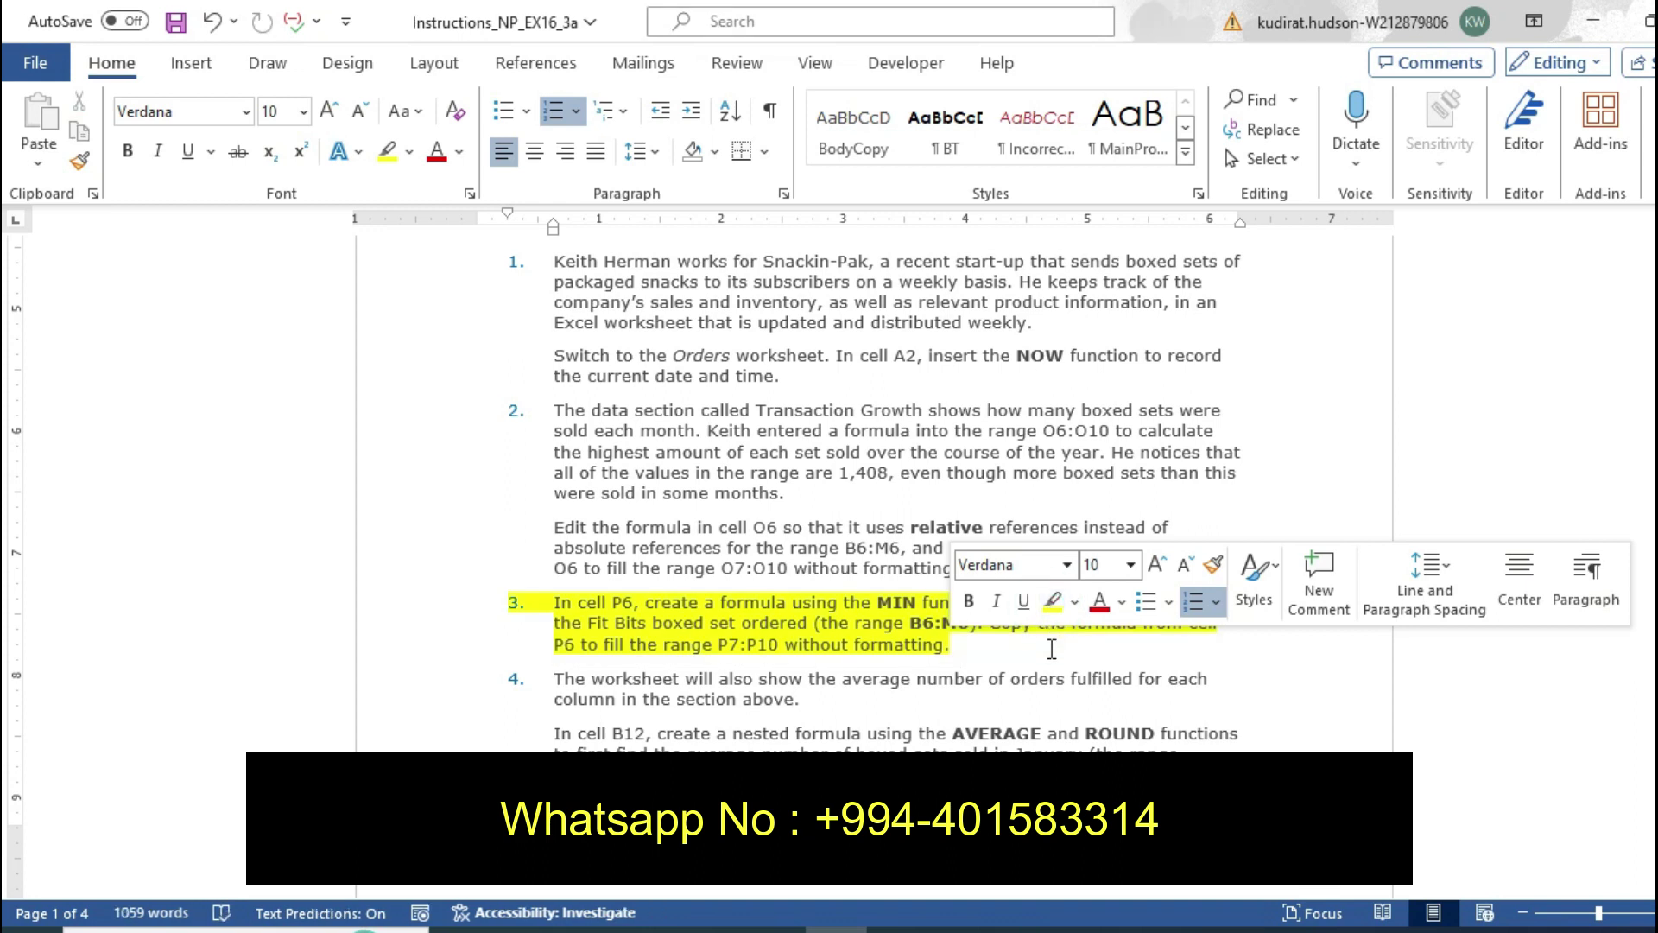
left_click(1052, 648)
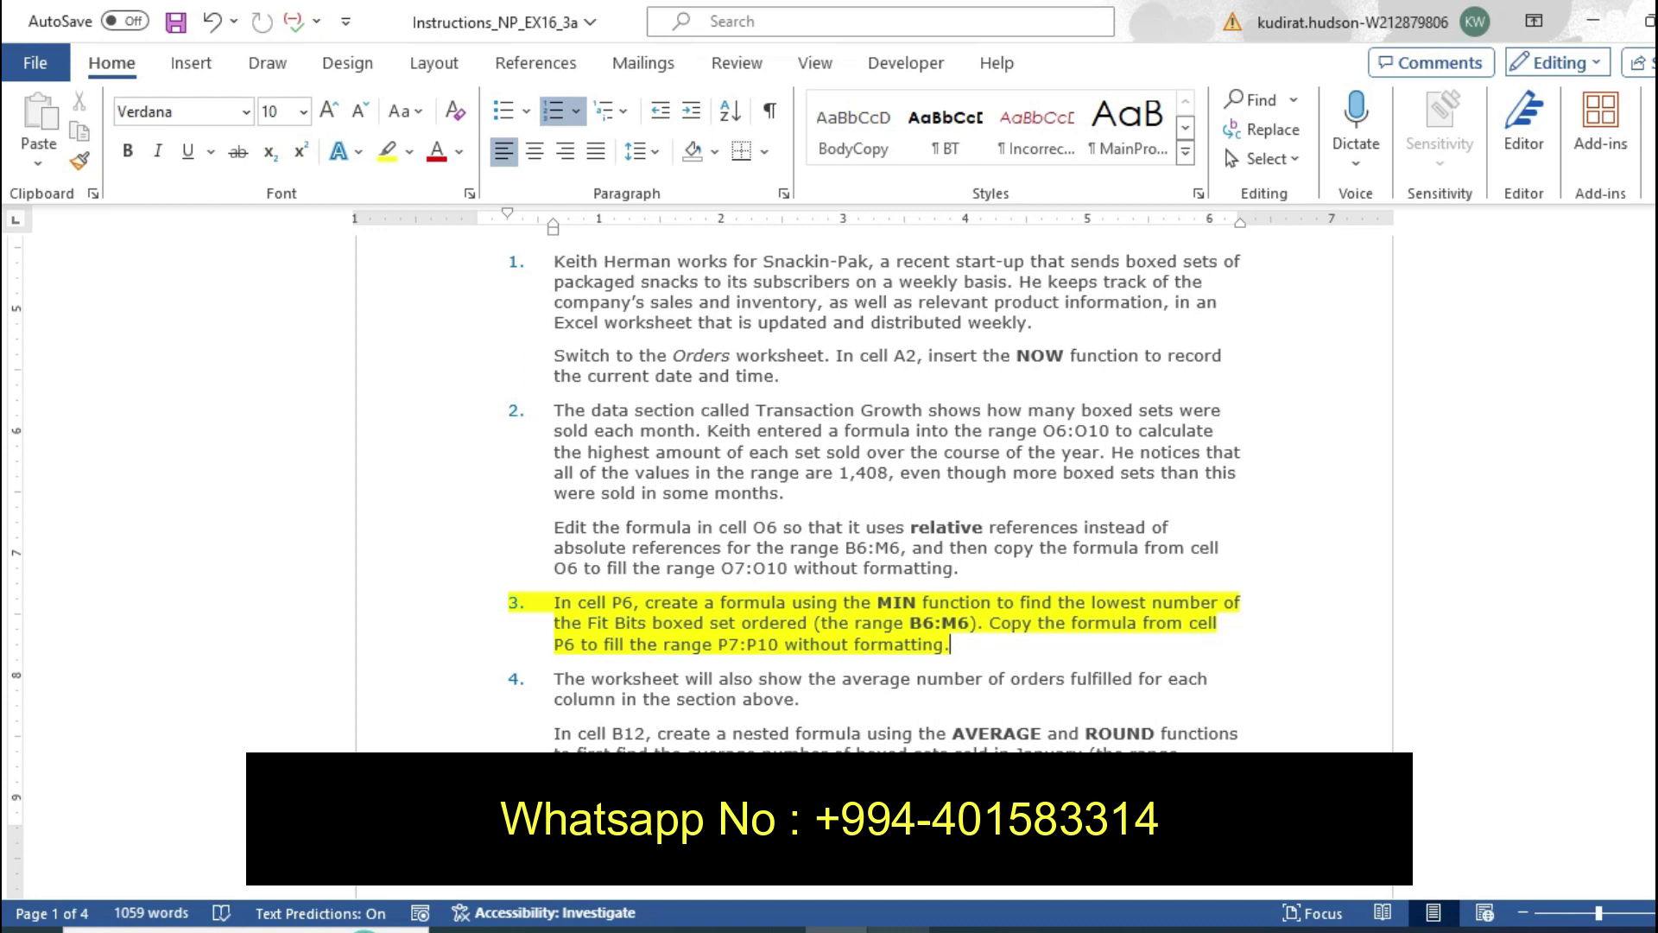
key("alt+Tab")
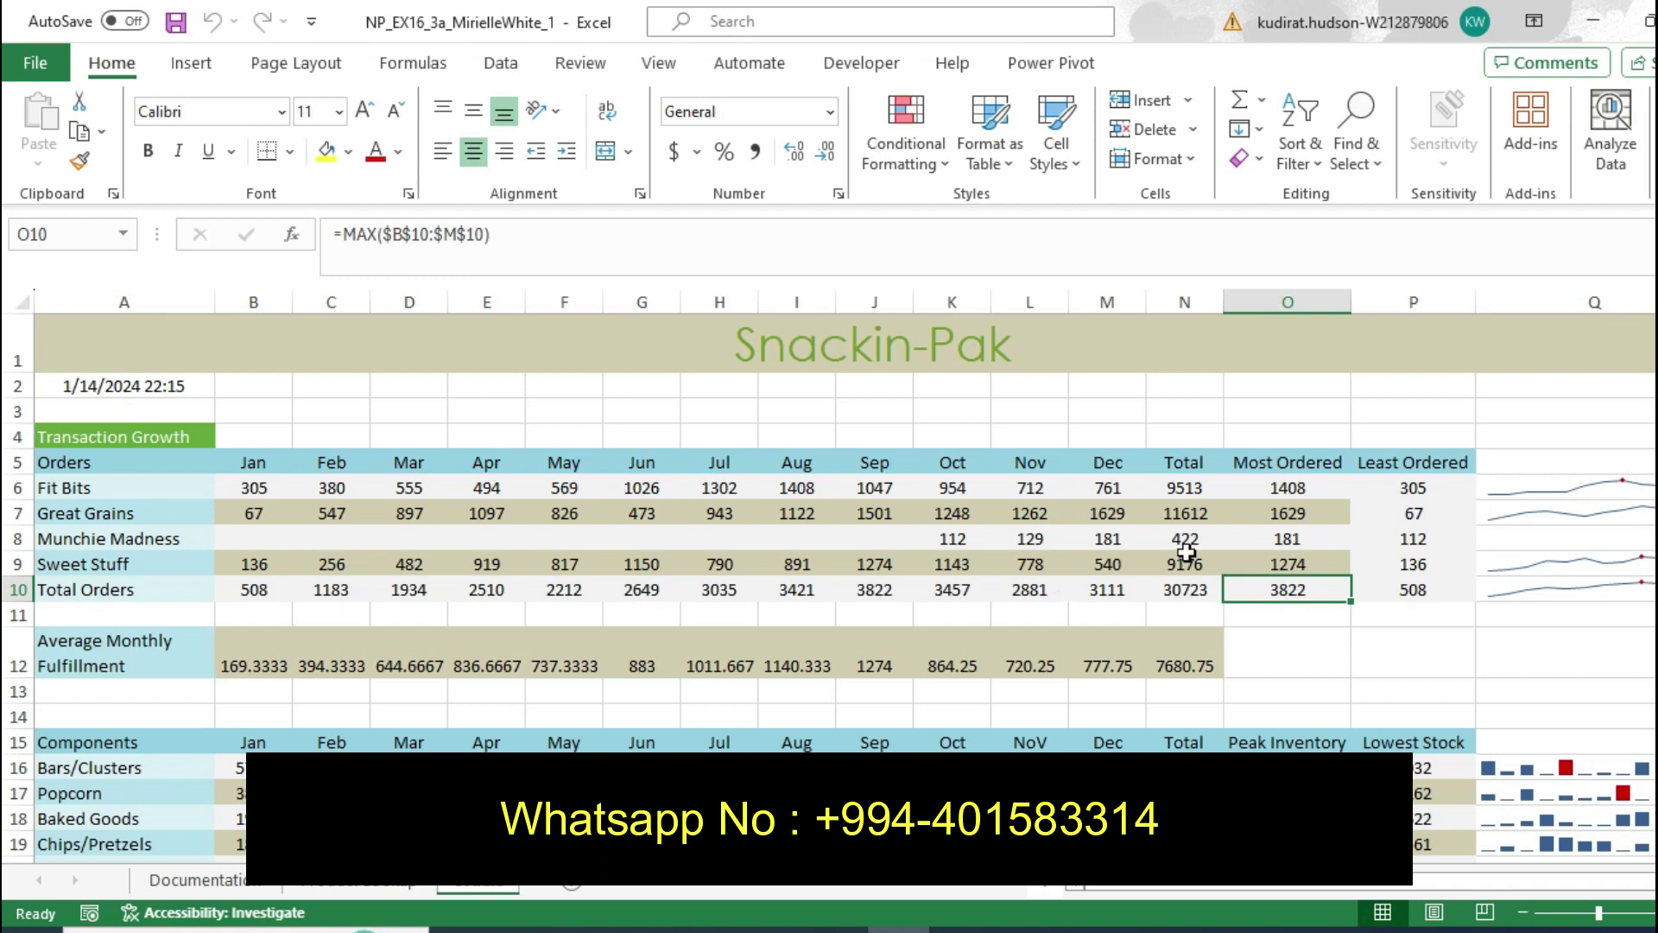
left_click(1394, 484)
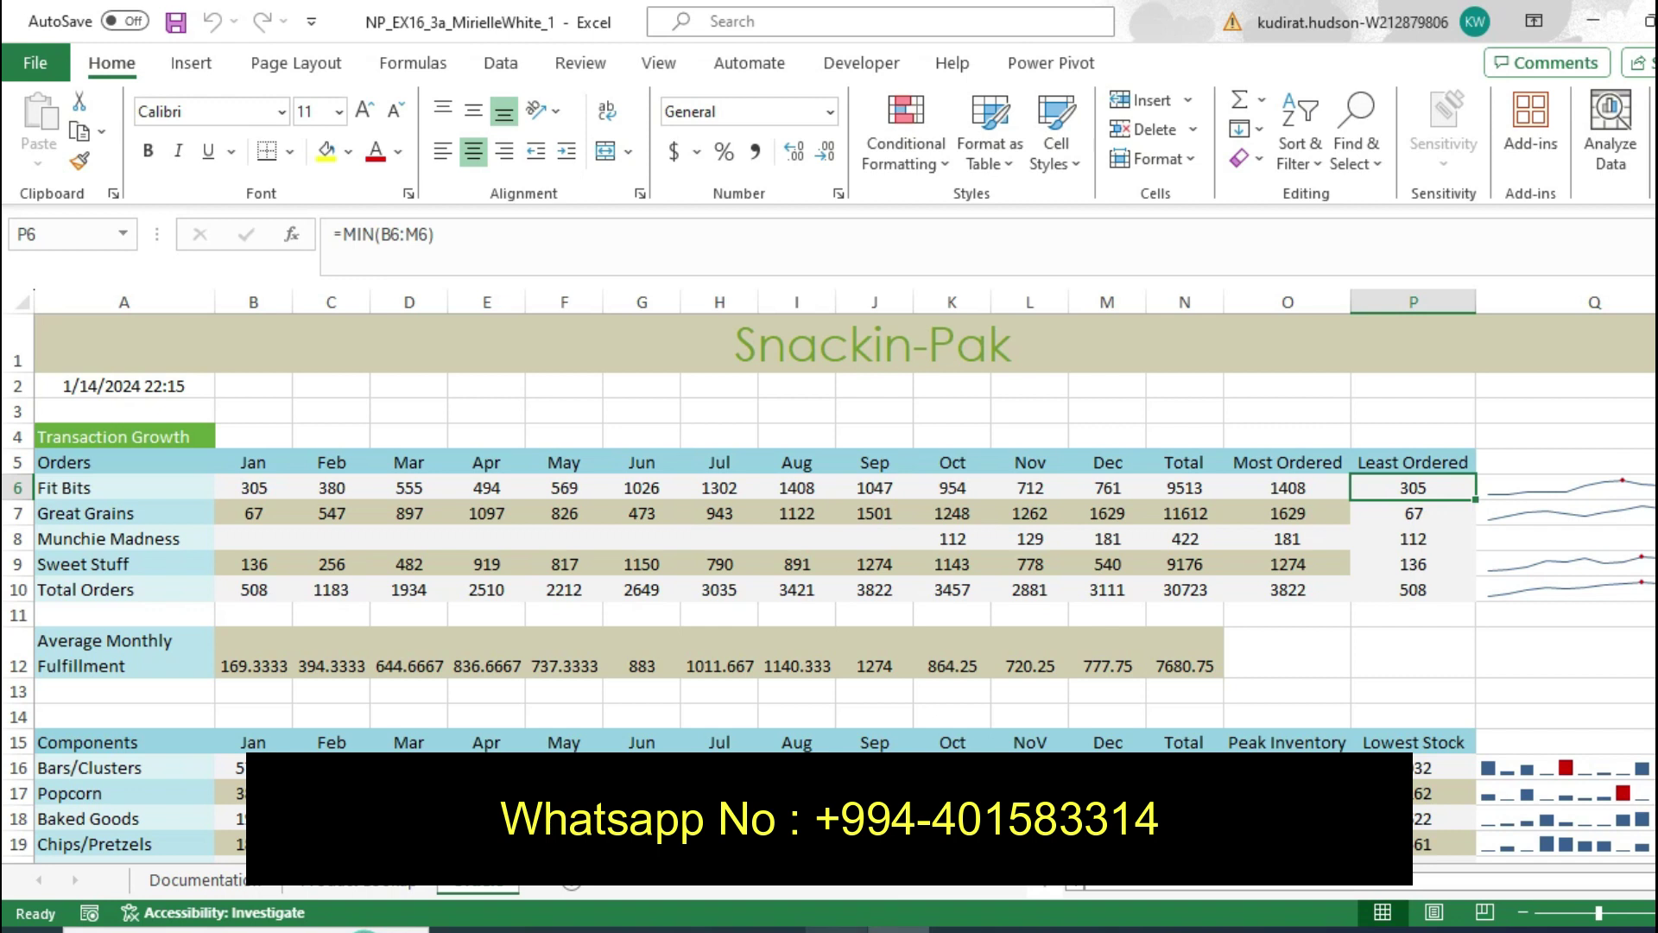
key("alt+Tab")
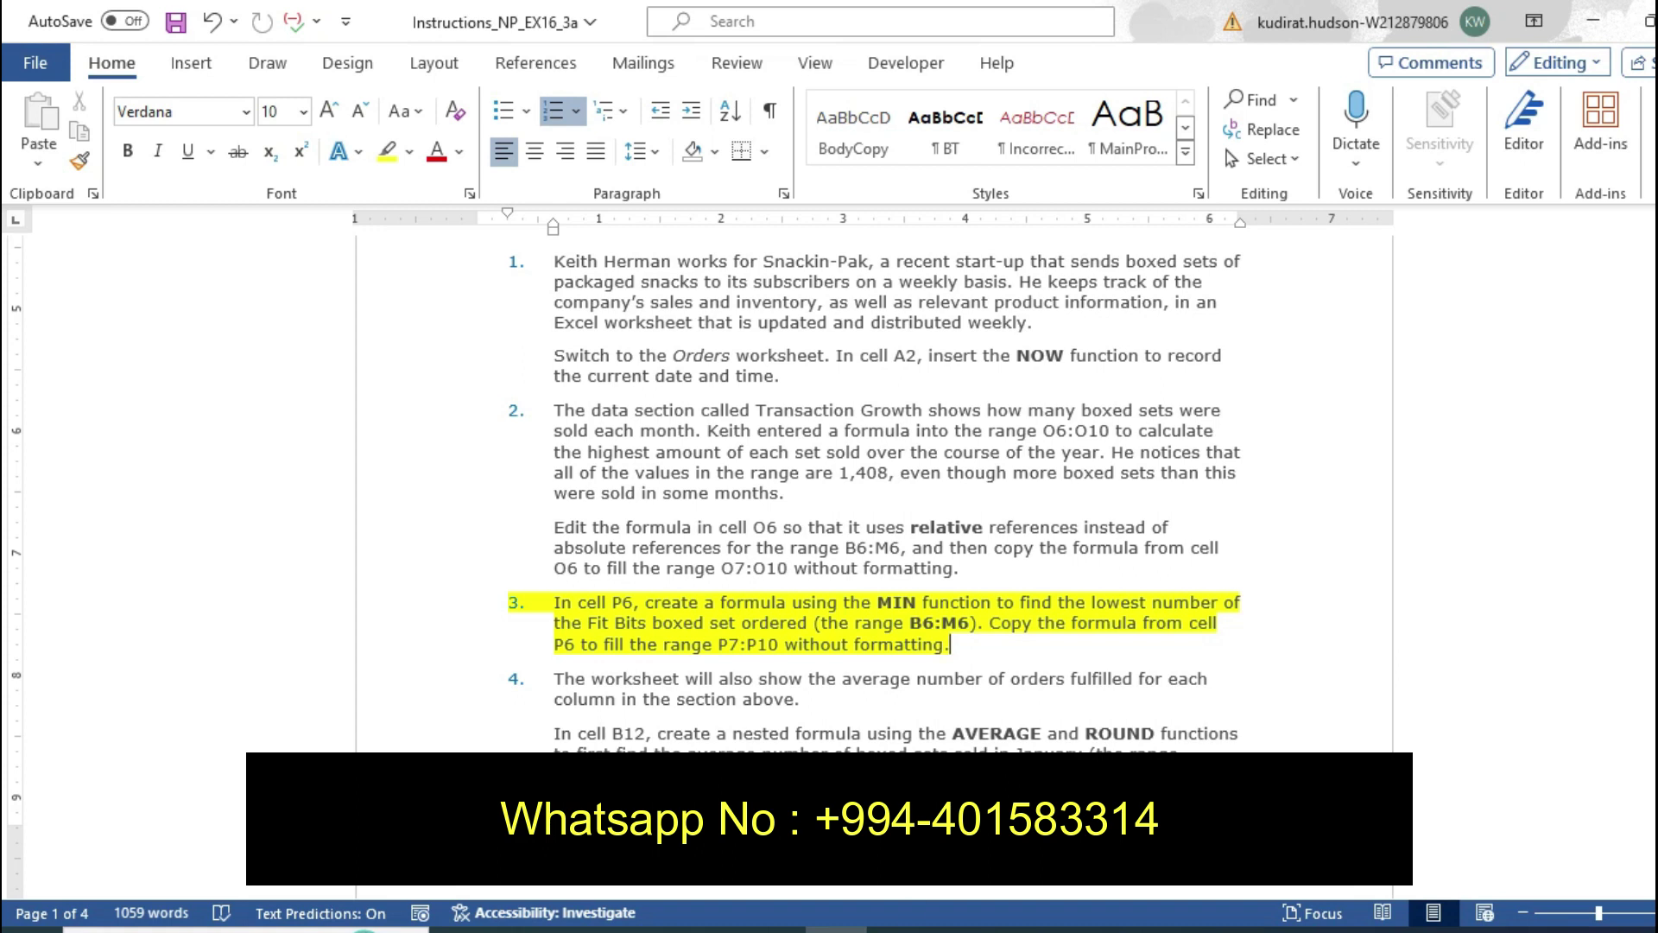
left_click(898, 907)
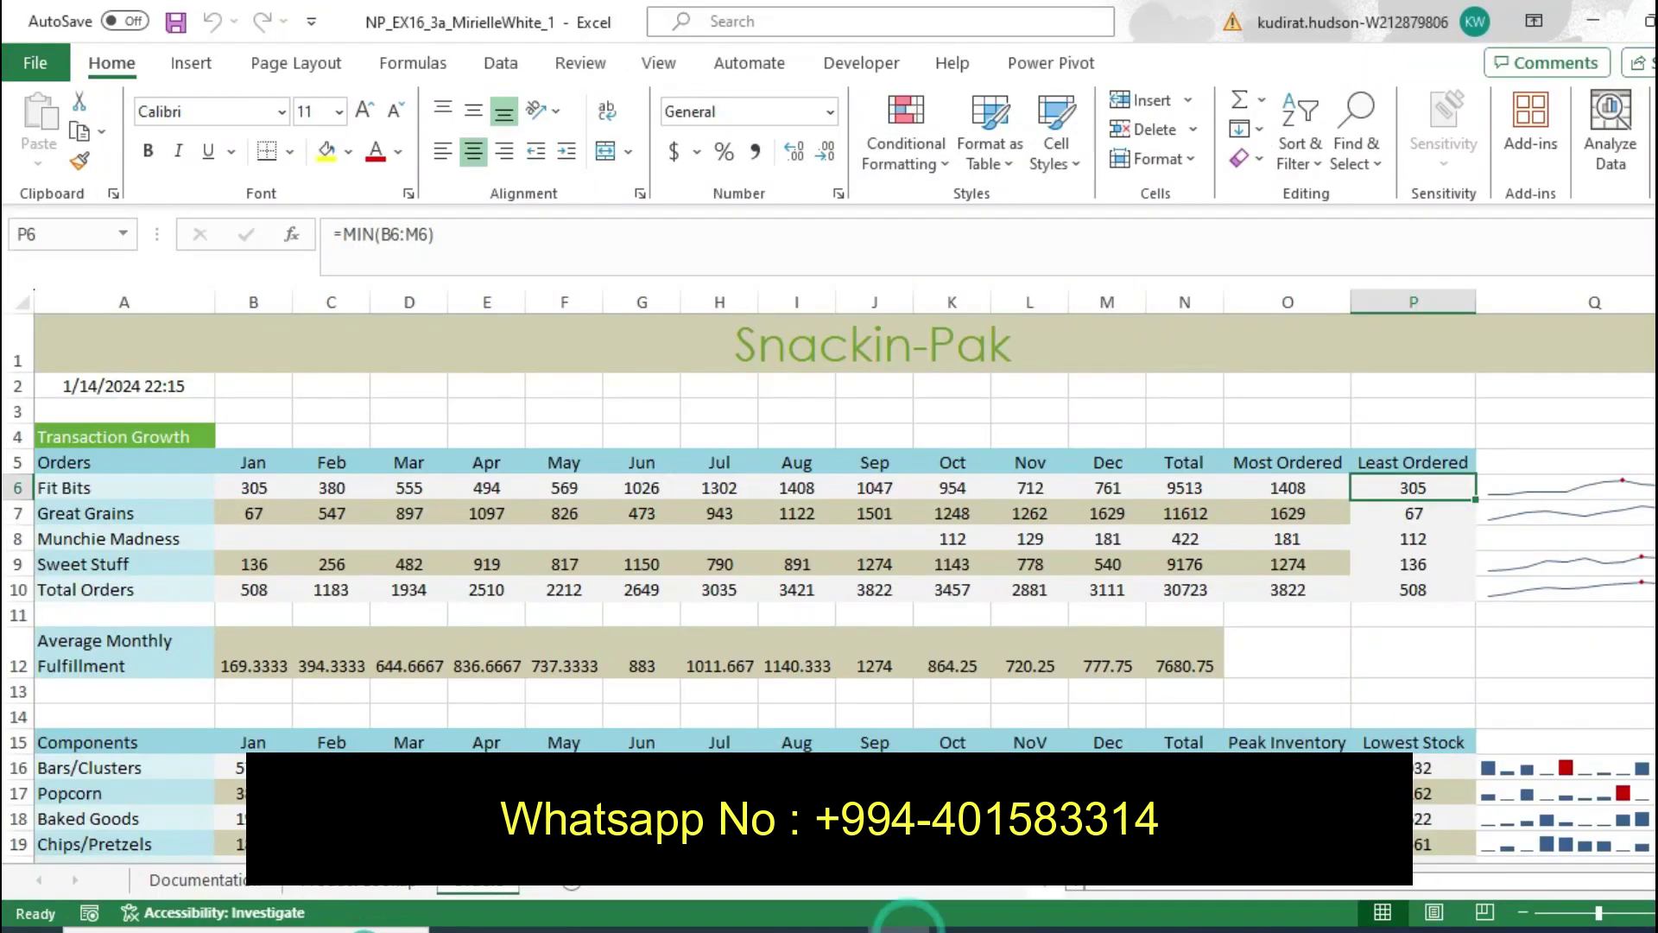
left_click(1394, 517)
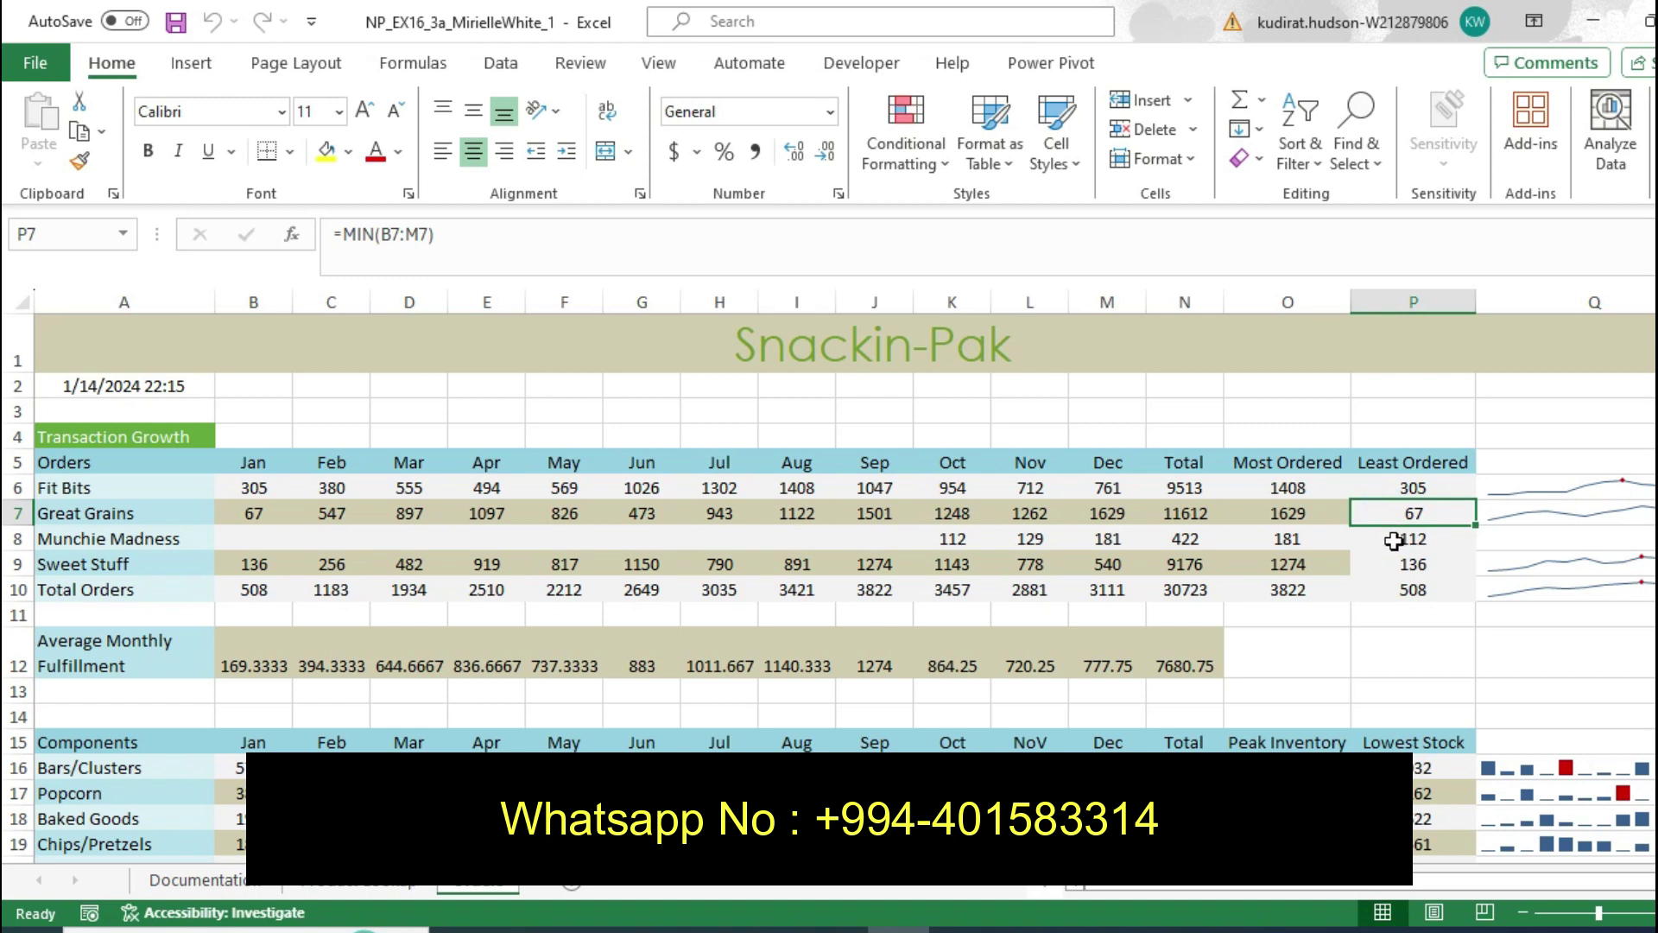
left_click(1394, 541)
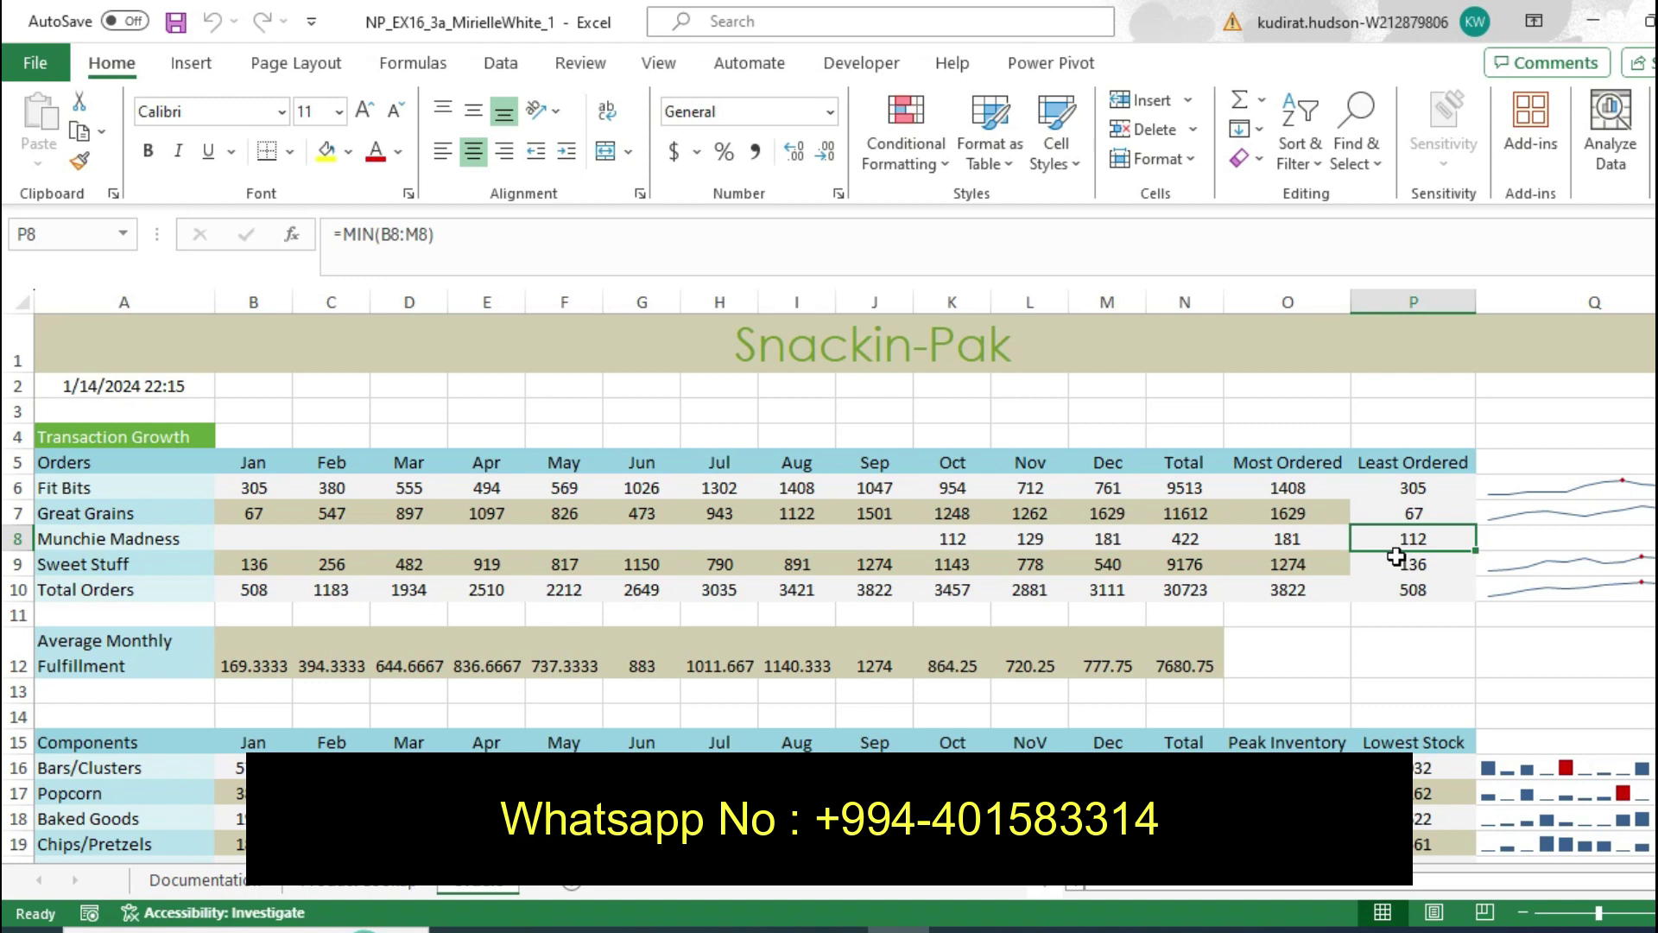
left_click(1396, 565)
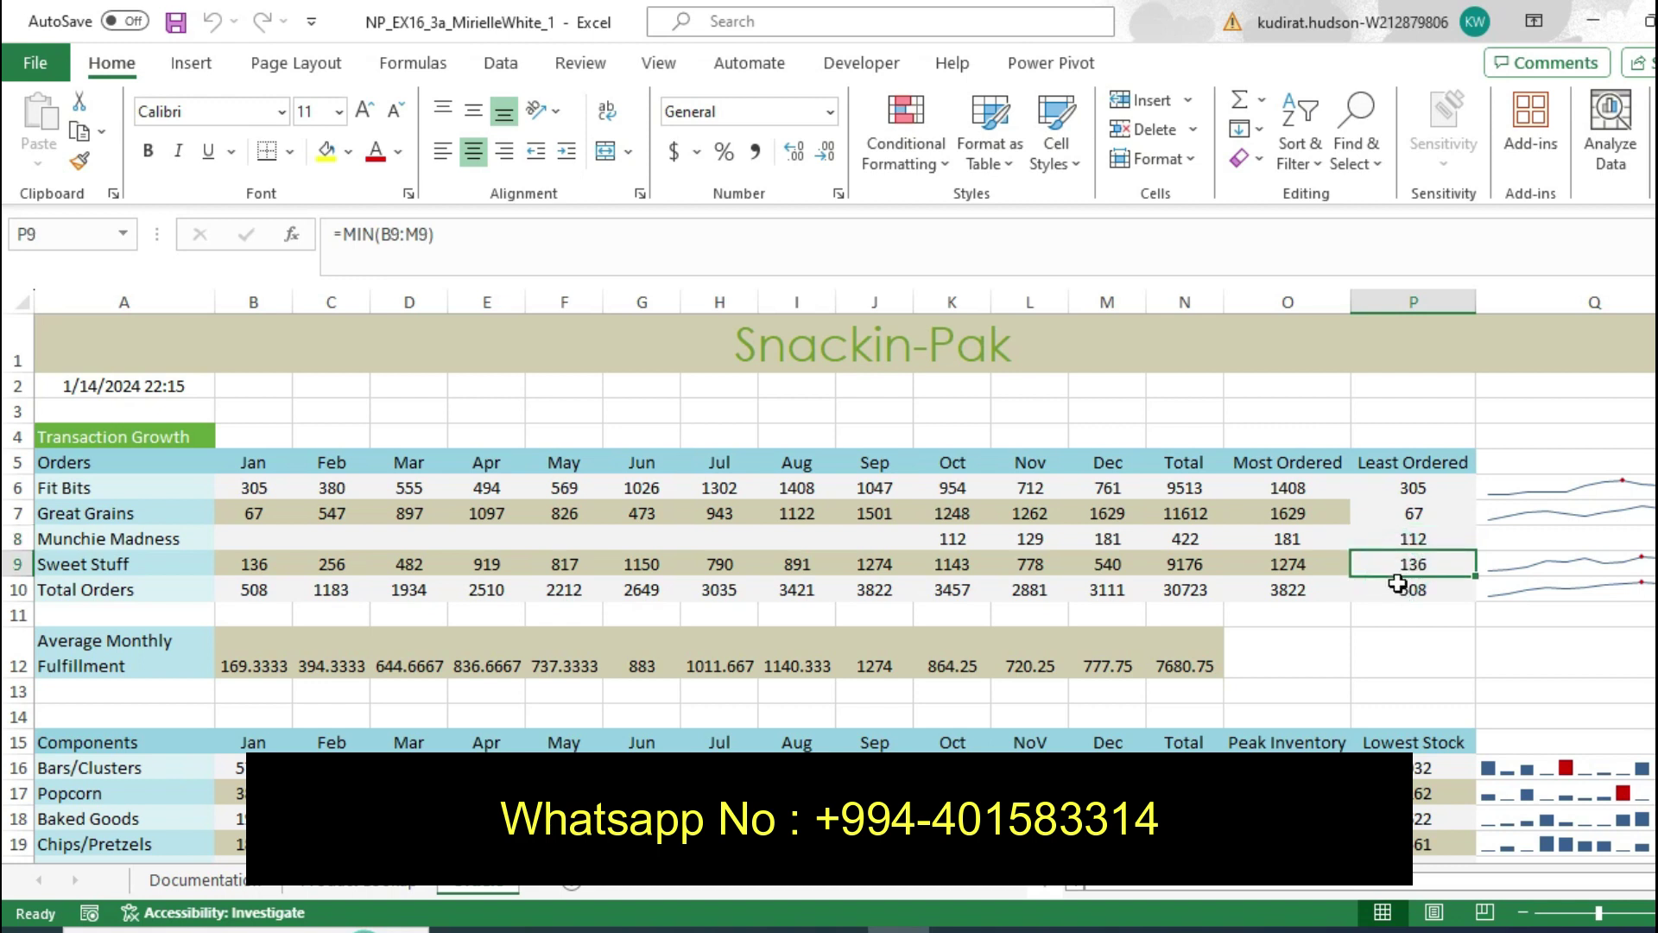
left_click(1399, 589)
left_click(1398, 589)
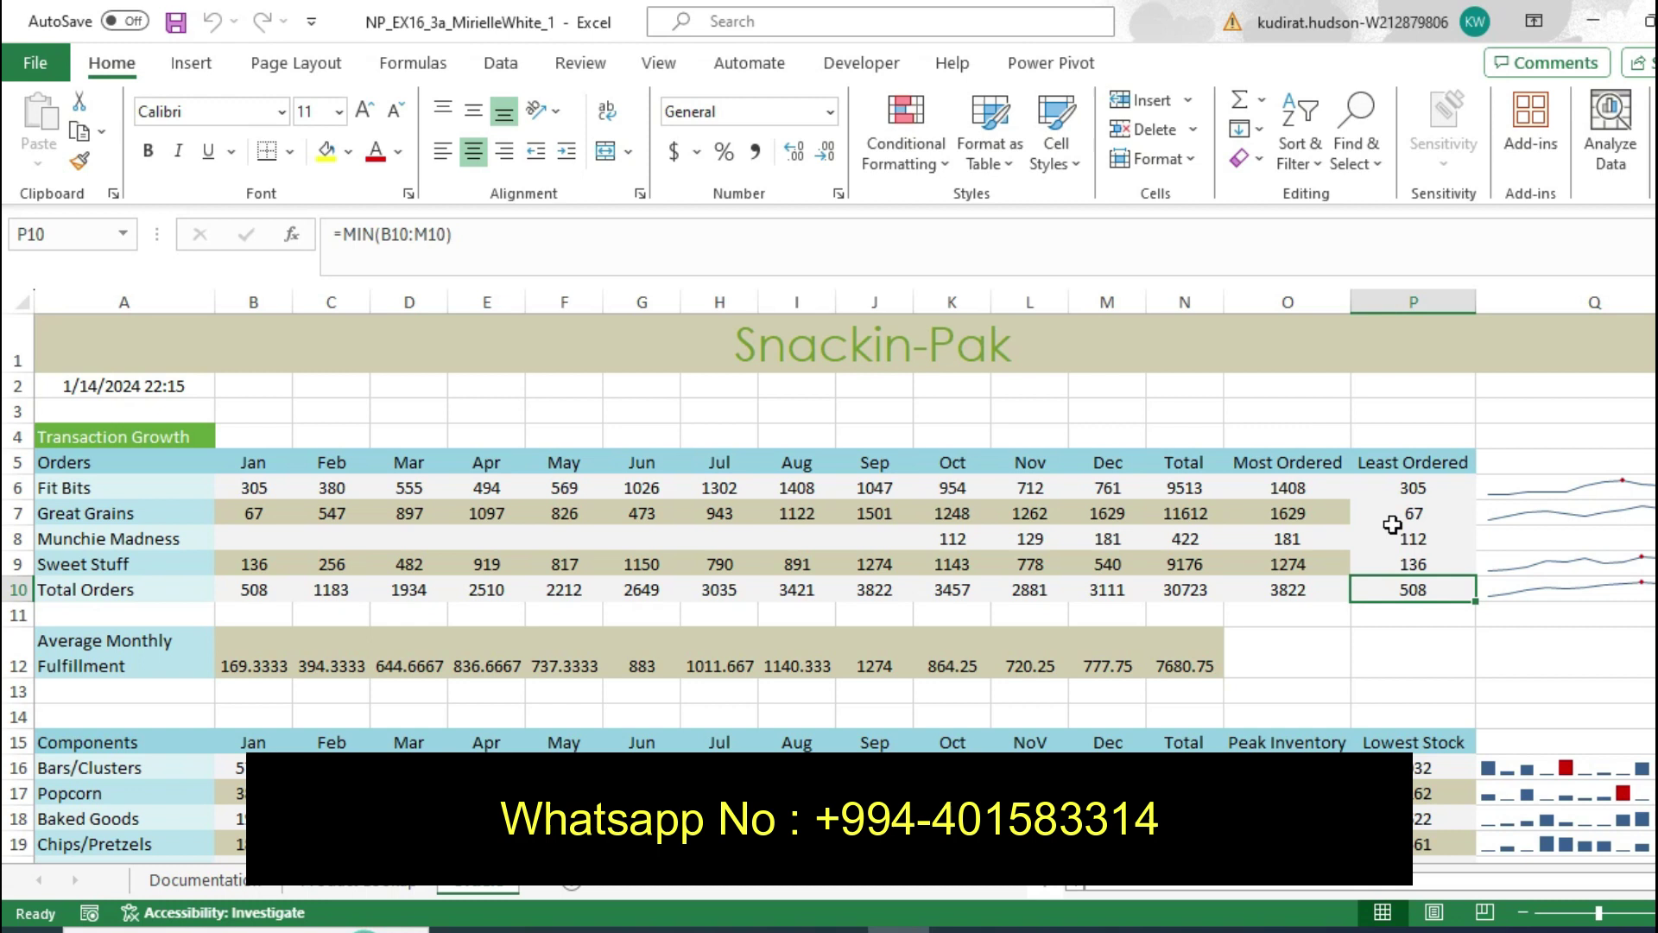
left_click(1402, 482)
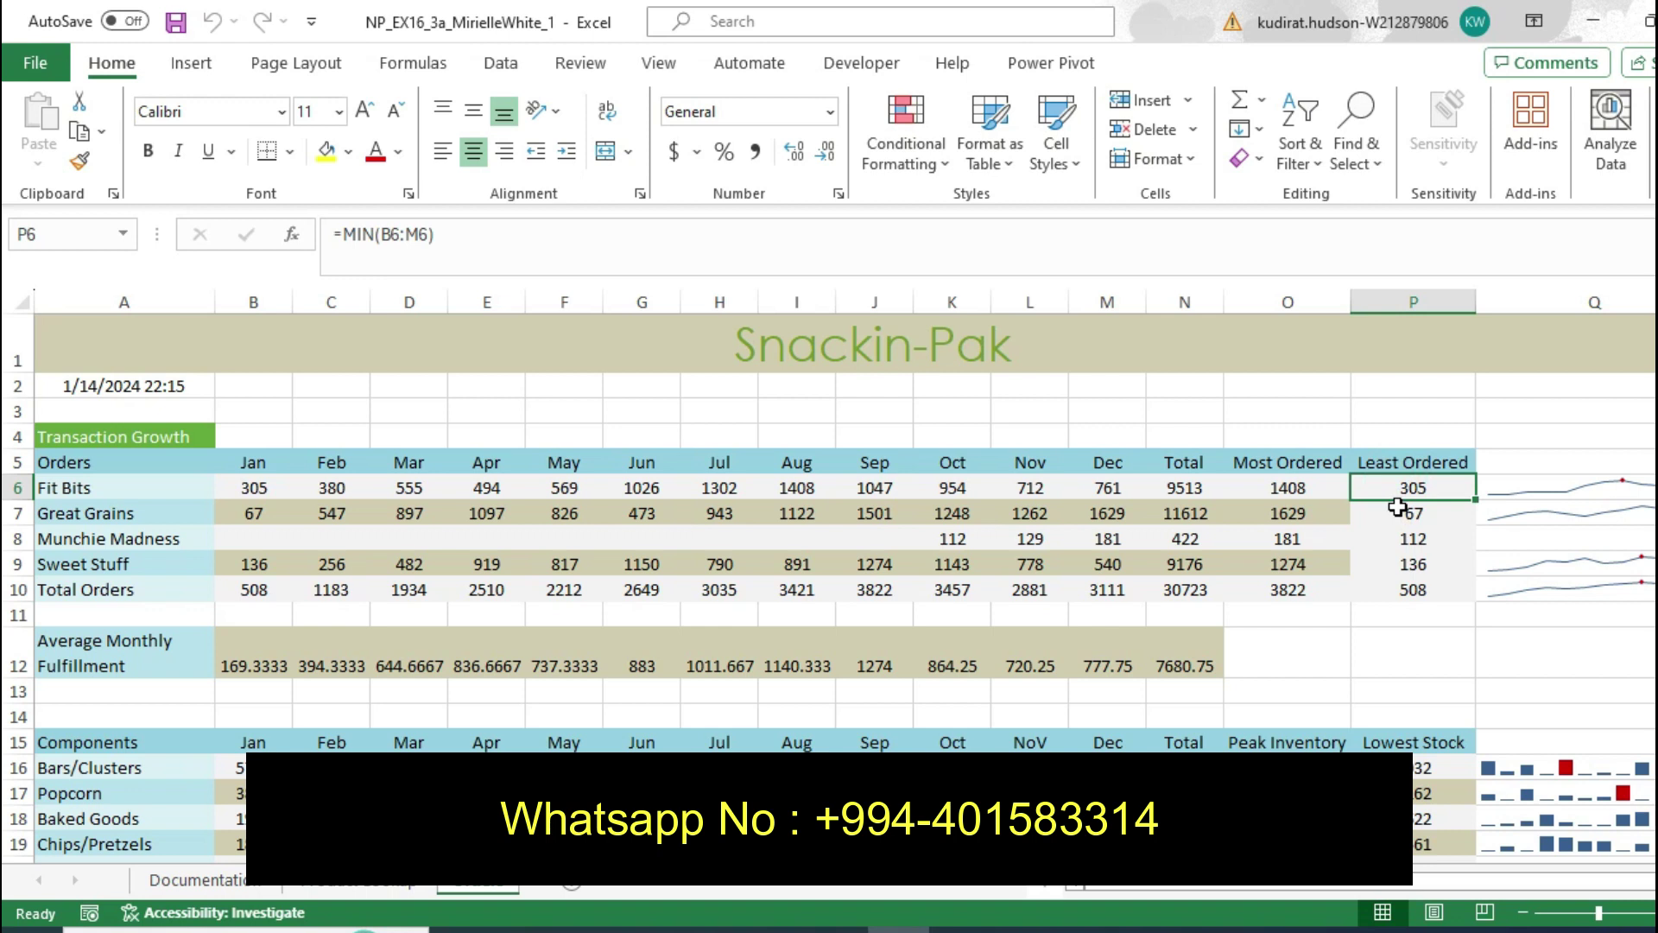
left_click(1398, 509)
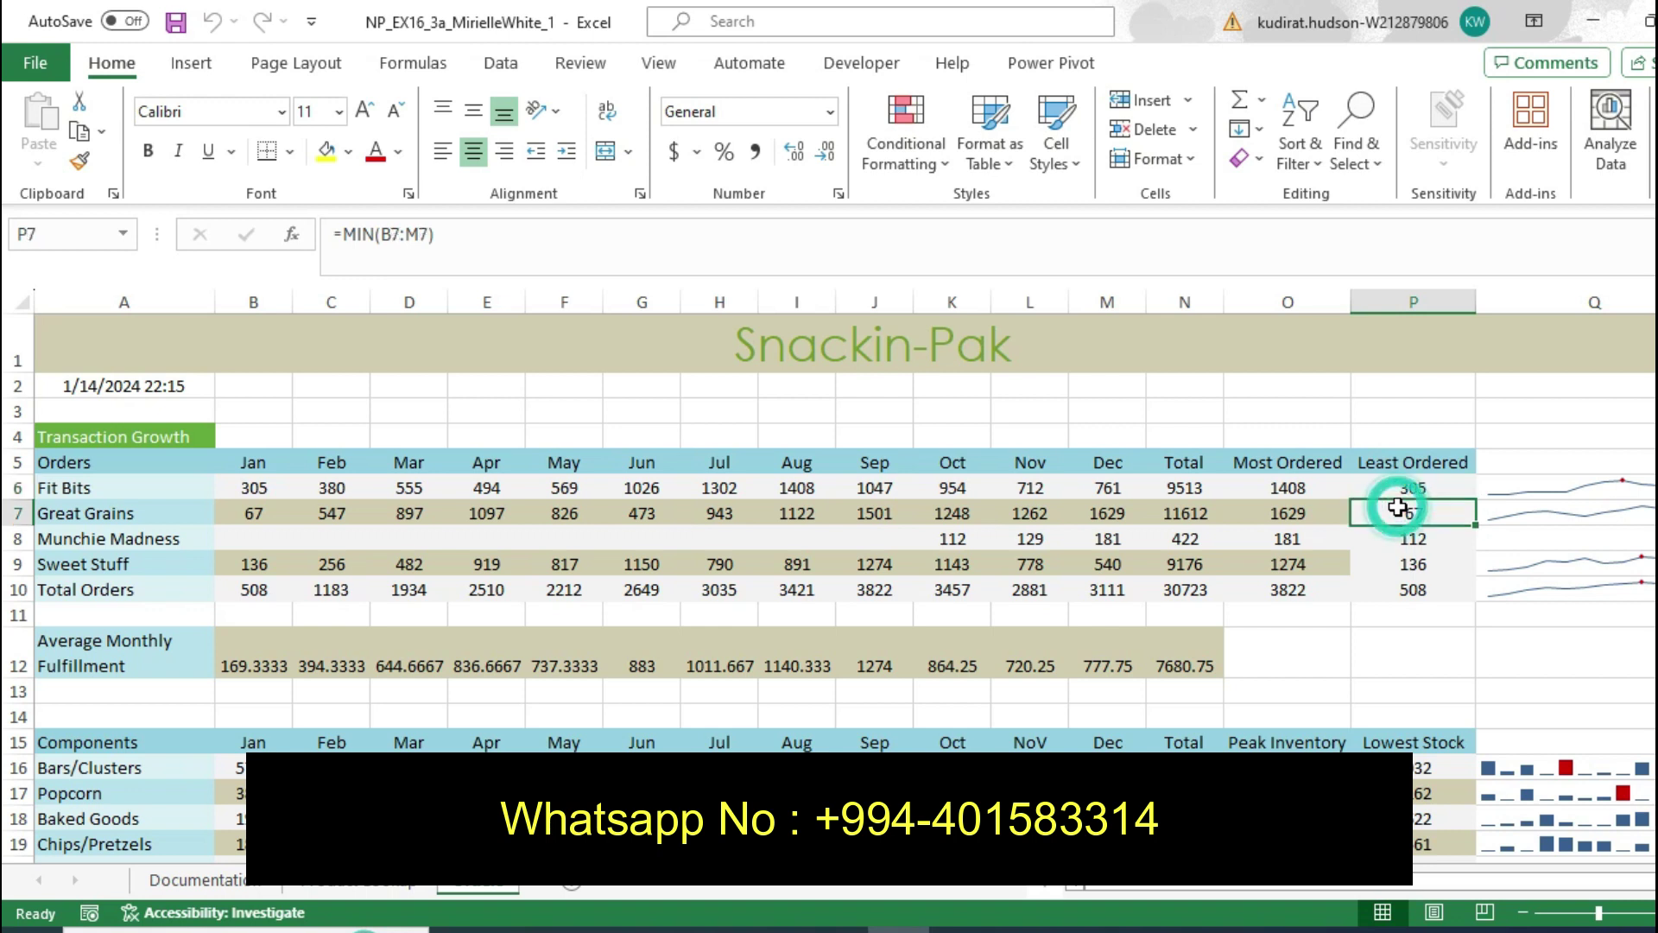
left_click(1401, 560)
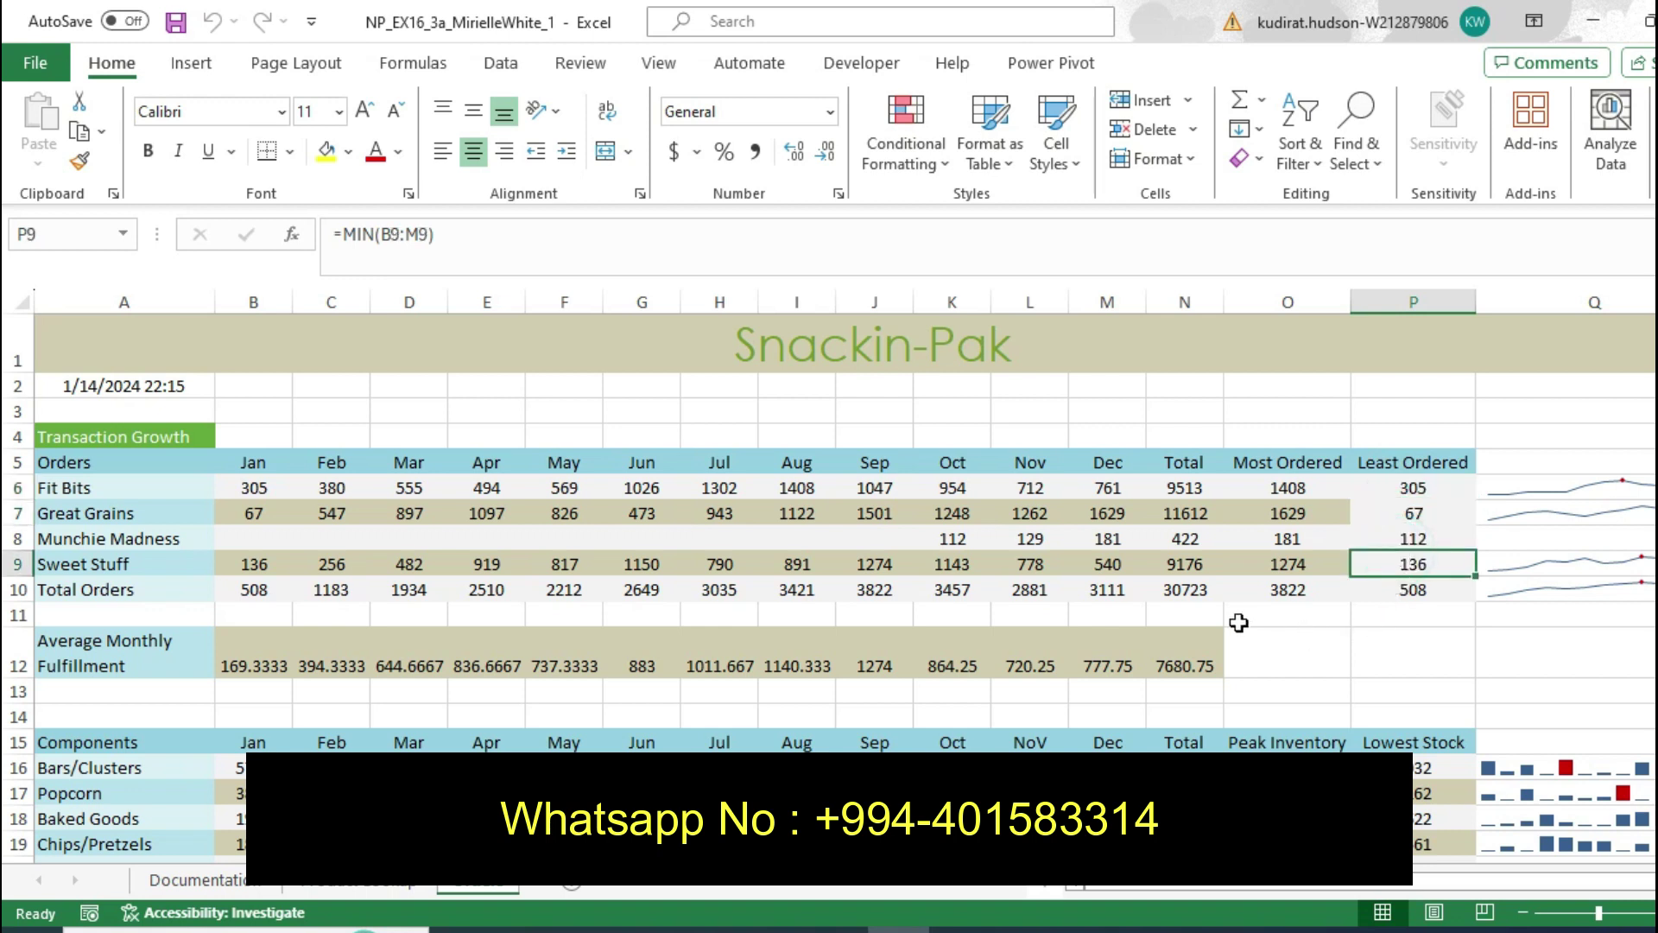
left_click(836, 930)
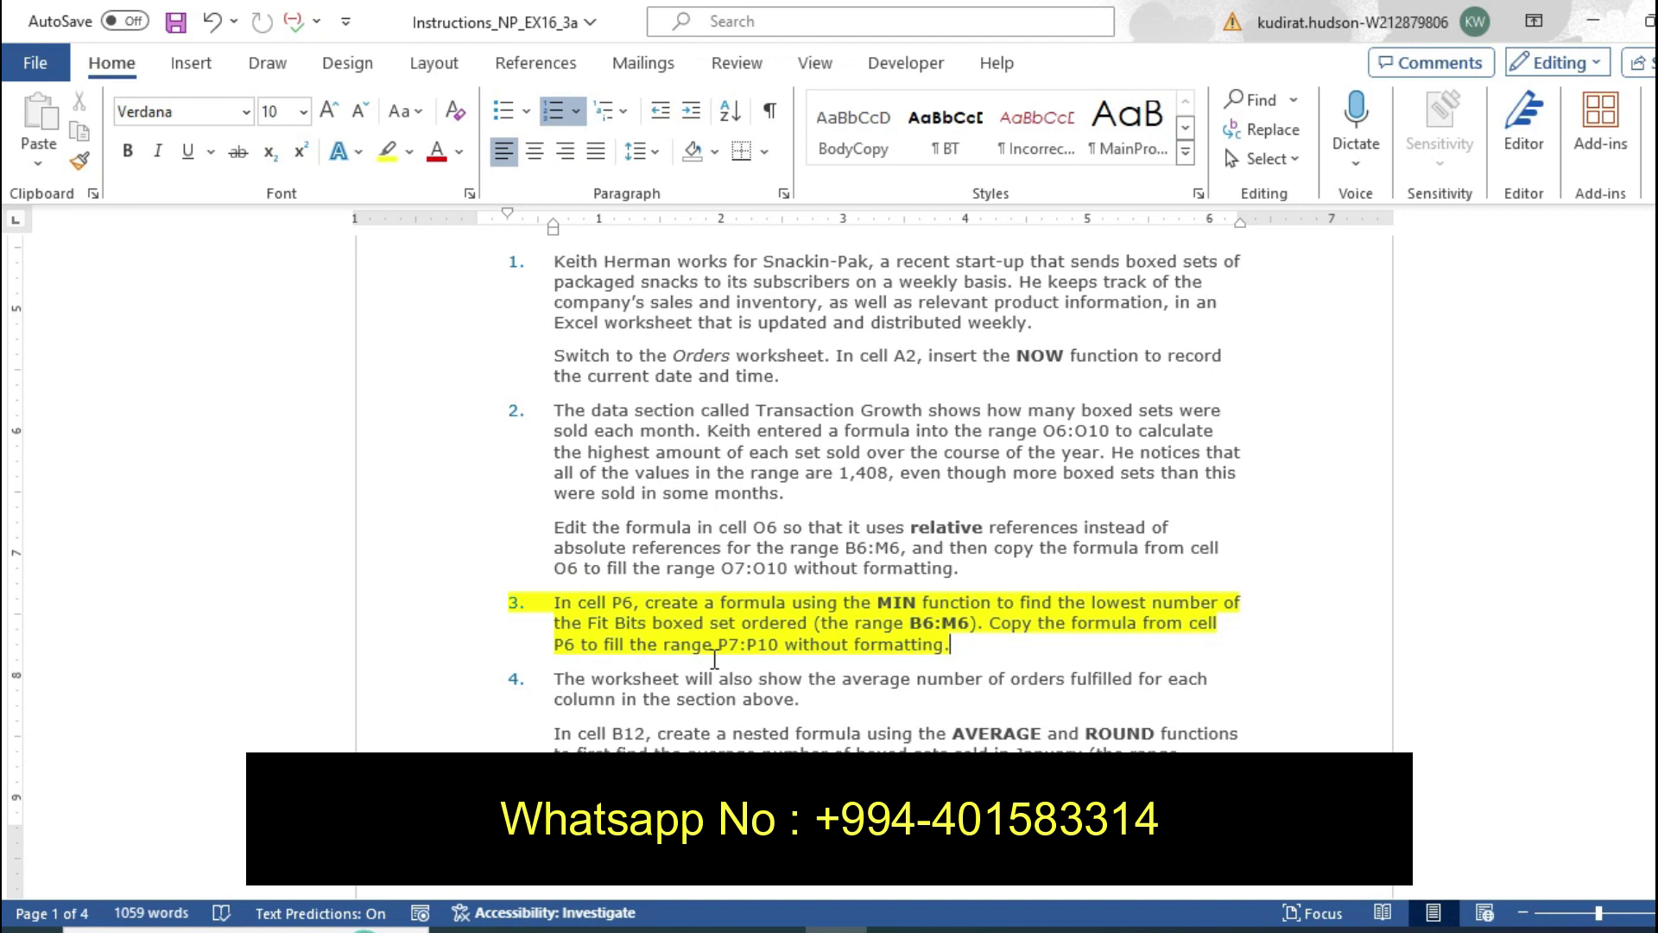
Remove step 3's highlight and highlight all of step 4's nested AVERAGE/ROUND instruction in yellow
key("ctrl+z")
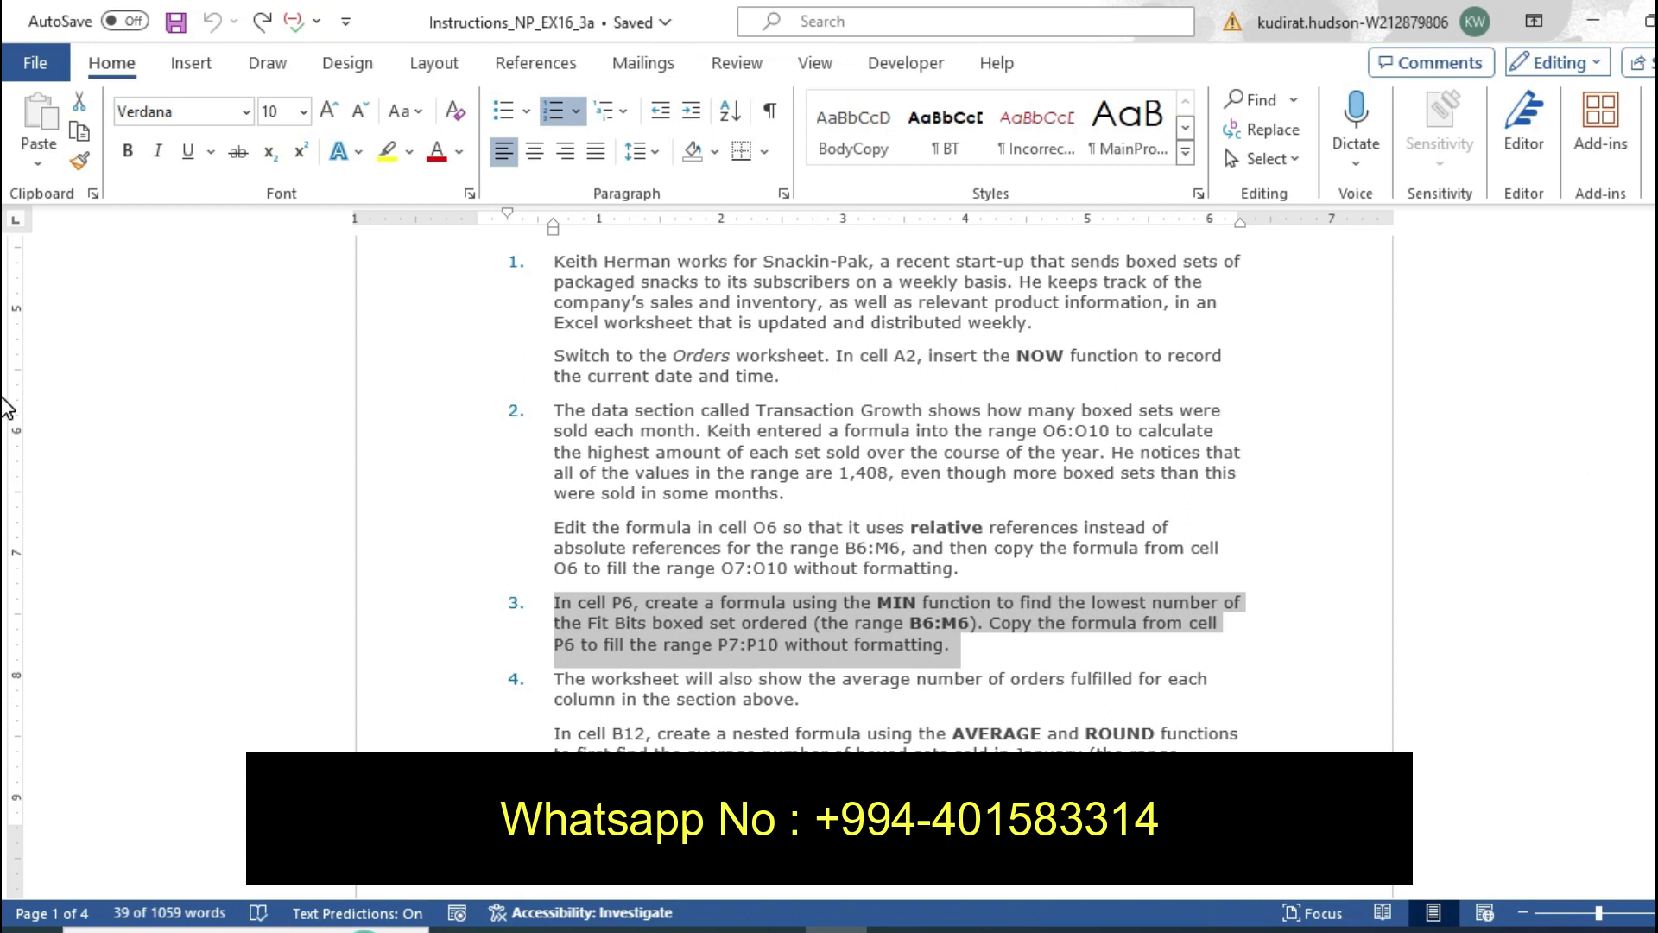
scroll(7, 410, "down", 2)
scroll(7, 410, "down", 2)
scroll(7, 415, "down", 1)
scroll(7, 421, "down", 2)
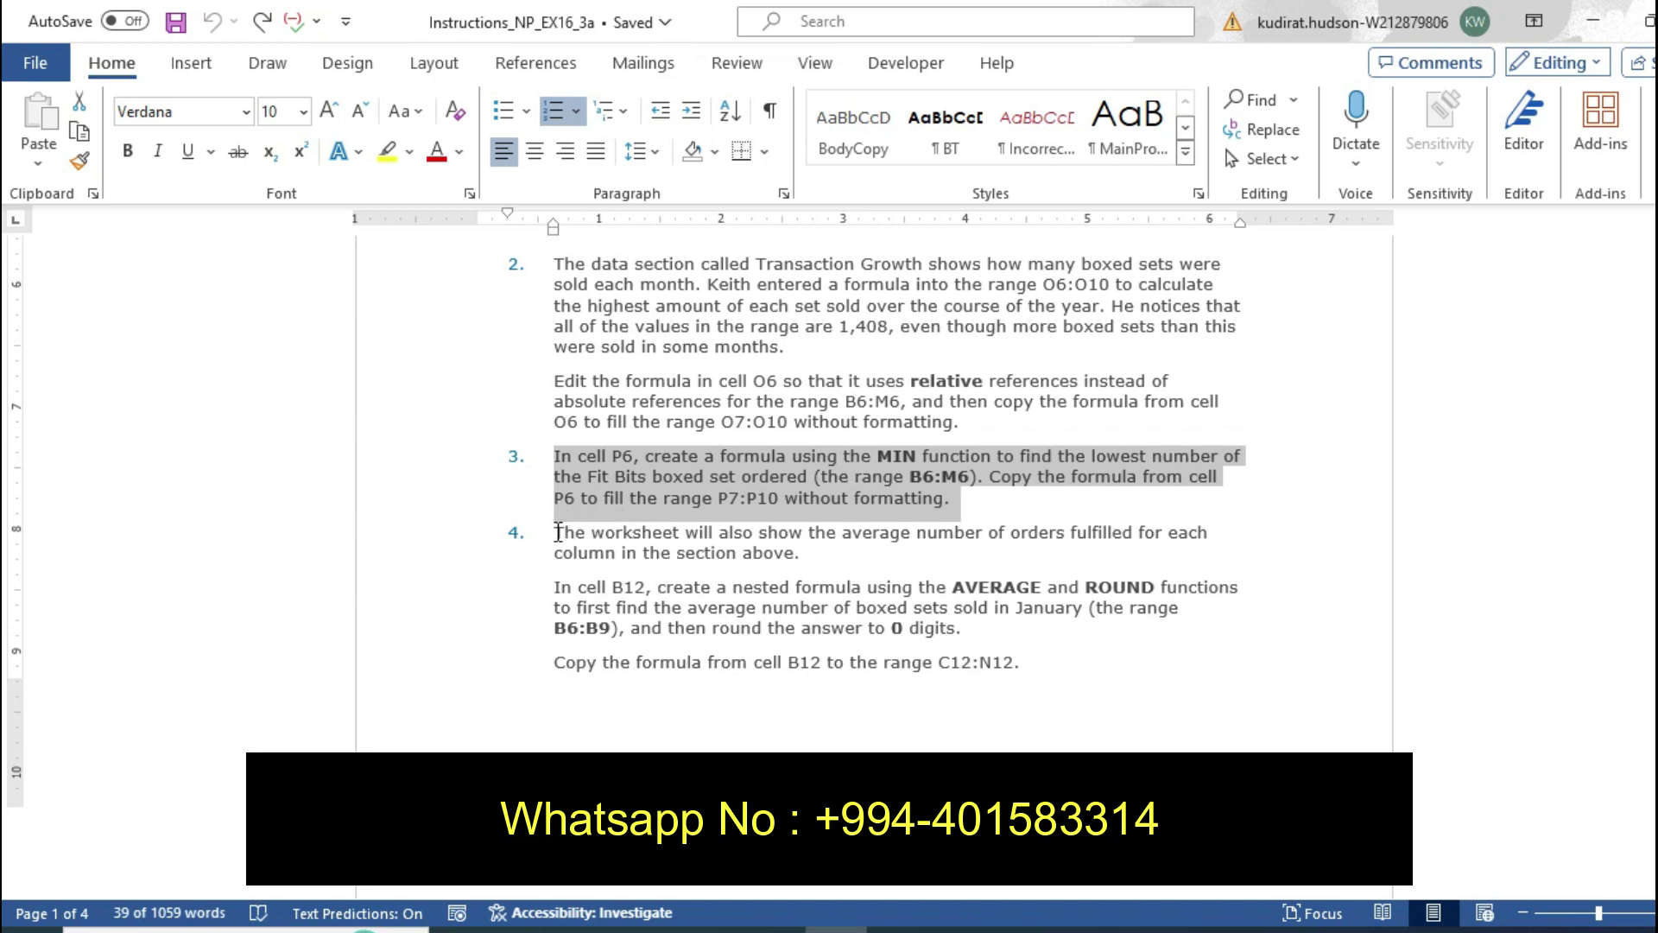
mouse_move(555, 530)
left_mouse_down()
mouse_move(951, 700)
mouse_move(1007, 682)
left_mouse_up()
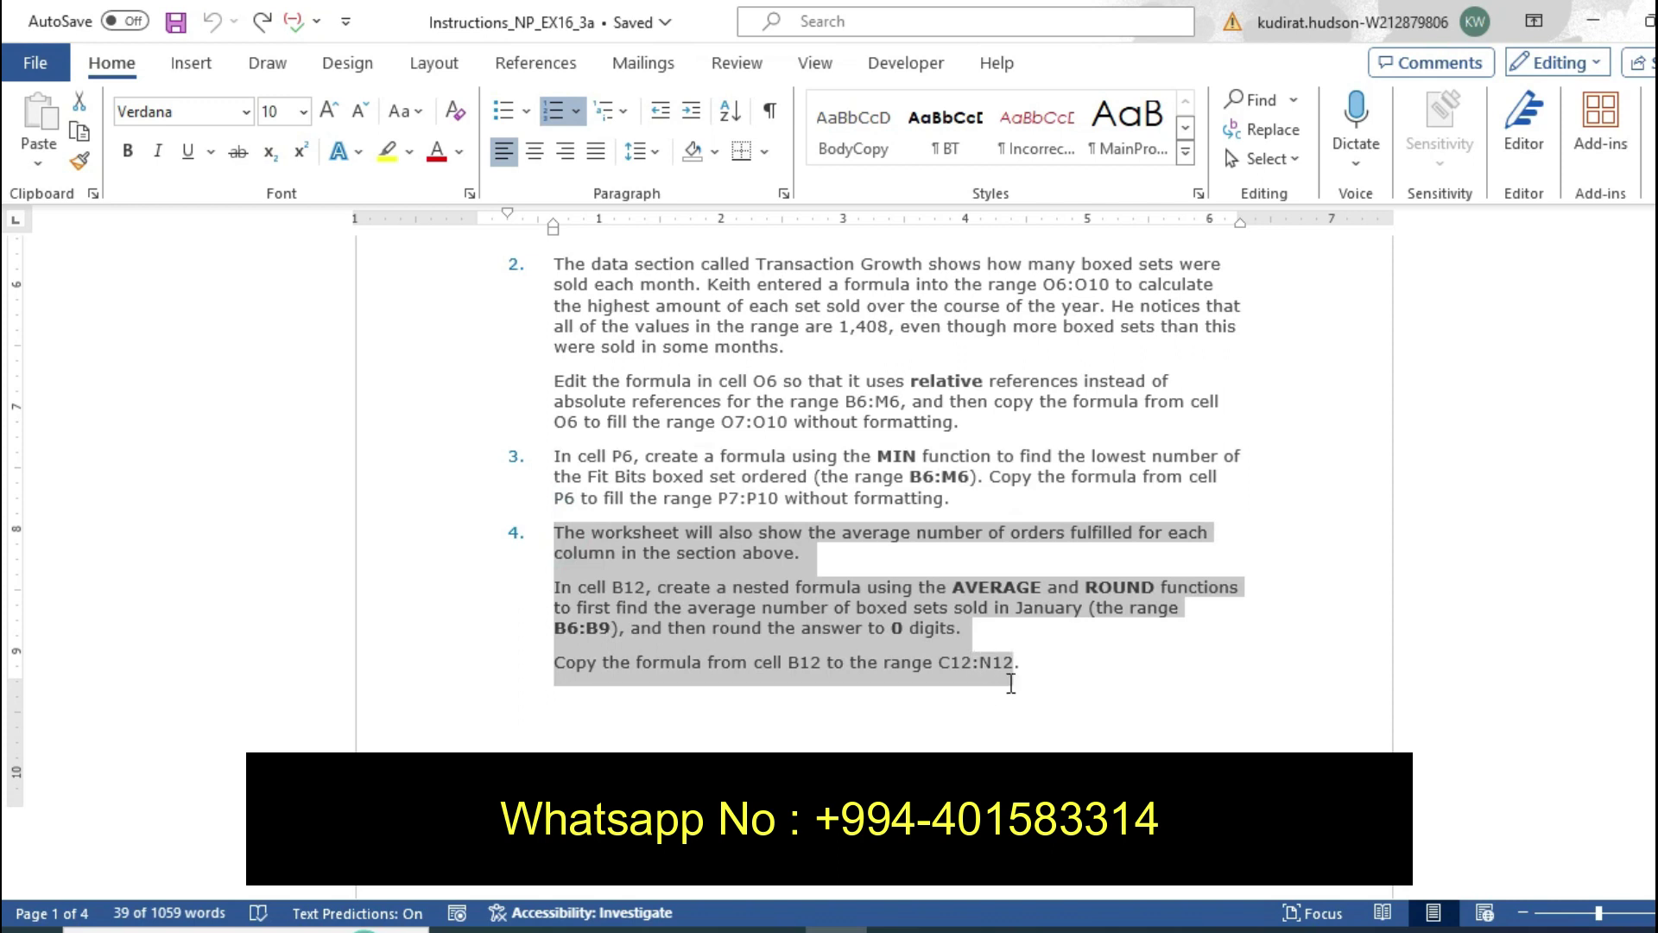
left_click_drag(1007, 682, 1028, 671)
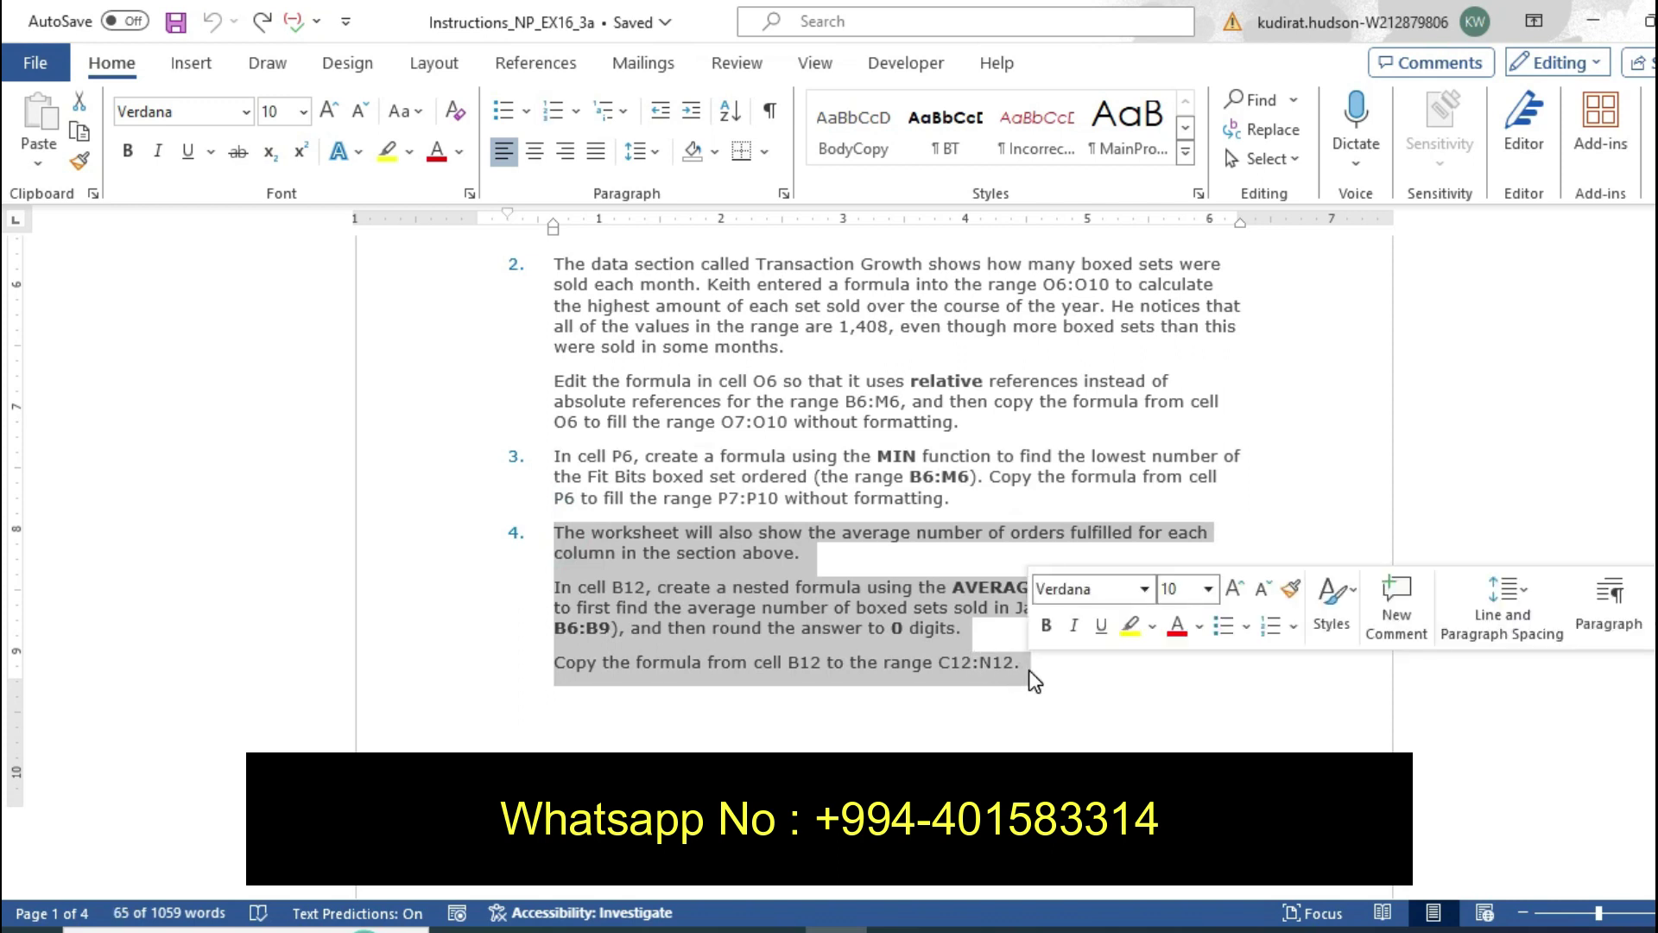
left_click(1135, 634)
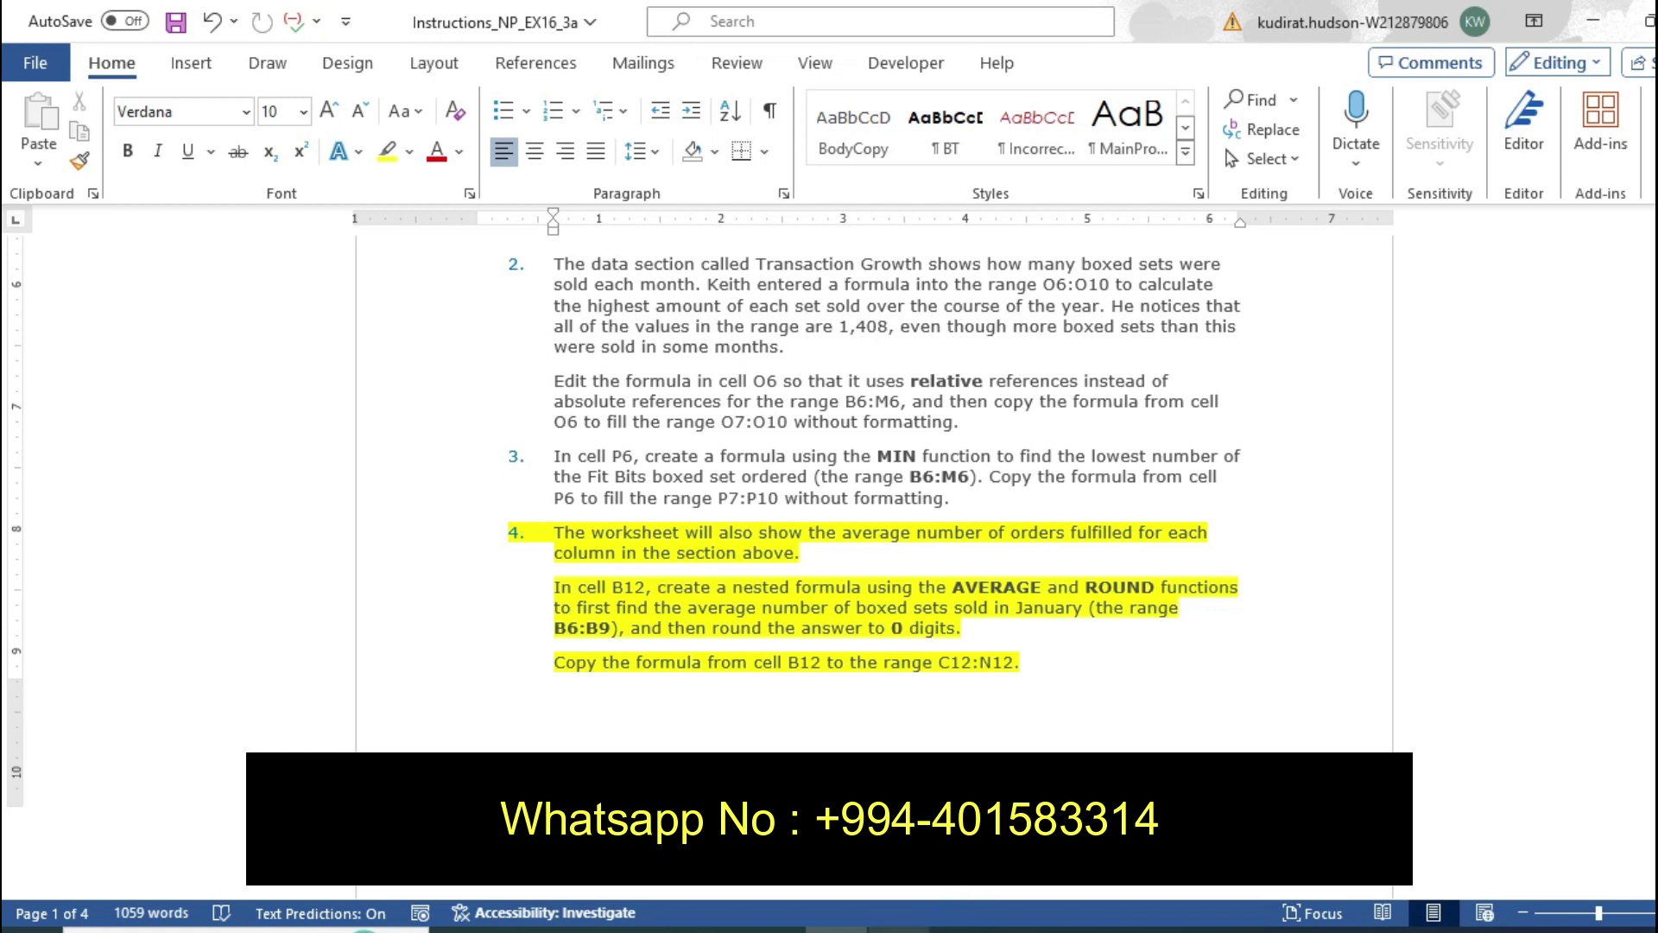
Check B12's existing =AVERAGE((B6:B9)) formula, showing 169.3333, against the instructions
left_click(898, 927)
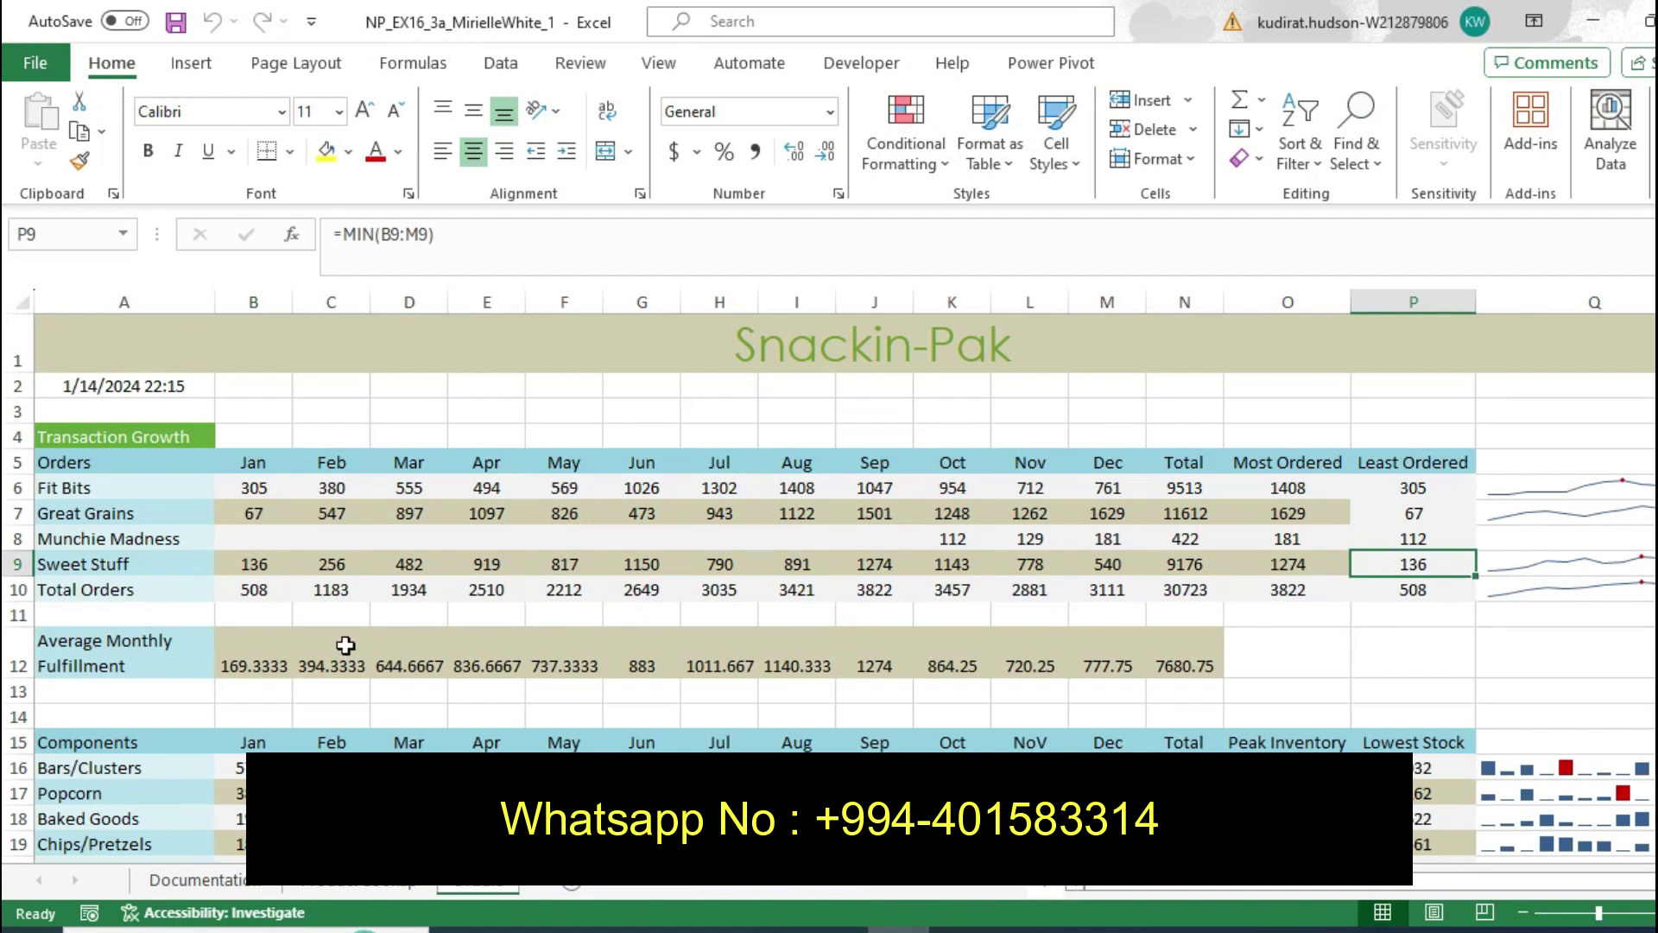
left_click(260, 671)
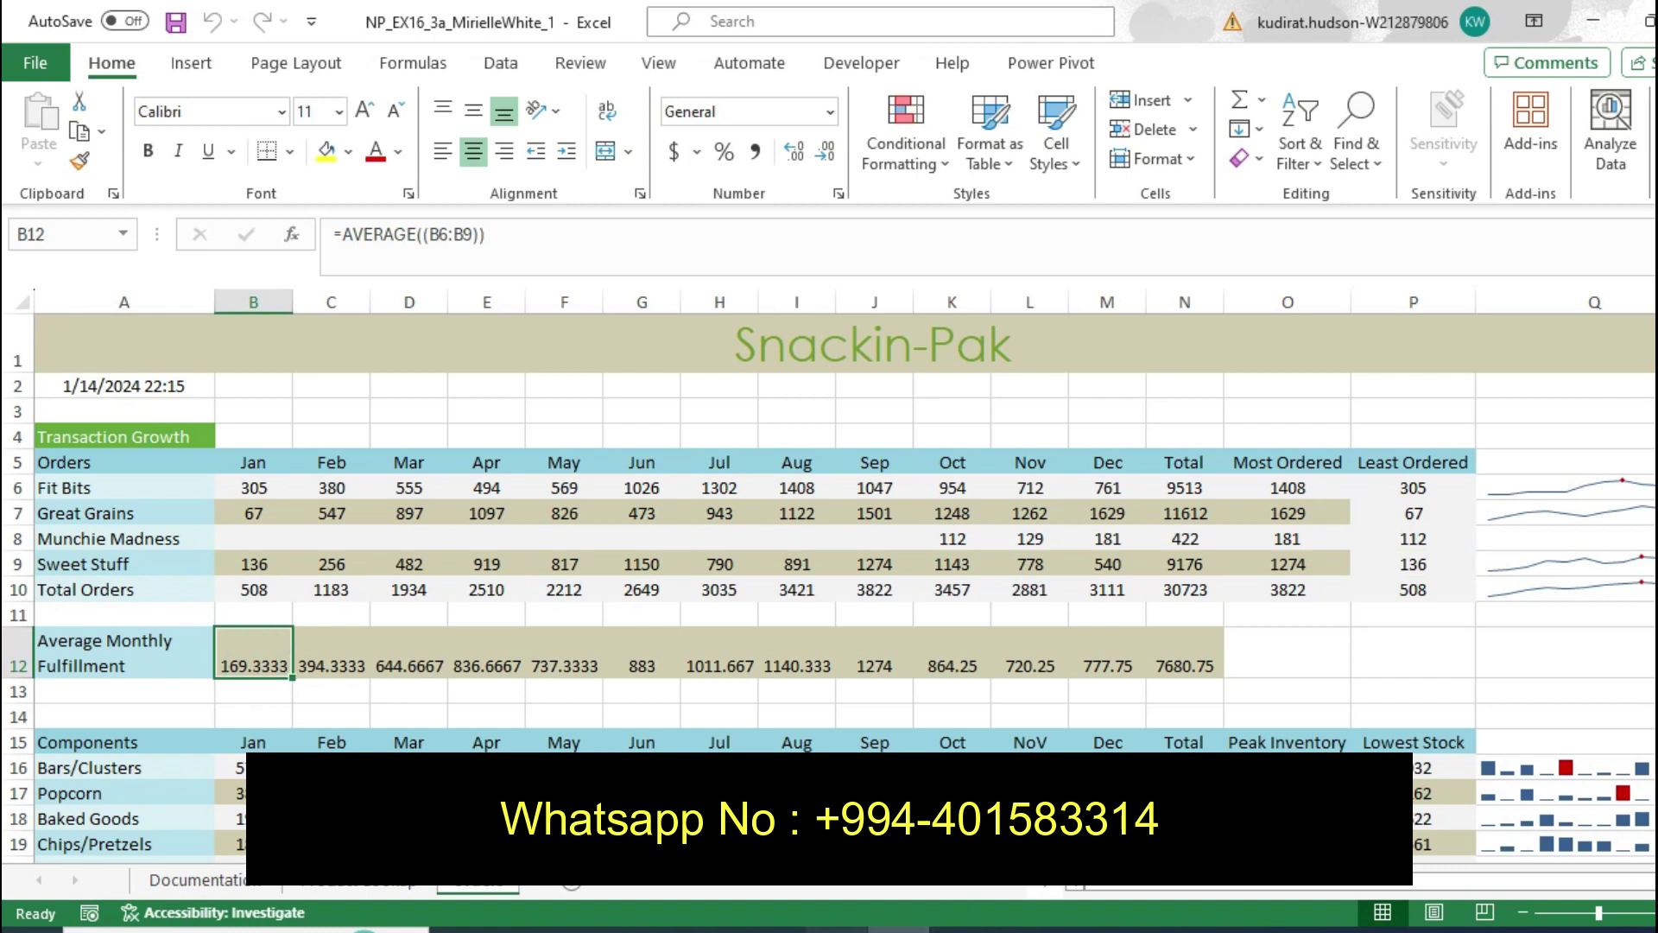
key("alt+Tab")
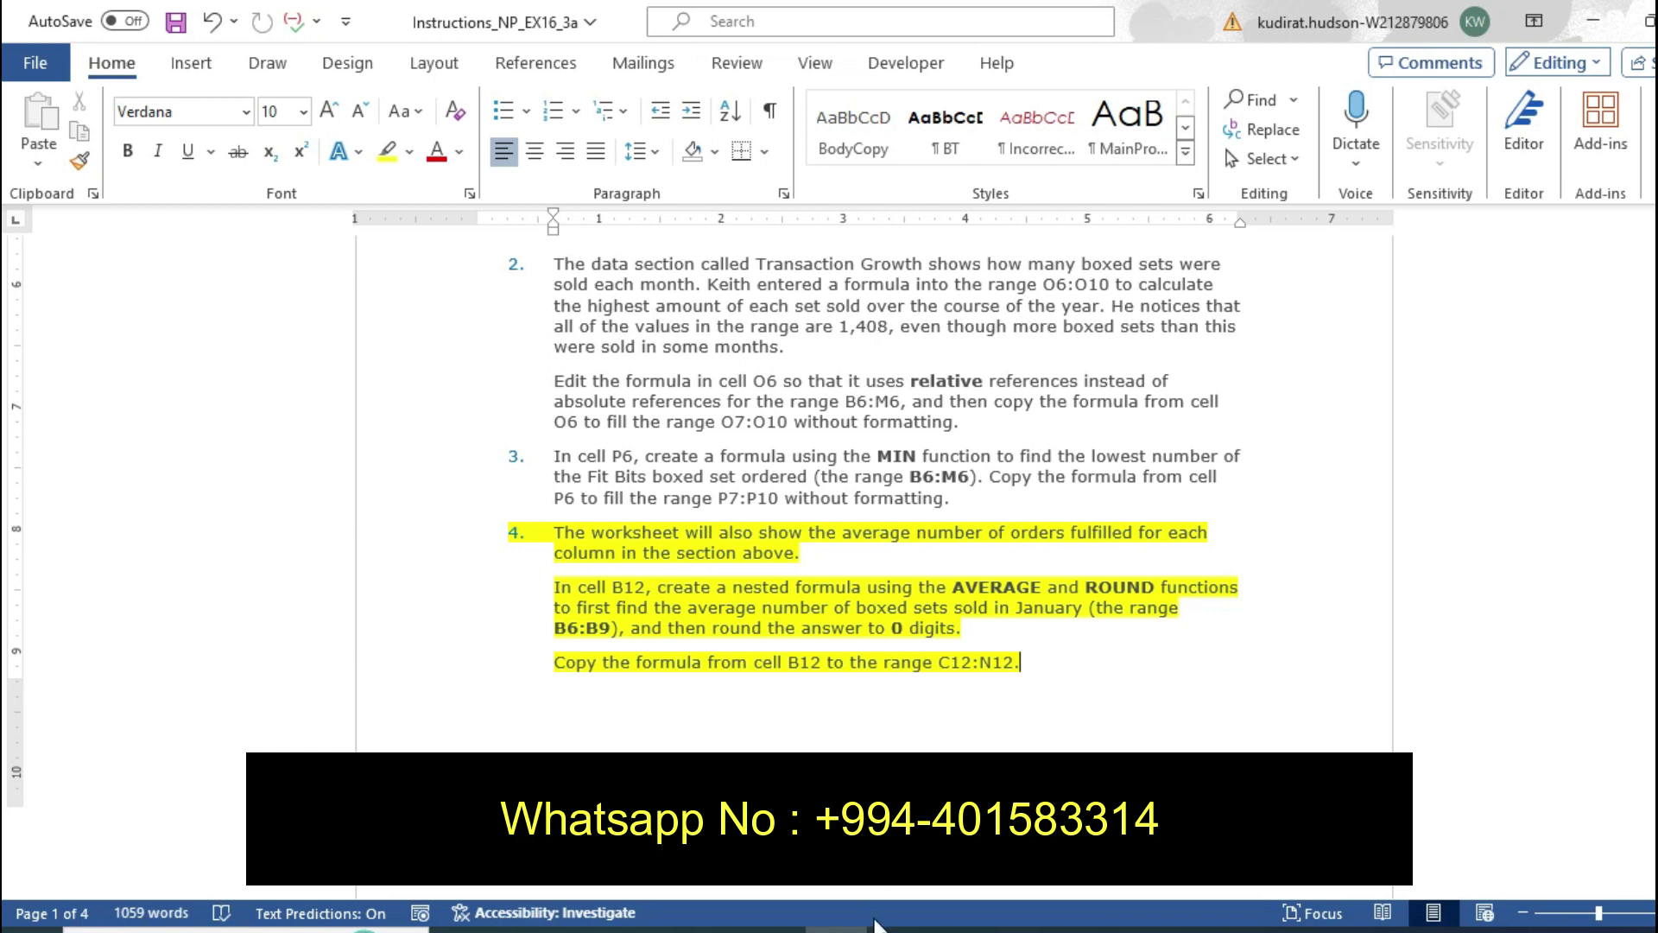
key("alt+Tab")
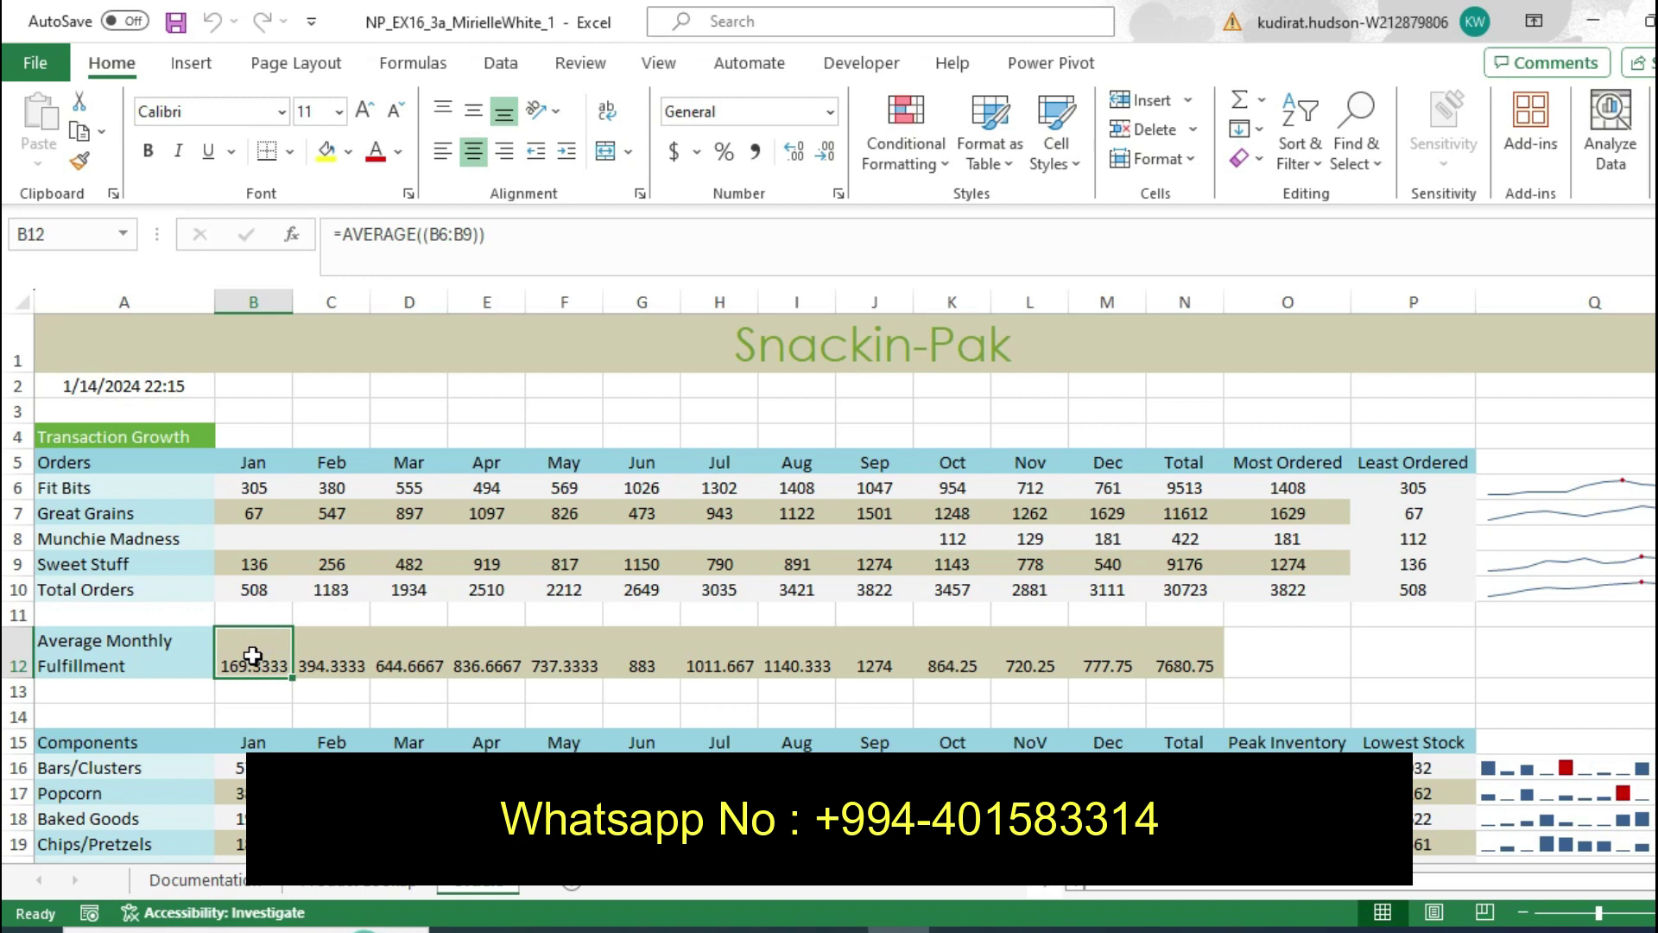
Wrap B12's average in ROUND with ',0' and accept Excel's correction, leaving B12 showing 0
double_click(252, 657)
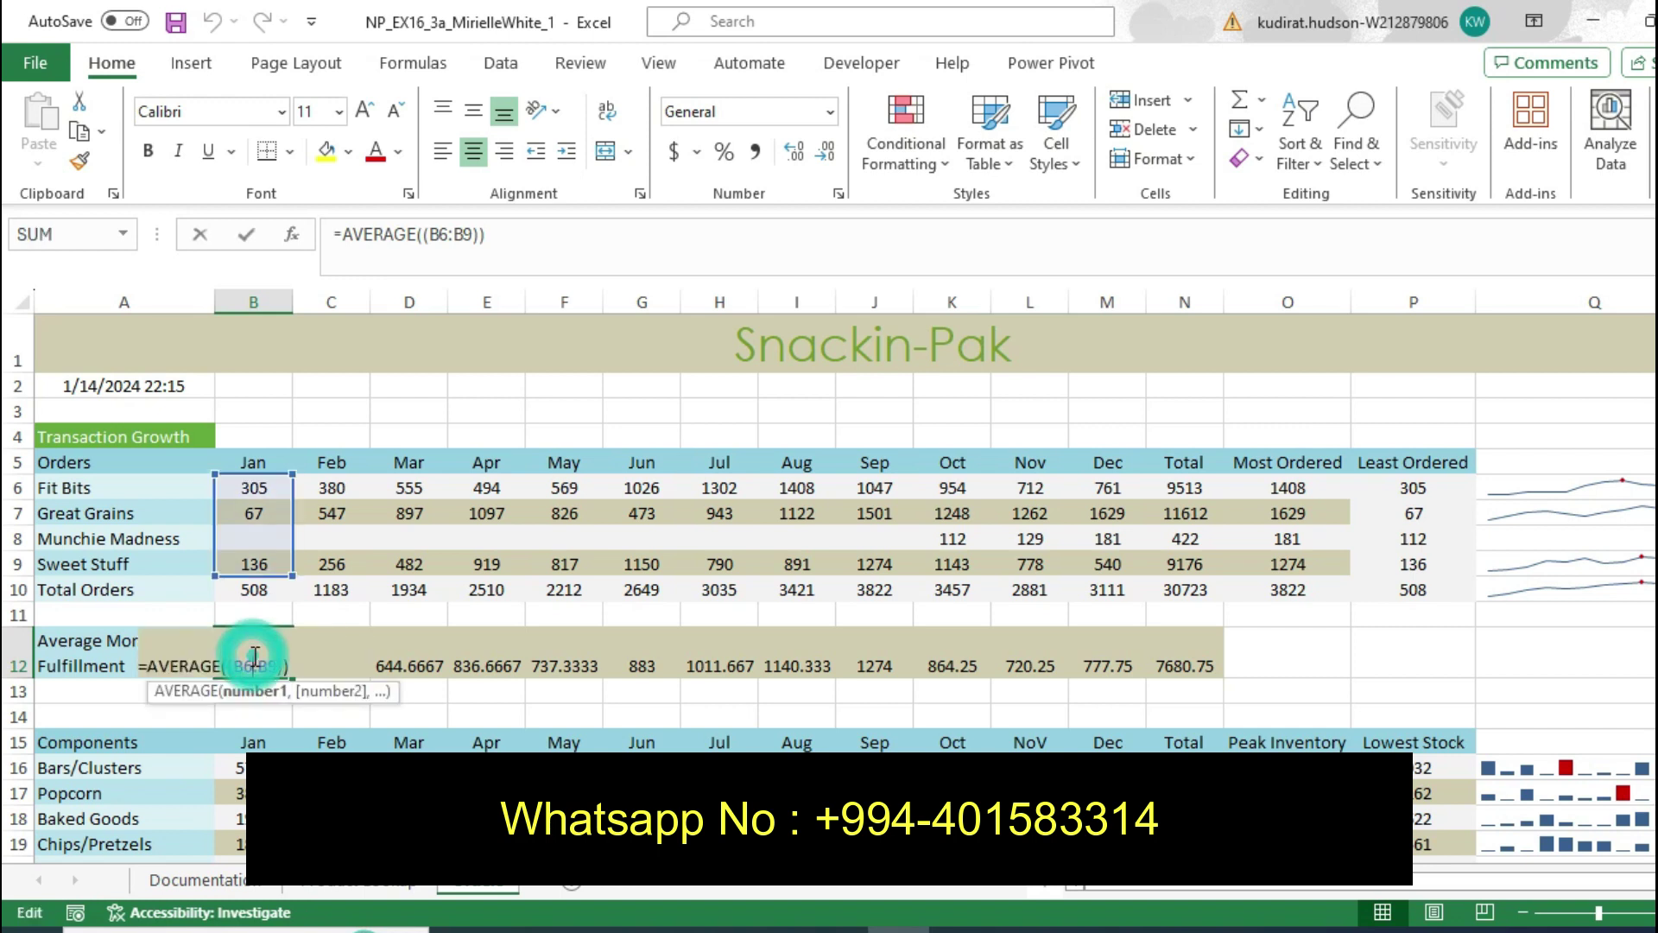
left_click(152, 662)
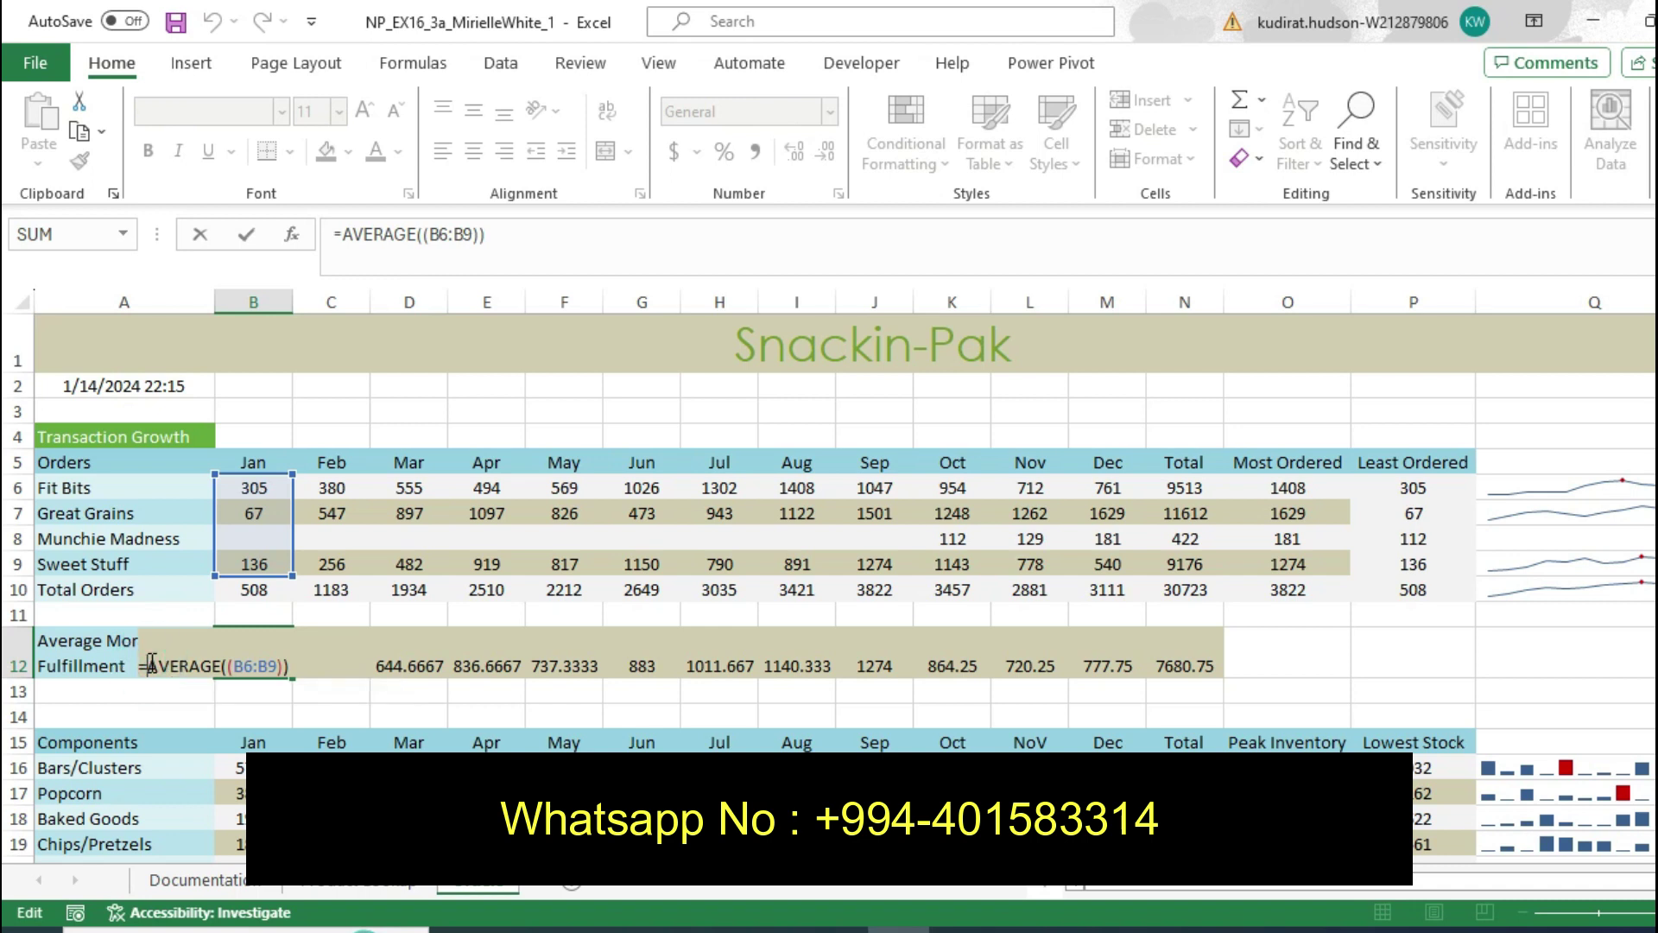
type("R")
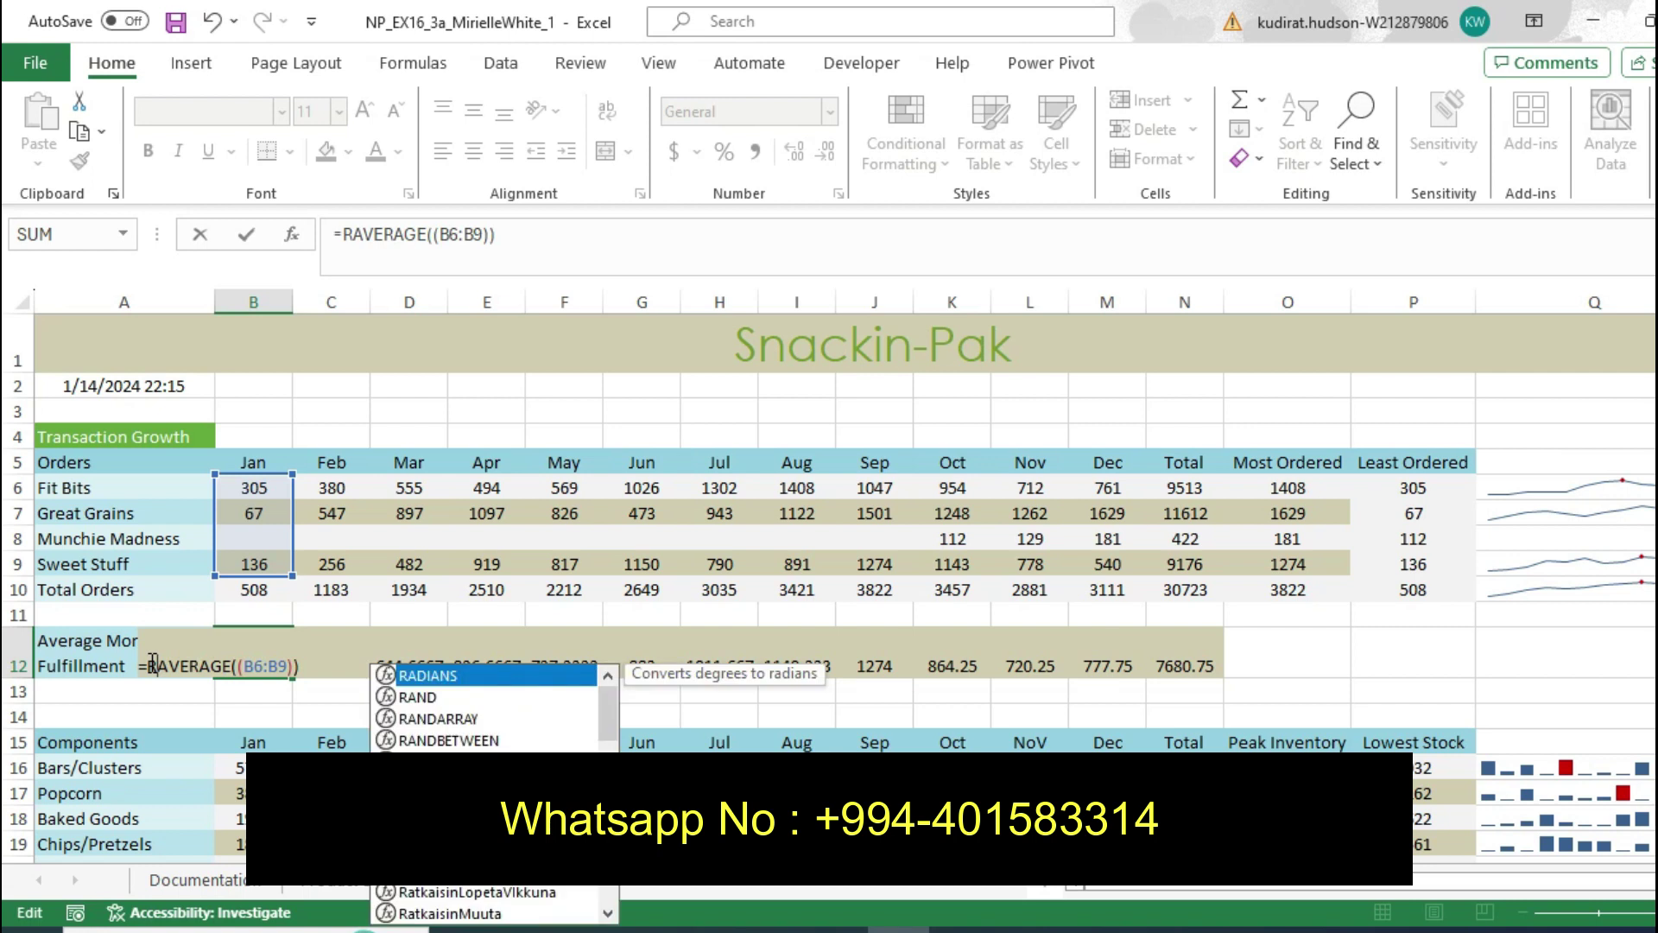
type("o")
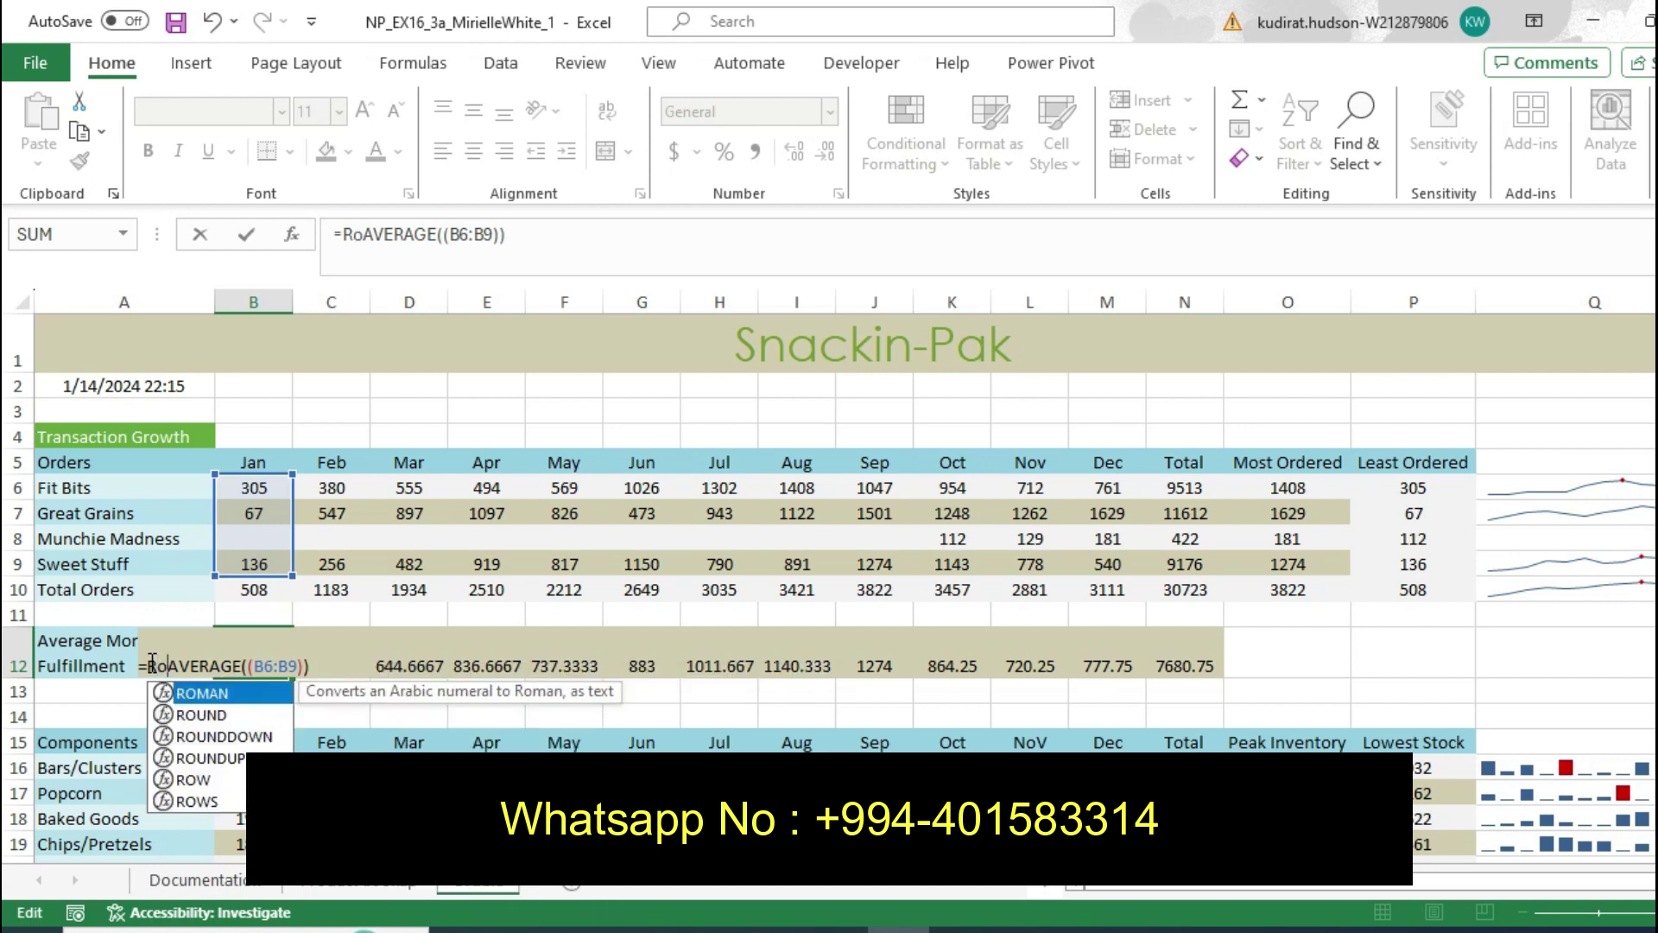
double_click(197, 724)
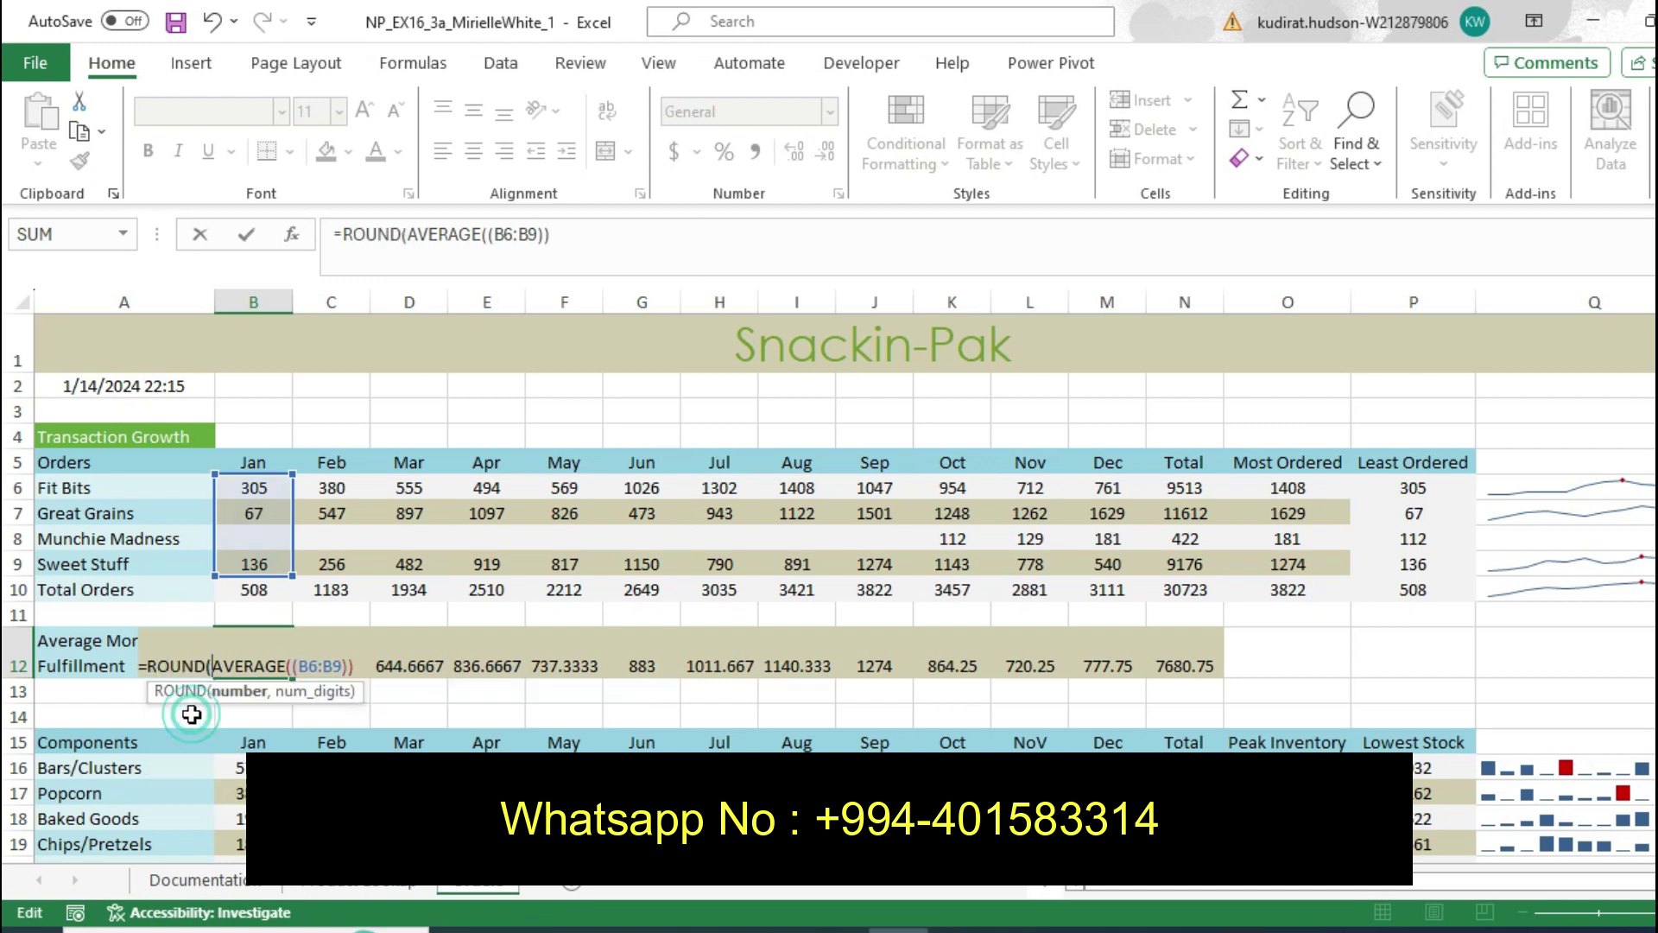
left_click(368, 672)
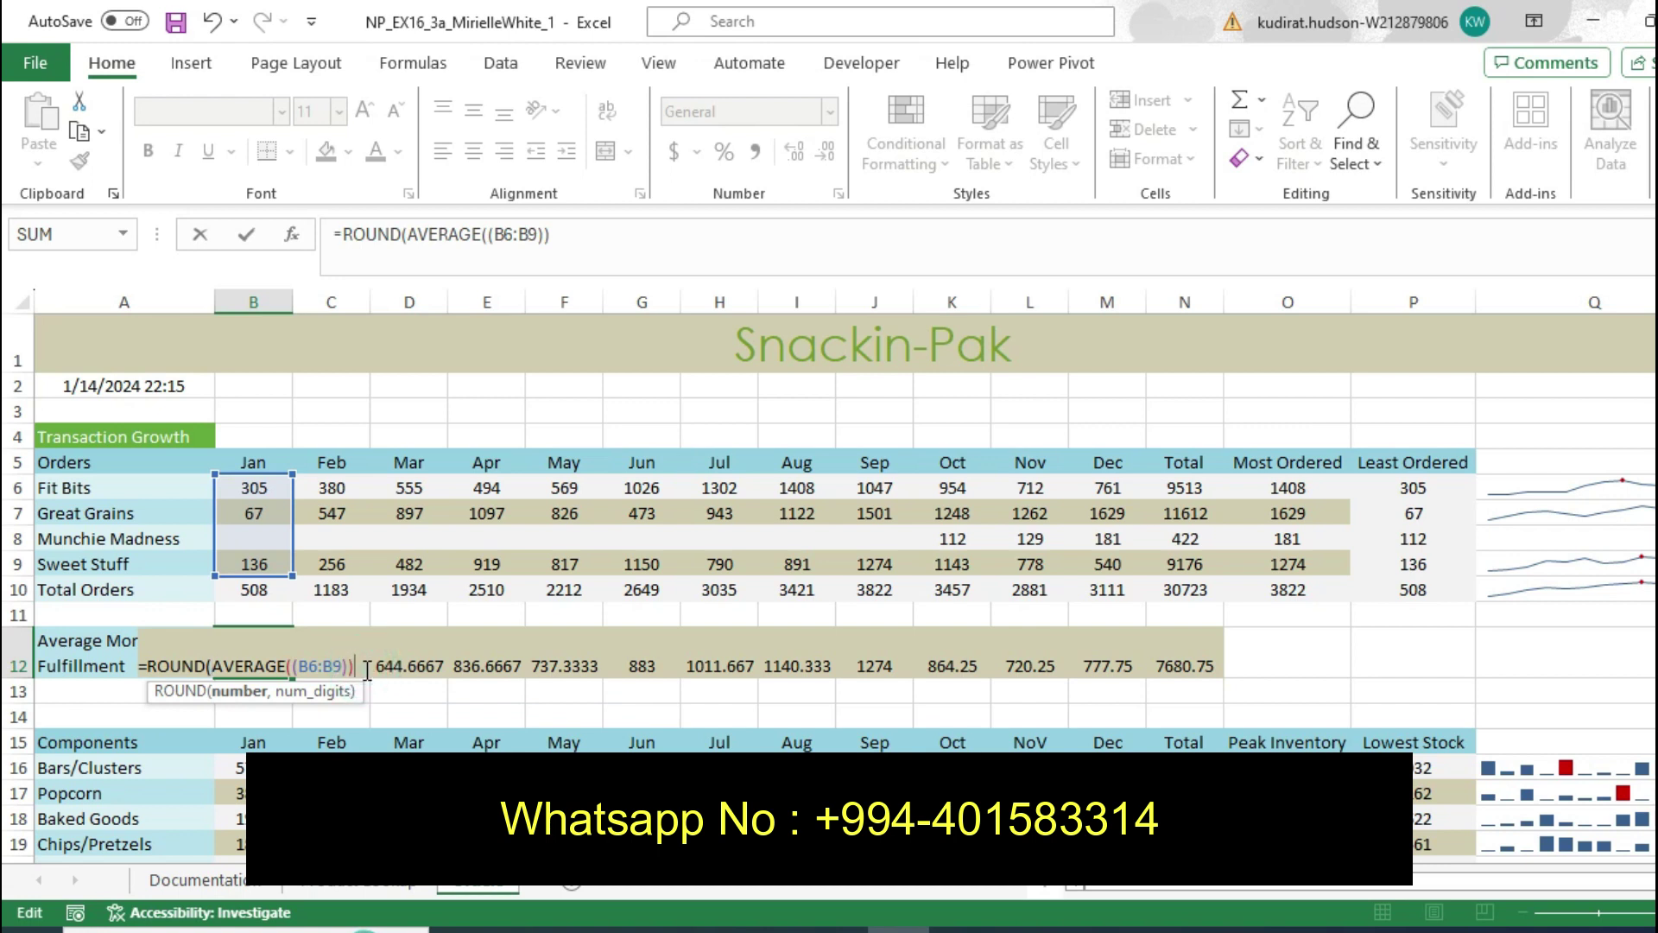
type(",0")
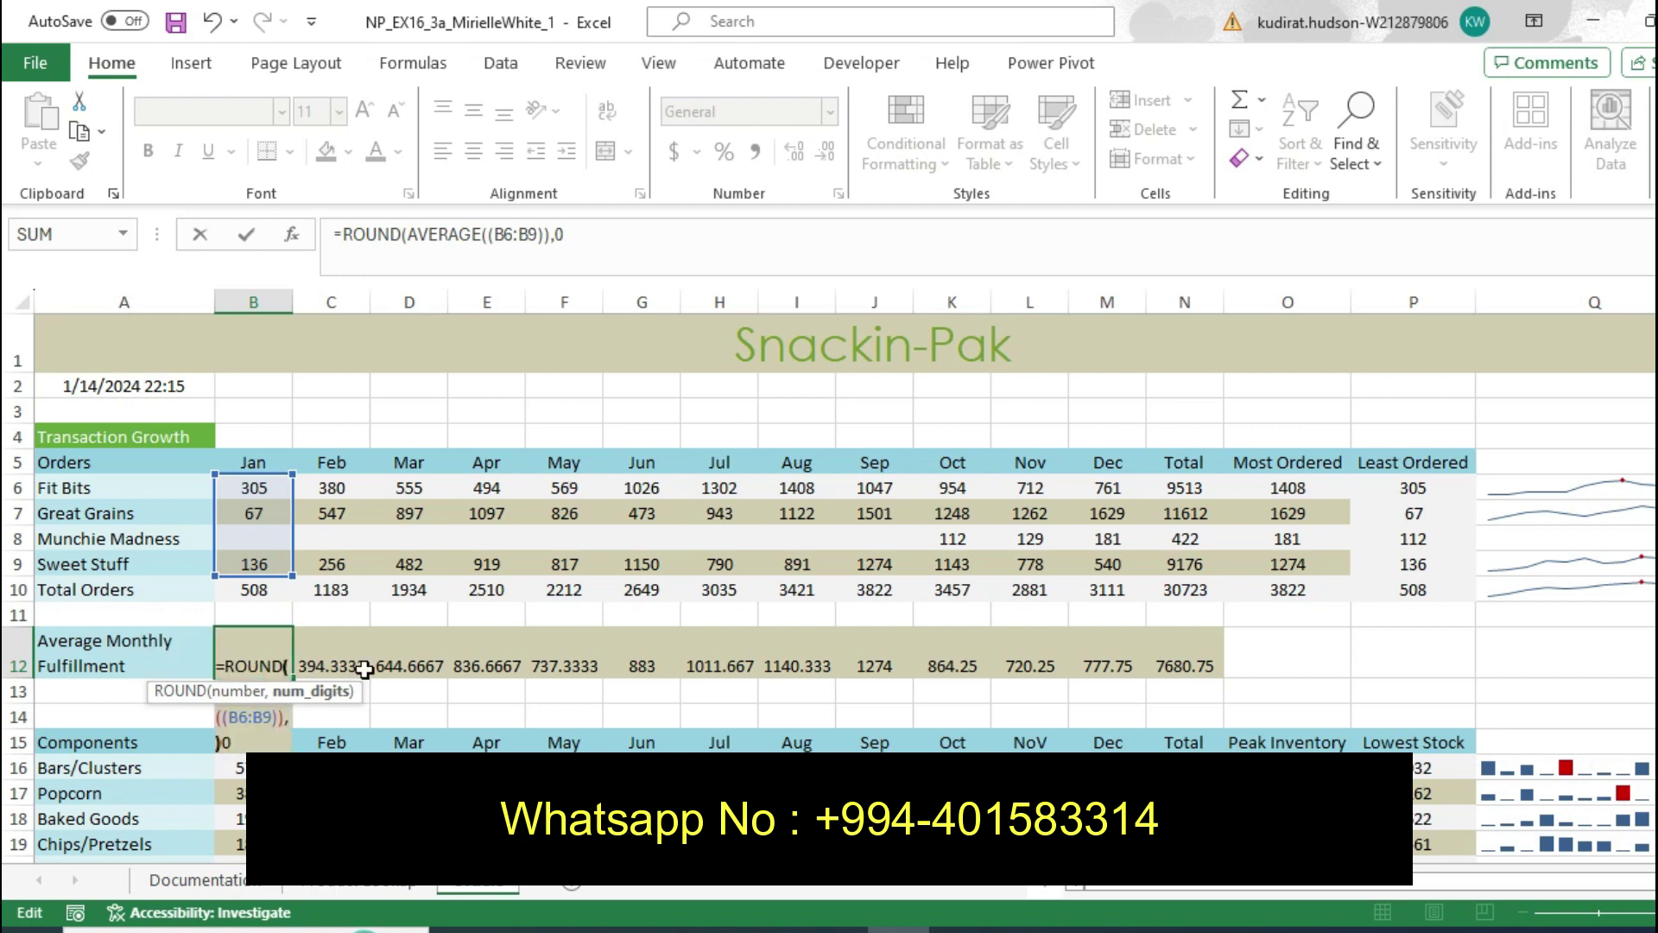
type(")")
key("Return")
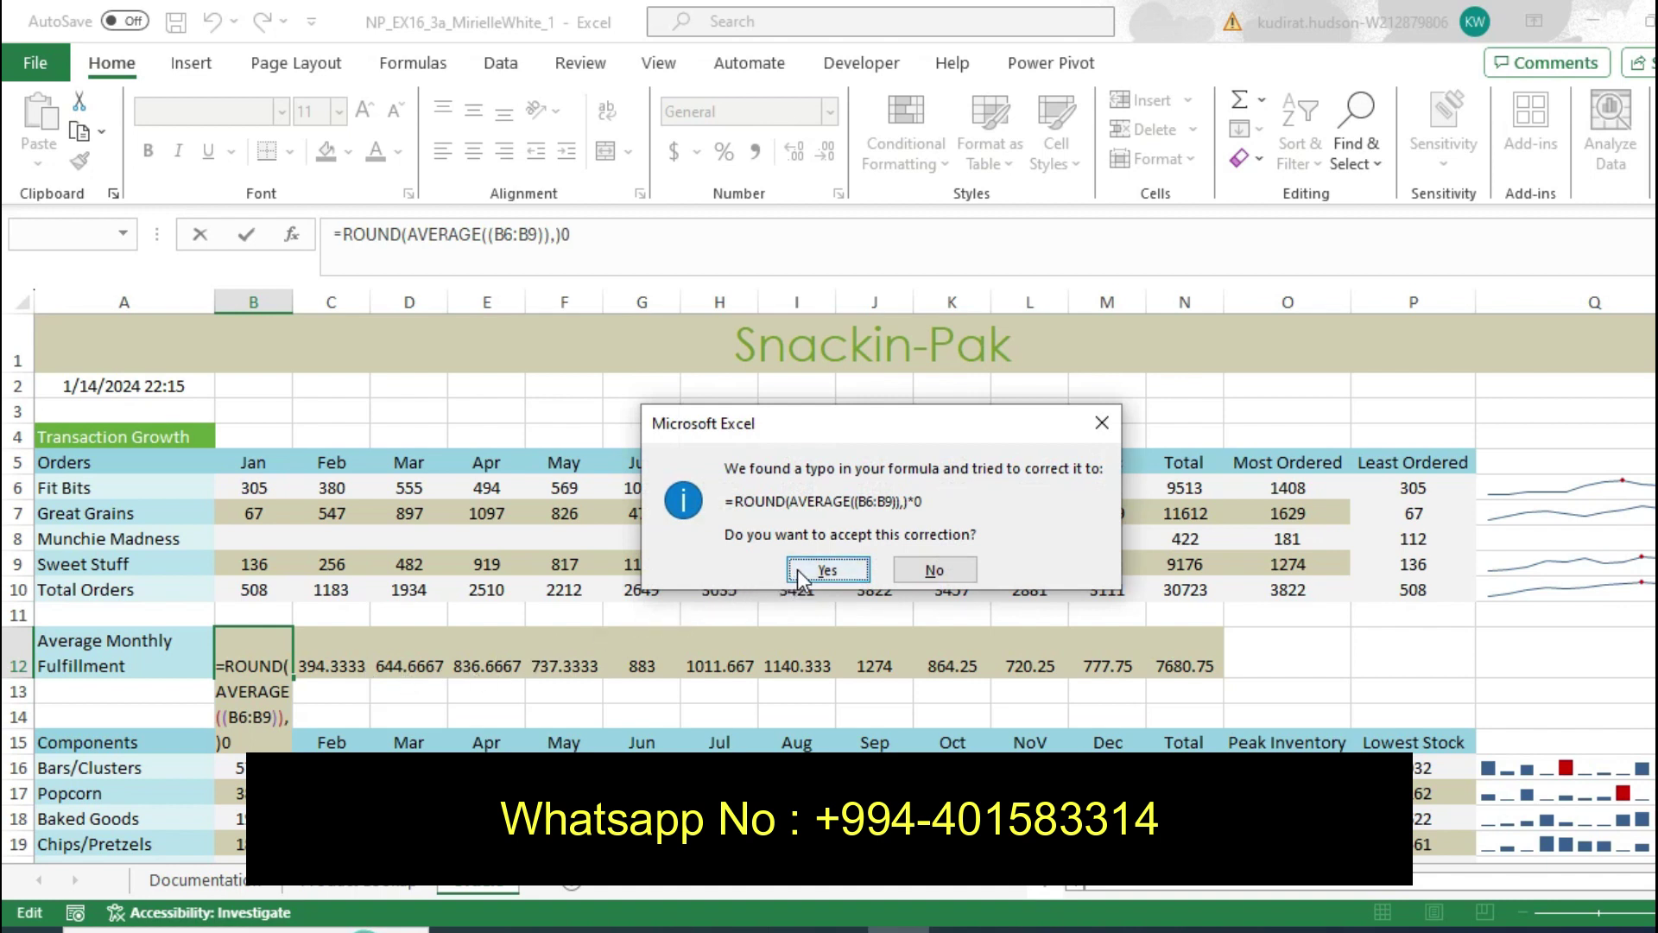
left_click(831, 577)
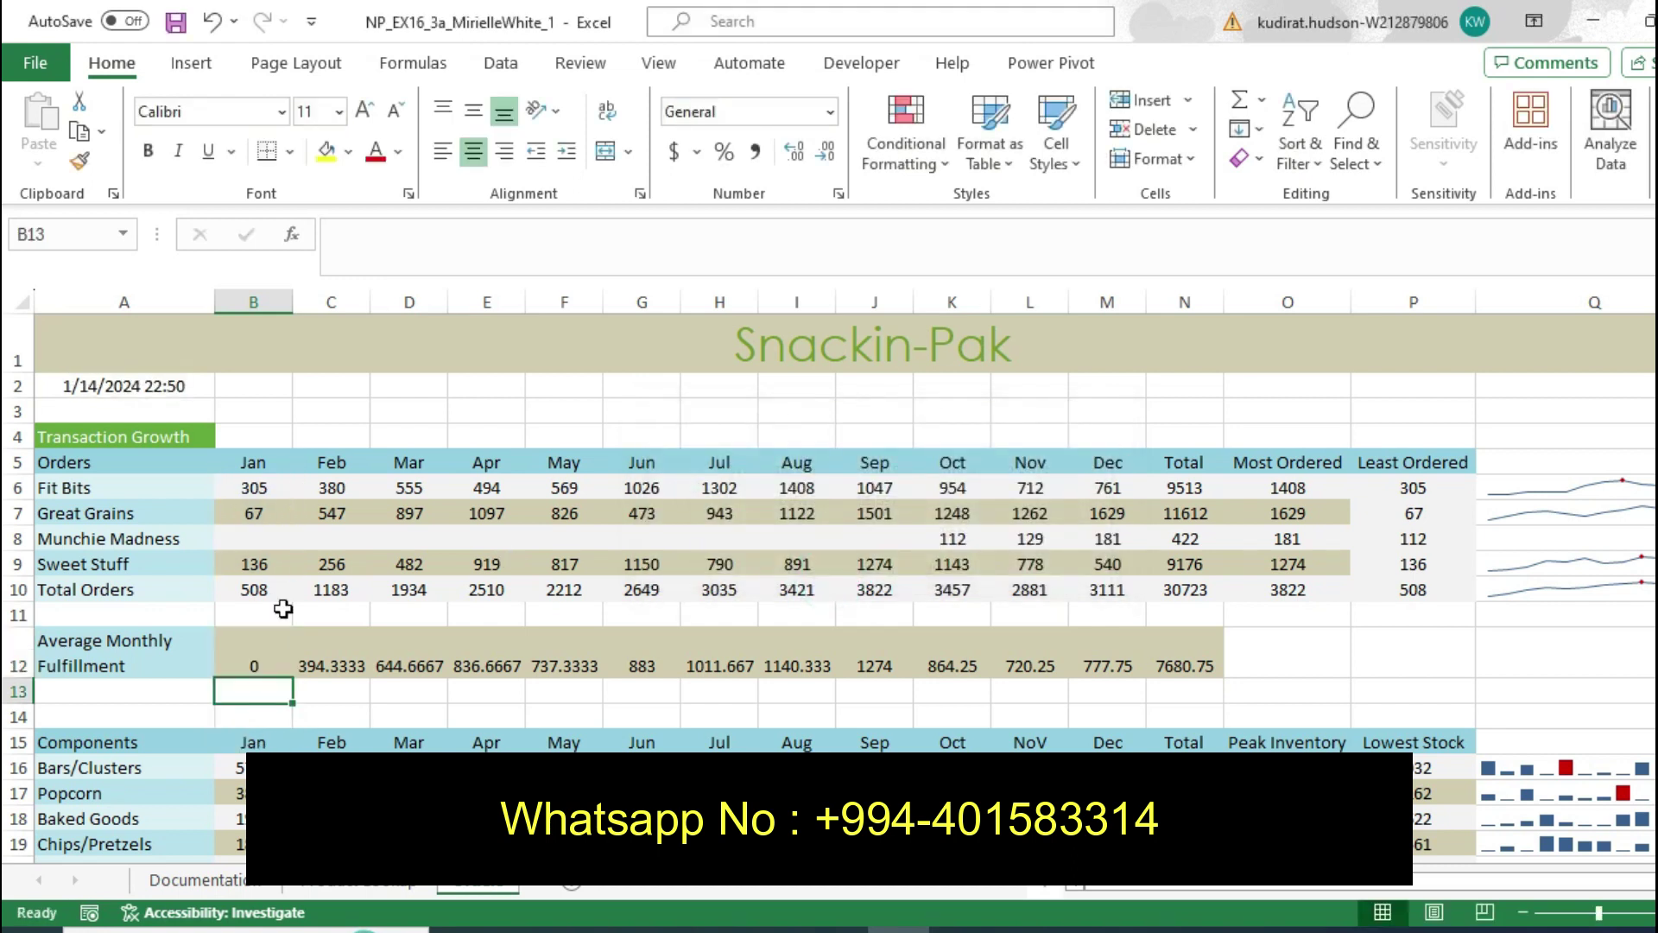
Restore B12 to 169.3333 and re-insert ROUND after the equals sign from autocomplete
key("Up")
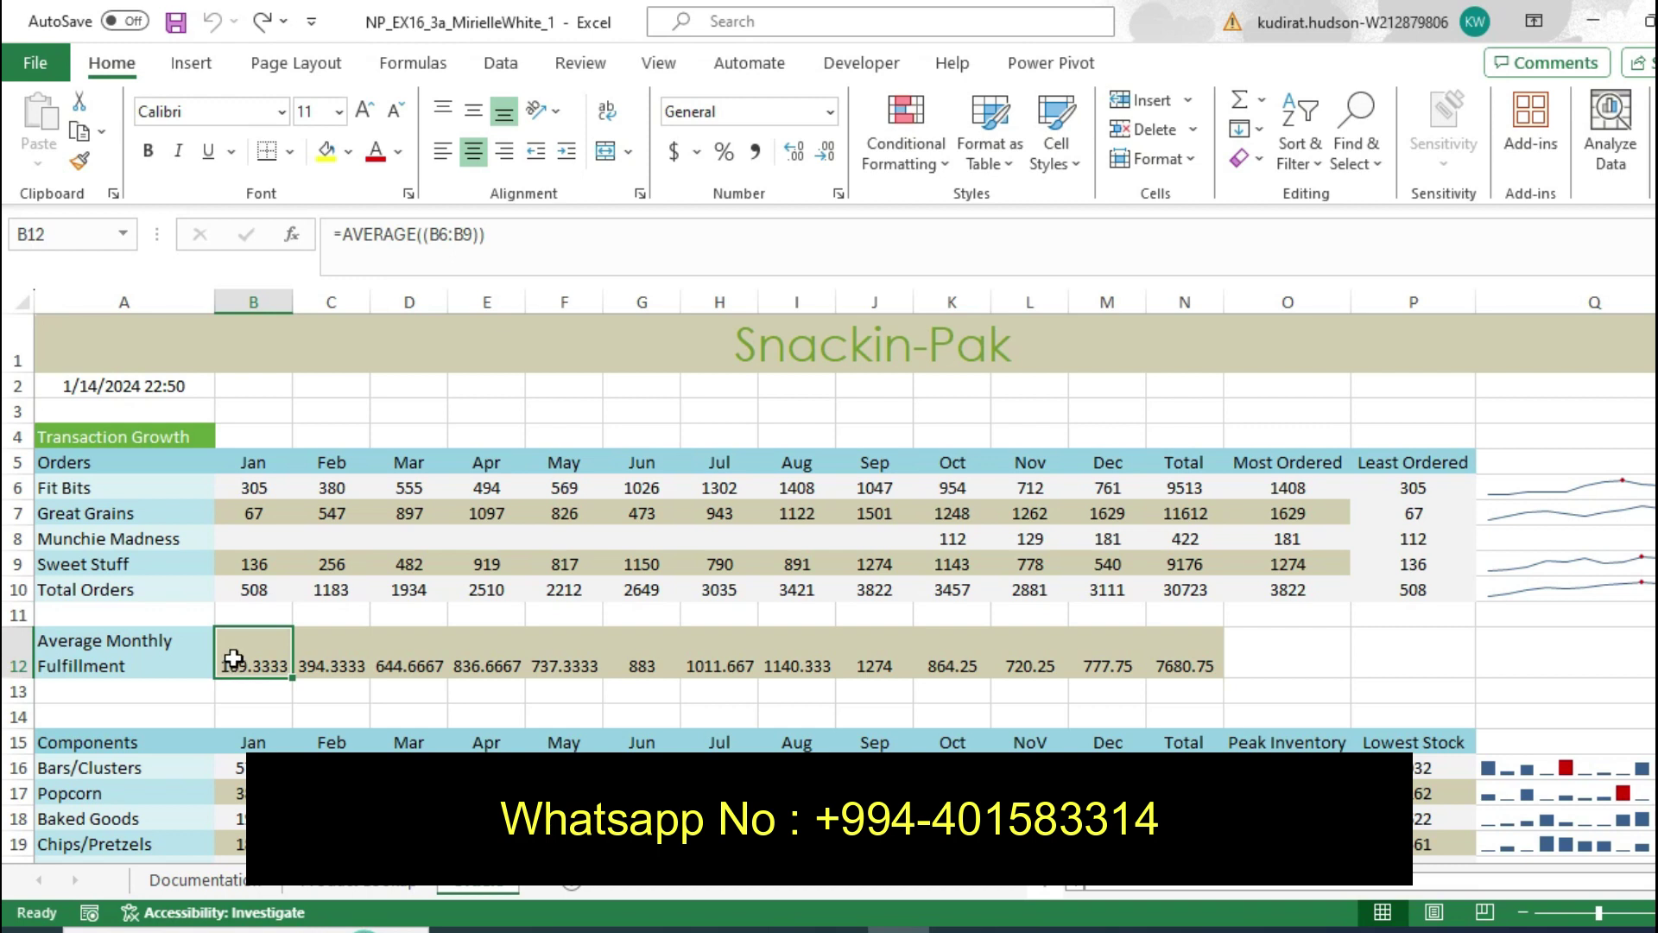
double_click(233, 658)
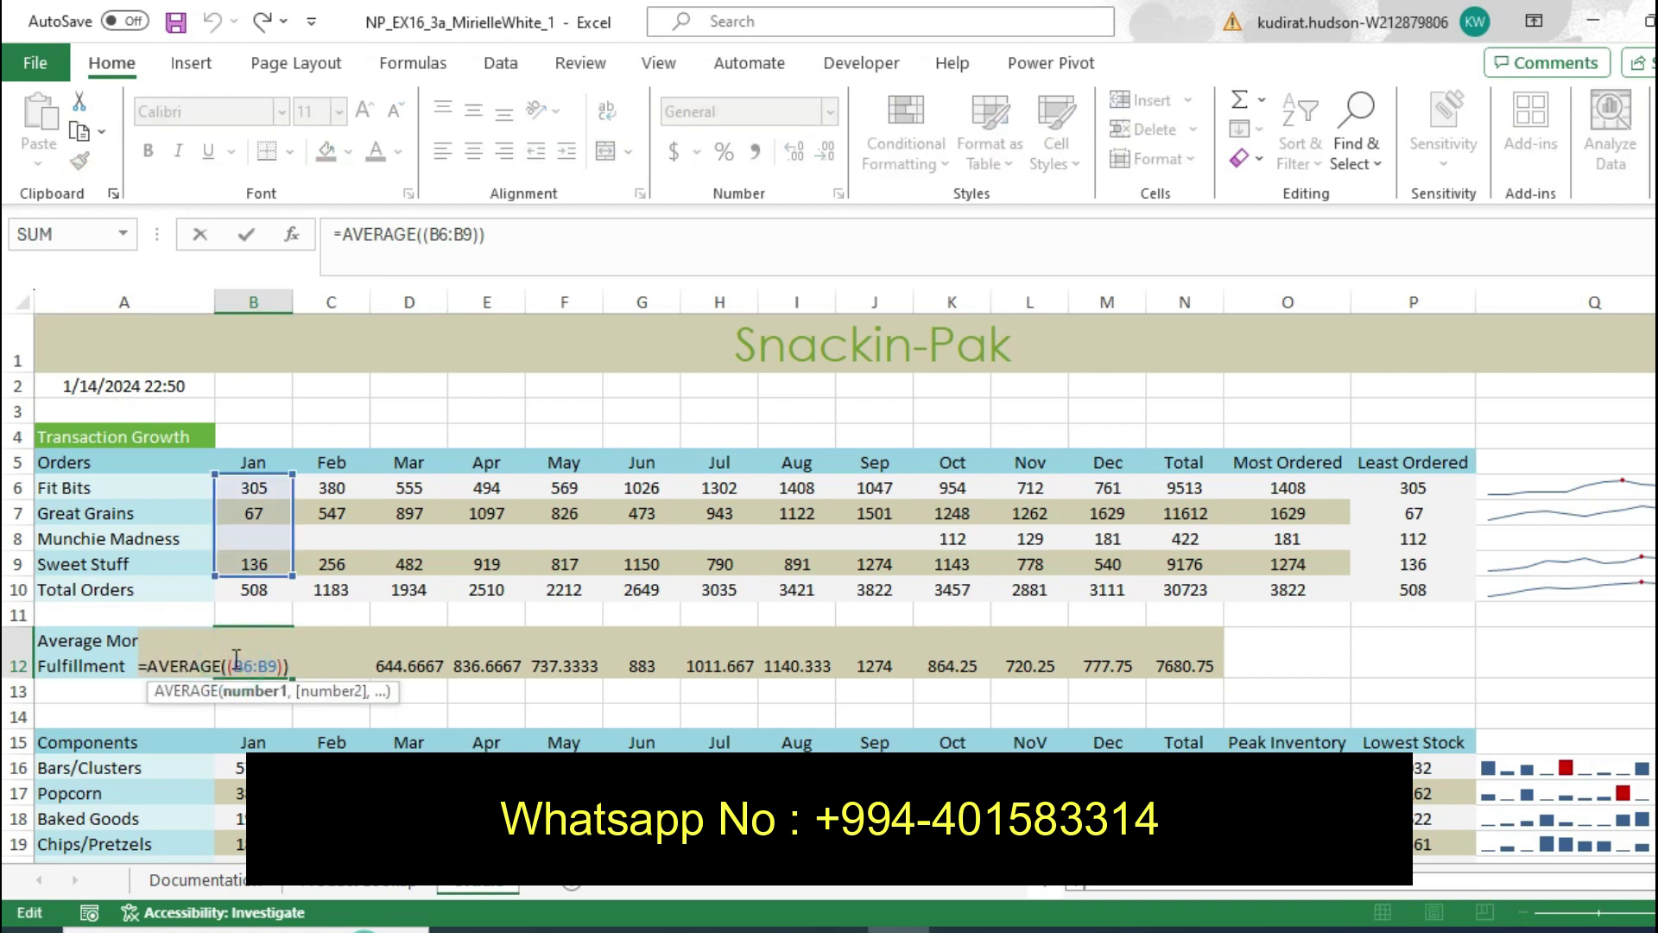
left_click(153, 667)
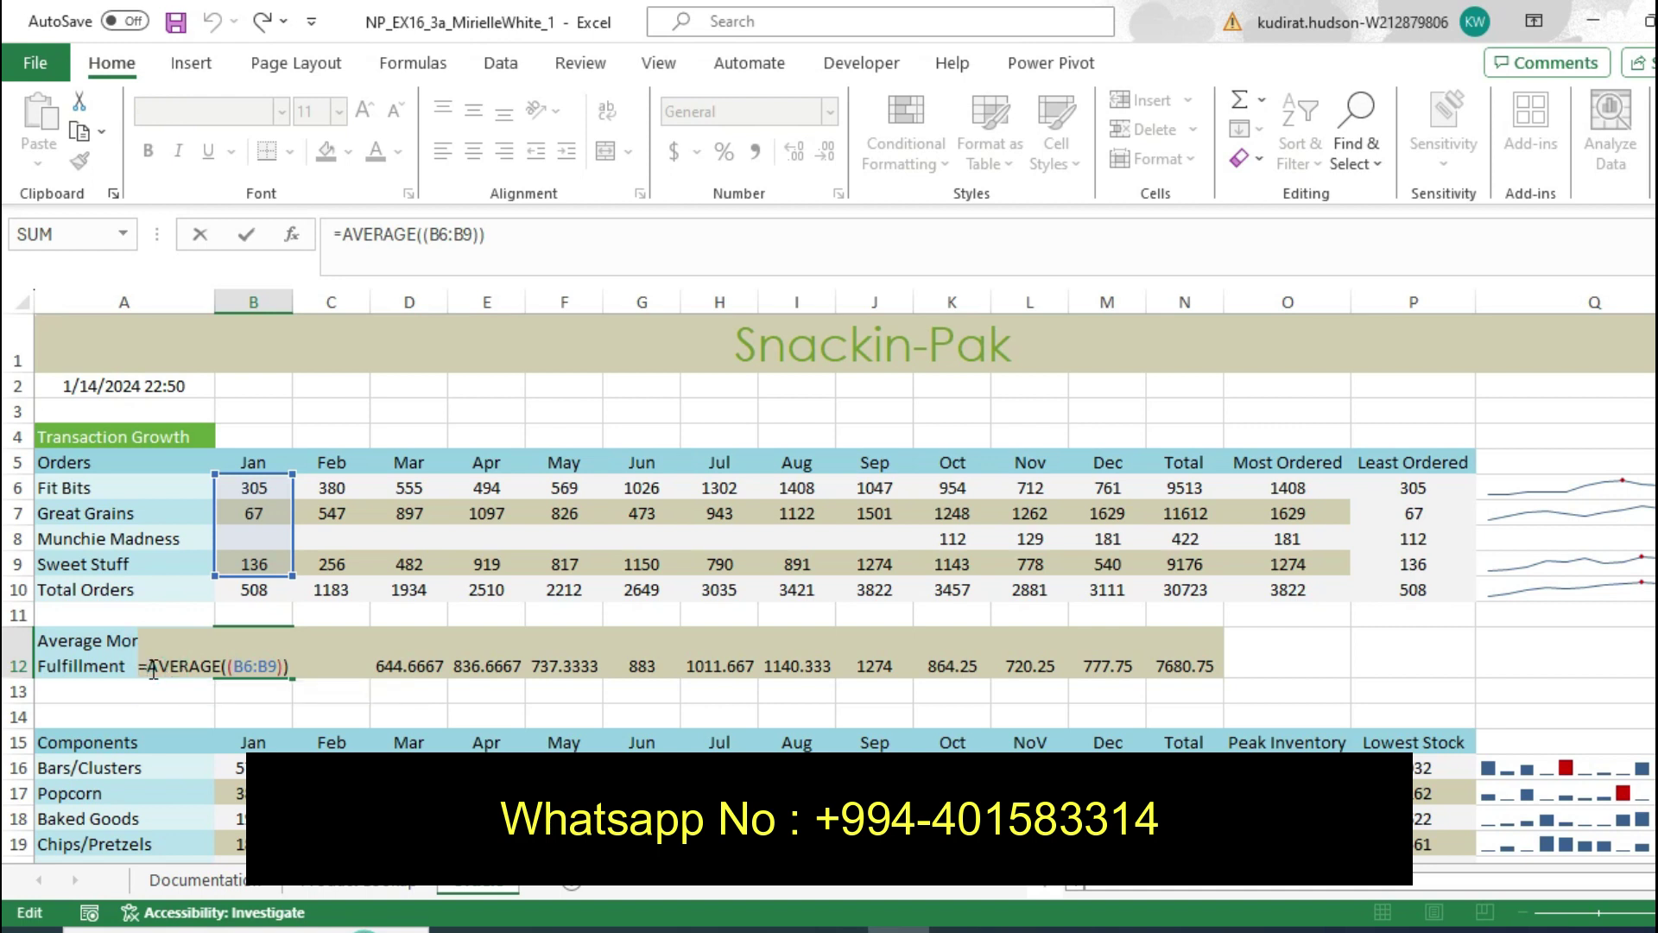
type("ro")
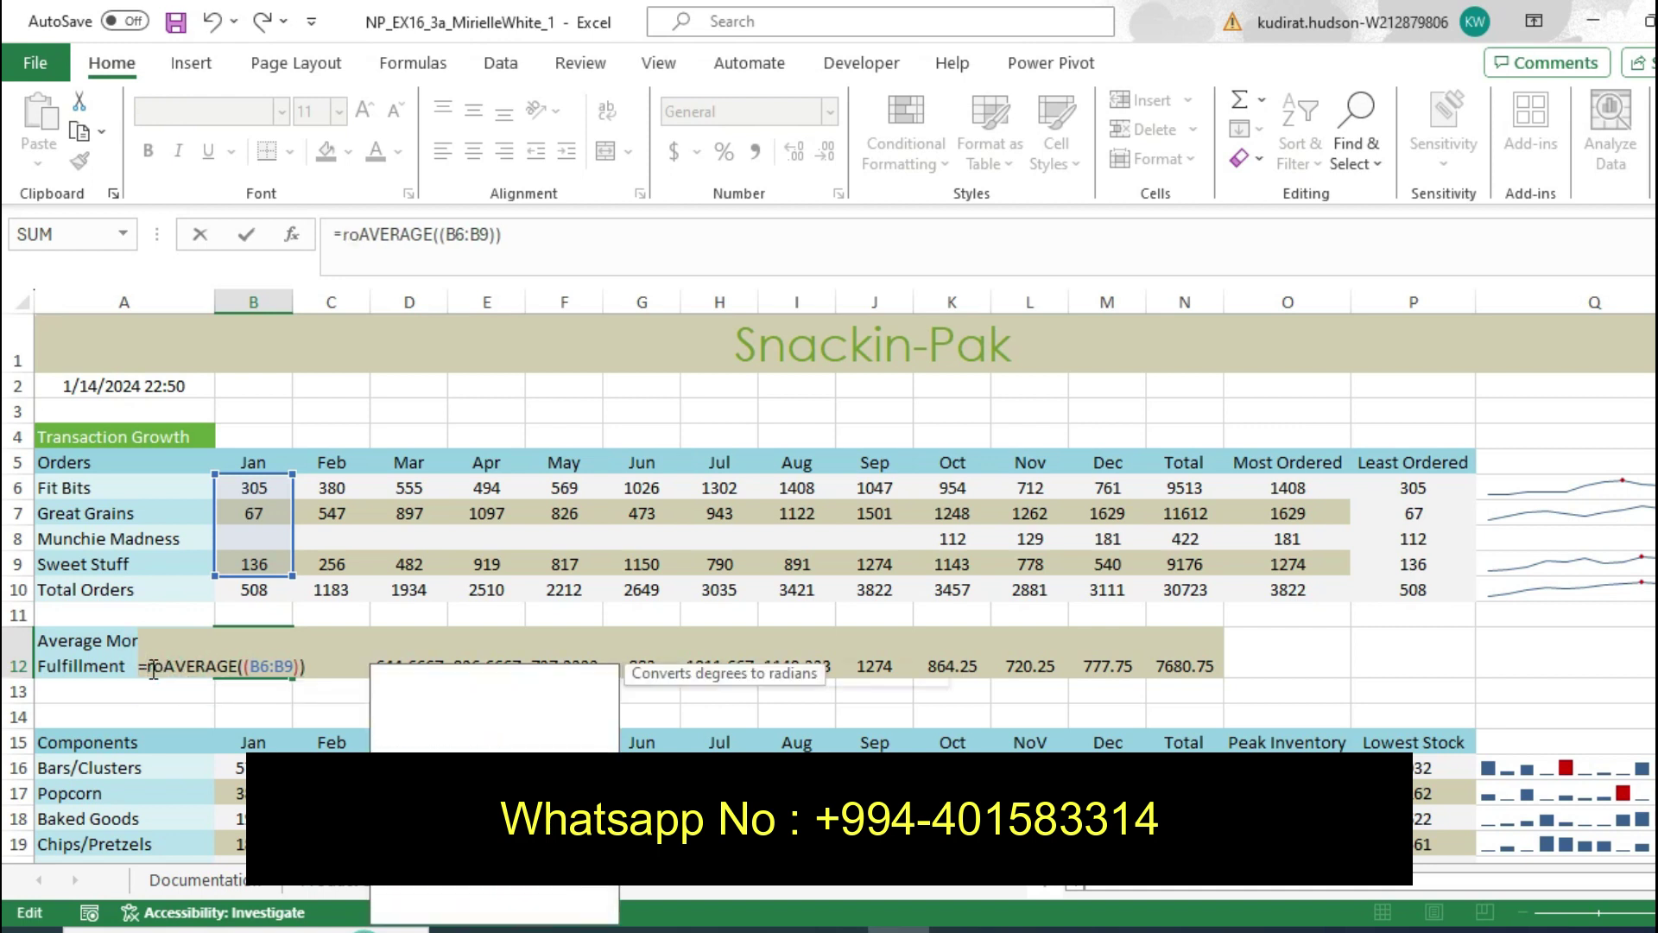
type("und")
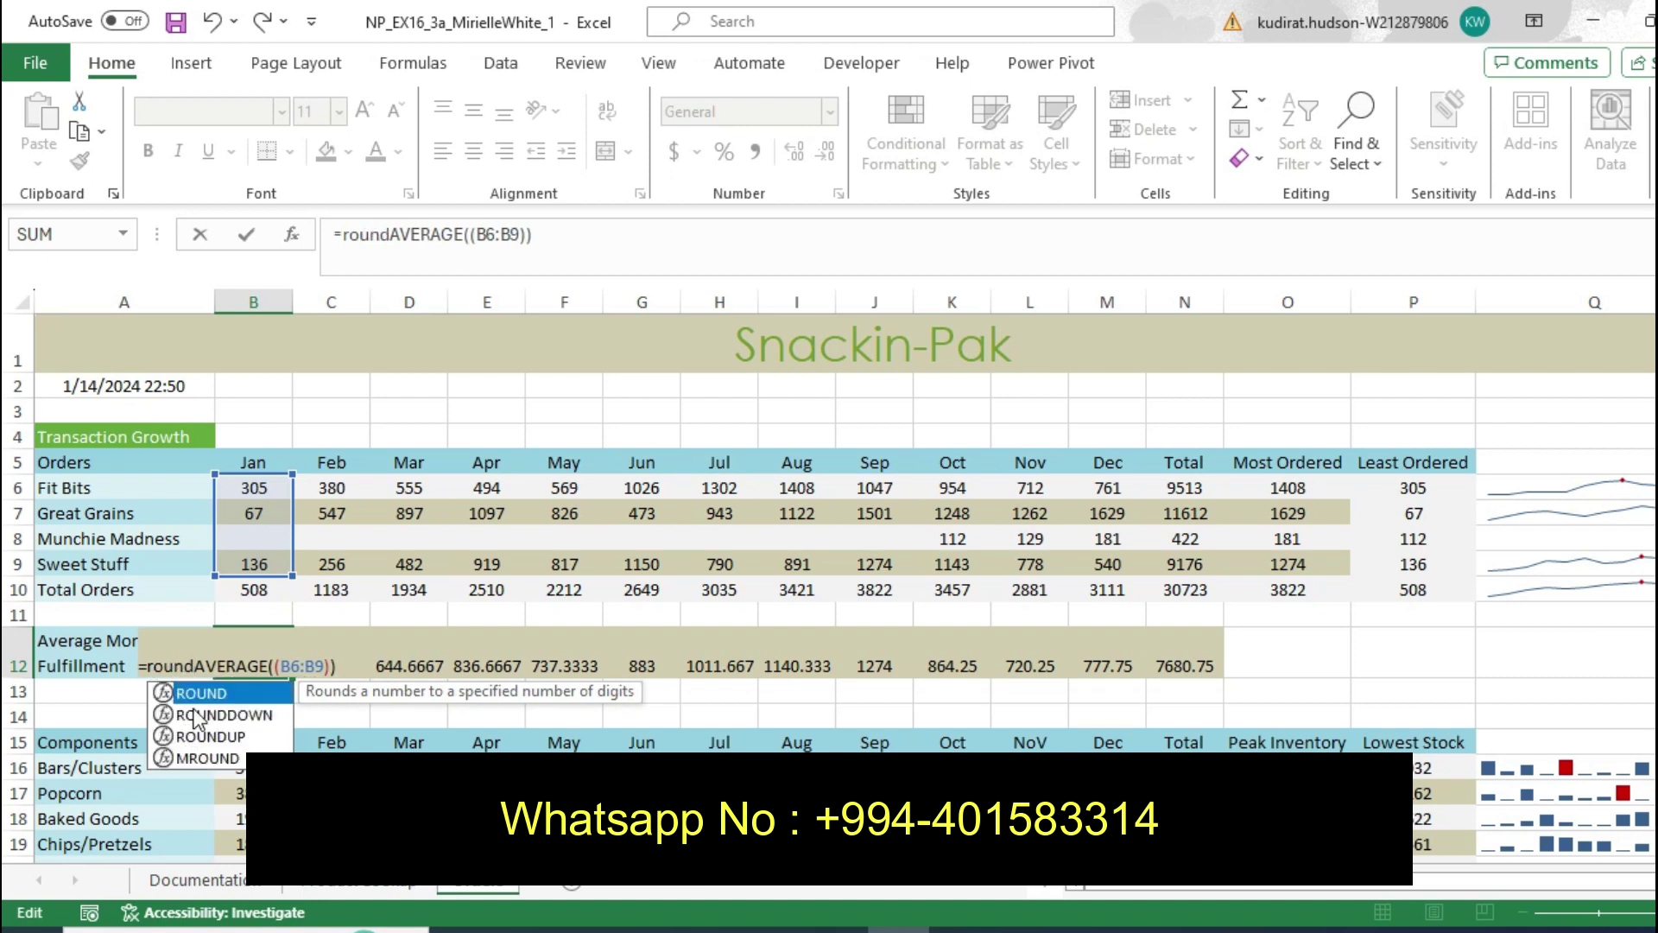
left_click(198, 693)
double_click(199, 693)
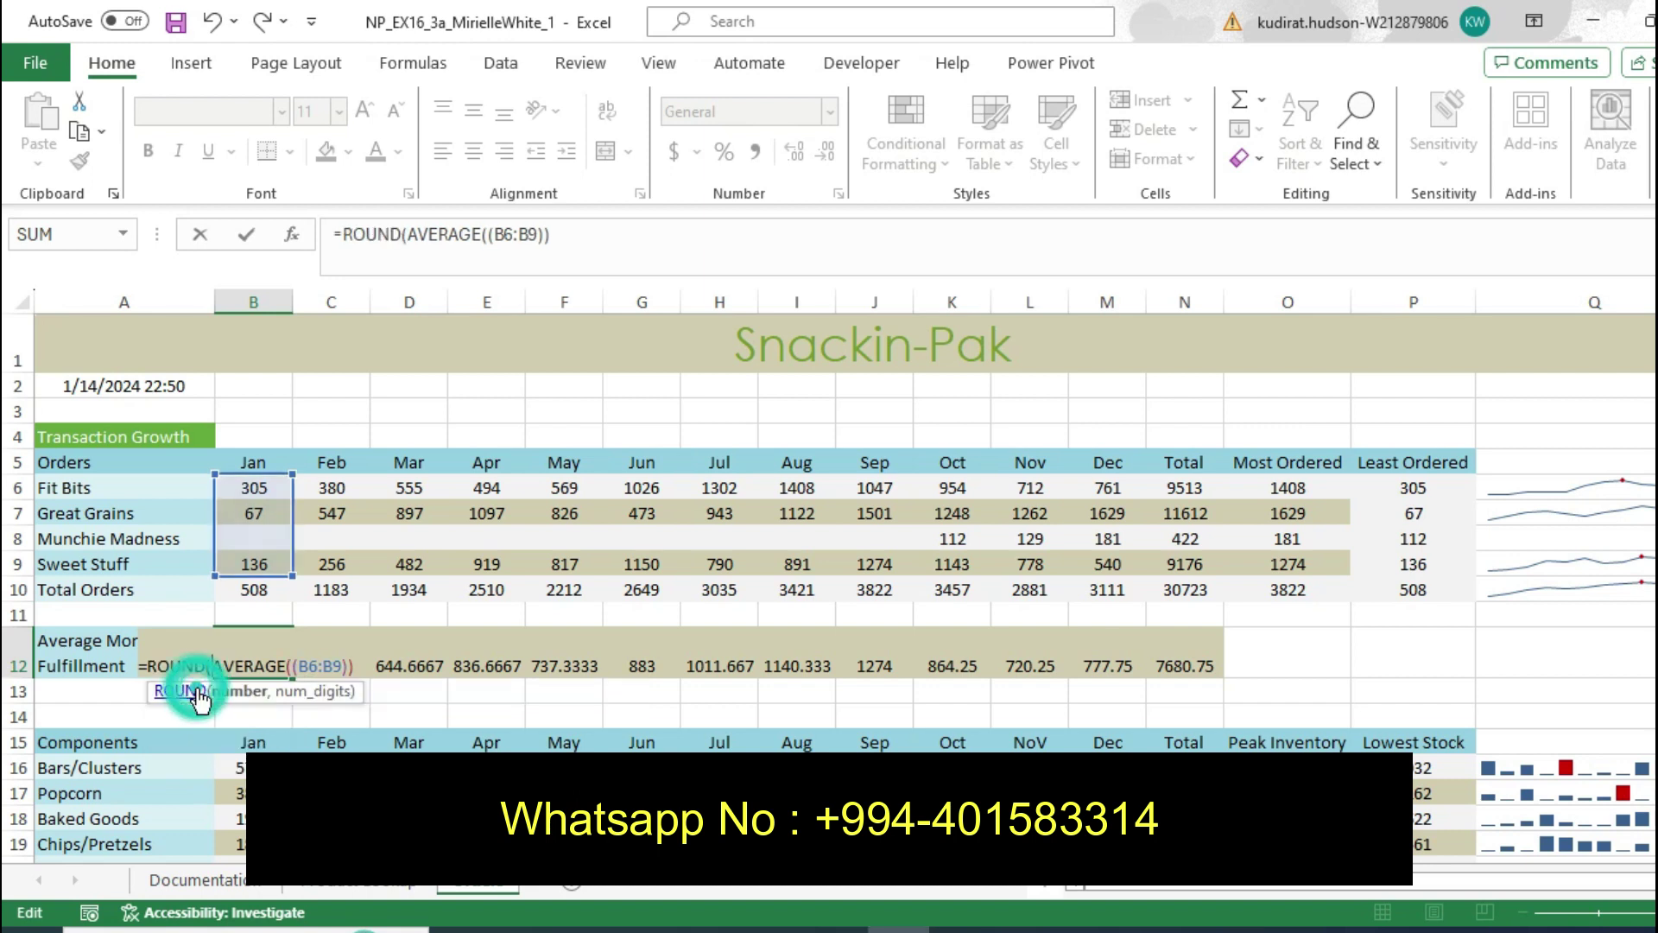
Add ',0' as num_digits at the formula's end and enter it, triggering a missing-parenthesis error
left_click(364, 667)
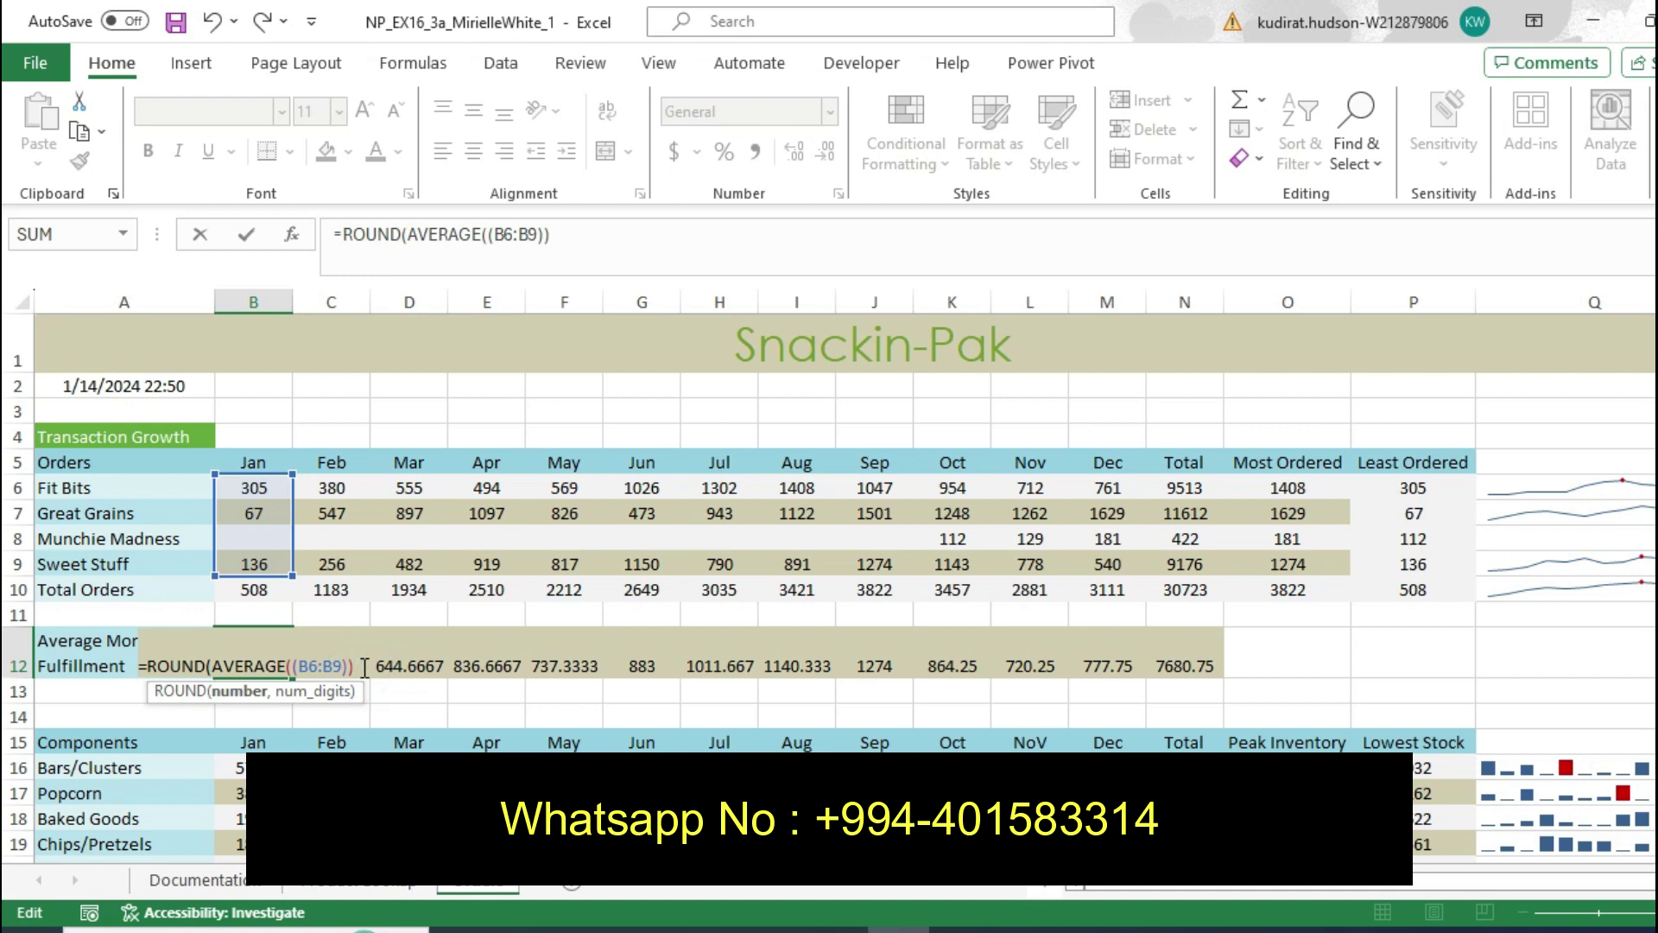
key("BackSpace")
type(",")
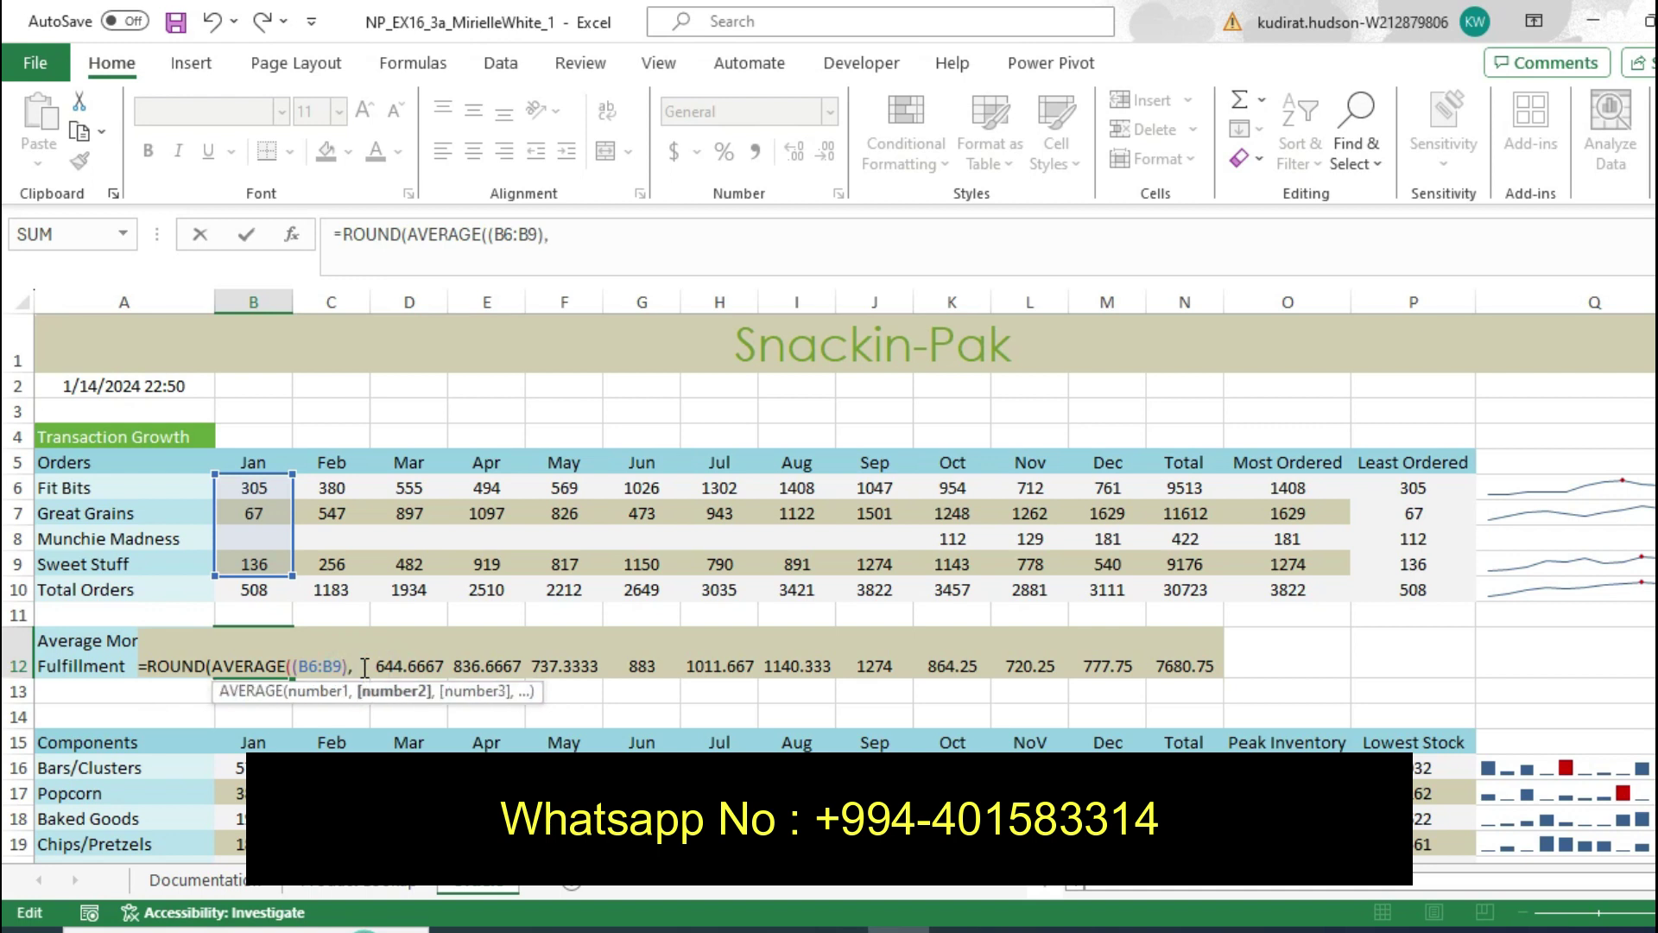
type("0")
key("BackSpace")
key("BackSpace")
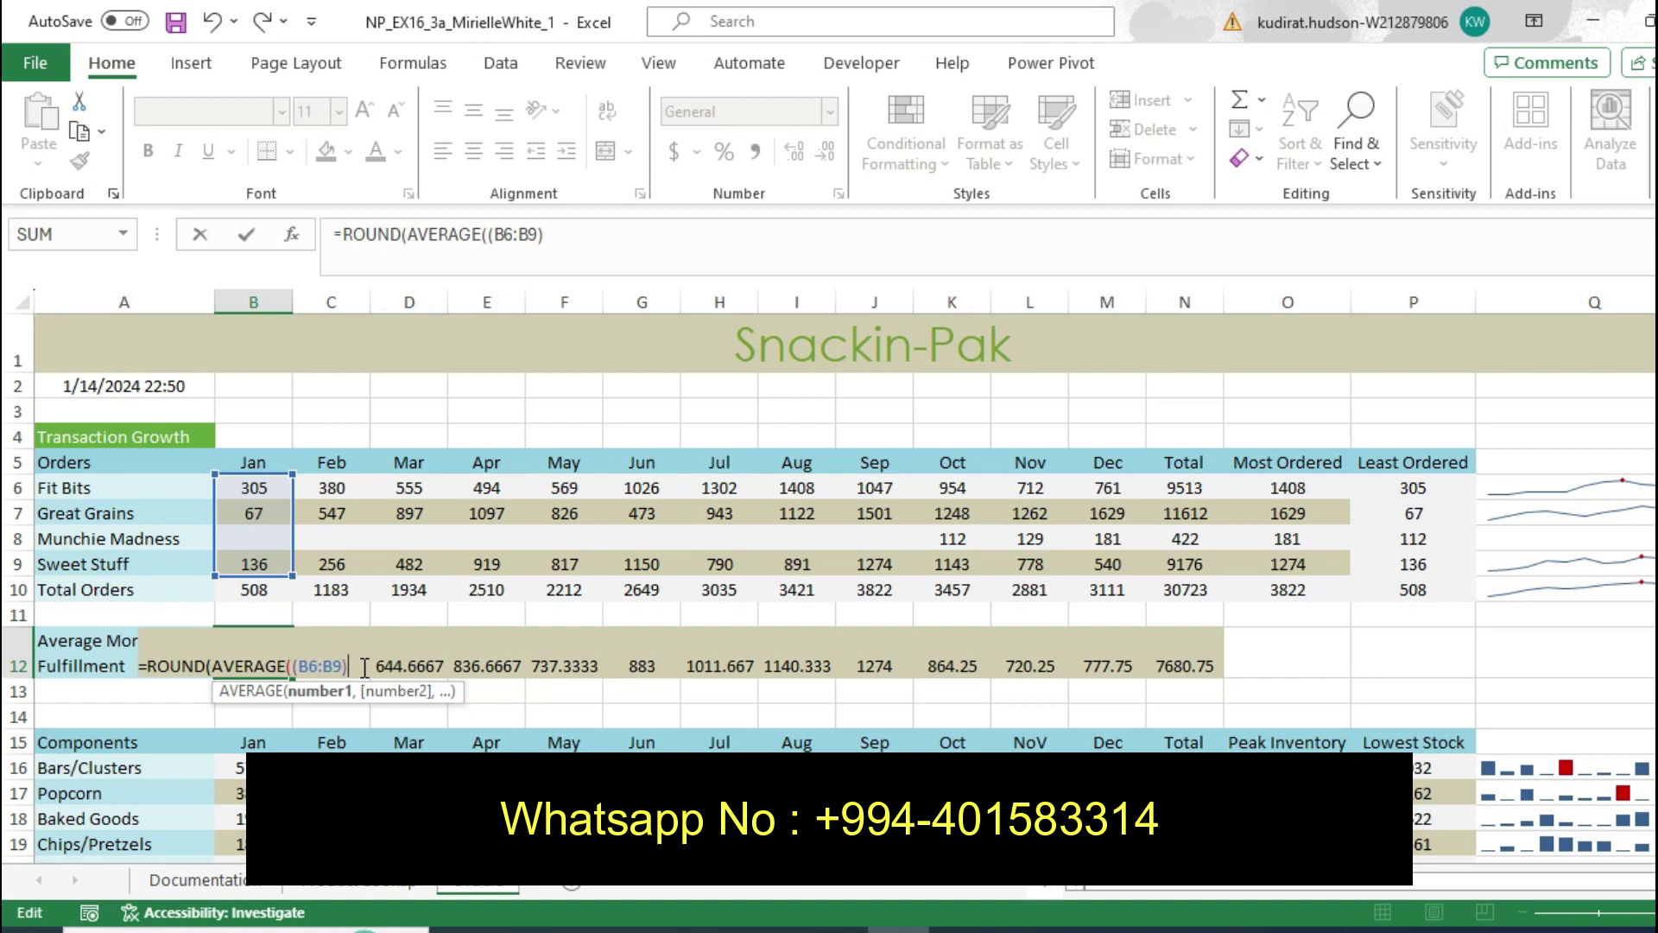
type(",")
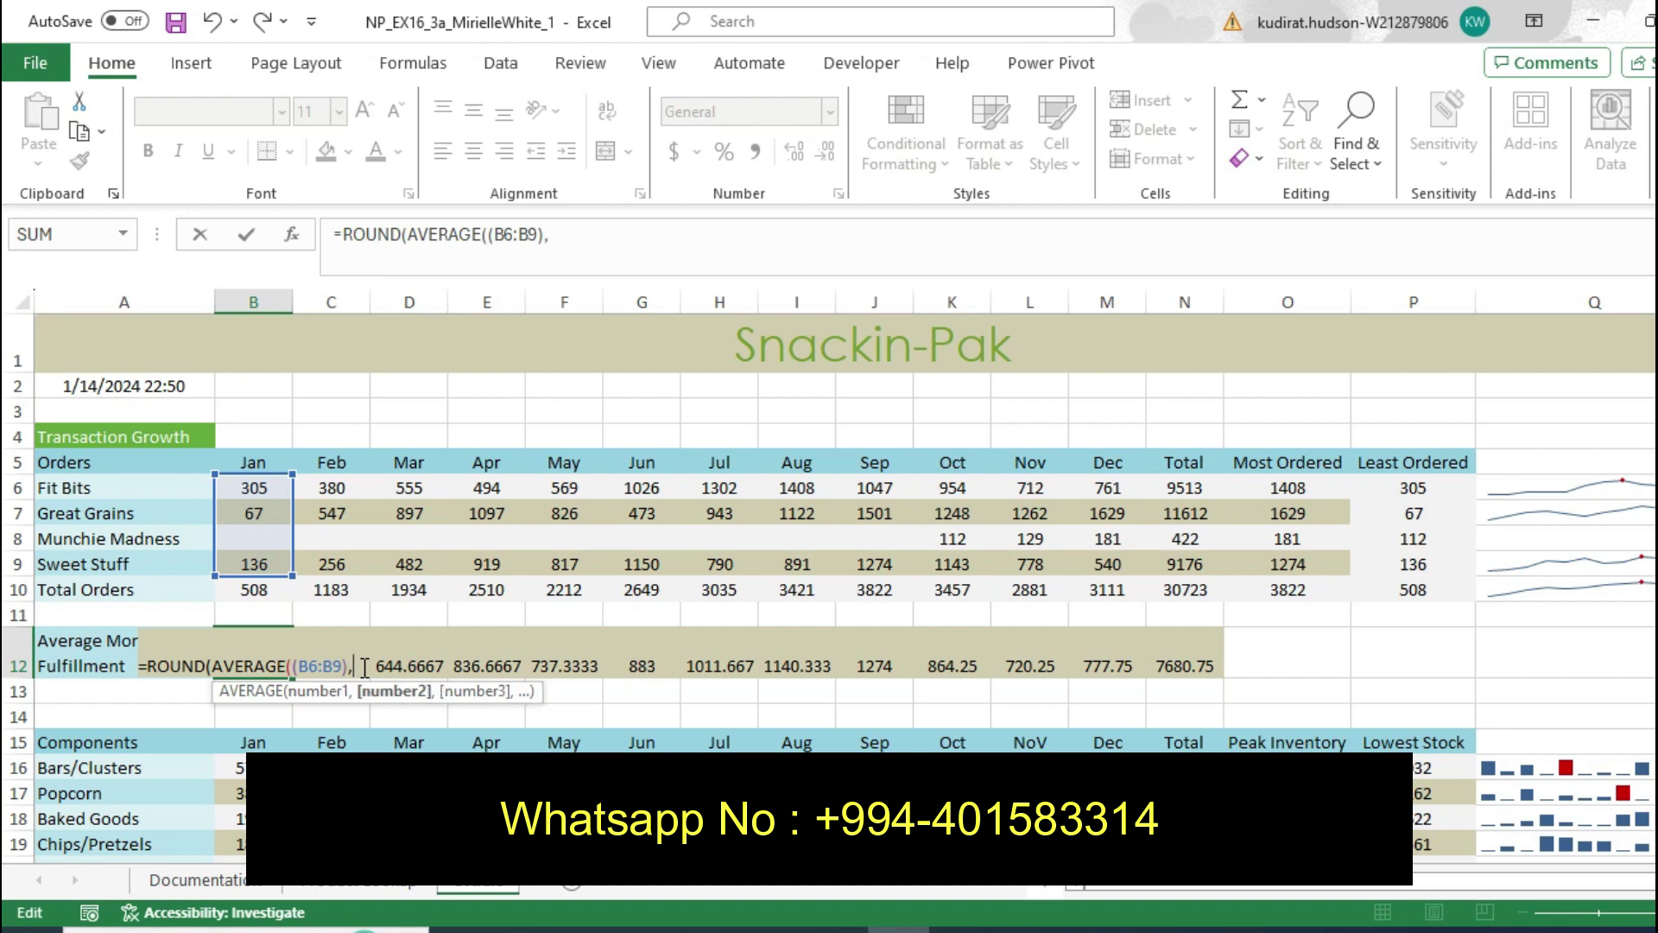
type("0")
type(")")
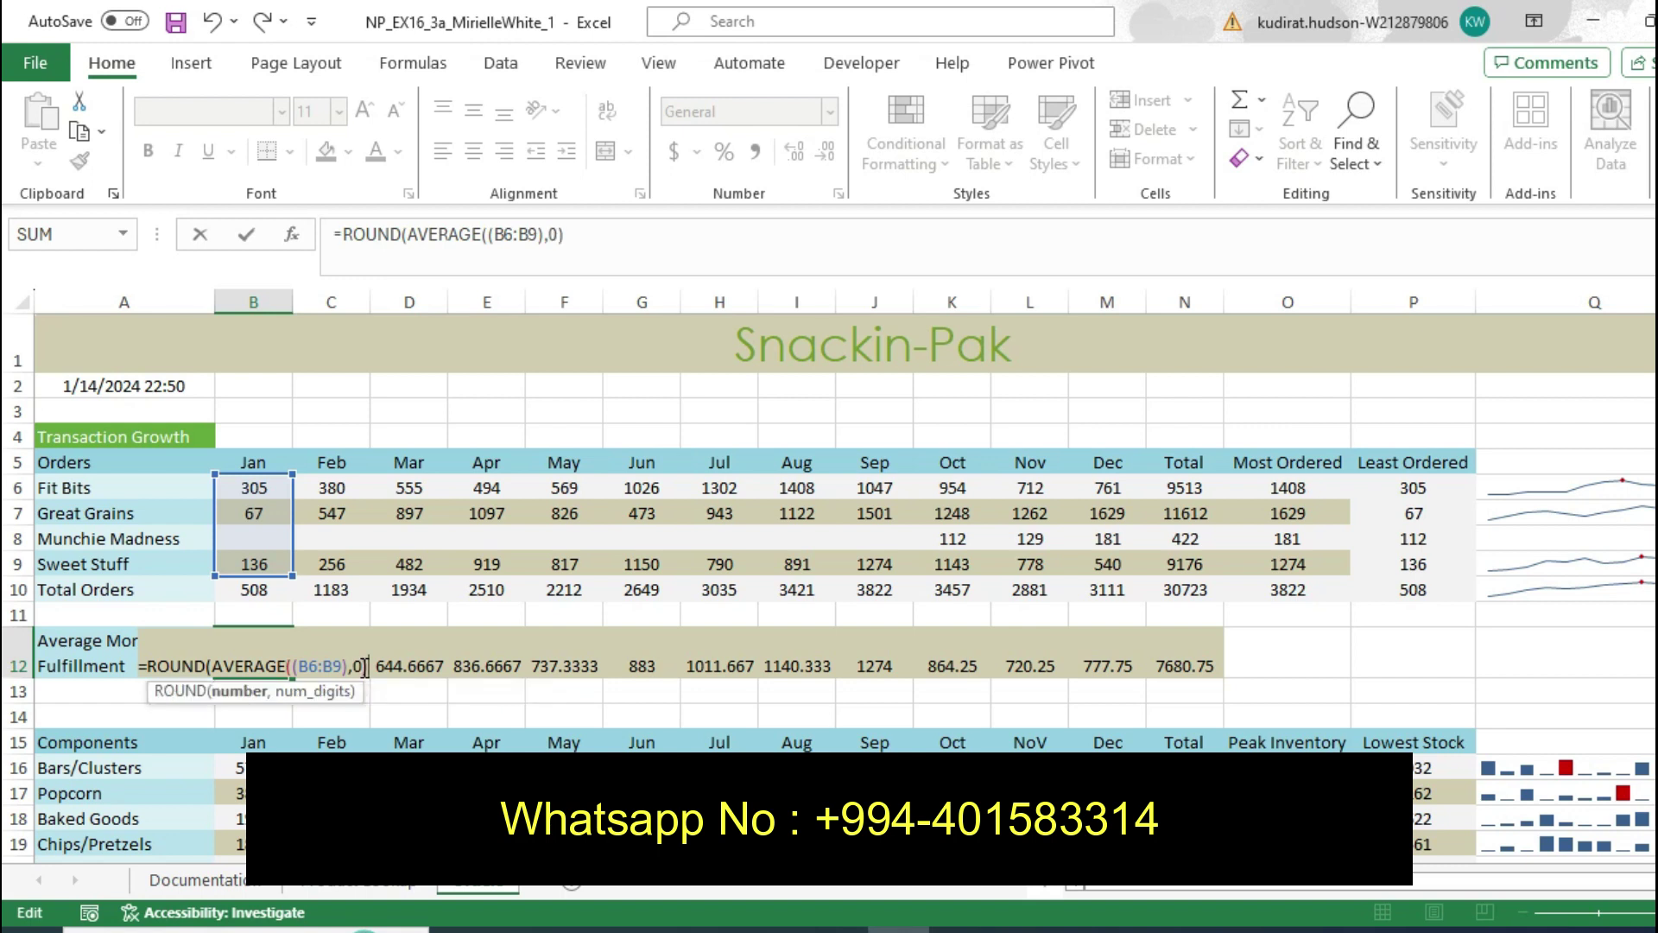
key("Return")
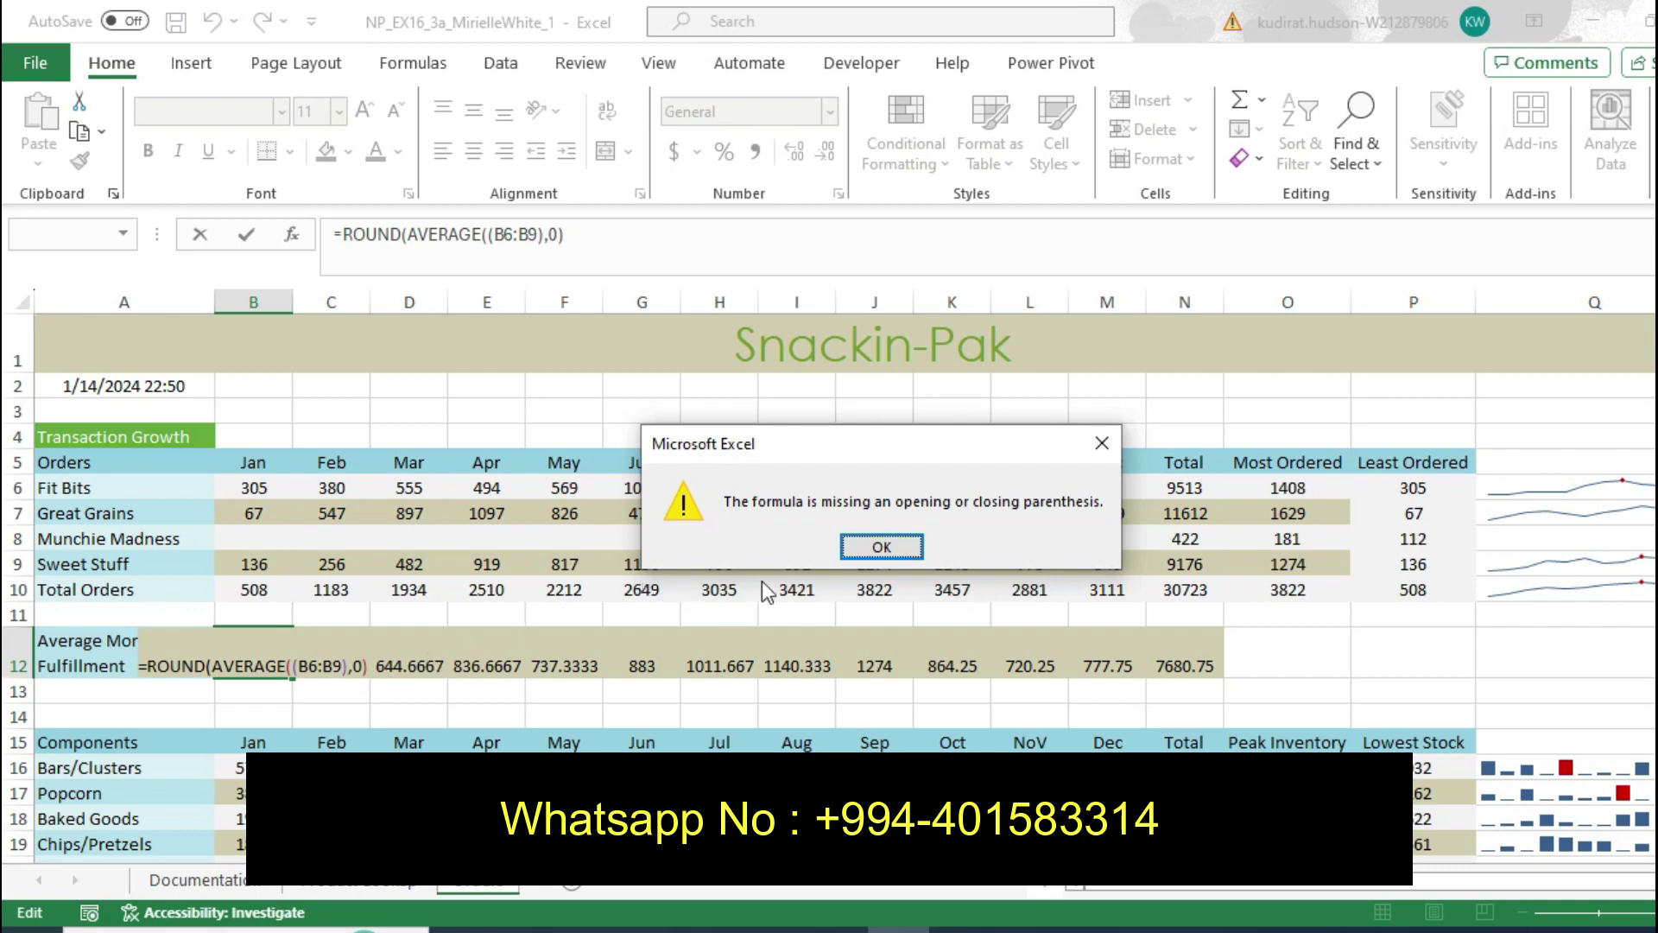
Dismiss the error and retry the closing parentheses, re-entering the B12 formula
left_click(860, 548)
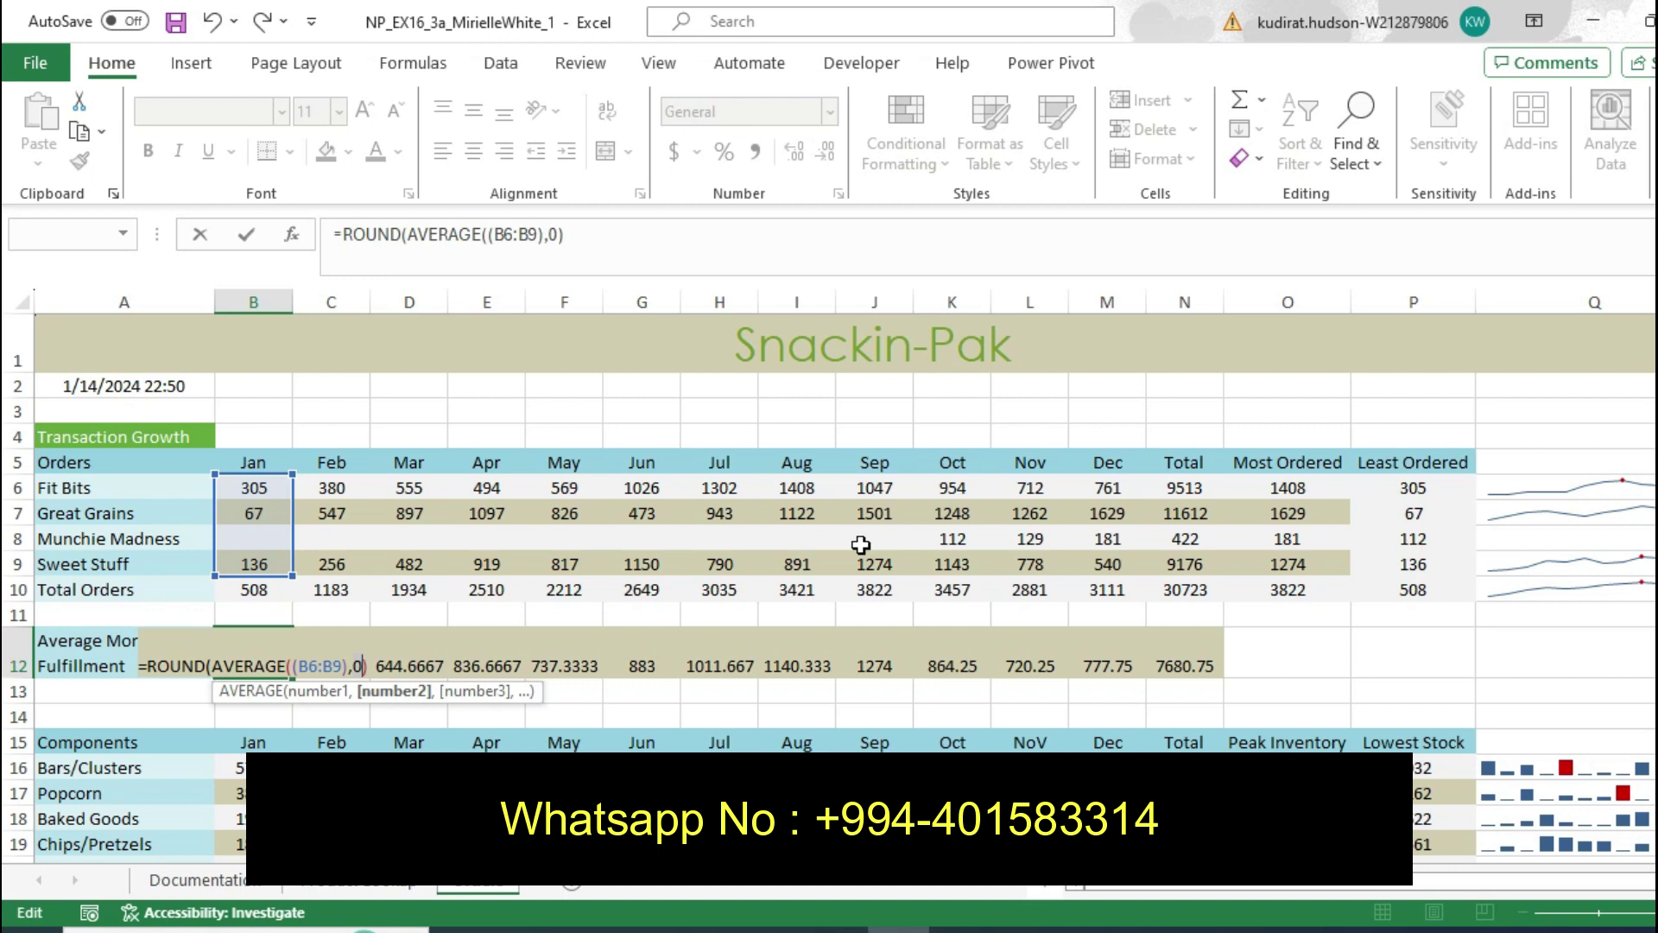
key("BackSpace")
key("BackSpace")
key("BackSpace")
type(")")
key("ctrl+z")
key("ctrl+z")
key("ctrl+y")
key("Return")
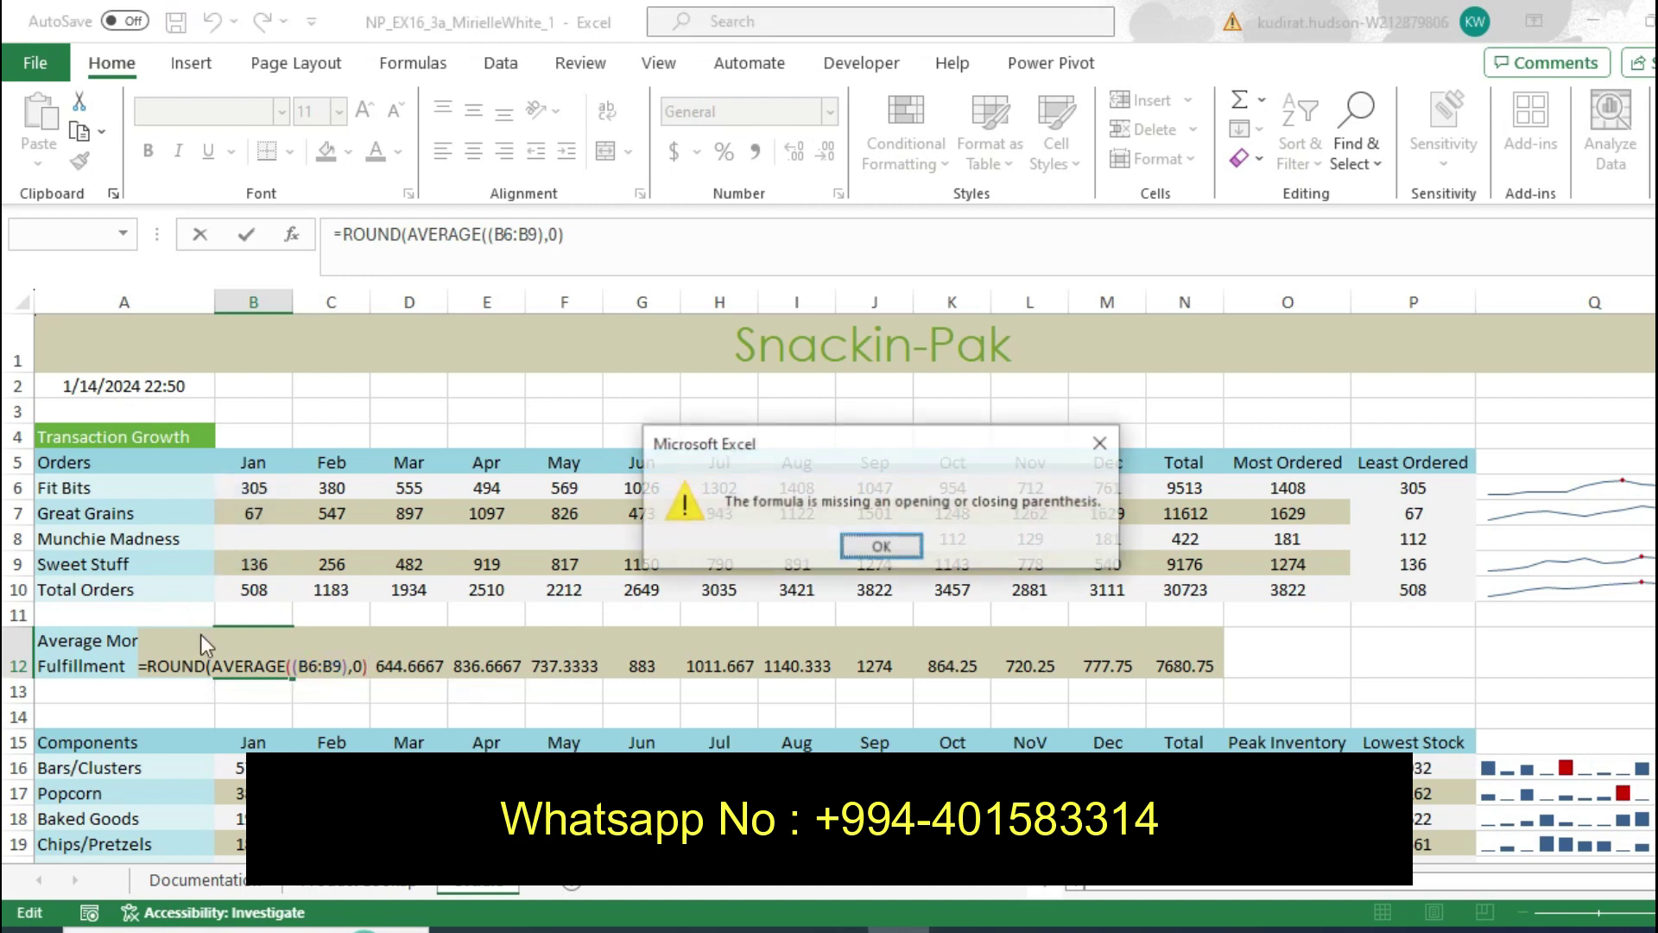
Add the missing parenthesis after B9 so B12 holds =ROUND(AVERAGE((B6:B9)),0) showing 169
left_click(850, 550)
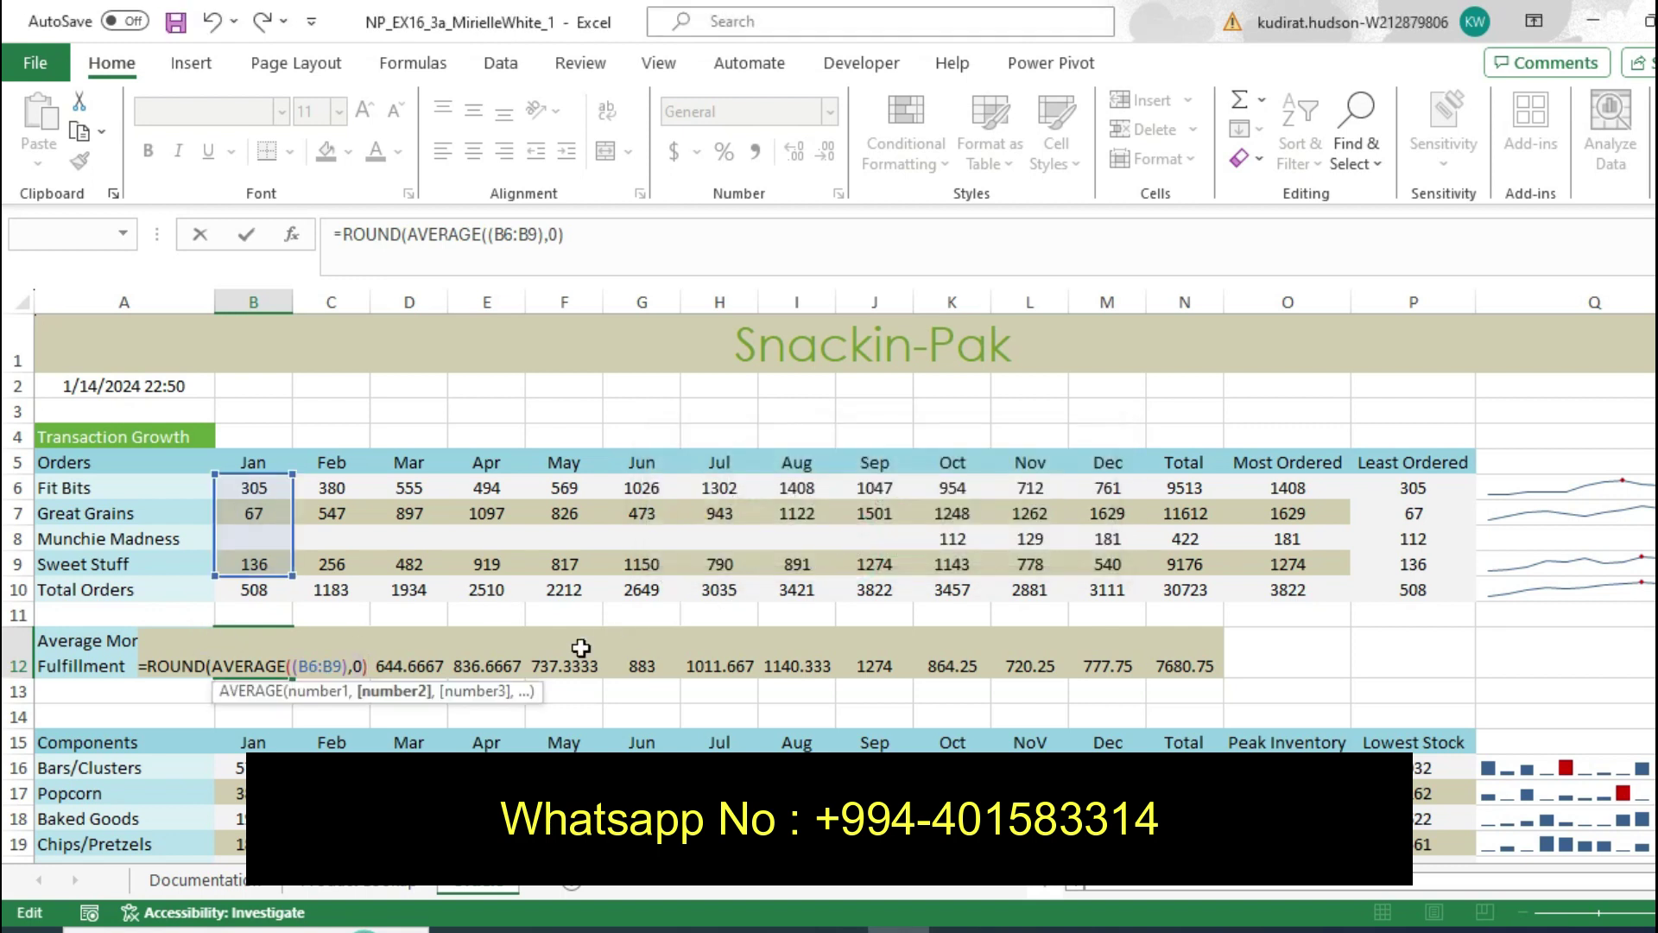
left_click(347, 666)
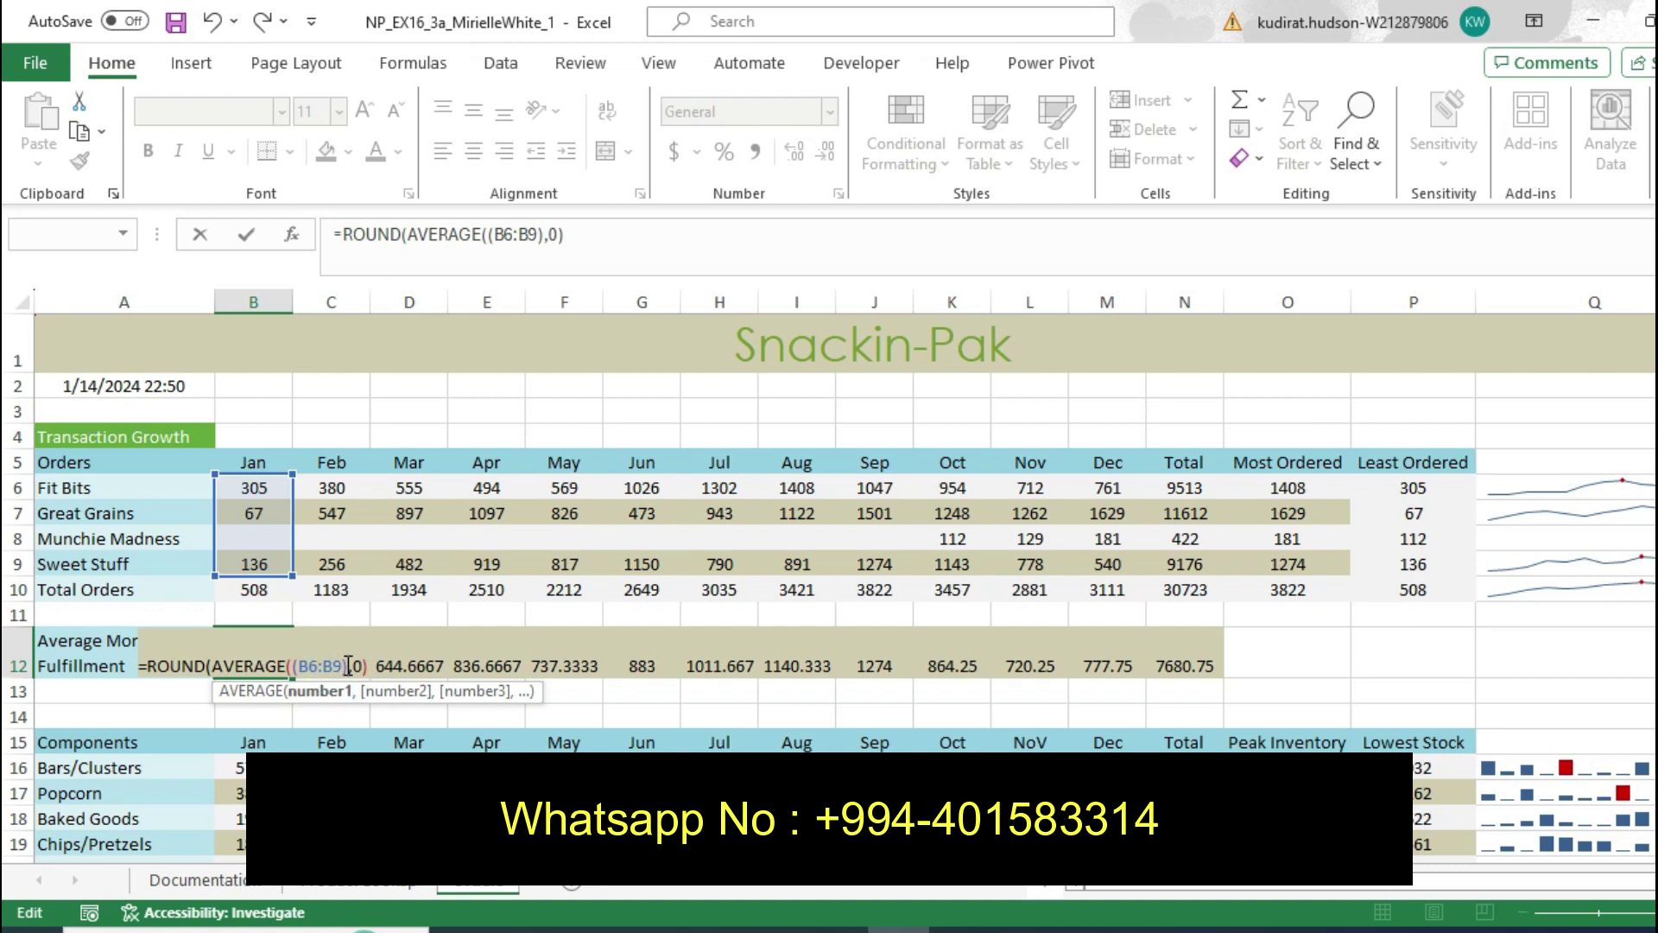
type(")")
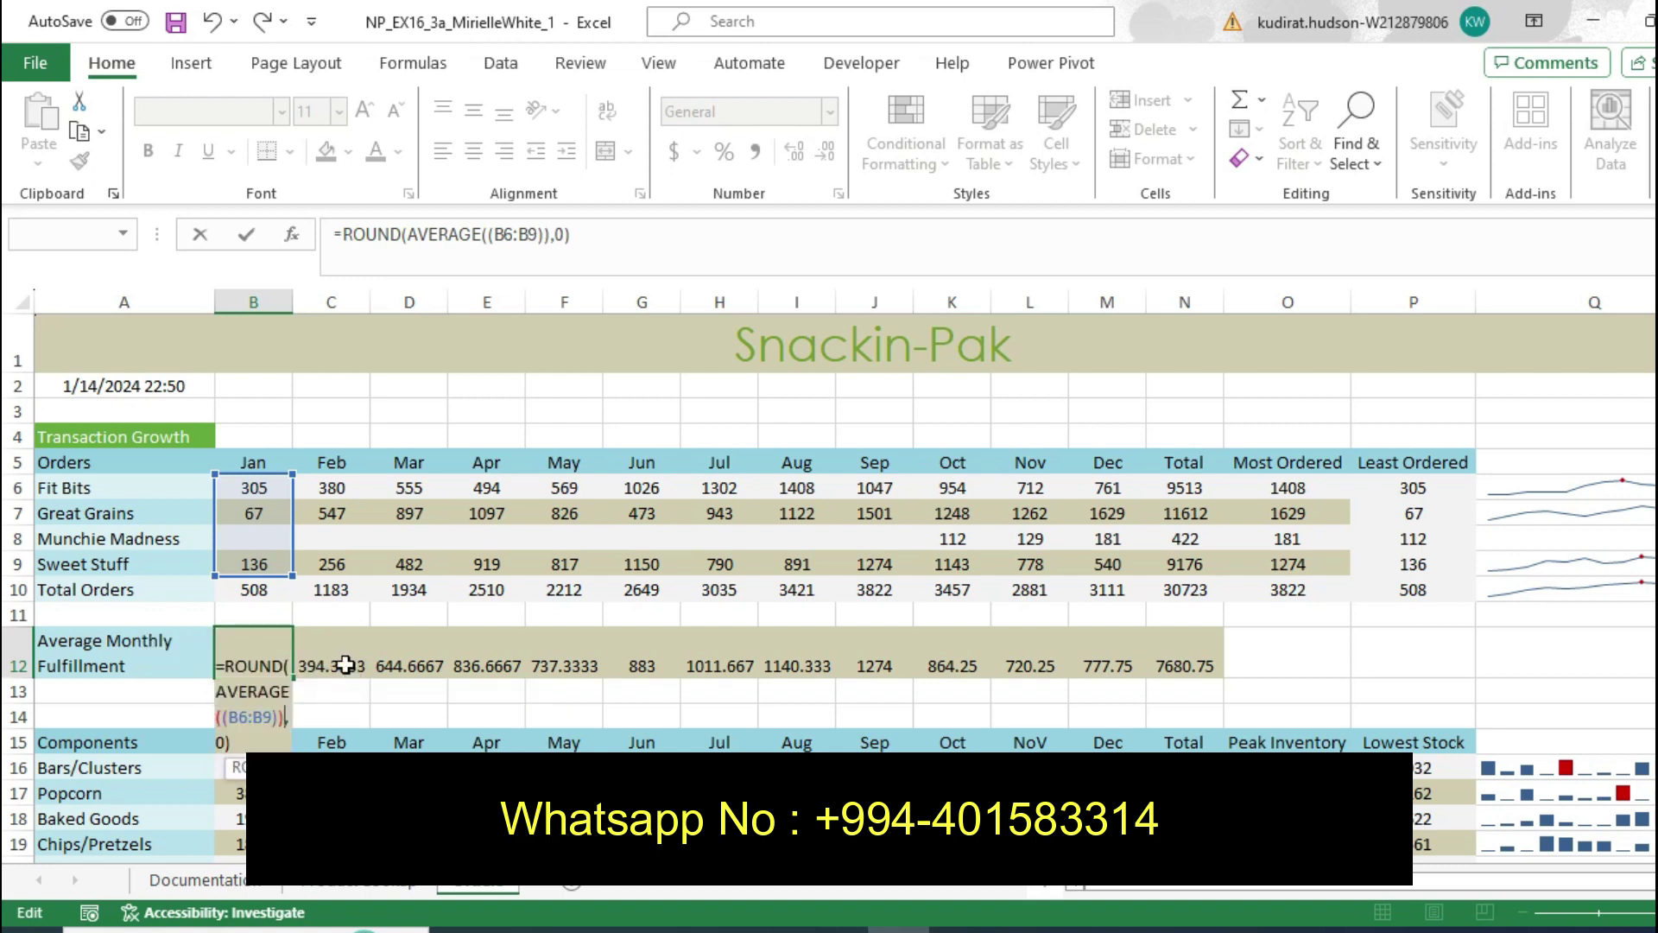
key("Return")
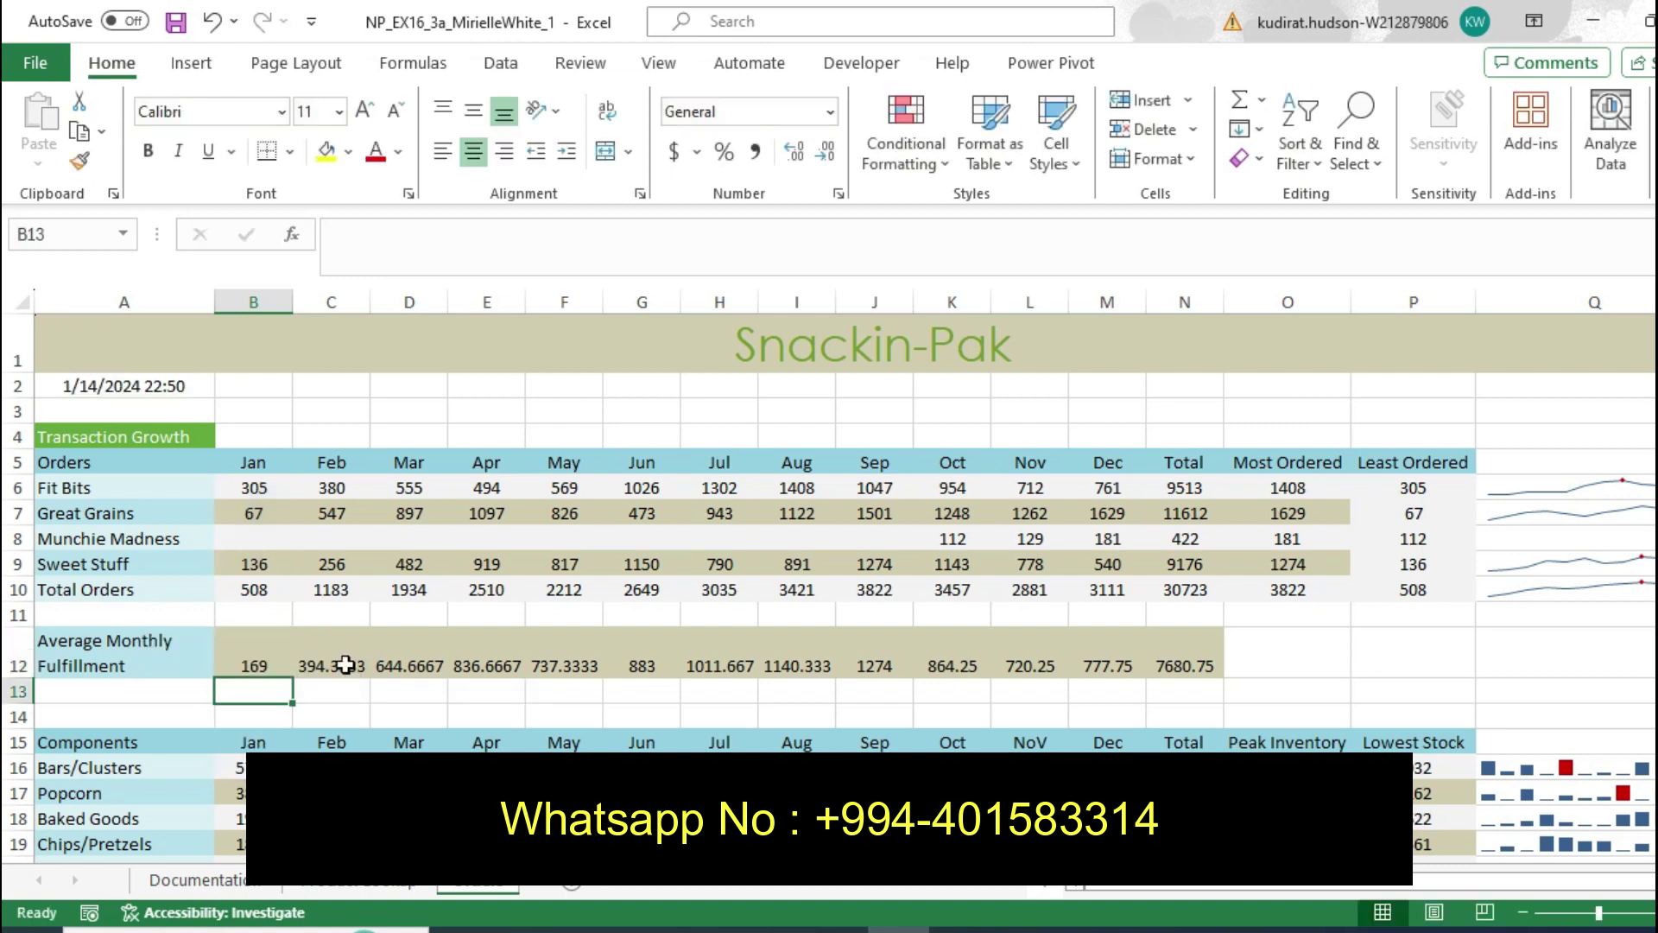
left_click(224, 666)
left_click(225, 666)
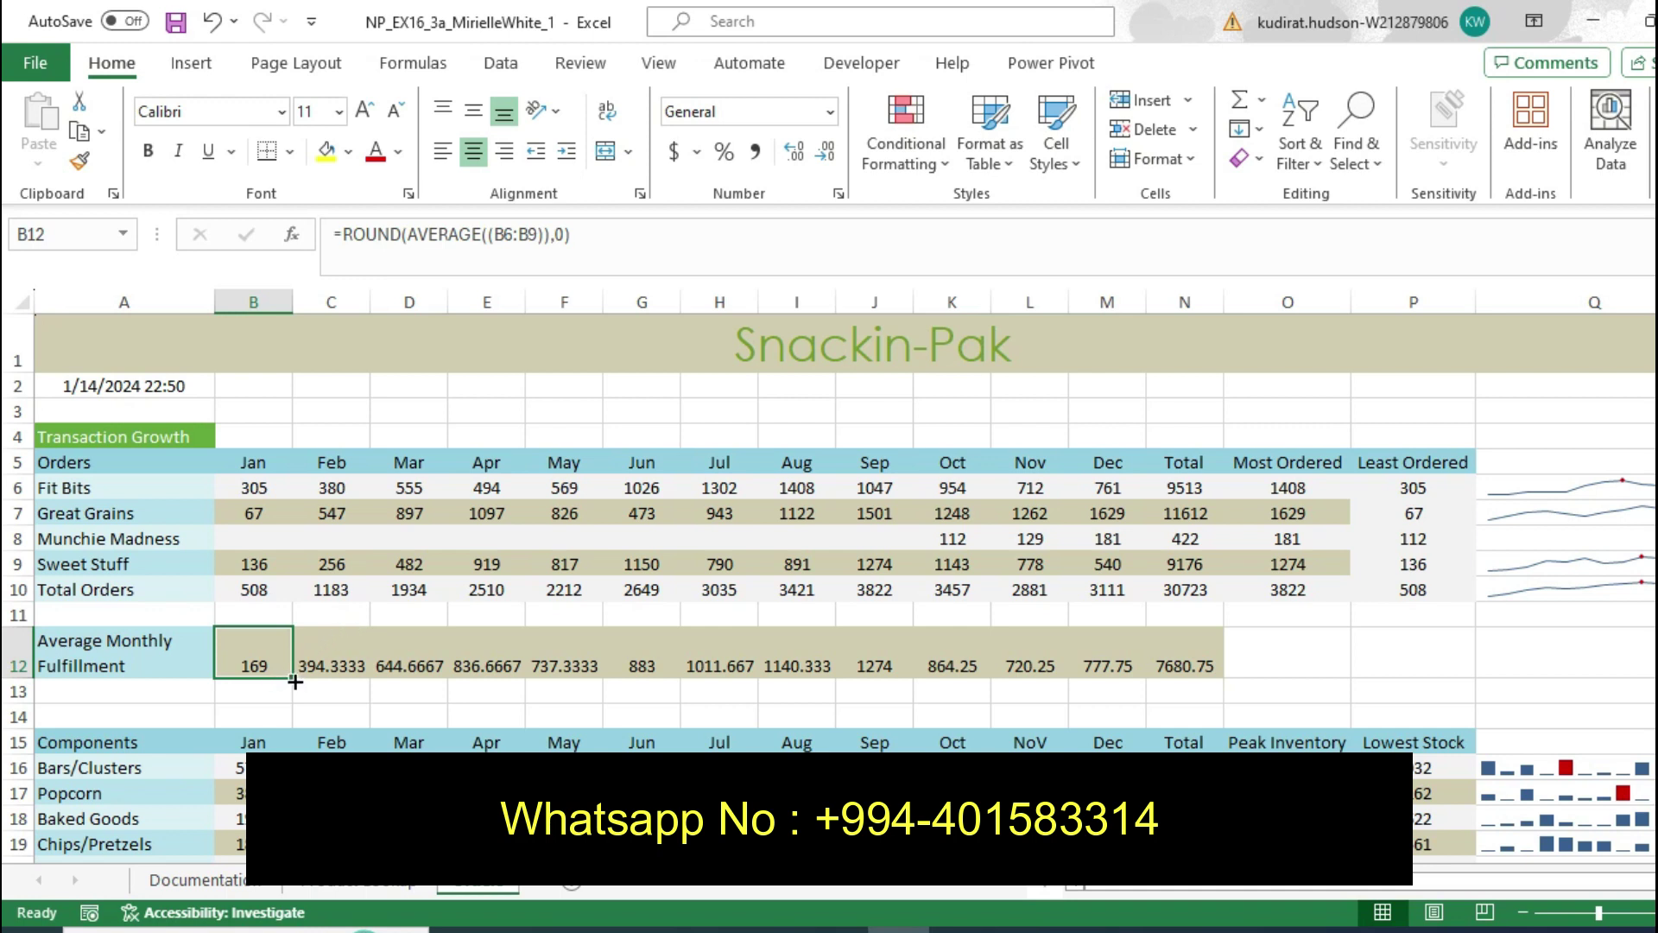
Fill B12's ROUND formula across to N12, giving whole numbers 394 to 7681, then return to Word
mouse_move(294, 680)
left_mouse_down()
mouse_move(703, 654)
mouse_move(1172, 682)
left_mouse_up()
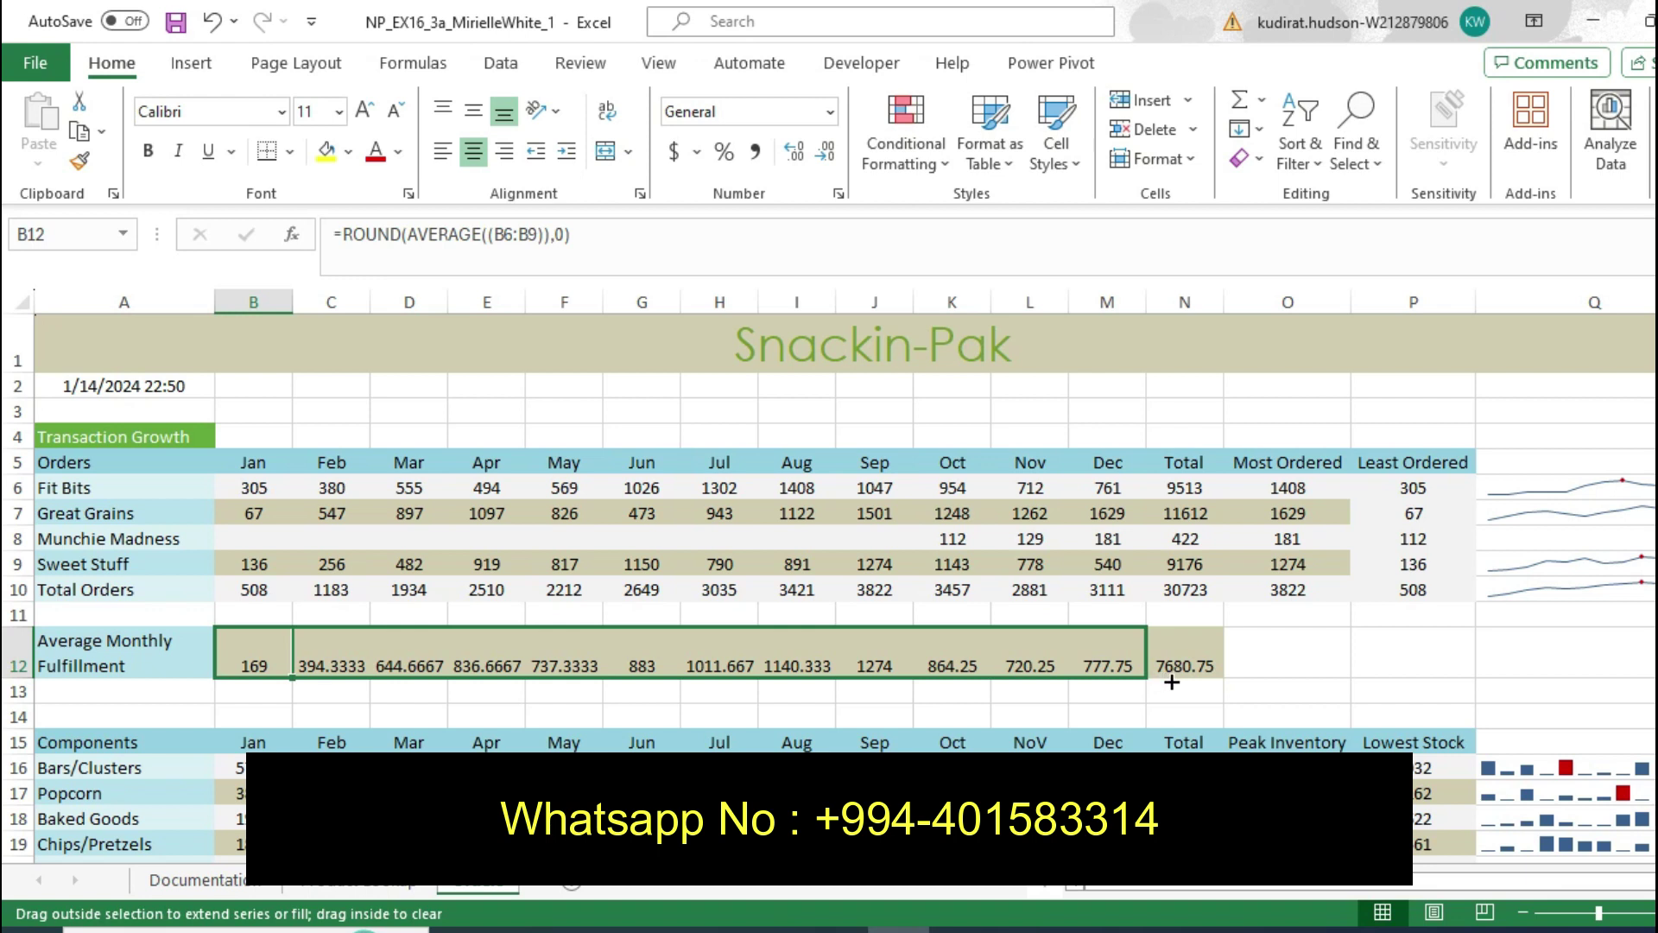
left_click_drag(1172, 682, 1212, 685)
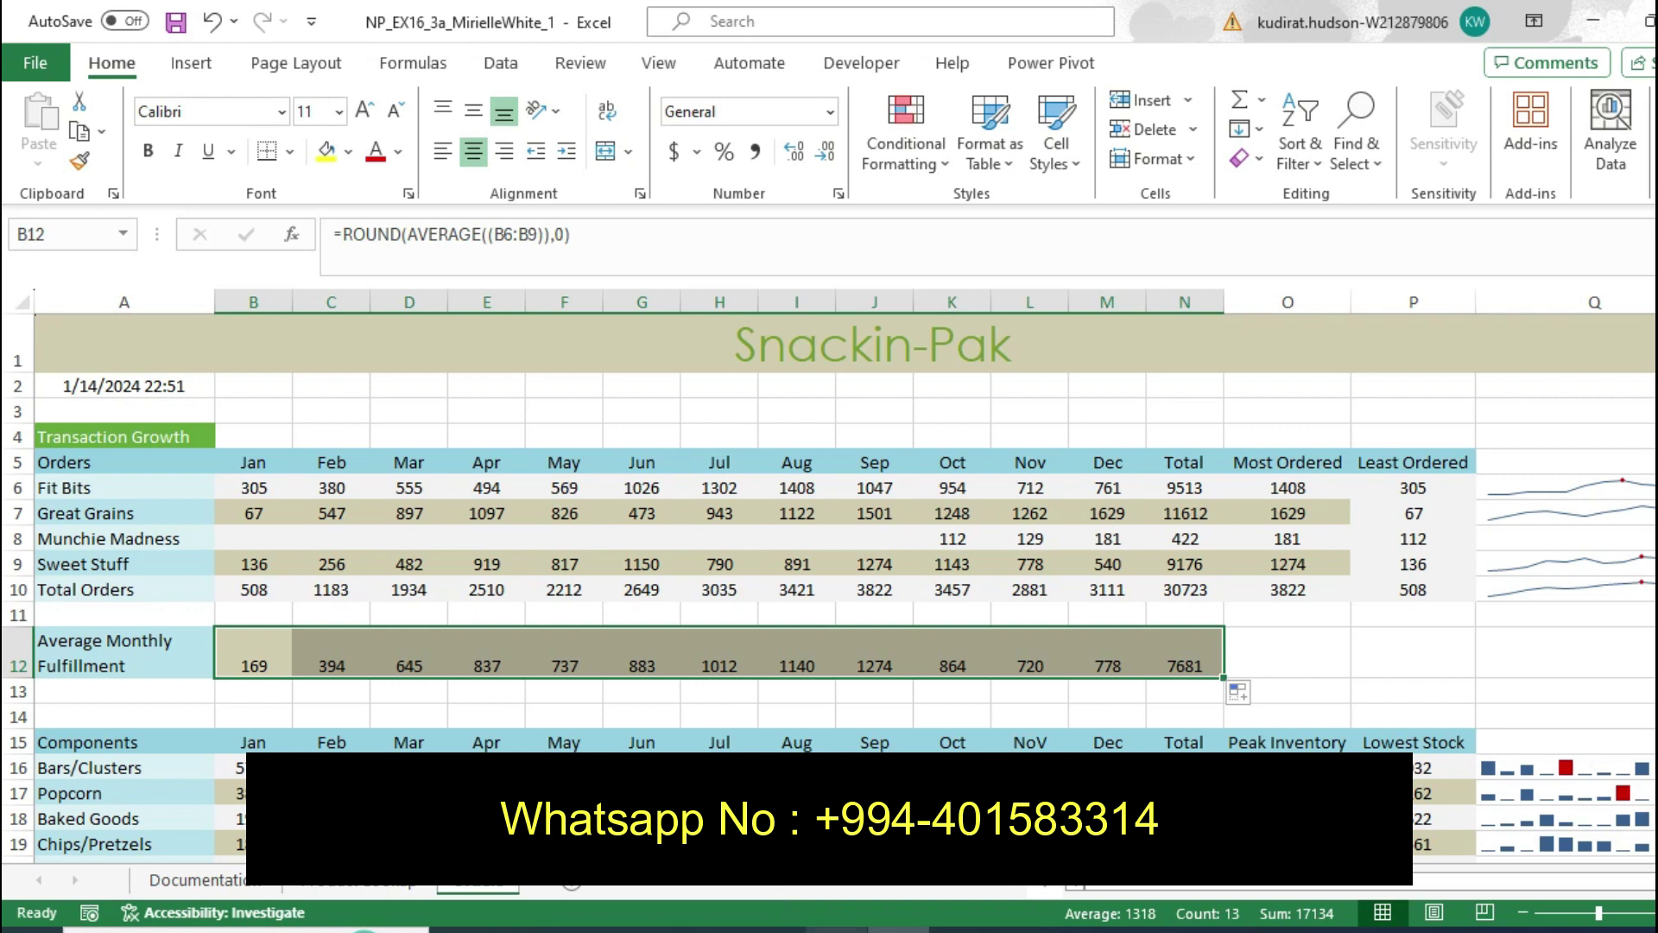
left_click(837, 930)
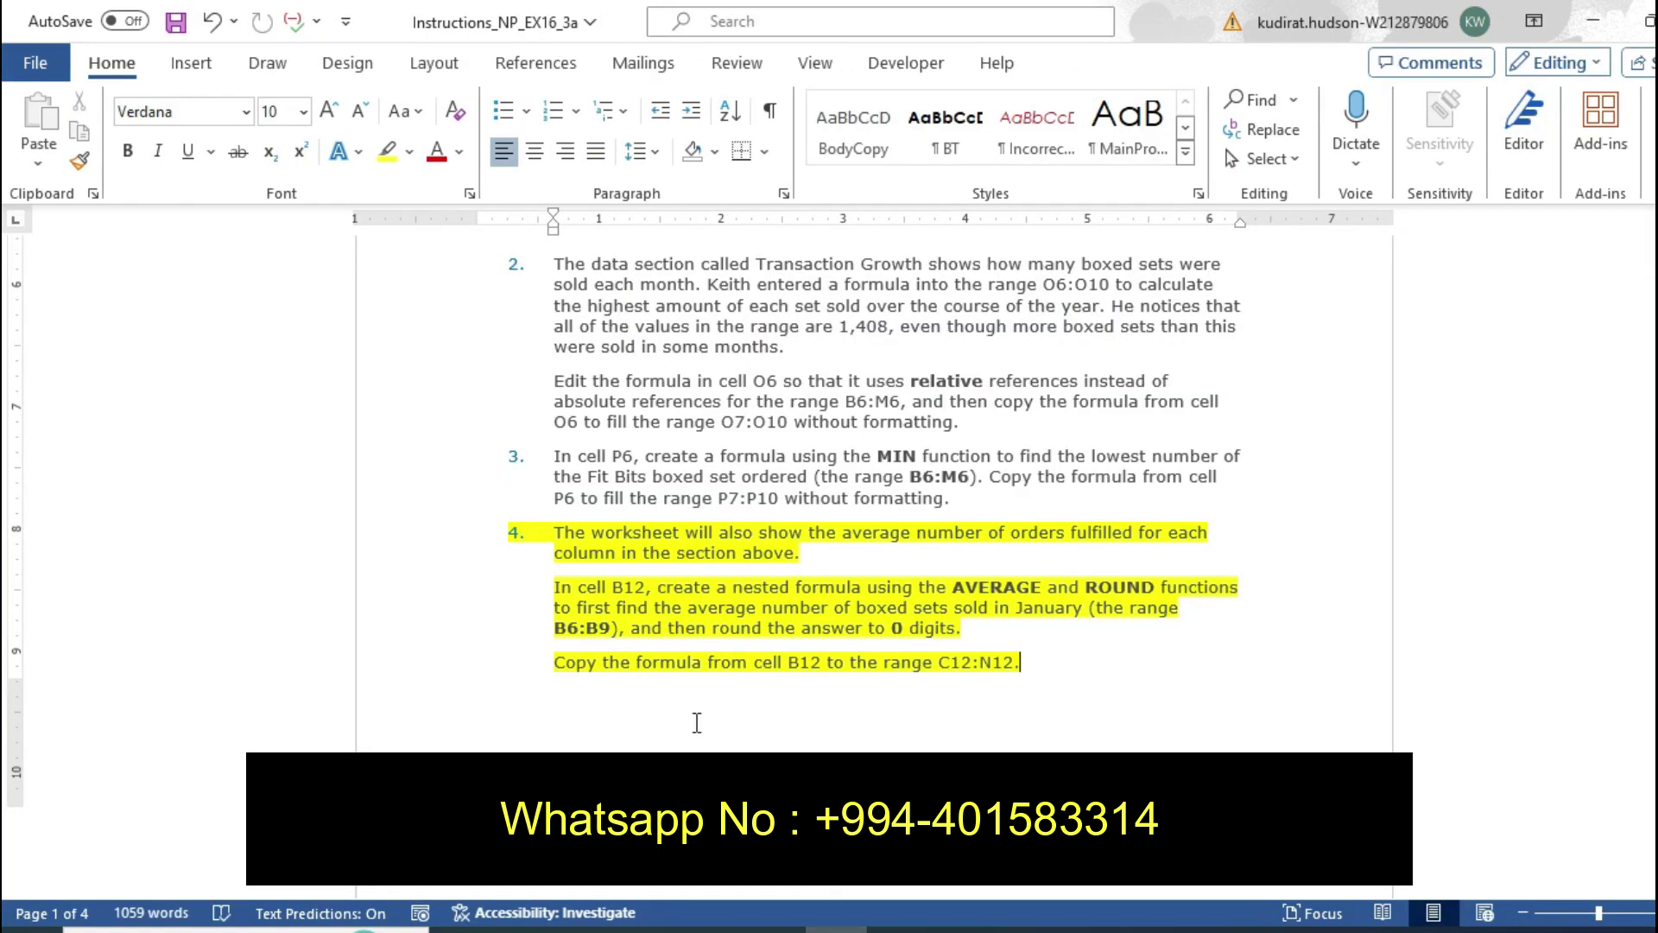
Undo item 4's yellow highlight and move down to item 5
key("ctrl+z")
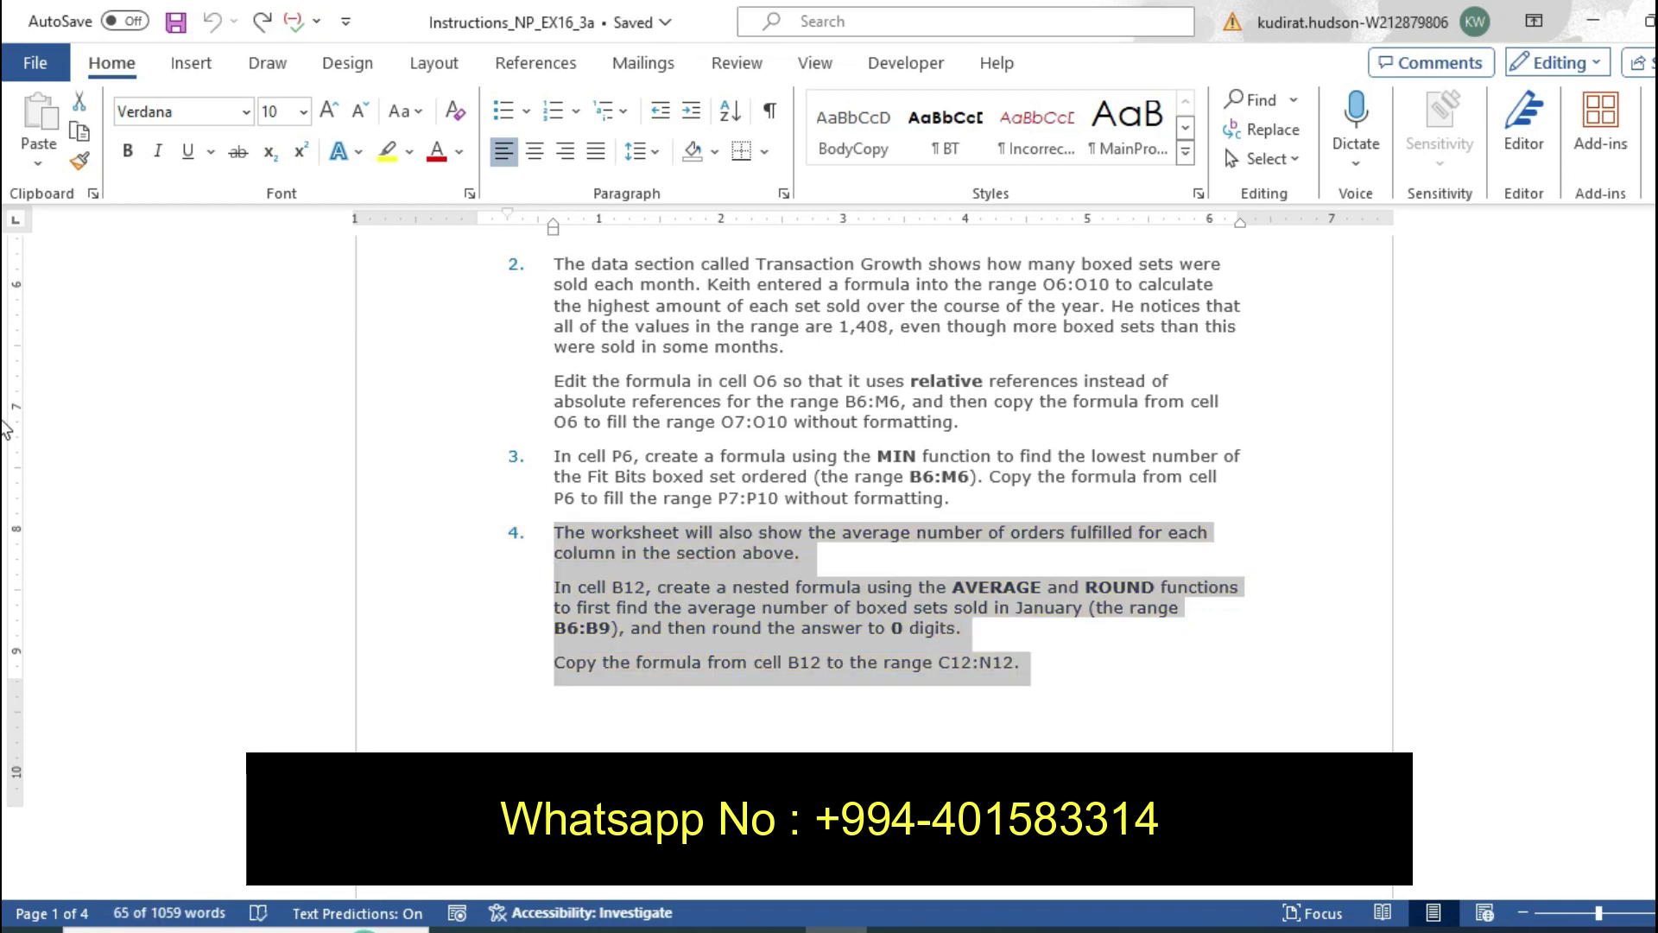
scroll(4, 458, "down", 10)
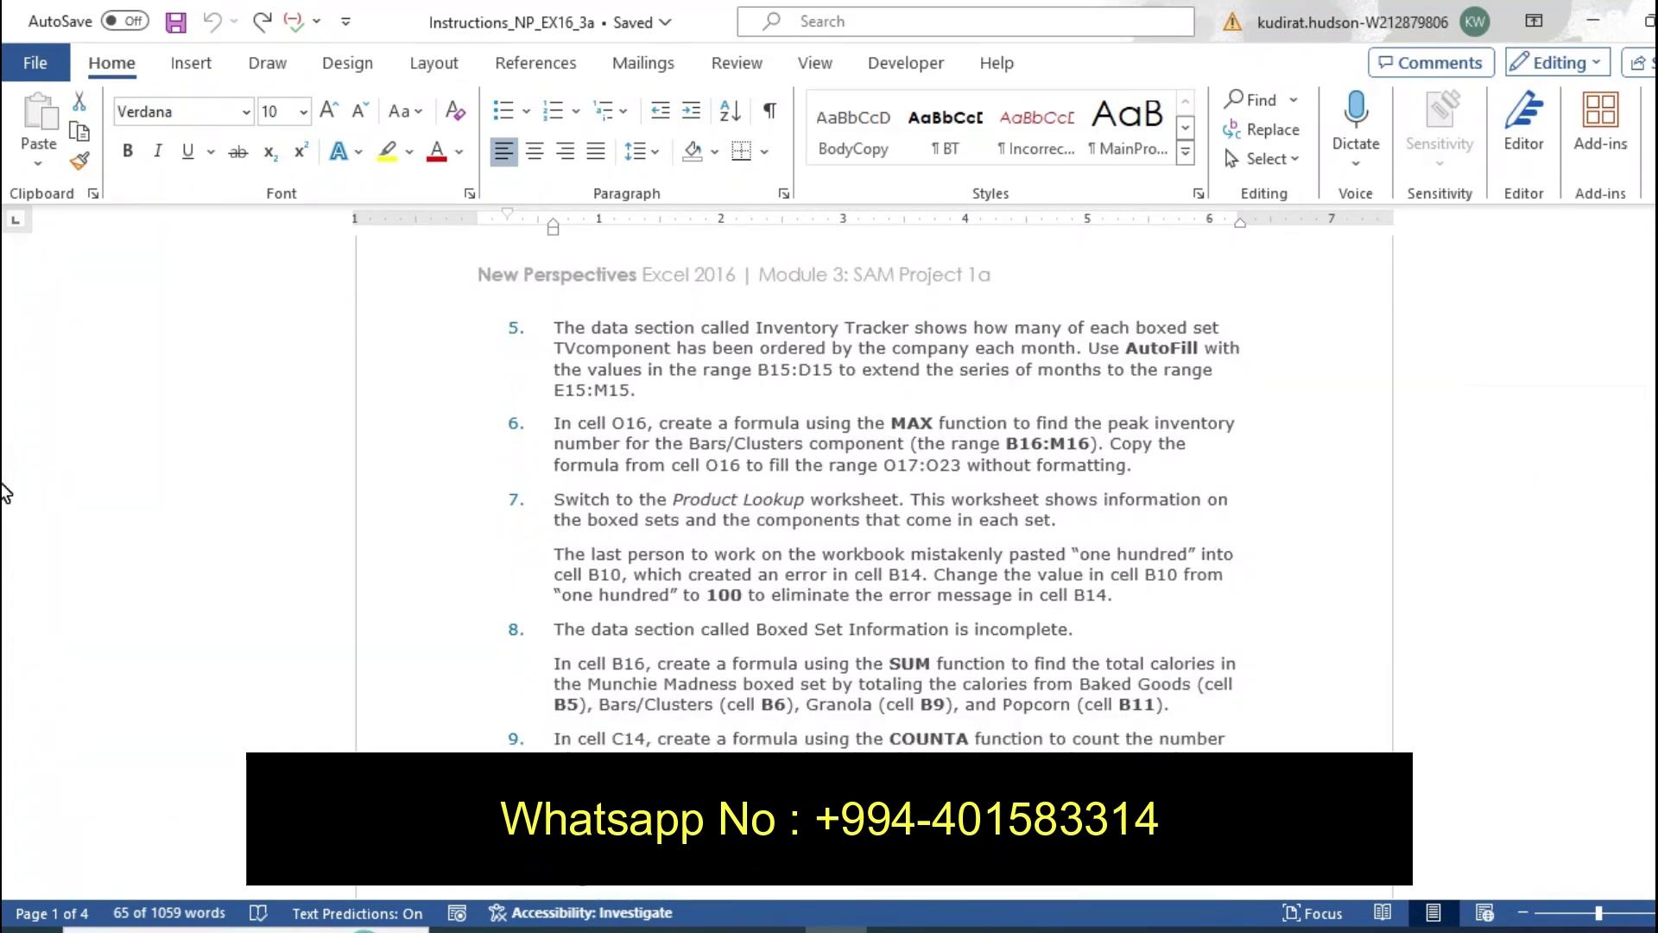
left_click(578, 383)
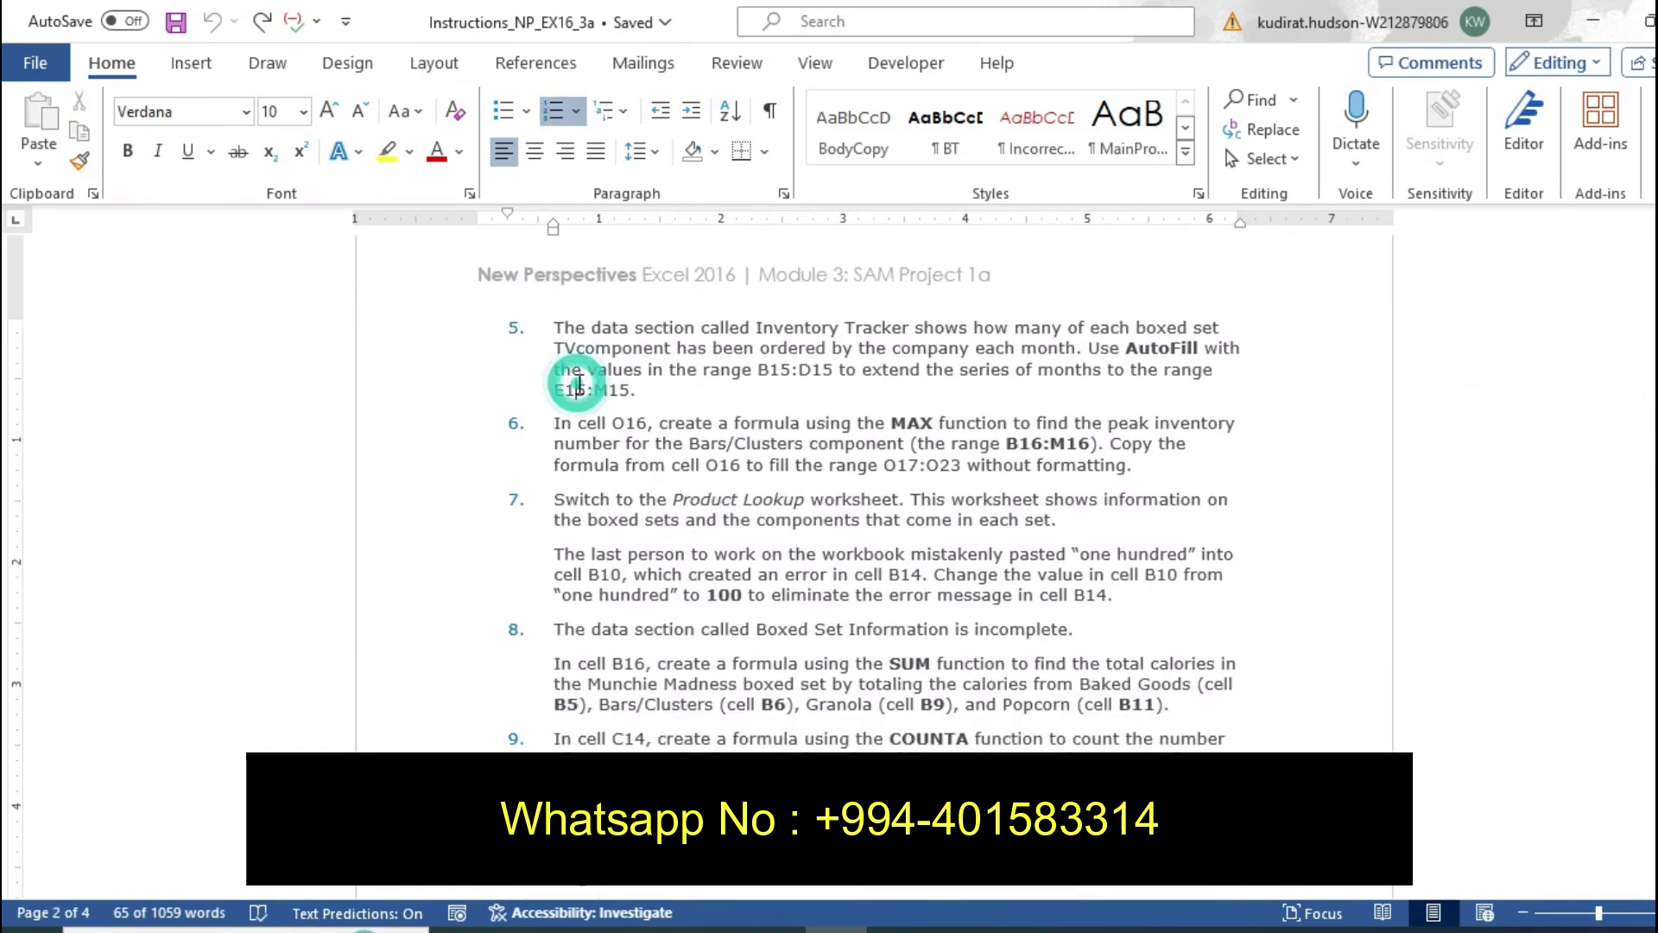
left_click(577, 383)
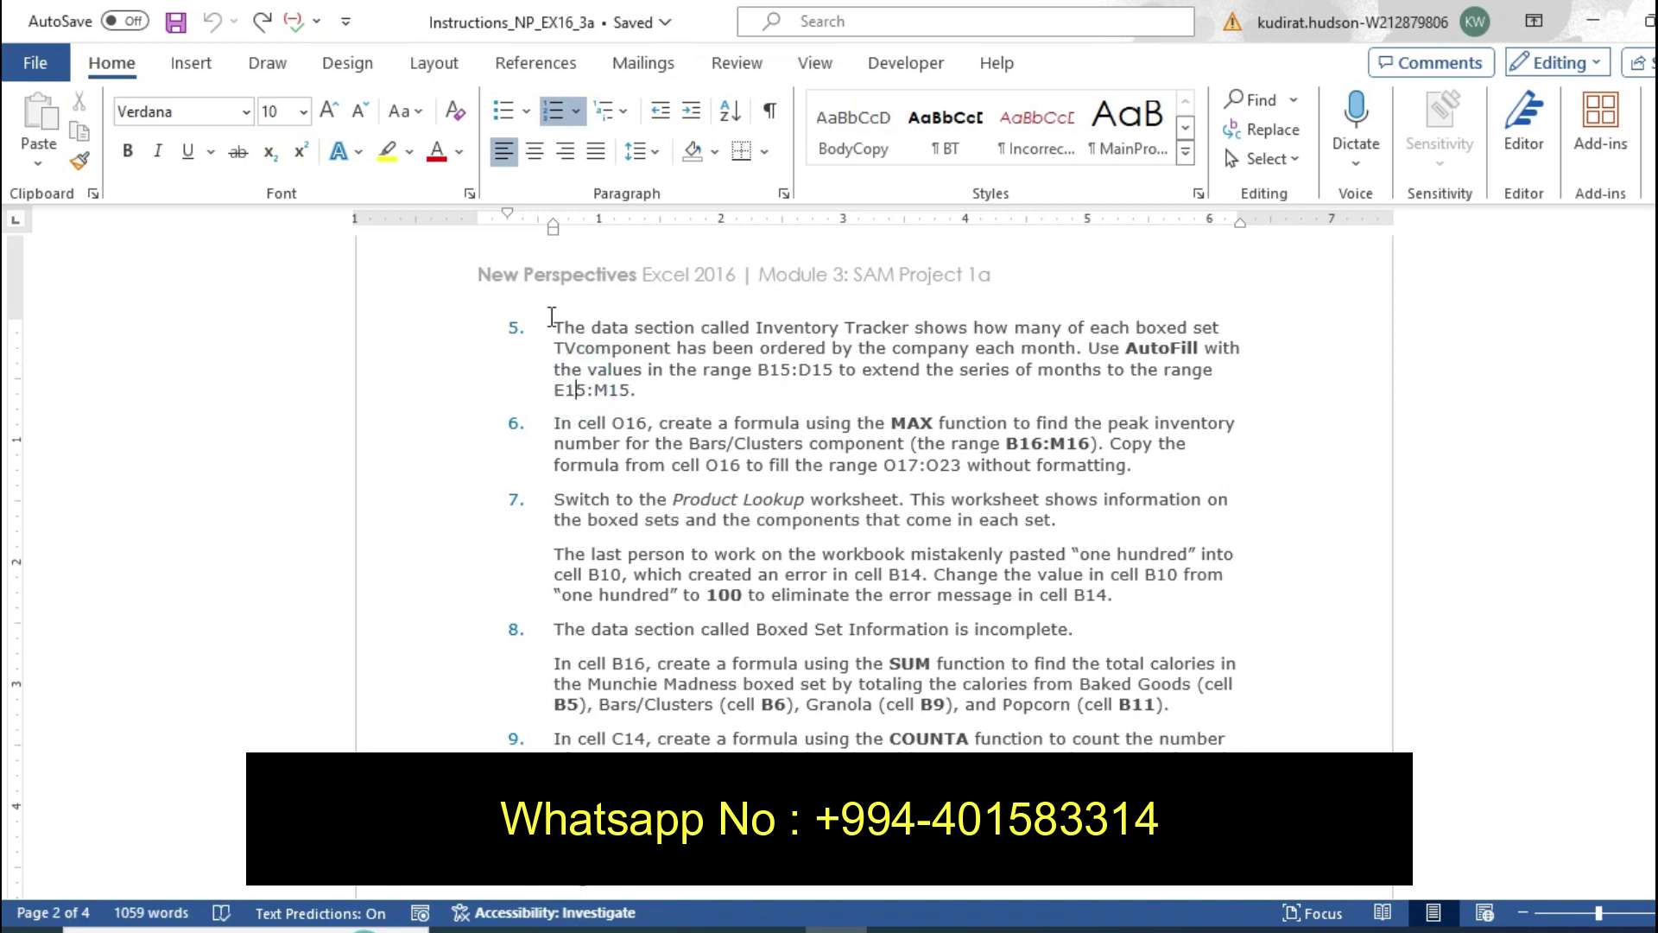
Highlight item 5, the month AutoFill instruction for E15:M15, in yellow and return to Excel
left_click_drag(552, 319, 704, 413)
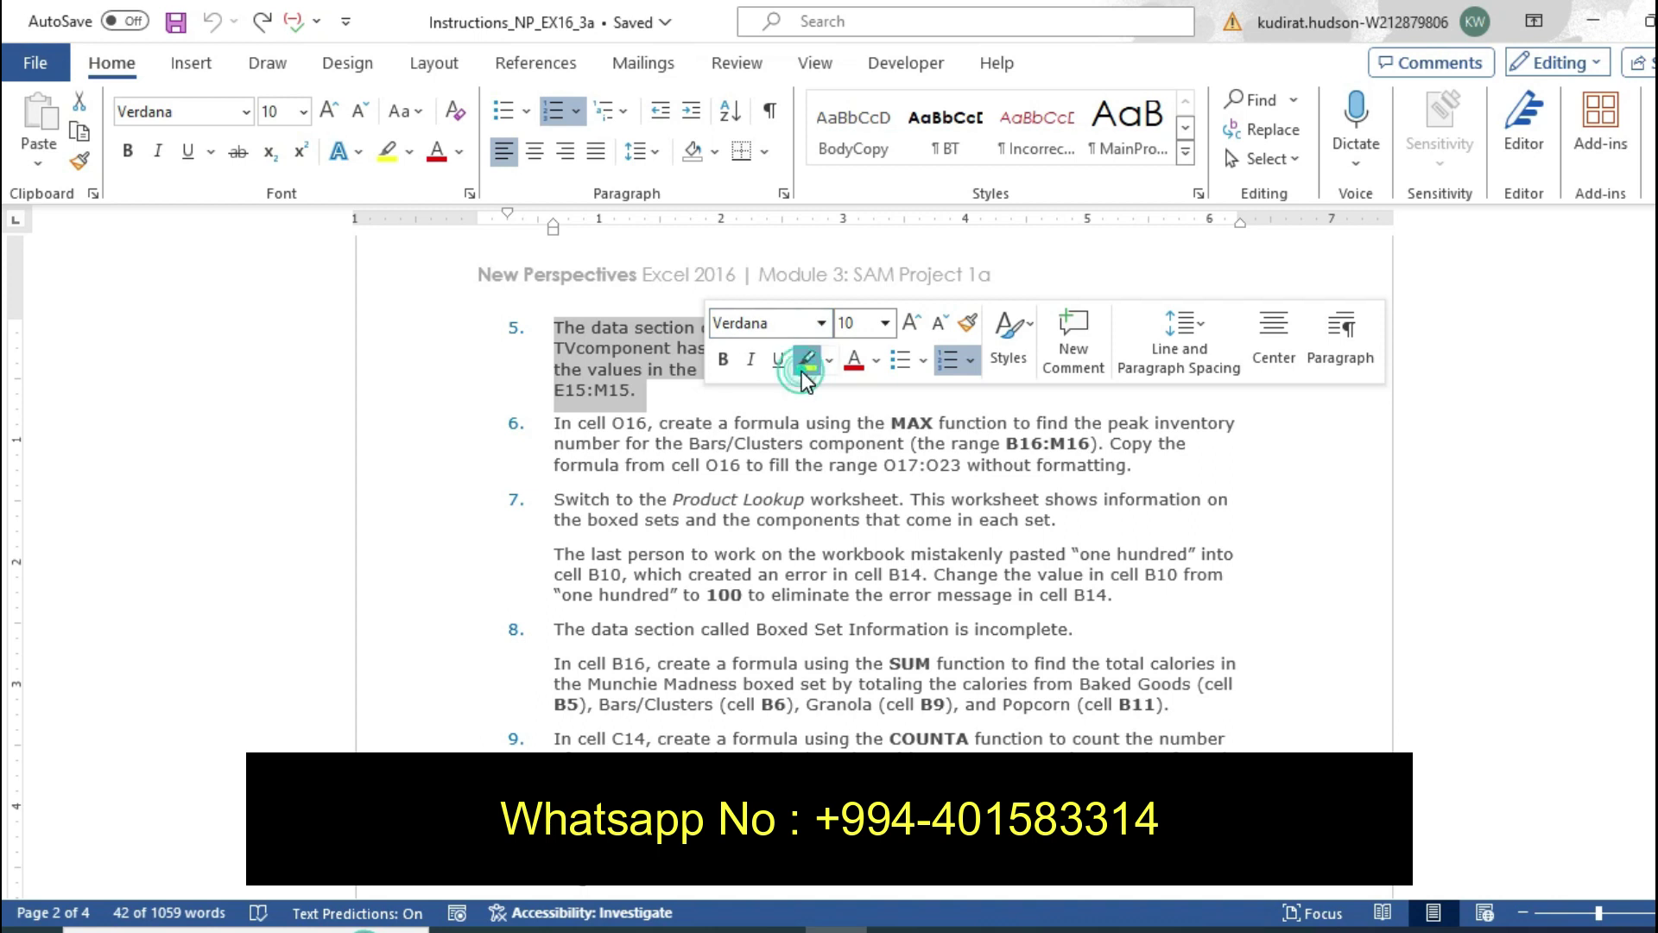
left_click(805, 361)
left_click(797, 398)
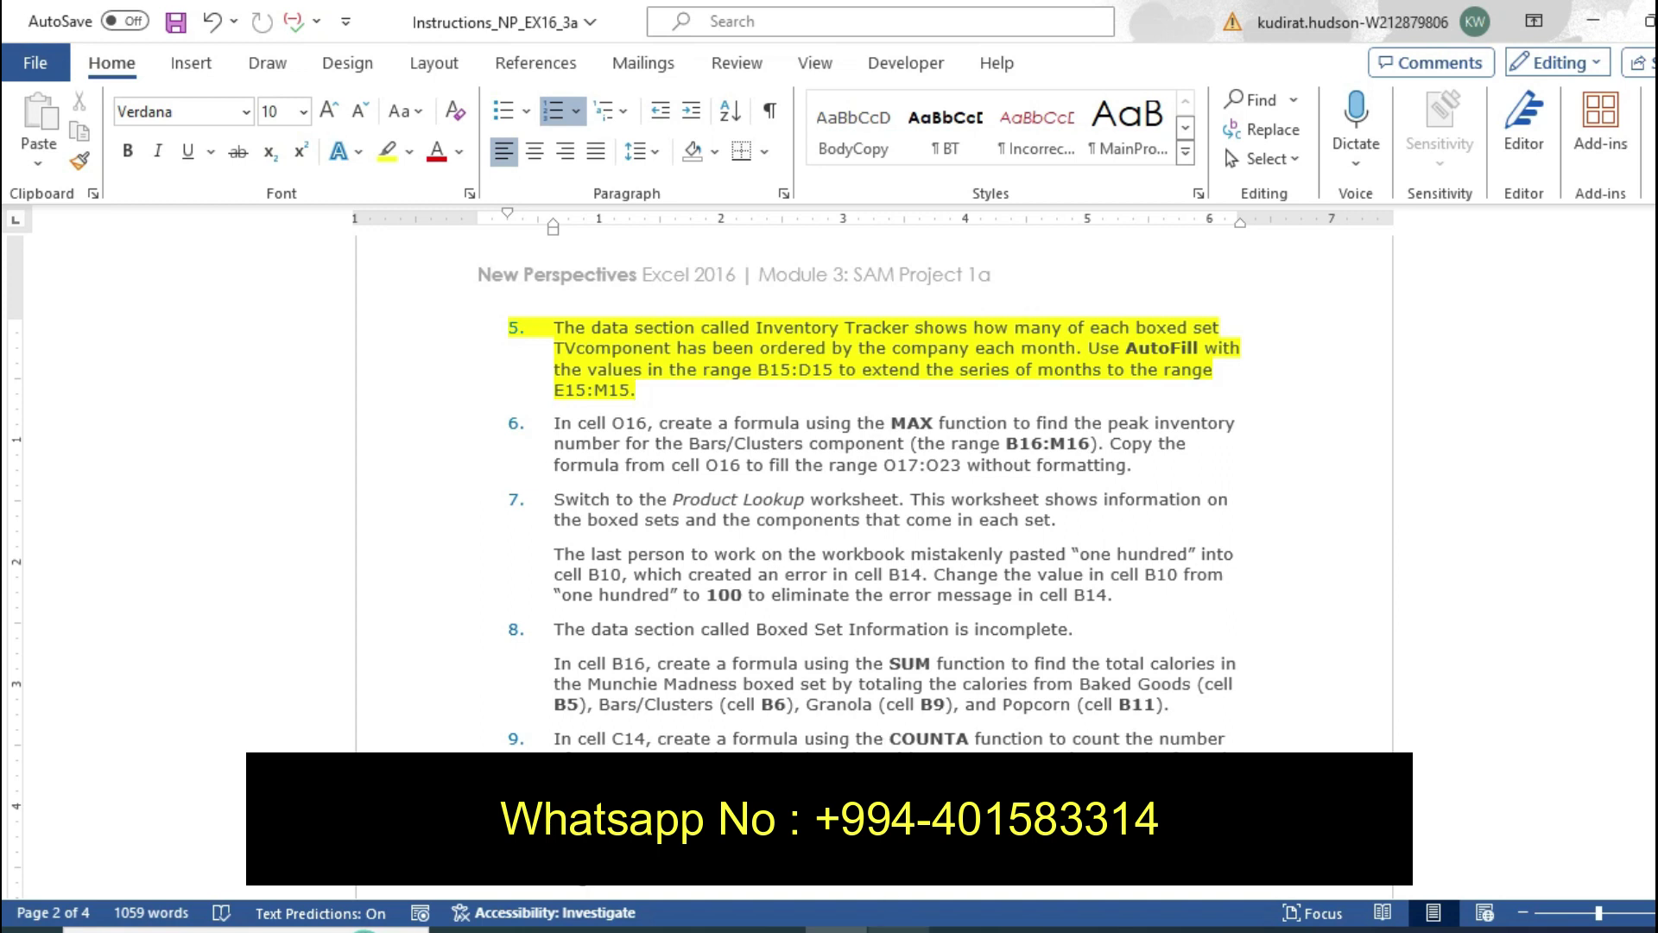
key("alt+Tab")
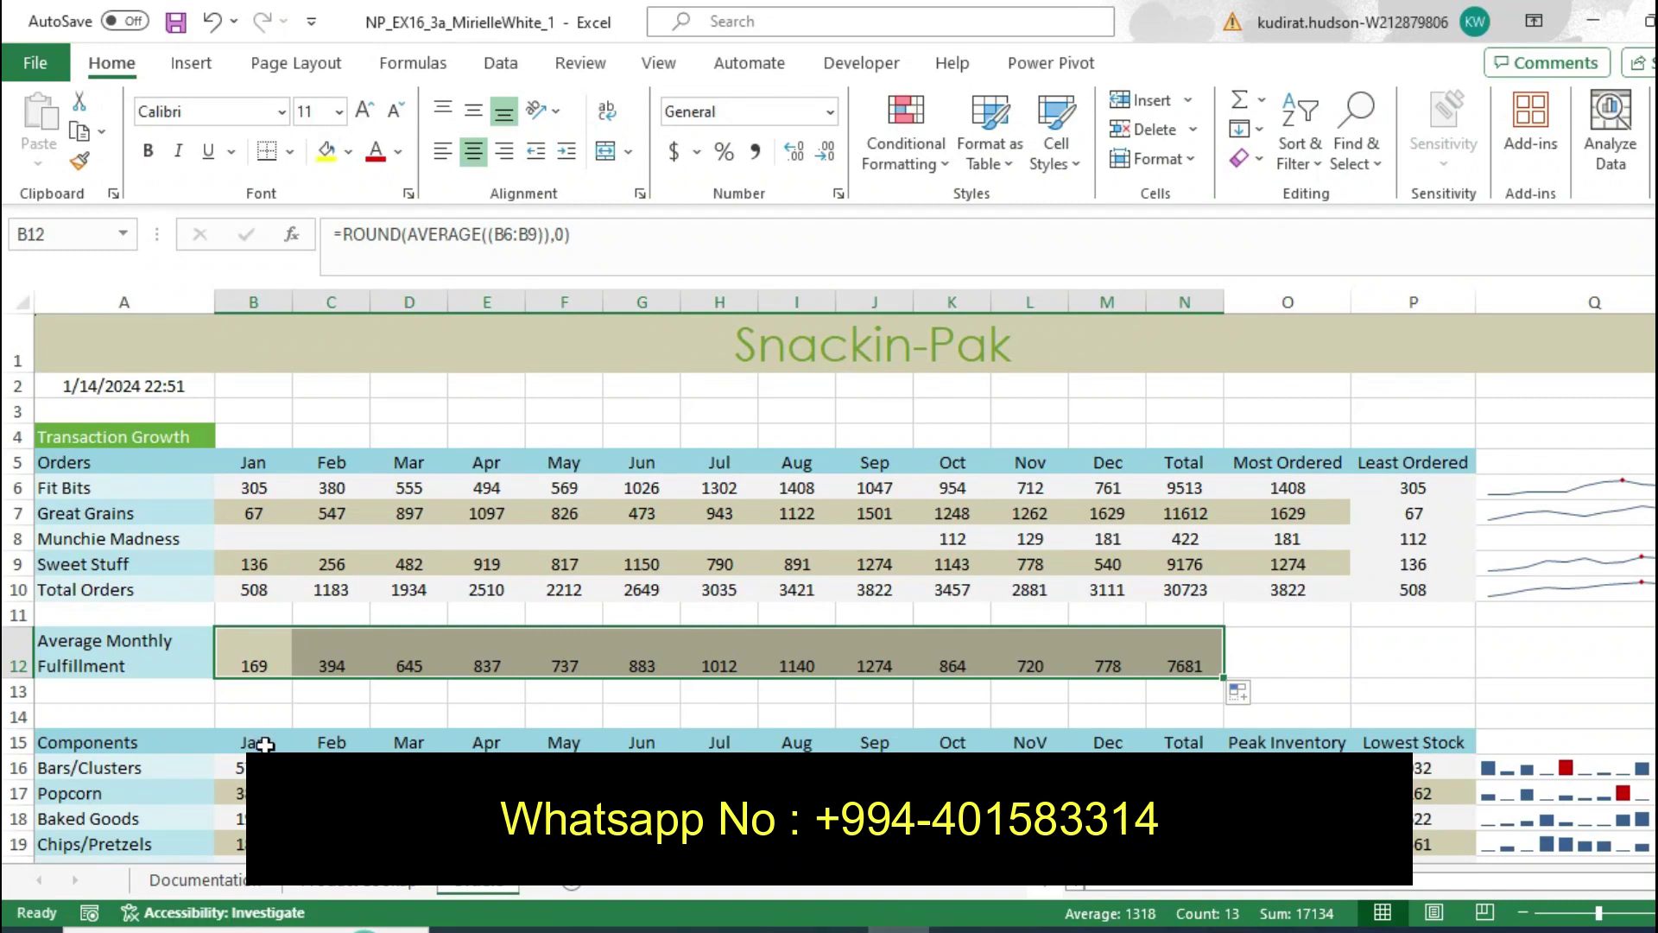
Check the Jan, Mar and May labels in cells B15, D15 and F15
left_click(264, 745)
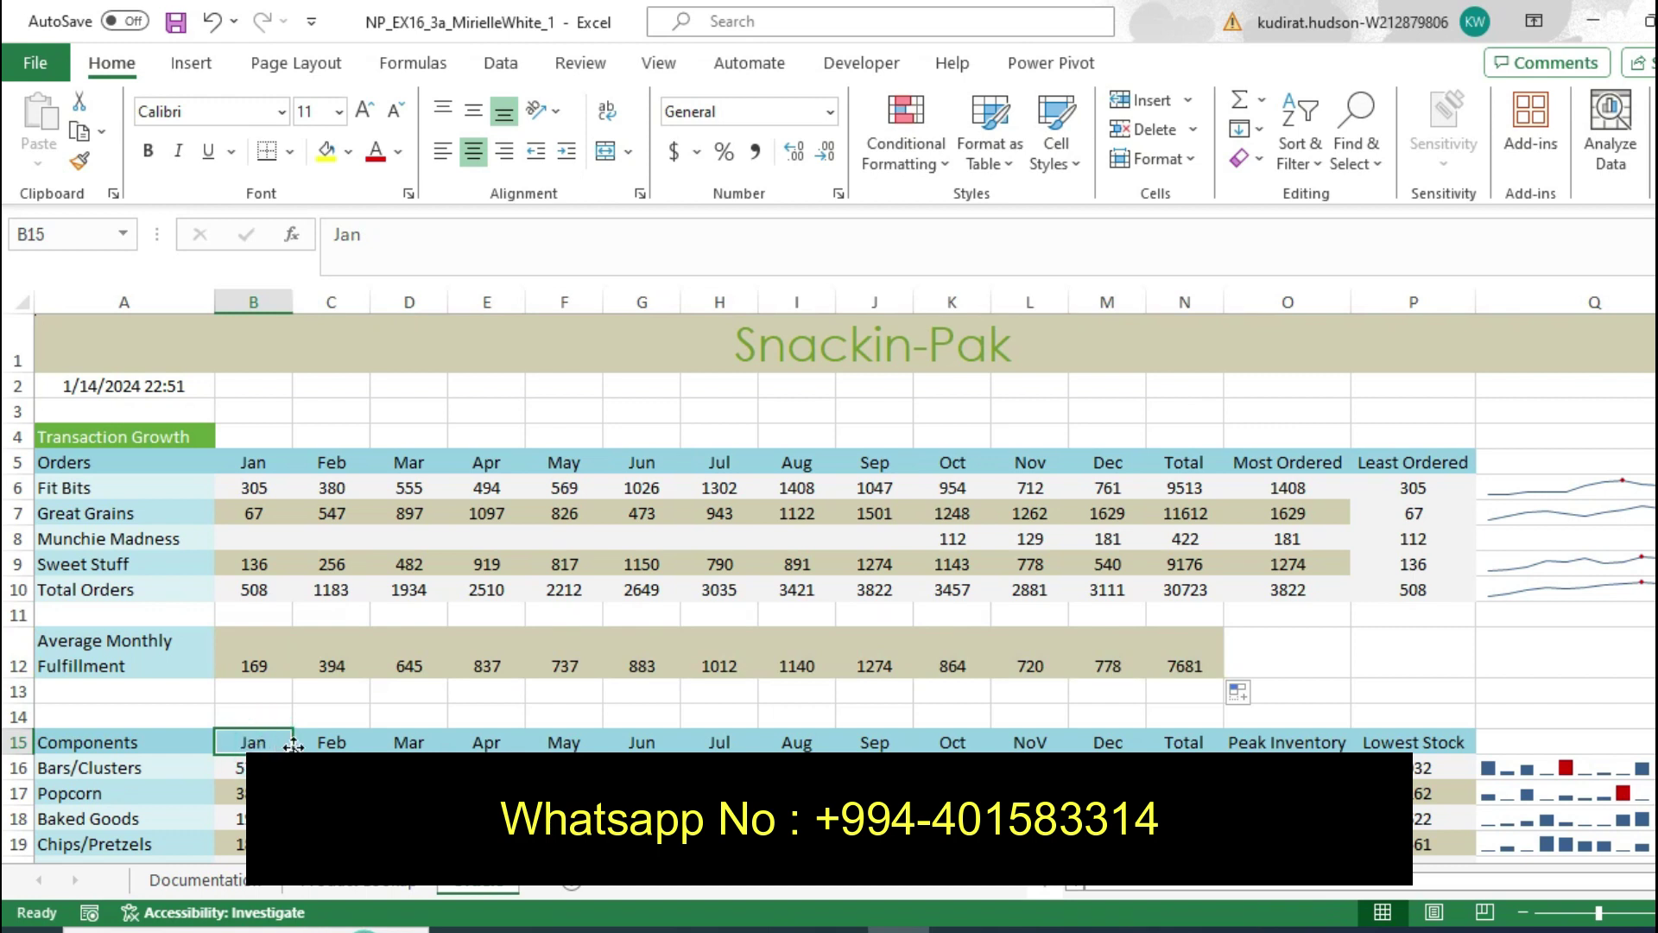
left_click(388, 738)
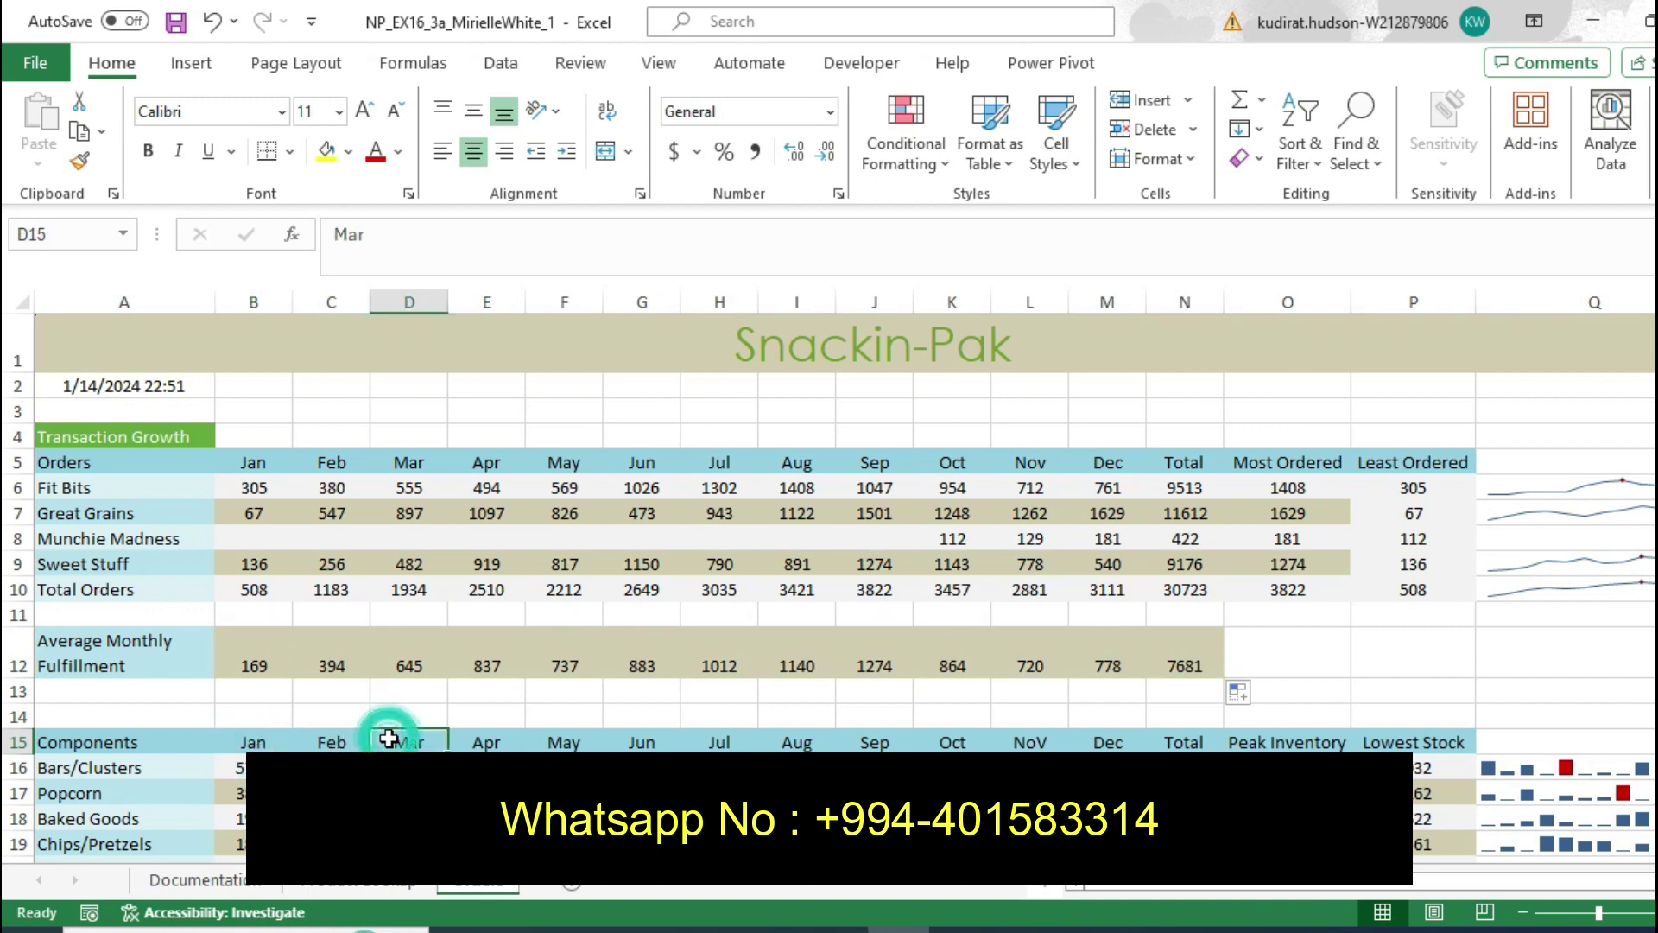
left_click(570, 741)
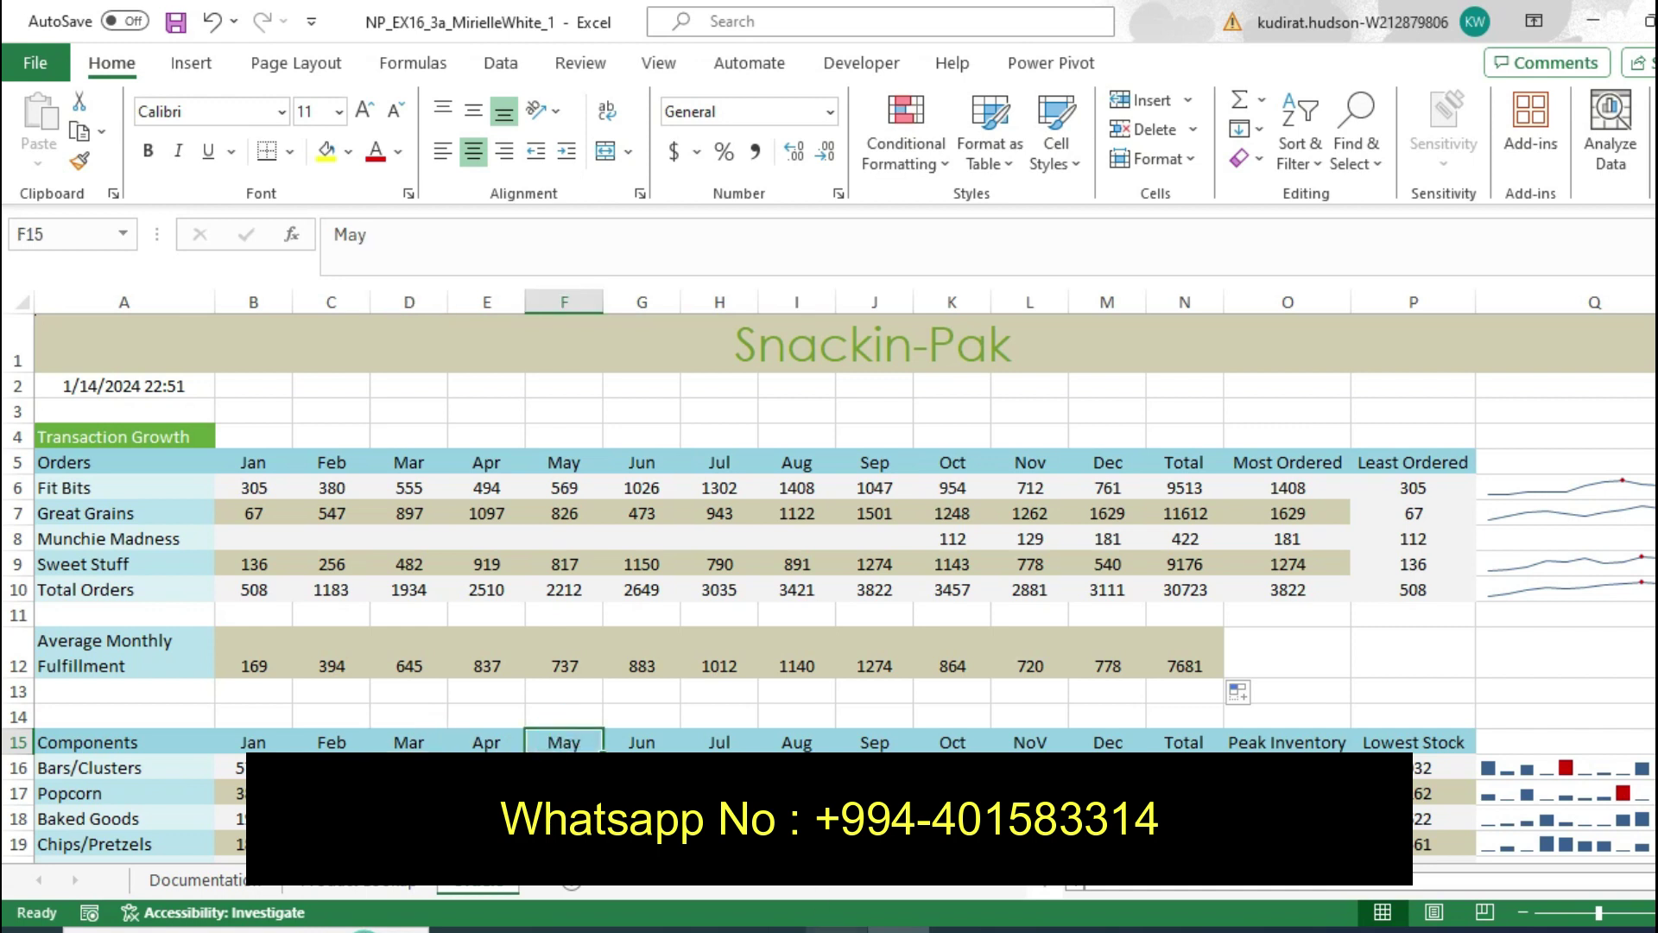
Back in the Word instructions, remove item 5's yellow highlight
left_click(838, 929)
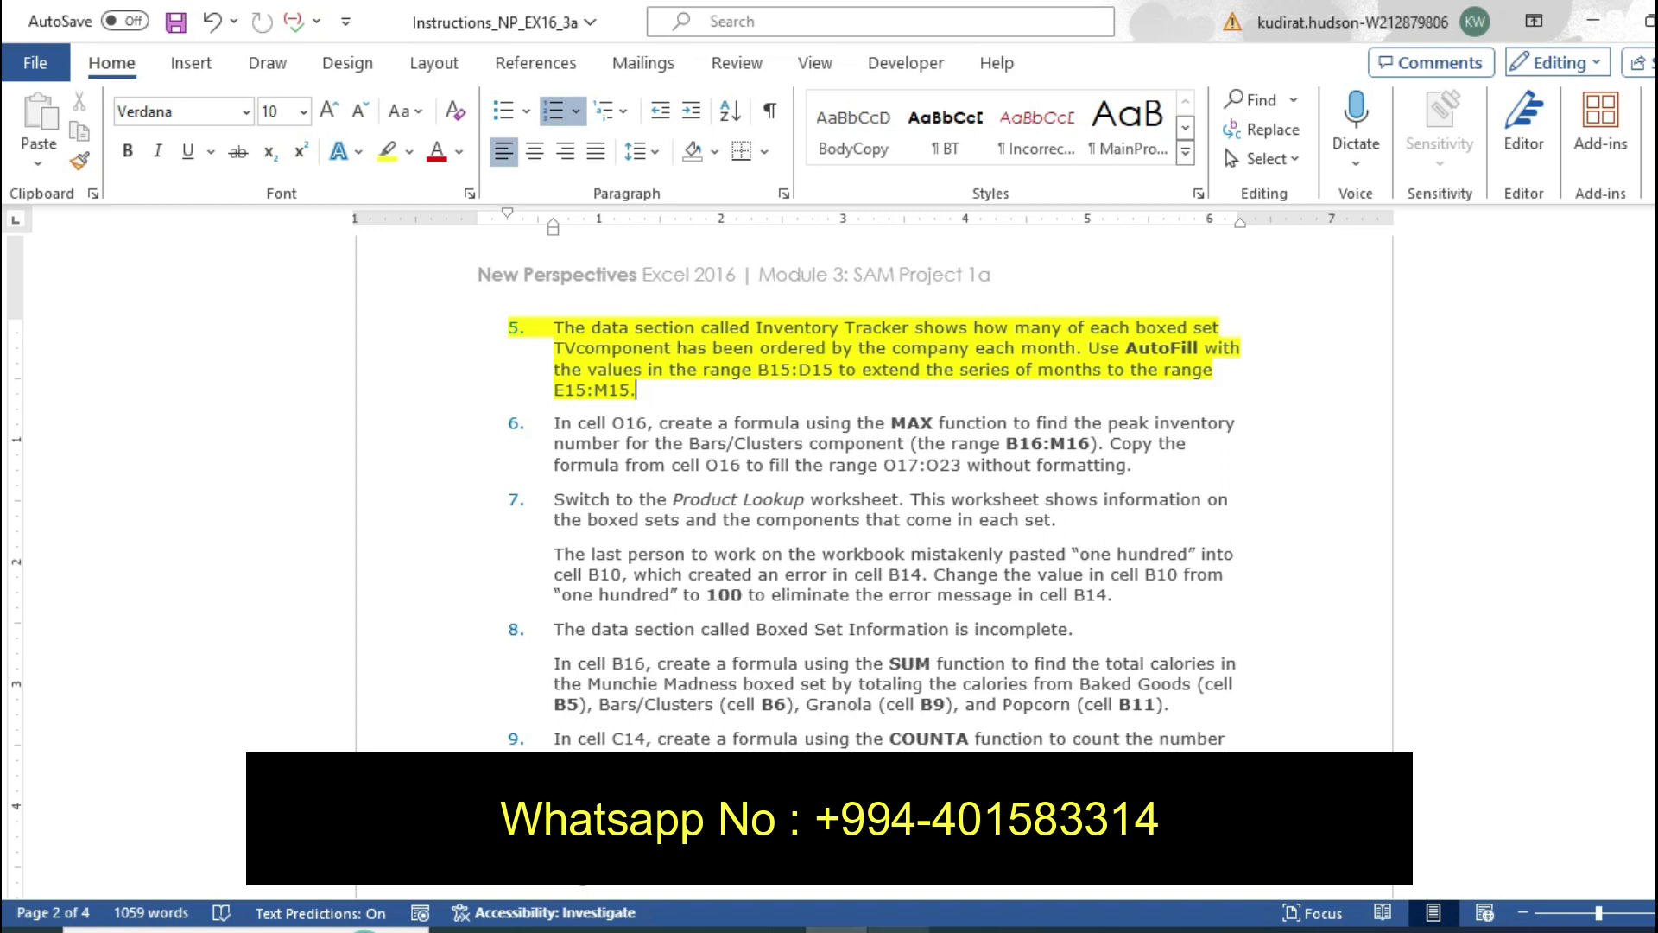
key("alt+Tab")
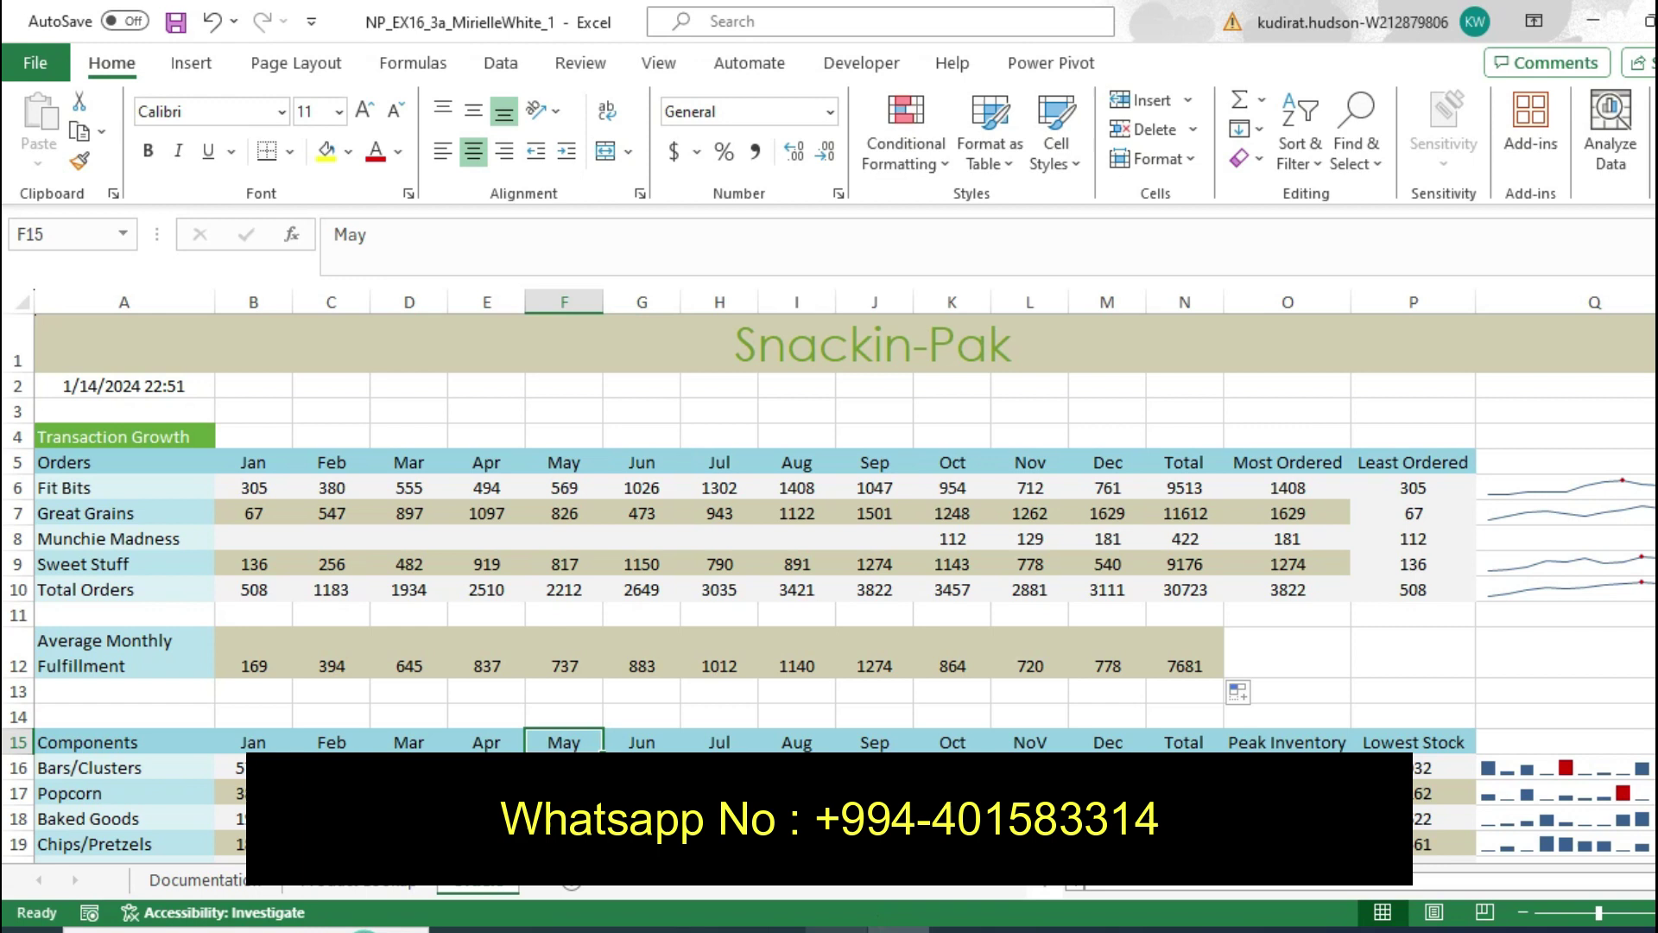
left_click(837, 920)
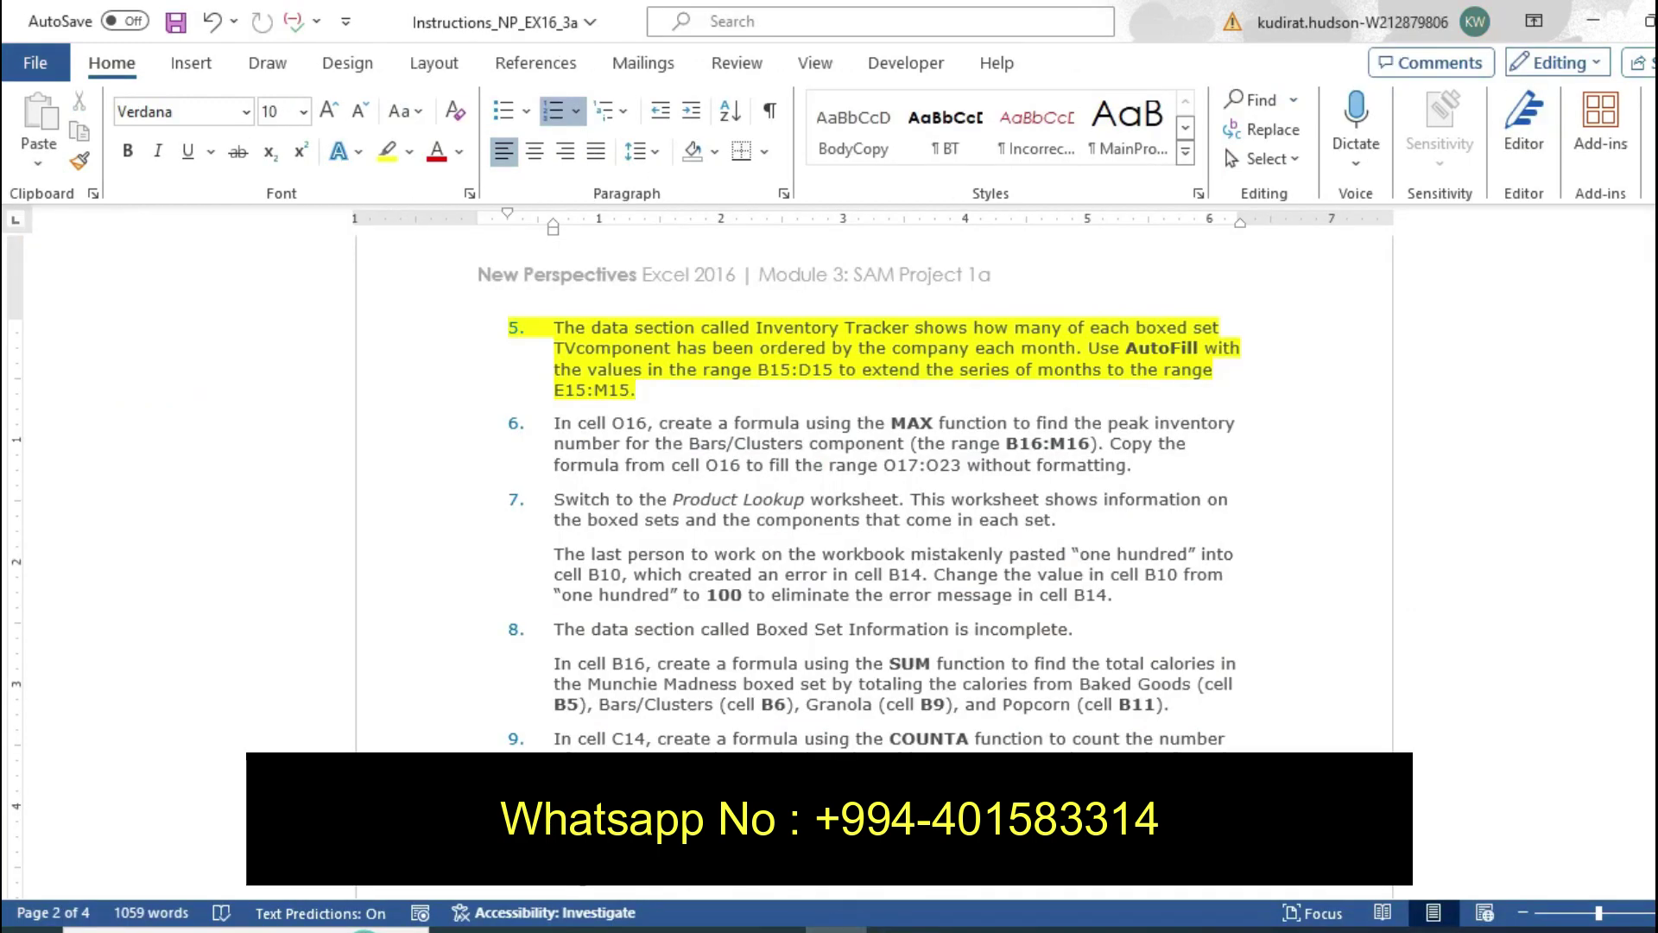
key("ctrl+z")
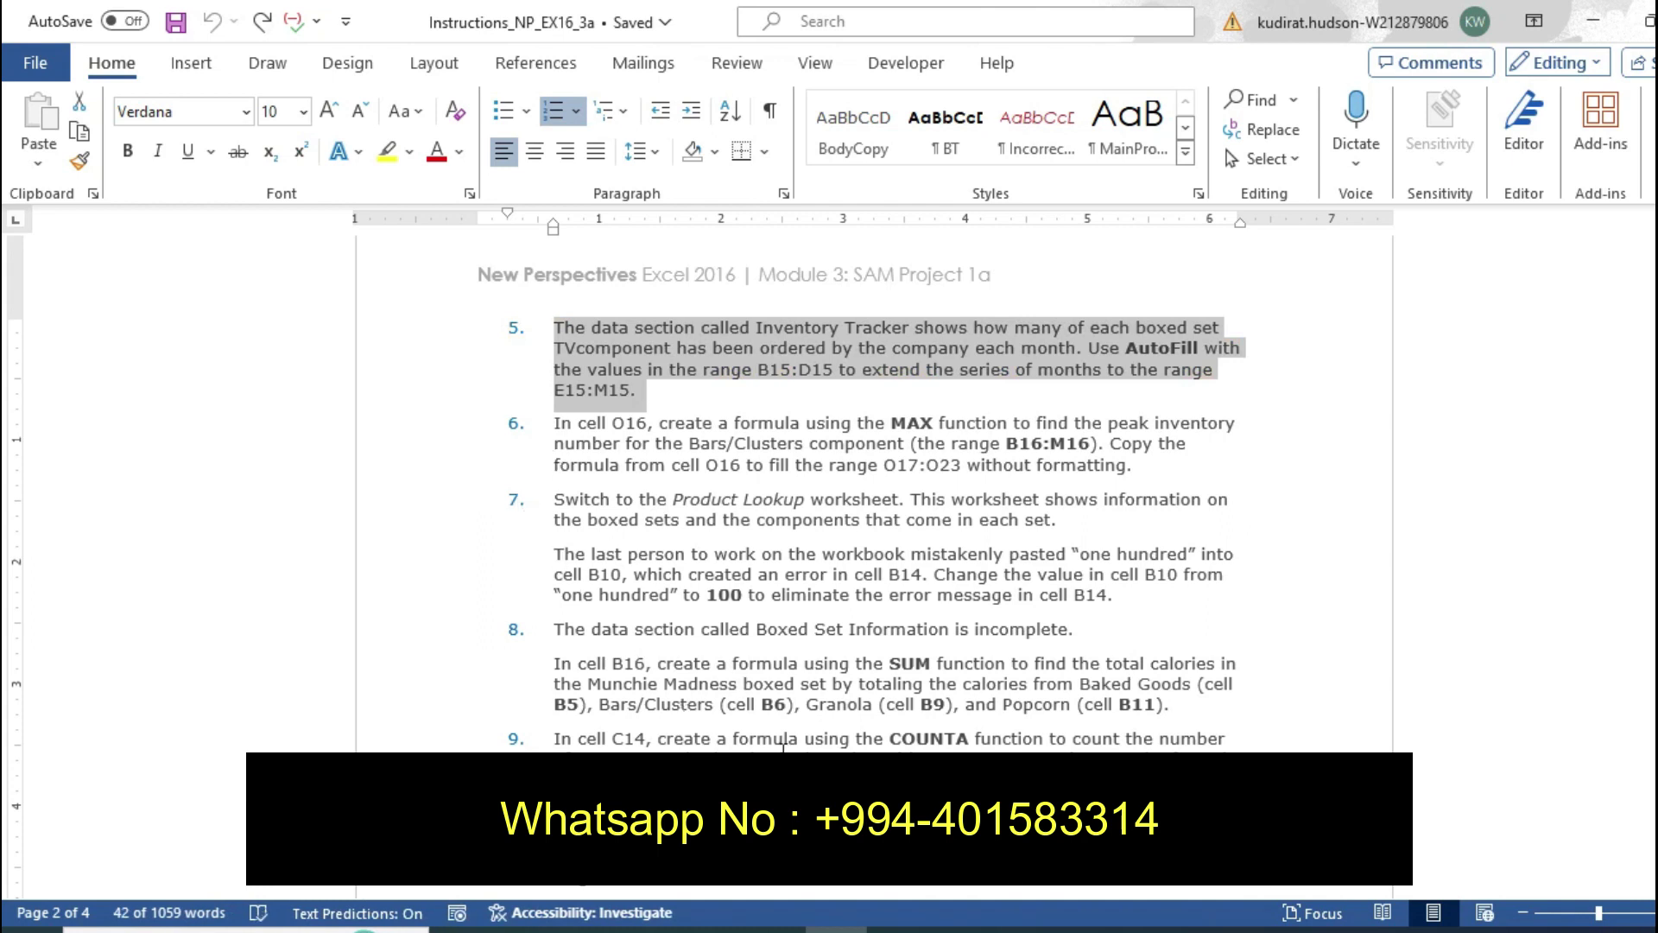
In Excel, select the Jan through Apr month headers in B15:E15
left_click(391, 930)
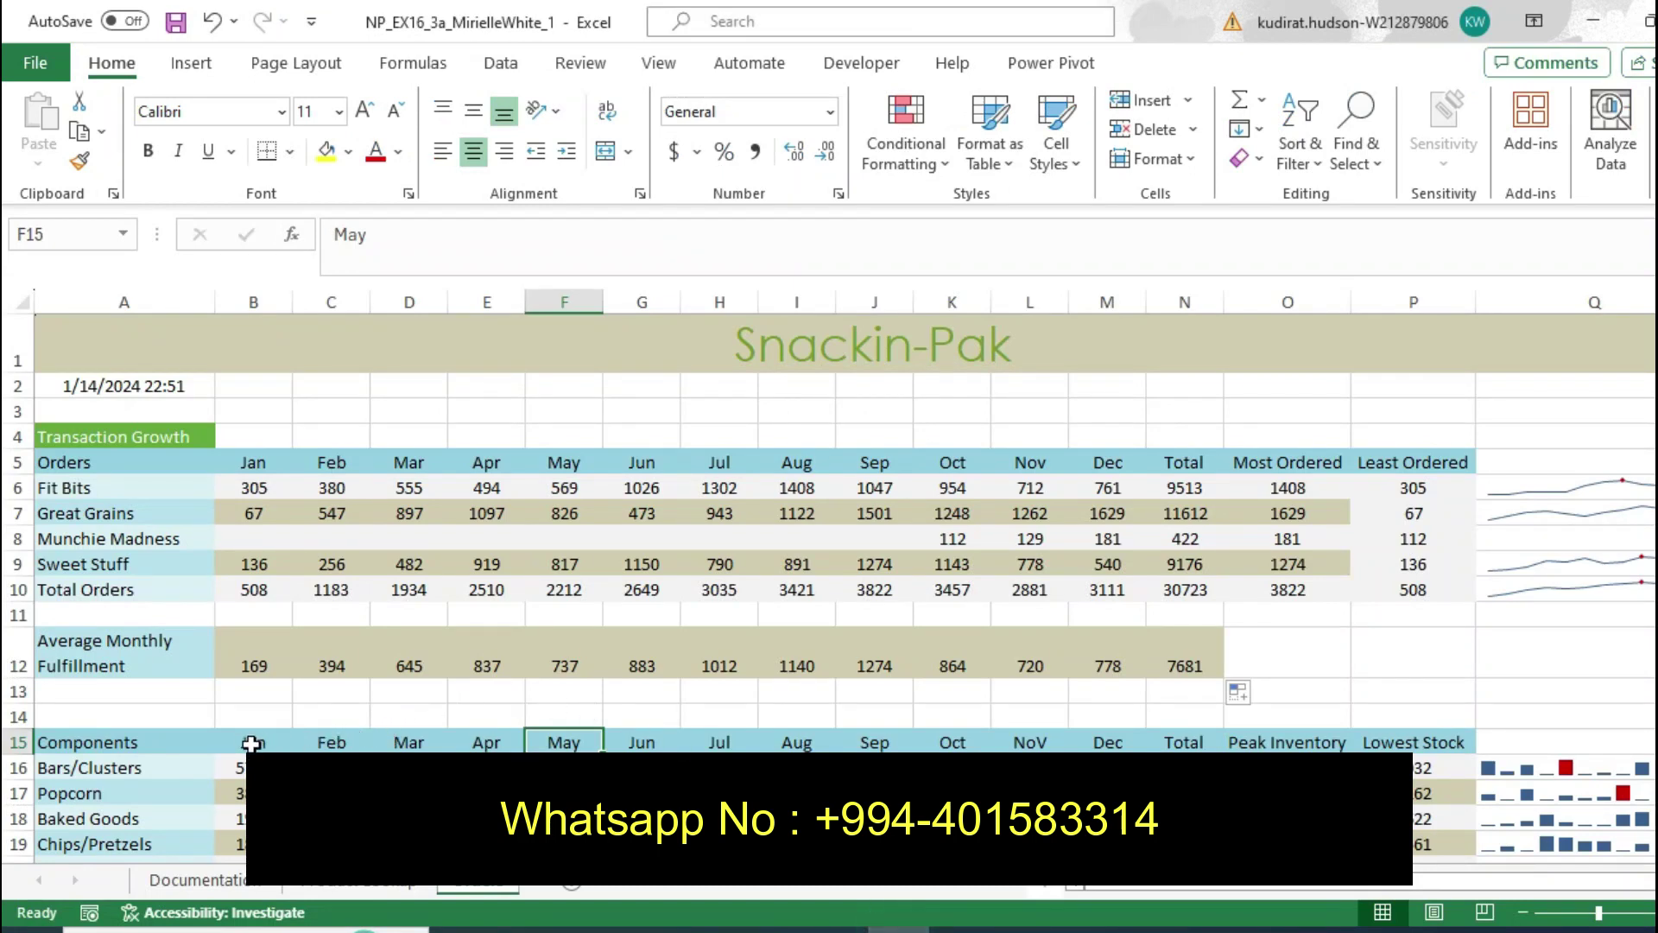
left_click_drag(250, 744, 562, 745)
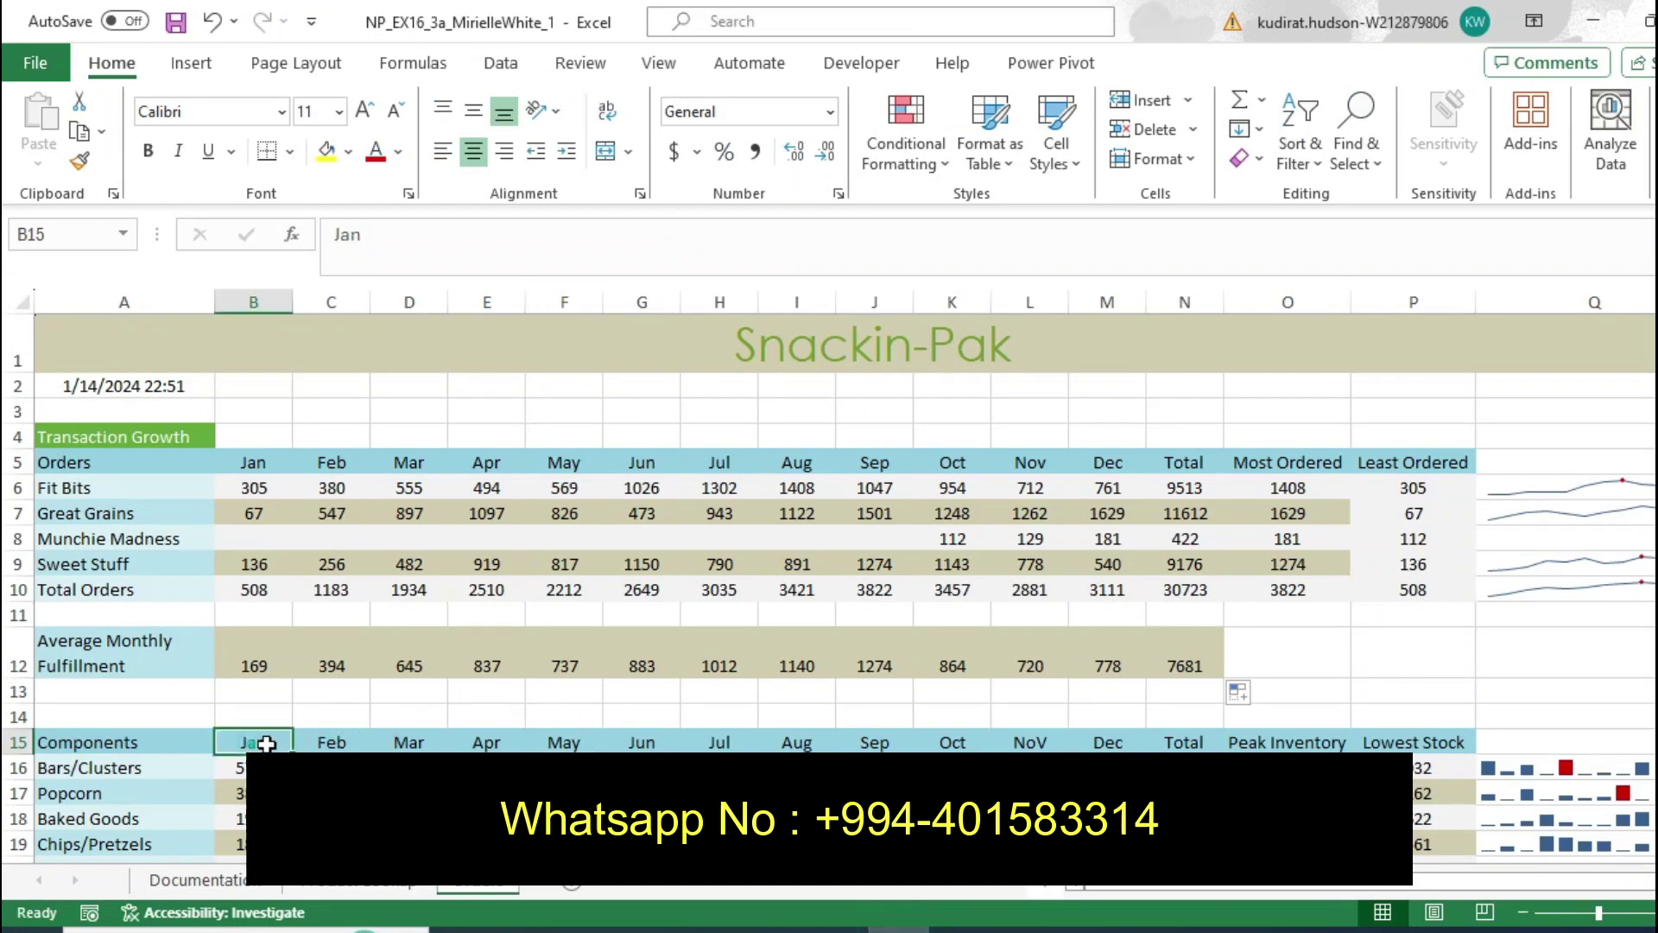
left_click(563, 744)
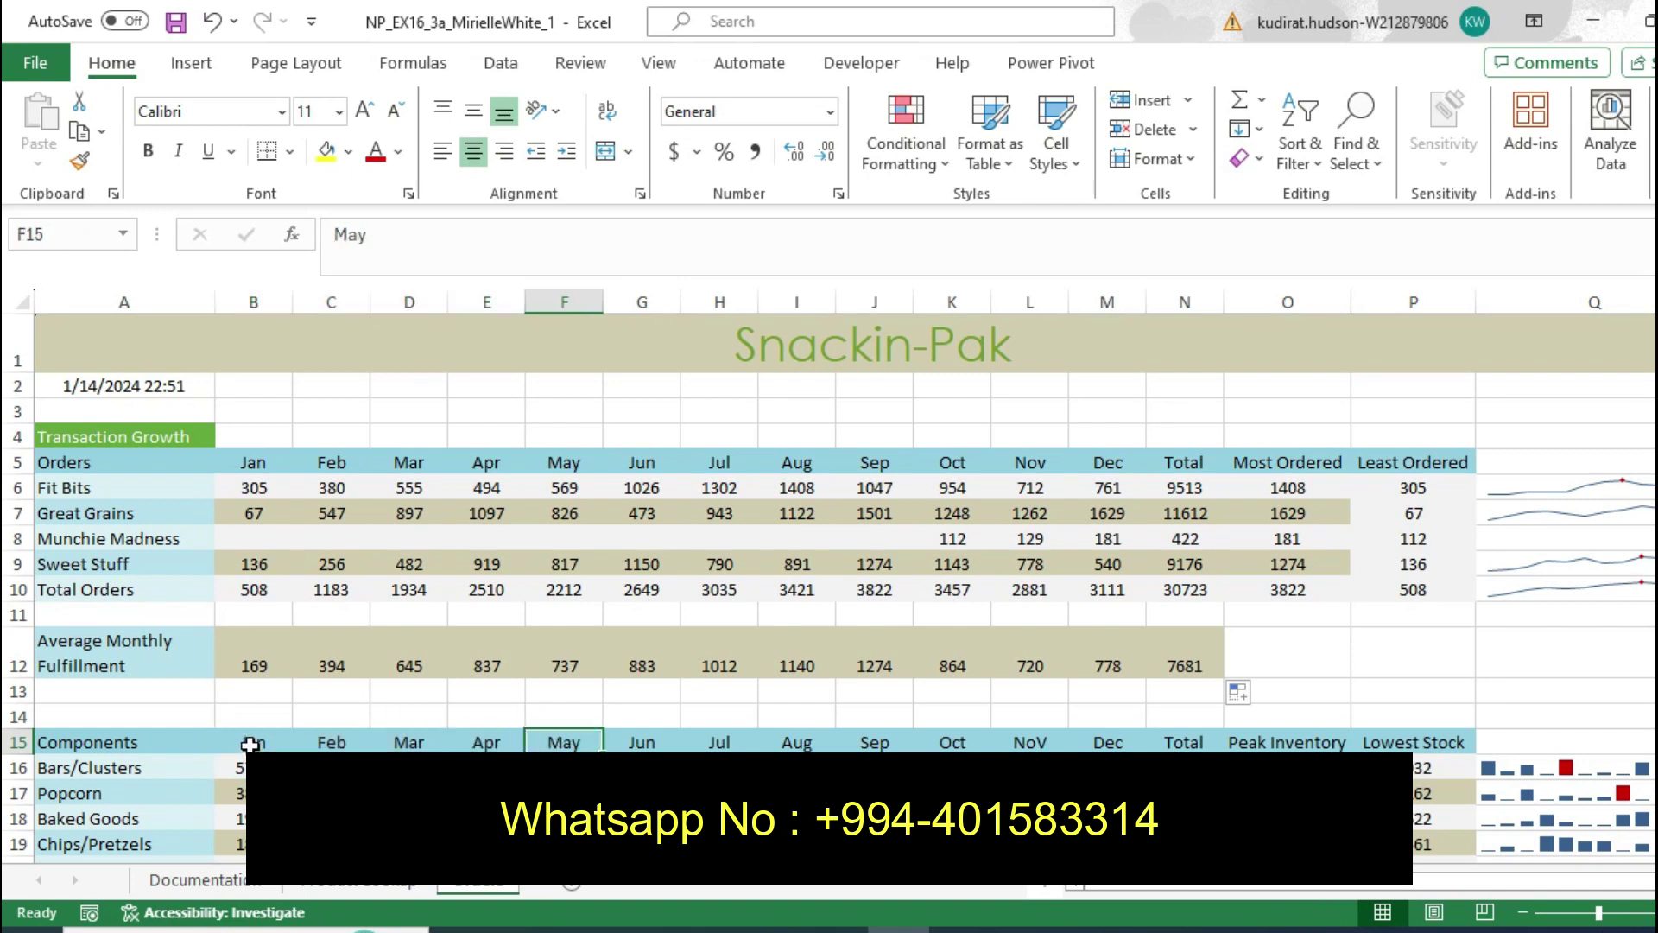
left_click_drag(251, 739, 1077, 748)
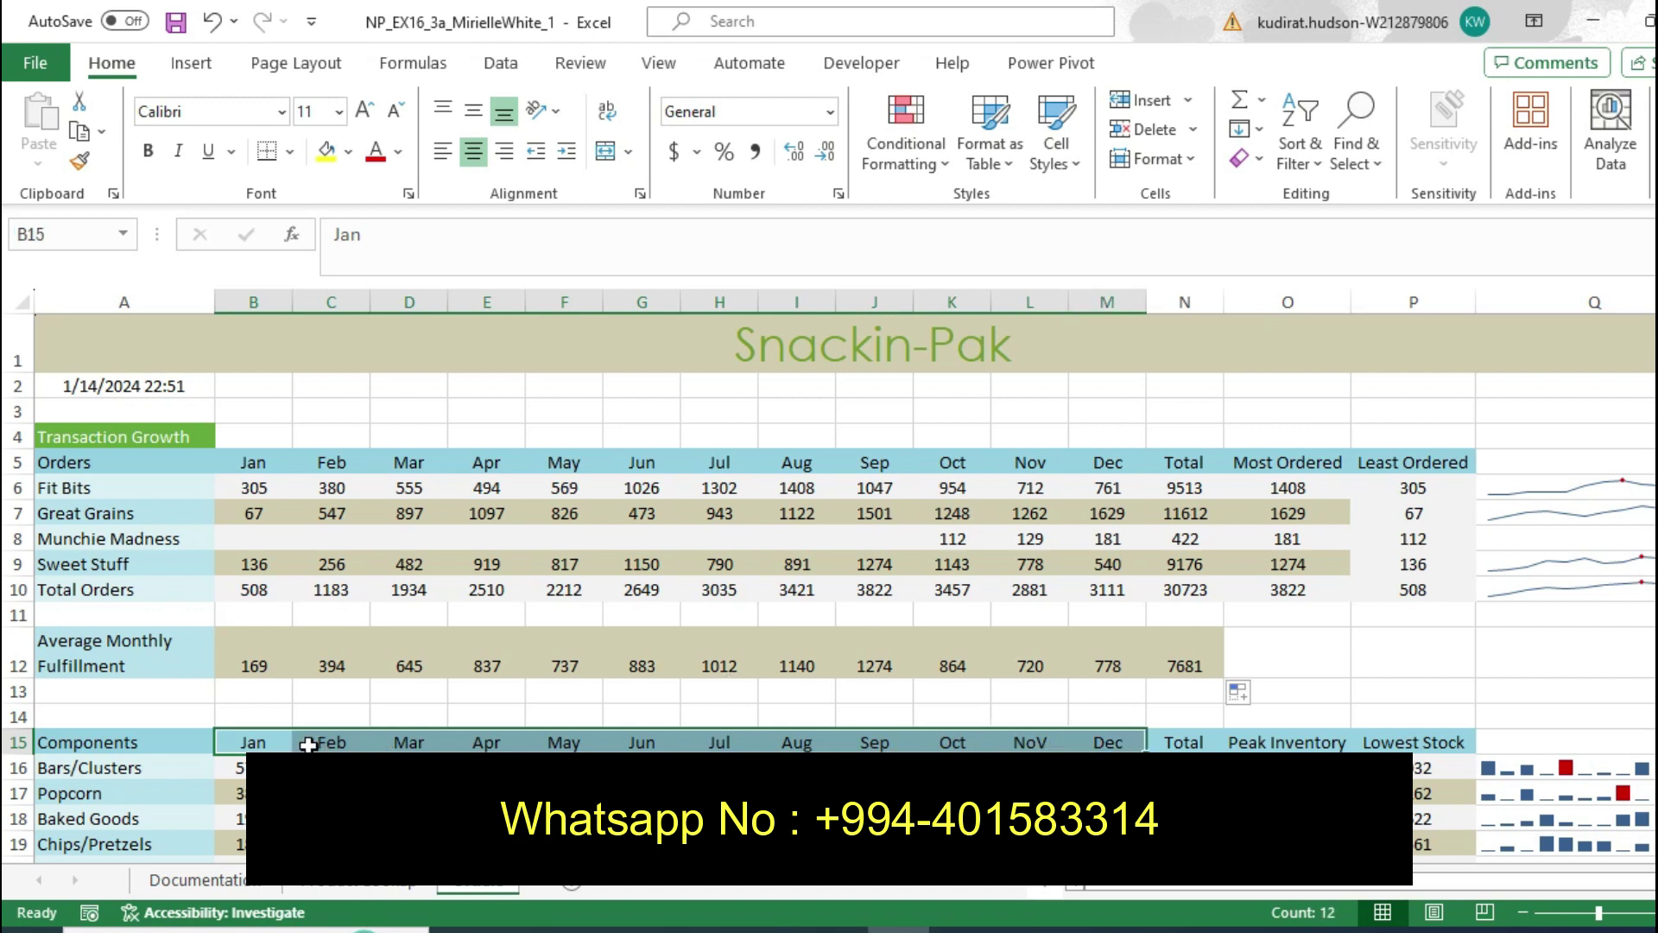
left_click_drag(279, 742, 333, 736)
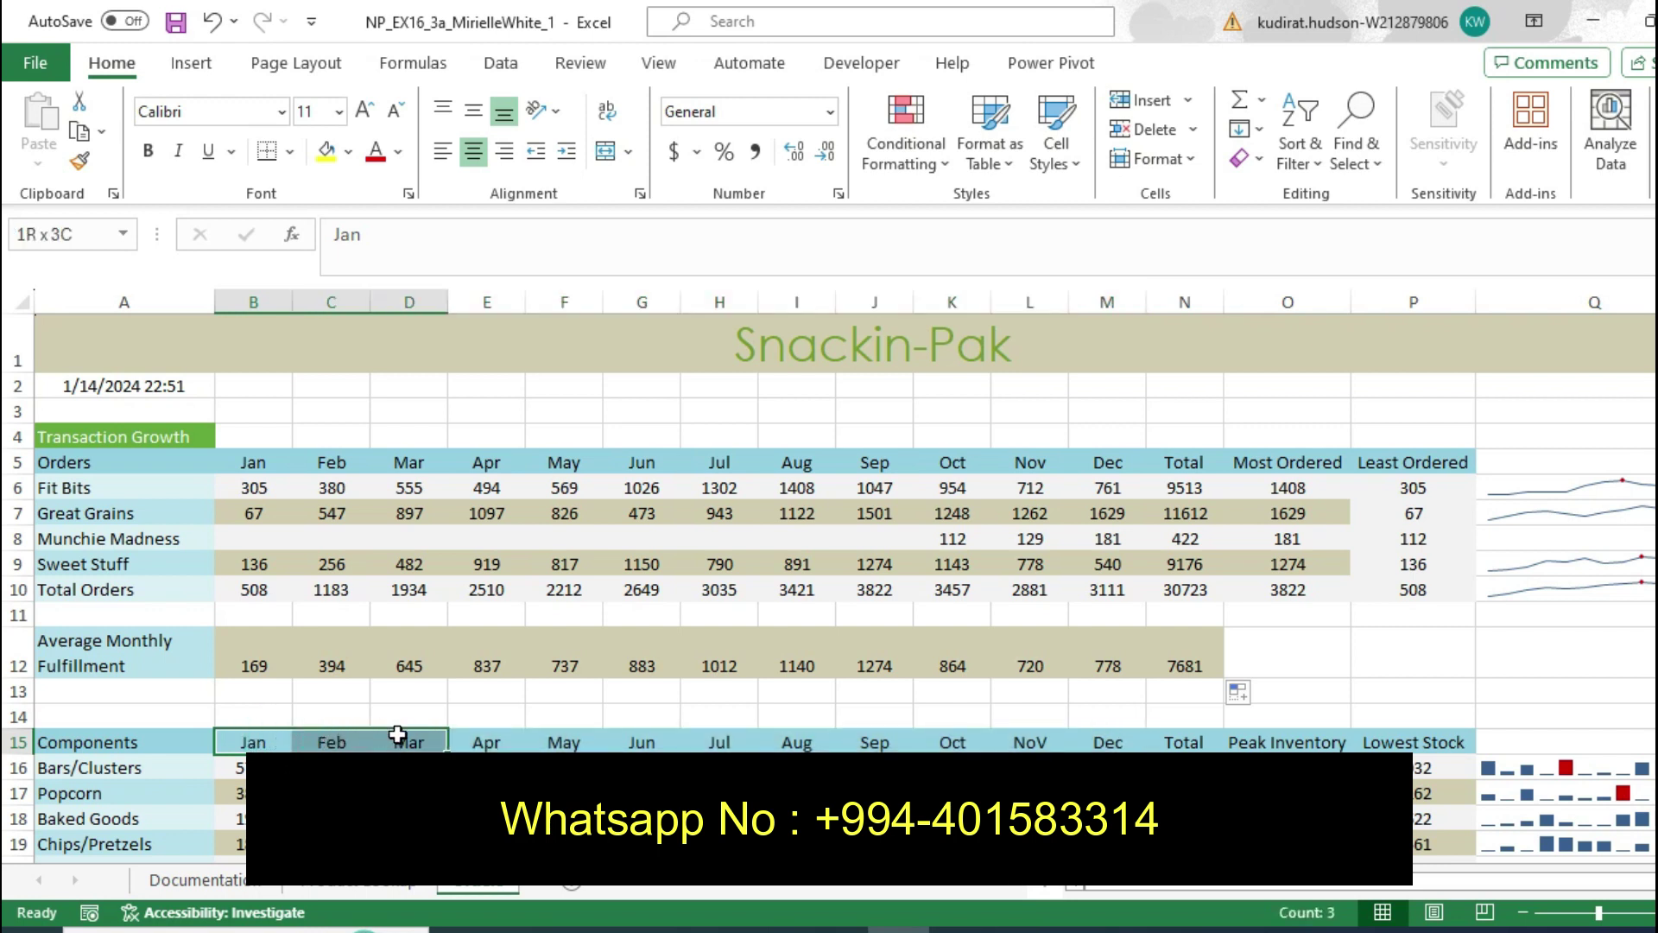
left_click_drag(332, 736, 458, 745)
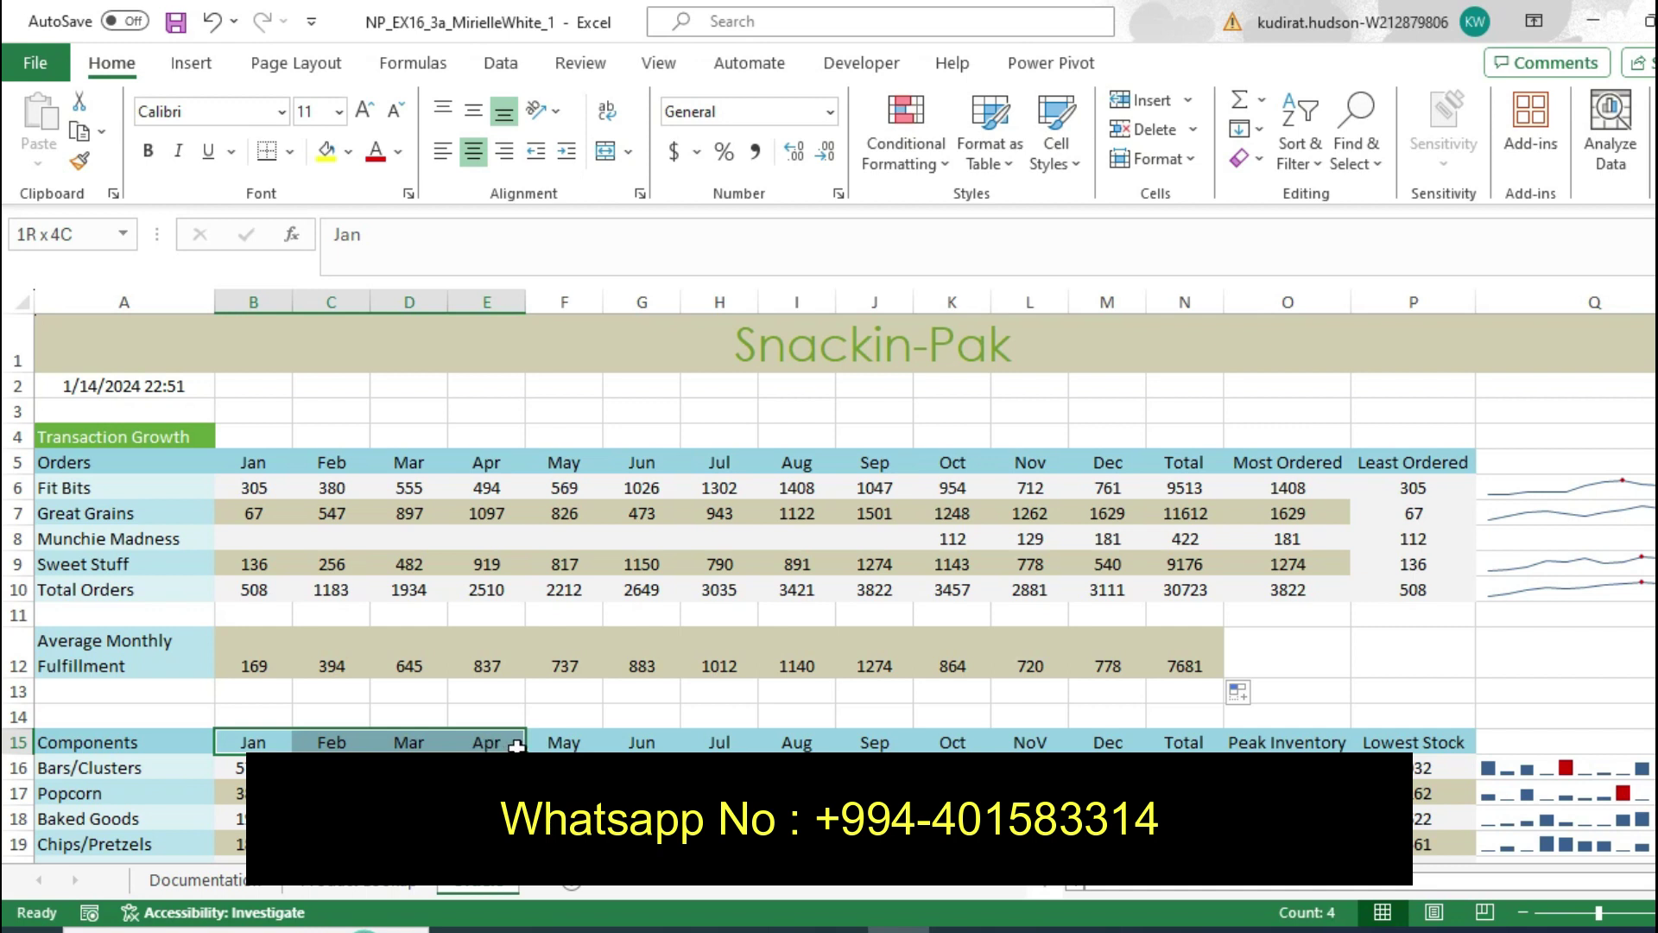
left_click_drag(515, 745, 516, 745)
AutoFill the month series from B15:E15 through Dec in M15
left_click_drag(527, 749, 891, 741)
left_click_drag(892, 741, 1103, 741)
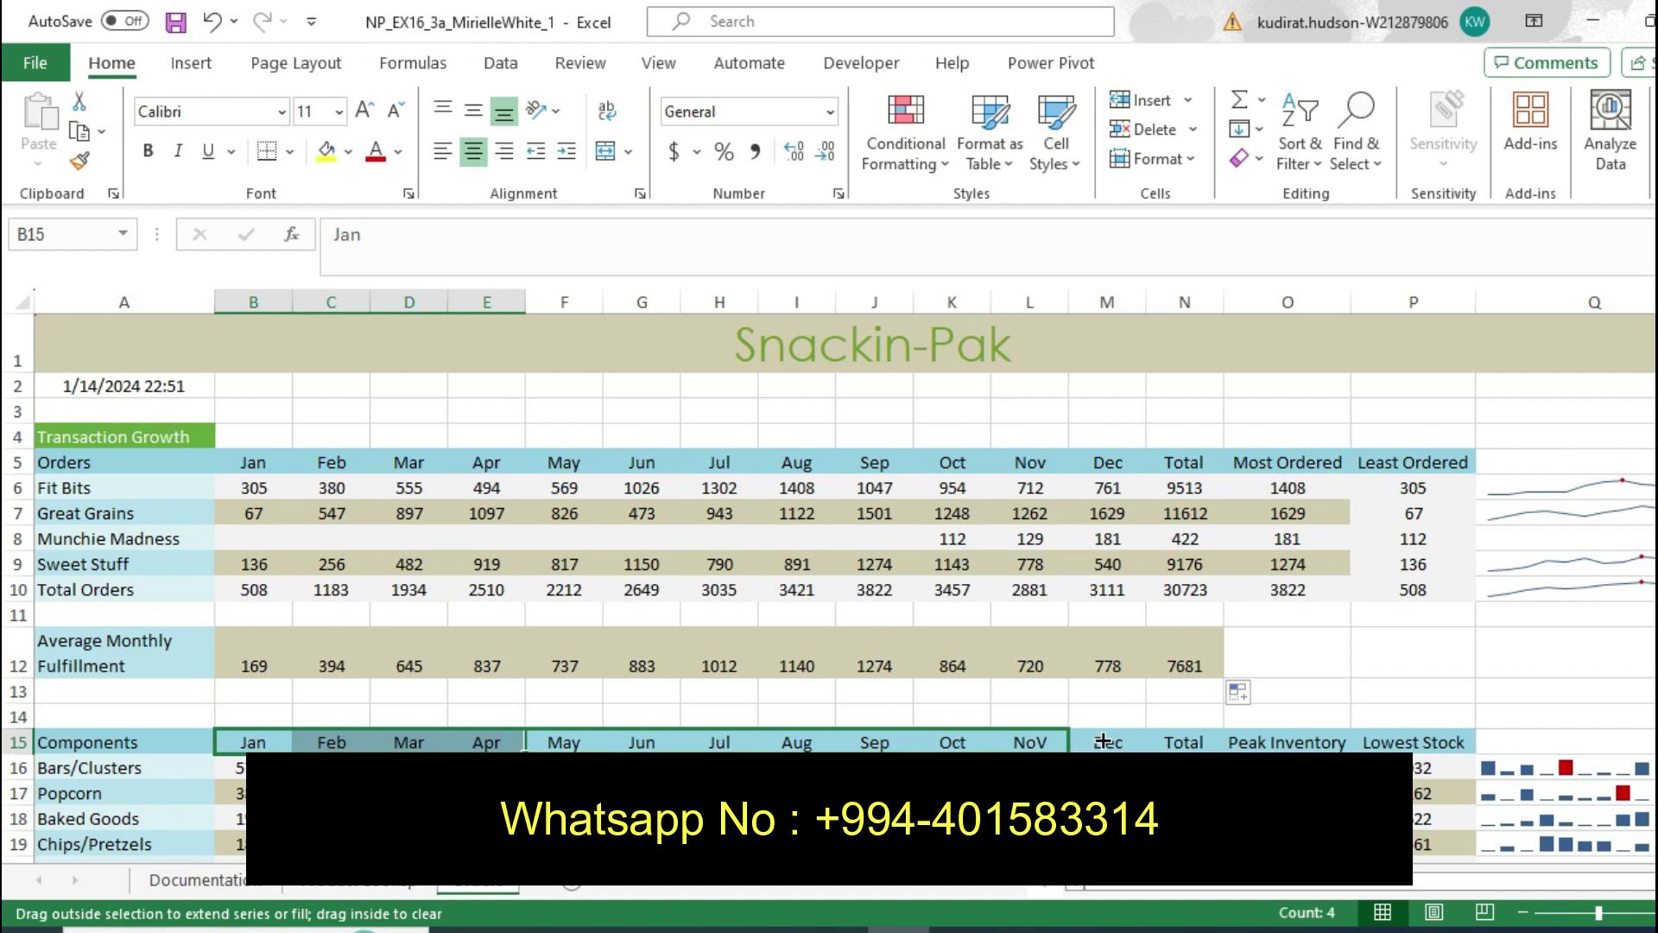
left_click_drag(1103, 741, 1133, 743)
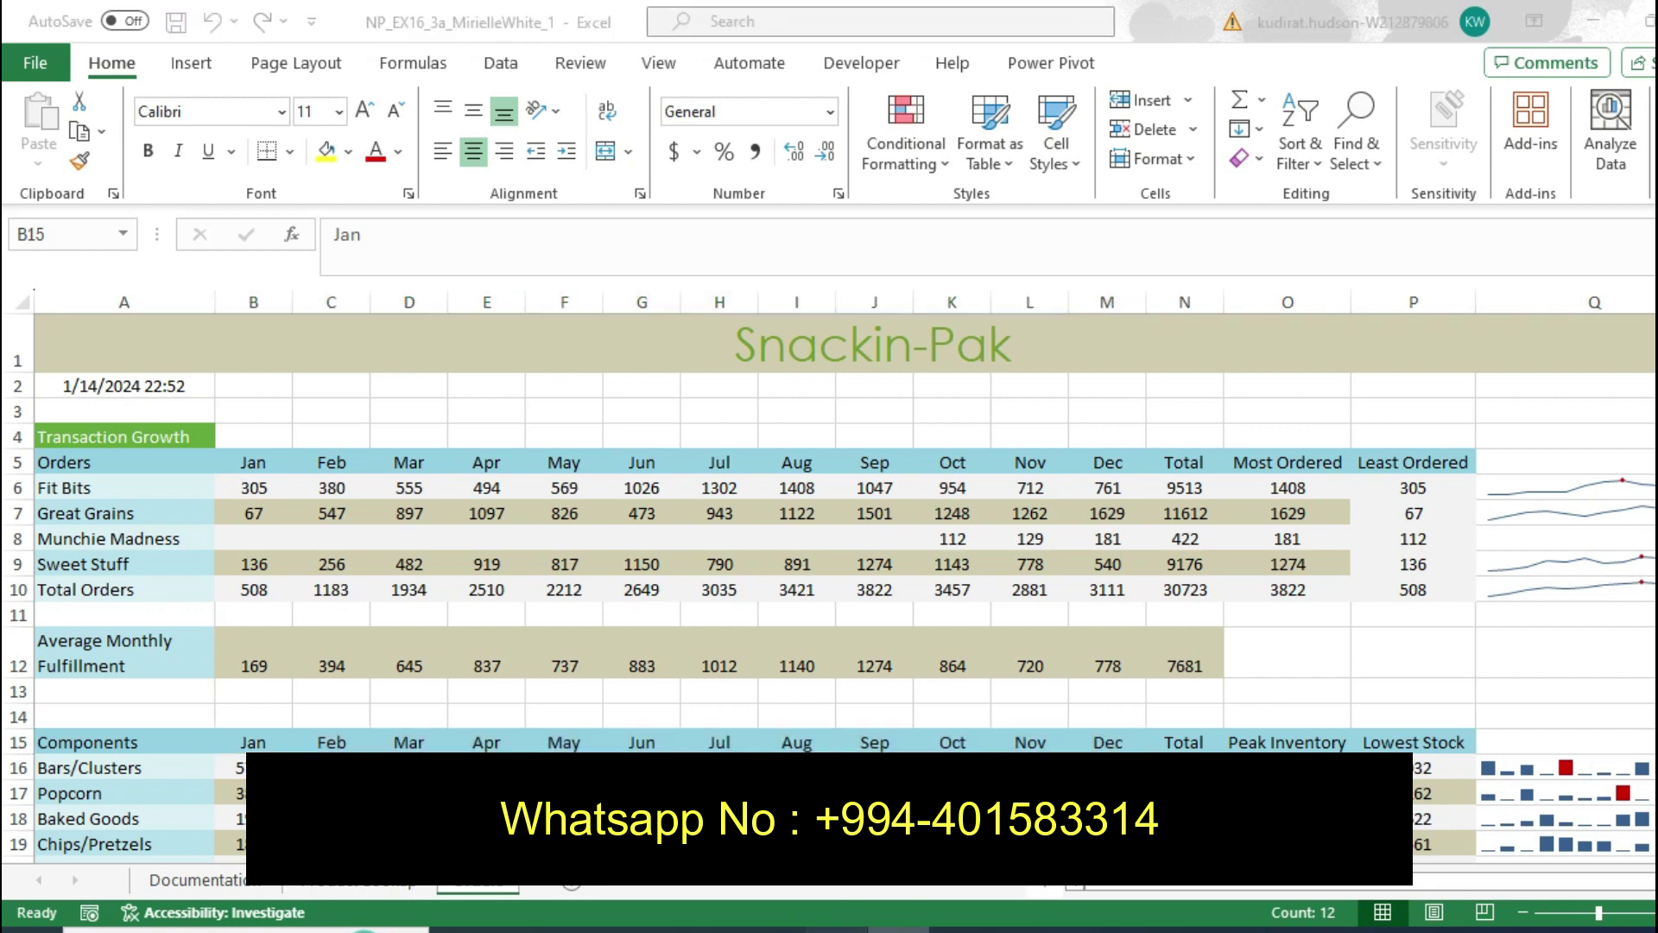
left_click(830, 929)
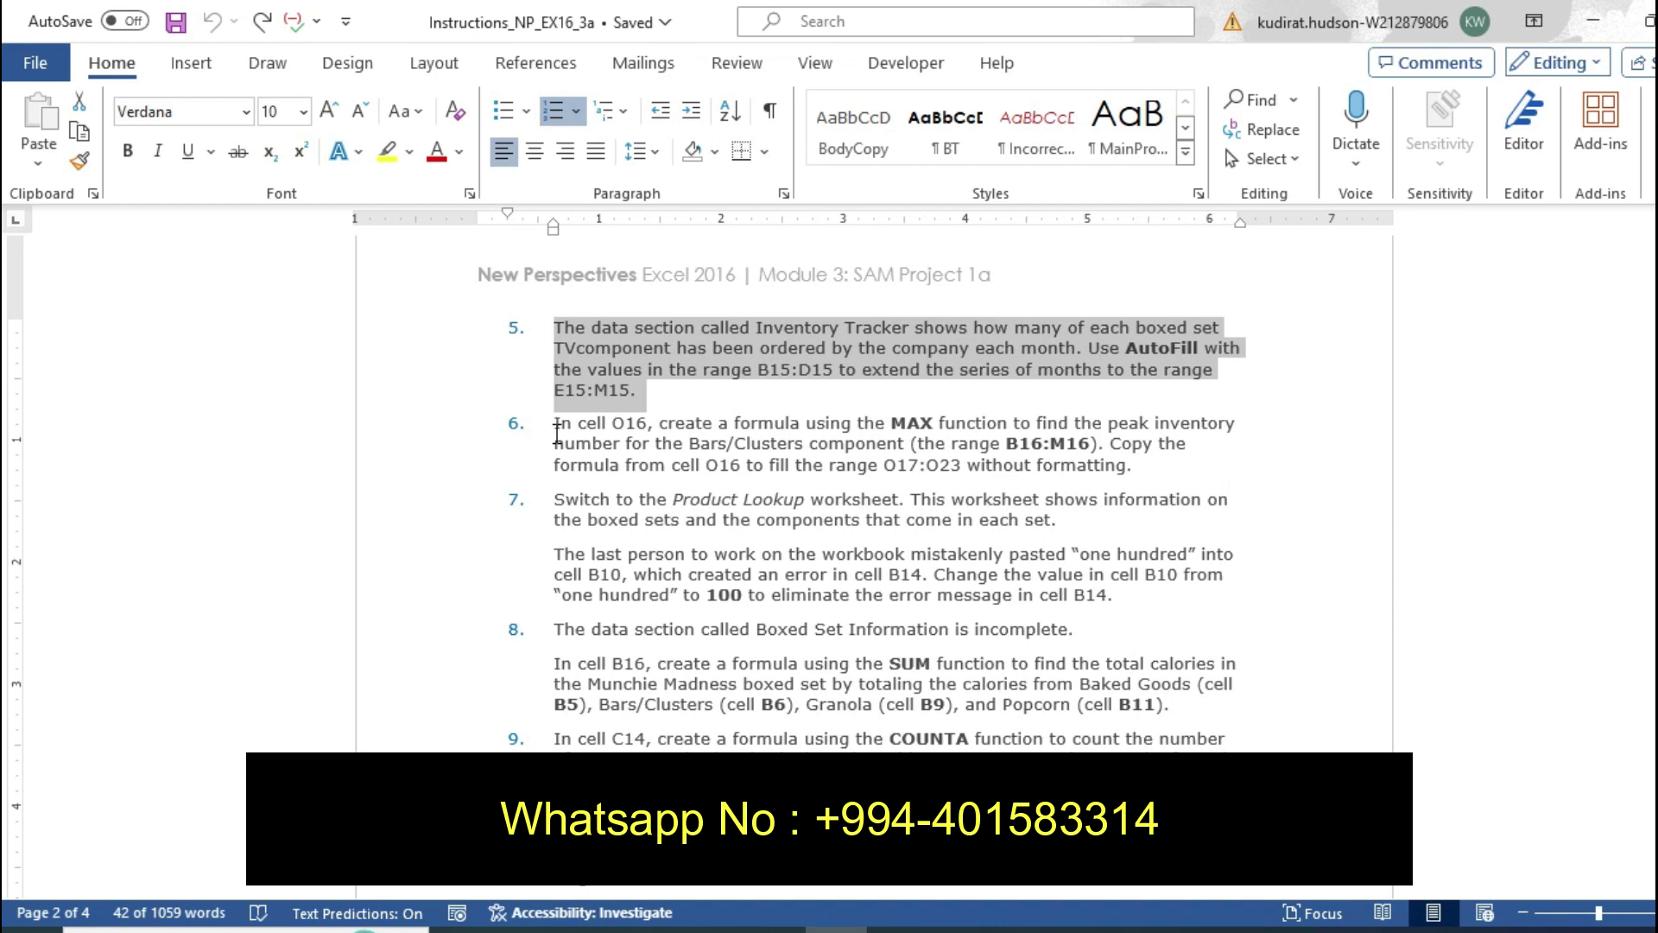
Highlight step 6, the MAX formula instruction for O16, in yellow and return to Excel
left_click_drag(556, 443, 874, 463)
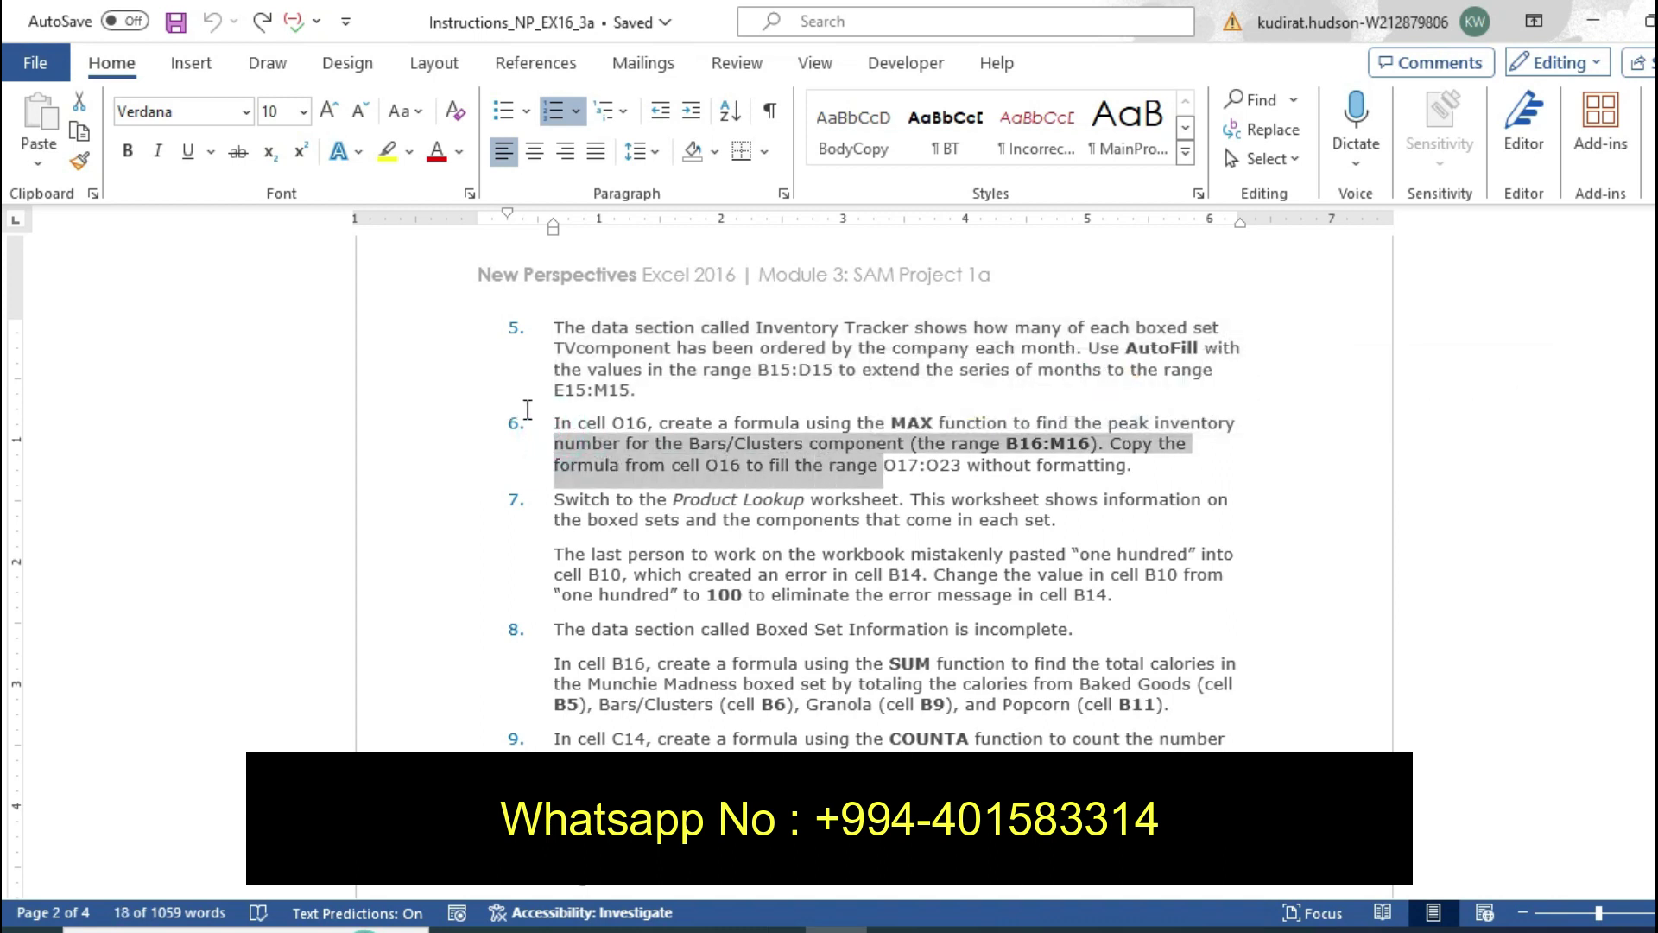
left_click_drag(543, 414, 1122, 478)
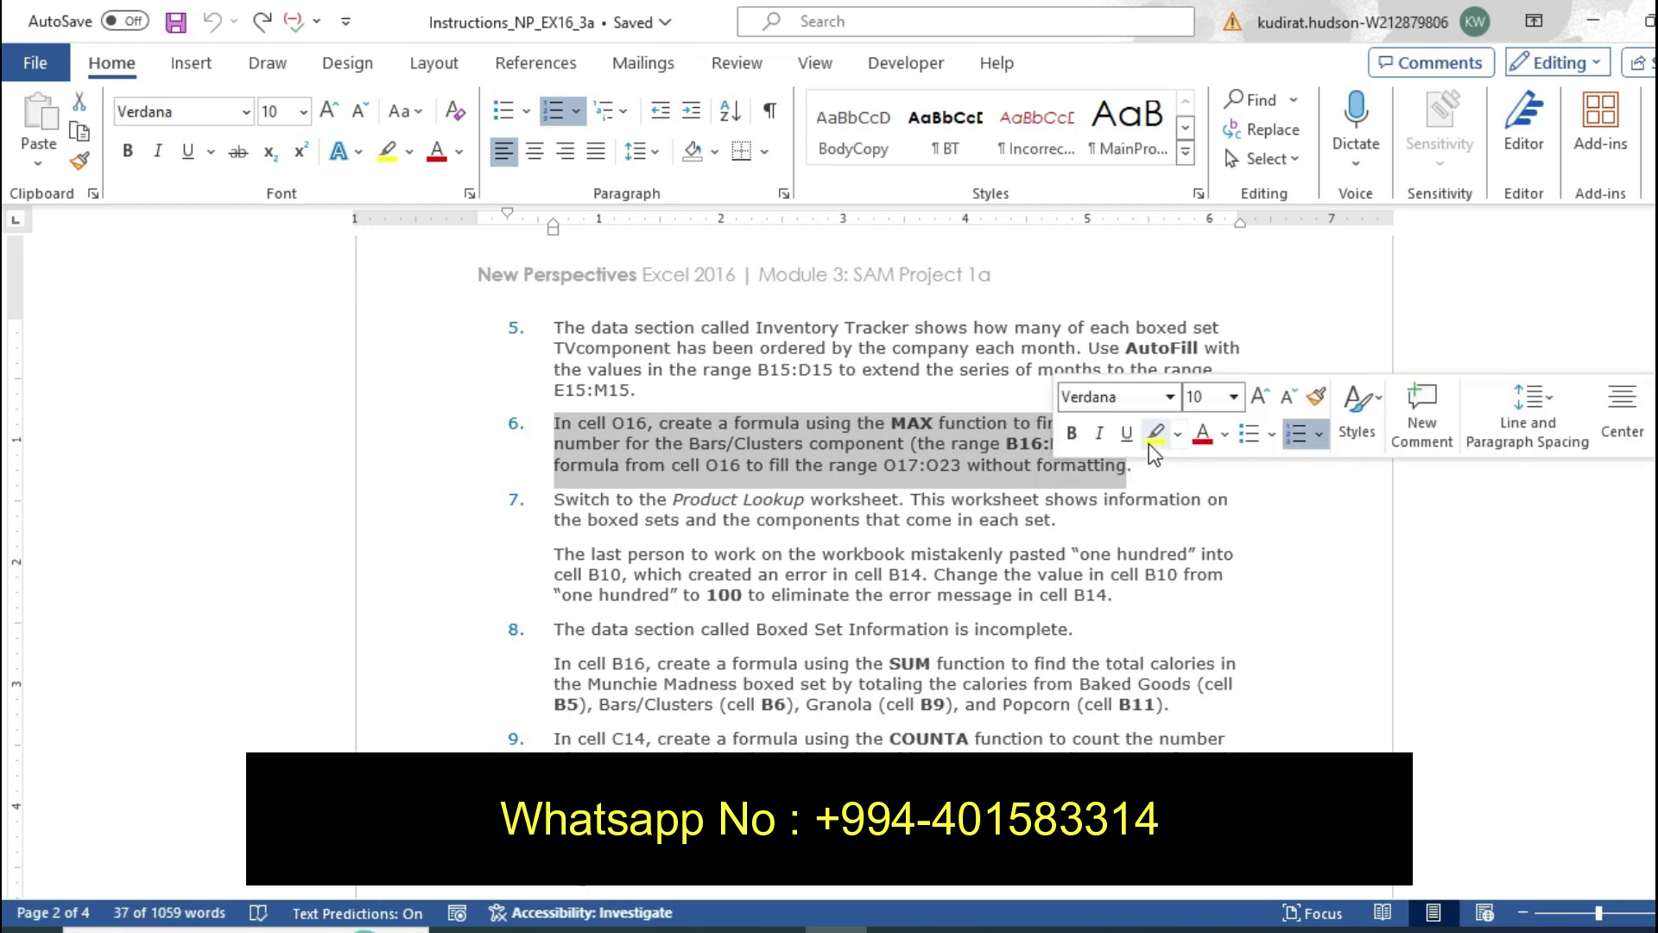
left_click(1150, 443)
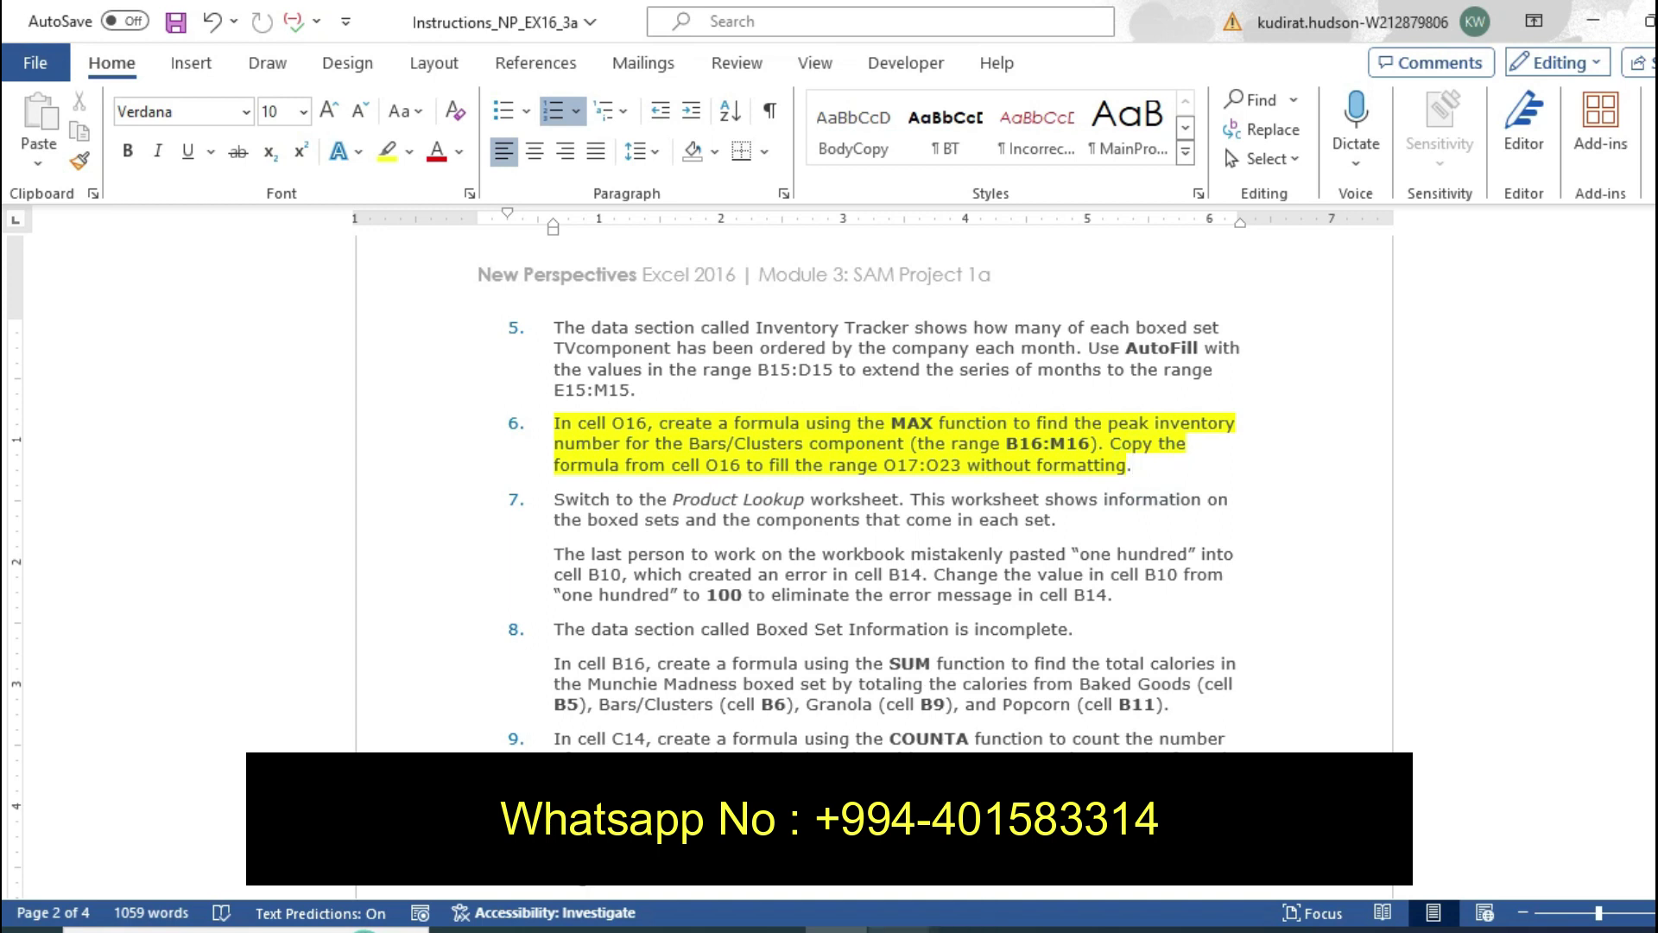
key("alt+Tab")
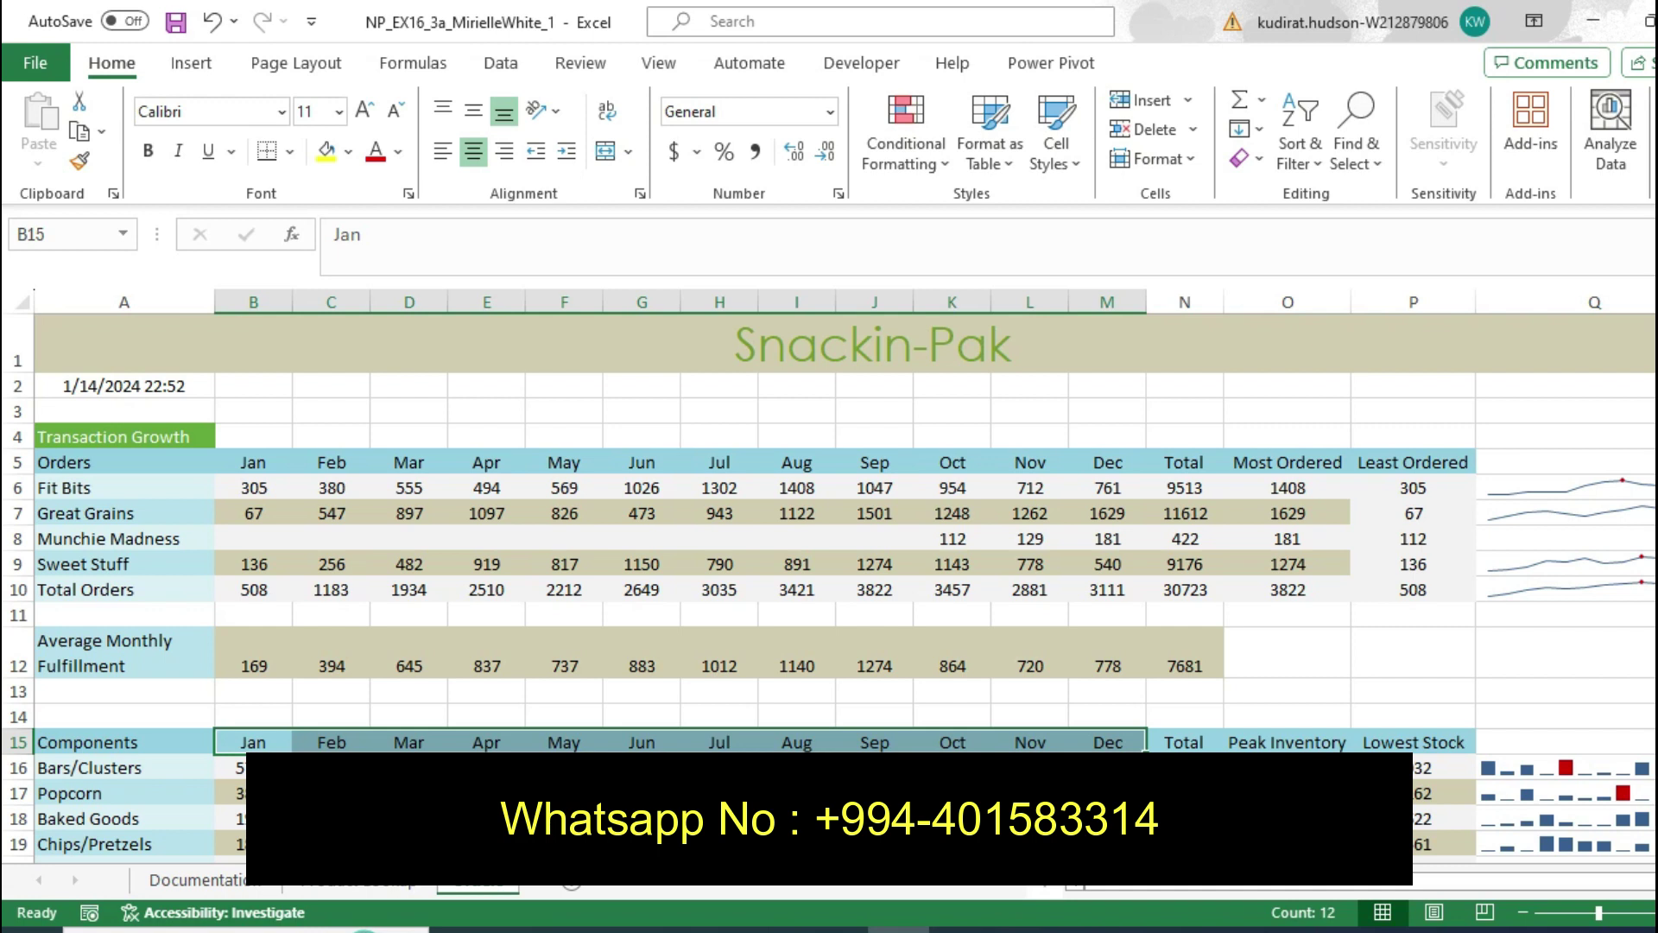
Inspect the Bars/Clusters total in N16 and its MAX formula in O16
left_click(1185, 767)
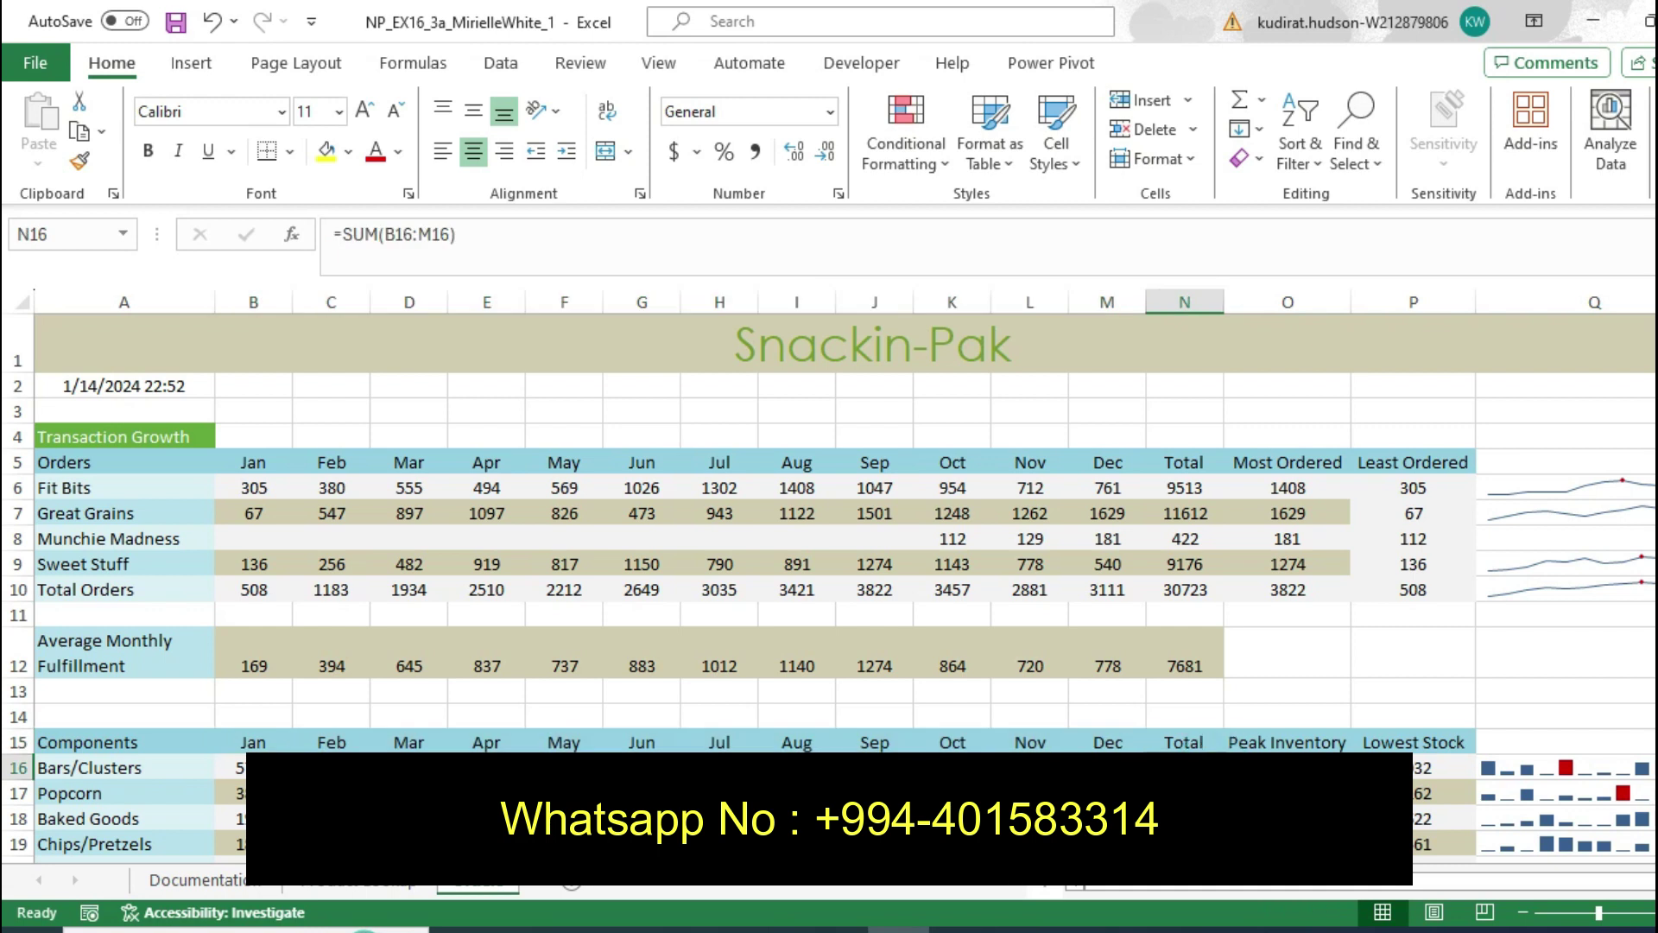
left_click(1270, 767)
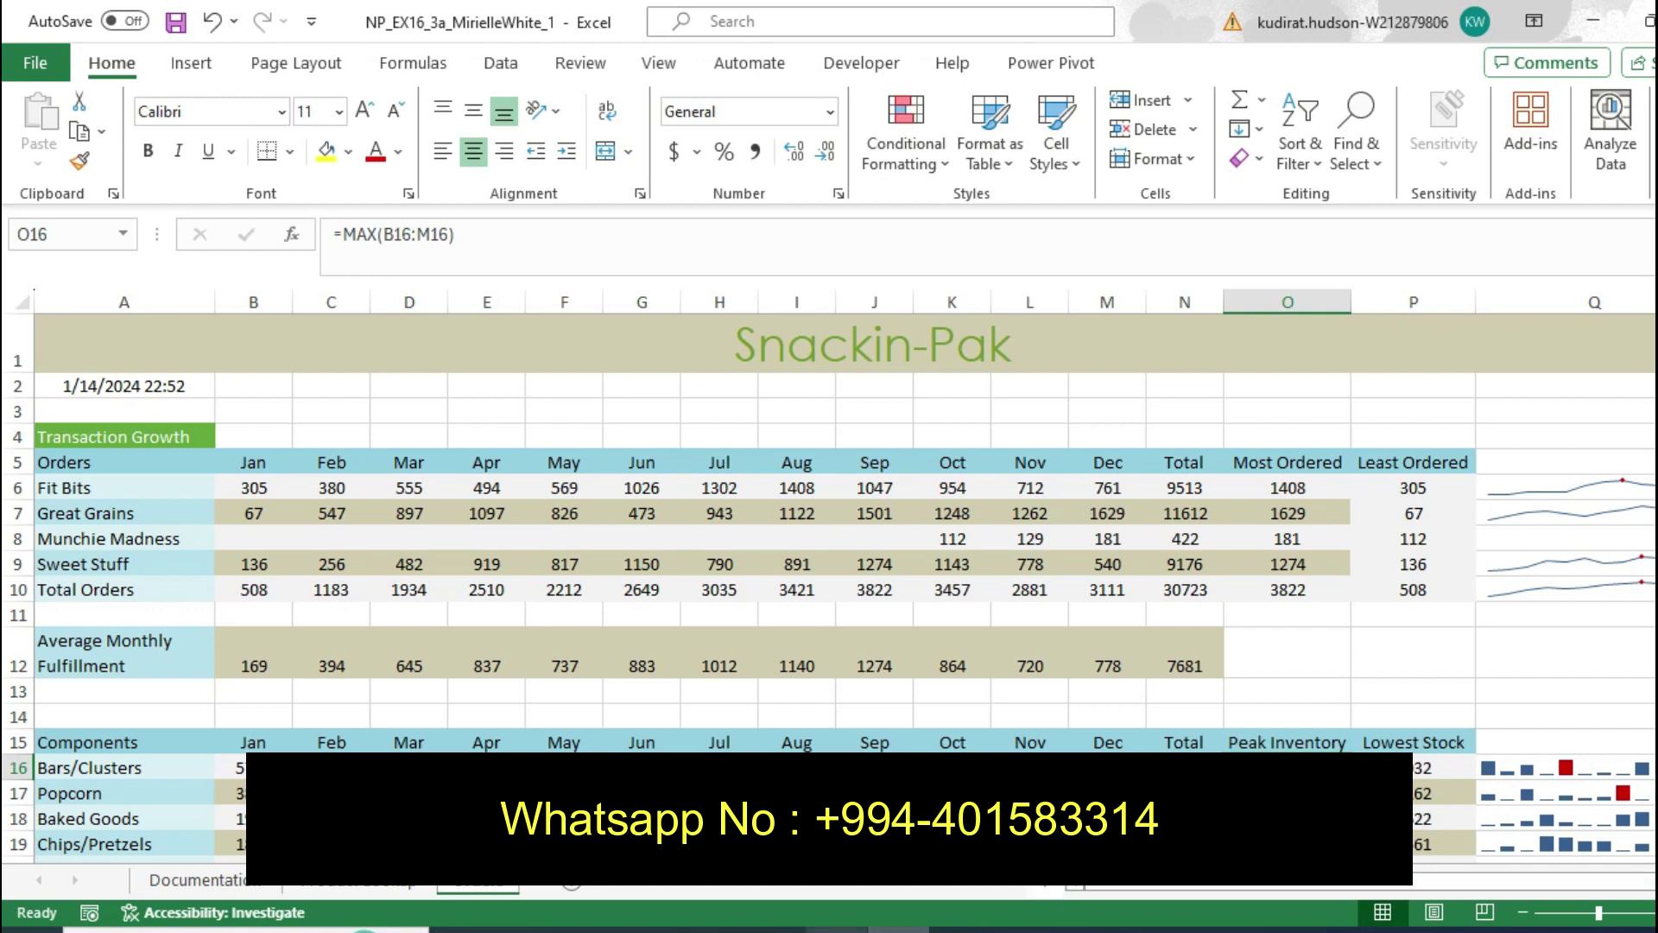
key("alt+Tab")
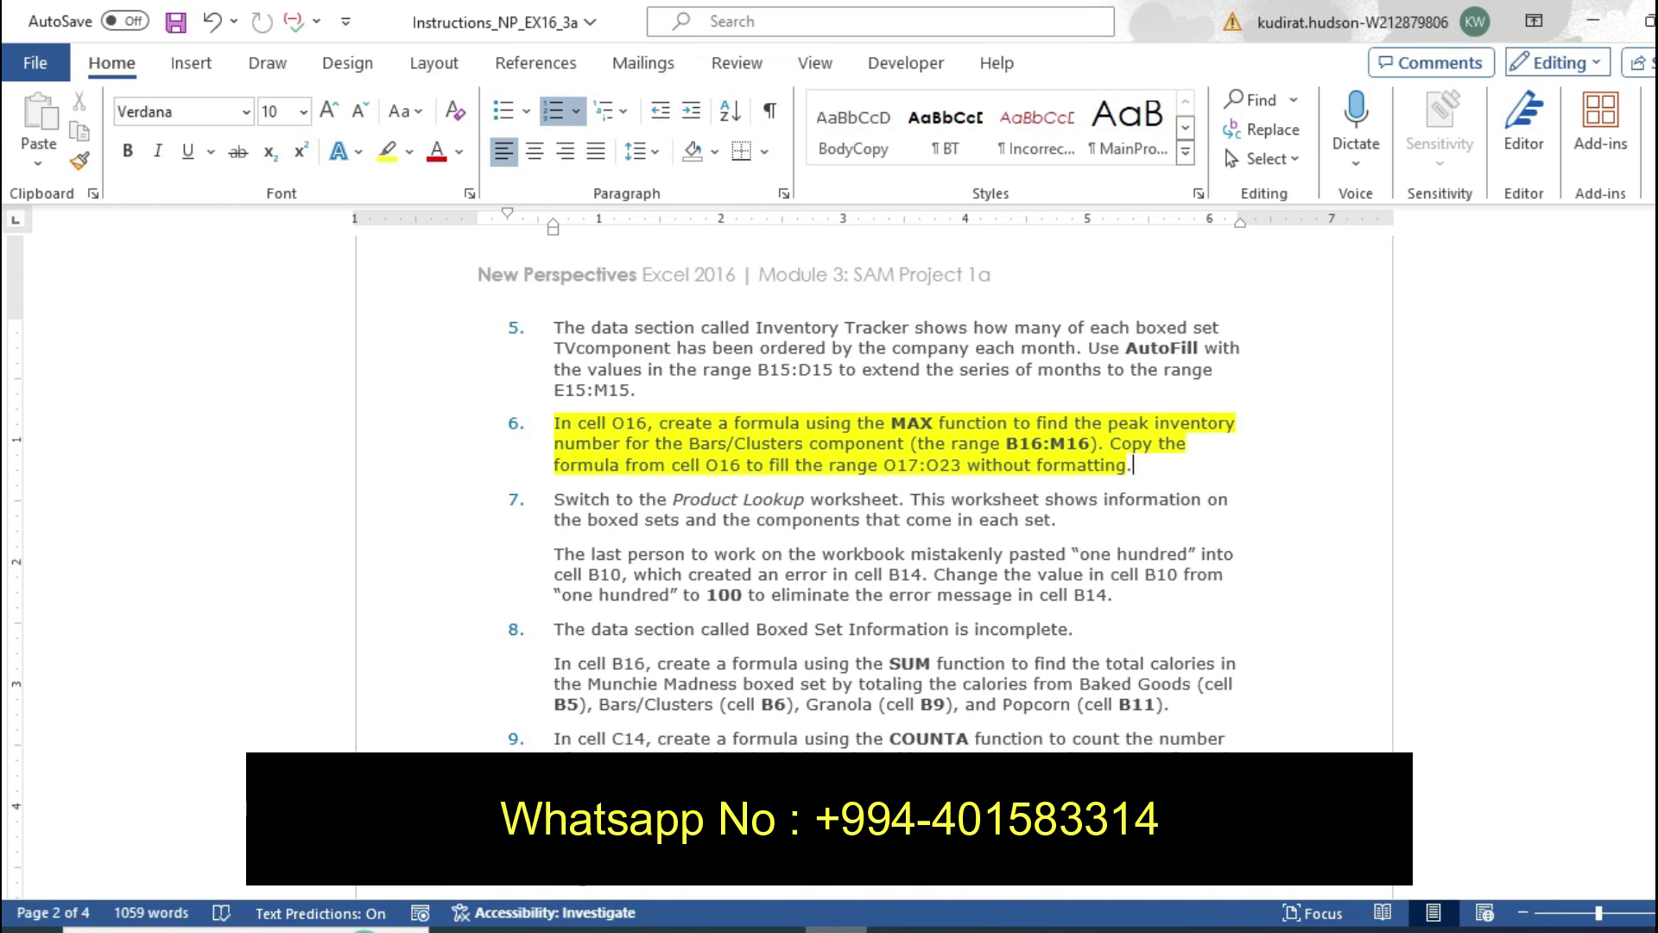
key("alt+Tab")
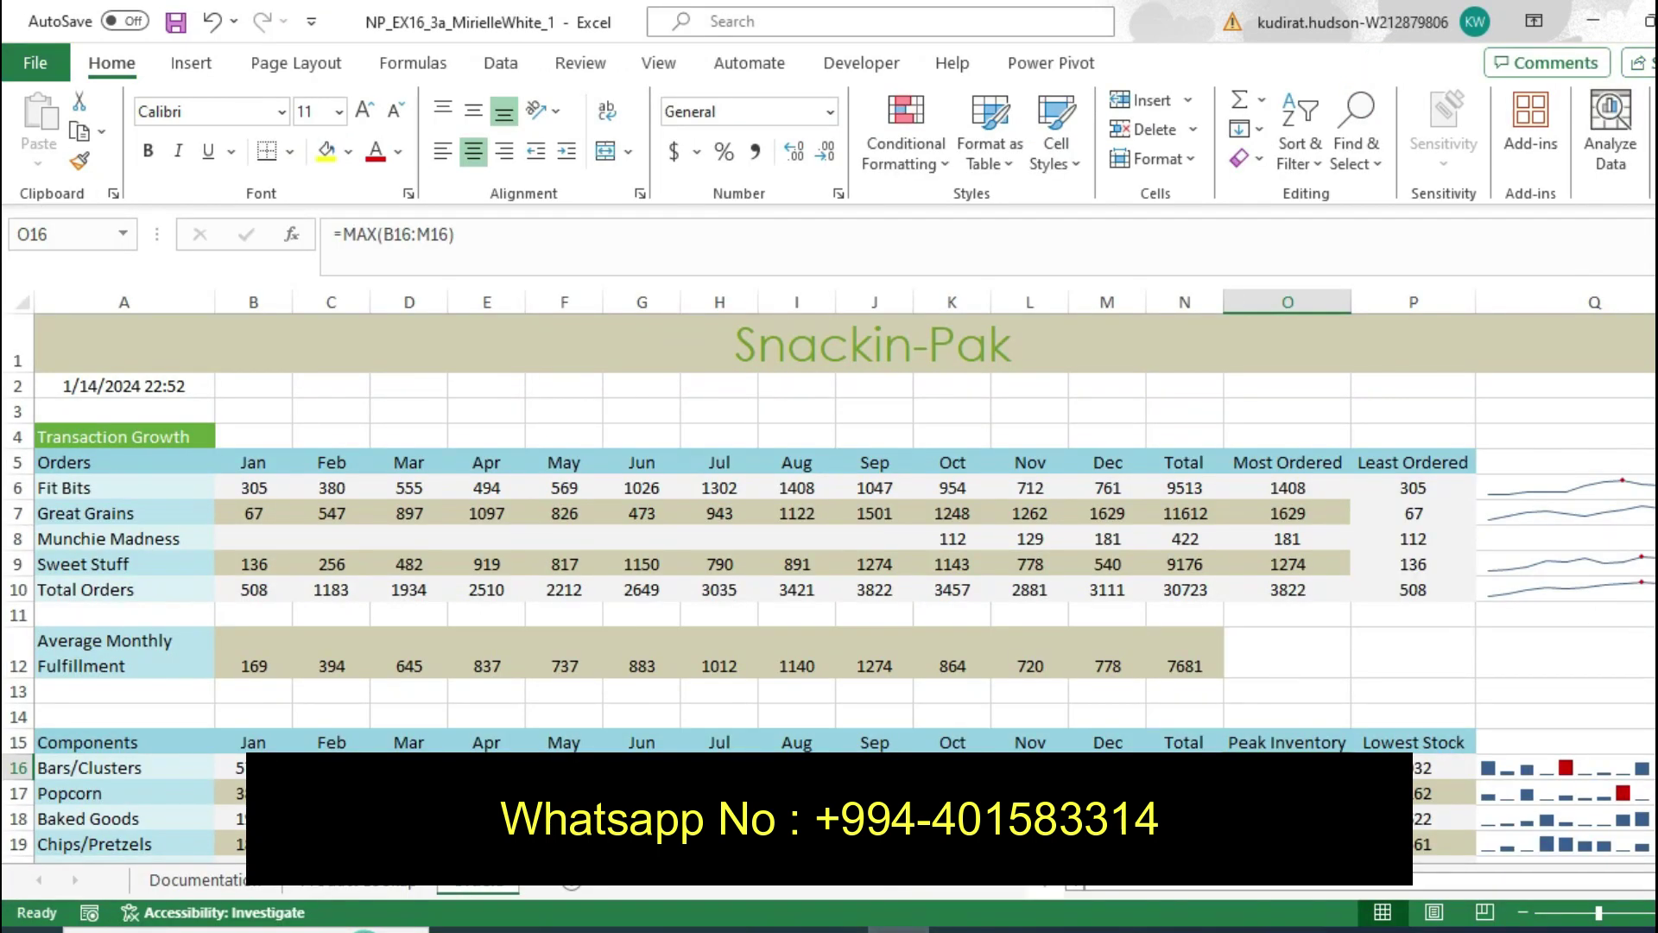
Check the Peak Inventory MAX formulas for Popcorn, Baked Goods, Chips/Pretzels, Nuts and Granola
scroll(827, 590, "down", 1)
scroll(828, 591, "down", 1)
scroll(827, 591, "down", 1)
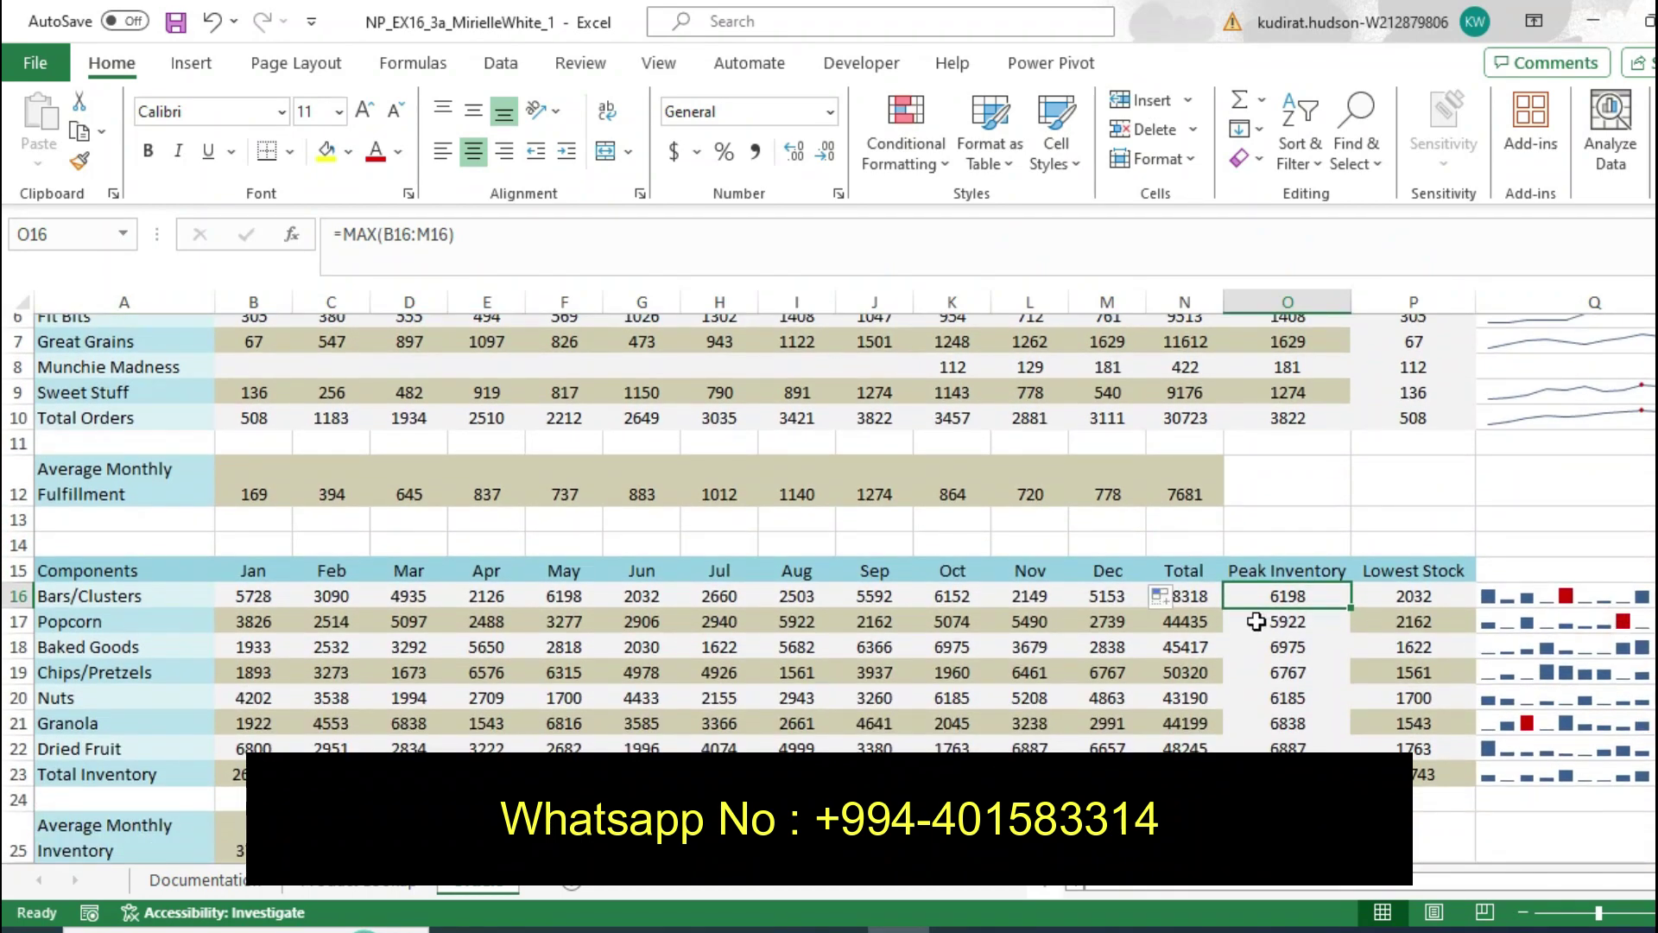
left_click(1260, 621)
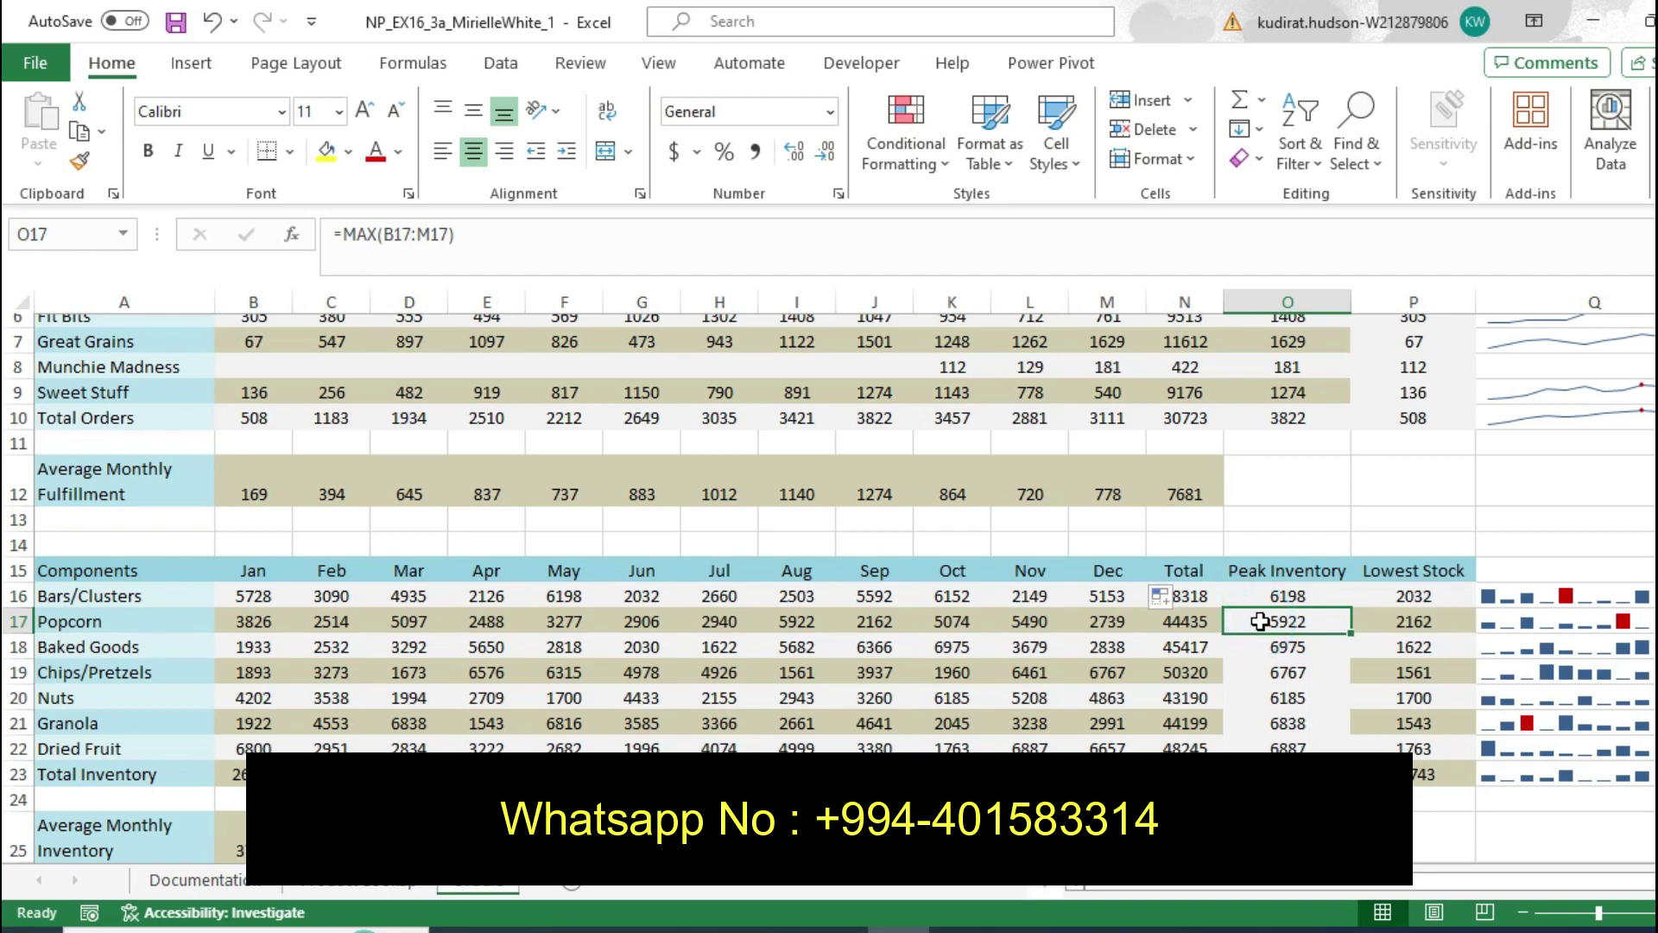
key("Up")
key("Down")
key("Down")
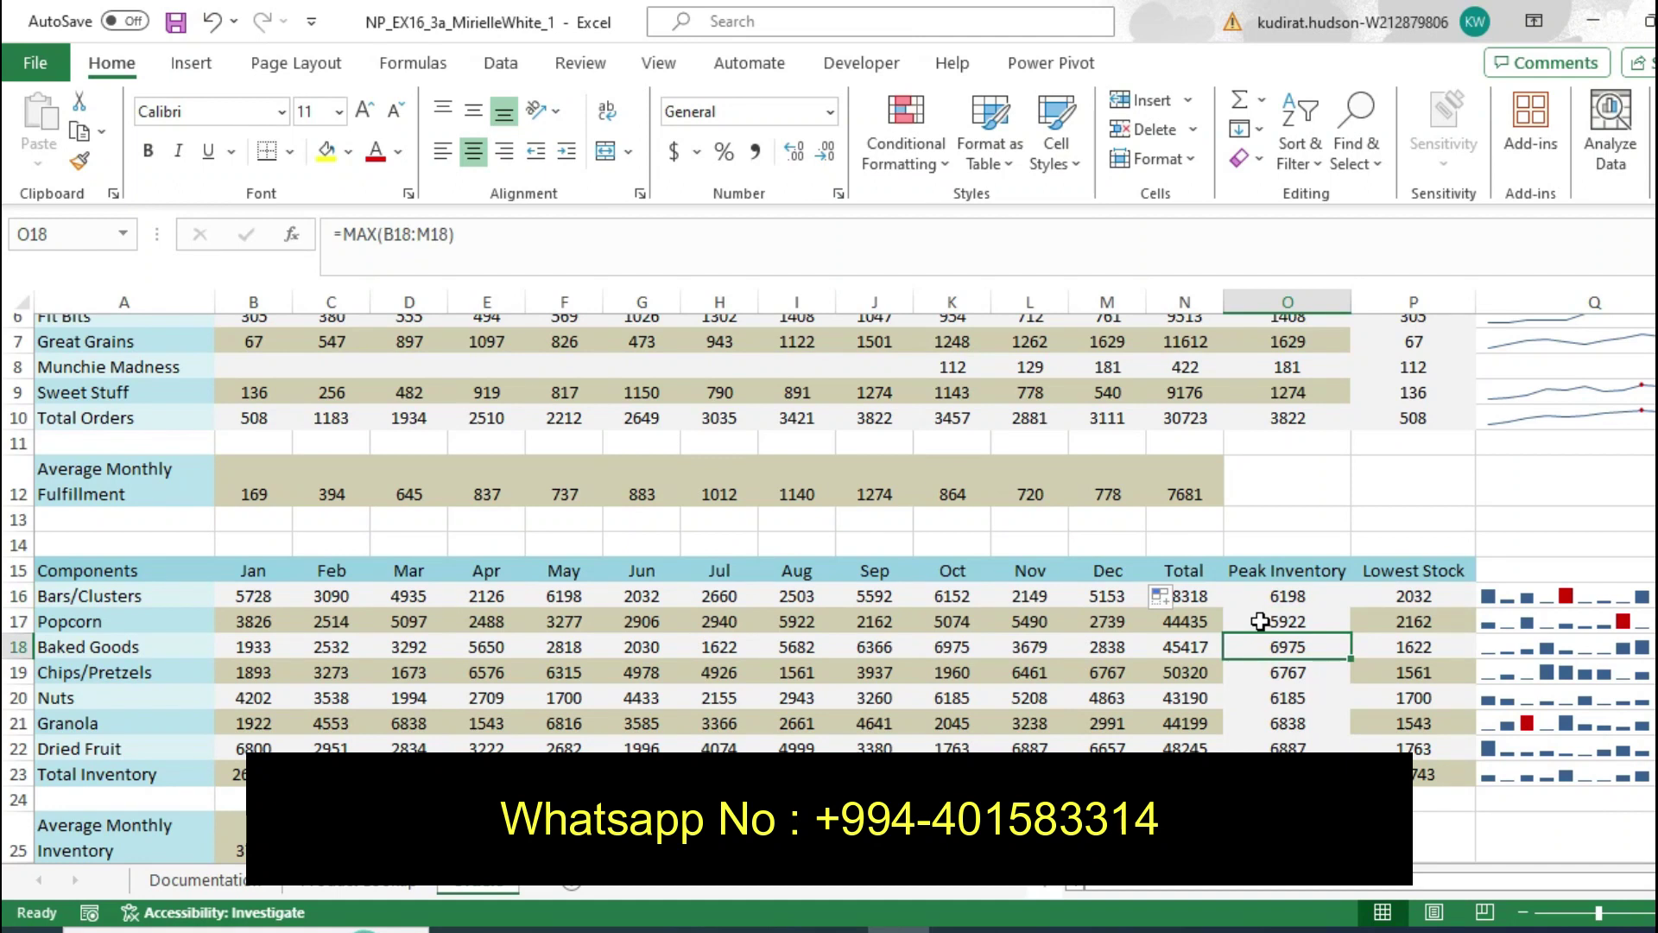
key("Down")
key("Down")
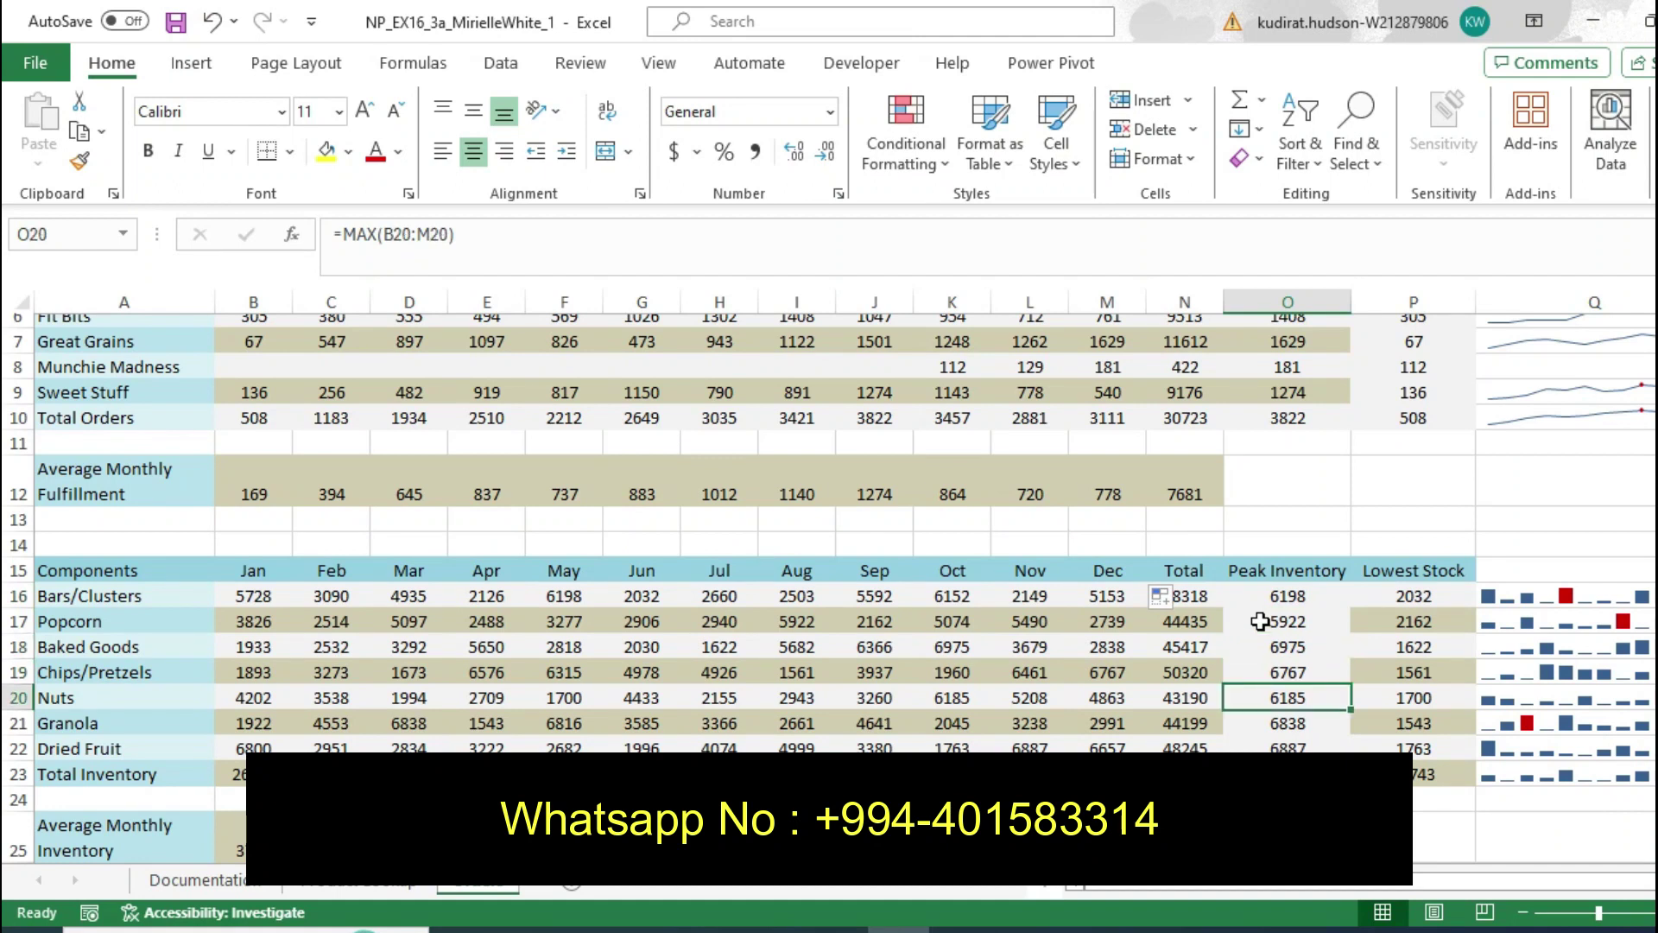
key("Down")
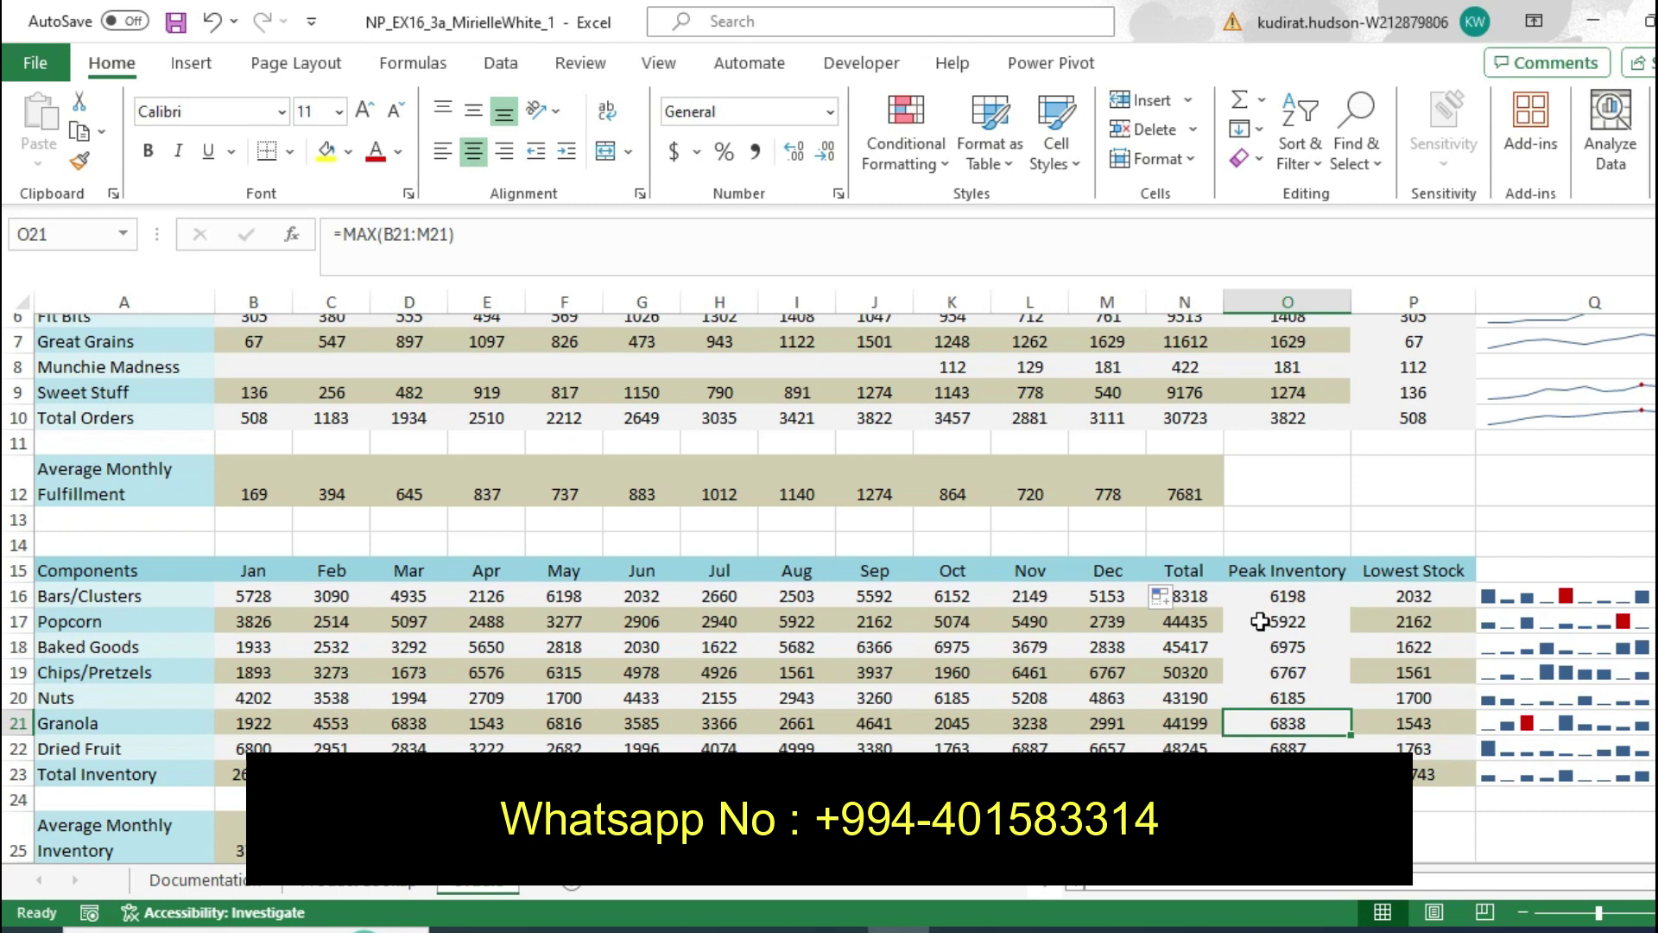
key("Down")
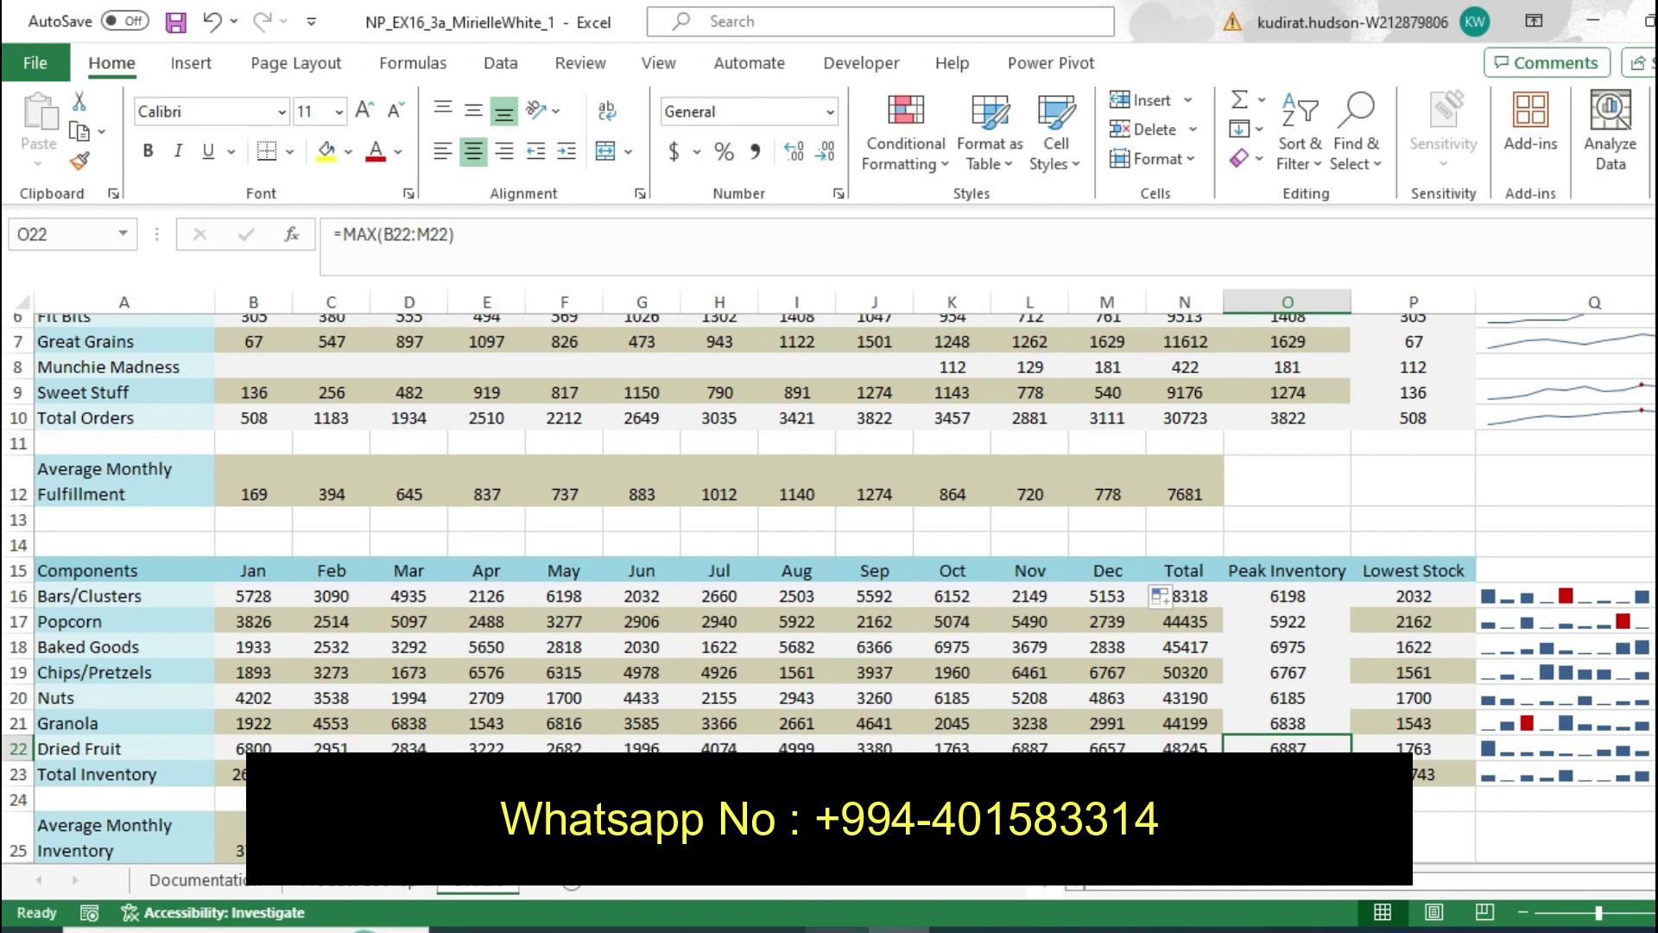
Remove step 6's yellow highlight in Word, then select Popcorn's Jul value in H17
left_click(836, 929)
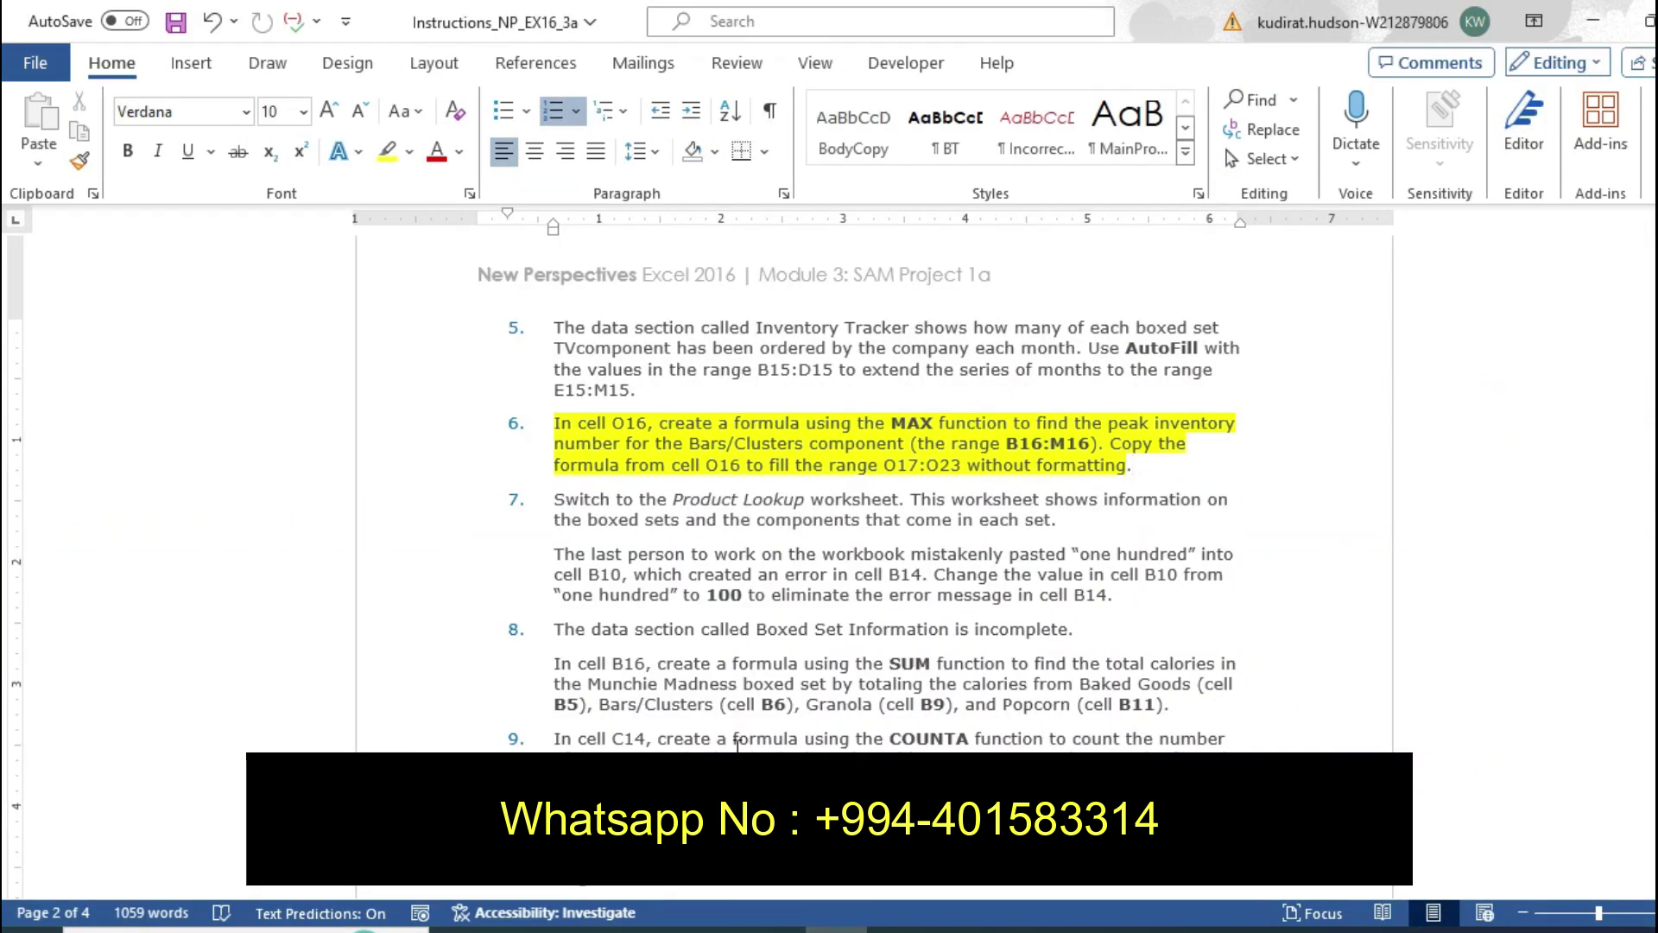
key("ctrl+z")
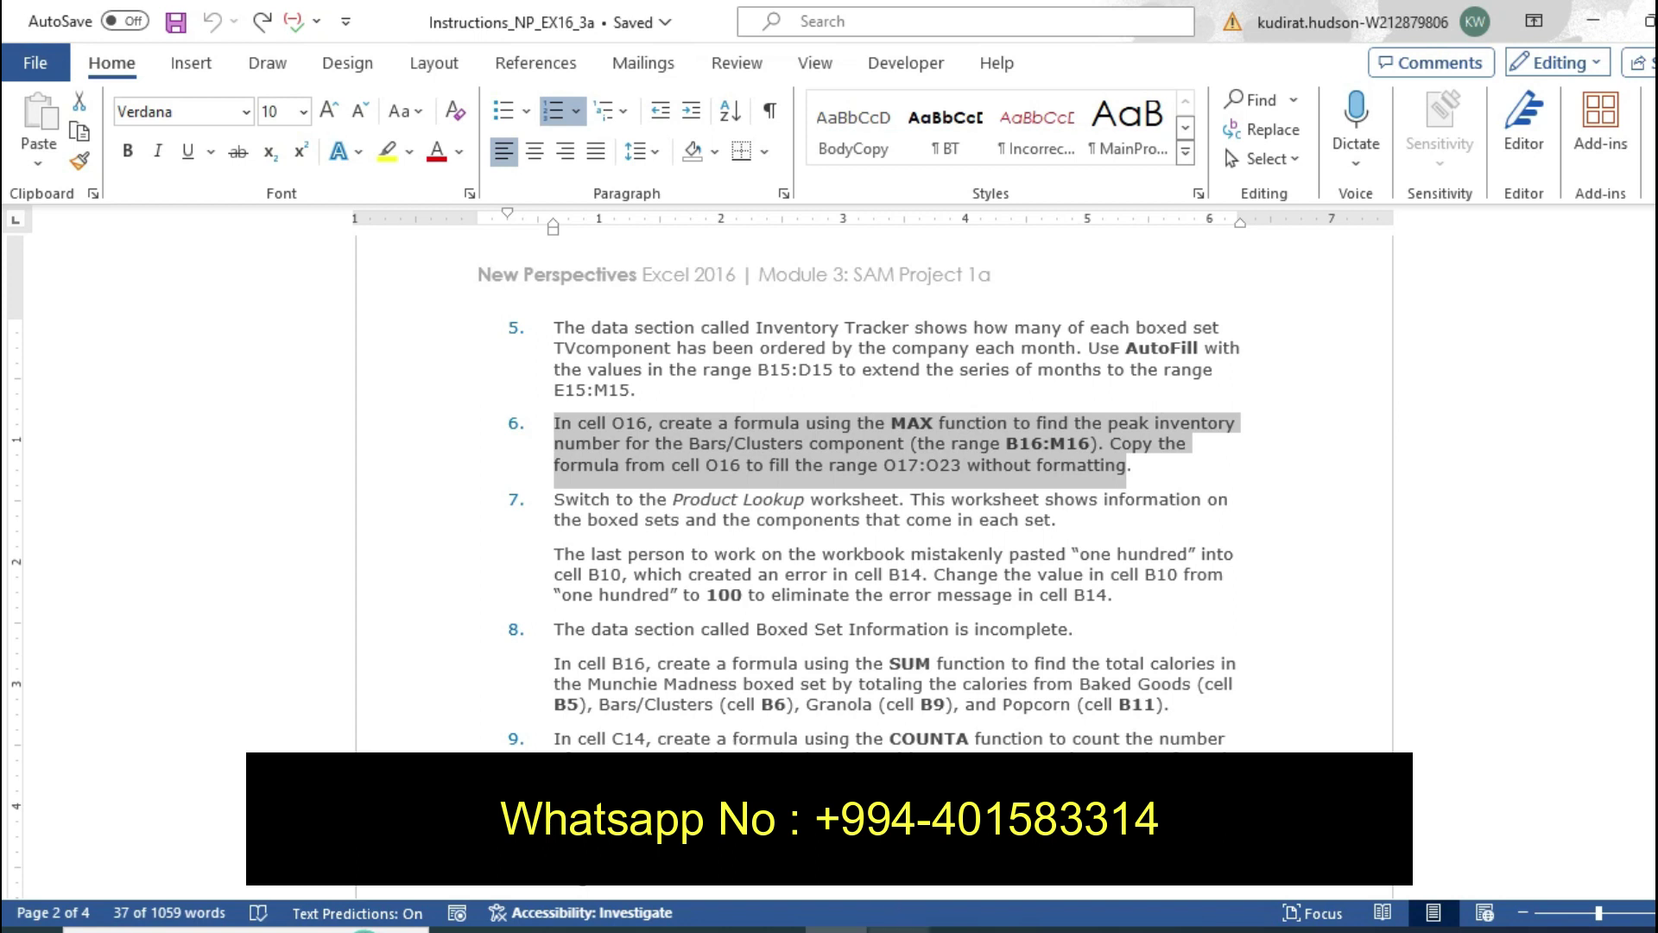
left_click(900, 930)
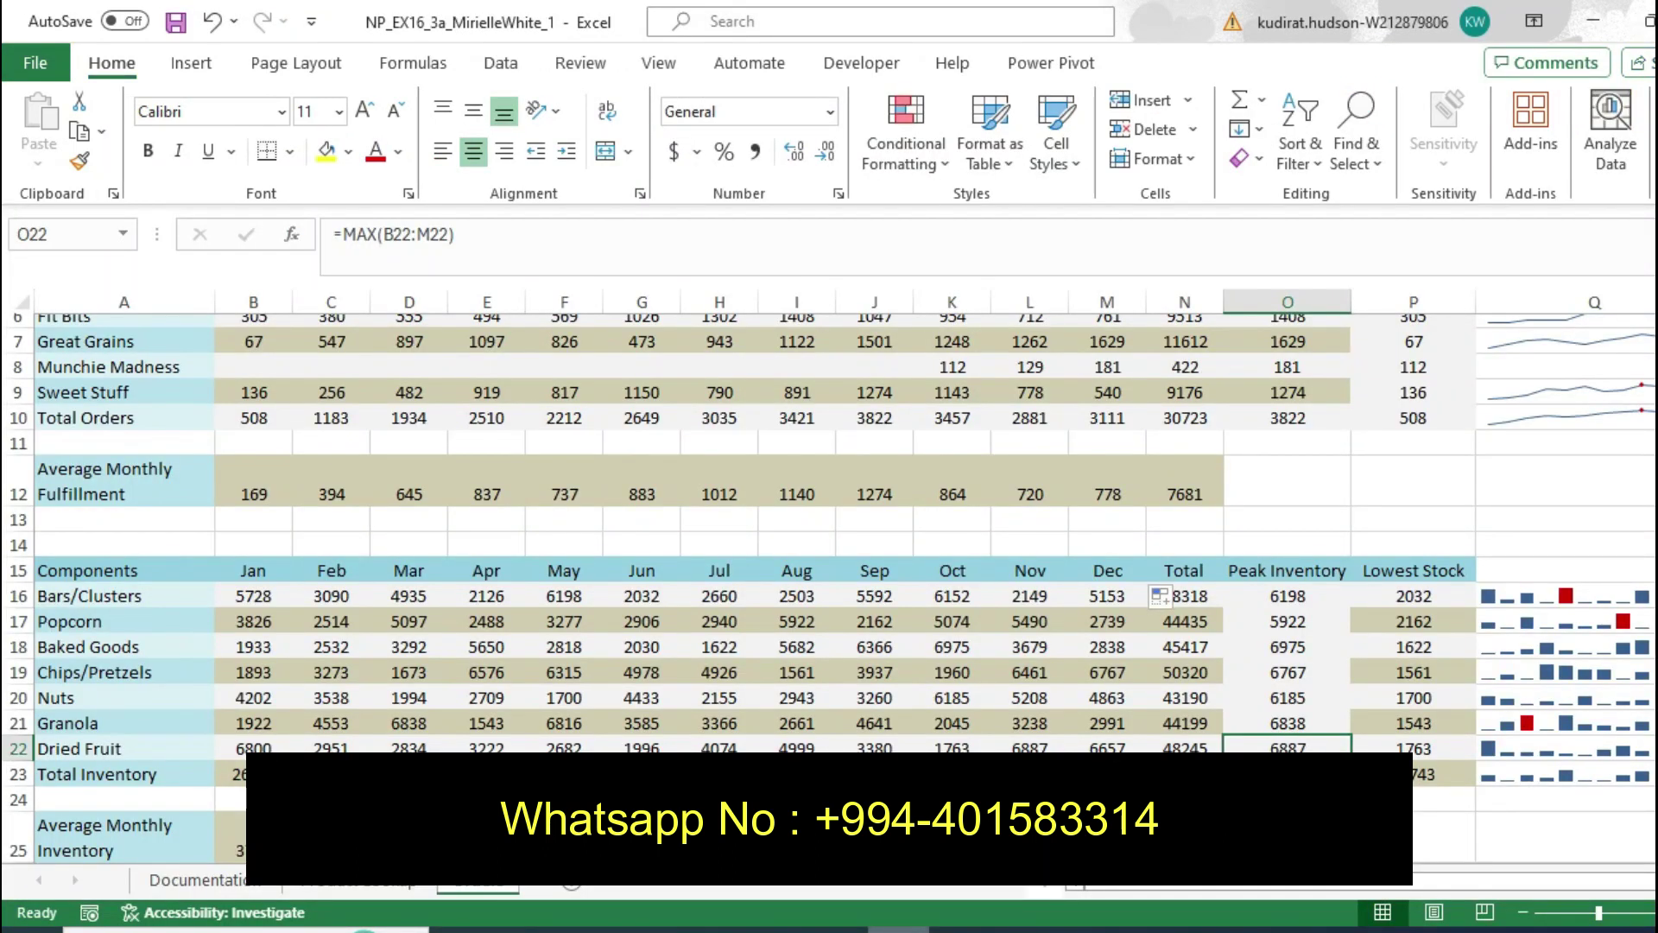
left_click(748, 617)
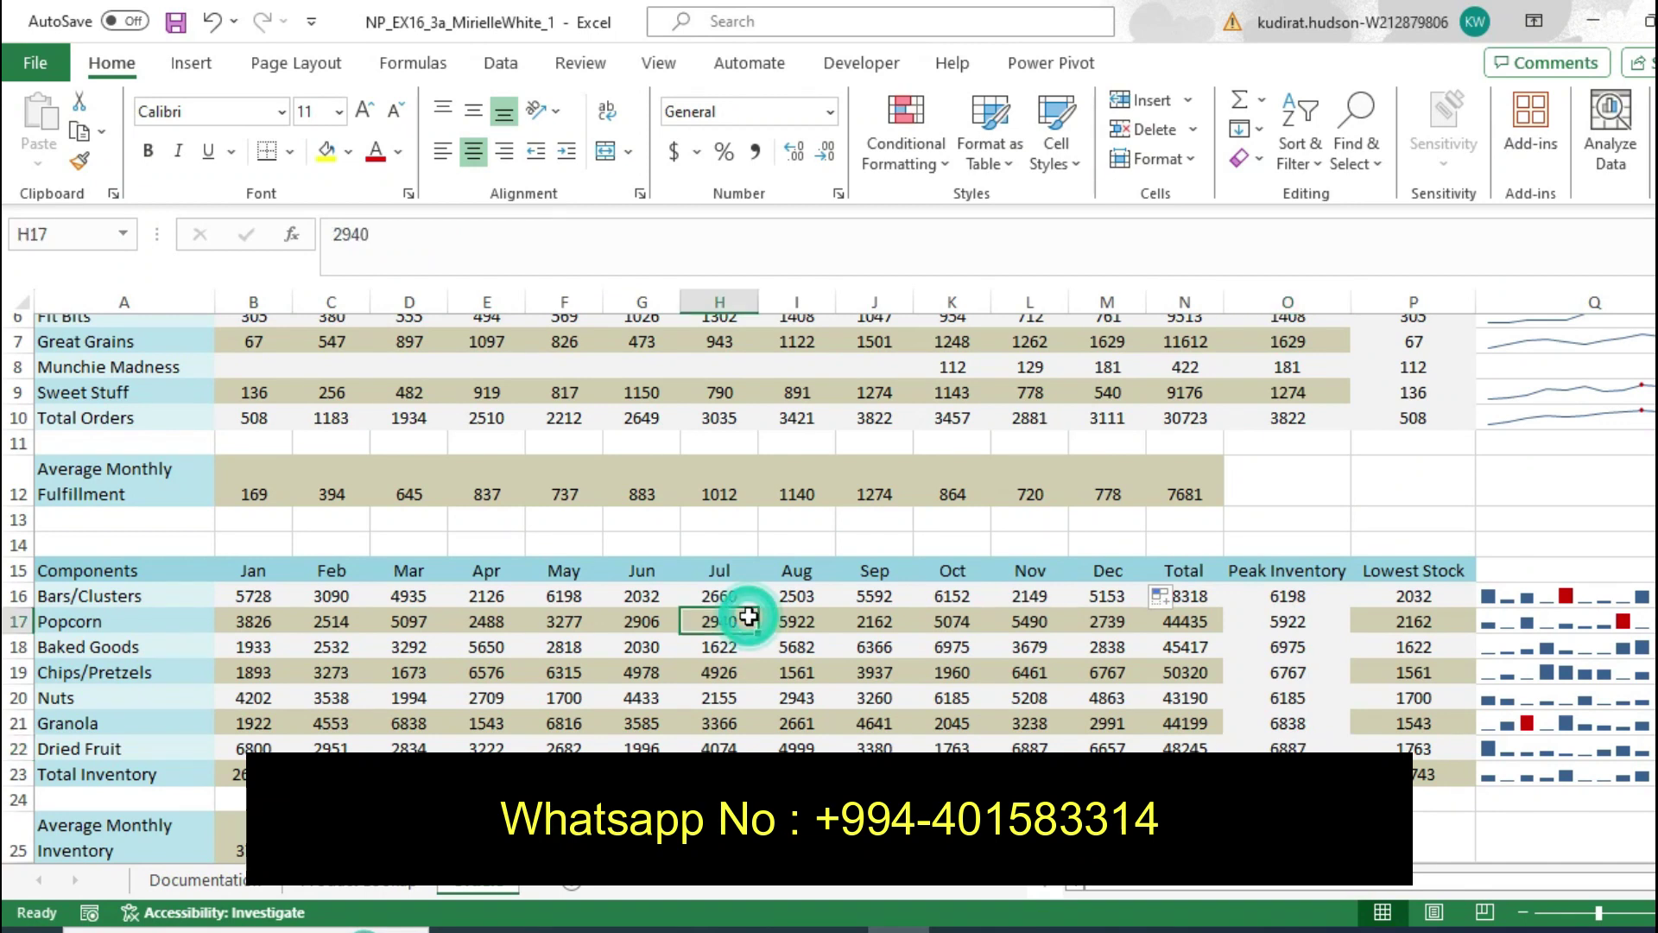